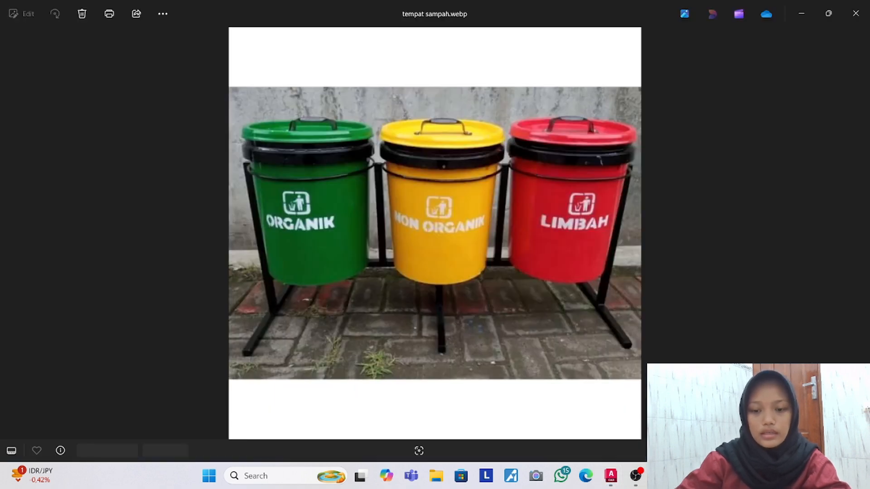
Switch to AutoCAD and offset the left vertical line inward by 50, repeating it once from the new line.
click(620, 419)
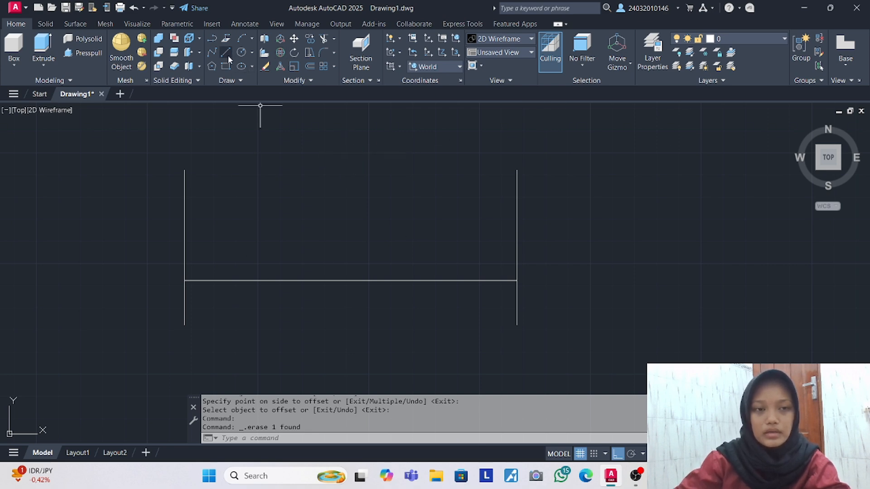
click(309, 67)
text(50)
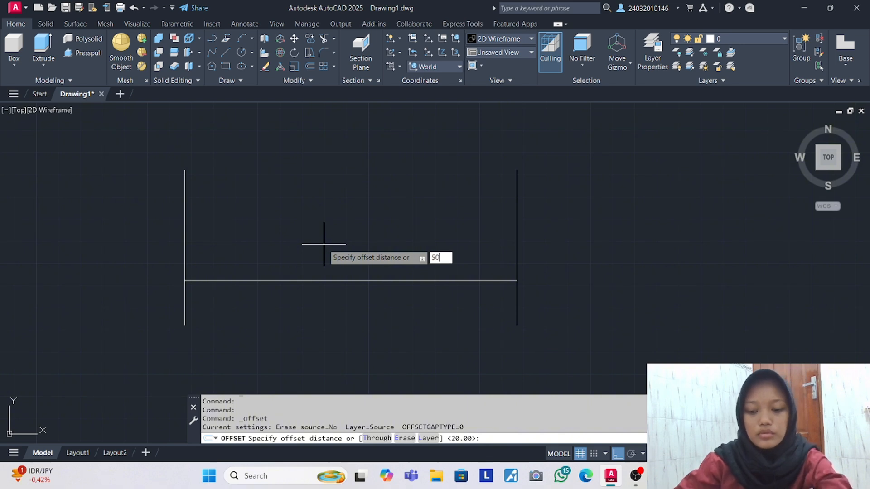
key(Return)
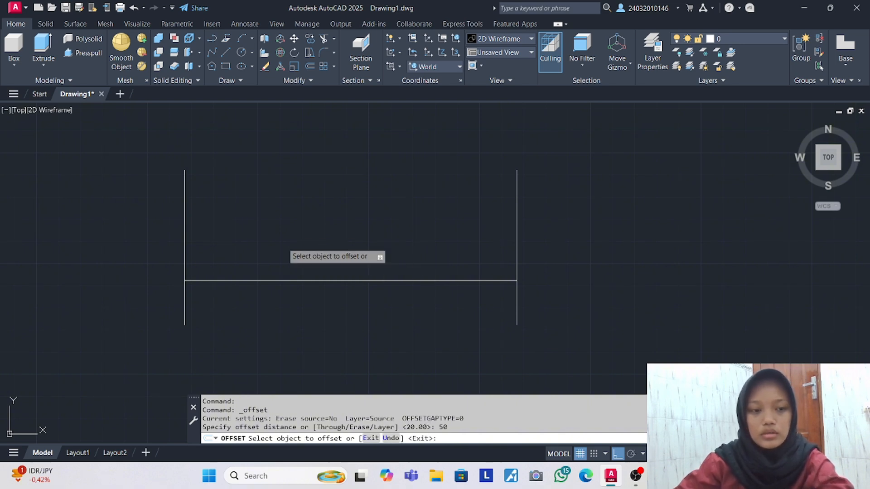
click(186, 225)
click(290, 233)
click(294, 229)
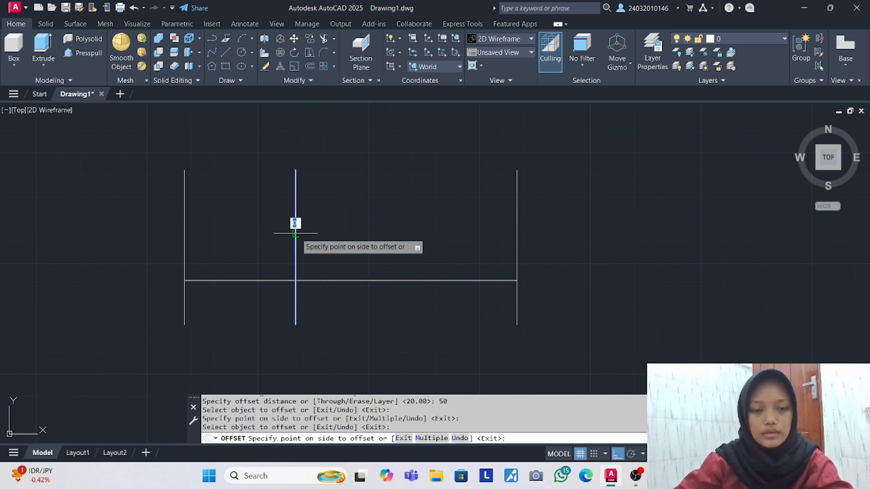
click(422, 250)
key(Return)
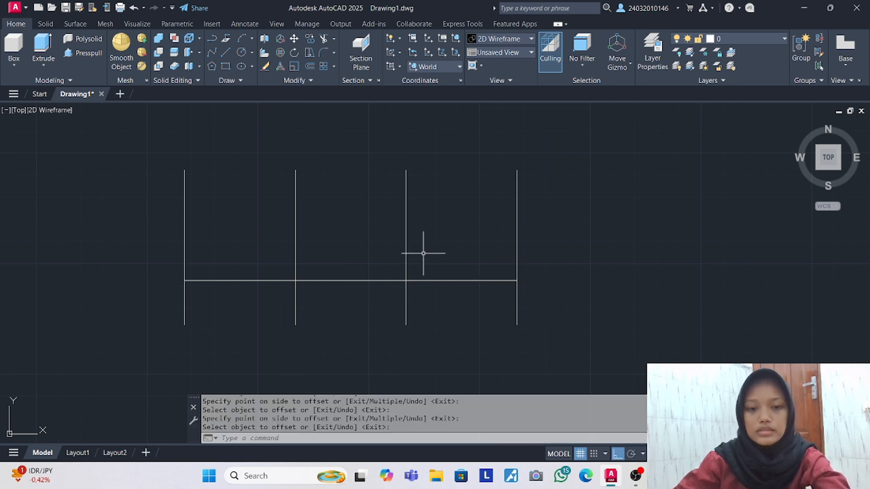
Trim the two inner vertical lines where they extend below the horizontal line.
click(323, 39)
mouse_move(272, 291)
mouse_down()
mouse_move(320, 307)
mouse_move(424, 305)
mouse_move(437, 294)
mouse_up()
key(Return)
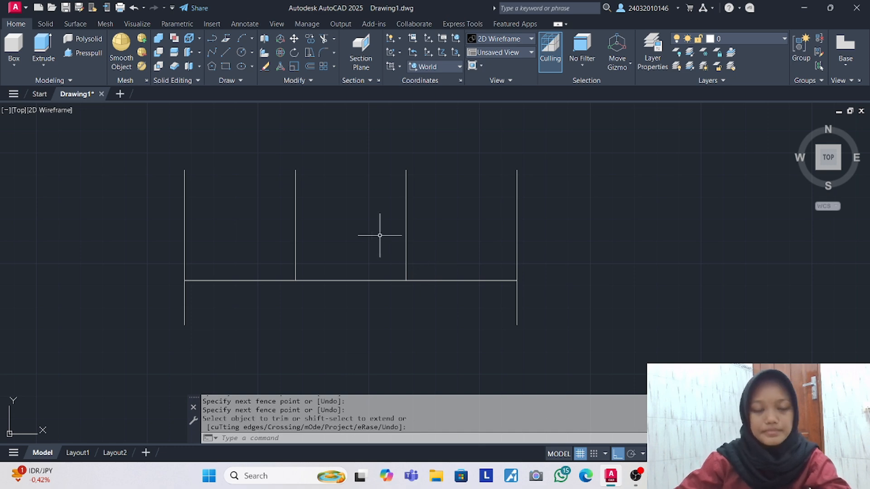
Switch to the SE Isometric view and draw a vertical line 60 units downward from the front end of the leftmost crossbar.
click(18, 110)
click(36, 219)
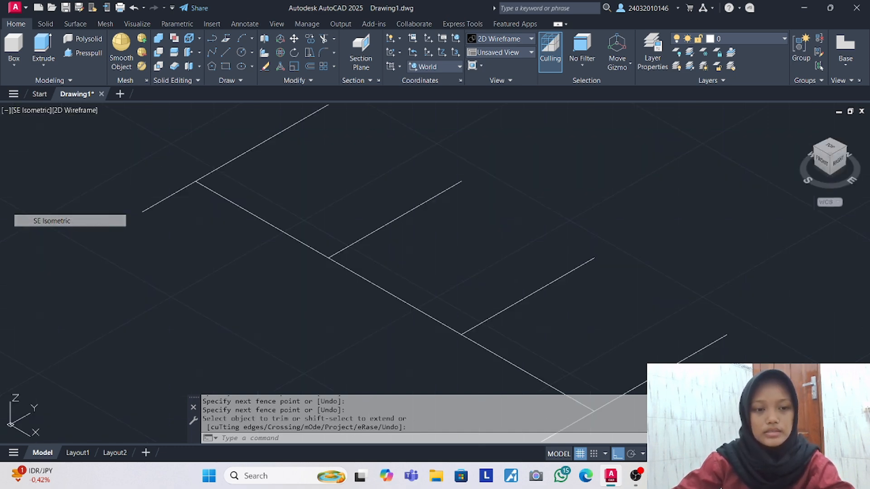
scroll(253, 210, down, 6)
scroll(258, 209, up, 4)
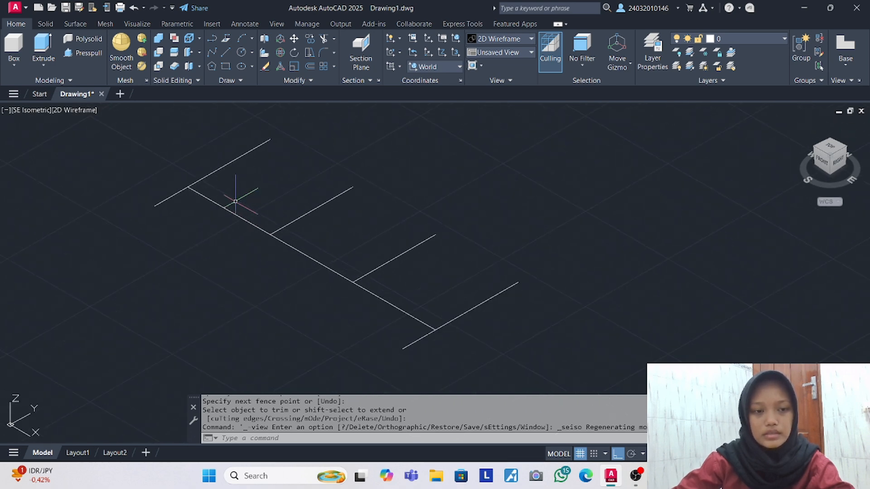
click(225, 52)
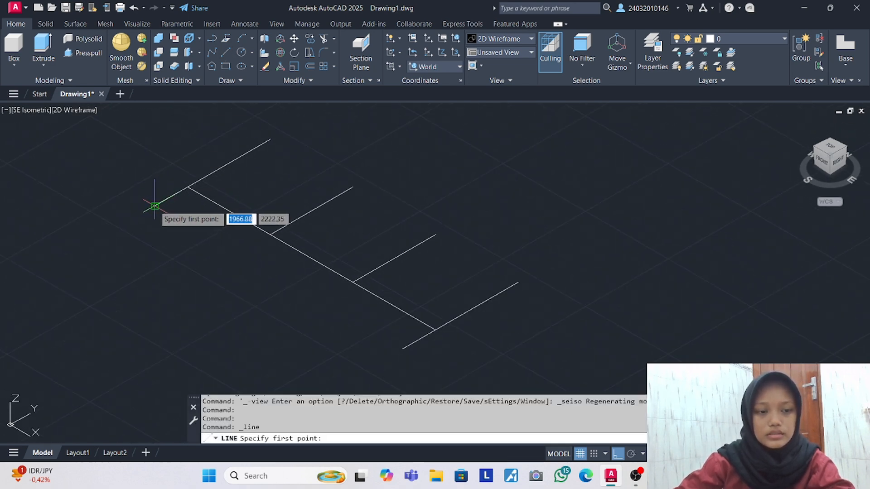
click(154, 206)
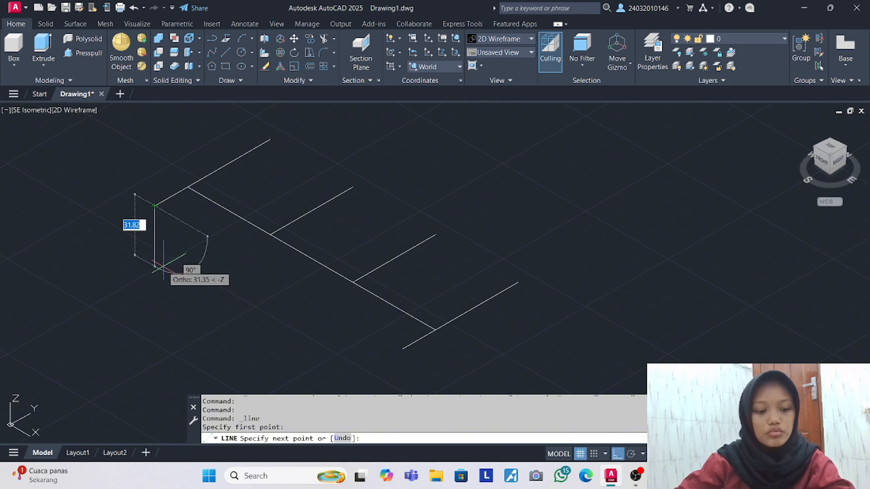
text(60)
key(Return)
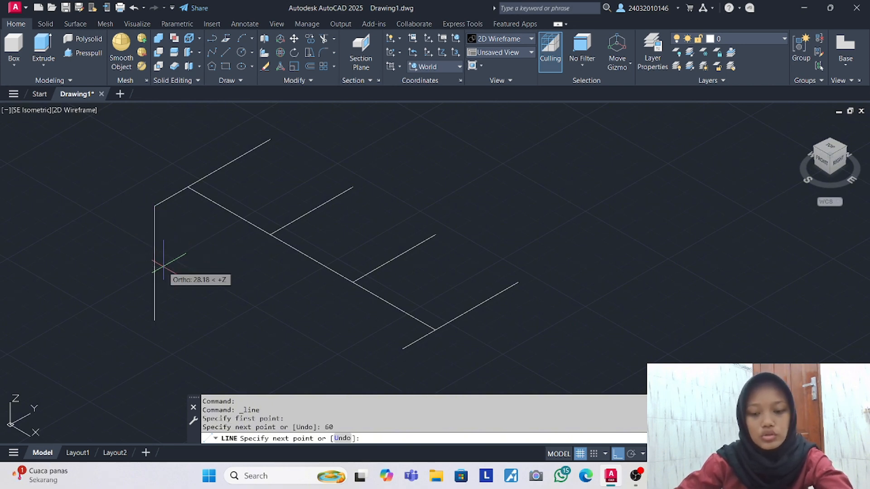
key(Return)
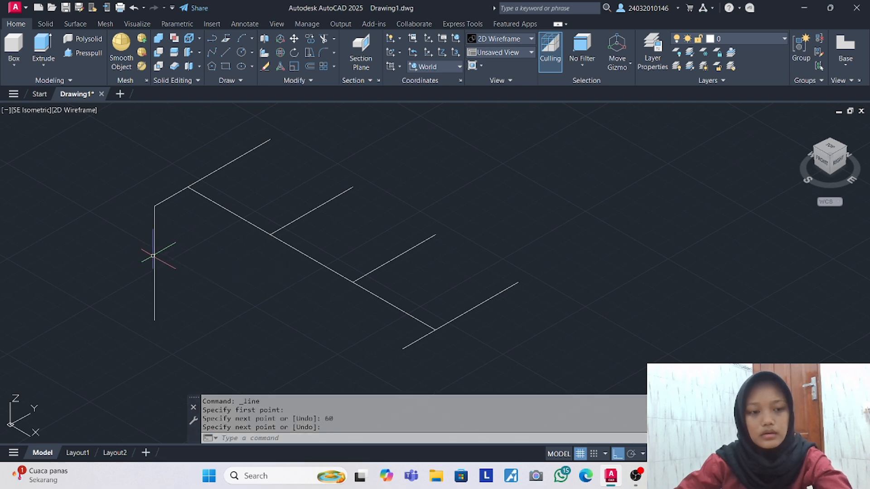
Move the new vertical line by its midpoint onto the front end of the leftmost crossbar.
click(156, 253)
click(154, 257)
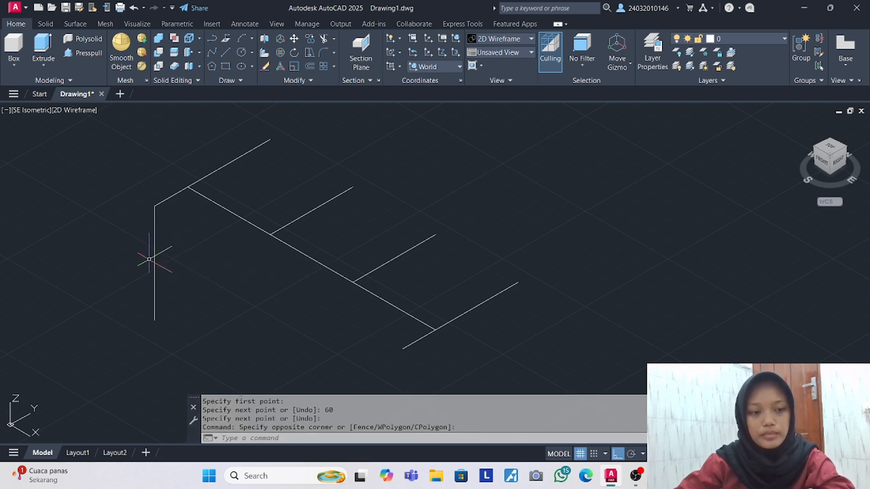
click(154, 256)
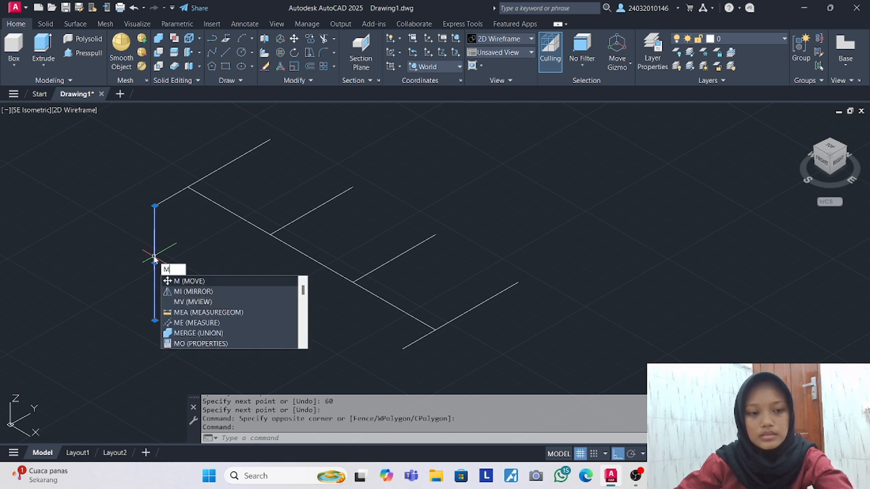
key(Return)
click(154, 258)
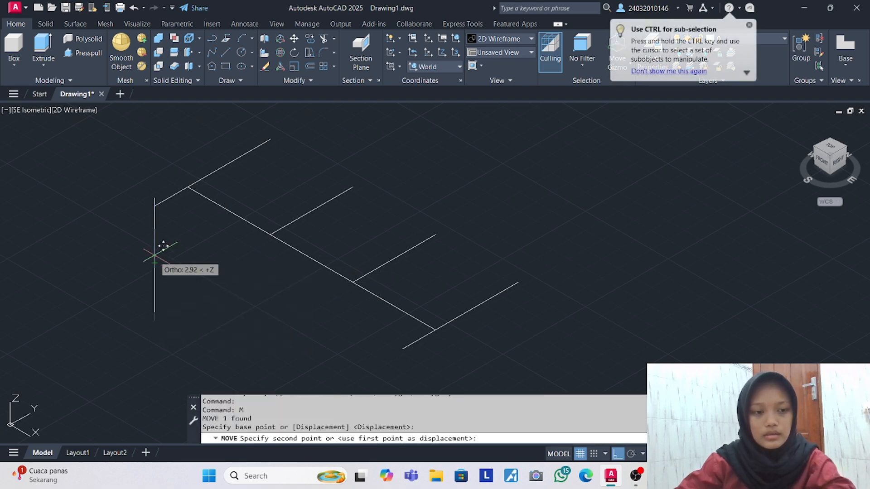
click(155, 207)
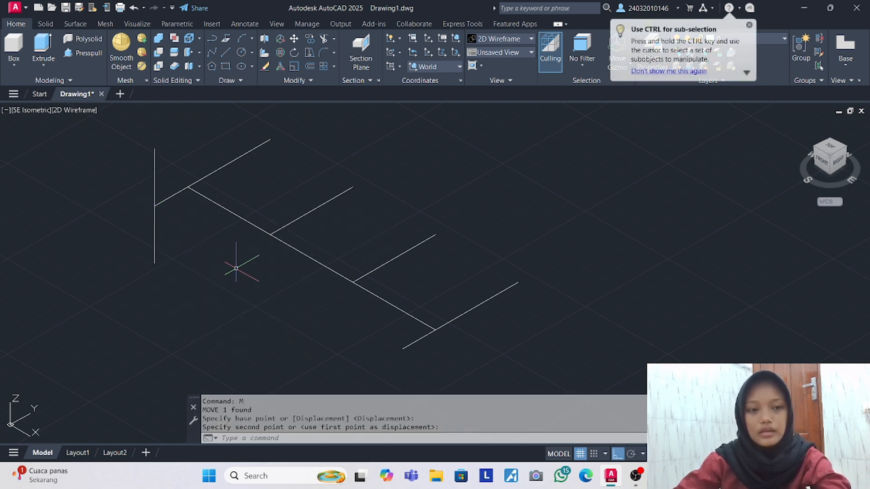
Draw a vertical line 60 units upward from the front end of the rightmost crossbar.
click(225, 54)
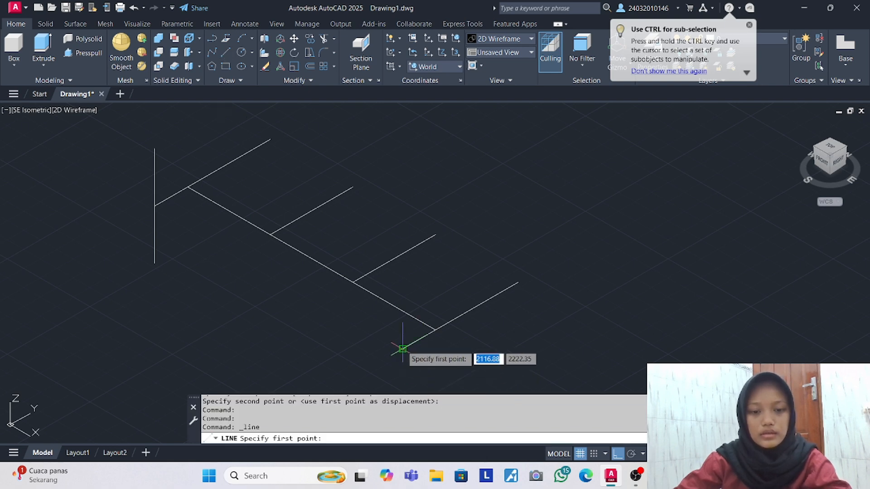
click(402, 348)
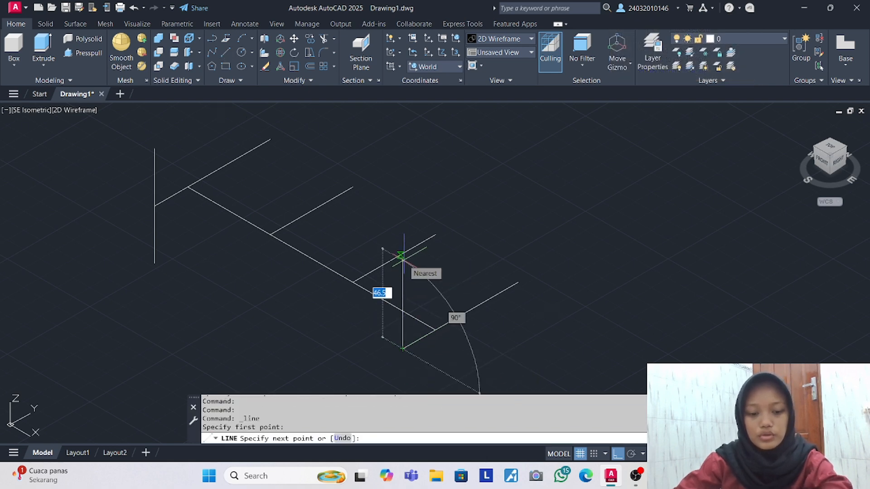
text(60)
key(Return)
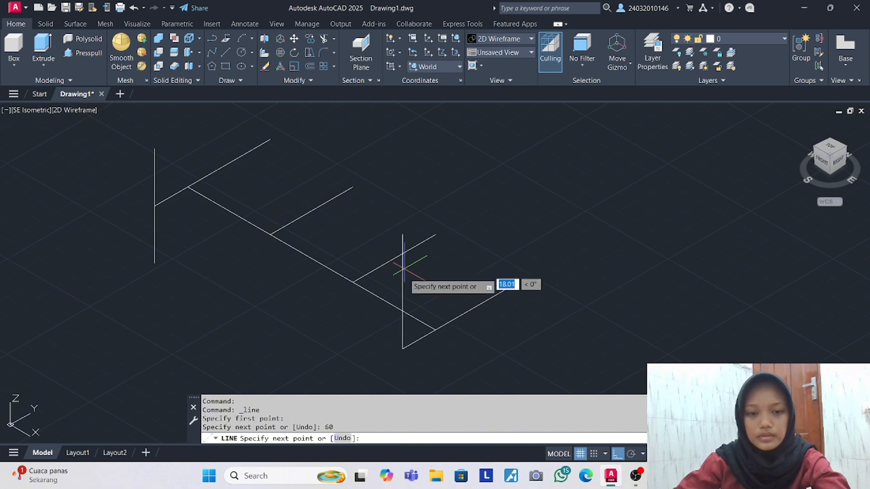
key(Return)
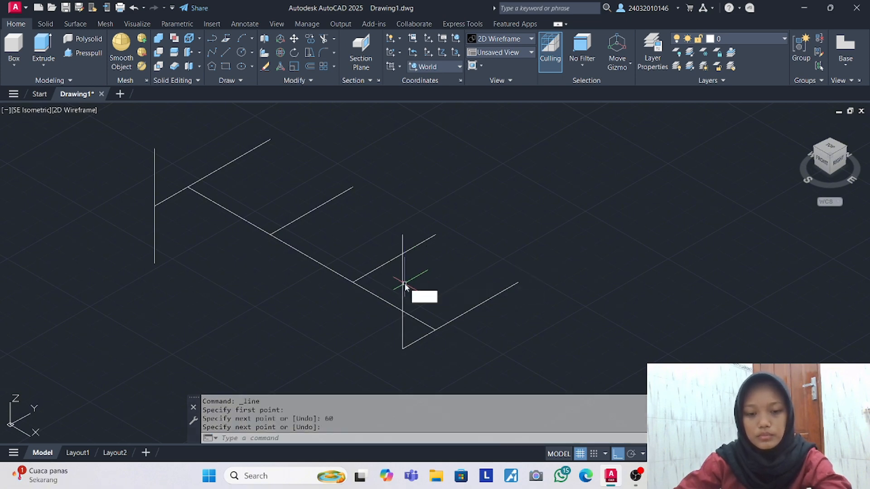
Move the right vertical line by its midpoint onto the front end of the rightmost crossbar.
text(M)
key(Return)
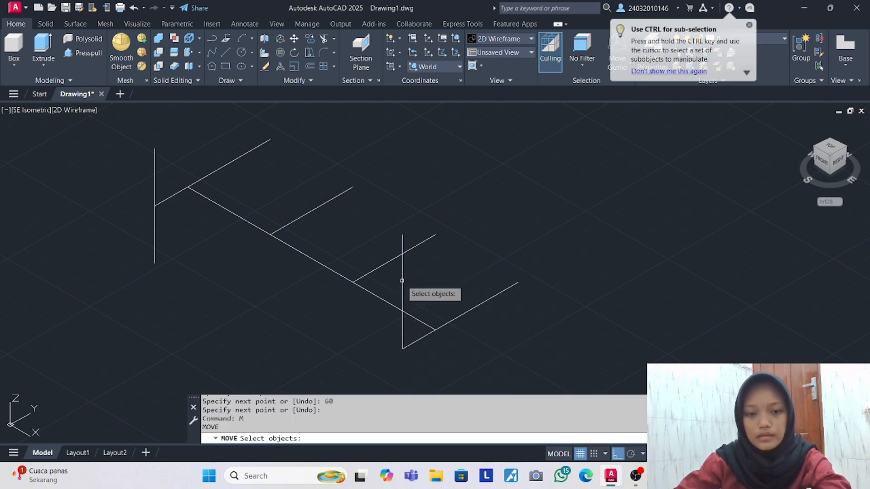
click(402, 281)
key(Return)
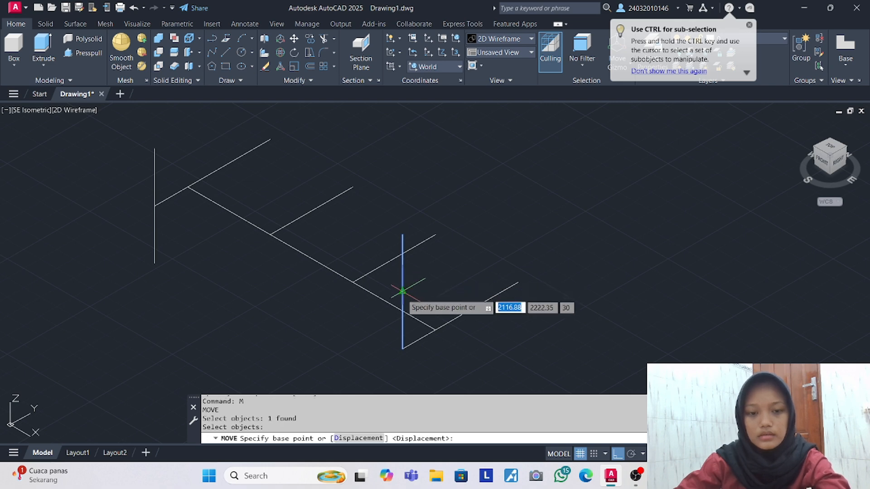
click(403, 291)
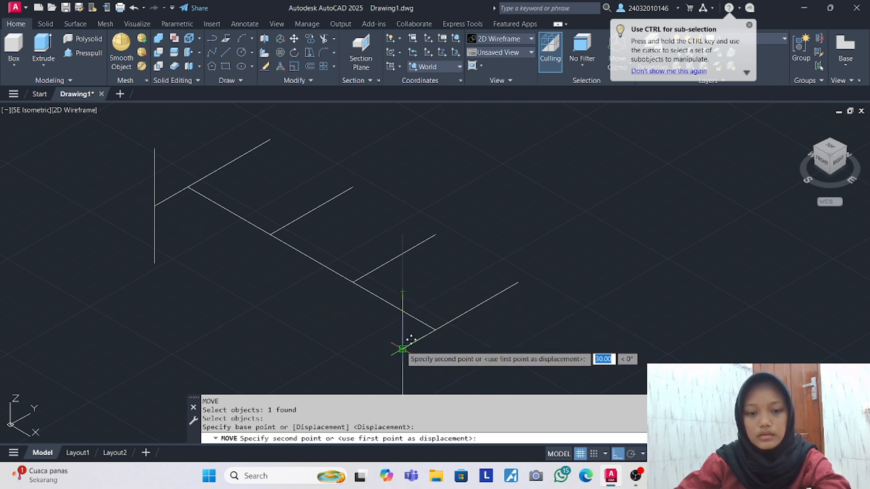
click(403, 348)
key(Return)
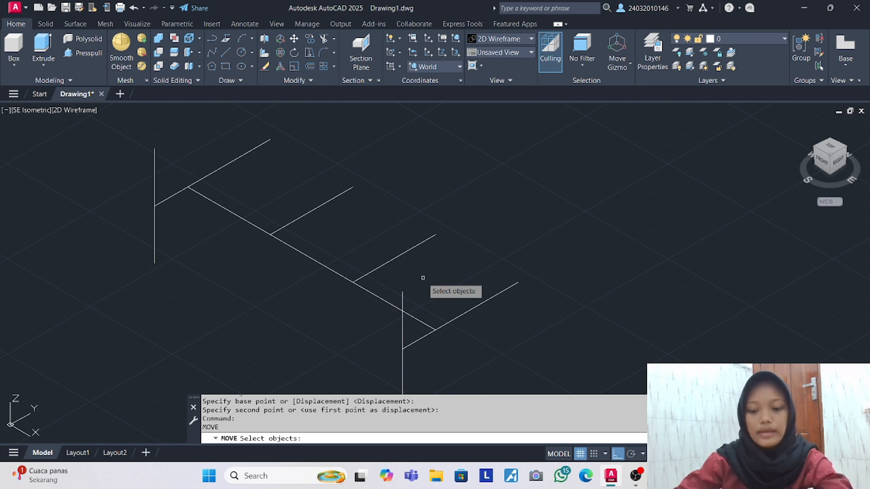
key(Escape)
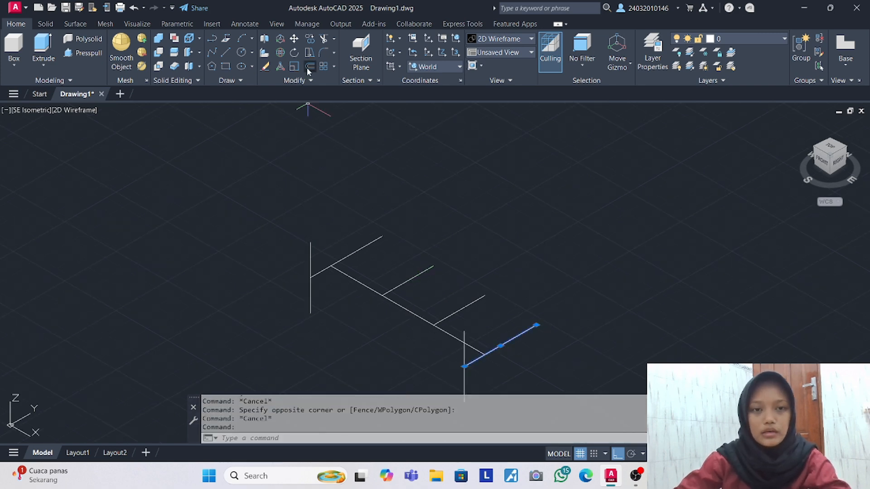
click(308, 66)
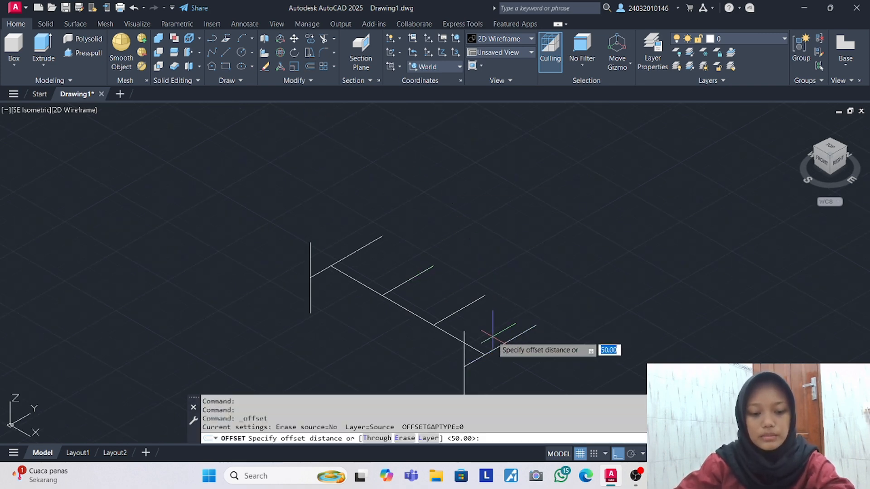
text(75)
key(Return)
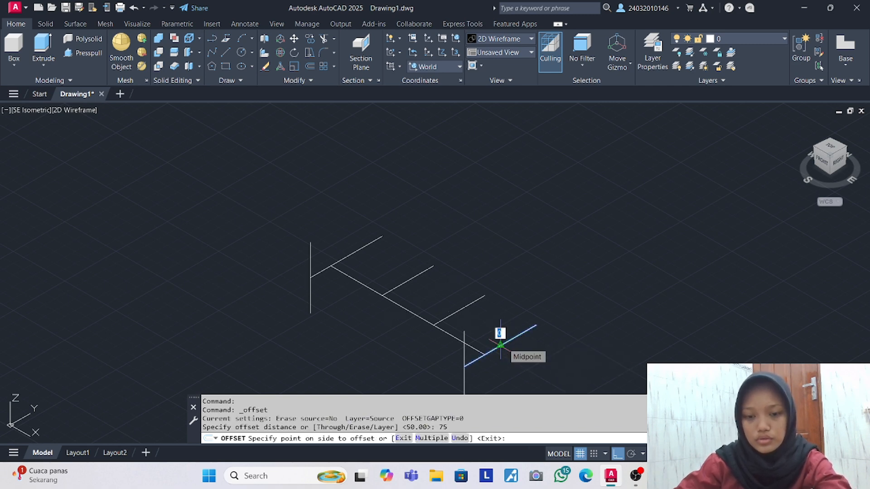
key(Return)
Offset the rightmost crossbar 75 units inward to the middle of the long line.
click(504, 343)
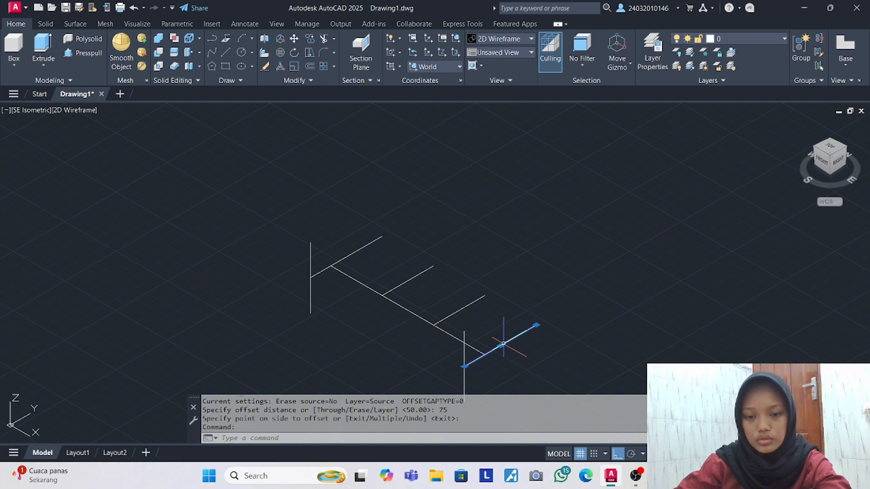
click(309, 67)
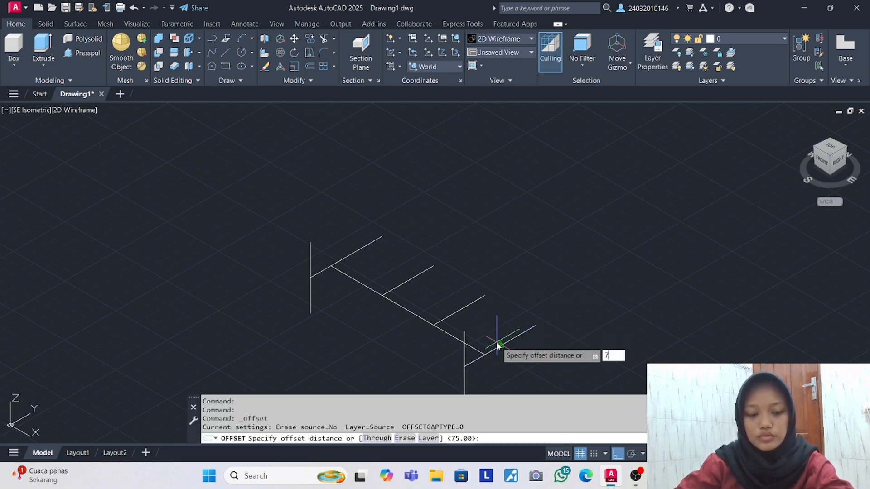
key(Return)
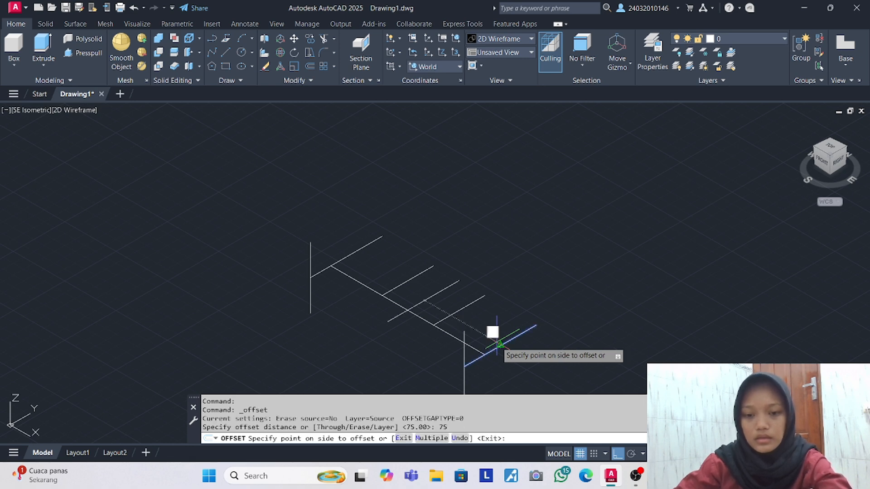
click(455, 304)
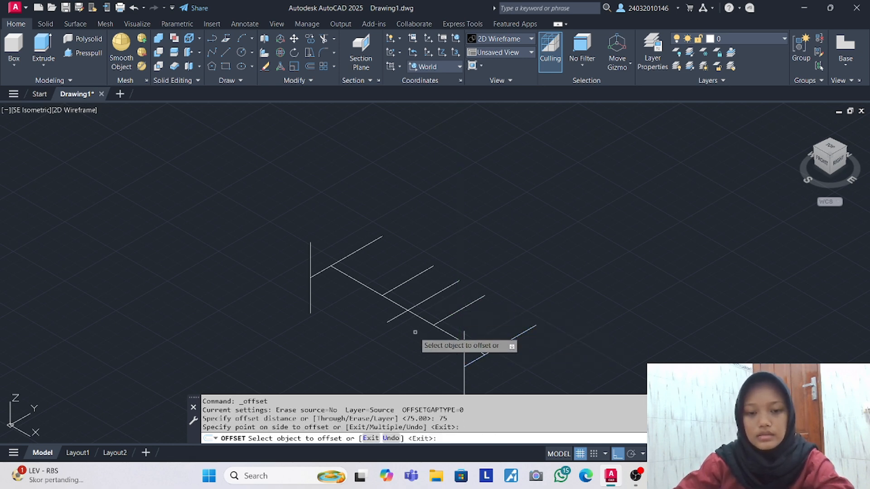
key(Return)
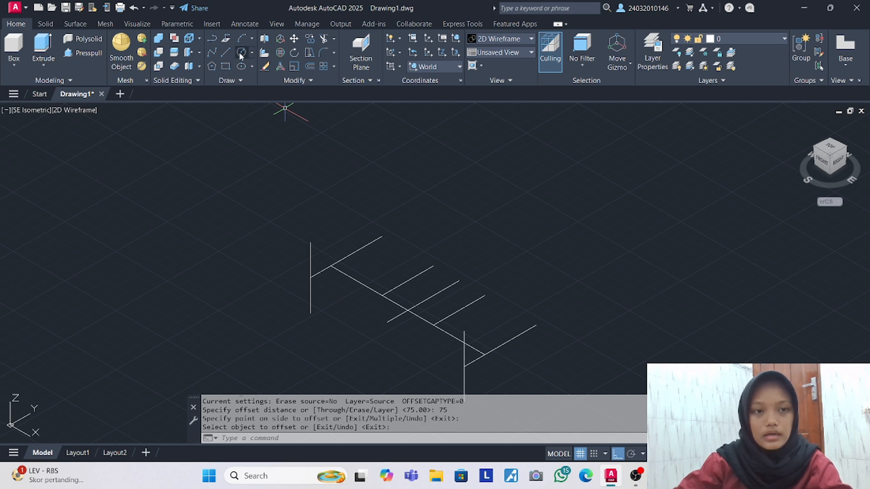
Draw a vertical line 60 units upward from the front end of the middle crossbar.
click(226, 53)
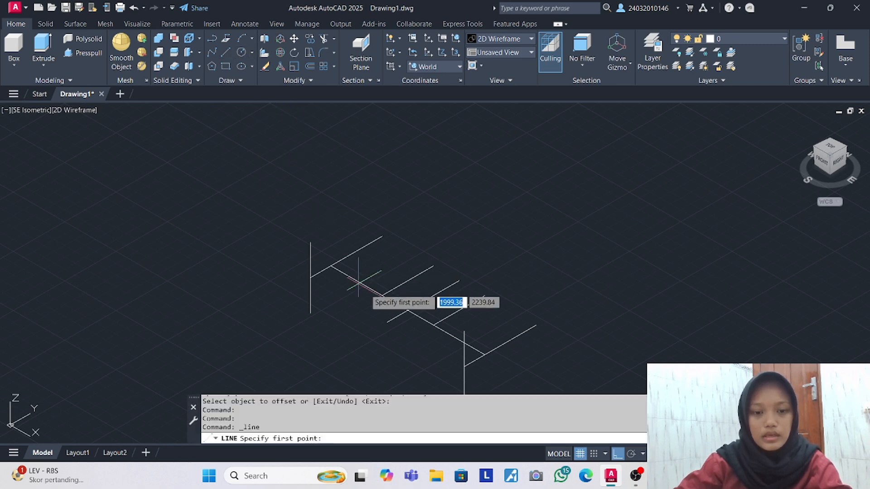
click(387, 321)
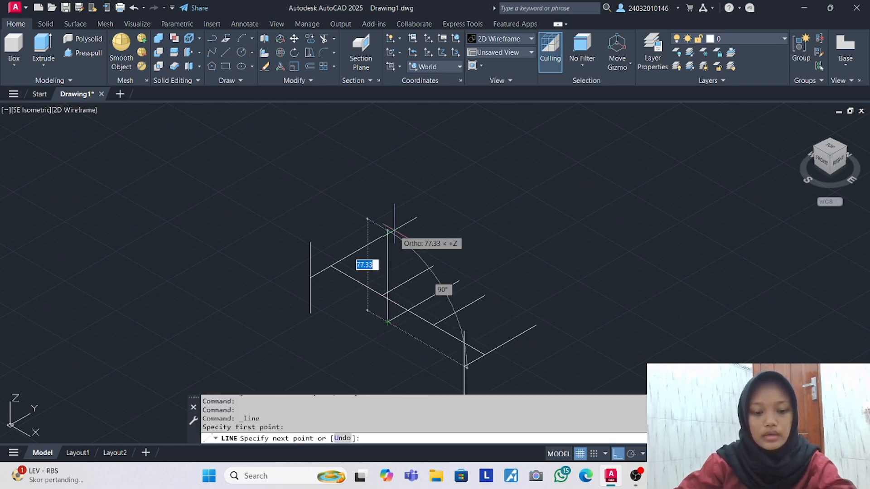
text(60)
key(Return)
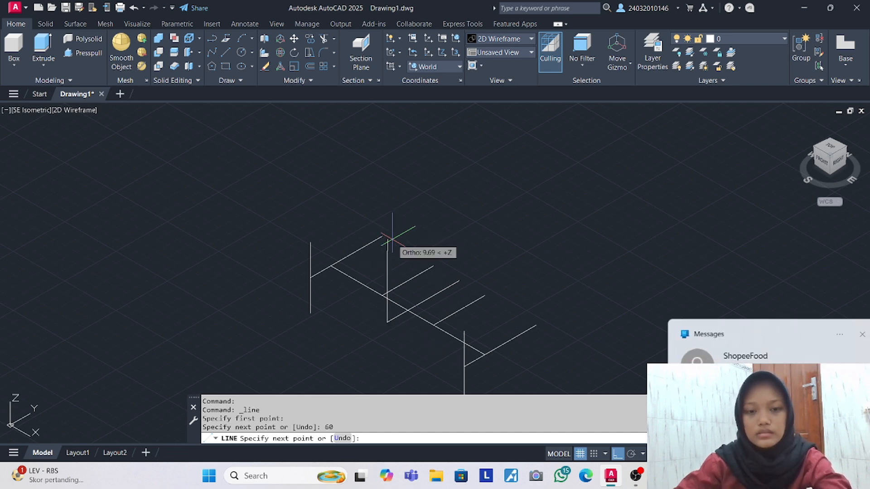
key(Escape)
Move the middle vertical line by its midpoint onto the front end of the middle crossbar.
click(385, 274)
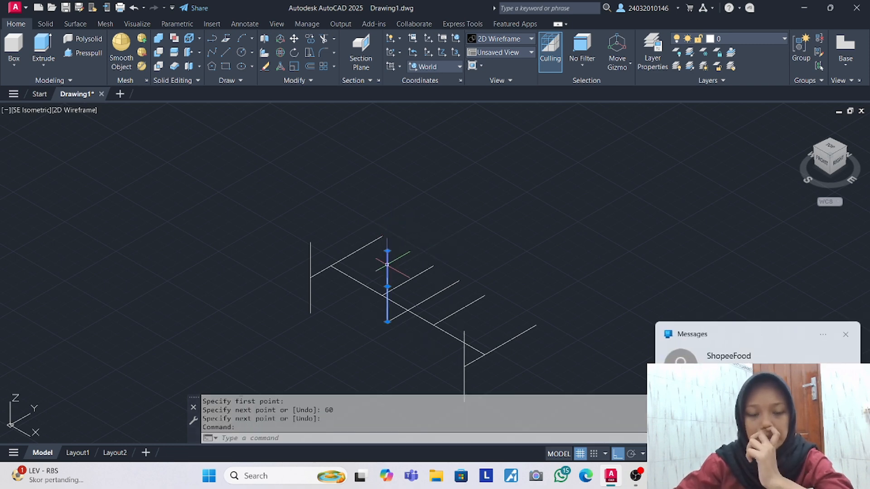
text(m)
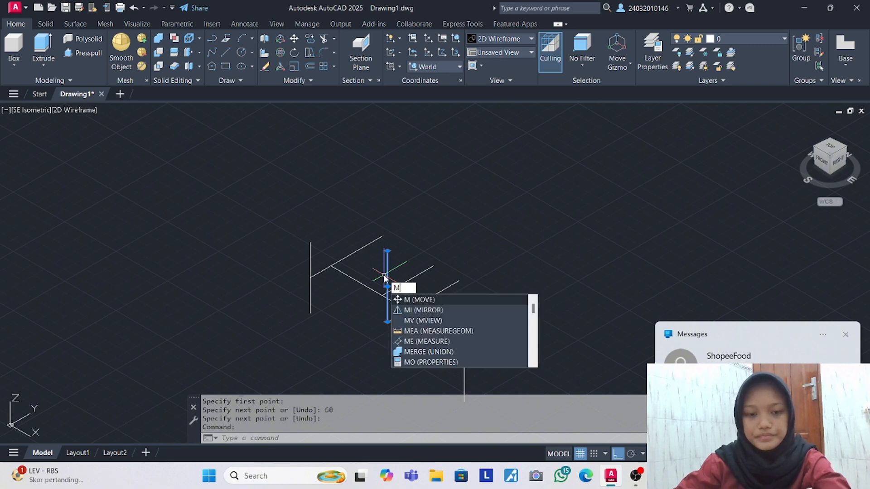
key(Return)
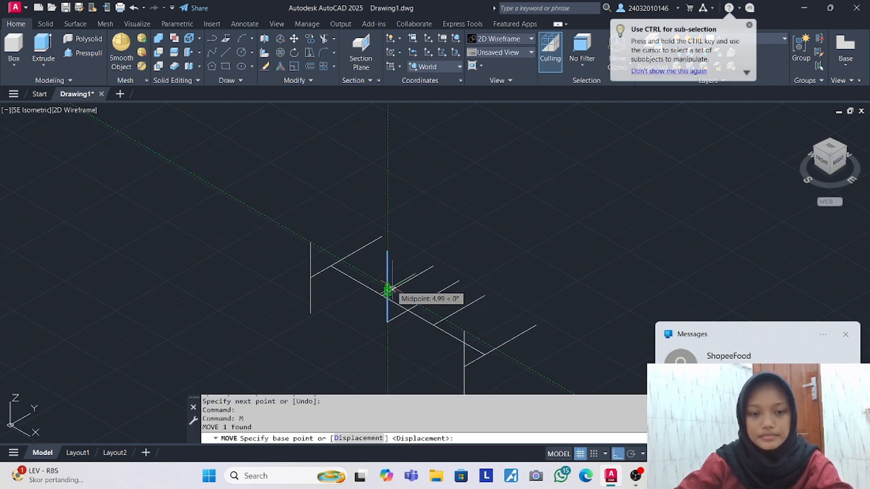
click(387, 287)
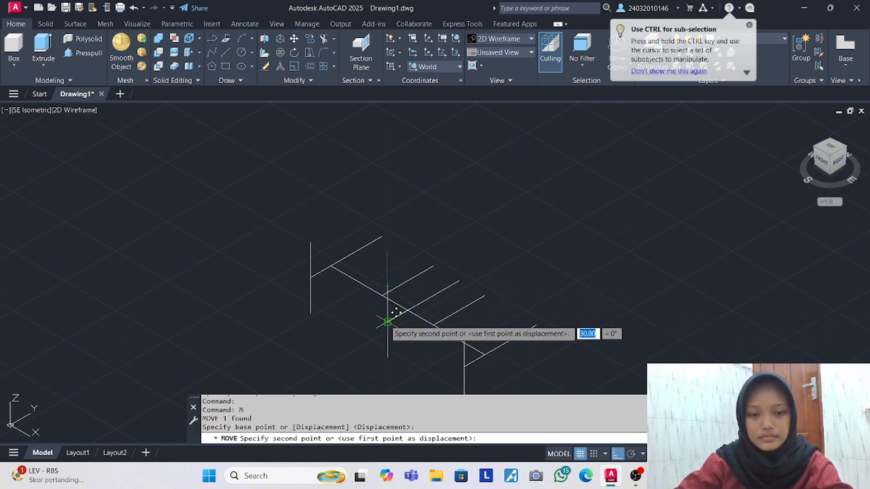
click(388, 322)
Trim away the part of the middle crossbar behind the long line, keeping only its short front segment.
scroll(436, 249, down, 4)
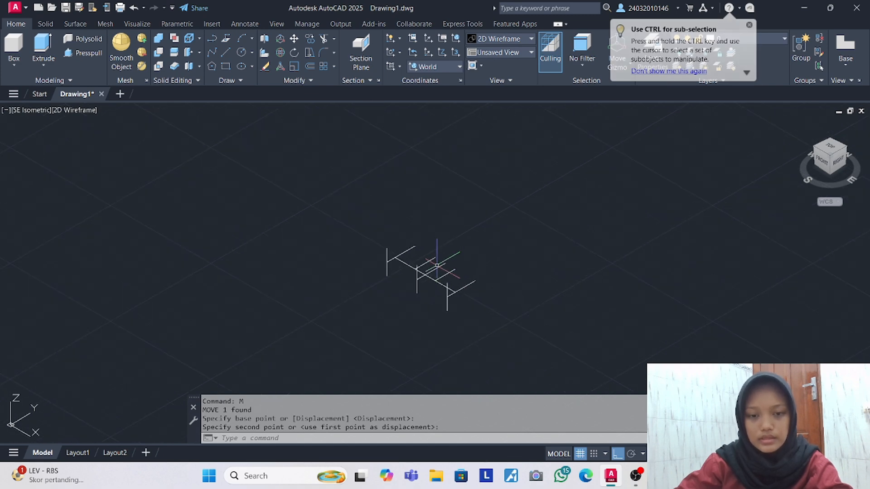
click(322, 42)
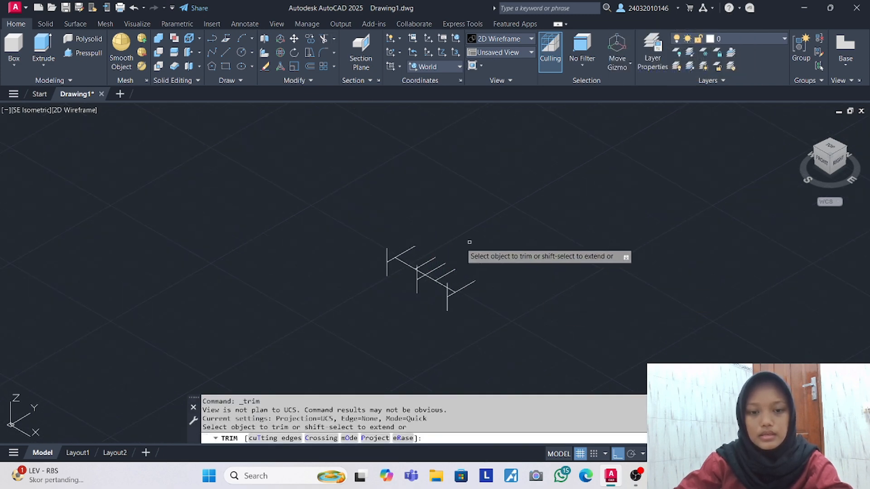
scroll(453, 261, up, 4)
mouse_move(386, 320)
mouse_down()
mouse_move(418, 356)
mouse_move(414, 346)
mouse_up()
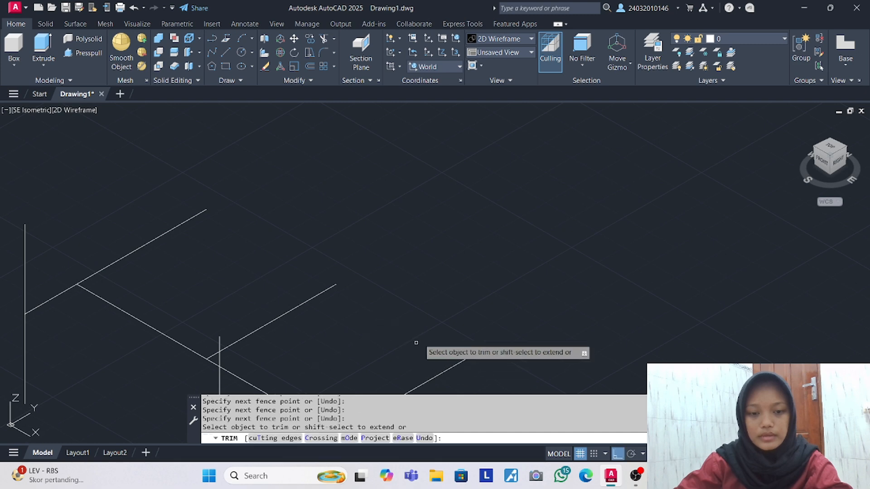
key(Escape)
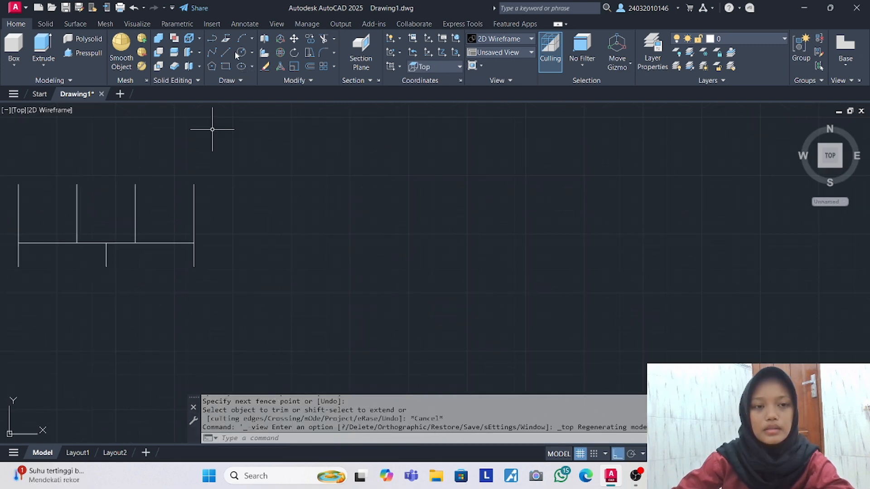
Draw a circle with a radius of 23 in the top view, beside the stand framework.
click(242, 52)
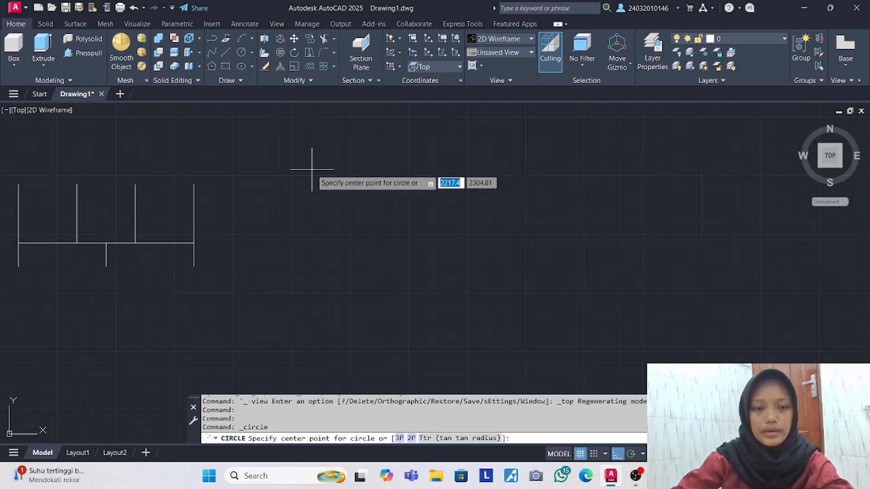
click(311, 170)
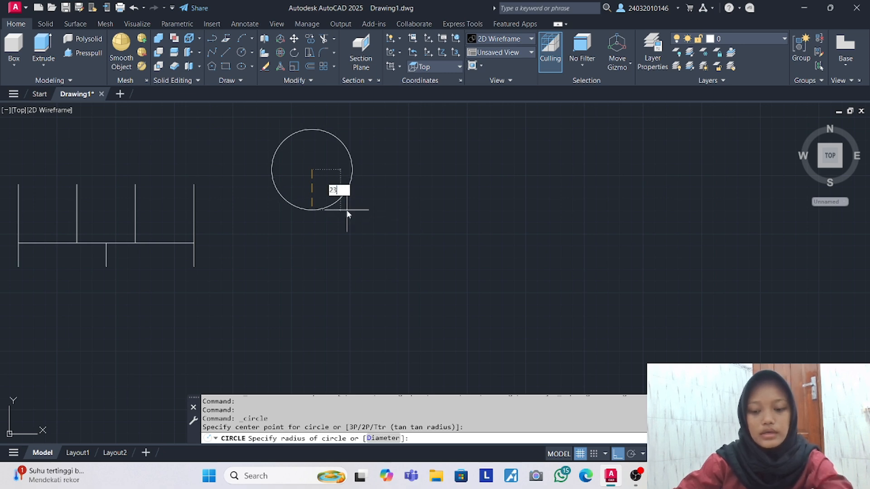
key(Return)
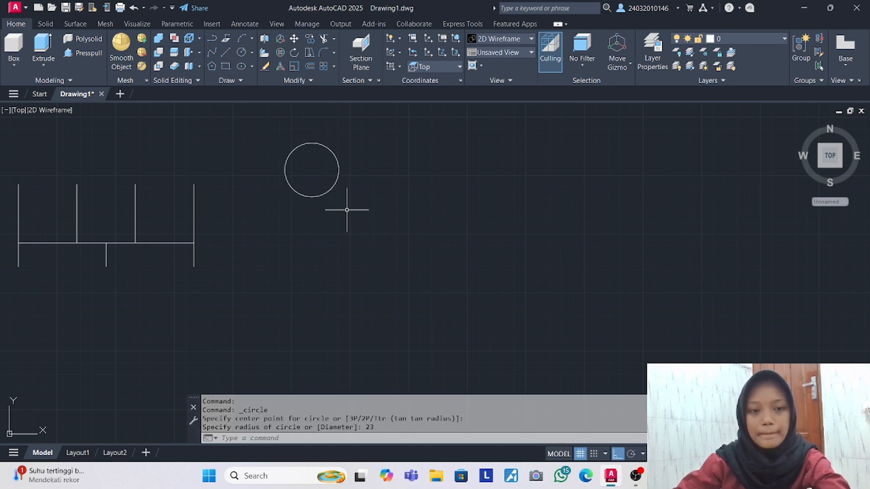
Extrude the circle 50 units downward in the SE Isometric view to form the bin body.
click(19, 110)
click(54, 221)
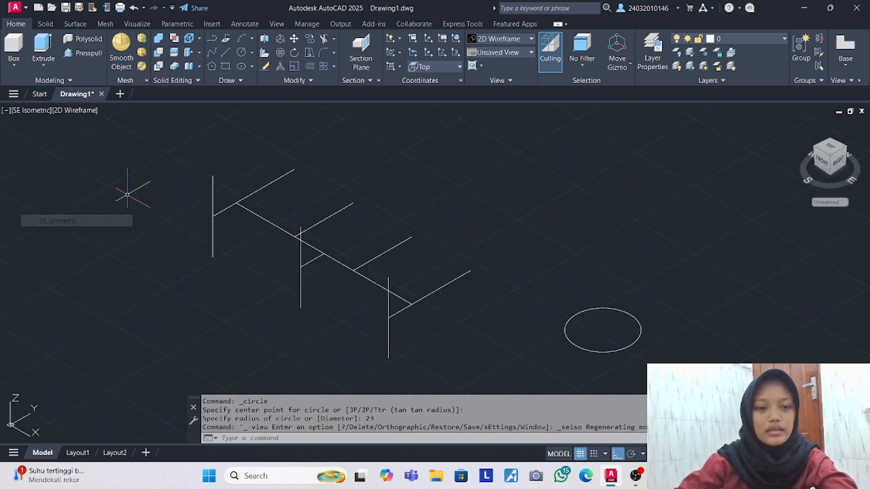
middle_drag(423, 259, 252, 143)
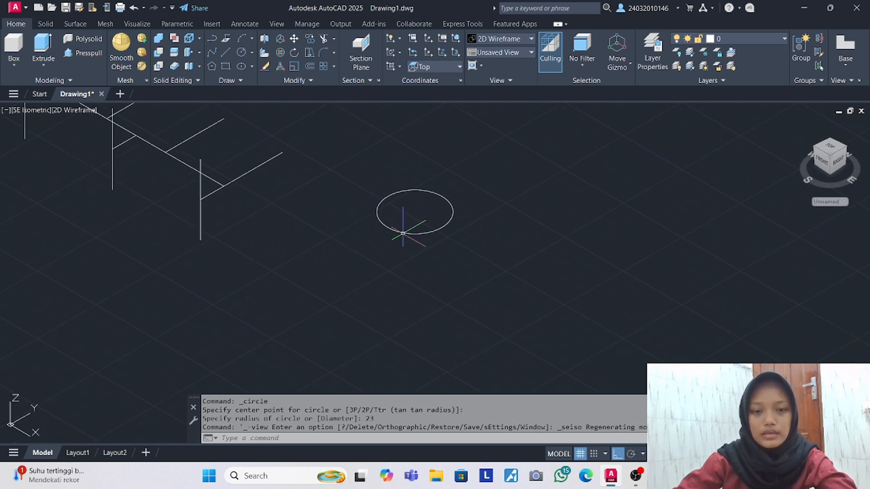
click(402, 230)
click(400, 234)
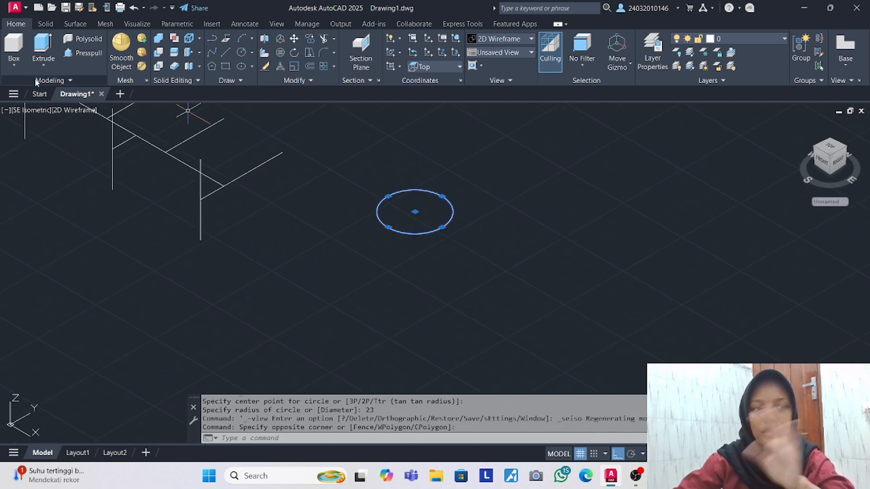
click(43, 48)
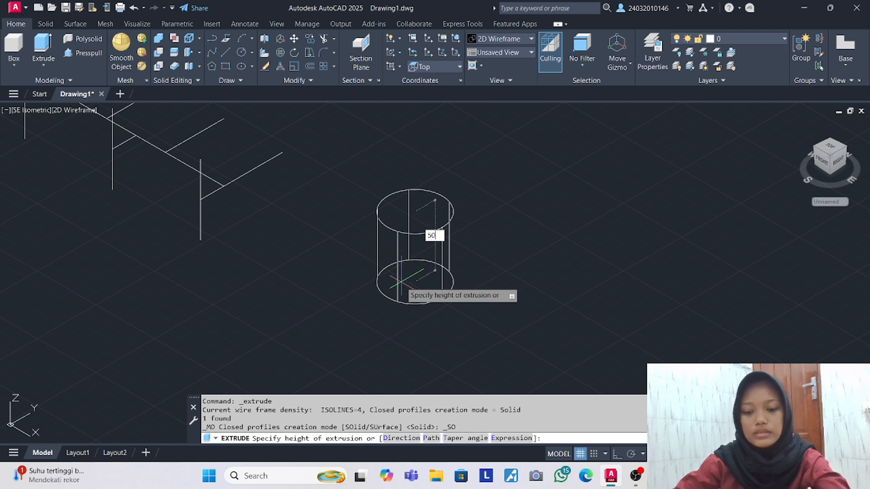
key(Return)
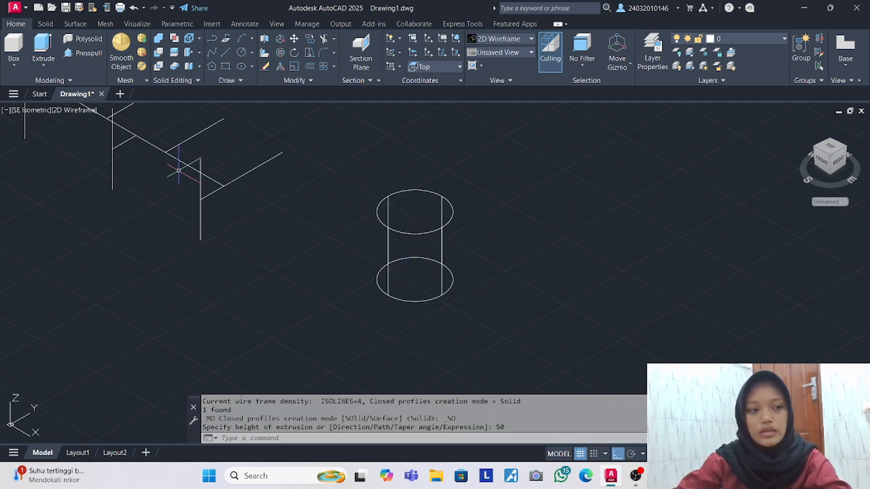
Set the visual style to Realistic and compare the bin body with the reference photo.
click(79, 113)
click(113, 174)
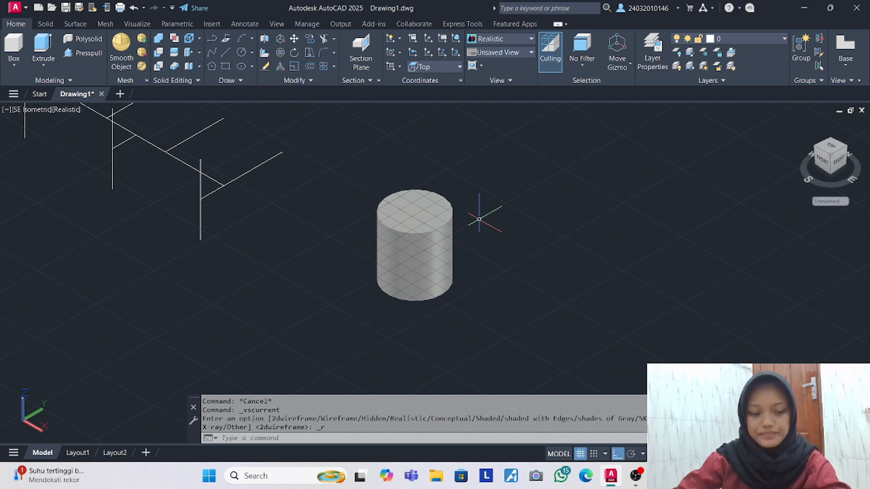
click(660, 475)
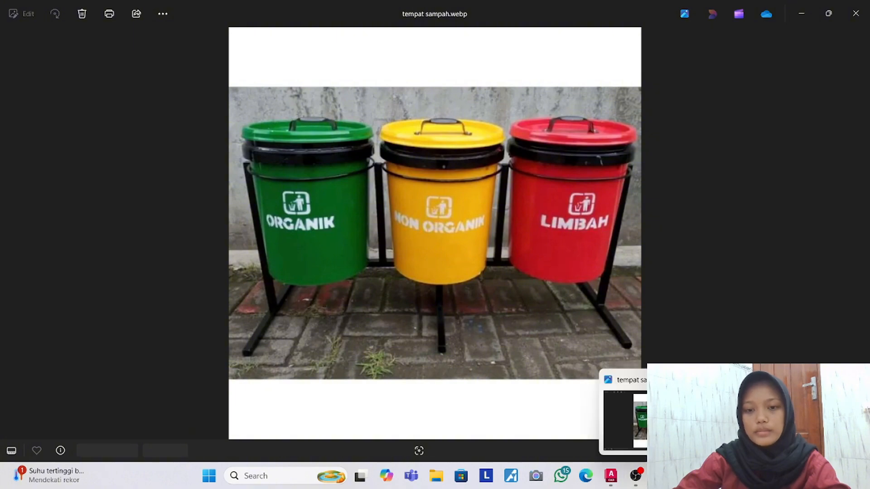
click(636, 476)
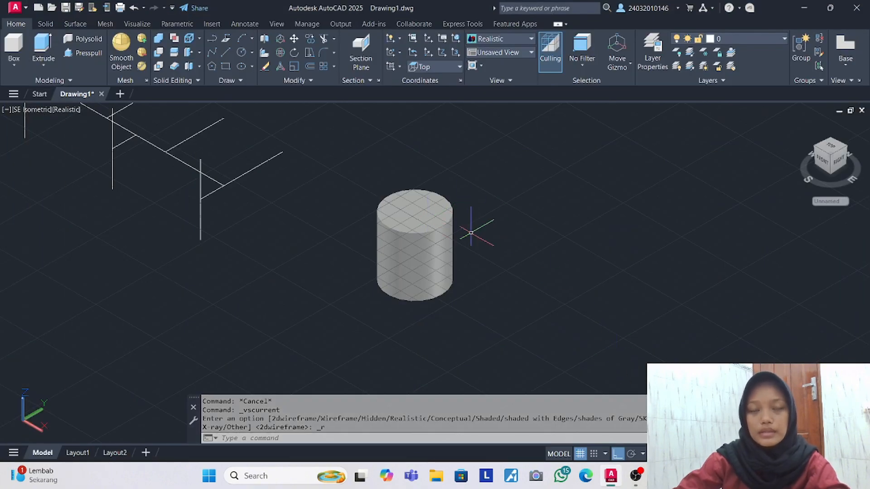
Draw a circle with a radius of 25 beside the bin body for the lid.
scroll(404, 195, up, 3)
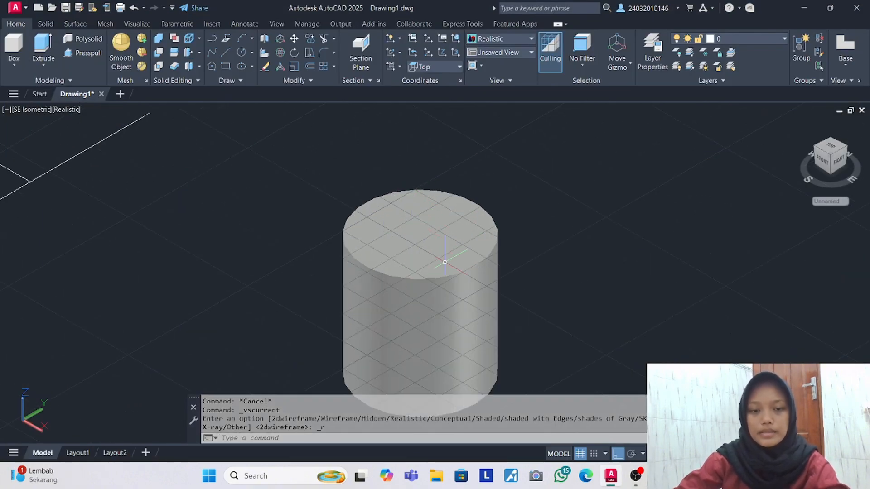
middle_drag(510, 219, 309, 159)
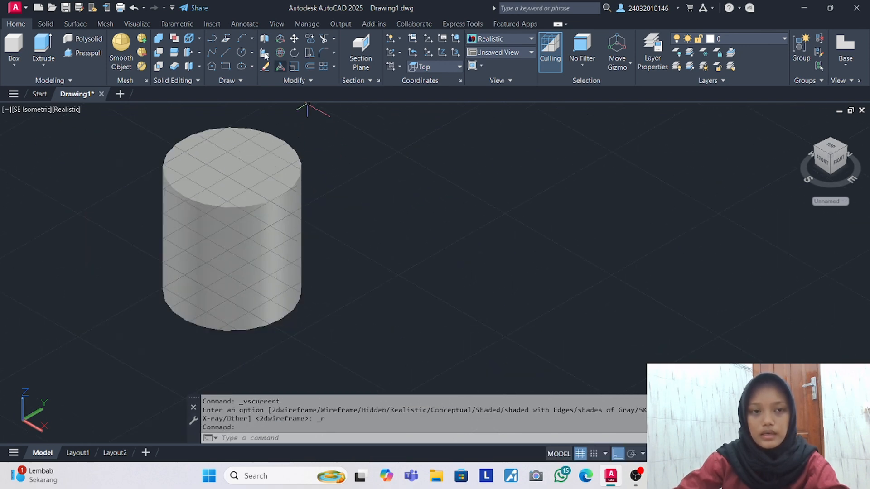
click(241, 51)
click(453, 181)
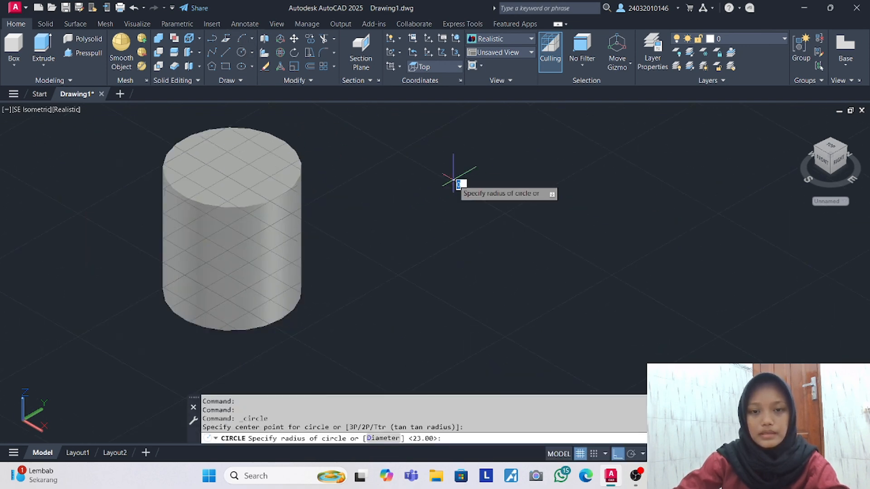
key(BackSpace)
key(Return)
Extrude the lid circle 10 units upward and move the resulting disc onto the top of the bin body.
click(481, 222)
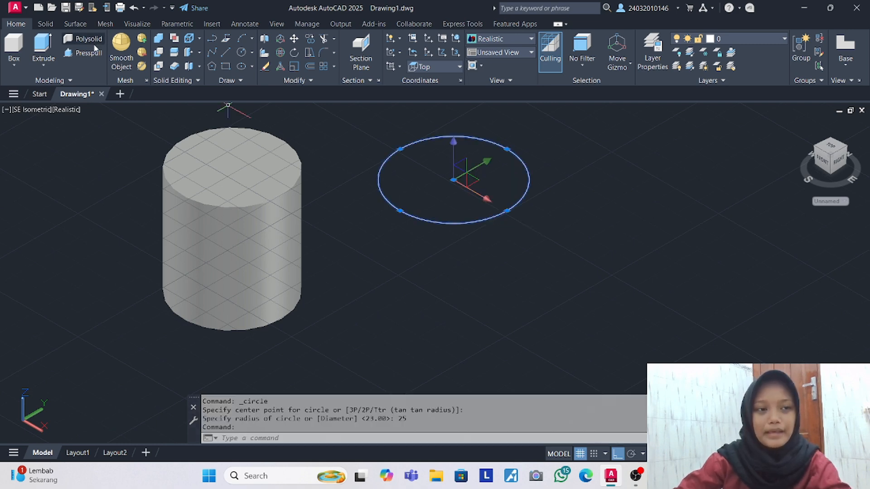
click(39, 44)
text(10)
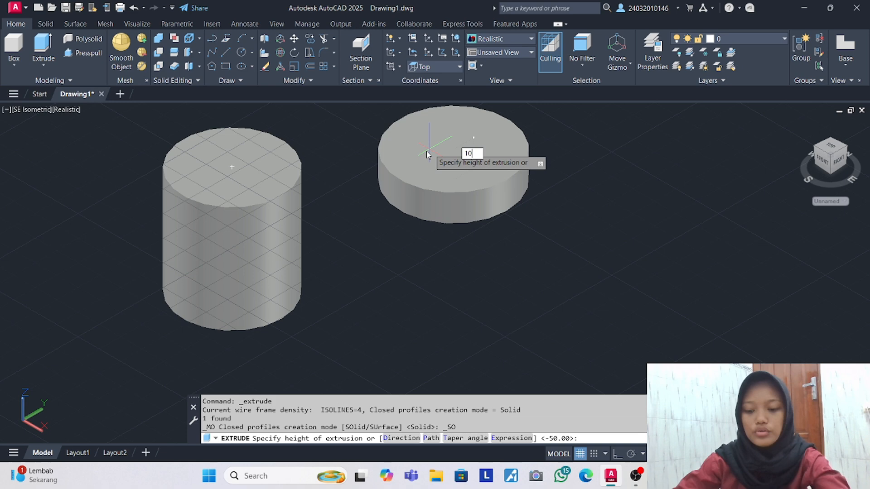
key(Return)
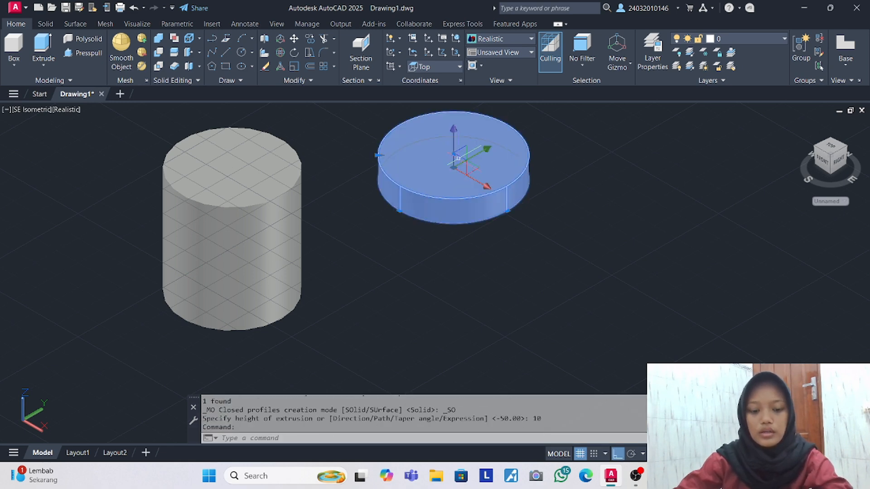
key(Return)
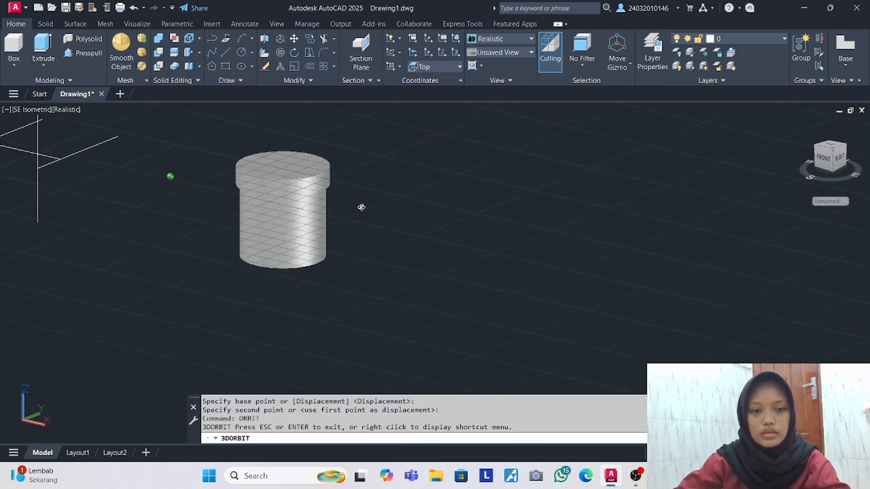
drag(361, 207, 306, 200)
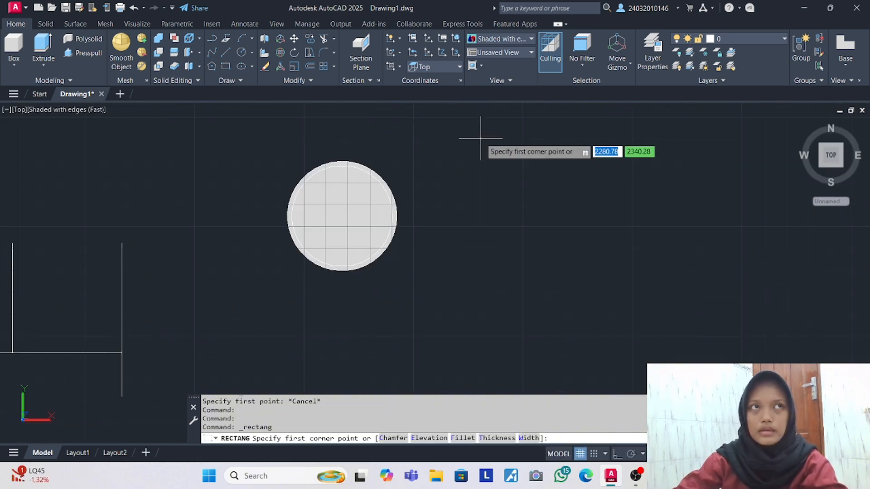
Draw a 15 by 5 rectangle in the top view beside the bin.
click(466, 142)
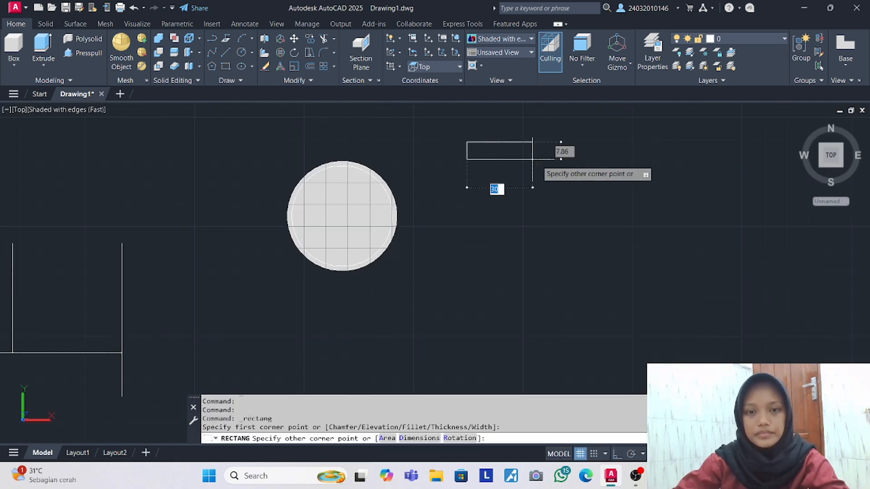
text(15)
key(Tab)
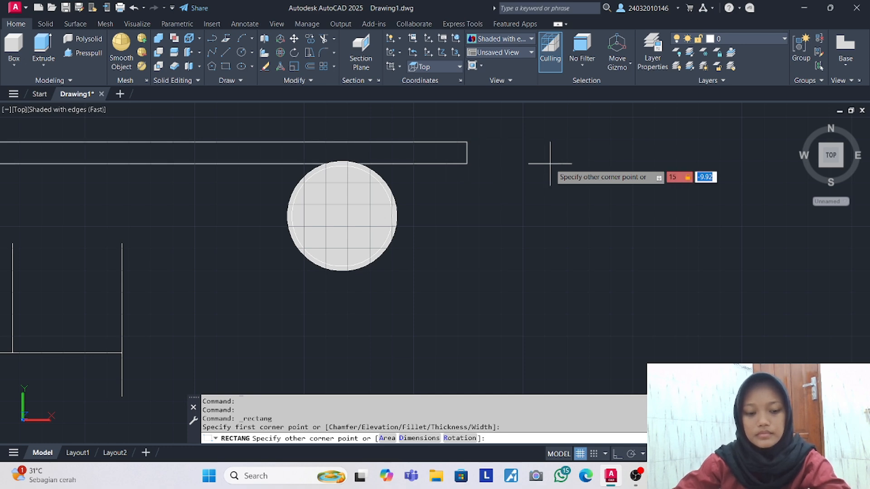
text(5)
key(Return)
shift+middle_drag(498, 143, 420, 189)
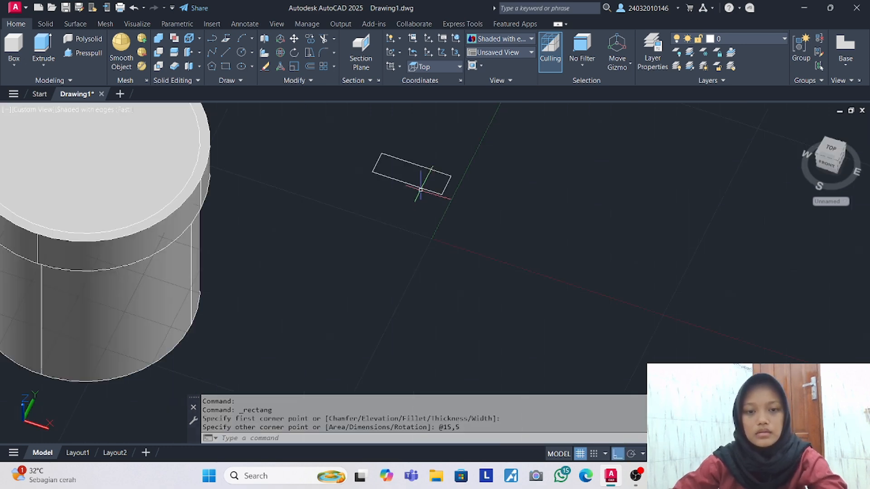
click(229, 68)
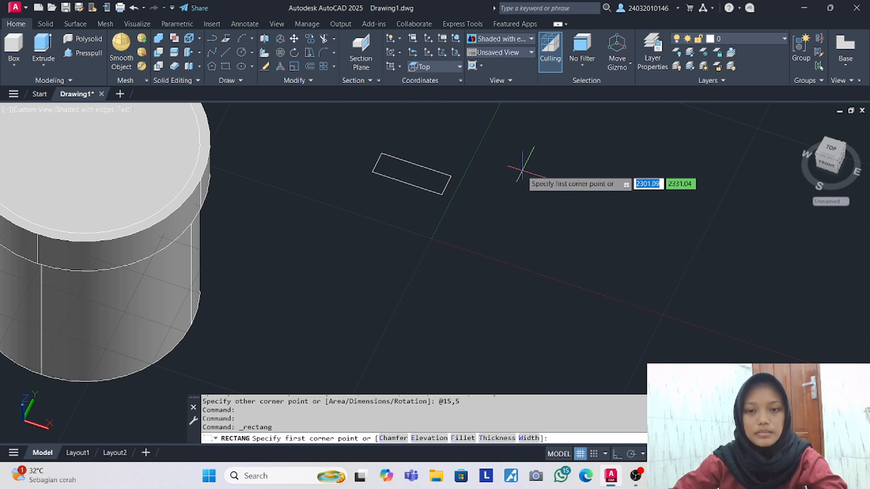
click(524, 171)
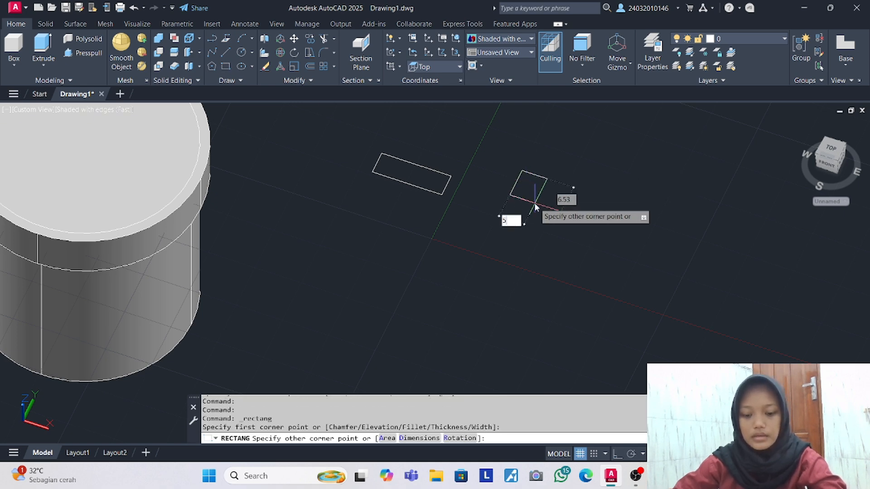
text(5)
key(Tab)
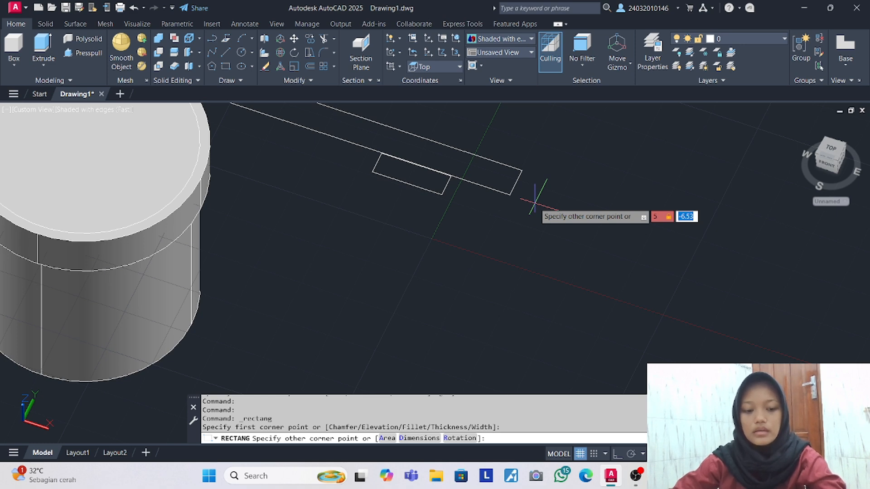
Draw a 2 by 5 rectangle to the right of the 15 by 5 rectangle.
click(225, 66)
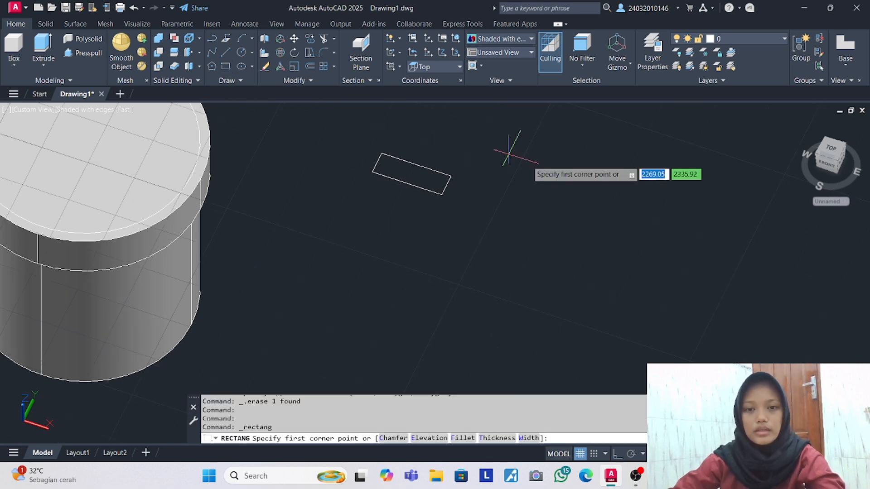
click(556, 174)
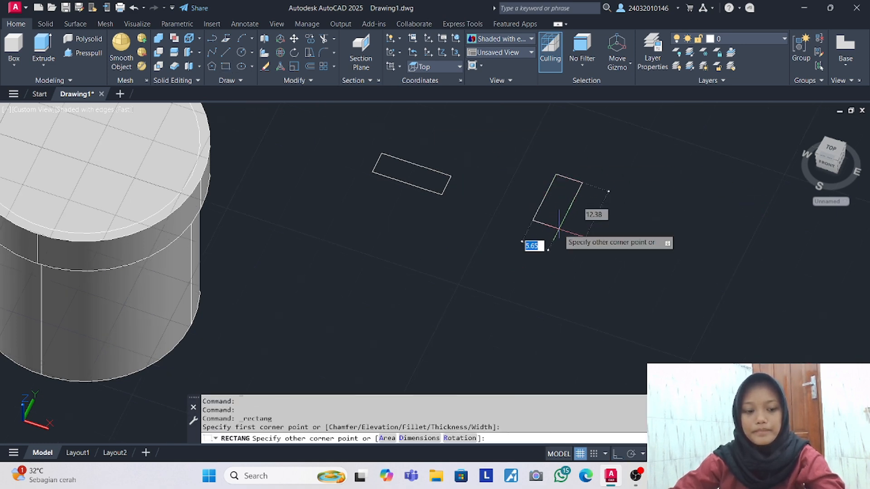
key(Tab)
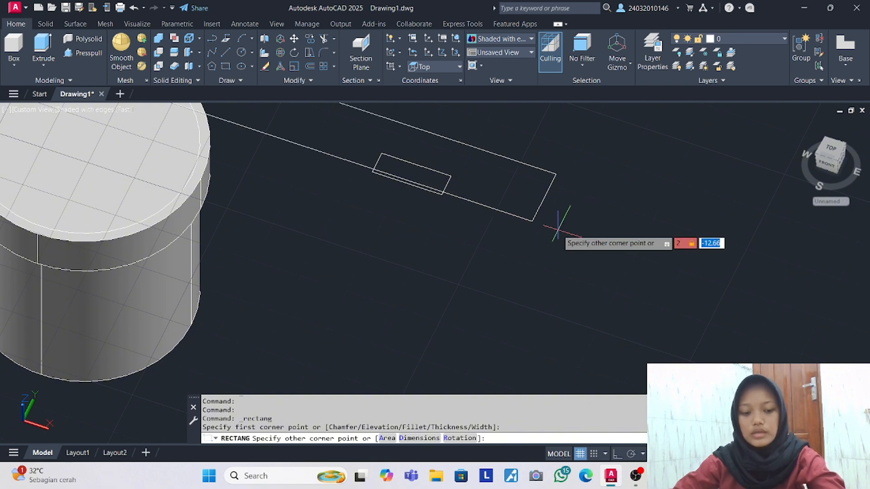
text(5)
key(Return)
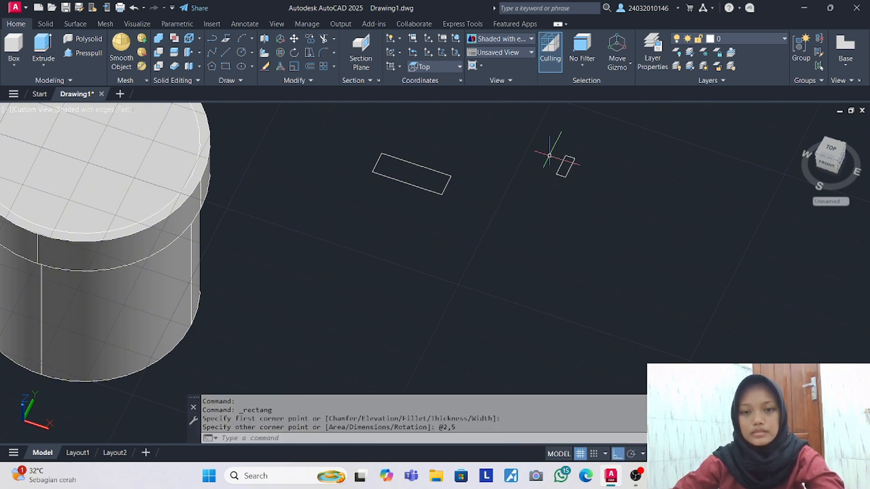
Copy the 2 by 5 rectangle to a spot just in front of the original.
click(546, 149)
click(583, 188)
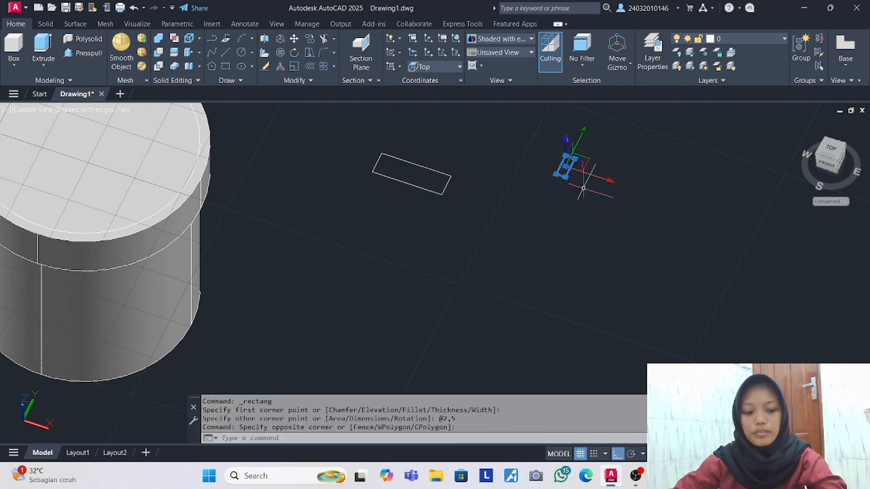
text(o)
key(Return)
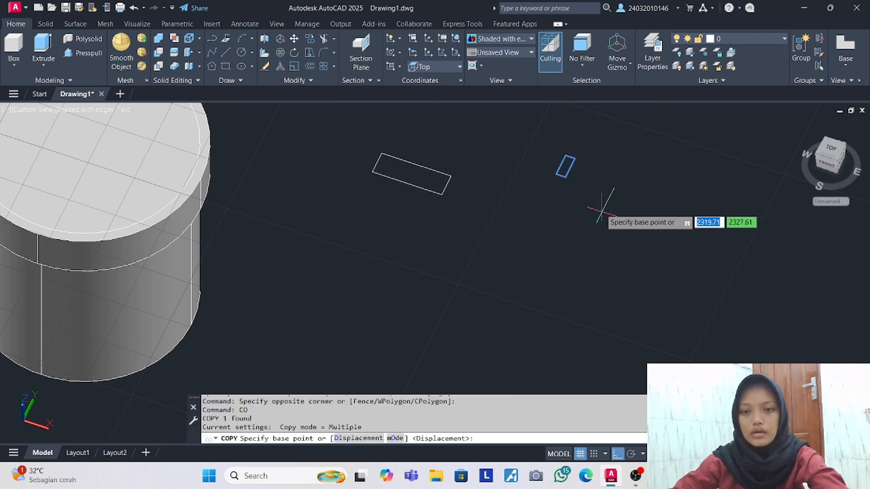
click(565, 176)
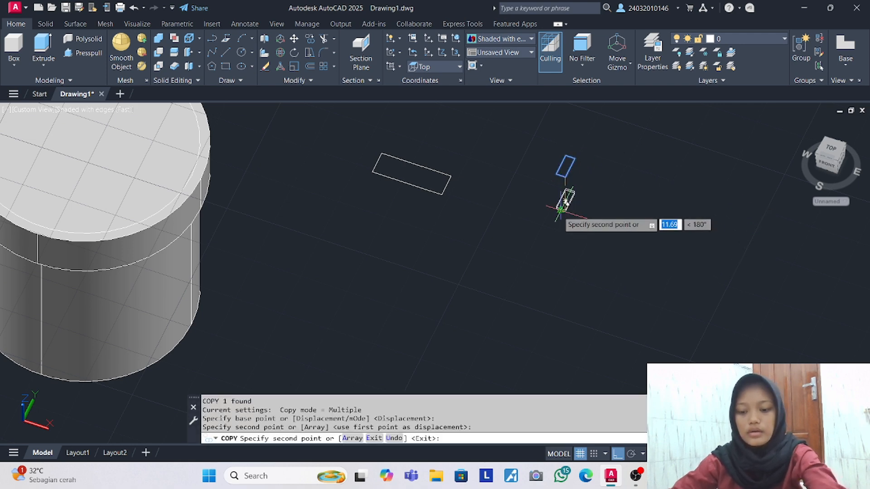
key(Escape)
Extrude the 15 by 5 rectangle 2 units upward into a flat slab.
scroll(521, 175, up, 2)
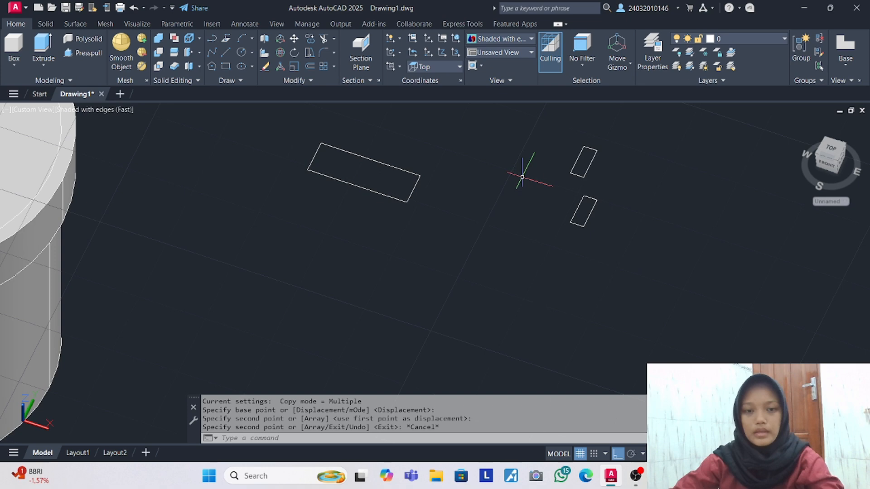
click(408, 197)
click(43, 45)
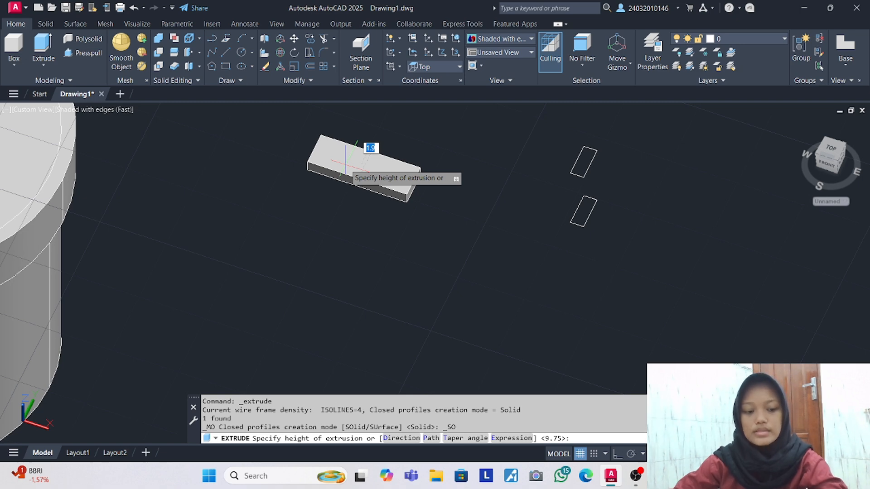
text(2)
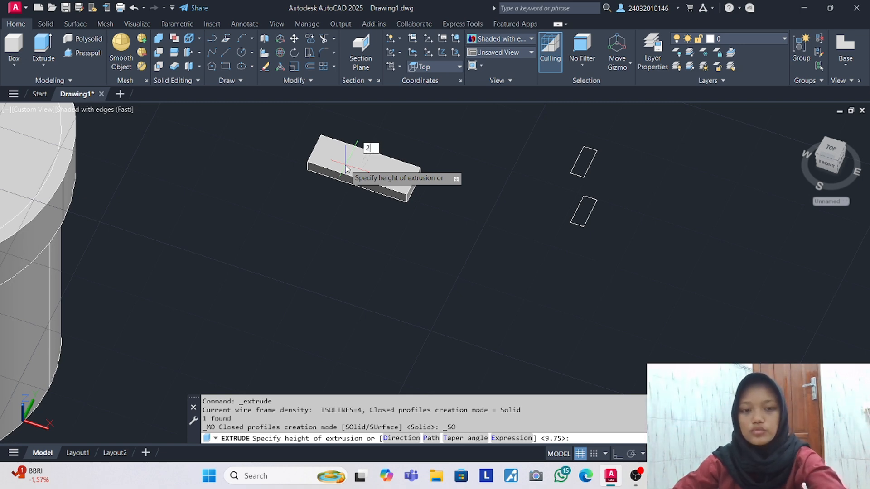
key(Return)
Try extruding the original 2 by 5 rectangle 3 units downward, and delete the resulting block.
click(582, 158)
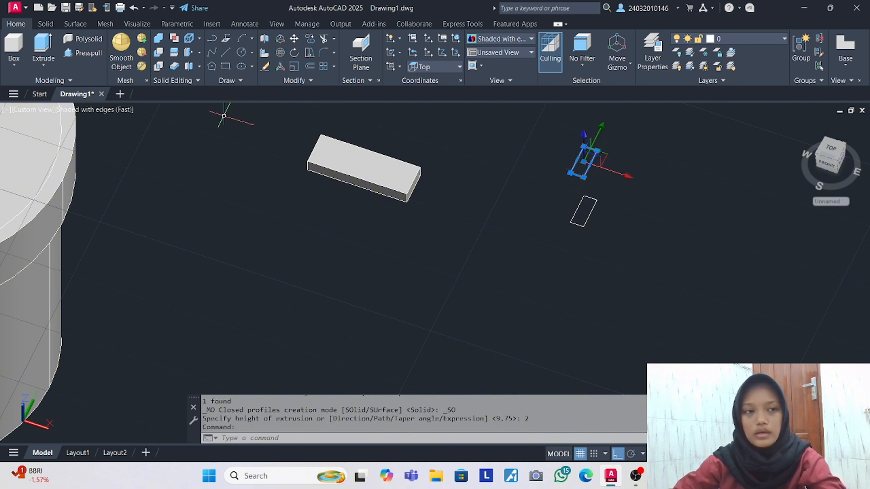
click(44, 48)
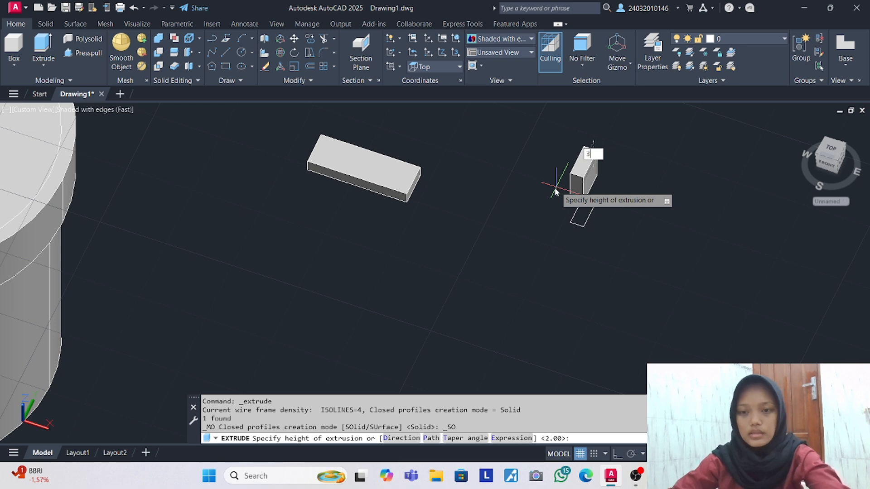
key(Return)
click(581, 175)
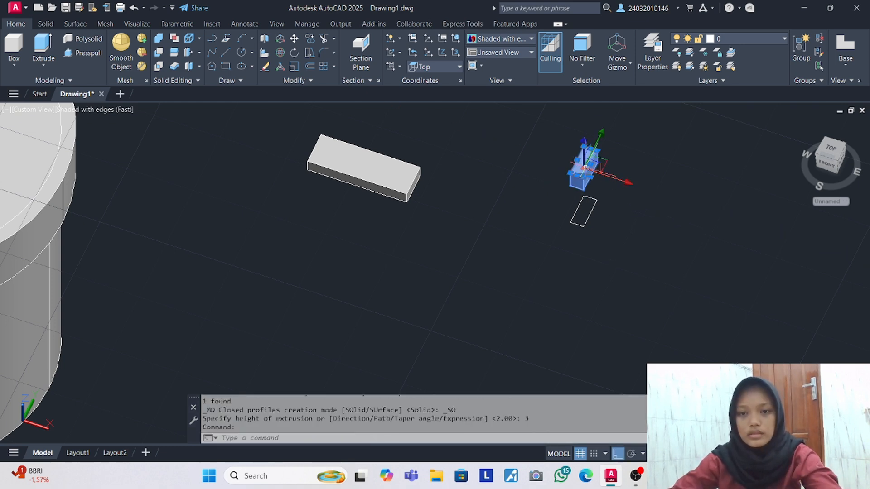
key(Delete)
Extrude the remaining 2 by 5 rectangle 5 units upward.
click(587, 200)
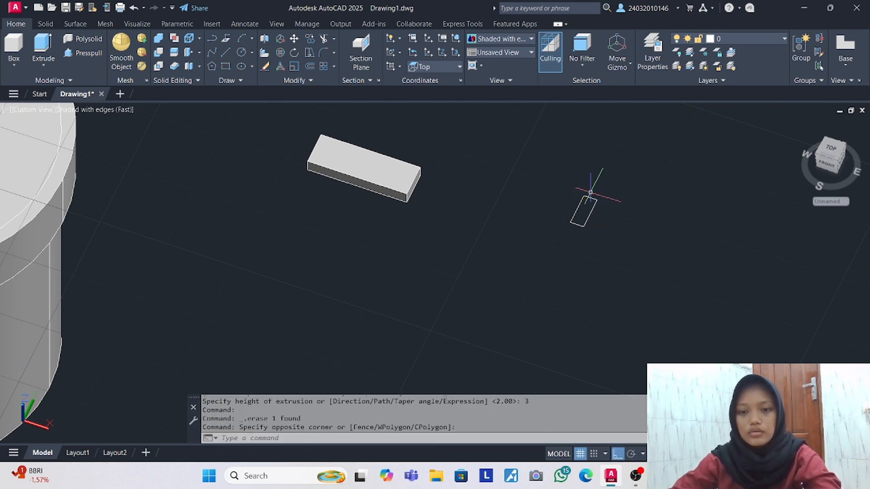
click(583, 201)
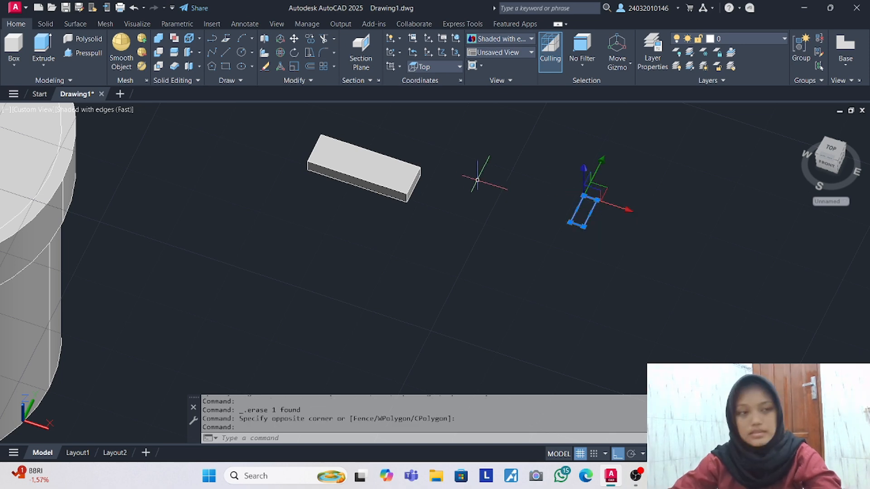
click(43, 47)
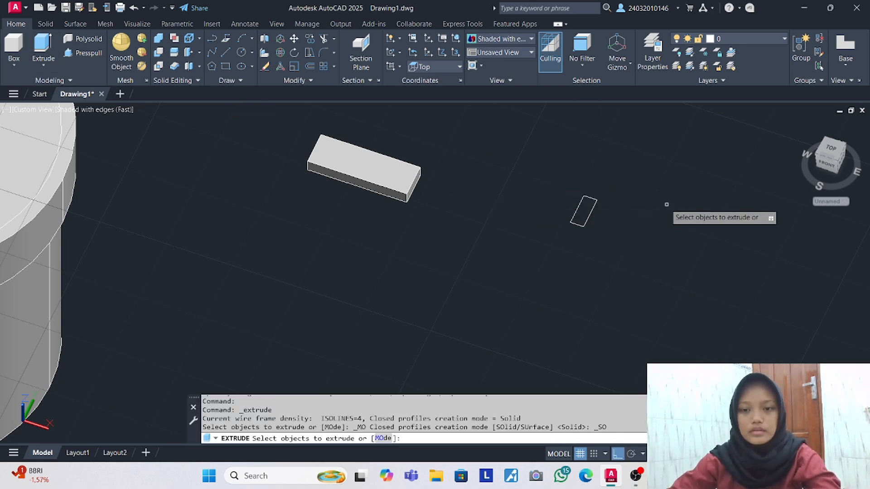
click(597, 202)
key(Return)
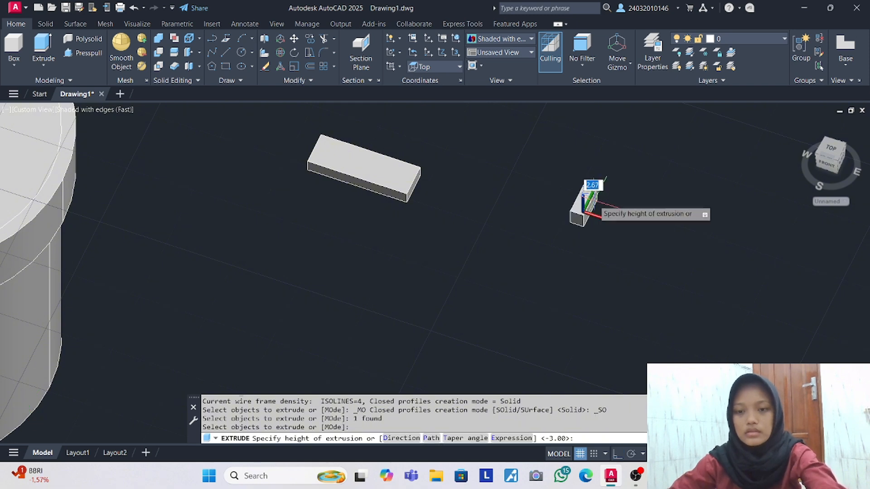
key(Return)
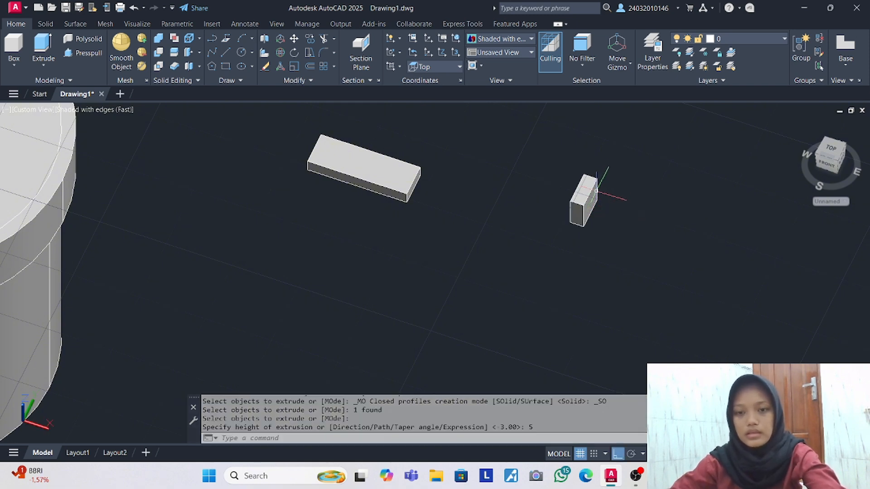
Copy the 5-unit-high block and paste a duplicate beside it.
click(534, 165)
click(649, 268)
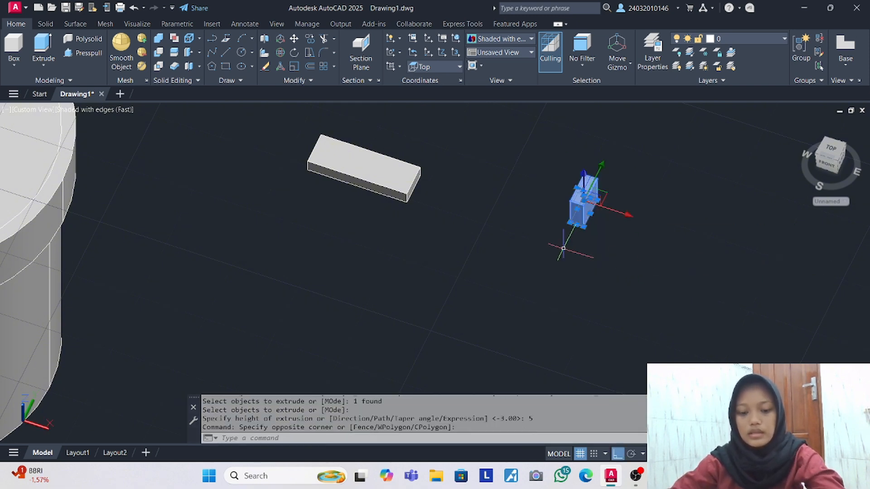
key(ctrl+c)
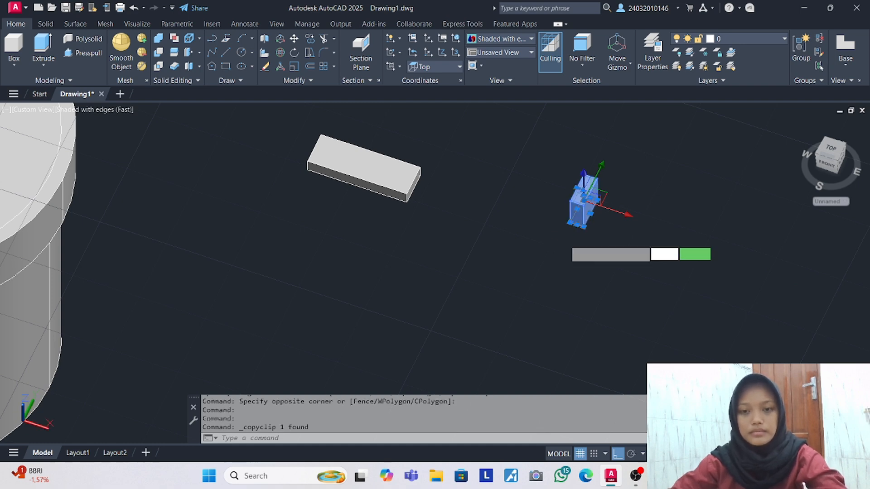
key(ctrl+v)
Move the original block by its top rear left corner onto the matching corner of the slab, forming the left leg.
click(582, 216)
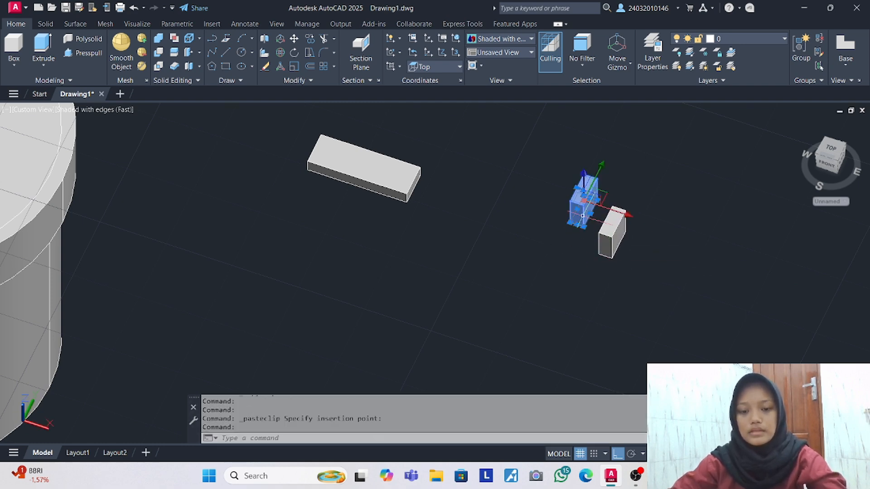
key(Return)
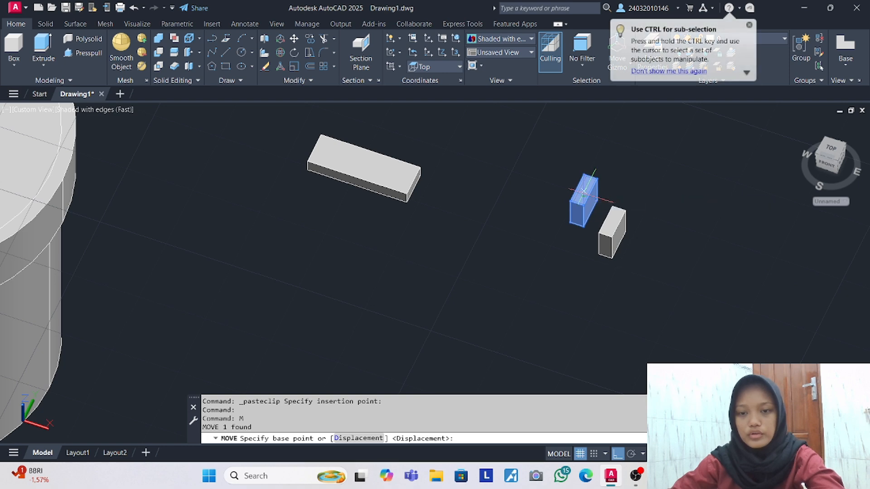
scroll(584, 196, up, 3)
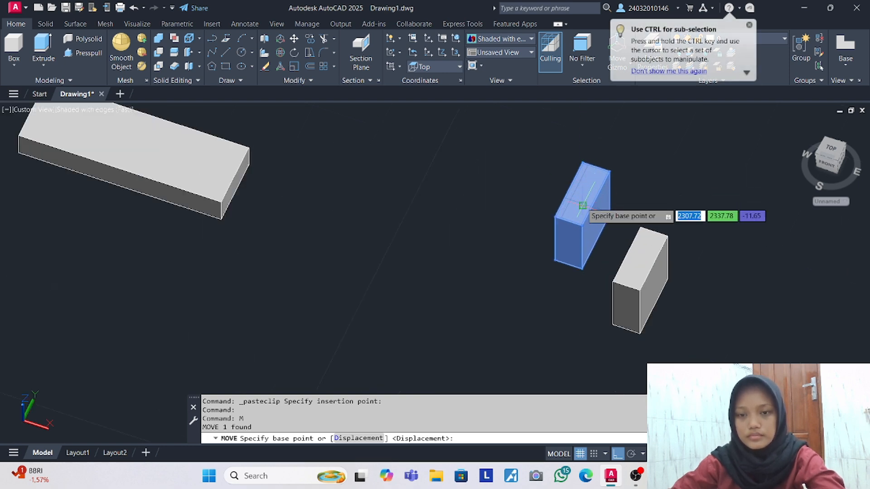
scroll(593, 195, up, 2)
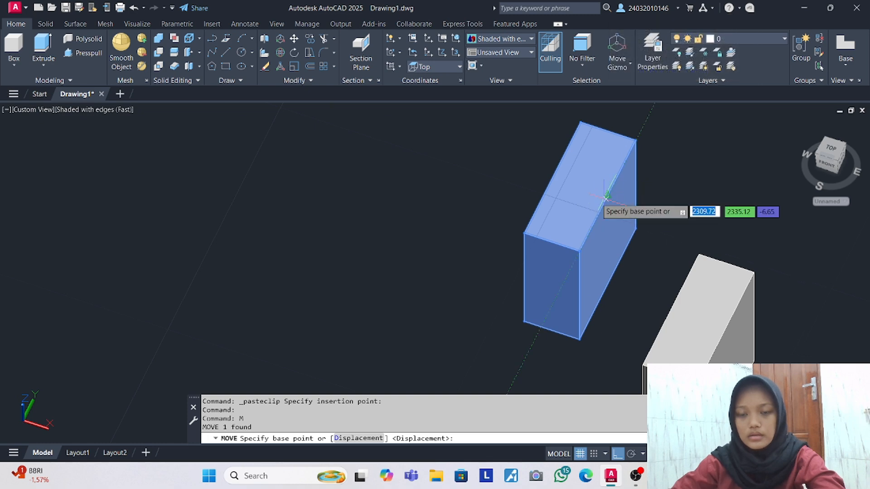
click(569, 130)
scroll(450, 172, down, 3)
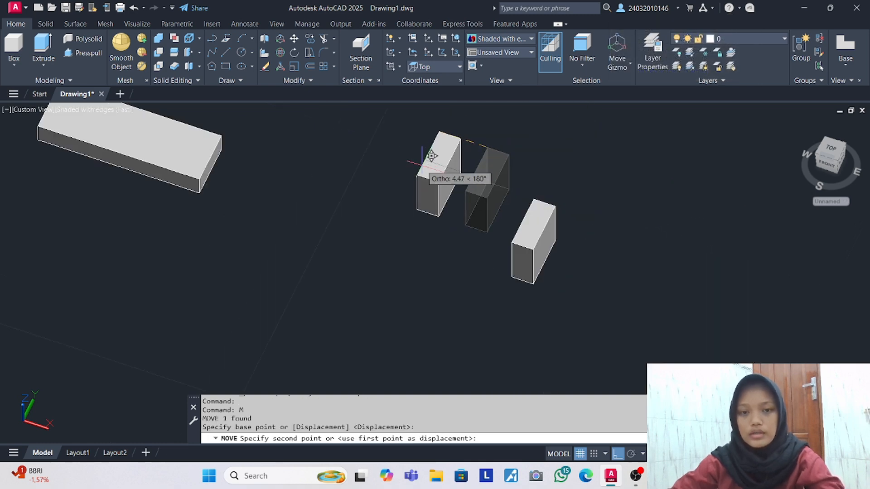
middle_drag(446, 180, 593, 256)
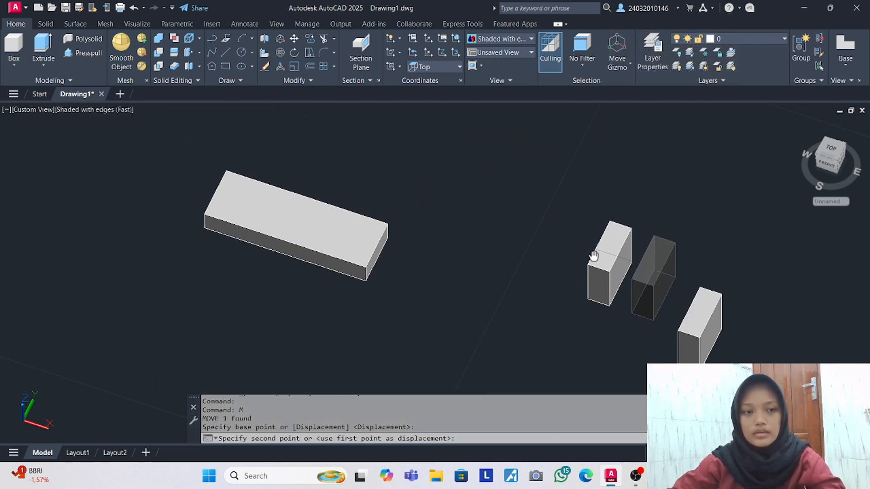
click(229, 172)
Move the duplicate block by its top rear right corner onto the matching corner of the slab, forming the right leg.
middle_drag(613, 246, 529, 141)
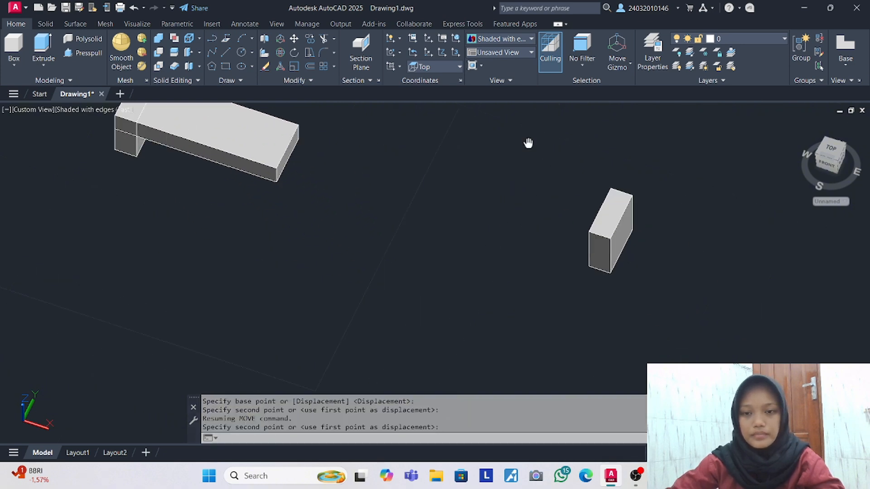
click(555, 155)
click(675, 308)
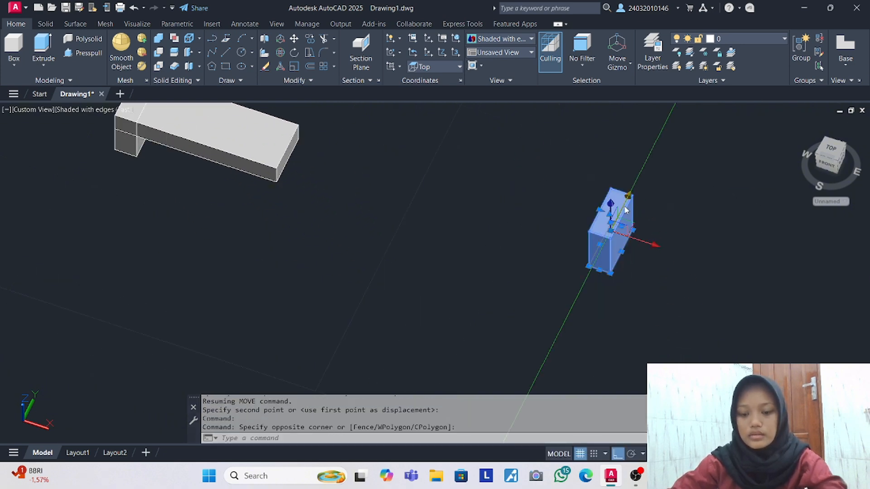
text(m)
key(Return)
click(633, 195)
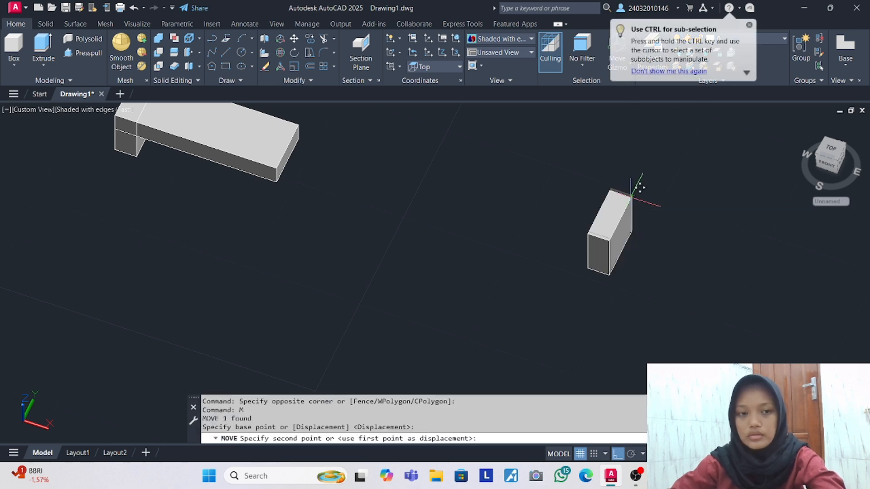
click(299, 127)
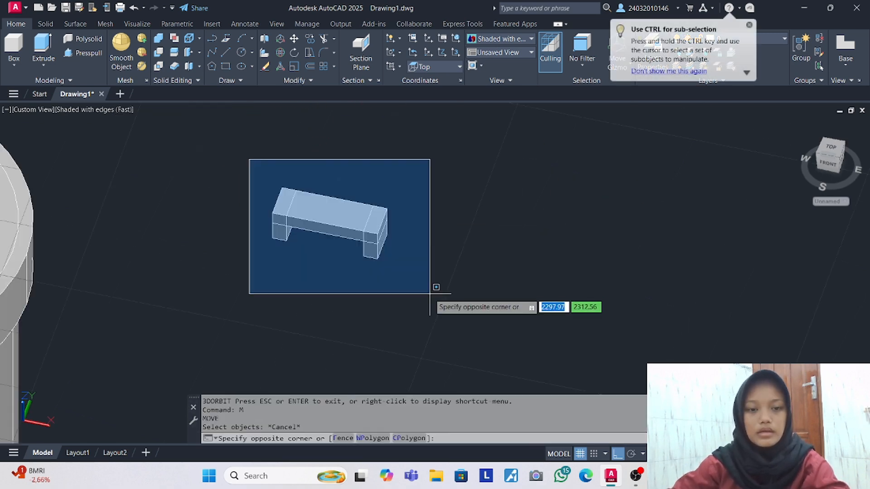
Union the slab and its two legs into a single handle solid.
click(429, 293)
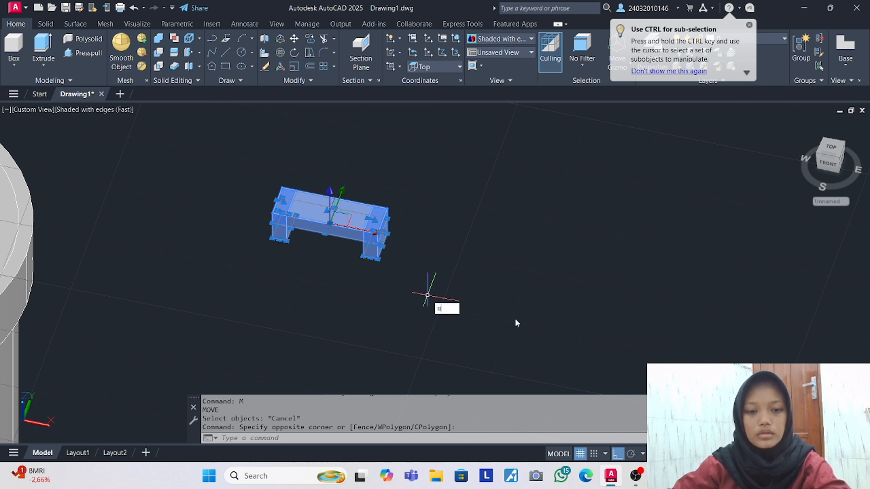
click(456, 360)
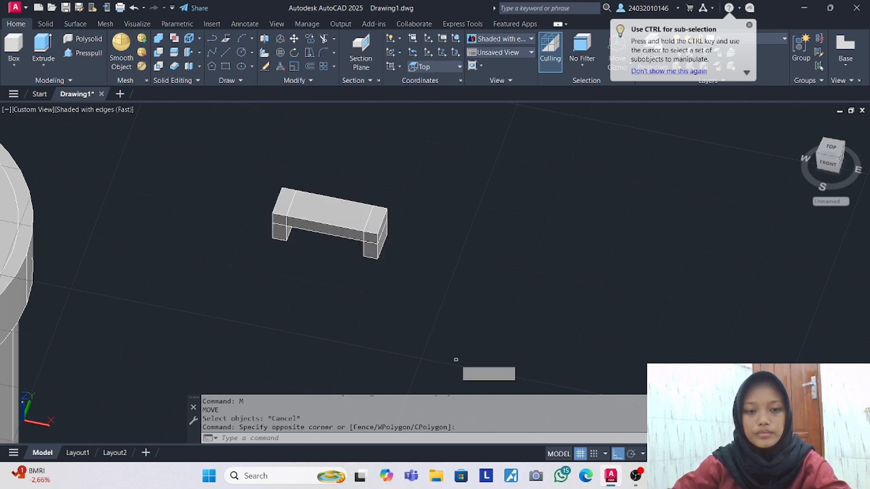
click(317, 204)
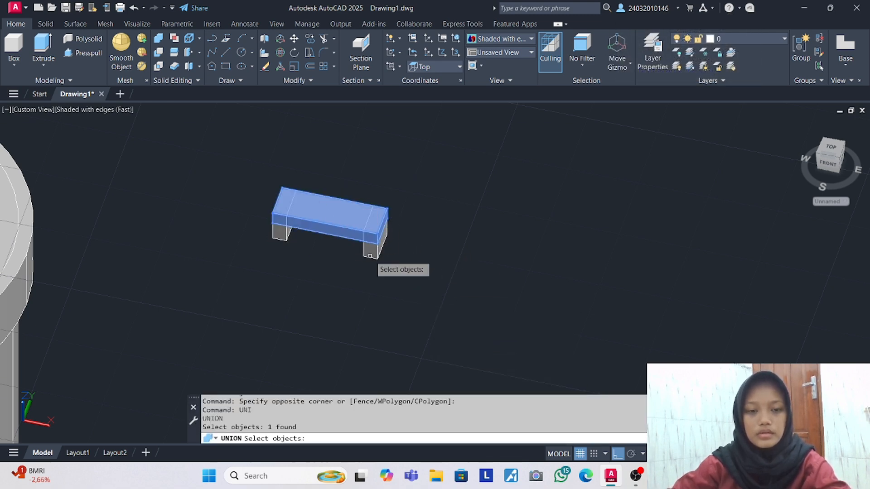
click(370, 256)
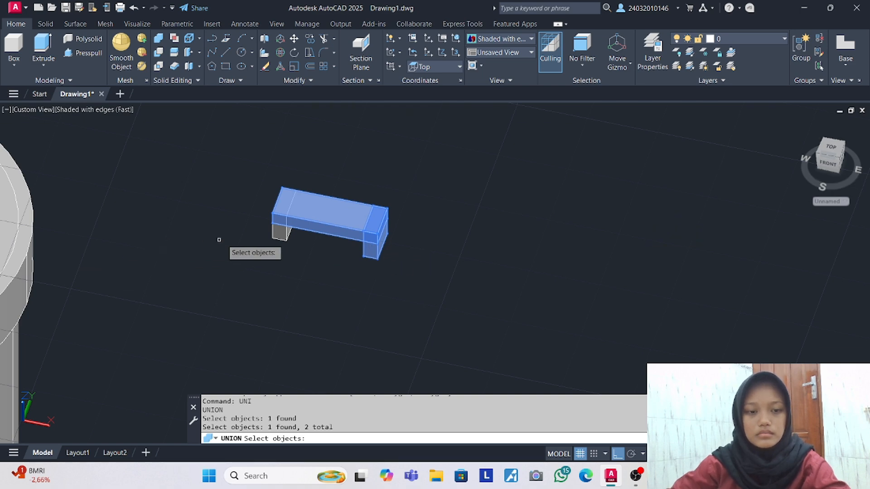
click(278, 232)
key(Return)
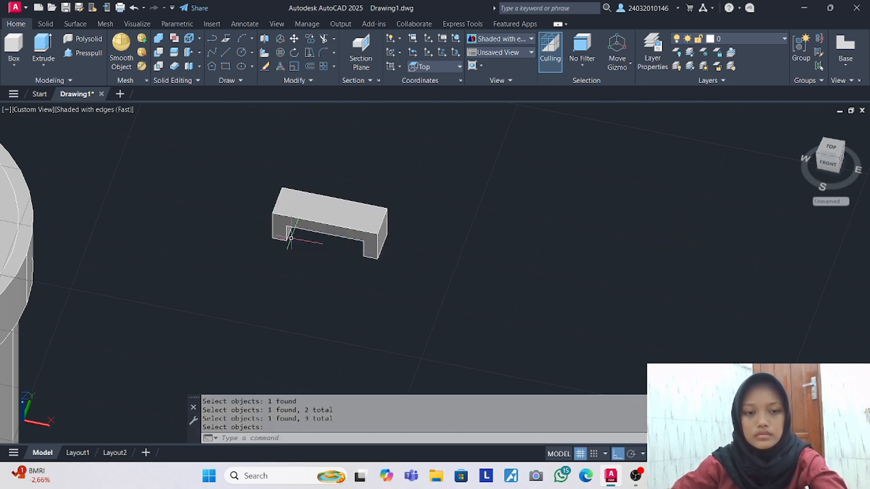
click(238, 157)
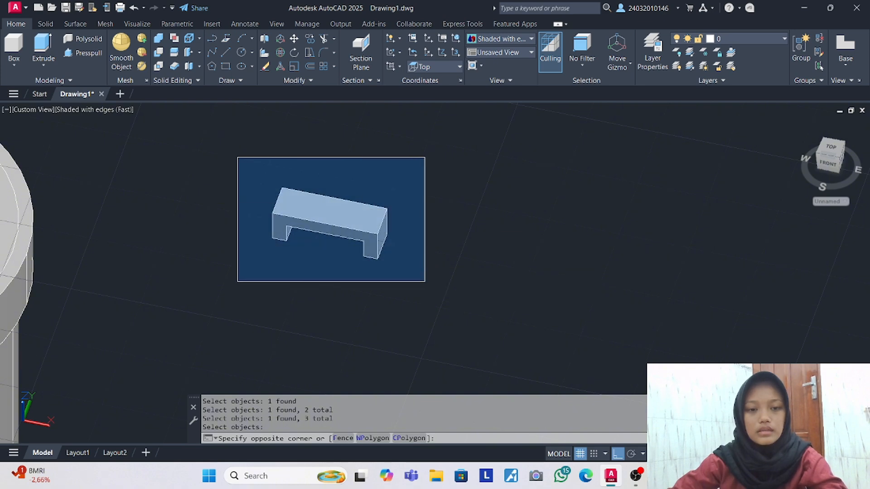
click(425, 281)
text(m)
key(Return)
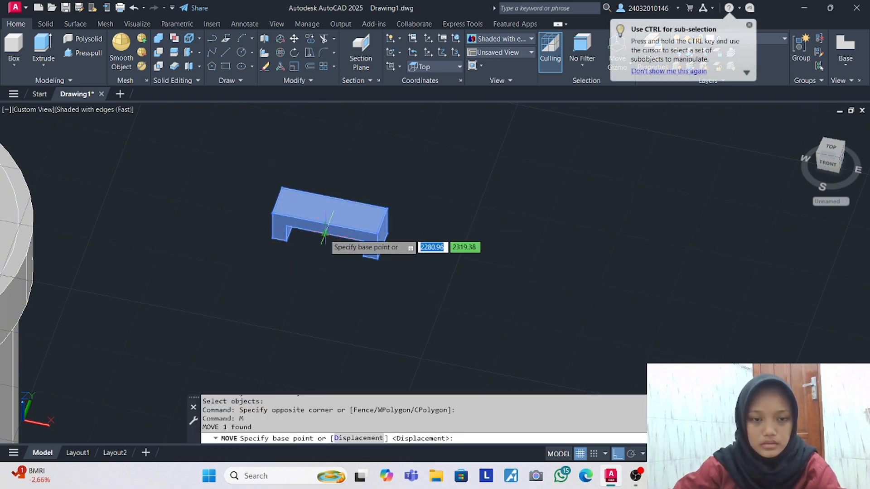
key(Escape)
Switch to the 2D Wireframe style and move the handle with its helper line by that line's midpoint onto the midpoint of the lid's diameter line.
click(83, 110)
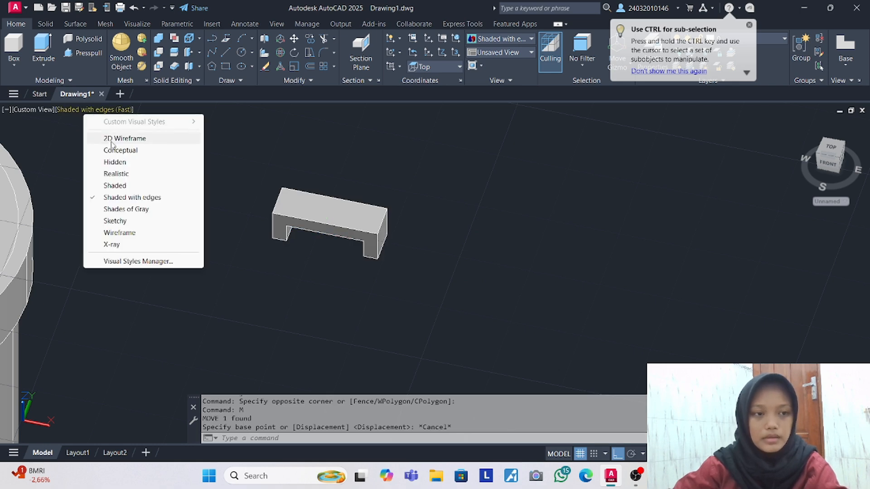
click(119, 138)
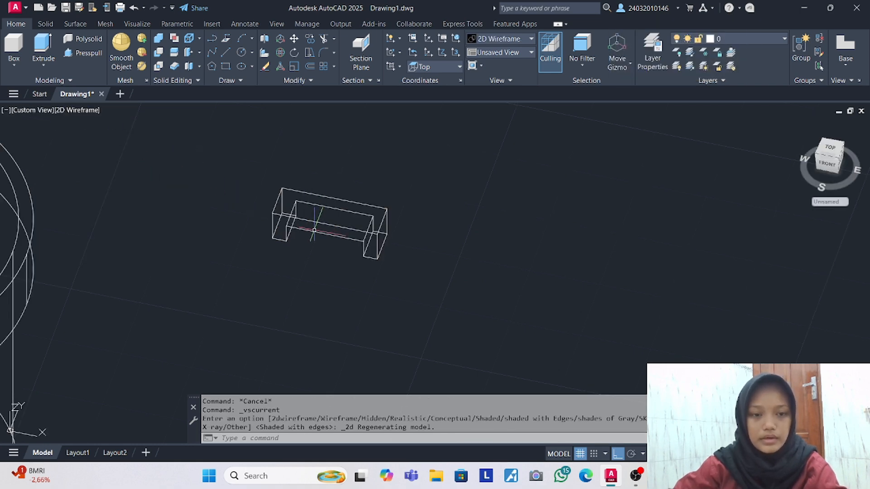
scroll(314, 230, up, 4)
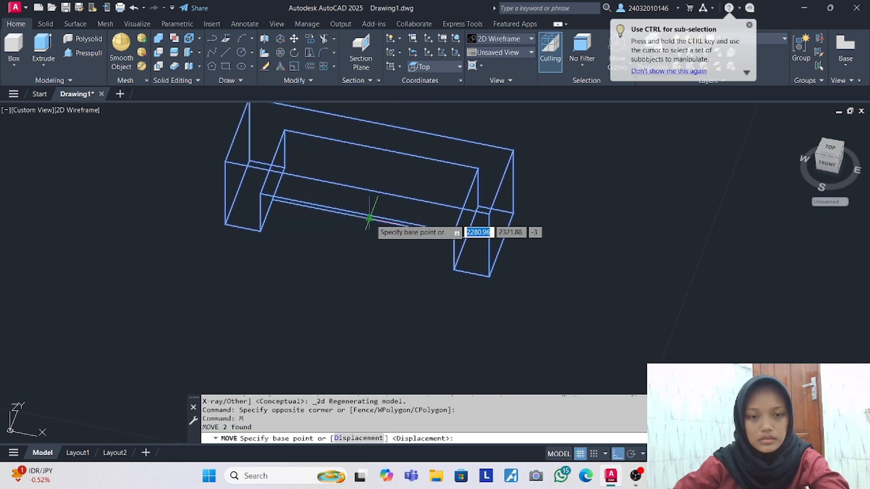
click(369, 229)
scroll(151, 263, down, 8)
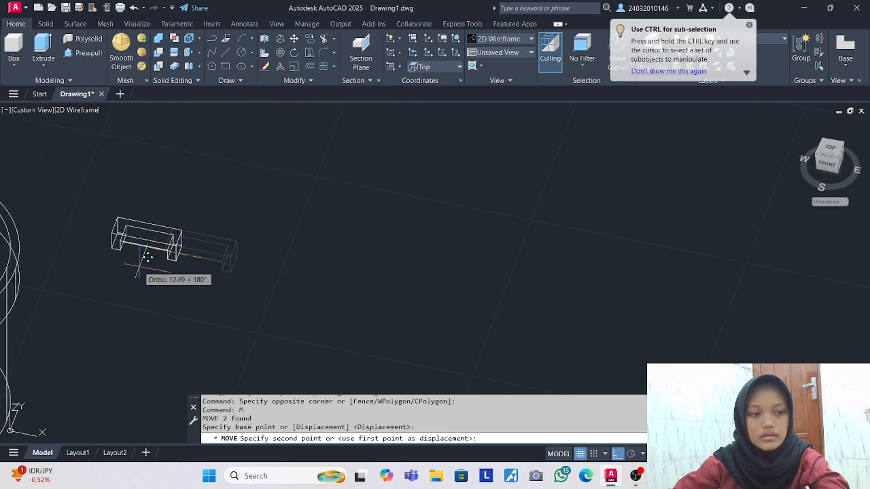
middle_drag(36, 264, 195, 256)
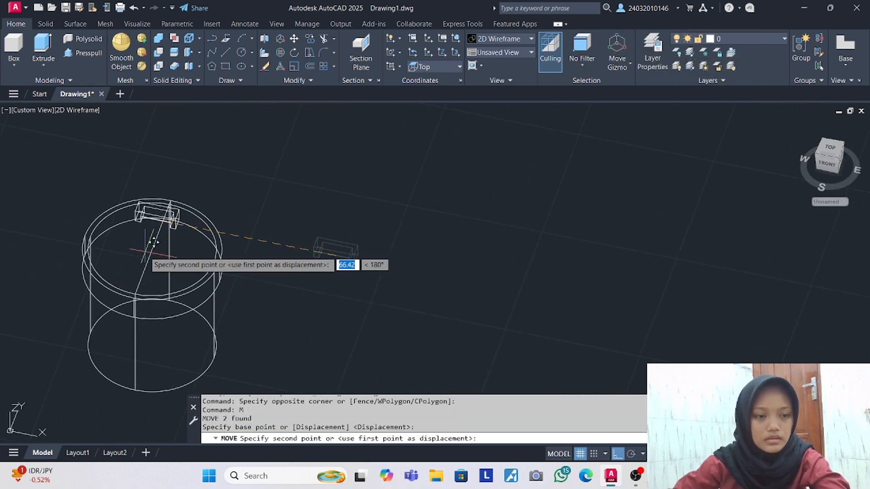
scroll(156, 243, up, 4)
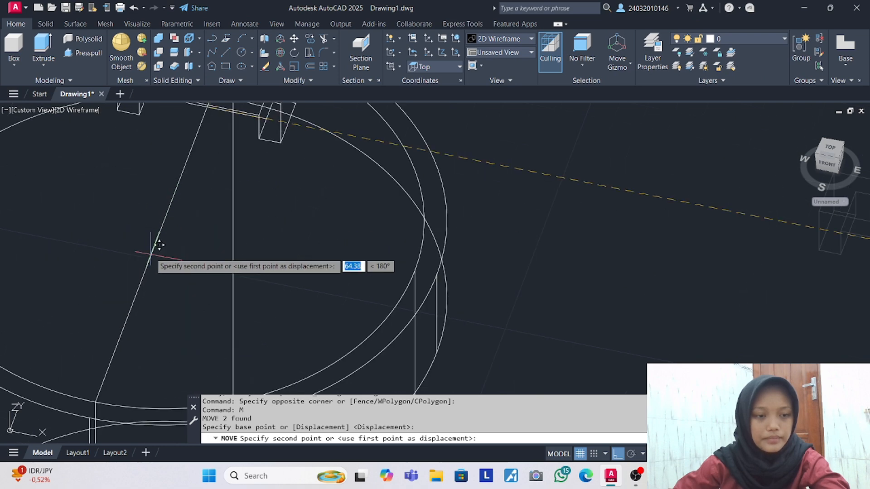
click(168, 211)
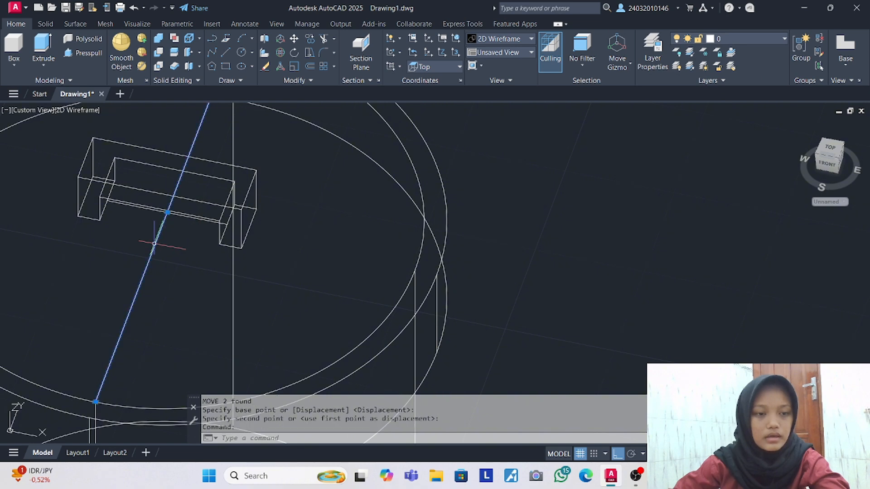
Erase the lid's diameter line and the helper line between the handle's legs.
click(146, 204)
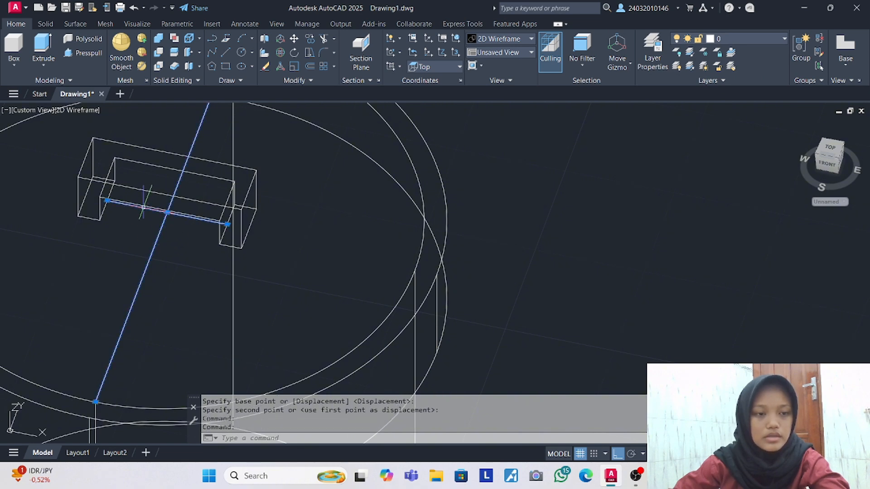
key(Delete)
scroll(178, 211, down, 4)
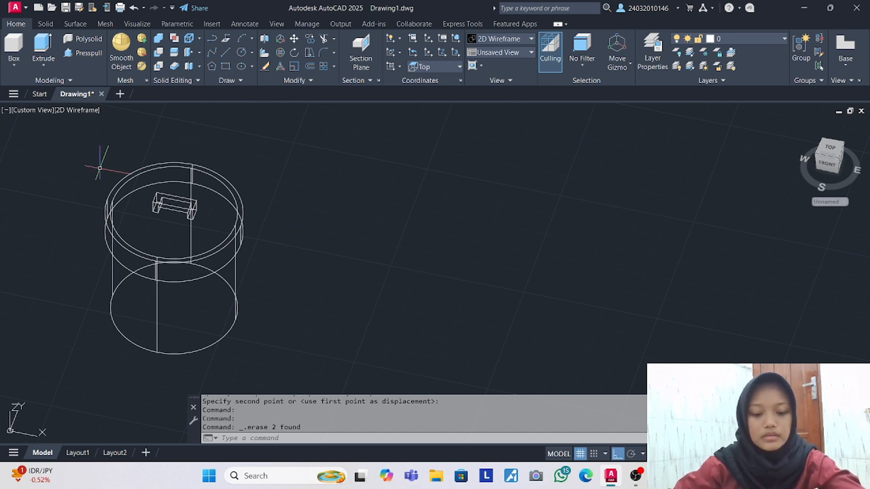
Apply the Realistic visual style and orbit around the bin to check how the handle sits on the lid.
click(136, 207)
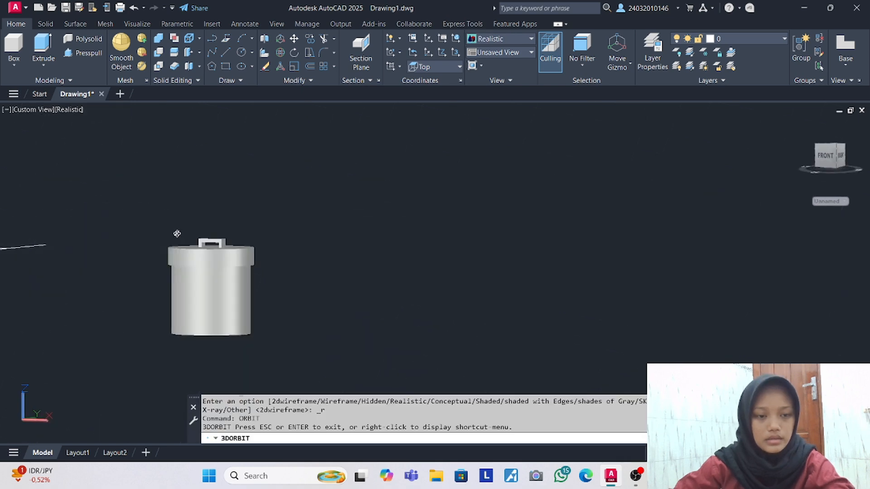
drag(176, 233, 180, 279)
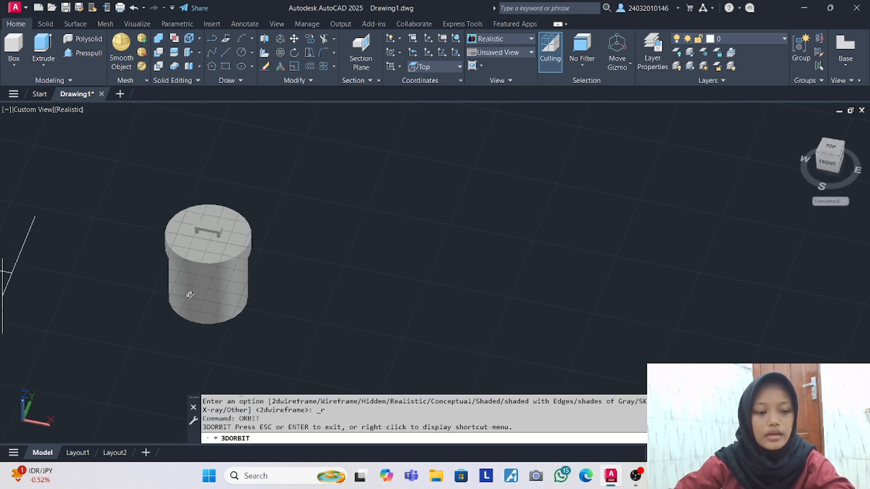
key(Escape)
Copy the complete bin with its lid and handle, and paste two duplicates in a row beside it.
click(131, 177)
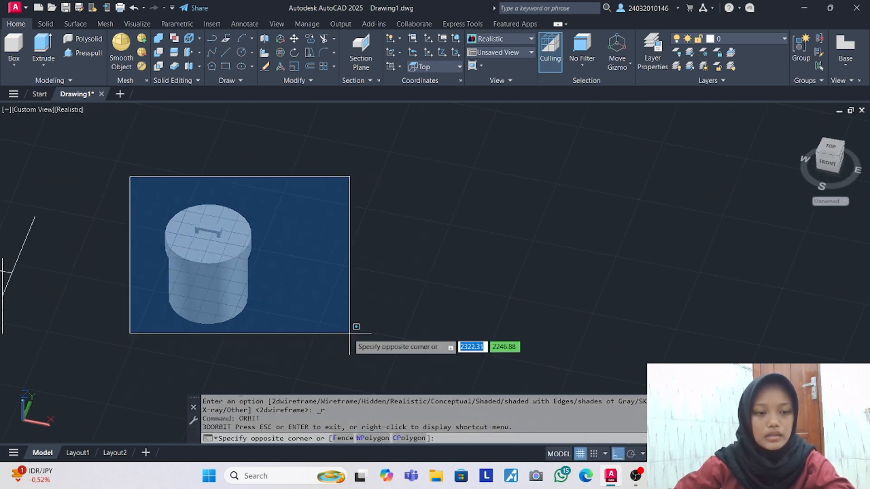
click(329, 351)
key(ctrl+c)
key(ctrl+v)
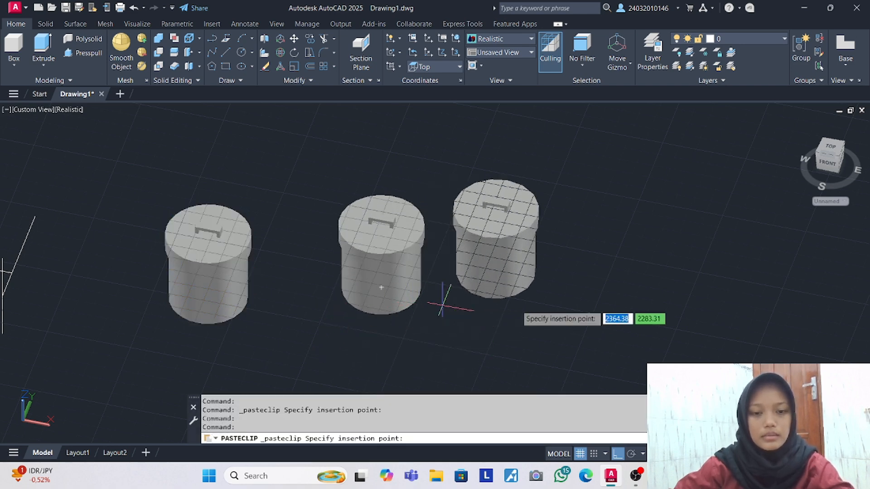
click(529, 310)
Draw a small circle between the stand and the bins, and copy it repeatedly to provide profiles for the stand's lines.
scroll(193, 305, down, 5)
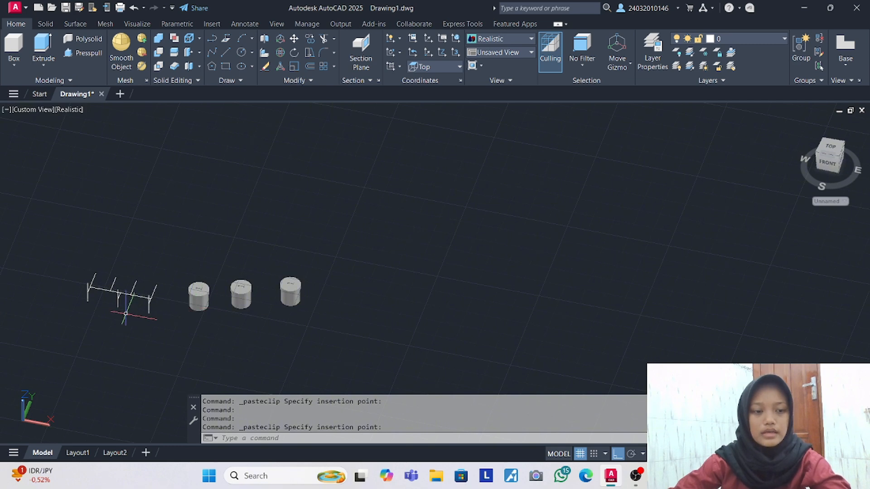
scroll(126, 314, up, 5)
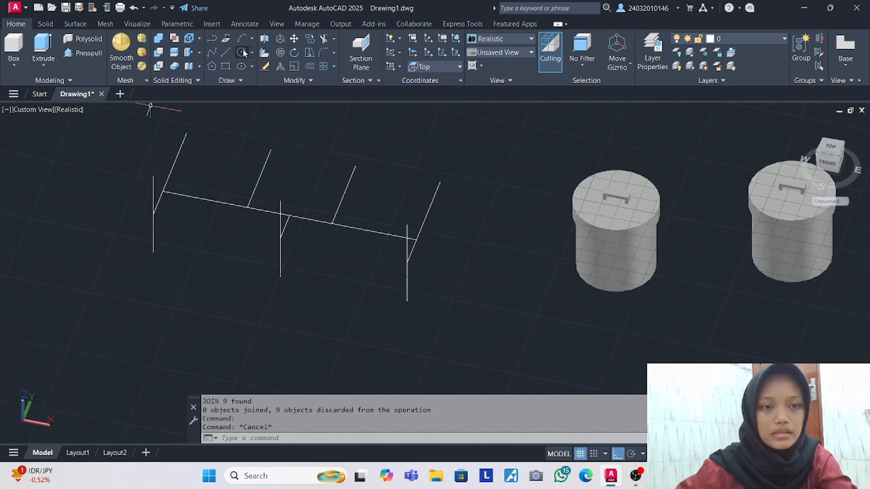
click(244, 53)
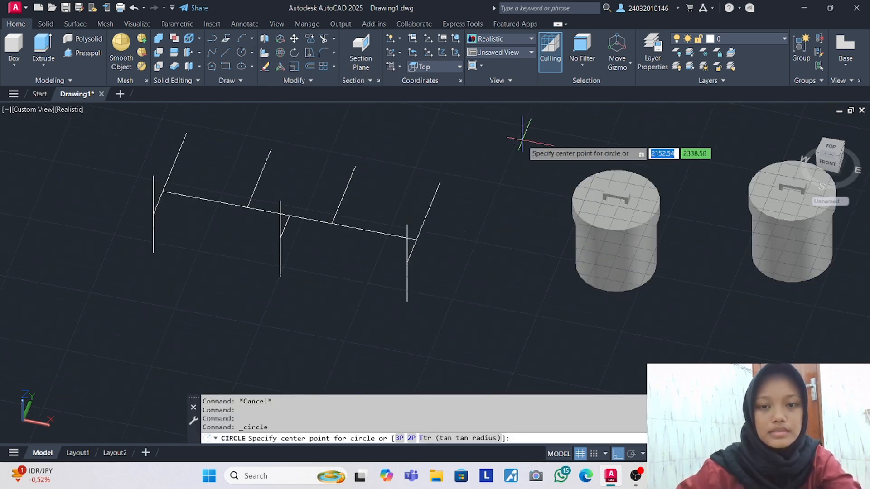
click(497, 141)
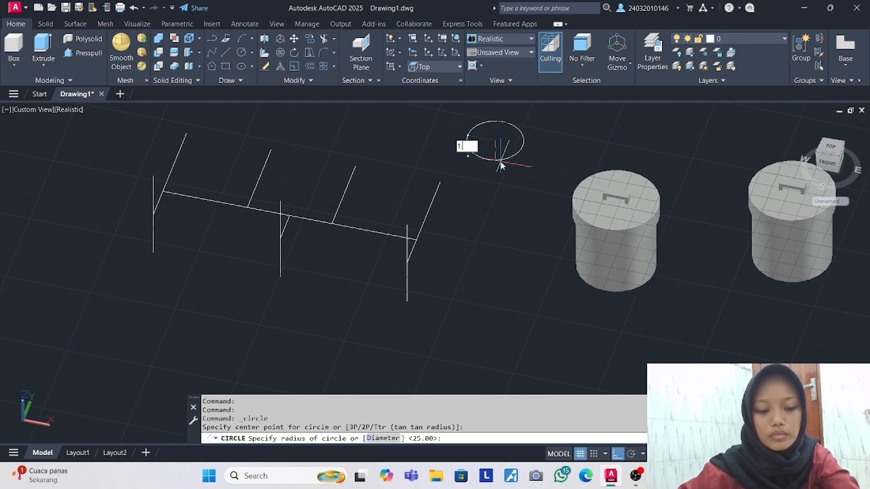
key(Return)
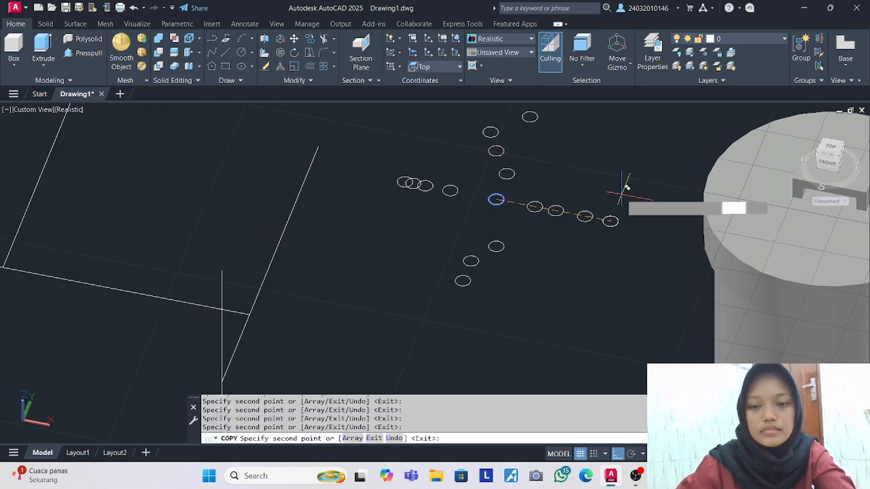
key(Return)
Sweep the farthest small circle along the stand's leftmost arm line to form a solid tube.
scroll(613, 210, down, 2)
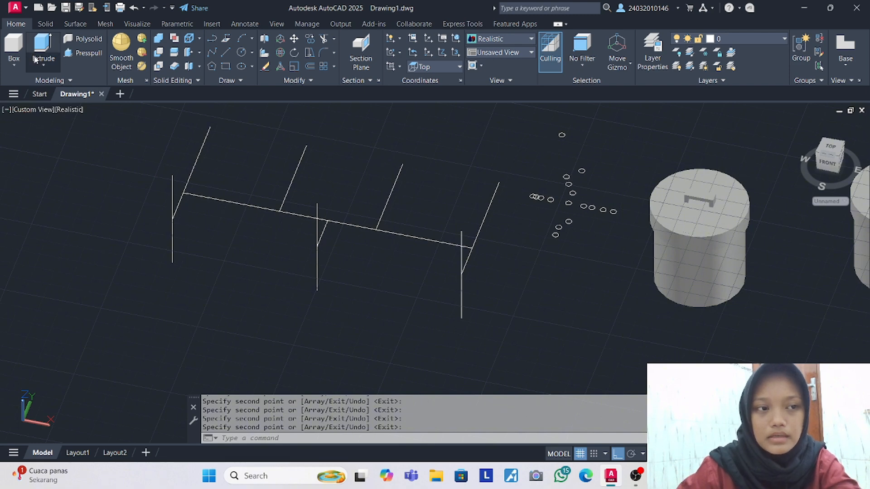
click(44, 65)
click(48, 135)
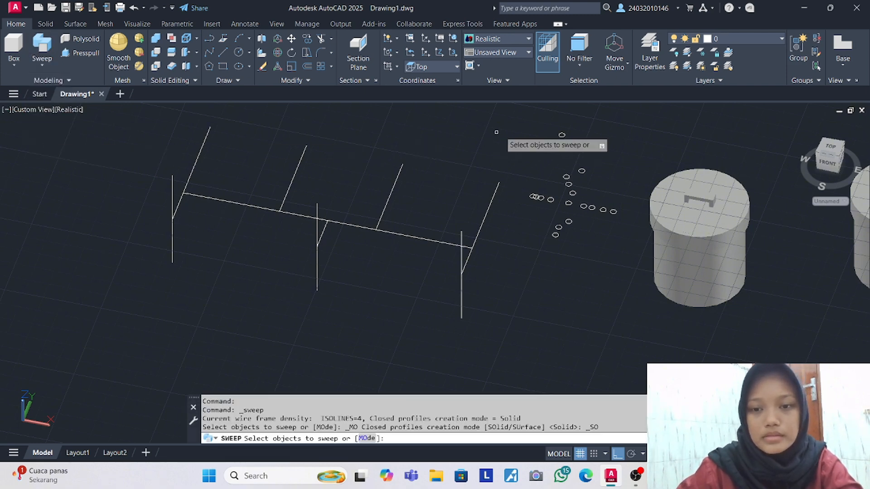
click(561, 135)
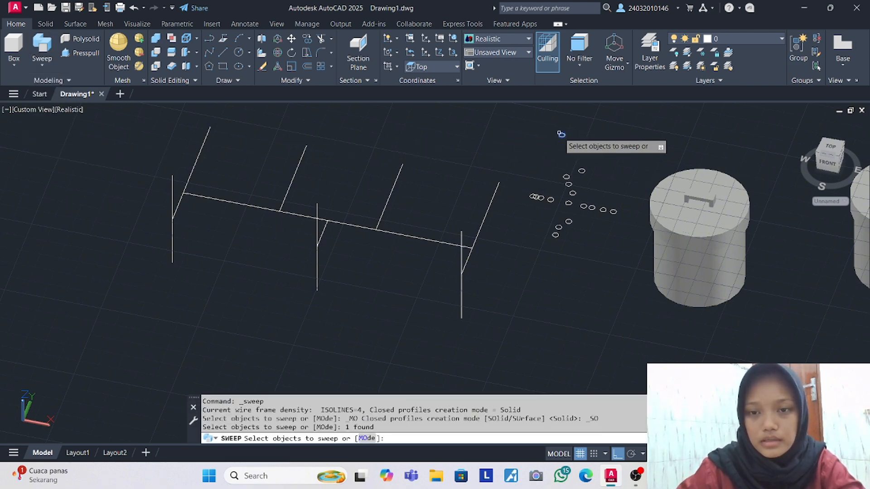
key(Return)
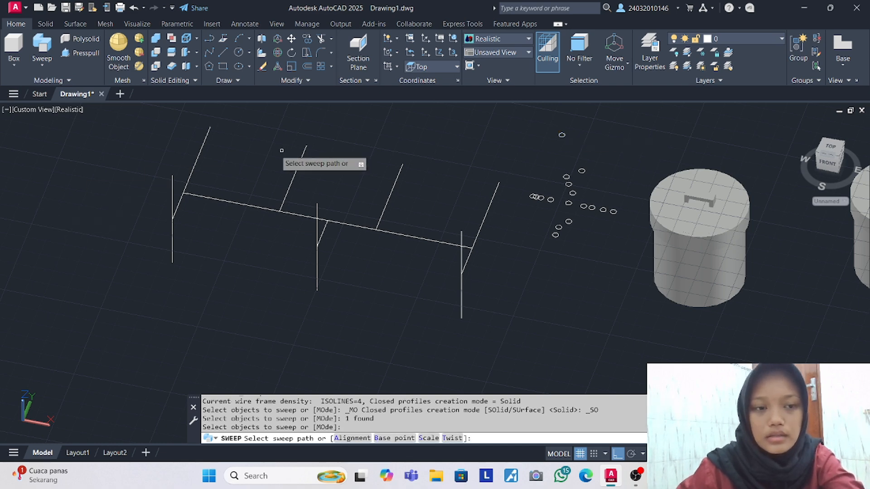
click(200, 151)
Sweep further circles along the second arm line and the stand's remaining lines to form solid tubes.
key(Return)
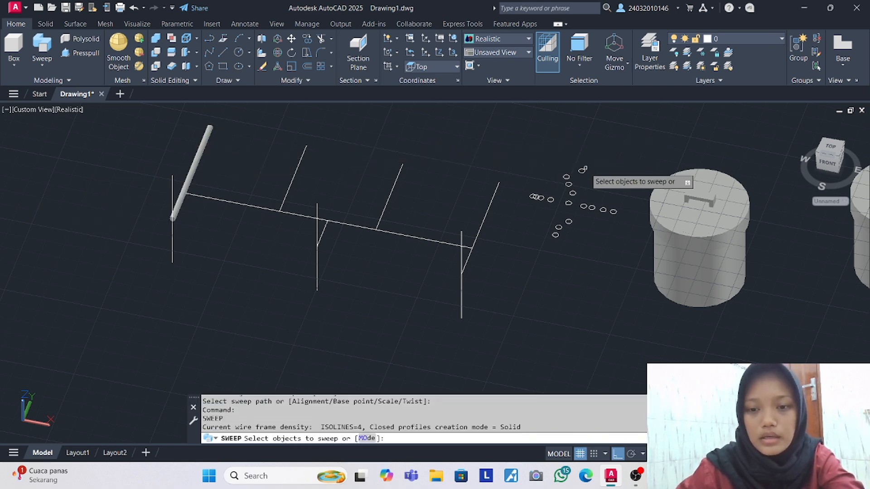
click(582, 171)
key(Return)
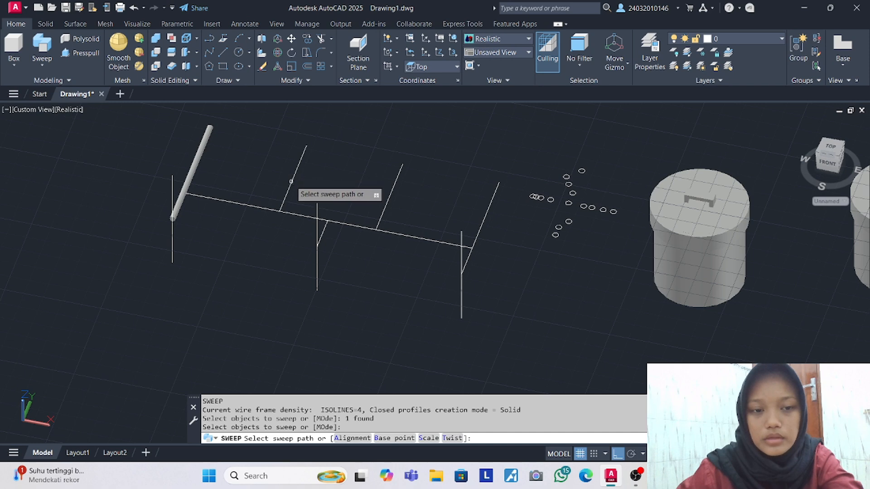
click(291, 179)
key(Return)
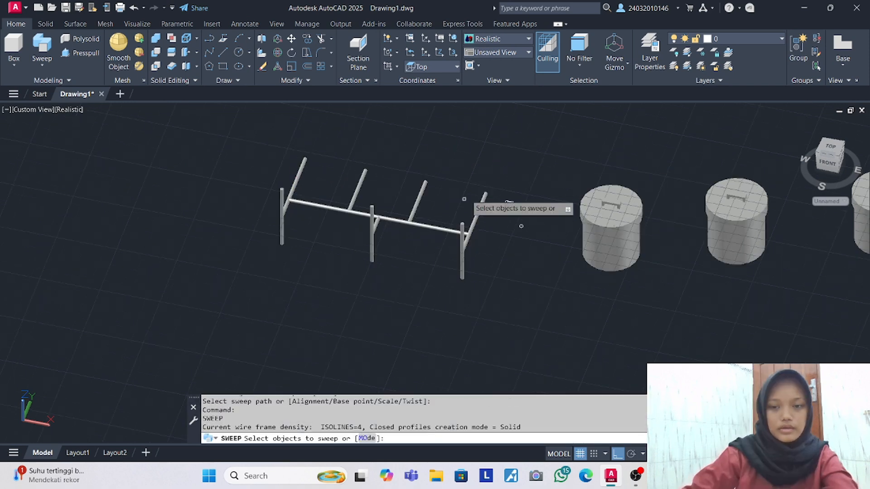
key(Escape)
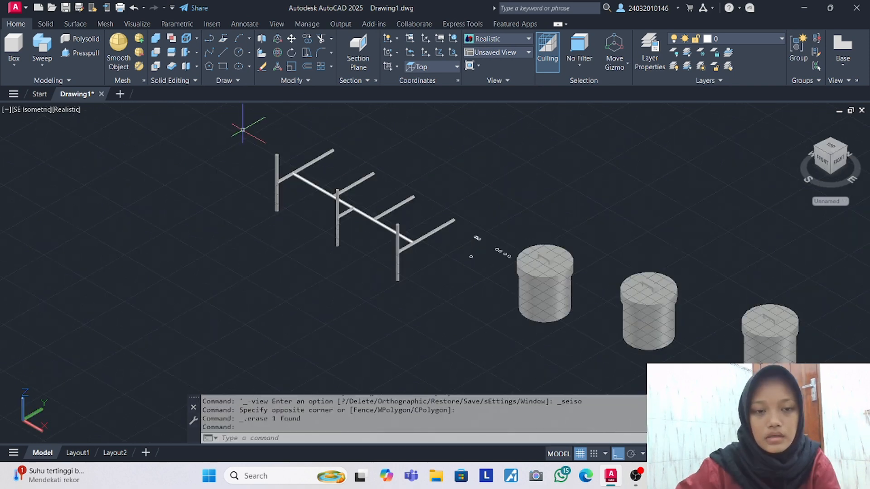
Unite all the swept tubes of the stand into a single solid with Union.
click(243, 129)
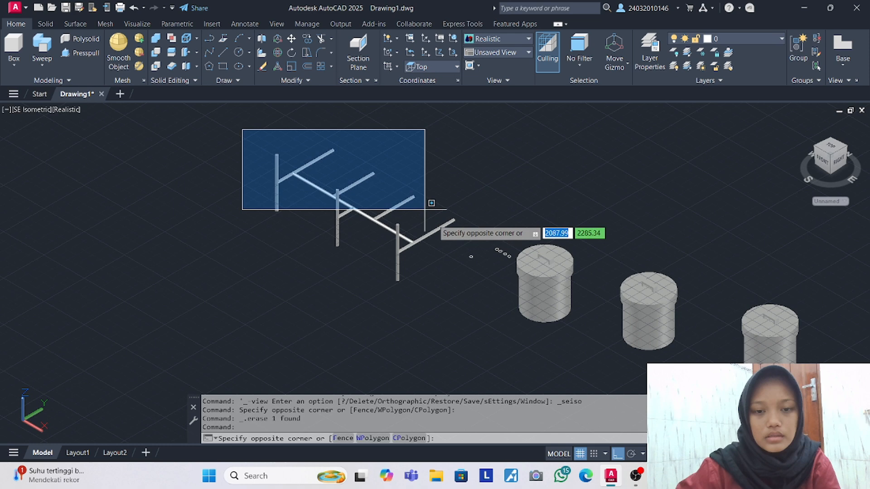
click(465, 289)
text(uni)
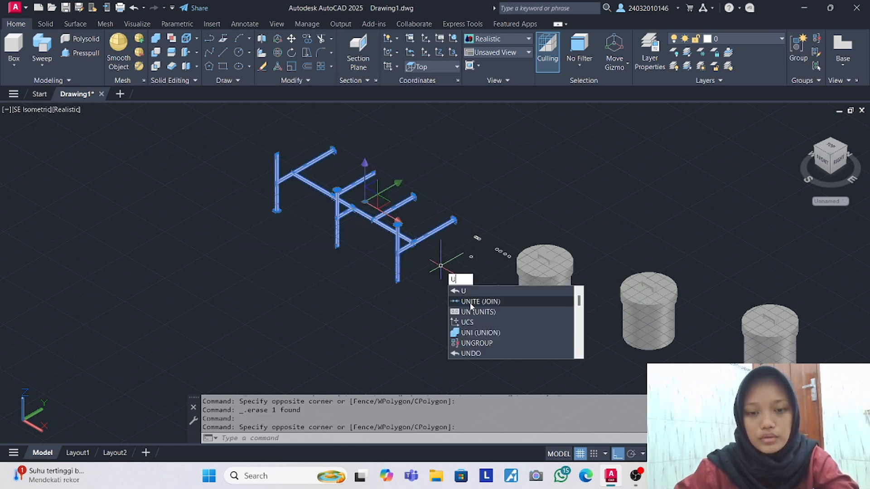
click(462, 327)
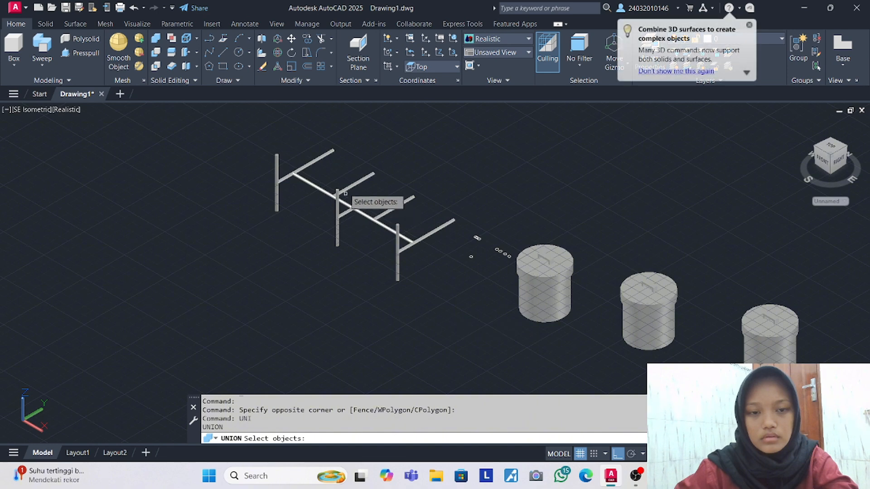
click(219, 113)
click(461, 293)
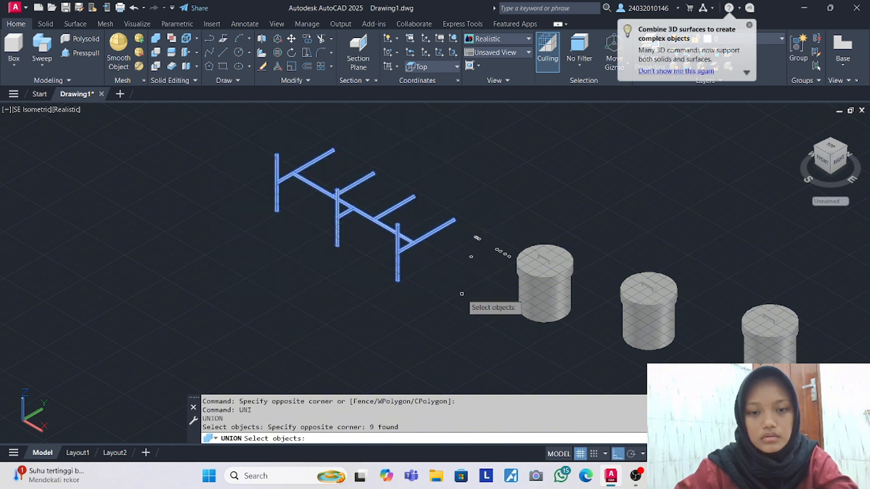
key(Return)
key(Return)
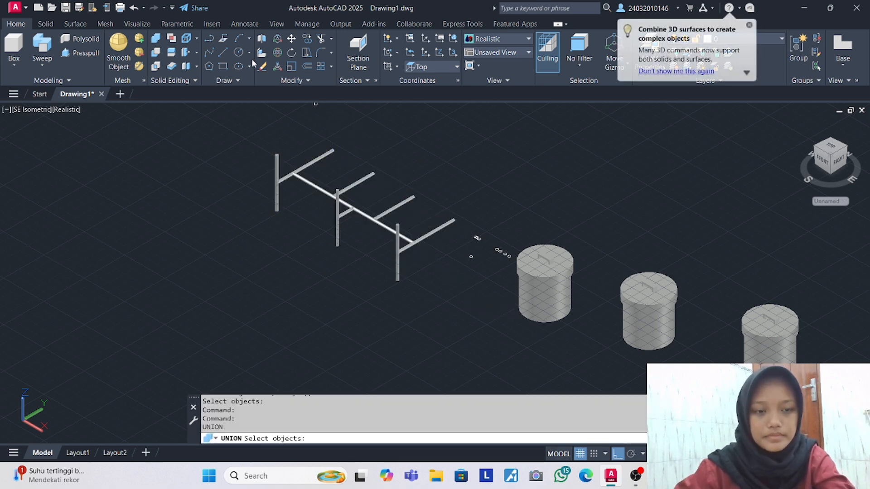
key(Escape)
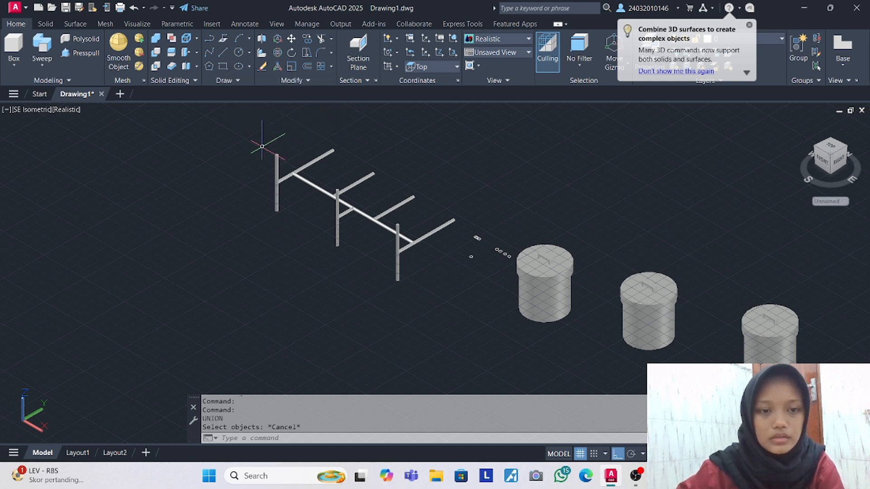
Rotate the united stand 90 degrees about the X axis with 3D Rotate so that its arms stand upright.
click(282, 175)
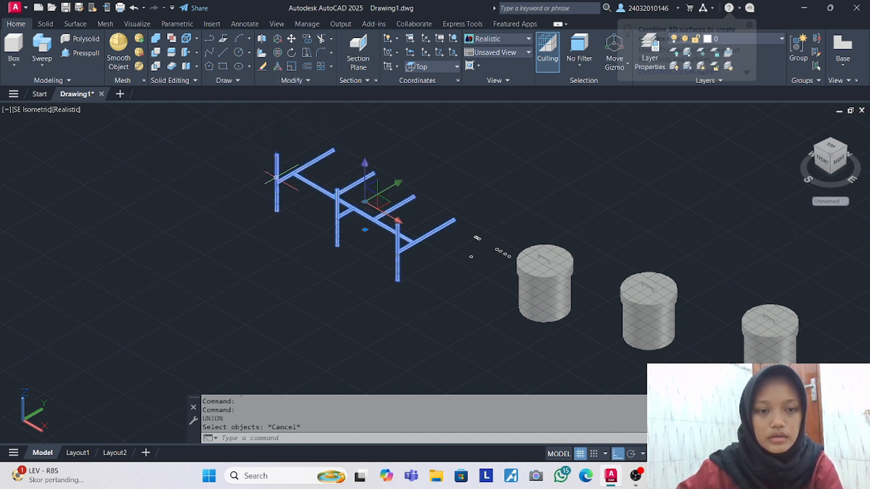
click(278, 53)
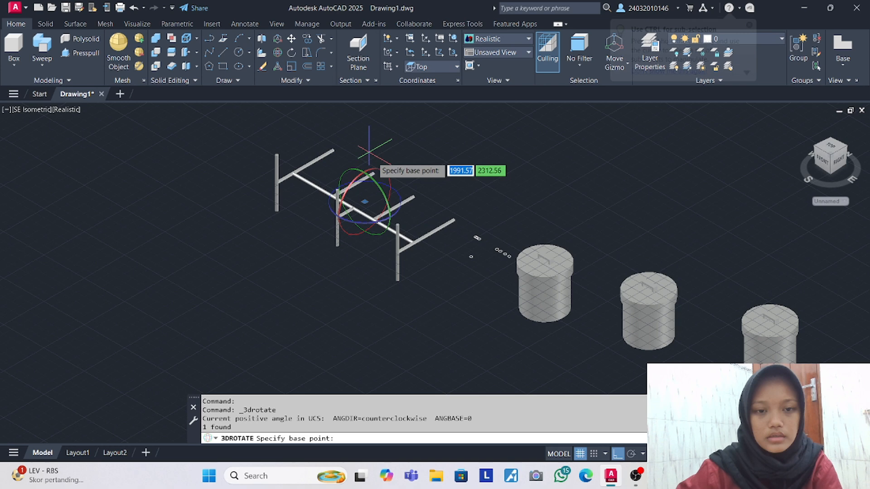
click(388, 183)
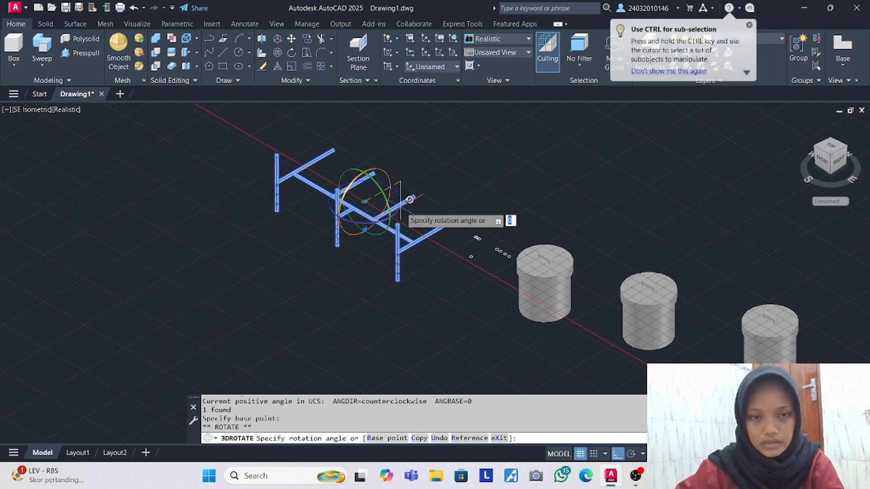
key(Escape)
click(390, 184)
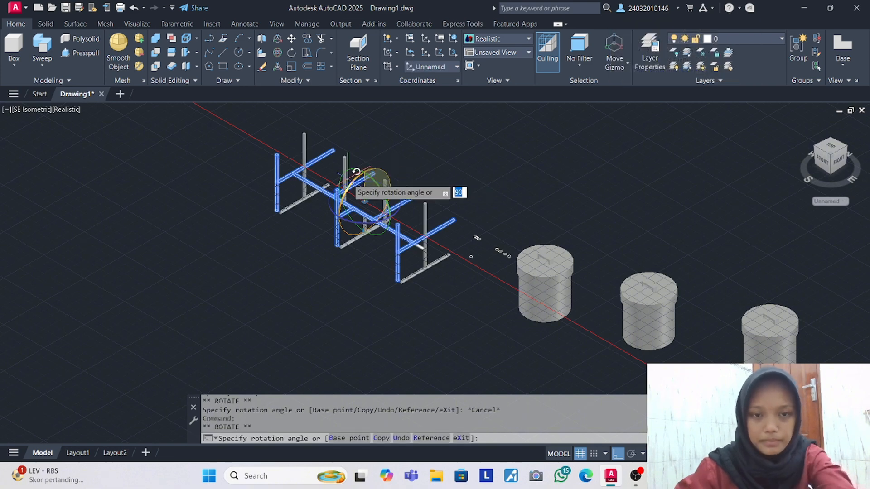
click(357, 171)
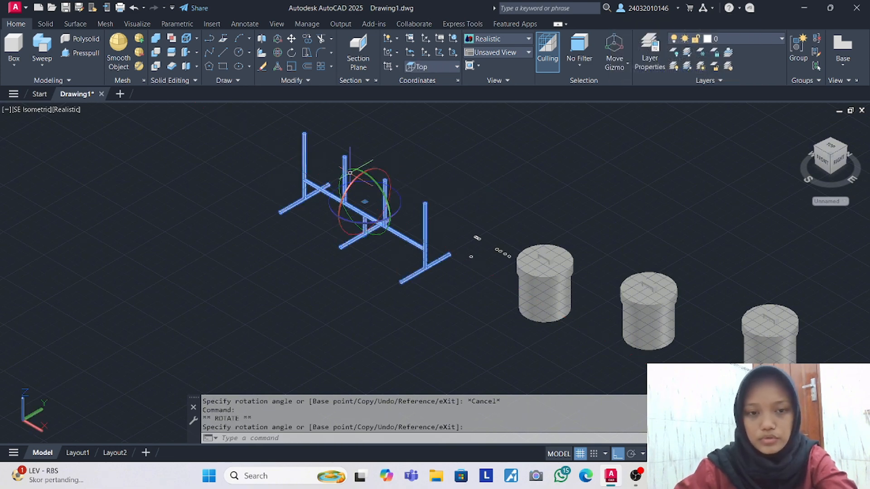
key(Escape)
Draw a line connecting the top centers of the stand's first two upright posts.
scroll(320, 164, up, 4)
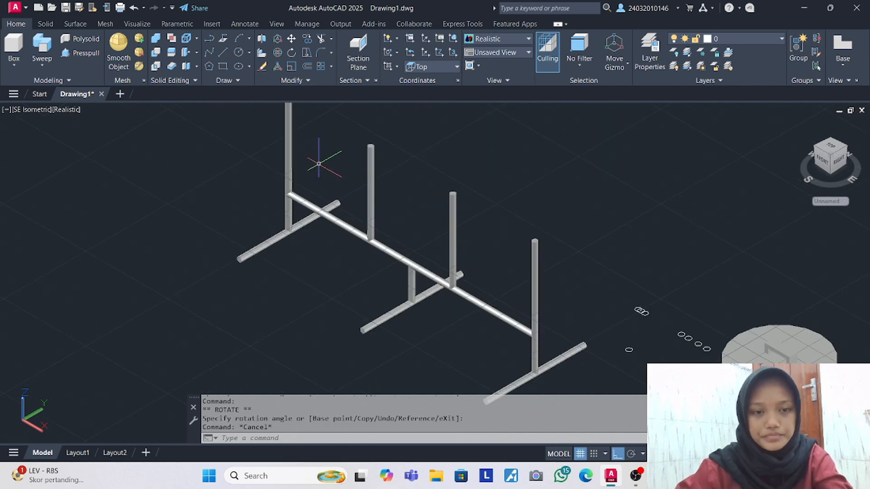
middle_drag(317, 153, 328, 255)
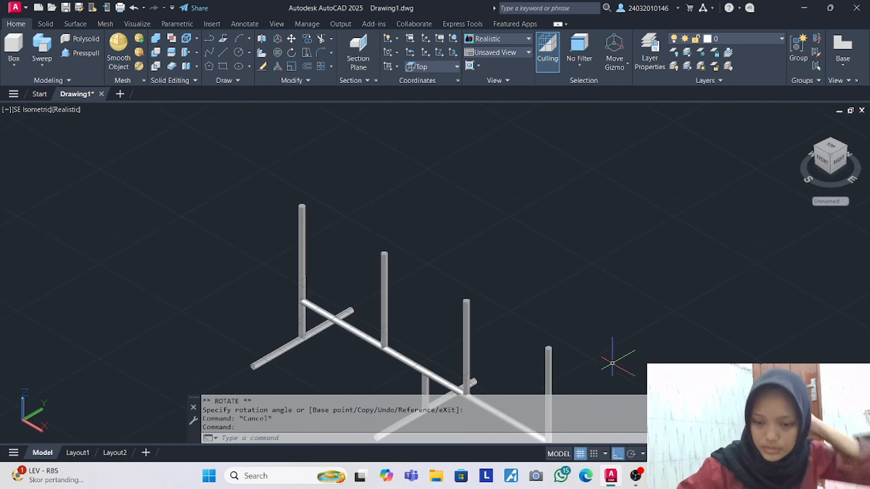
click(660, 476)
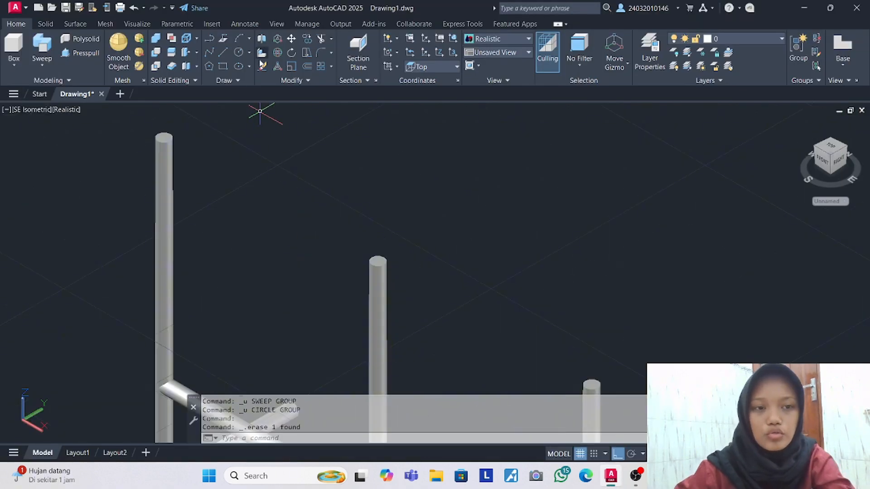
click(243, 54)
click(223, 52)
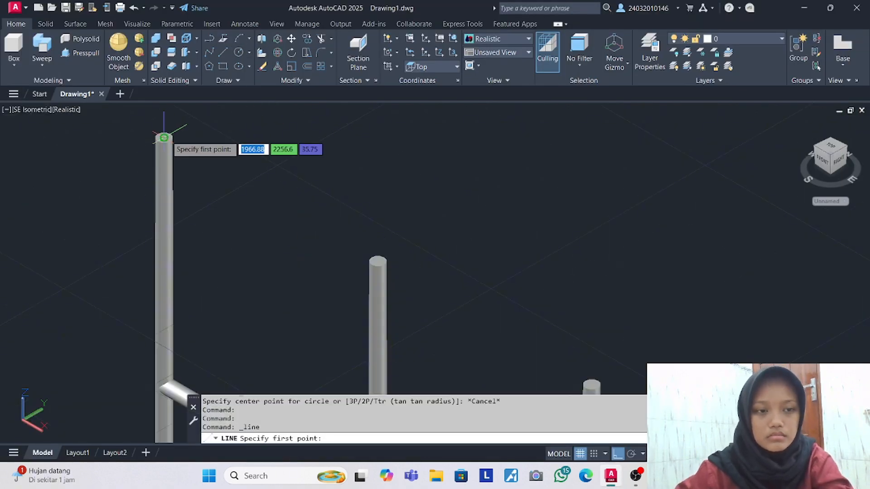
click(164, 137)
click(378, 262)
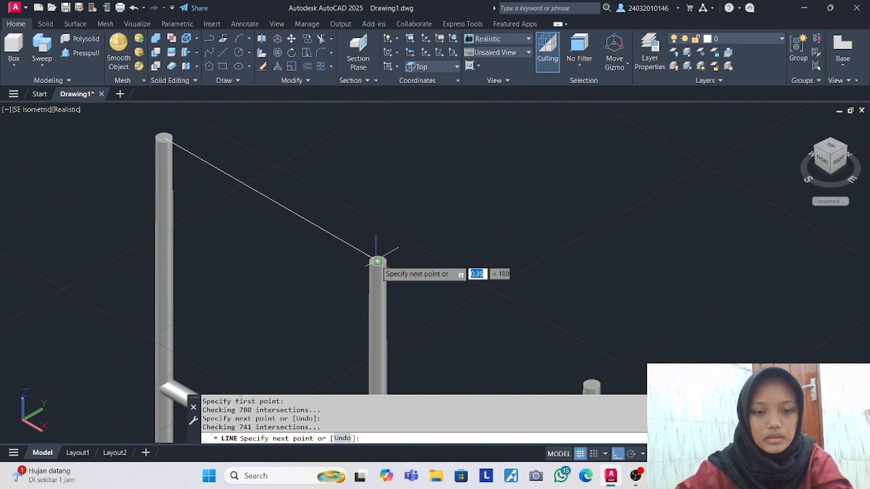
key(Return)
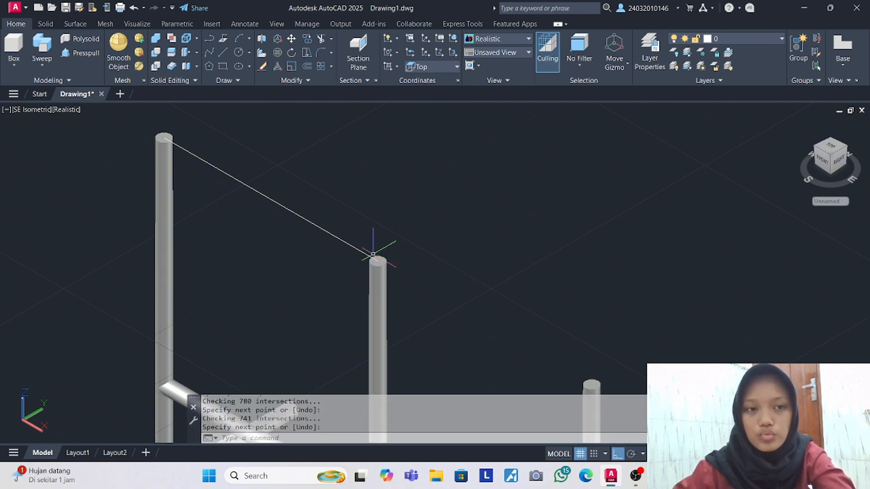
Draw a circle of radius 24 centered on the midpoint of the line between the first two posts.
click(240, 54)
click(271, 199)
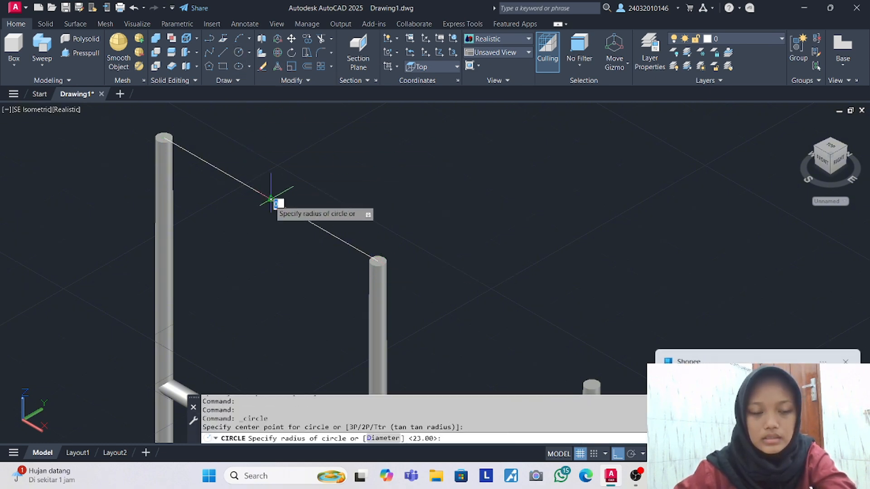
text(2)
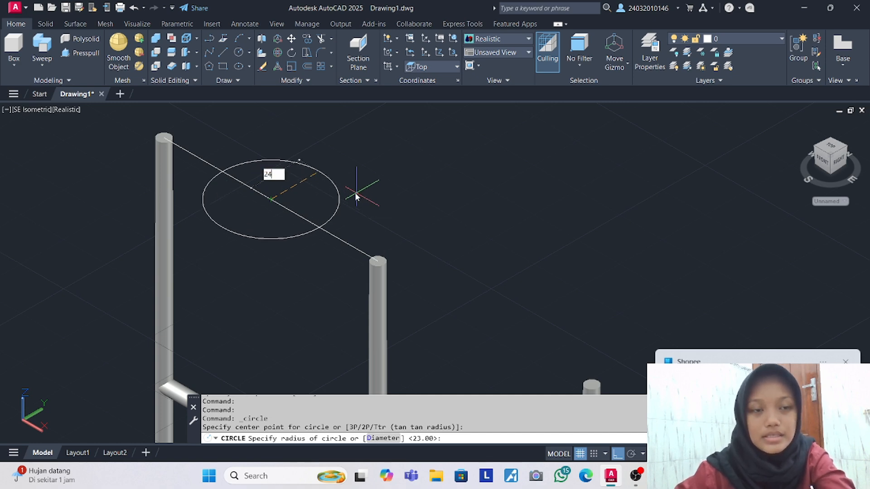
text(4)
key(Return)
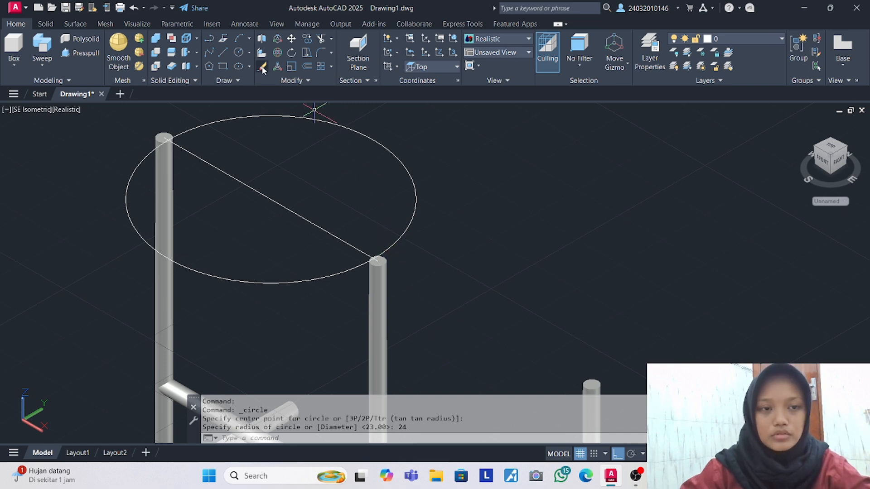
Draw a small circle of radius 0.5 beside the stand, and sweep it along the large circle to form a solid ring.
click(239, 53)
click(565, 182)
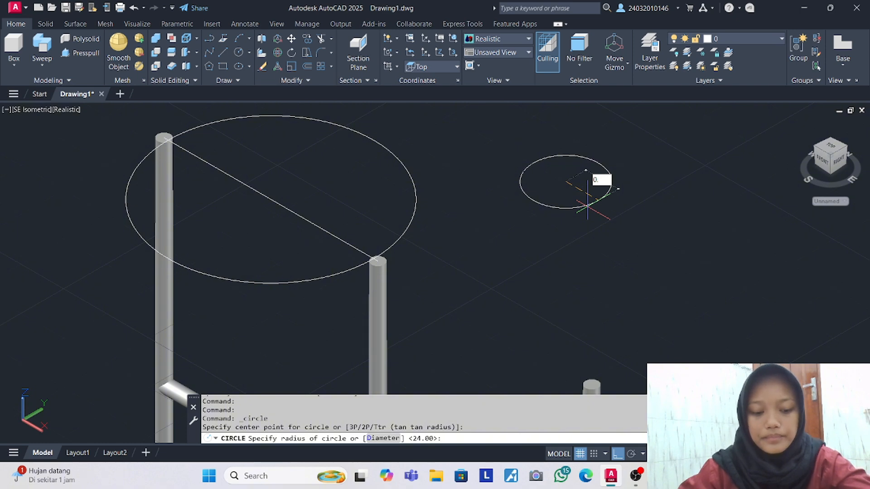
text(0.5)
key(Return)
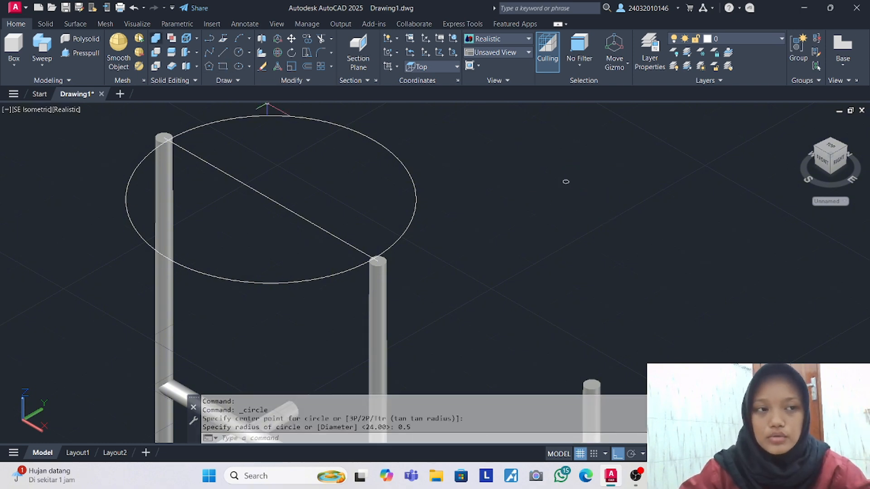
click(41, 45)
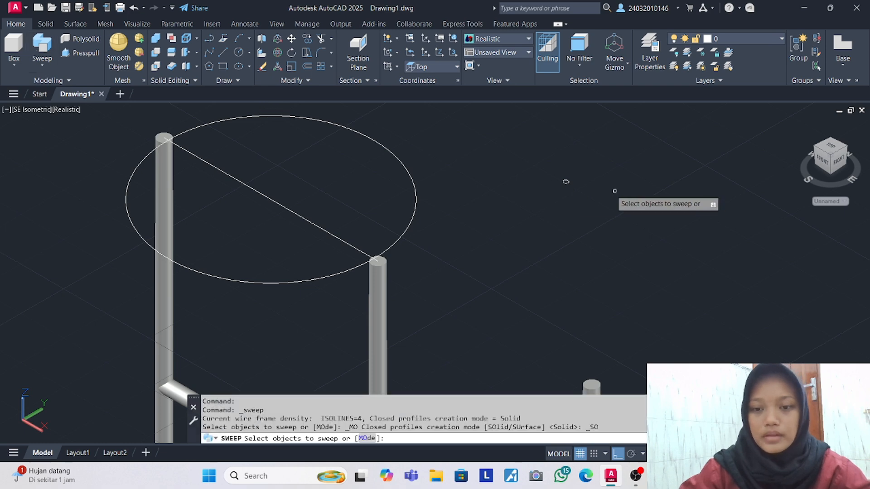
click(566, 181)
key(Return)
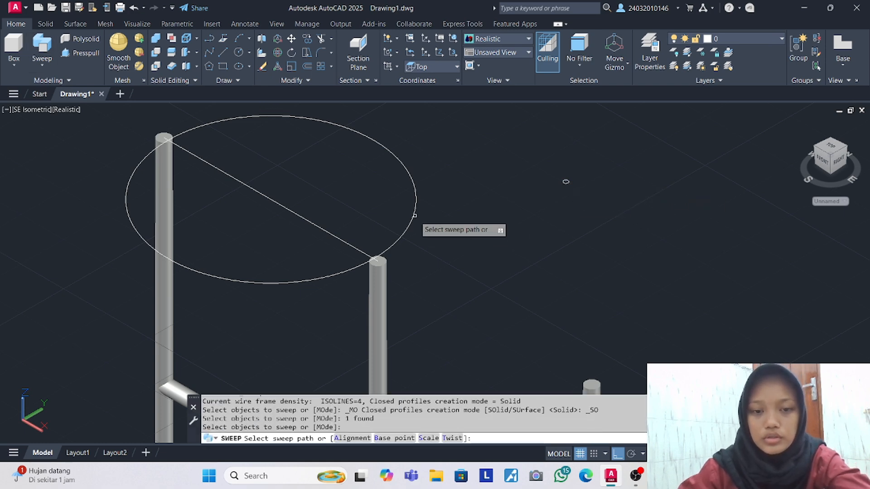
click(414, 212)
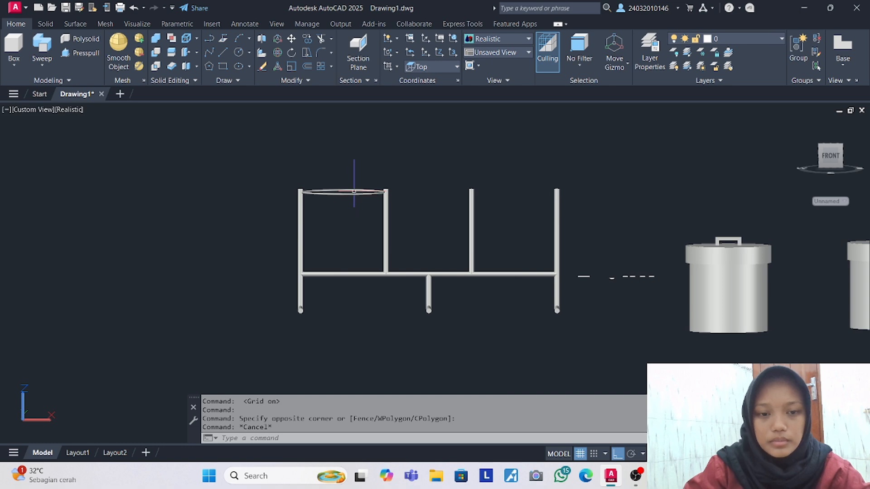
Copy the ring along the X axis at distances of 50 and 100 between the remaining posts, and delete the extra ring overlapping the middle one.
click(354, 192)
scroll(366, 194, up, 5)
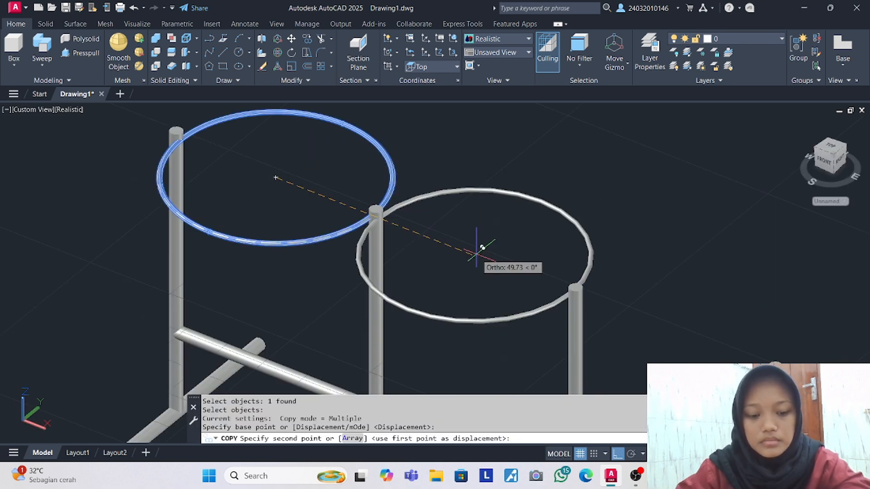
text(50)
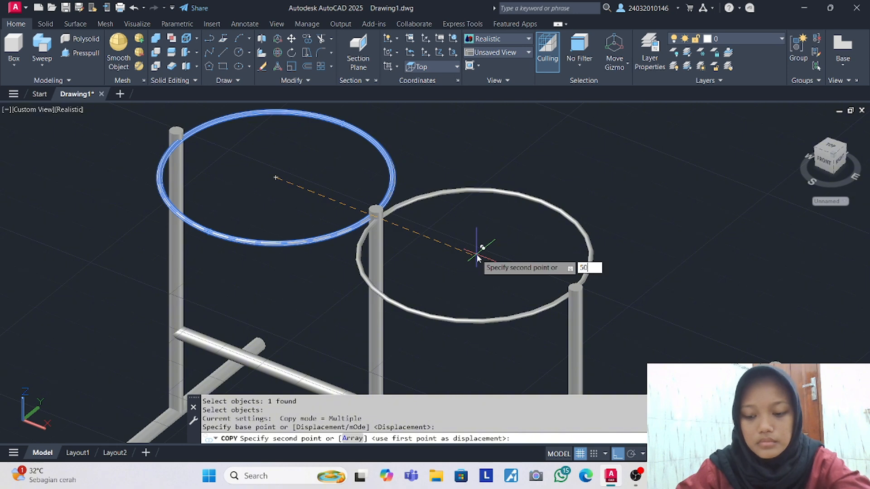
key(Return)
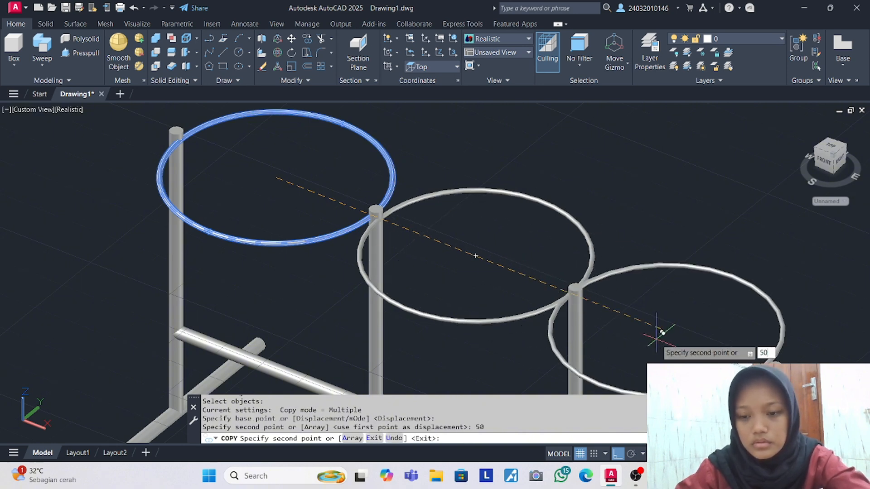
text(50)
key(Return)
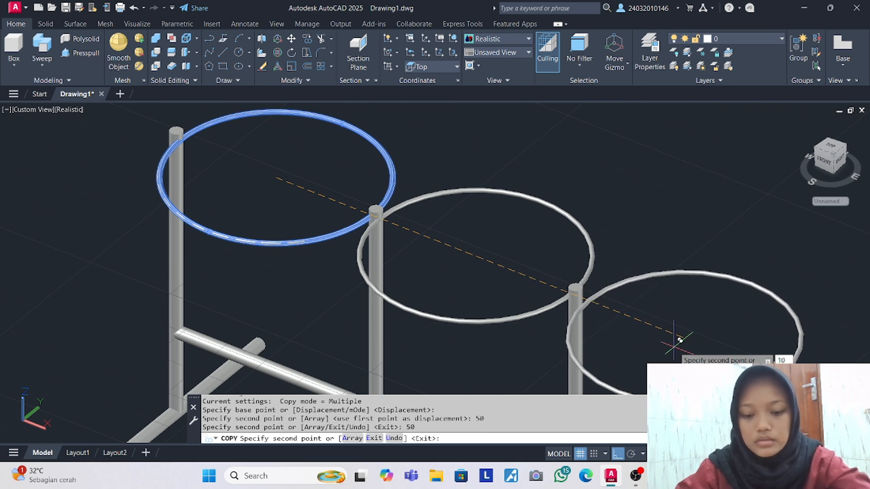
key(Return)
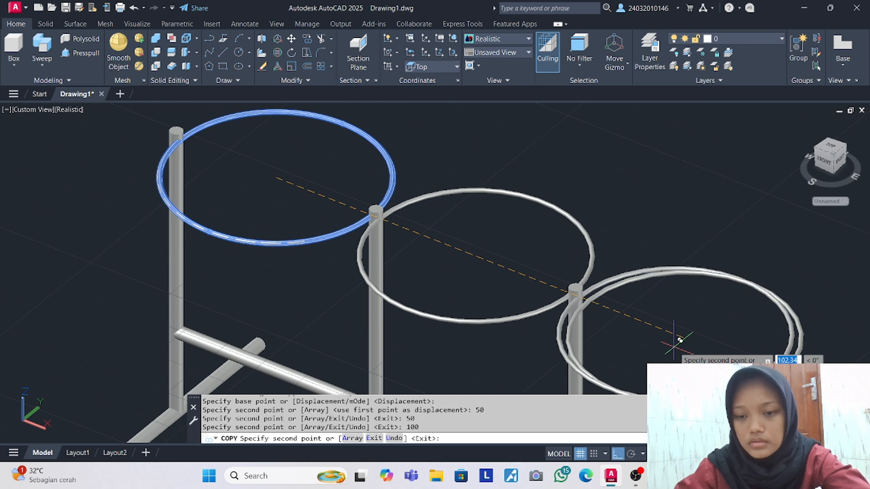
key(Escape)
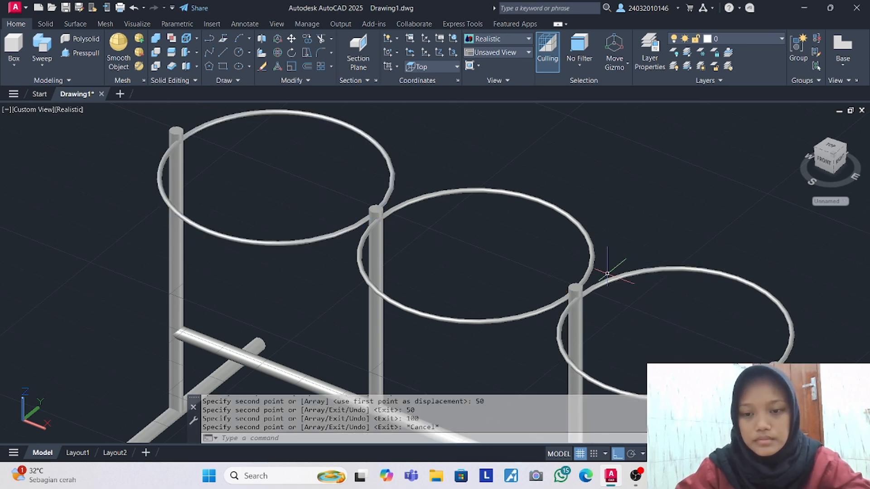
click(592, 259)
key(Delete)
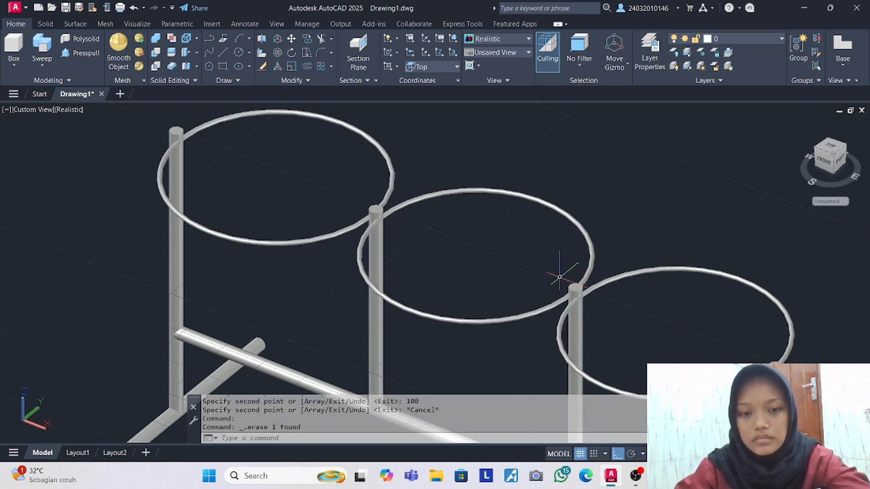
Draw a 35-unit vertical line straight down from the center of the first support ring.
scroll(559, 277, down, 4)
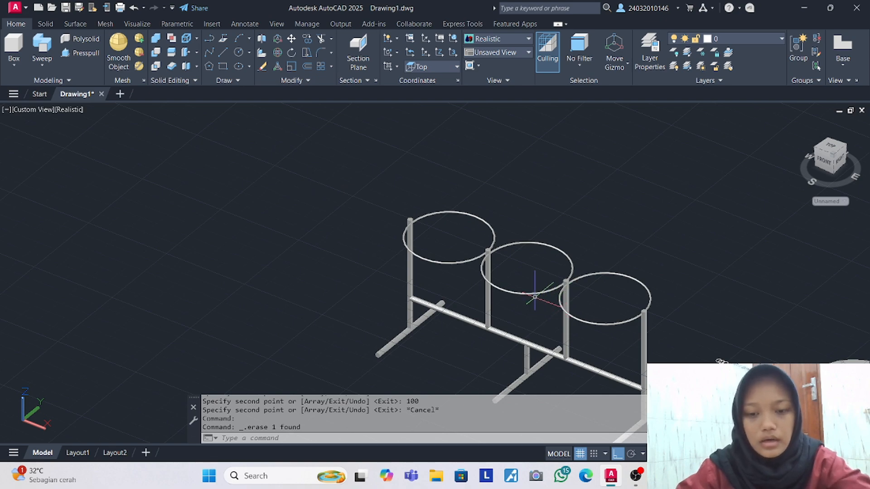
text(orbit)
key(Return)
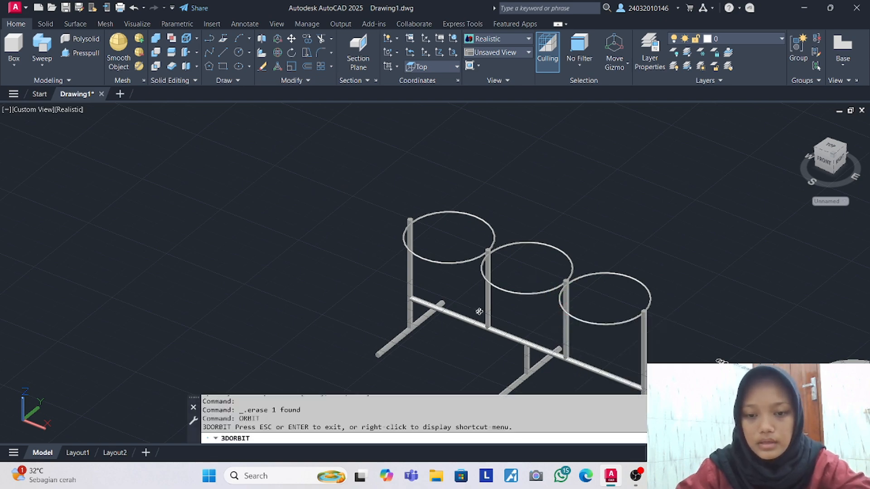
drag(479, 312, 515, 280)
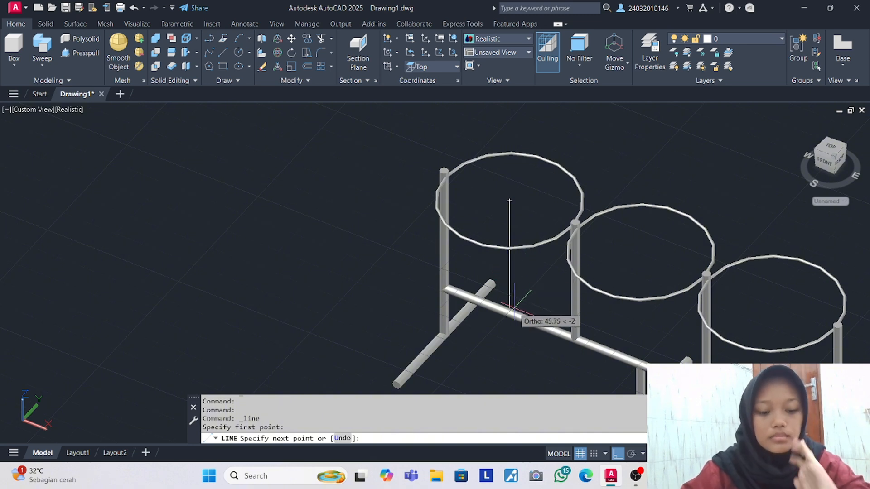
text(35)
key(Return)
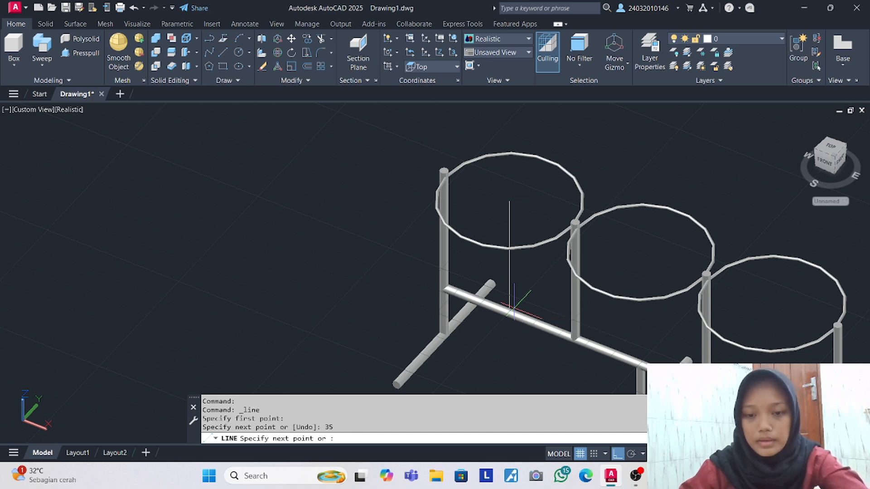
key(Escape)
Move the nearest lidded bin from its base center to the lower end of the vertical line in the first ring.
scroll(616, 272, down, 6)
middle_drag(705, 276, 650, 256)
click(676, 255)
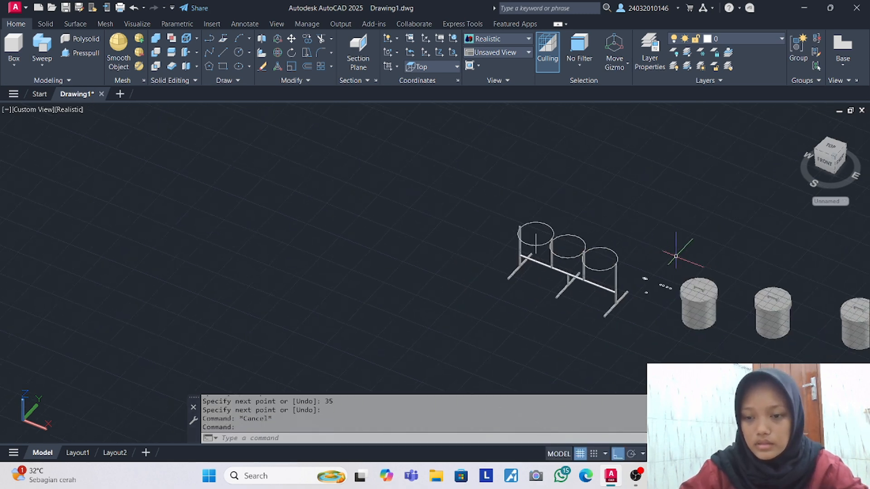
click(733, 353)
text(m)
key(Return)
click(699, 330)
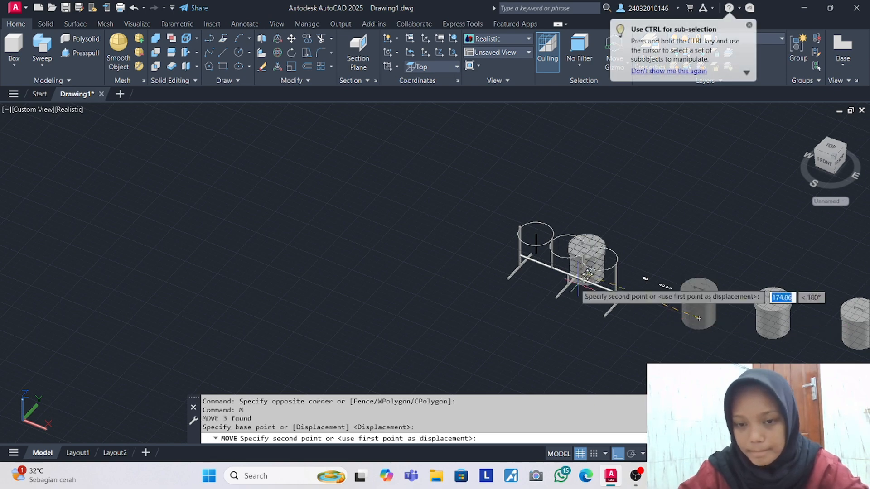
scroll(550, 245, up, 3)
scroll(550, 245, up, 3)
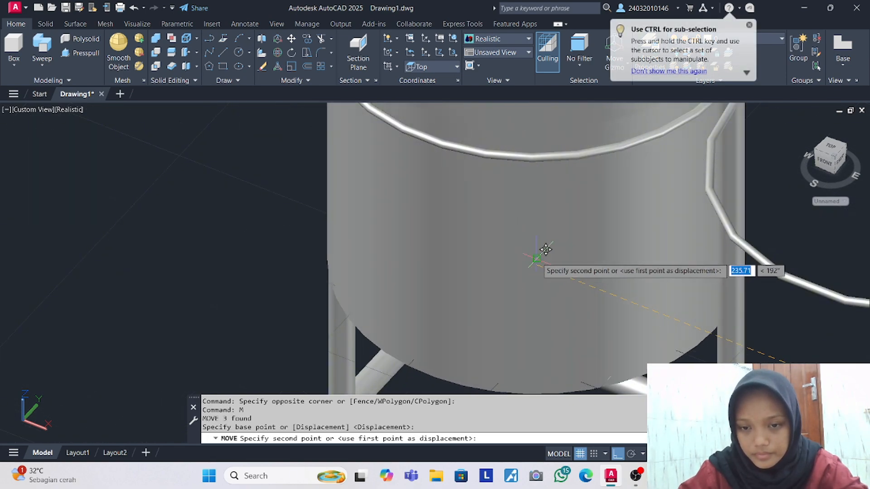
click(545, 250)
scroll(548, 252, down, 2)
text(orbit)
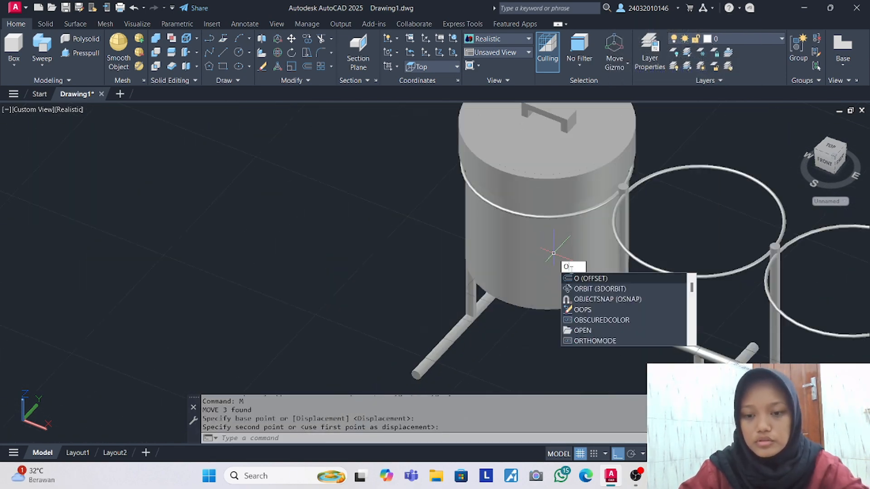
key(Return)
drag(553, 255, 521, 208)
Undo the last move, and shorten the vertical guide line in the second ring by 5 at its lower end.
key(ctrl+z)
key(ctrl+z)
key(ctrl+z)
click(379, 249)
text(5)
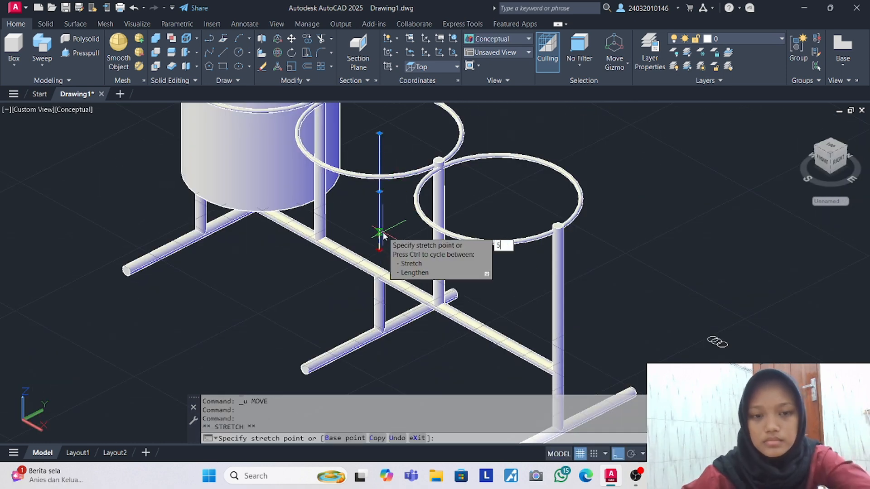
key(Return)
key(Escape)
Move the second lidded bin from its base center to the lower end of the guide line in the middle ring.
scroll(479, 261, down, 4)
scroll(657, 276, down, 3)
click(683, 288)
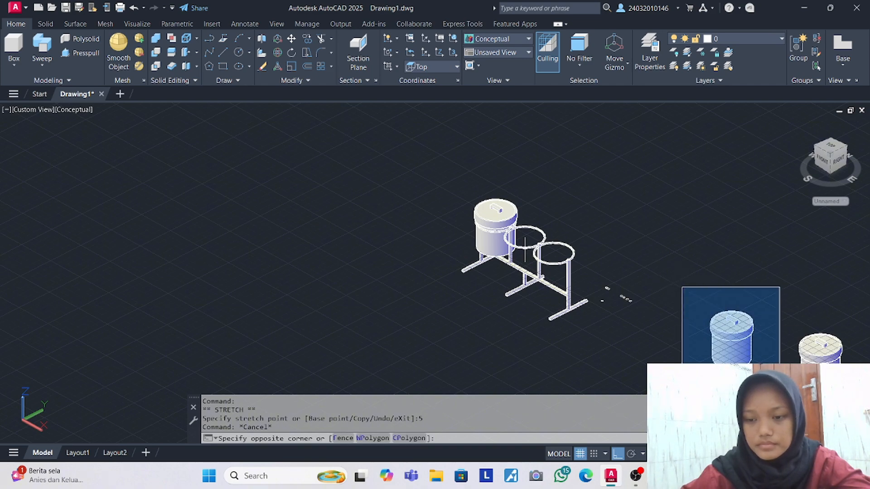
click(777, 369)
text(m)
key(Return)
click(732, 358)
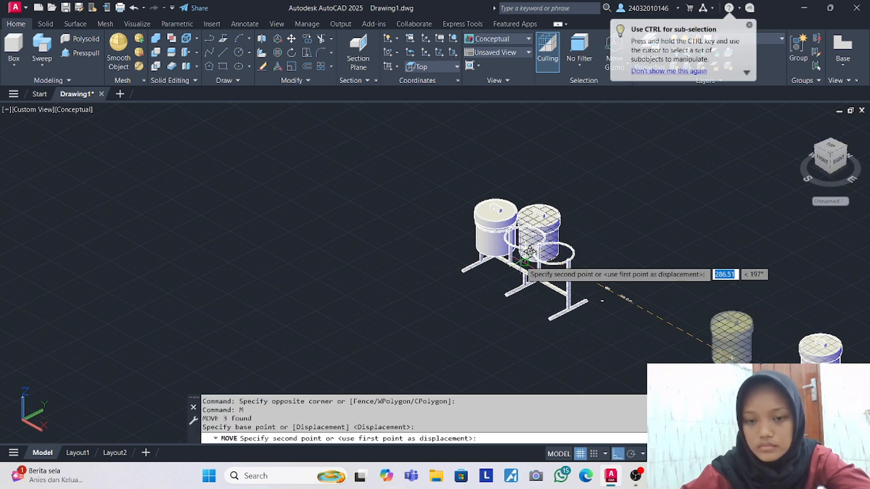
scroll(524, 262, up, 3)
click(525, 263)
scroll(615, 293, down, 2)
Draw a 35-unit vertical line straight down from the center of the third support ring.
click(222, 52)
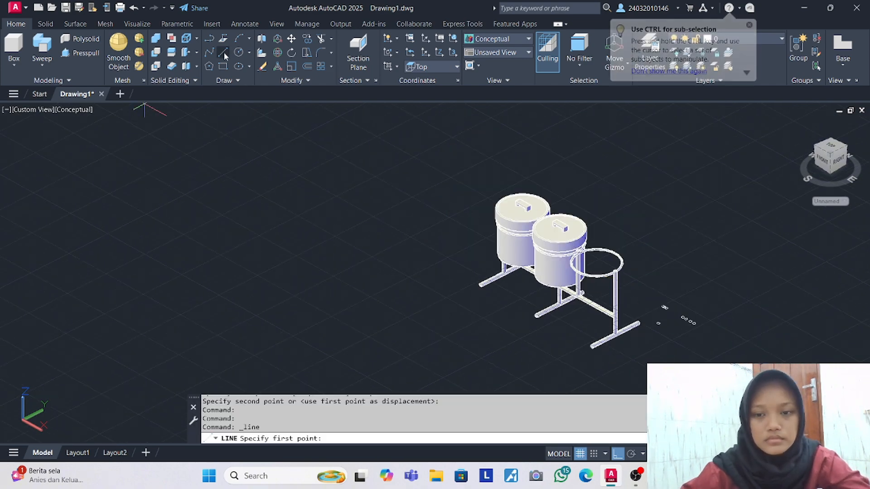
click(596, 263)
text(35)
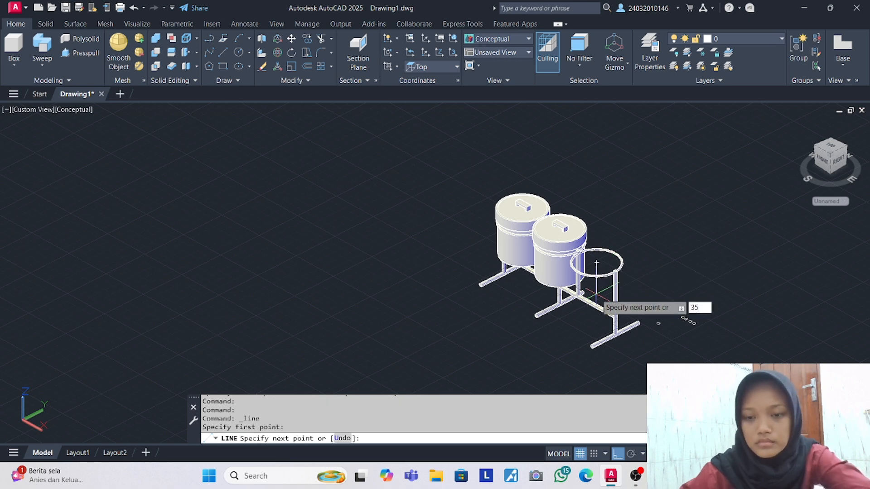
key(Return)
key(Return)
Move the last lidded bin from its base center to the lower end of the guide line in the third ring.
scroll(648, 301, down, 3)
click(594, 276)
click(668, 357)
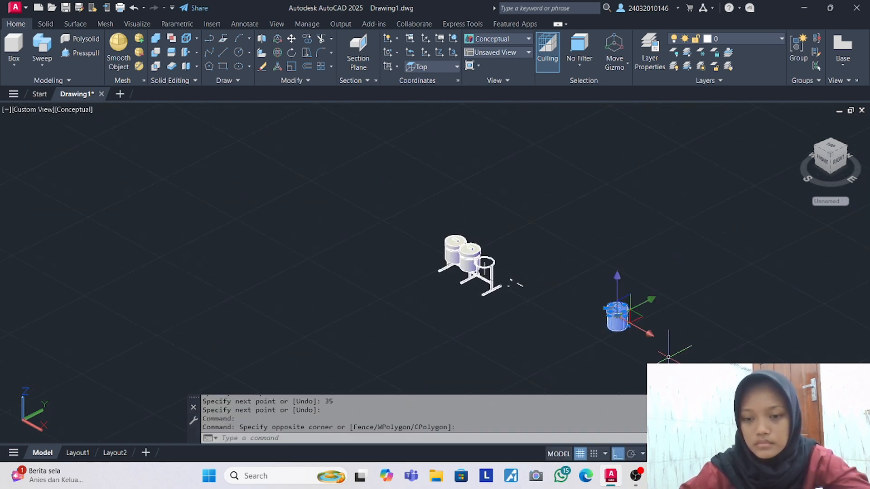
key(Return)
click(607, 332)
scroll(503, 283, up, 4)
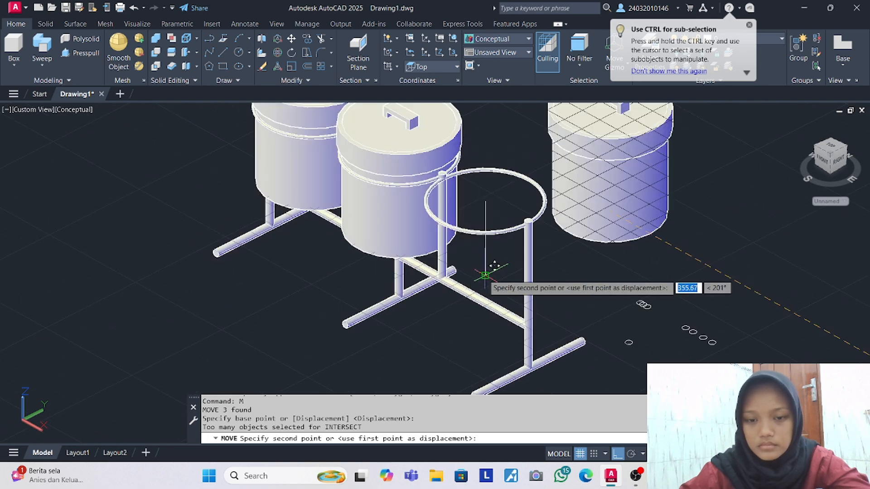
key(Escape)
Delete the leftover small profile circles beside the stand.
scroll(430, 259, down, 6)
click(474, 261)
click(510, 294)
key(Delete)
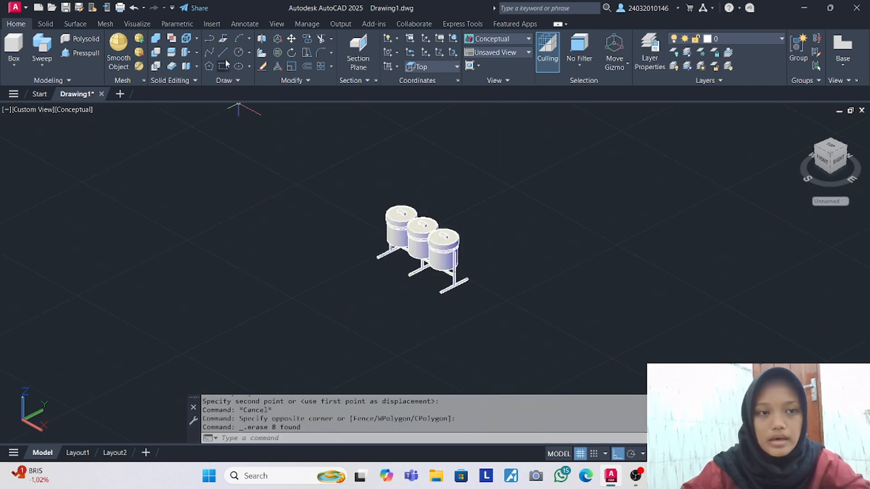
Examine the assembled three-bin set from the front and from above.
text(orbit)
key(Return)
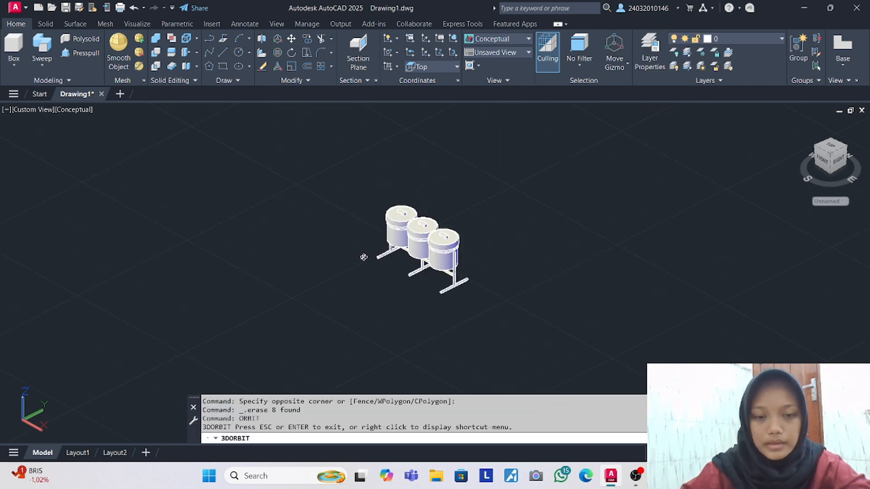
drag(347, 272, 441, 229)
scroll(455, 250, up, 5)
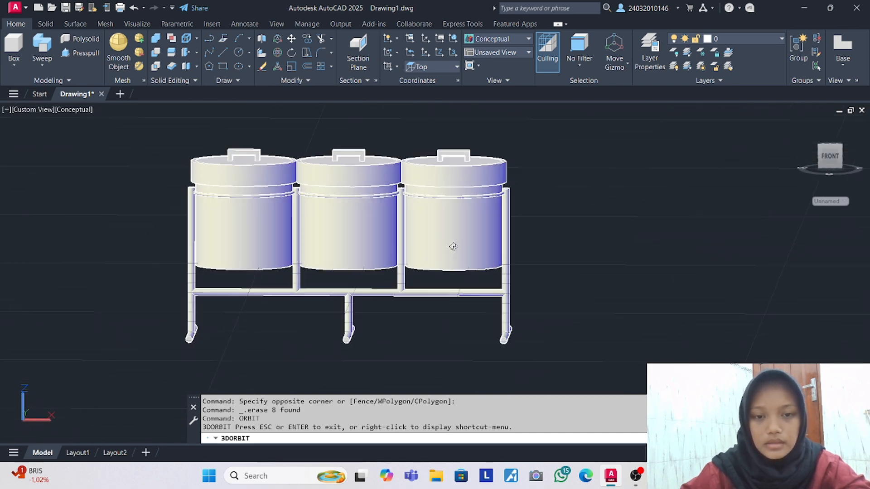
drag(262, 245, 268, 260)
key(Escape)
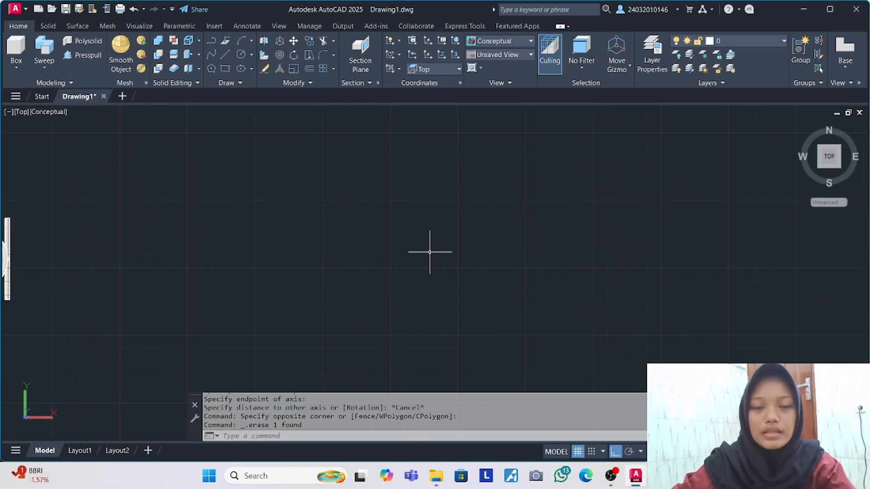
scroll(417, 240, down, 3)
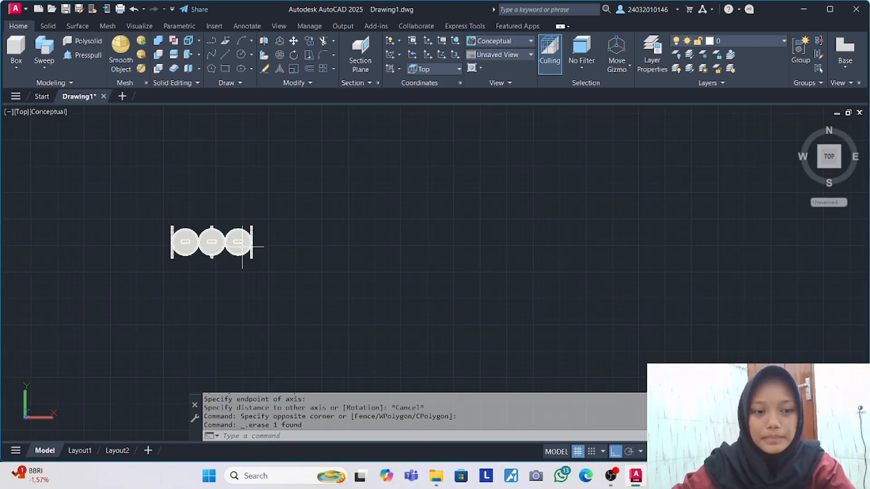
scroll(420, 258, up, 5)
middle_drag(423, 248, 435, 302)
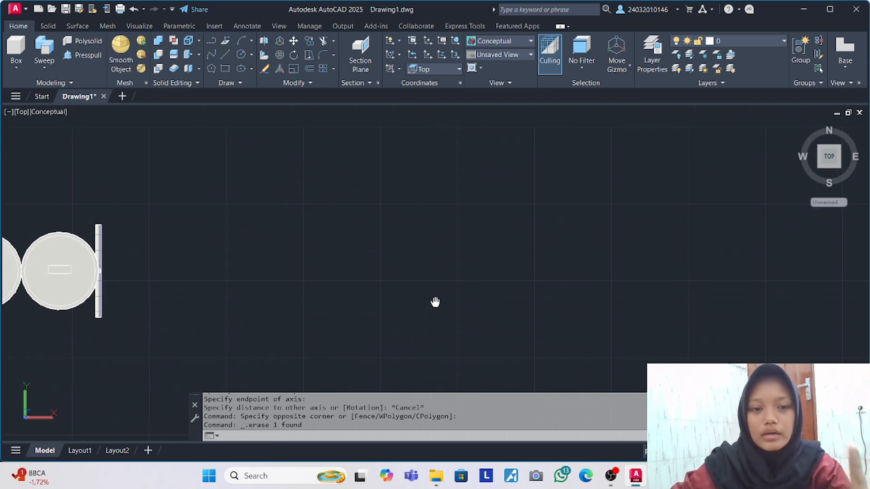
Check the arched shelf photo Stand.jpeg, and draw a 130 by 150 rectangle beside the trash can set.
click(660, 475)
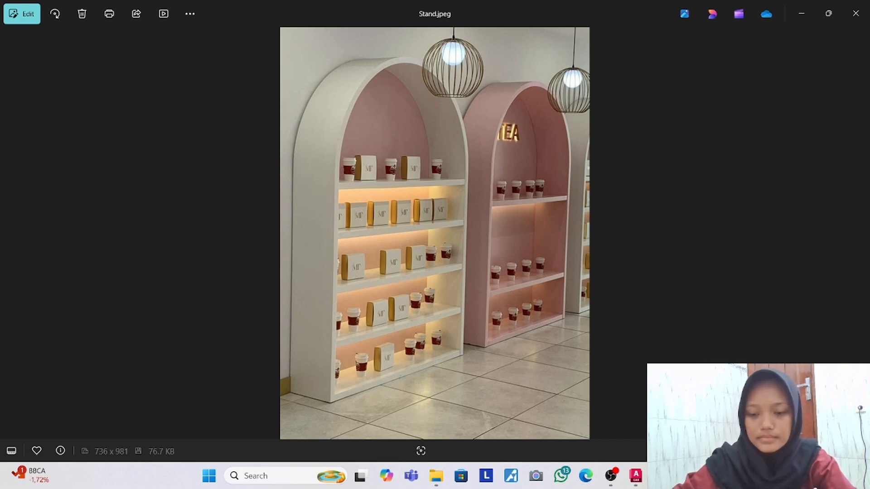
click(636, 475)
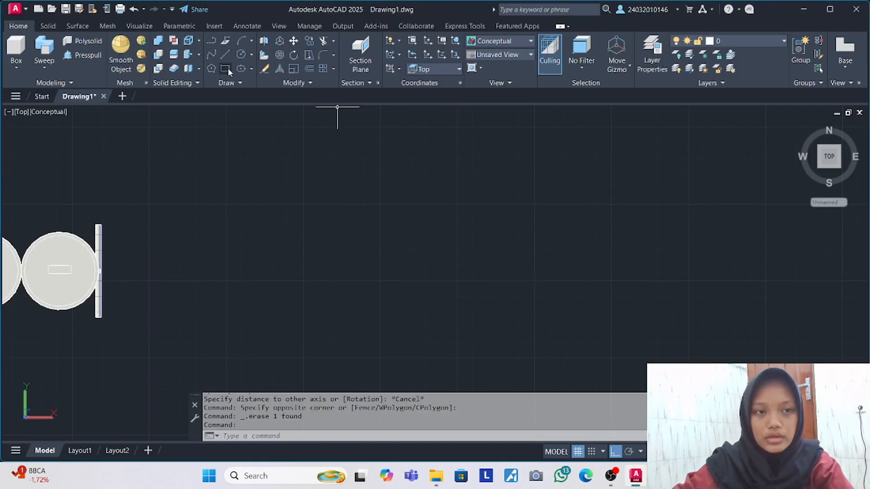
click(227, 68)
click(246, 169)
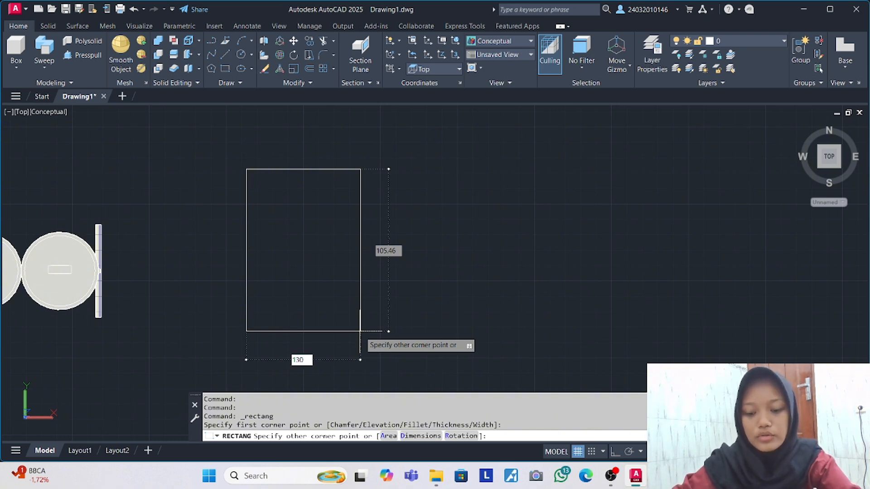
text(130)
key(Tab)
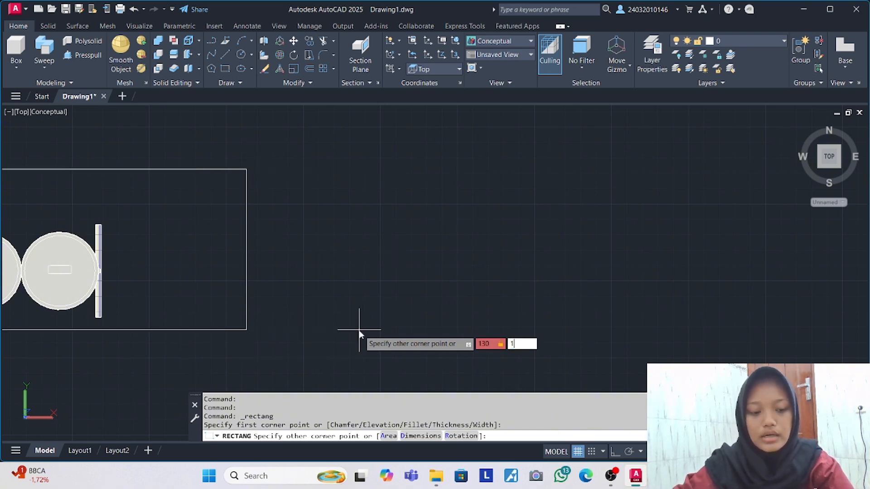
key(Return)
scroll(388, 136, down, 4)
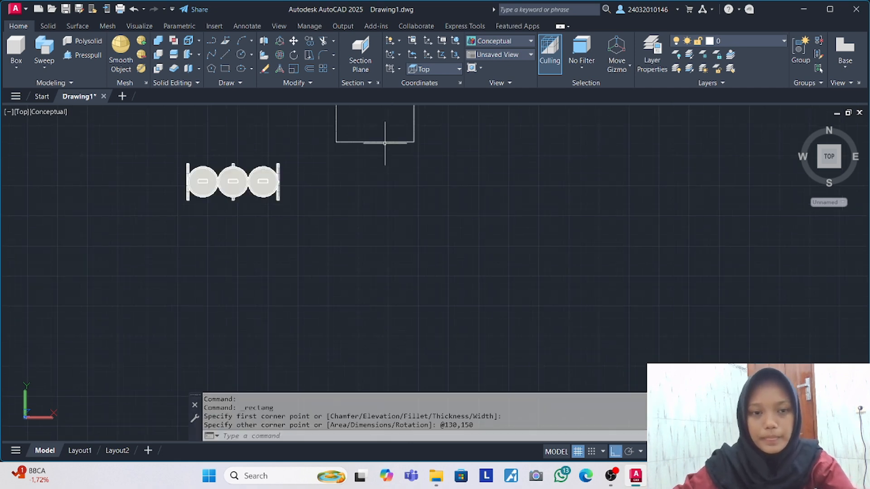
Move the rectangle straight down by its center so it sits roughly level with the row of bins.
middle_drag(389, 136, 387, 249)
click(339, 129)
click(469, 271)
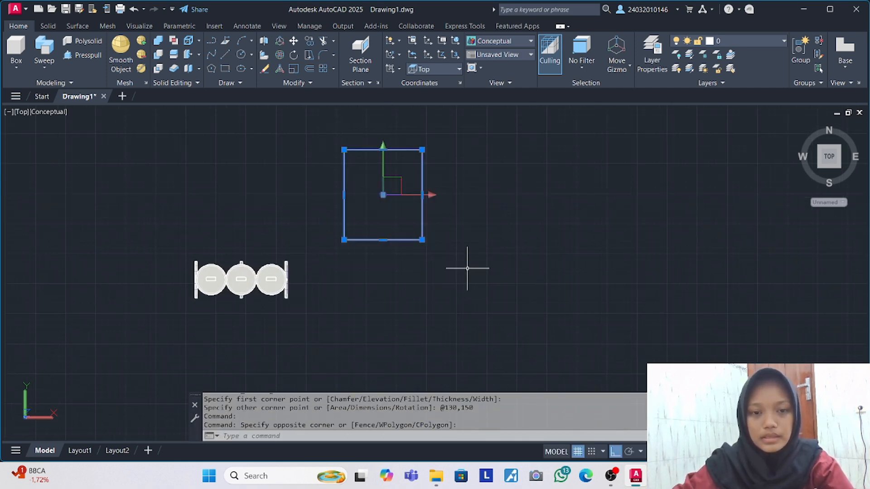
key(Return)
click(384, 195)
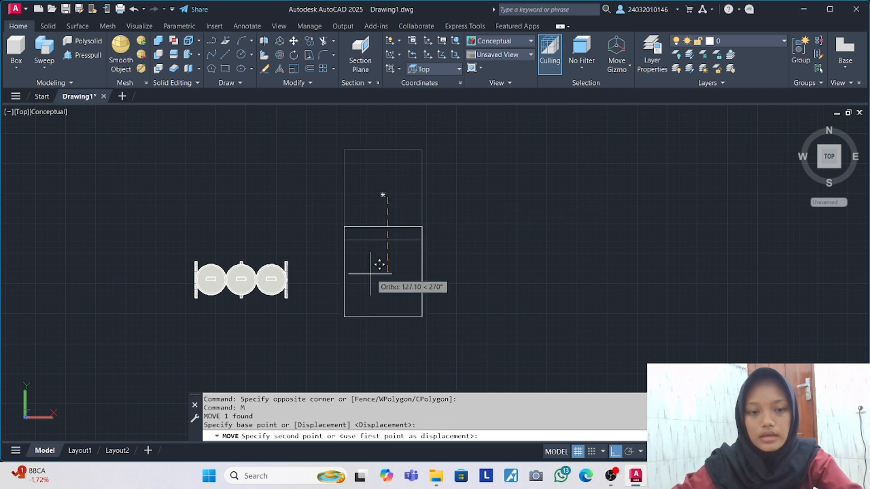
click(373, 280)
scroll(373, 280, up, 3)
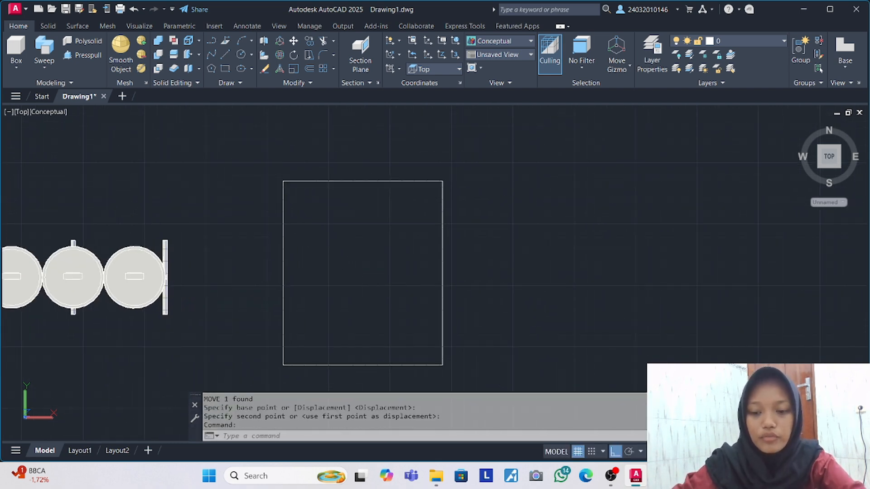
Recheck the shelf photo, and draw an ellipse with both semi-axes 65, centered on the midpoint of the rectangle's upper edge.
click(660, 476)
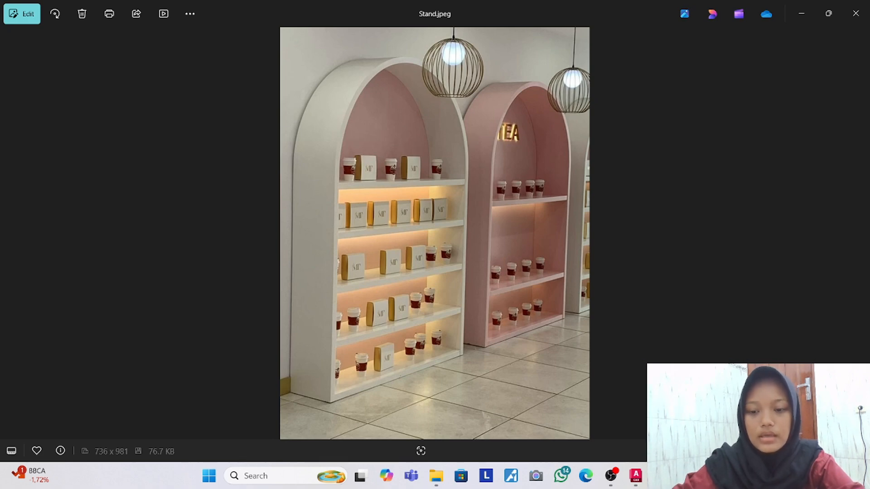
click(660, 476)
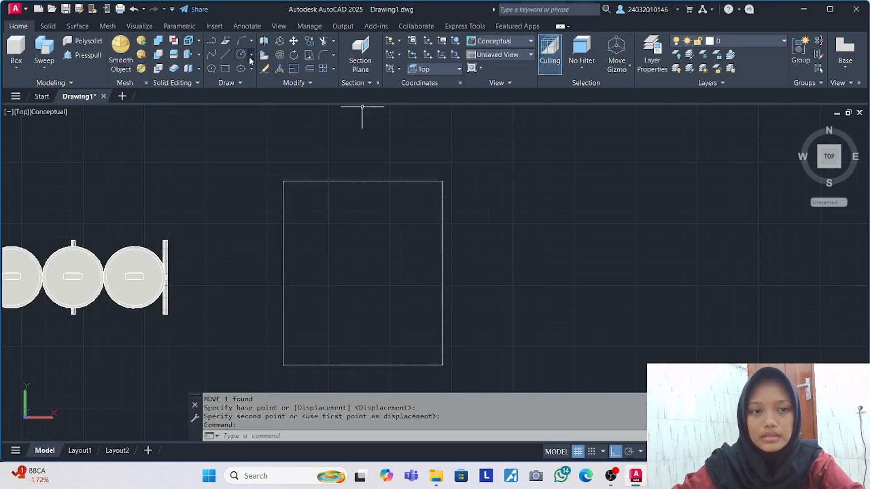
click(251, 70)
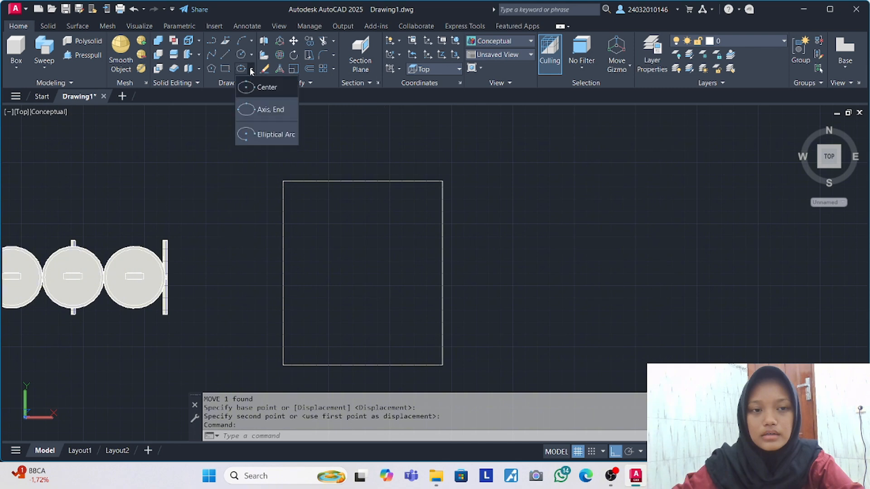
click(259, 87)
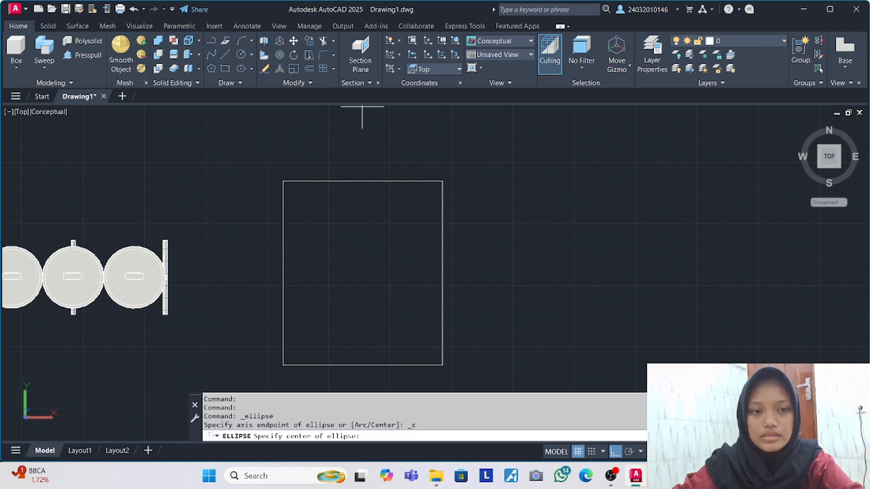
click(363, 182)
click(443, 181)
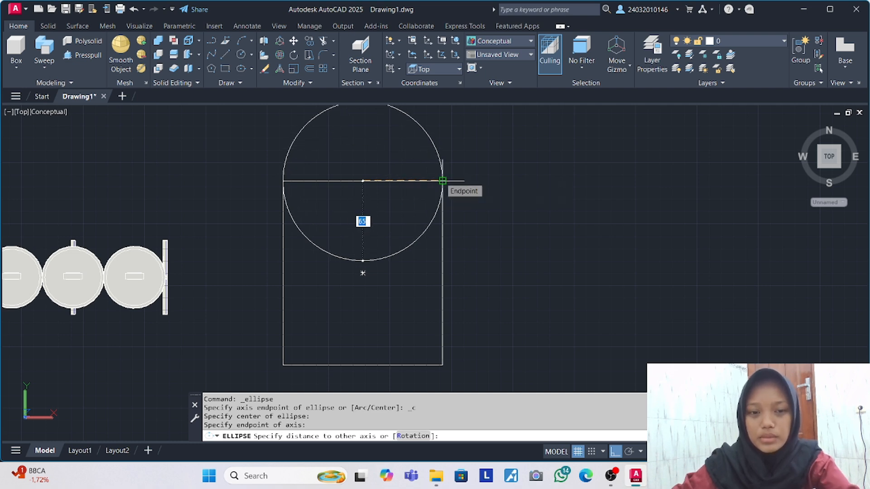
click(443, 181)
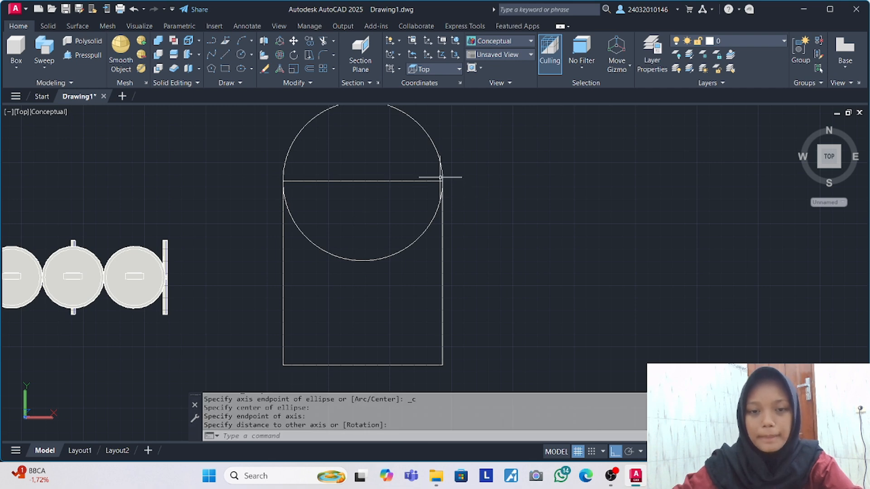
Trim away the lower half of the ellipse and the rectangle's upper edge, leaving an arched outline.
click(323, 40)
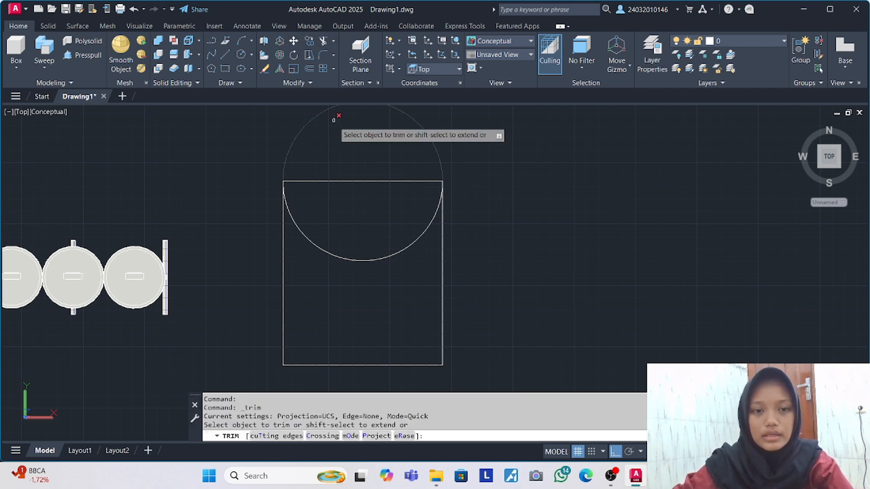
click(355, 158)
click(389, 228)
click(376, 245)
click(382, 274)
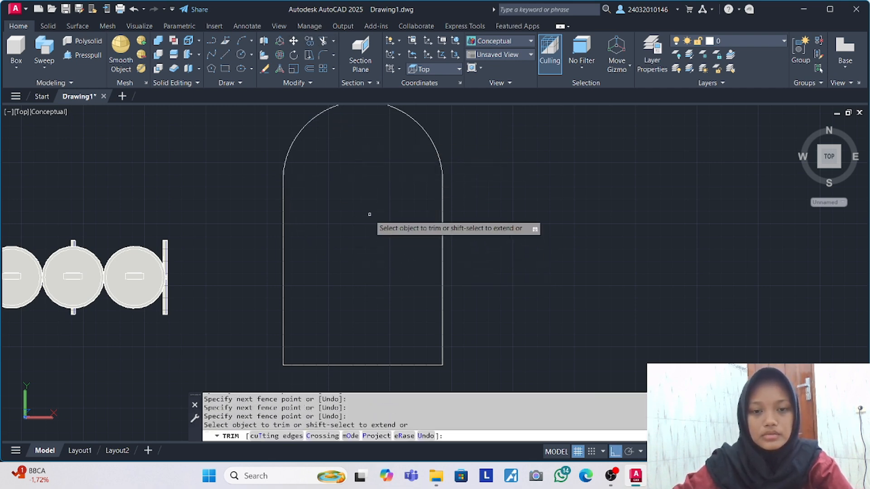
key(Return)
Join the half ellipse and the remaining rectangle sides into one closed arched outline.
scroll(369, 214, down, 4)
click(313, 132)
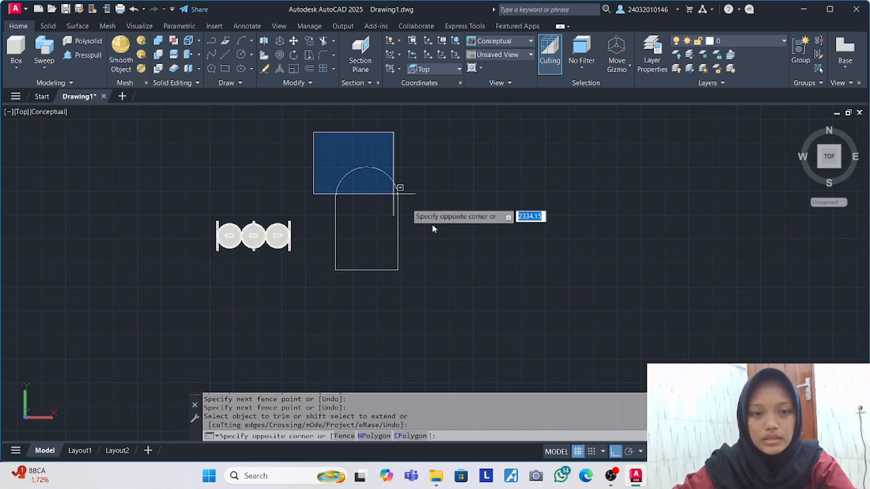
click(468, 302)
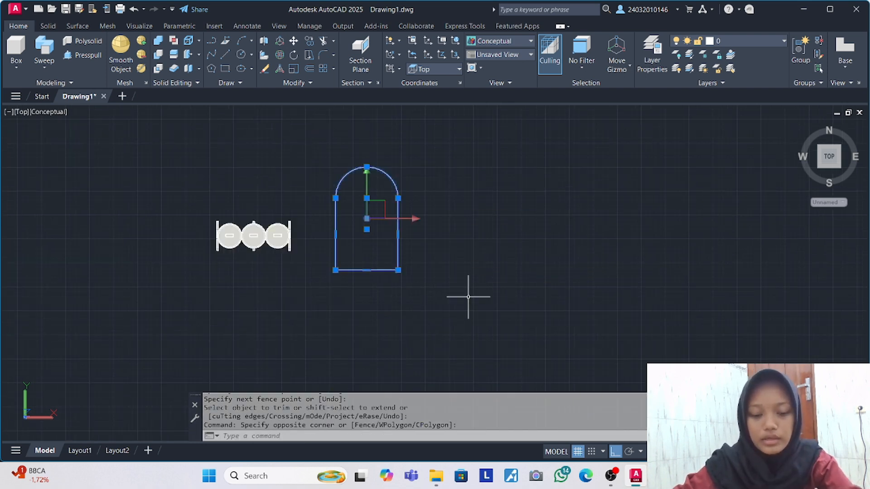
text(JOIN)
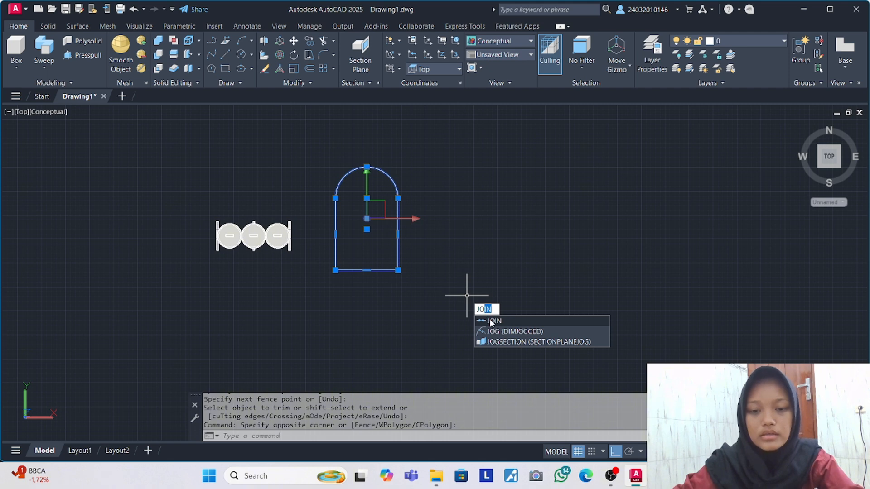
click(493, 321)
click(363, 168)
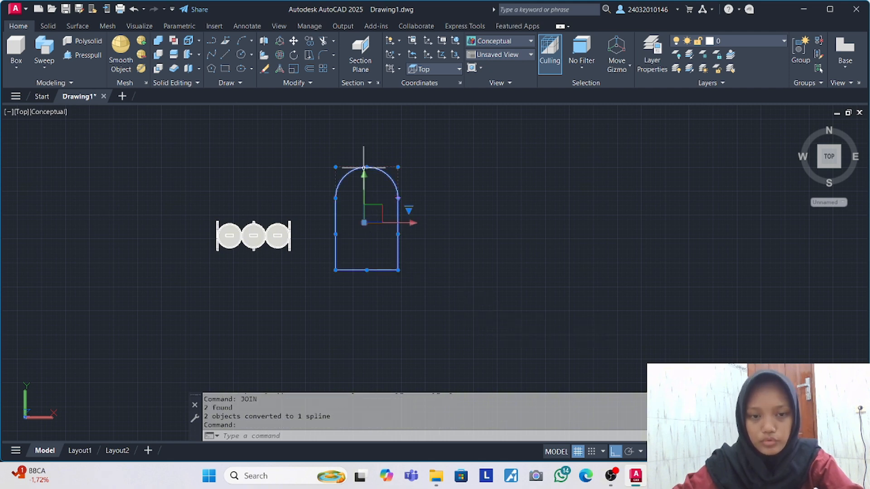
key(Escape)
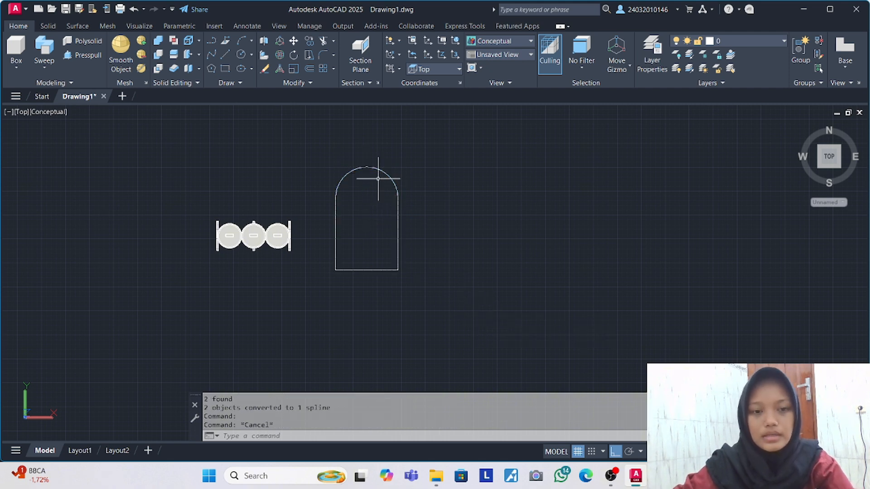
Offset the arched outline outward by 4.
click(311, 68)
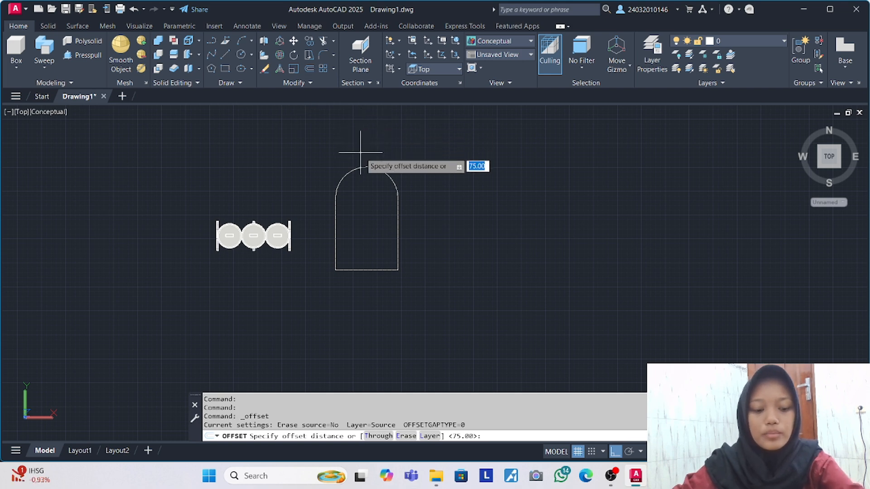
text(4)
key(Return)
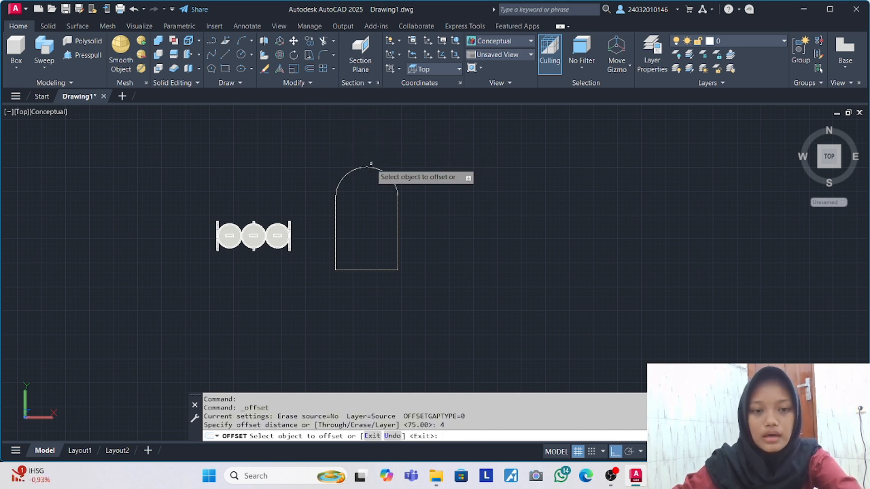
click(371, 167)
click(368, 131)
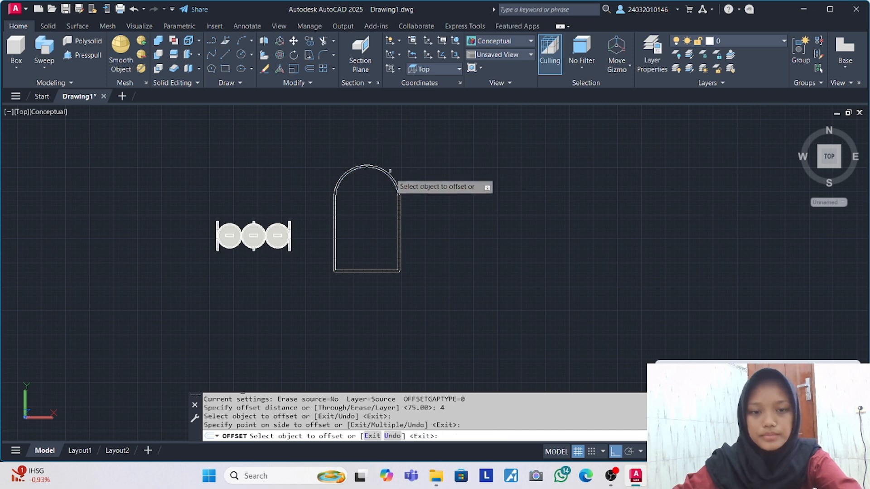
scroll(399, 184, up, 4)
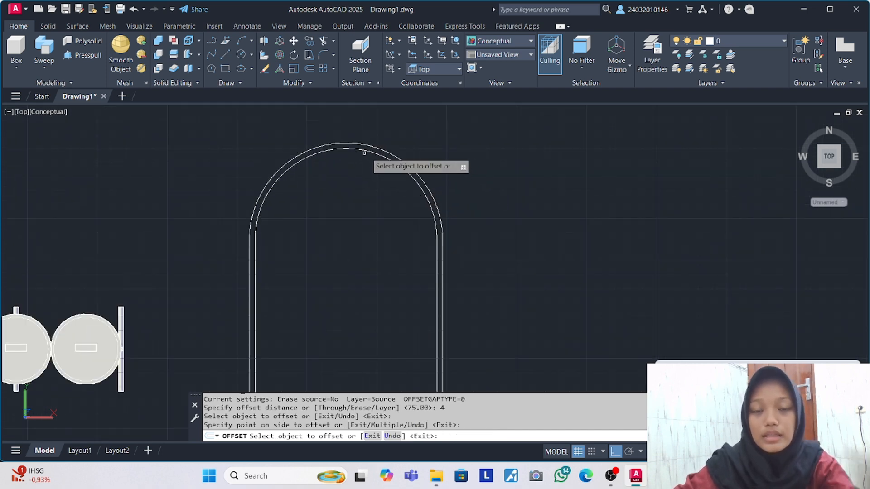
key(Return)
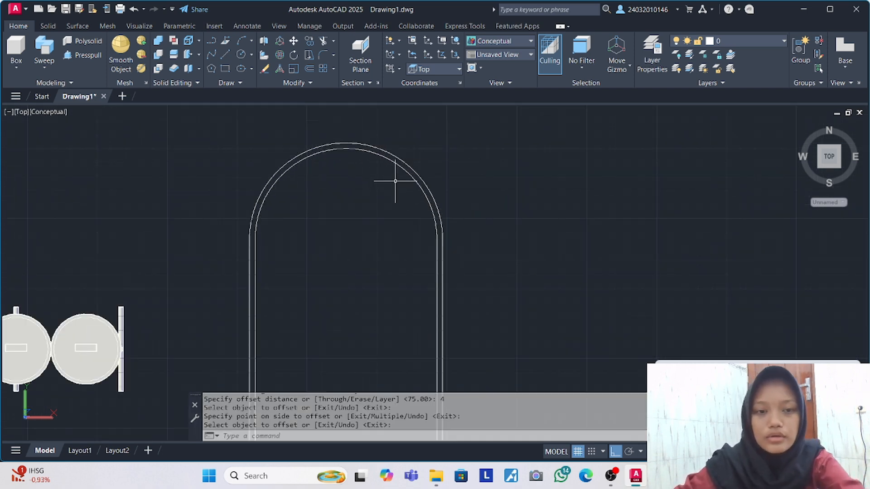
scroll(395, 181, up, 3)
scroll(351, 142, down, 4)
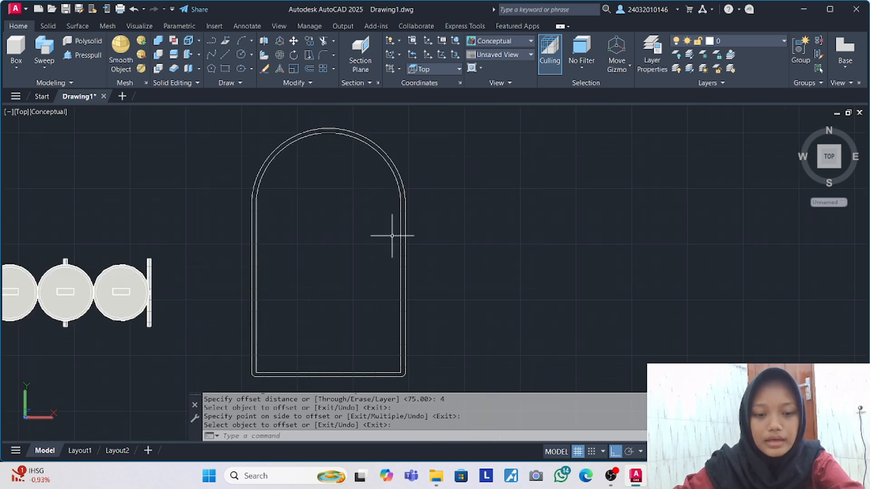
scroll(393, 240, down, 2)
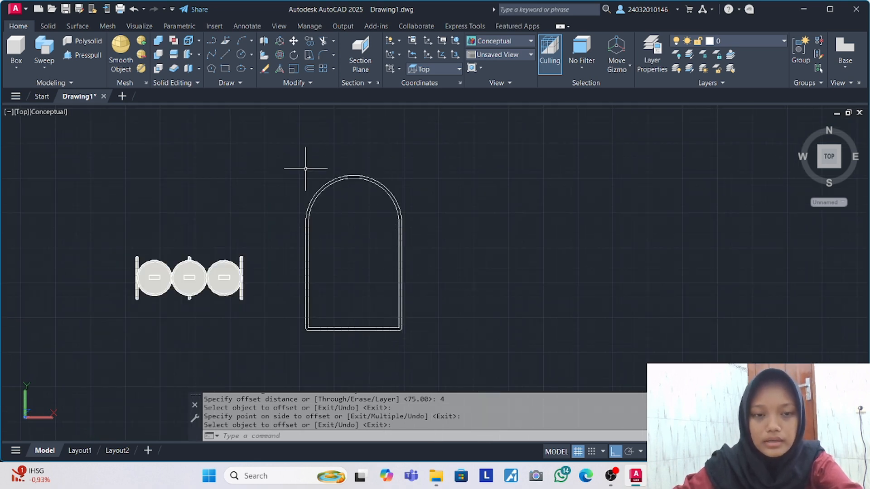
click(293, 159)
click(462, 350)
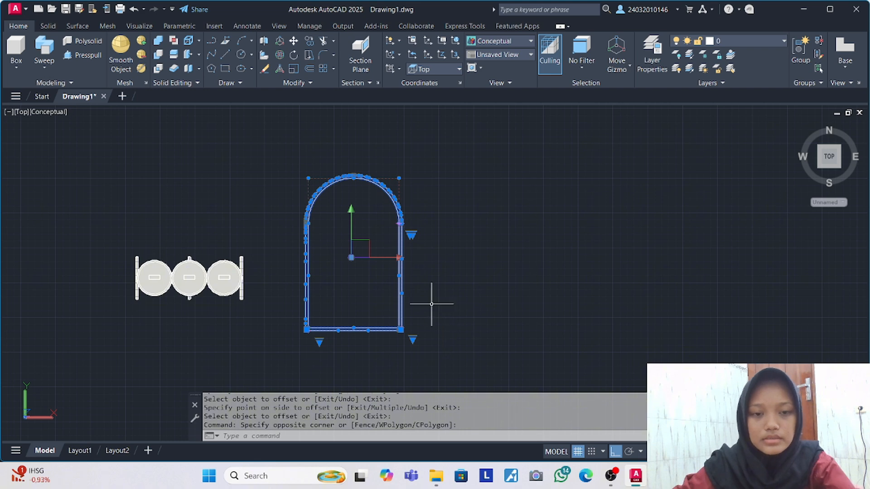
key(Escape)
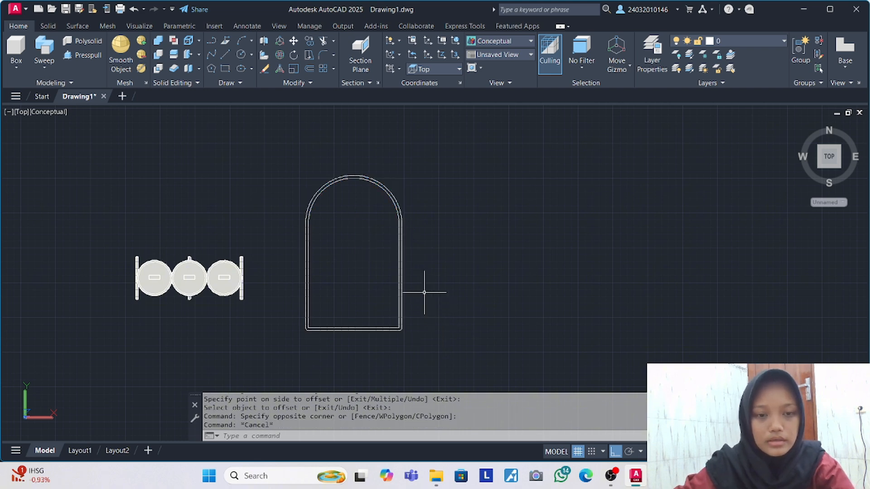
Join all segments and corner arcs of the outer offset outline into a single closed spline.
click(402, 223)
mouse_move(402, 223)
click(402, 278)
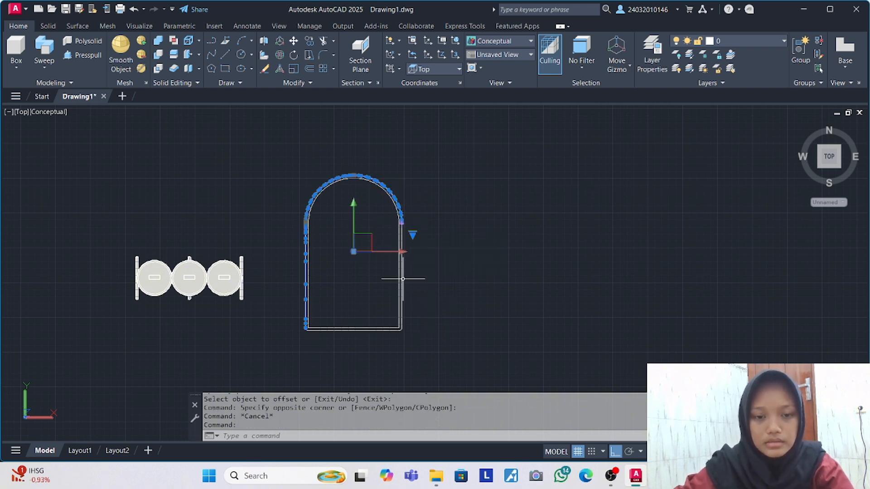
scroll(399, 322, up, 5)
middle_drag(365, 311, 381, 290)
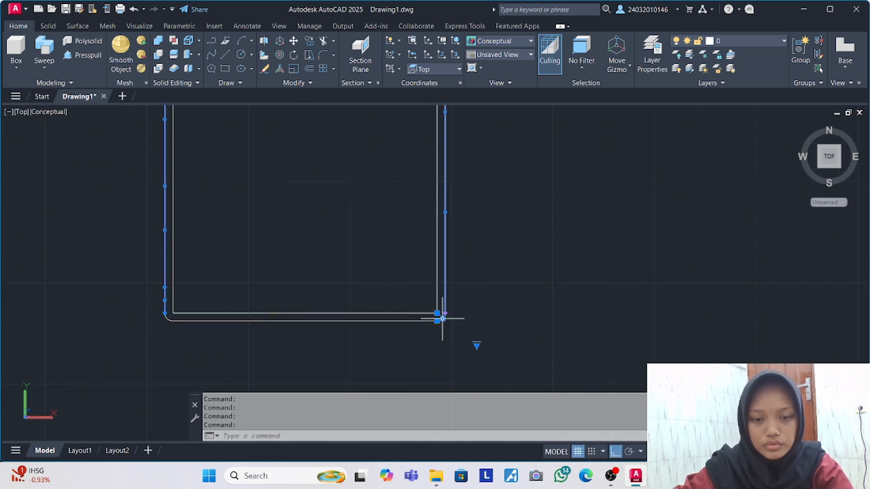
click(424, 321)
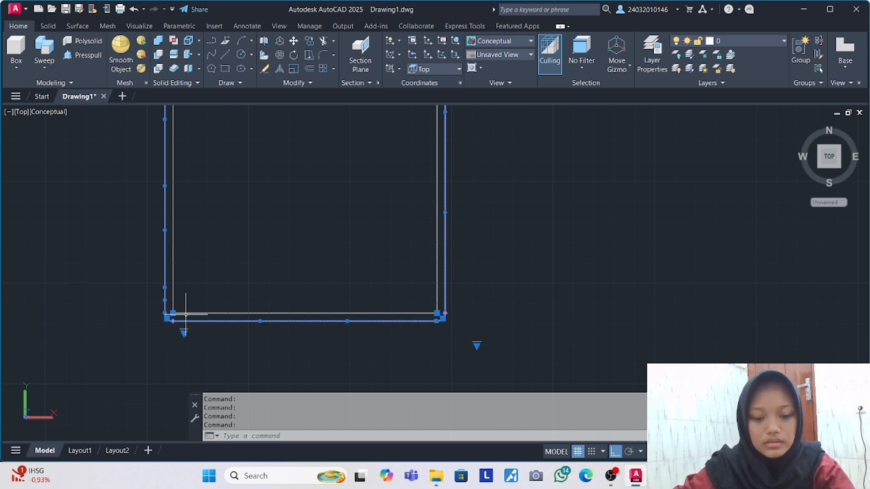
text(J)
key(Return)
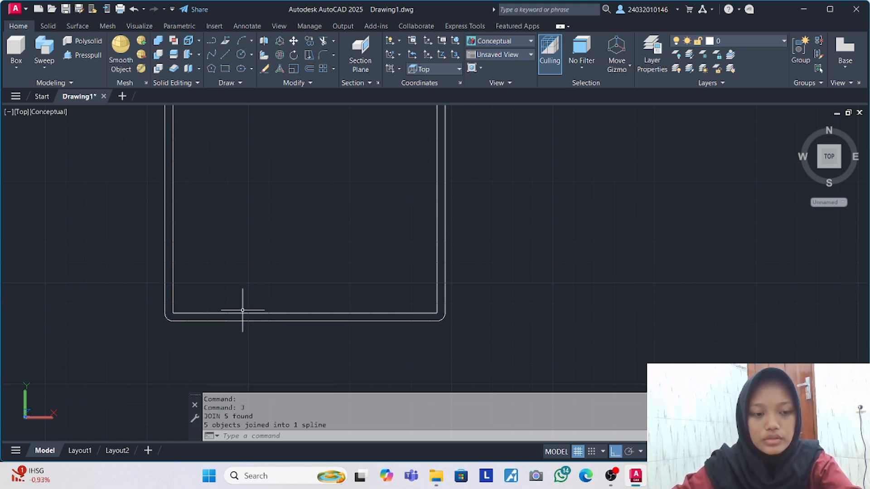
click(233, 322)
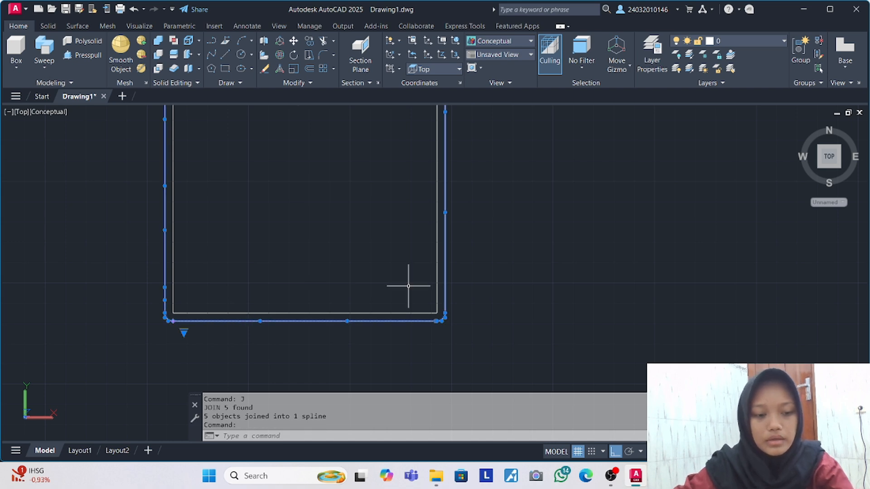
key(Escape)
Switch the drawing to the SE Isometric view.
scroll(401, 231, down, 8)
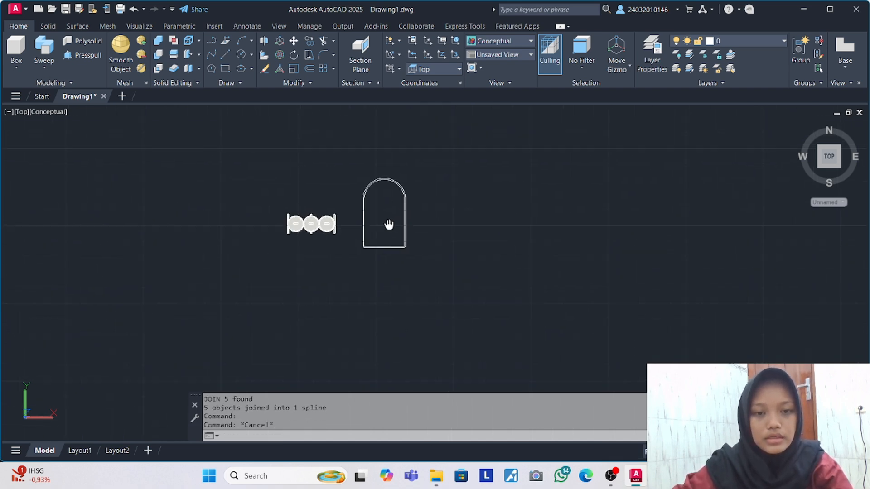
click(33, 113)
click(26, 116)
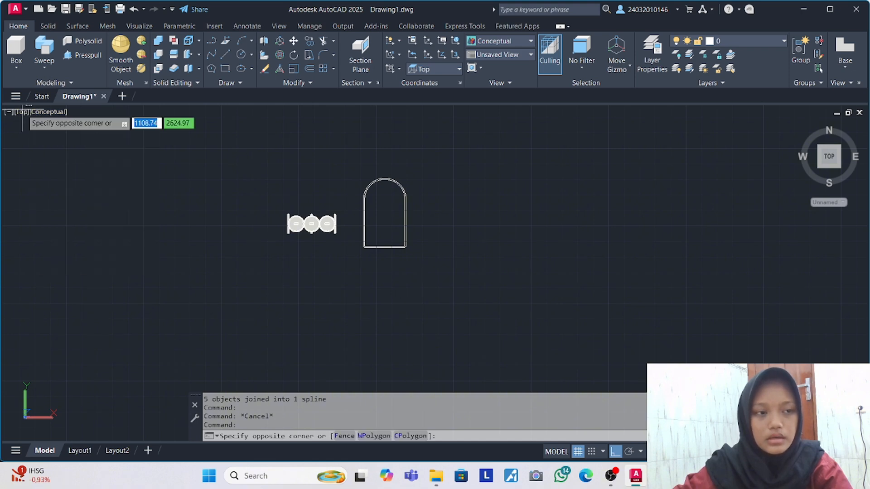
click(23, 112)
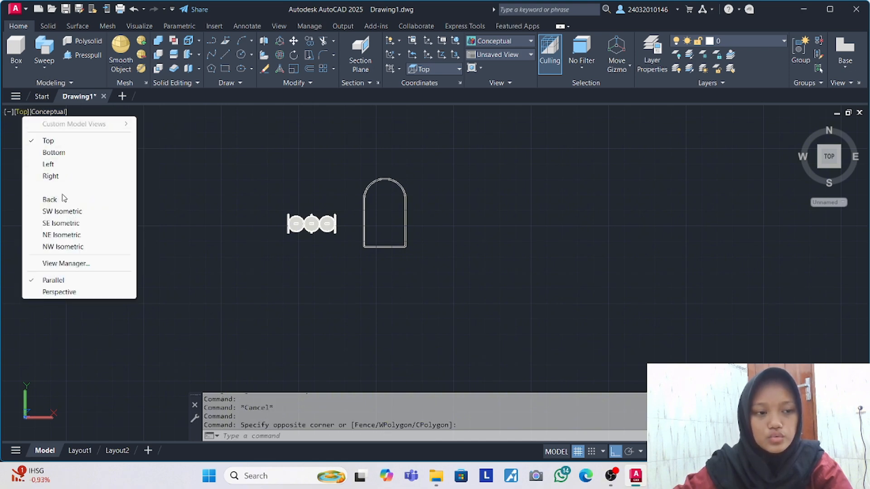
click(59, 222)
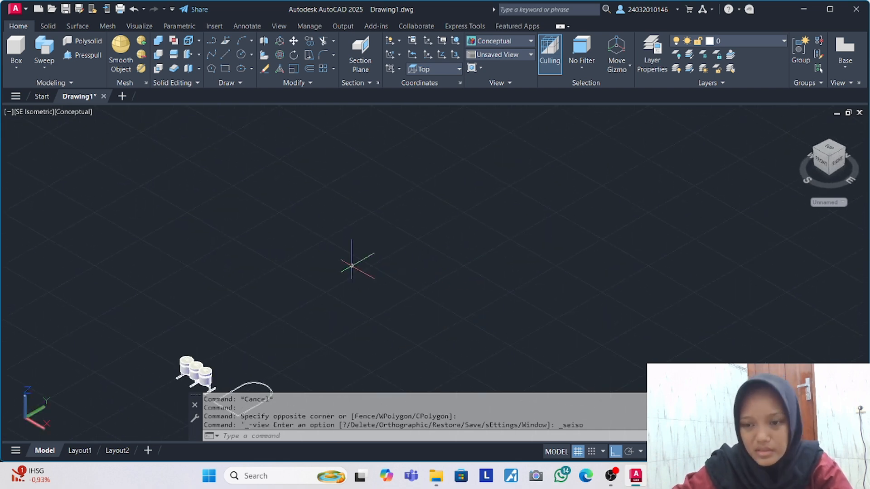
scroll(352, 265, up, 8)
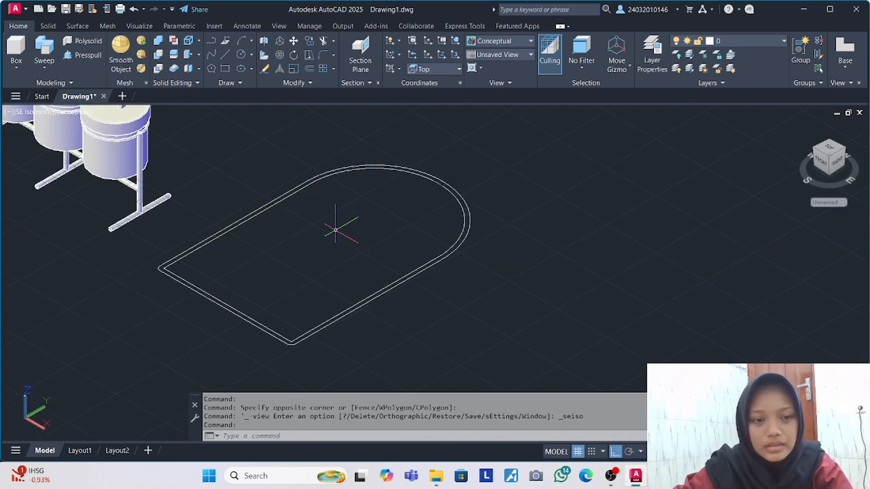
scroll(335, 230, up, 3)
middle_drag(343, 233, 336, 187)
scroll(336, 188, down, 4)
key(Escape)
click(173, 206)
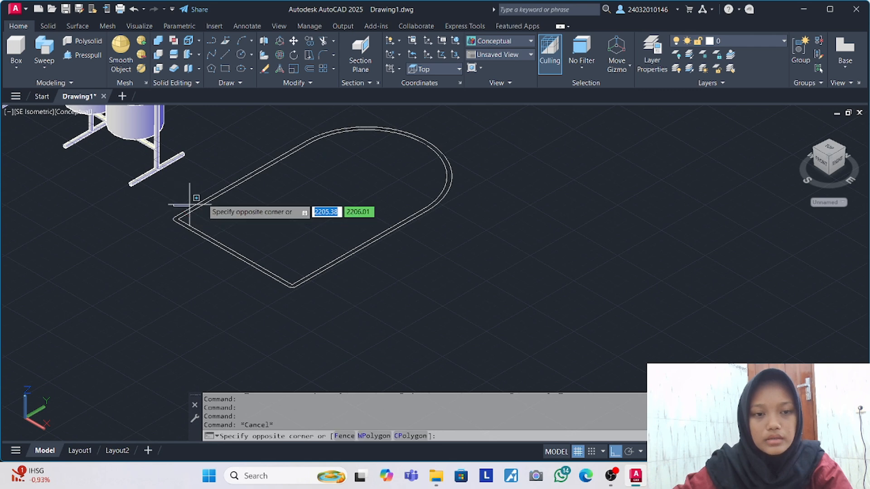
click(150, 191)
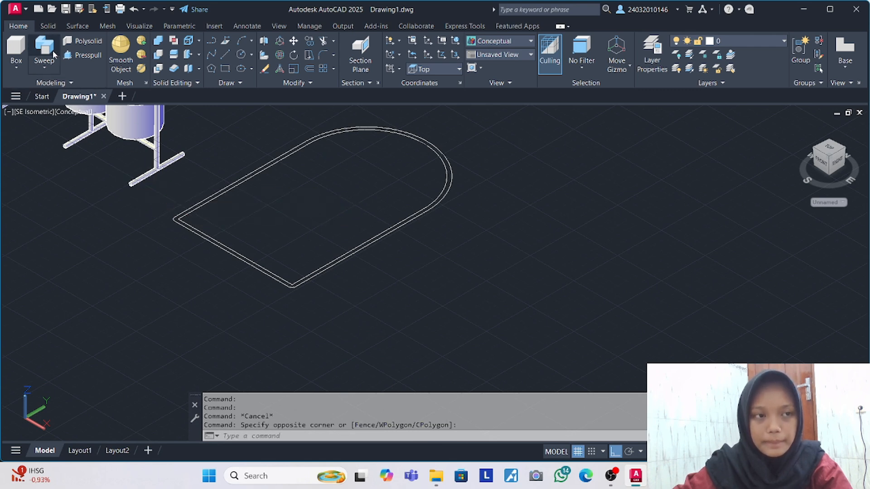
click(145, 193)
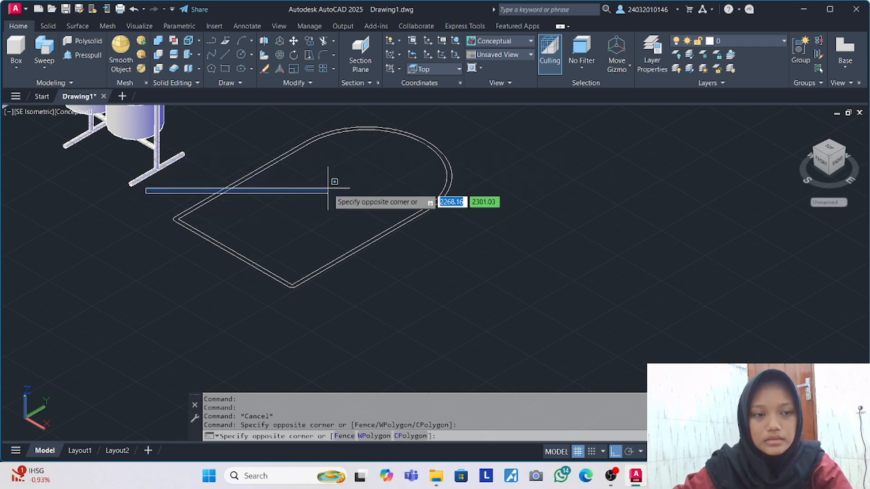
click(320, 188)
click(319, 126)
click(286, 126)
click(256, 120)
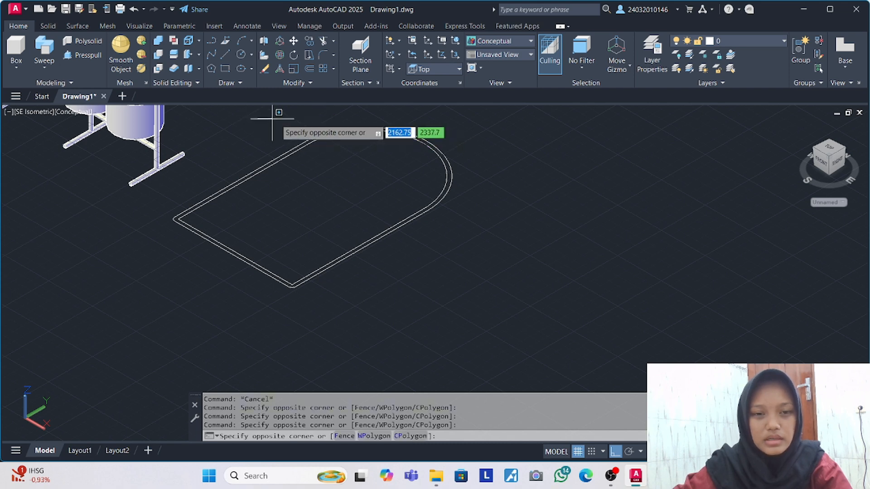
click(460, 286)
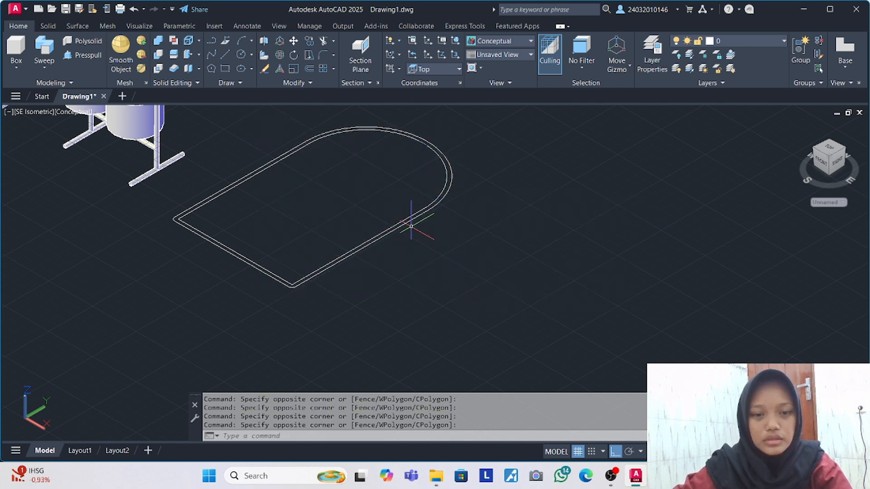
Extrude the inner and outer arched outlines together, downward by 40, as solids.
click(411, 227)
click(402, 219)
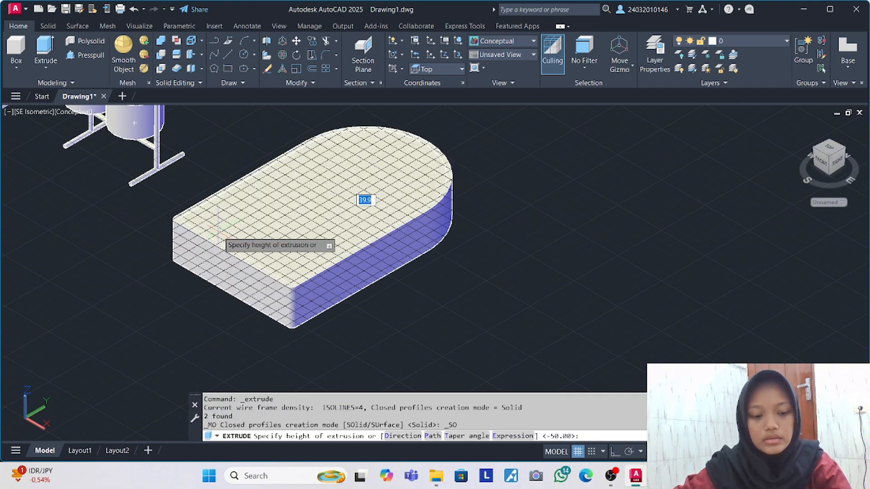
text(40)
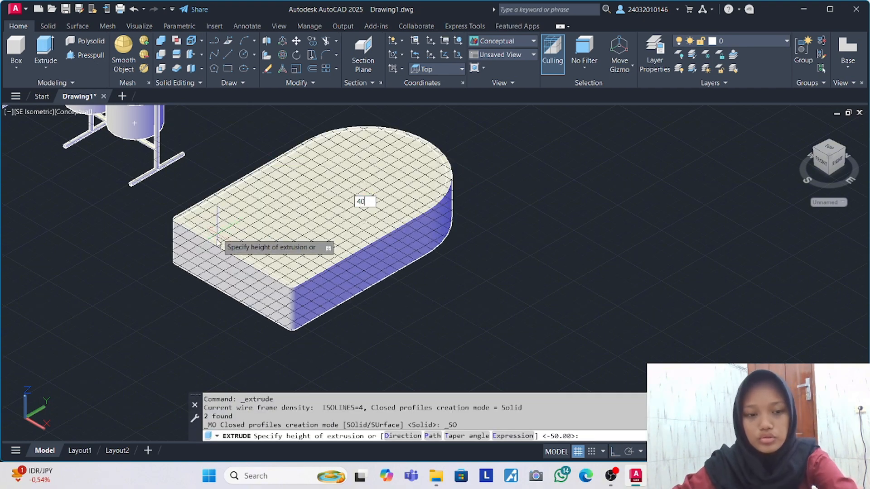
key(Return)
scroll(266, 229, up, 2)
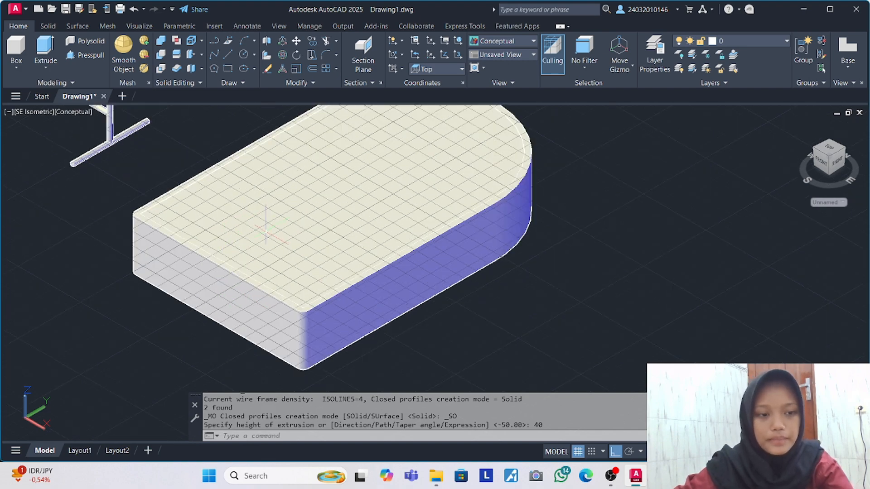
click(236, 211)
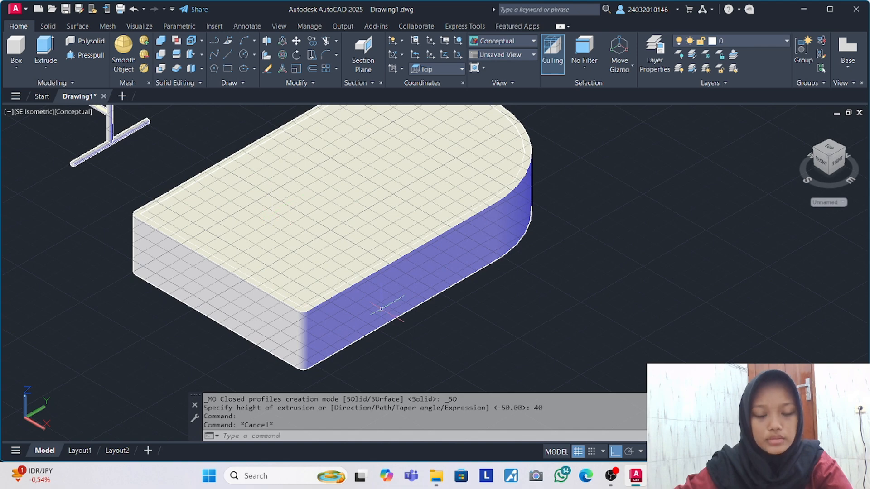
Subtract the inner arched solid from the outer arched solid to leave a hollow arched shell.
text(su)
key(Return)
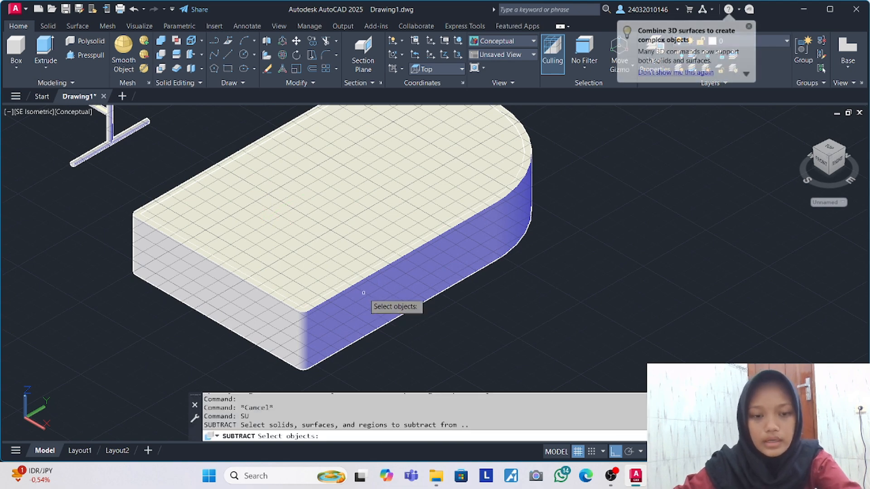
click(364, 298)
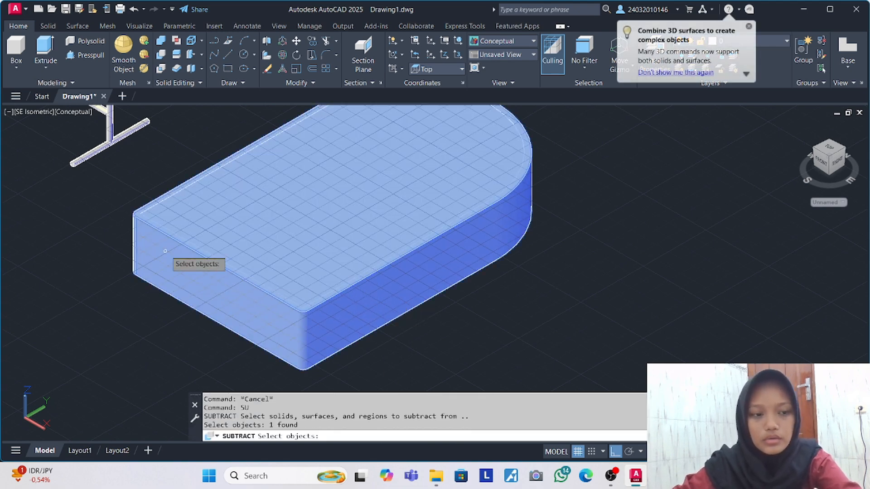
key(Return)
click(300, 269)
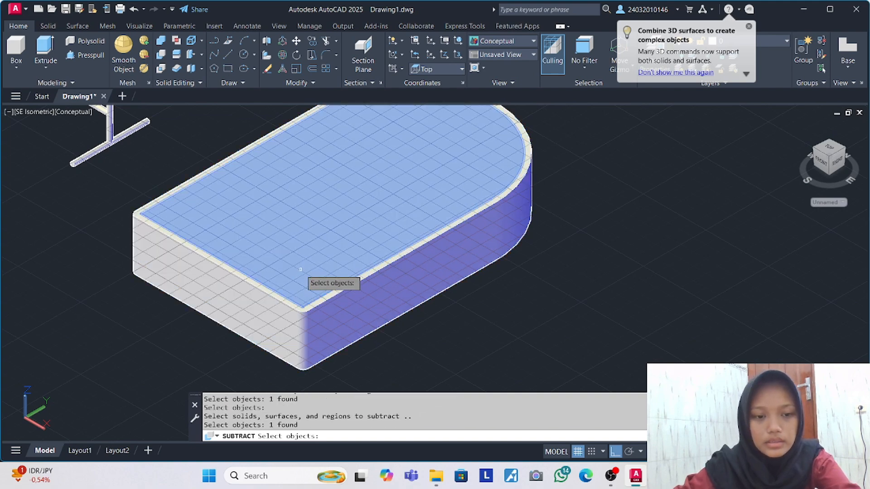
key(Return)
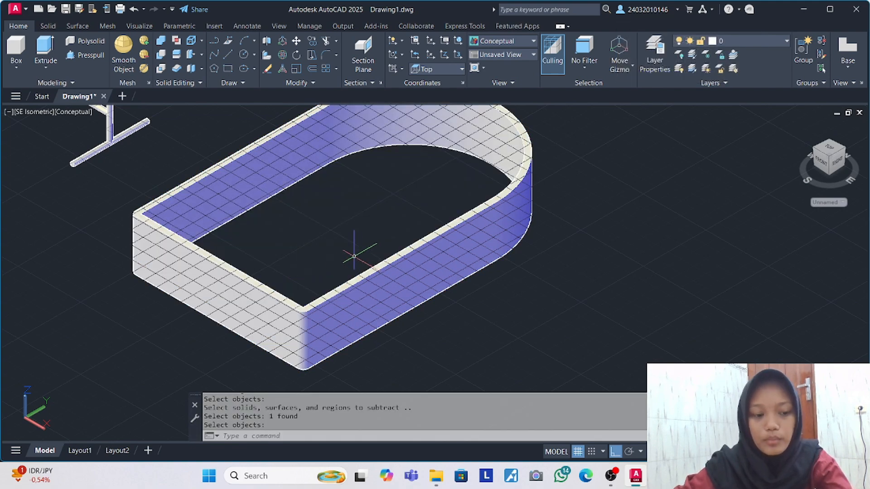
key(Escape)
scroll(340, 226, down, 5)
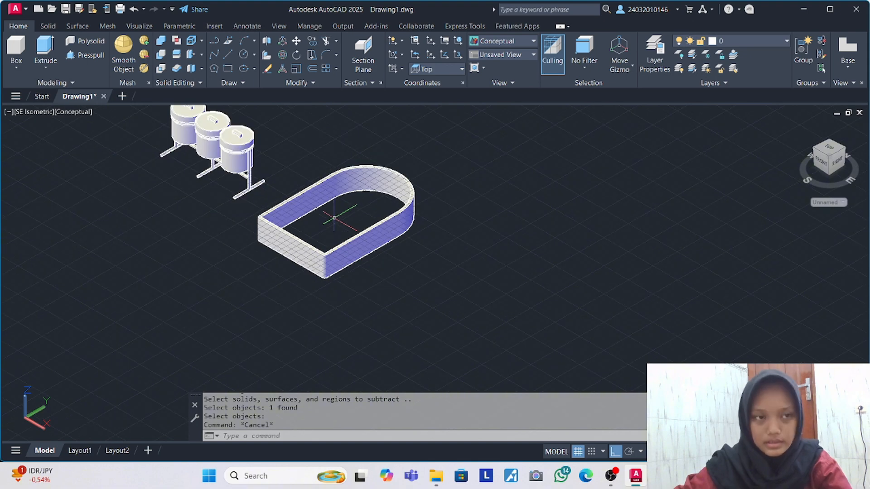
scroll(334, 196, up, 5)
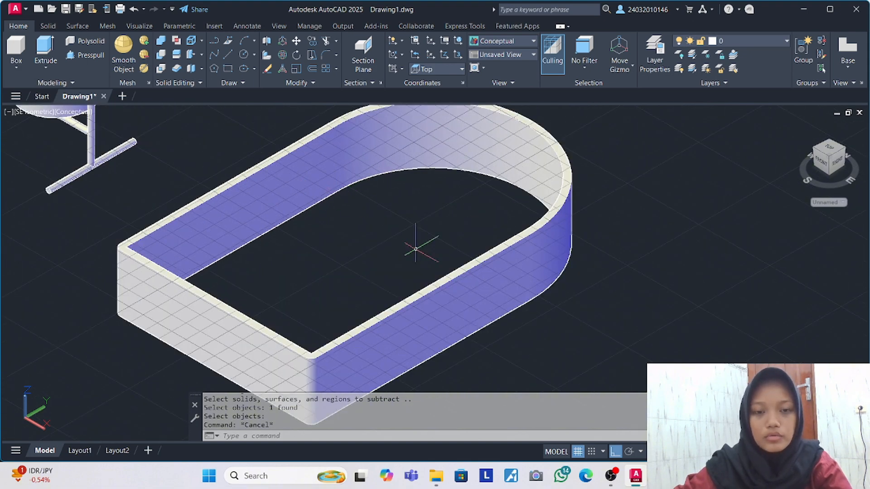
Check the Stand.jpeg reference photo and set the drawing to Top view with the 2D Wireframe visual style.
click(660, 476)
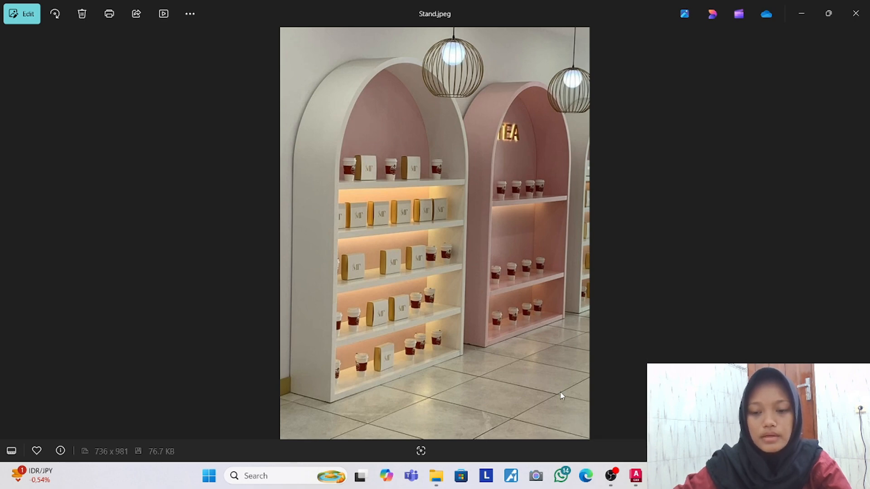
click(638, 476)
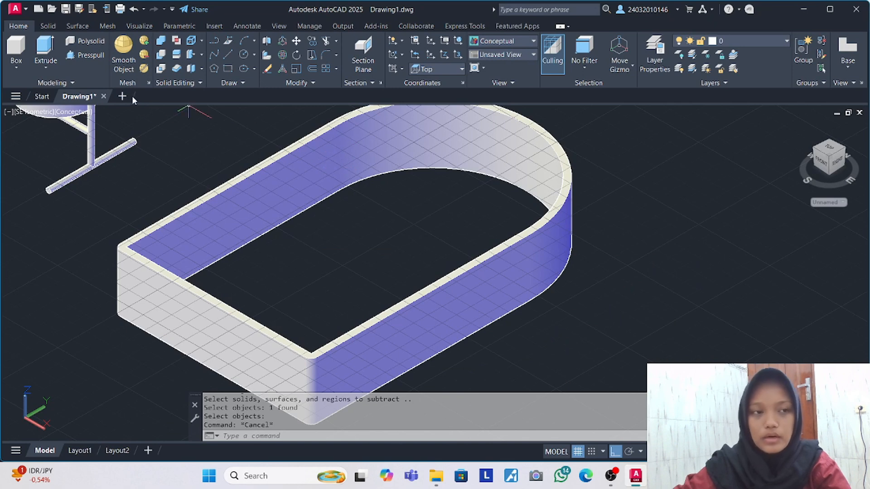
scroll(324, 241, down, 2)
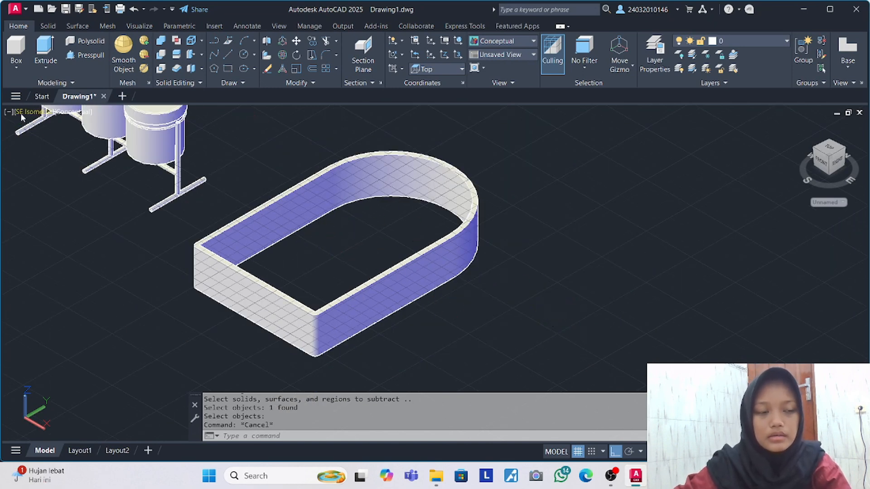
click(32, 111)
click(93, 137)
middle_drag(451, 291, 343, 135)
scroll(342, 251, up, 7)
middle_drag(342, 257, 318, 197)
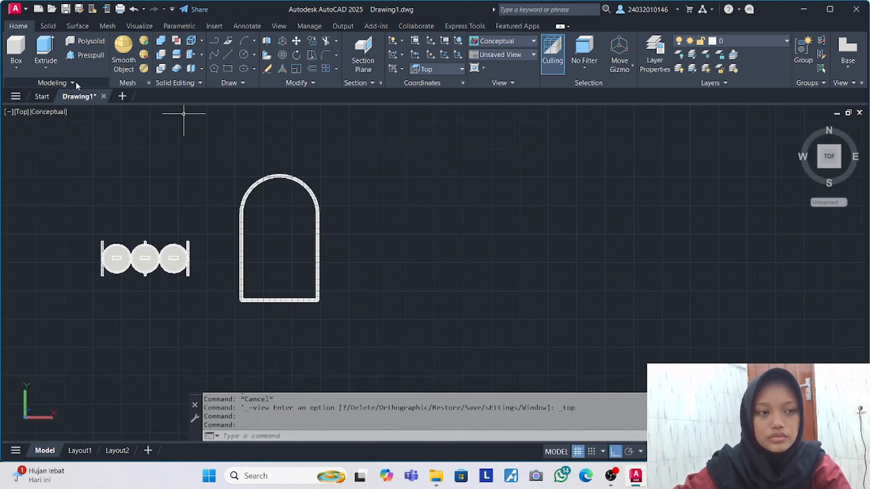
click(58, 112)
click(74, 143)
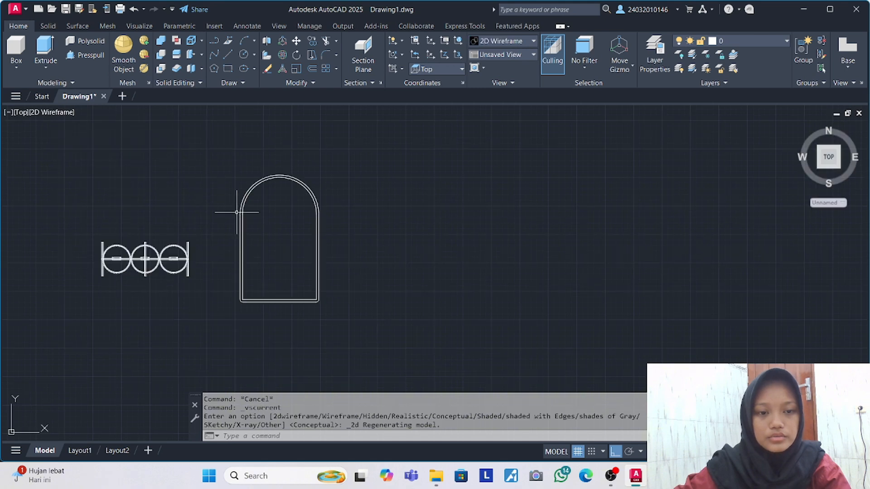
scroll(294, 198, up, 3)
click(307, 200)
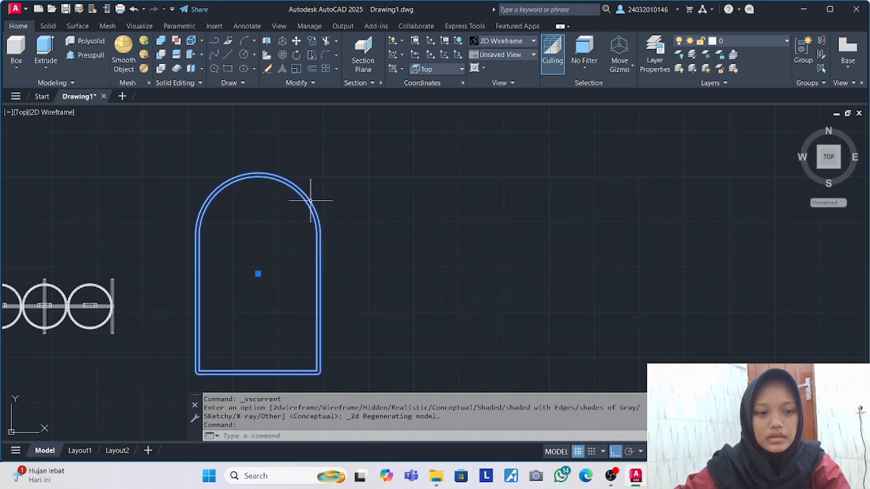
key(Escape)
Draw a rectangle 130 wide and 150 high in the empty space beside the arched shell.
scroll(355, 196, up, 5)
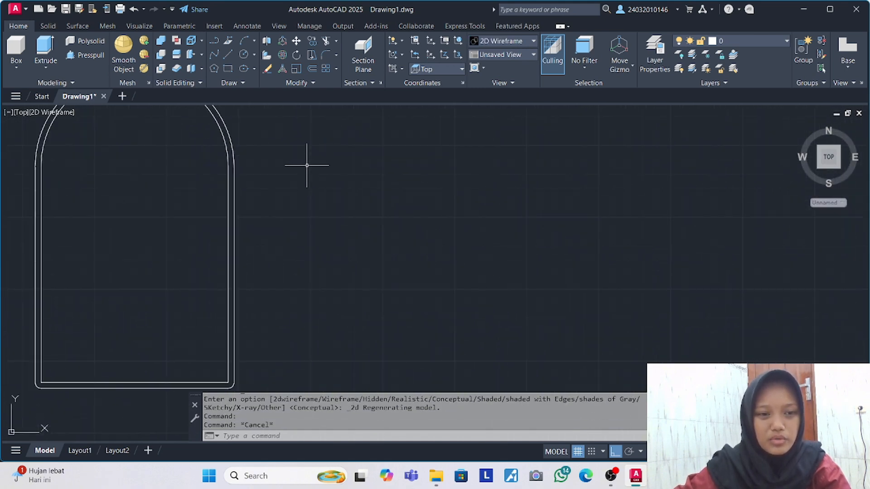
scroll(302, 167, down, 2)
click(228, 69)
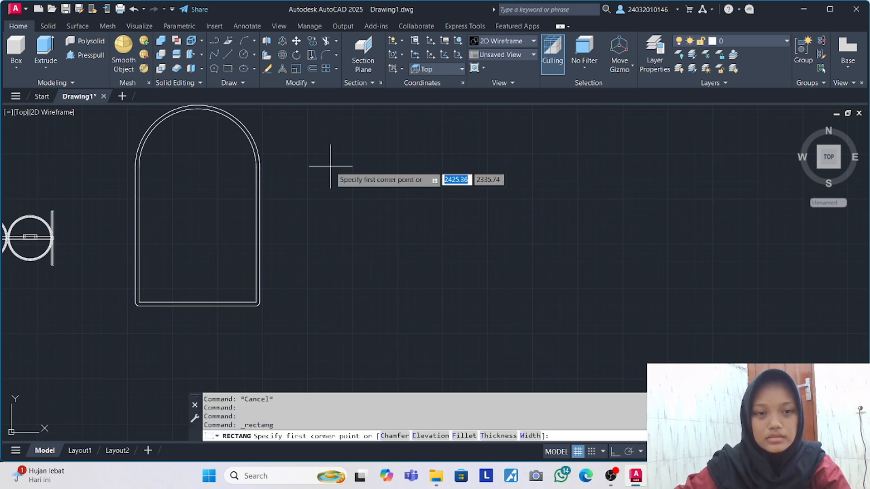
click(331, 166)
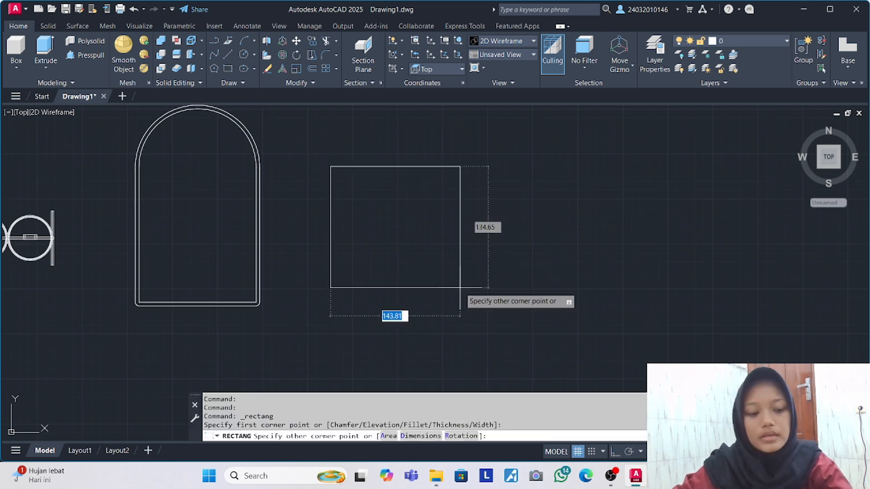
text(130)
key(Tab)
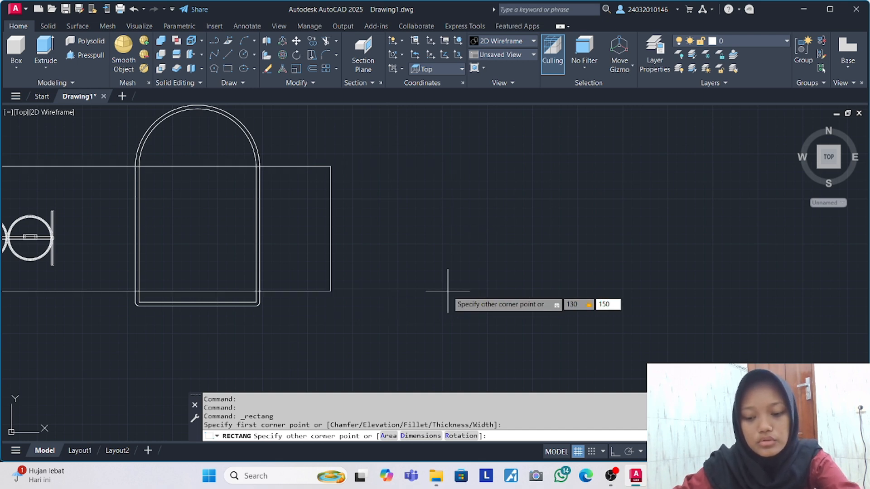
text(150)
key(Return)
Move the new rectangle straight down so it sits level beside the arched shell.
scroll(402, 218, down, 2)
click(379, 183)
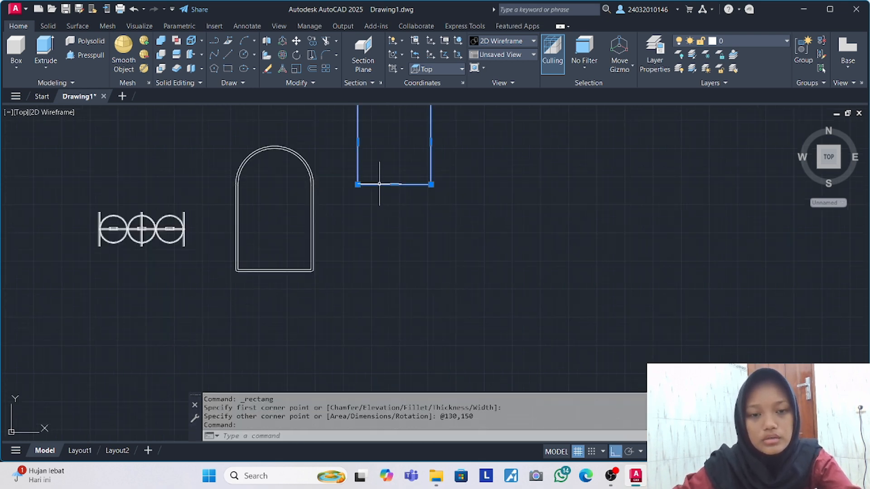
text(m)
key(Return)
click(381, 132)
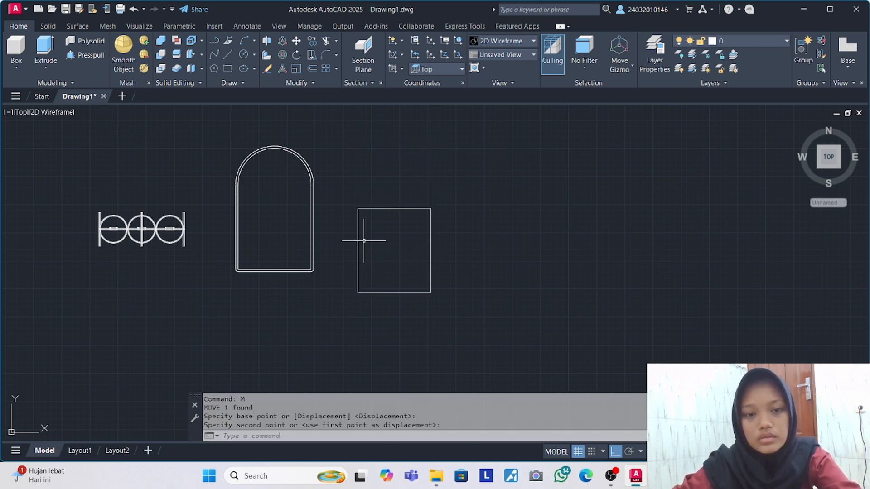
click(363, 241)
Draw a circular ellipse centred on the midpoint of the rectangle's upper edge, with both half-axes 65 to match its corners.
click(243, 69)
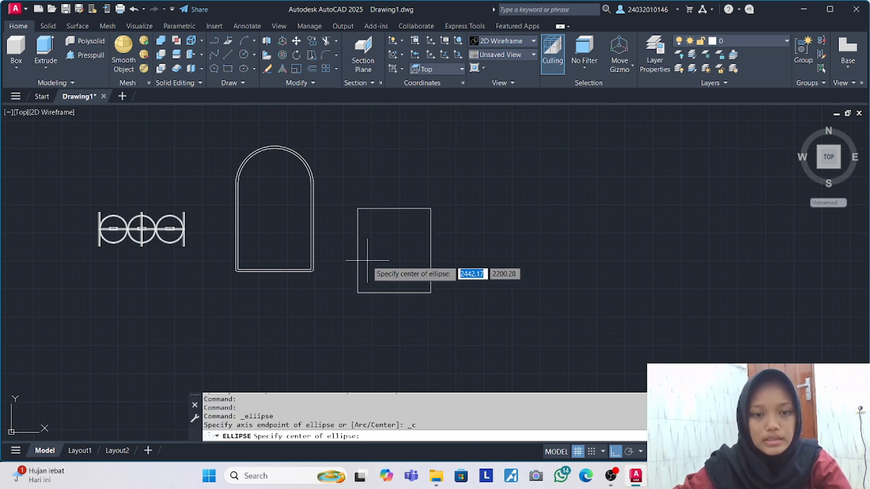
click(394, 208)
click(430, 208)
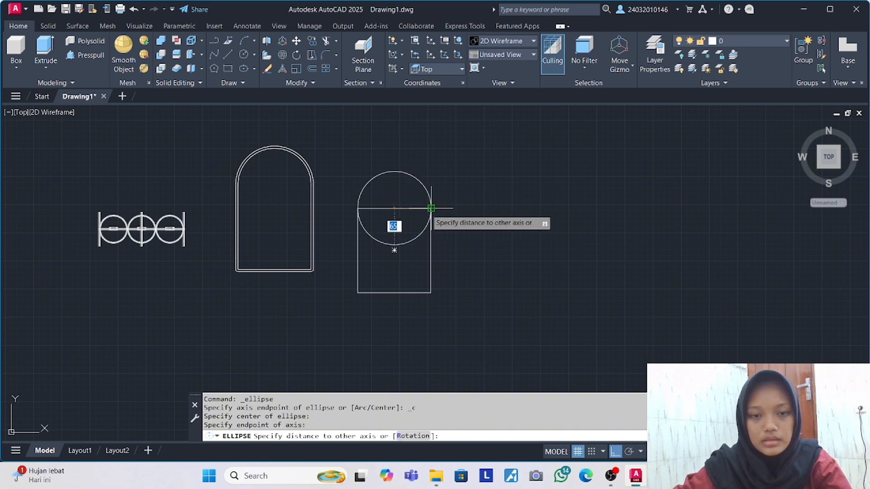
click(431, 208)
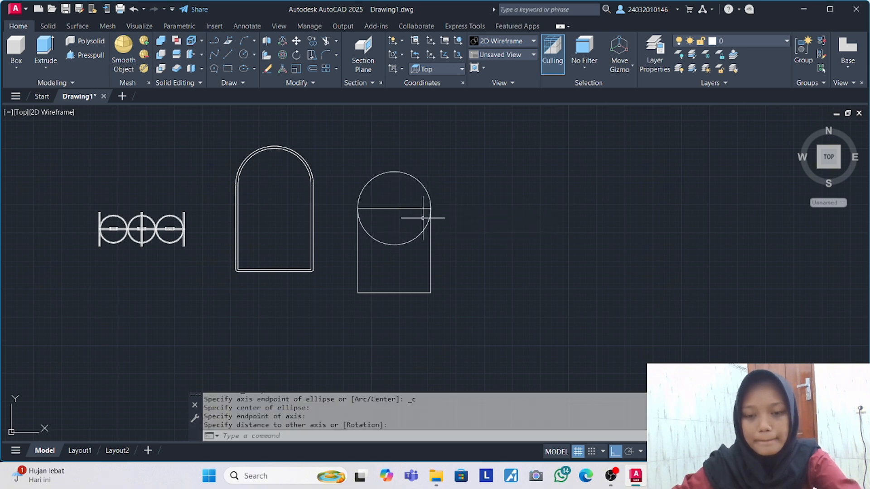
key(Return)
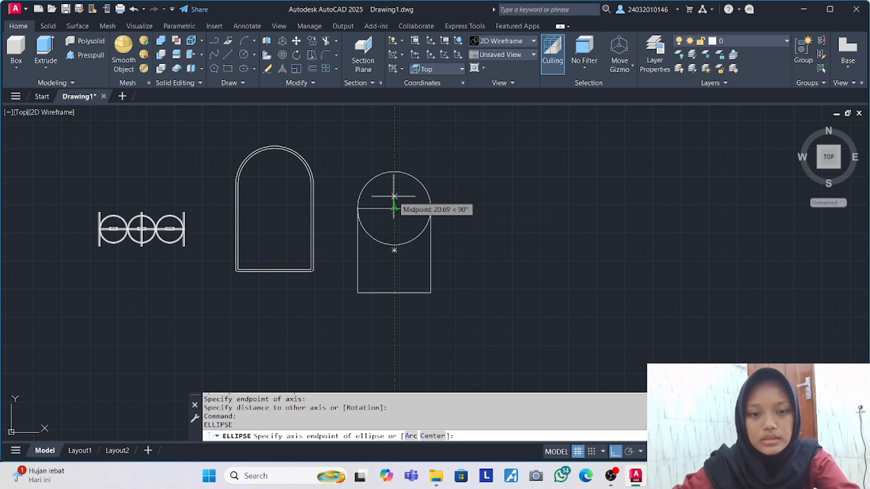
Trim the lower half of the ellipse and the rectangle's upper edge to leave a single arch outline.
click(326, 40)
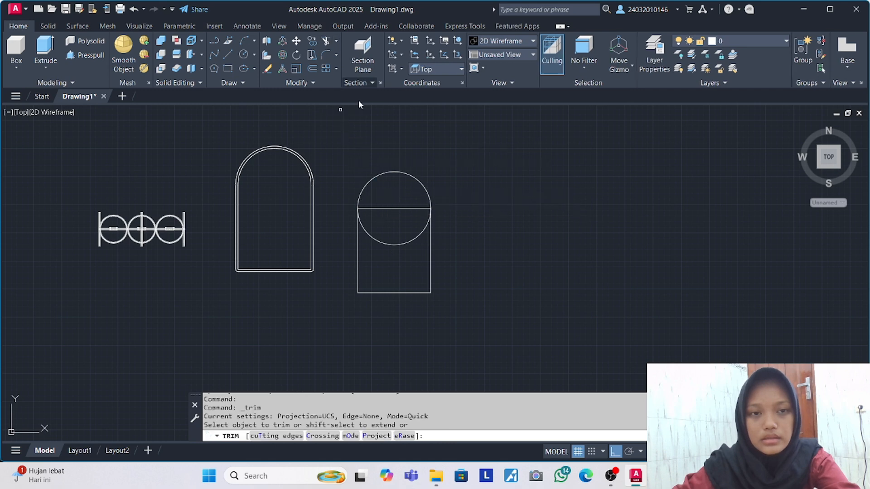
drag(388, 188, 396, 258)
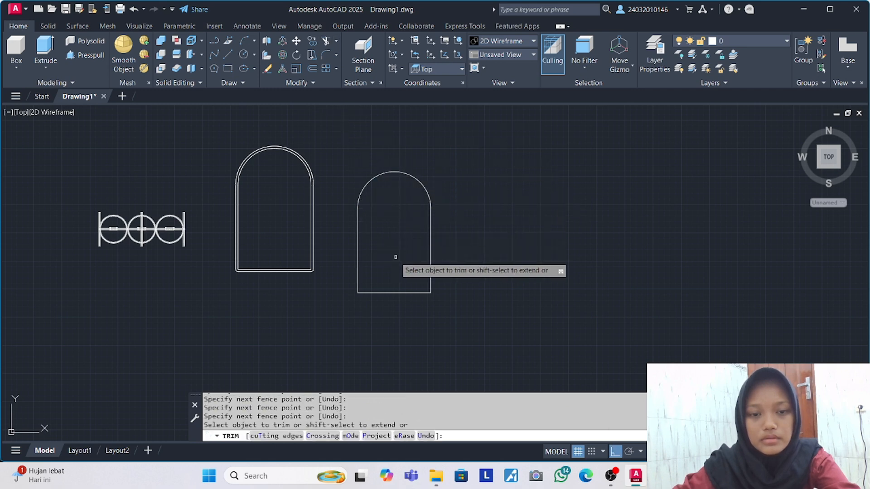
key(Return)
Join the half-ellipse and the remaining rectangle sides into one closed spline.
scroll(388, 219, up, 3)
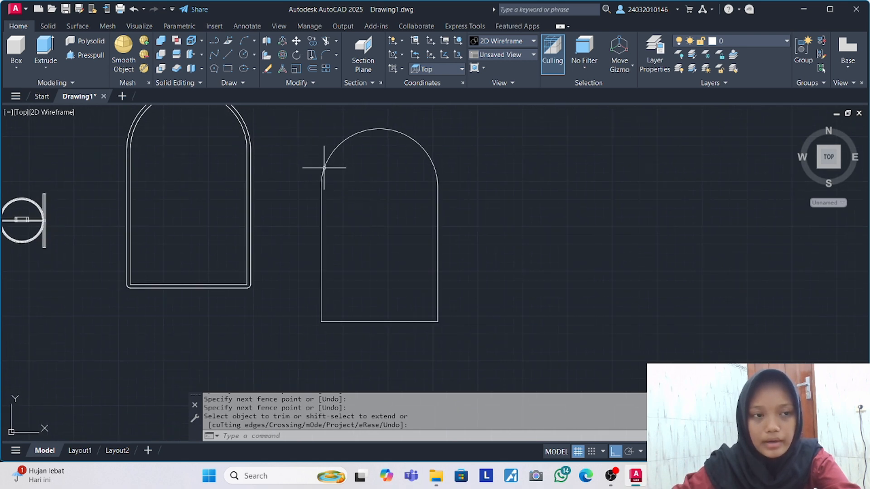
click(291, 121)
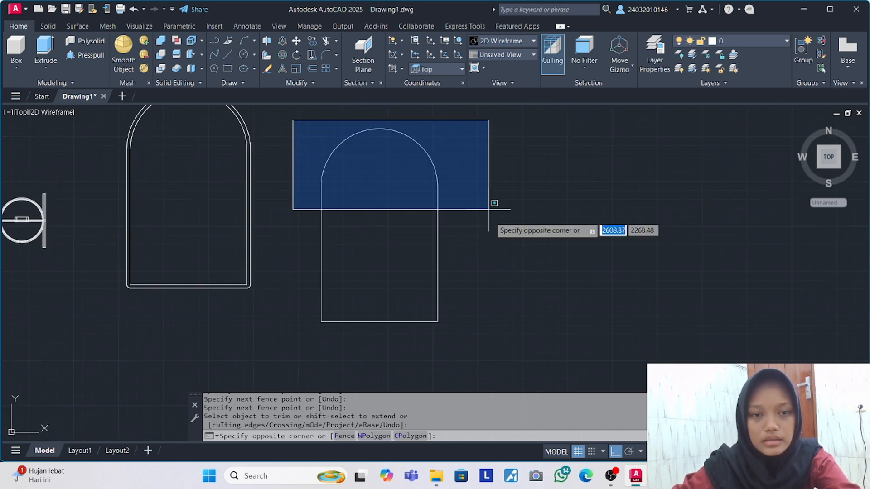
click(497, 335)
text(JOIN)
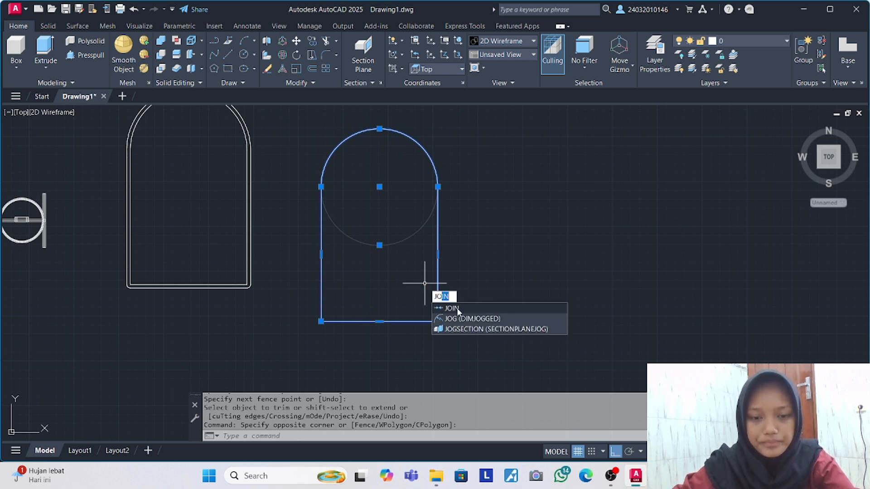
click(452, 309)
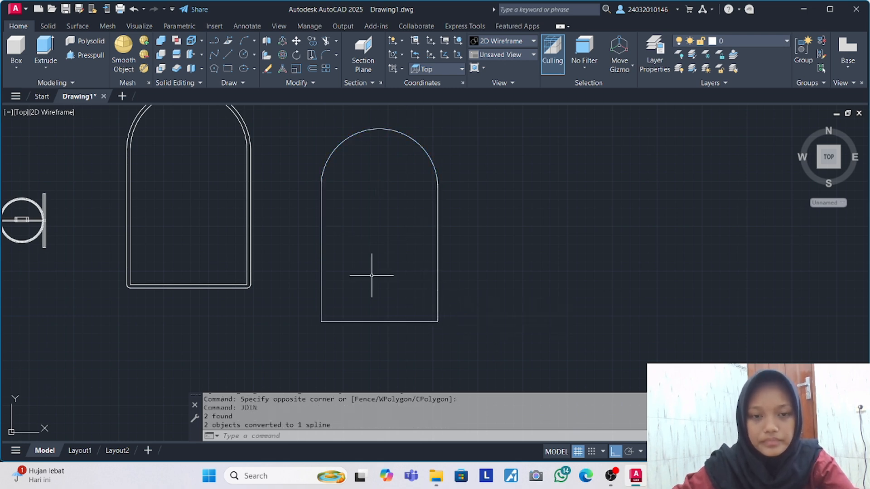
Switch to the SE Isometric view and extrude the joined arch outline upward by 4 as a solid.
click(21, 113)
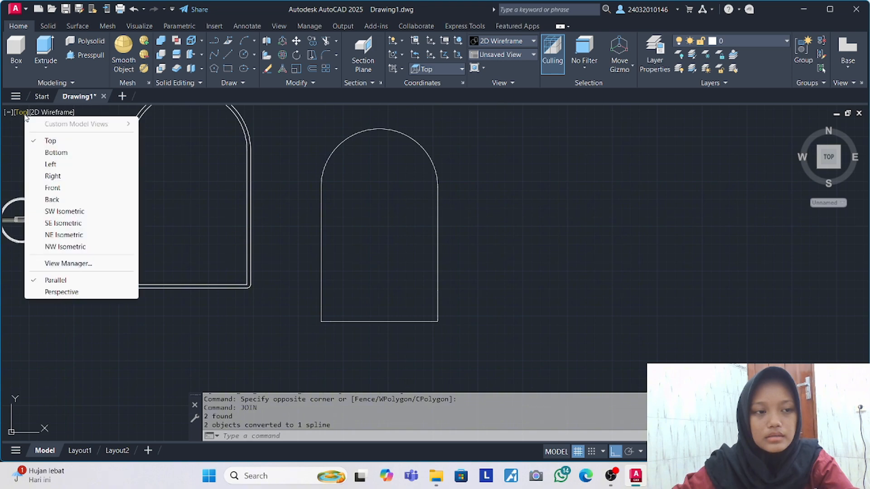
click(63, 223)
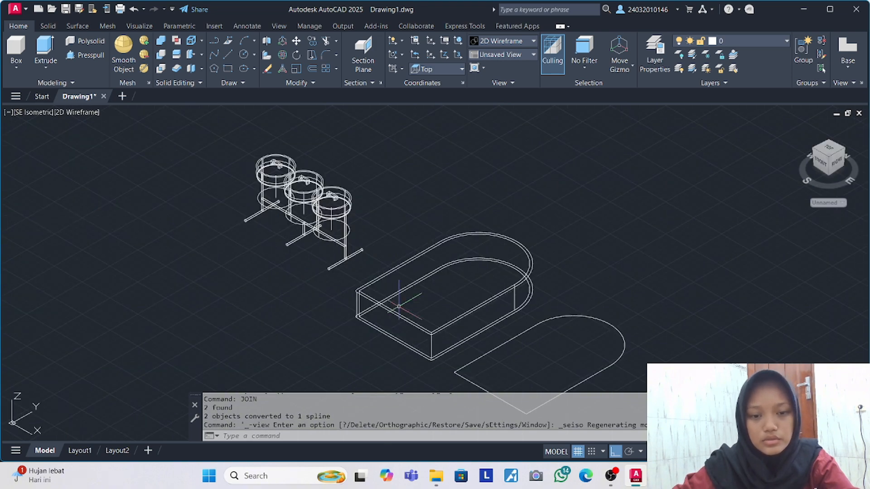
scroll(426, 297, up, 5)
middle_drag(460, 298, 426, 266)
click(410, 217)
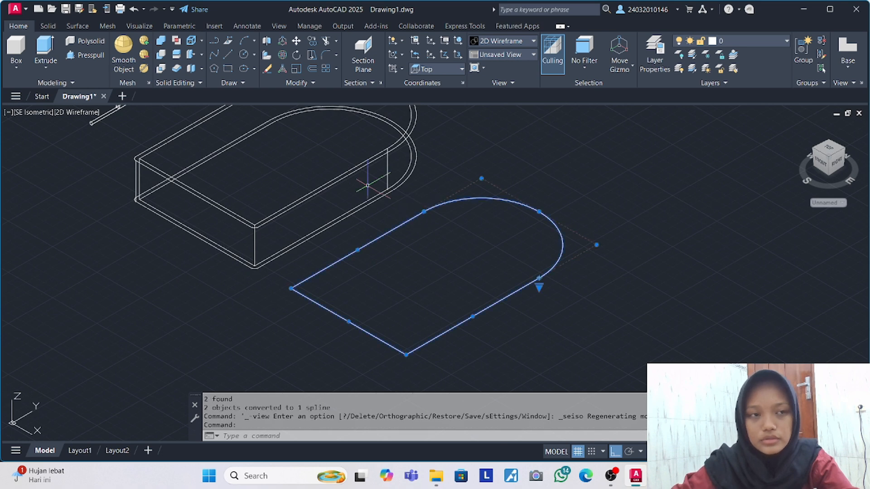
click(46, 48)
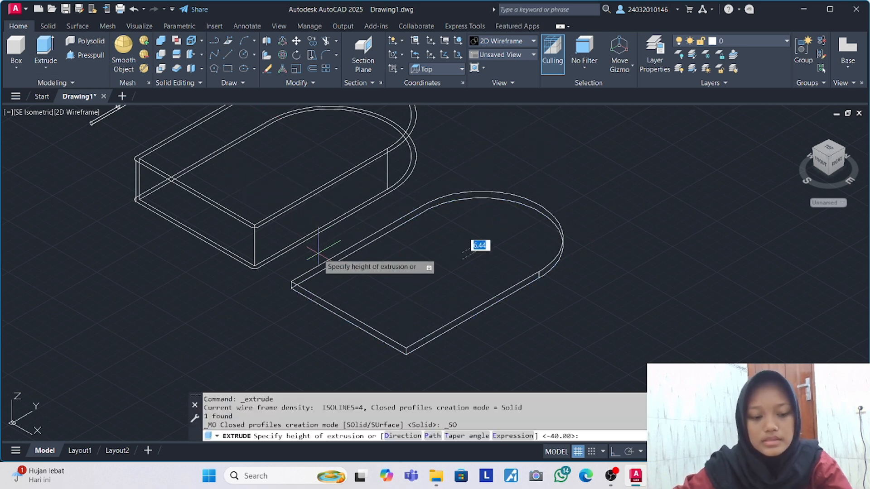
text(4)
key(Return)
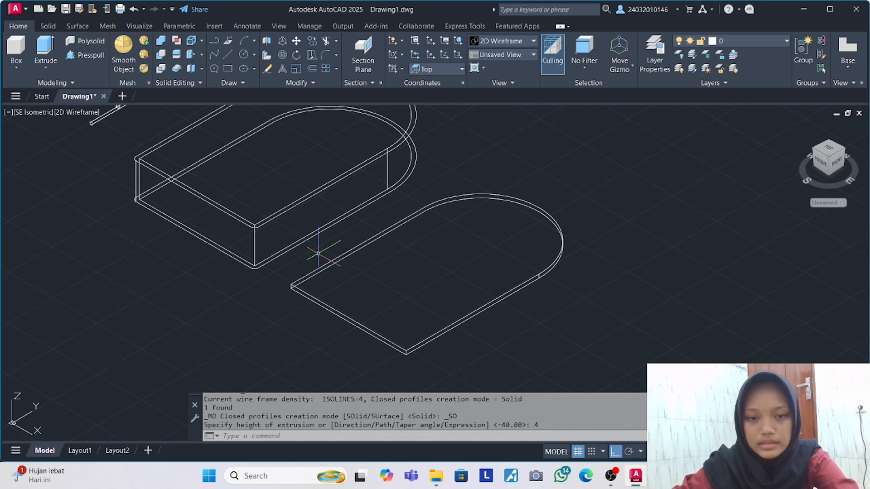
click(347, 257)
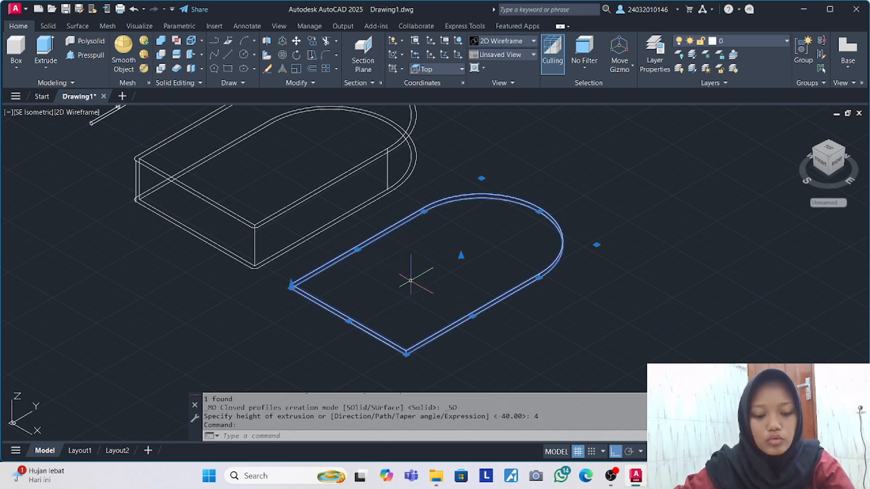
text(m)
key(Return)
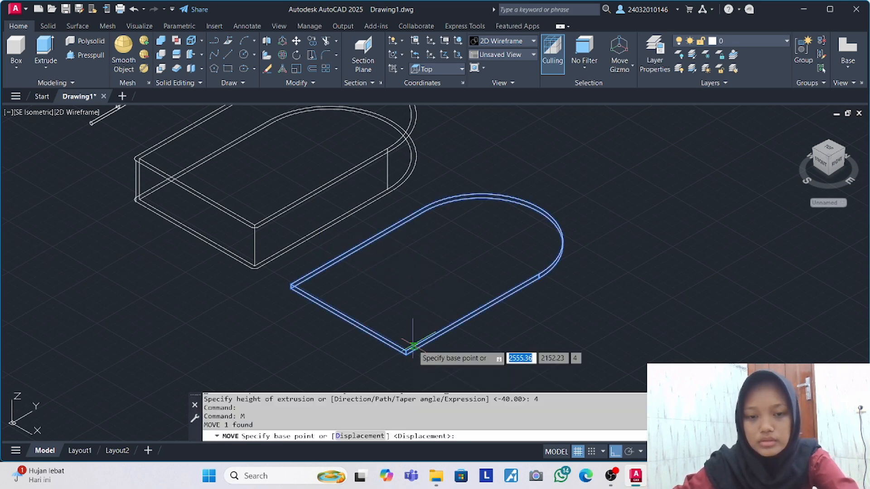
scroll(407, 351, up, 4)
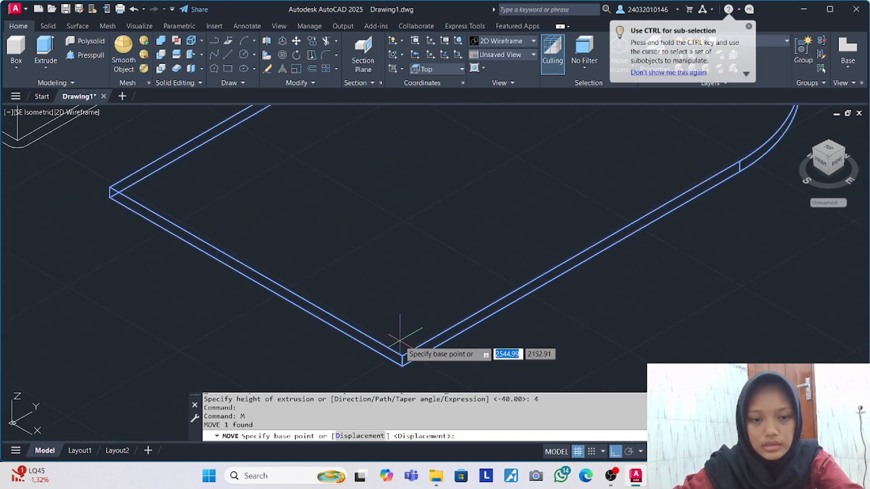
click(404, 354)
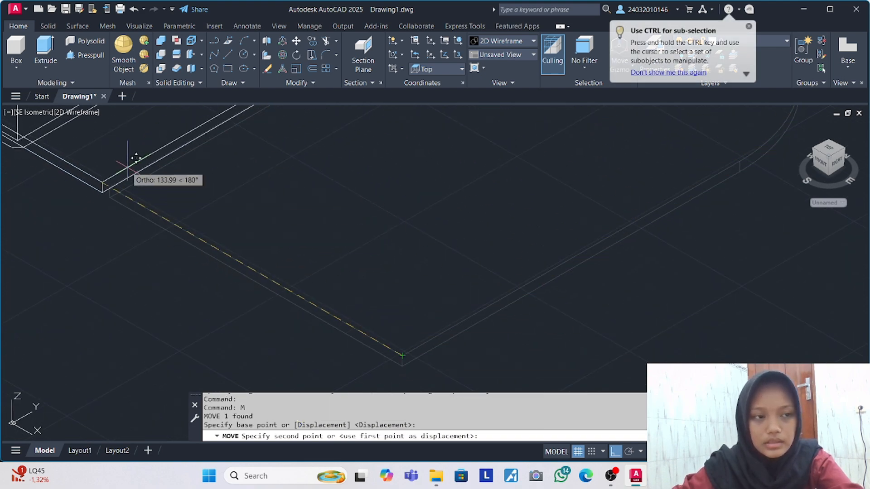
middle_drag(132, 168, 256, 213)
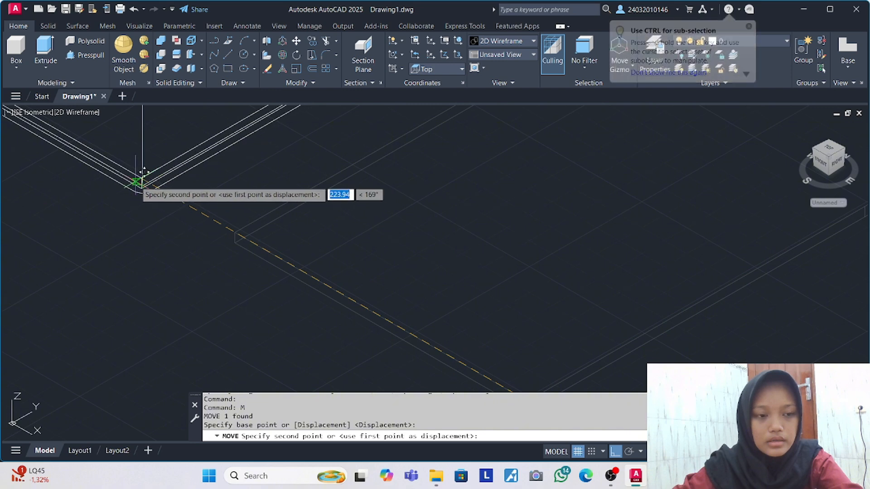
key(Escape)
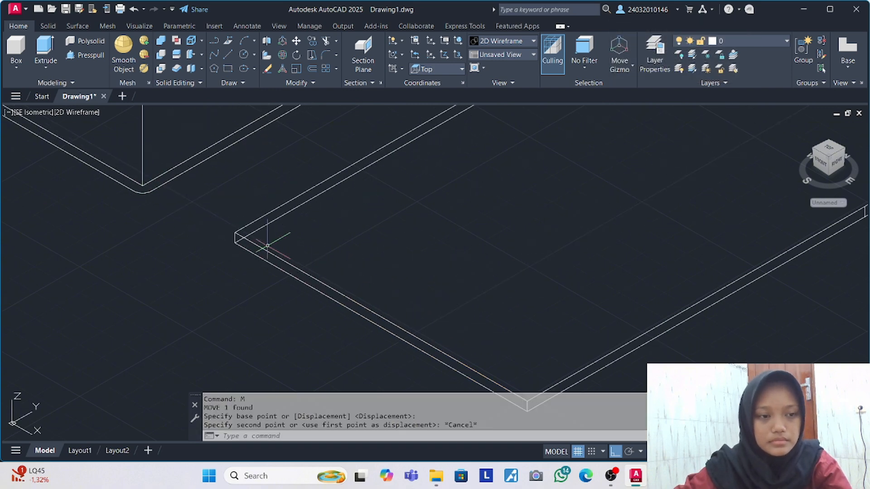
scroll(262, 240, down, 4)
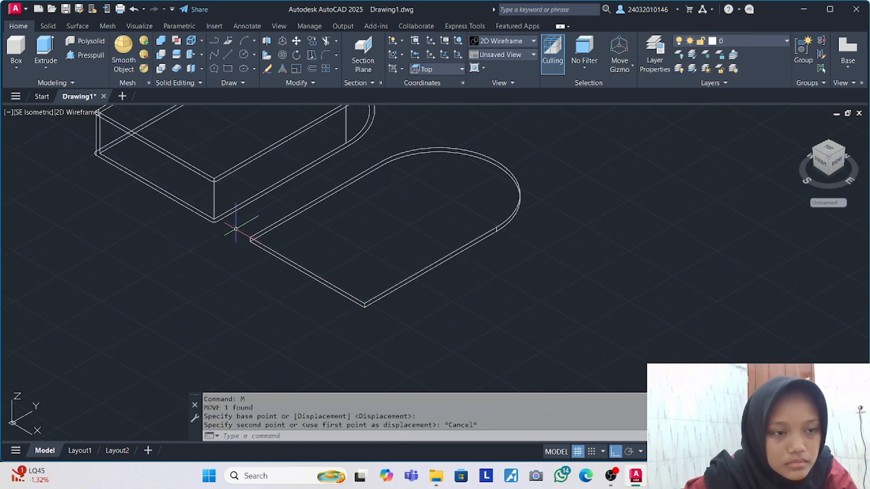
Move the arched panel from its lower front corner onto the matching bottom corner endpoint of the hollow arched shell.
click(353, 297)
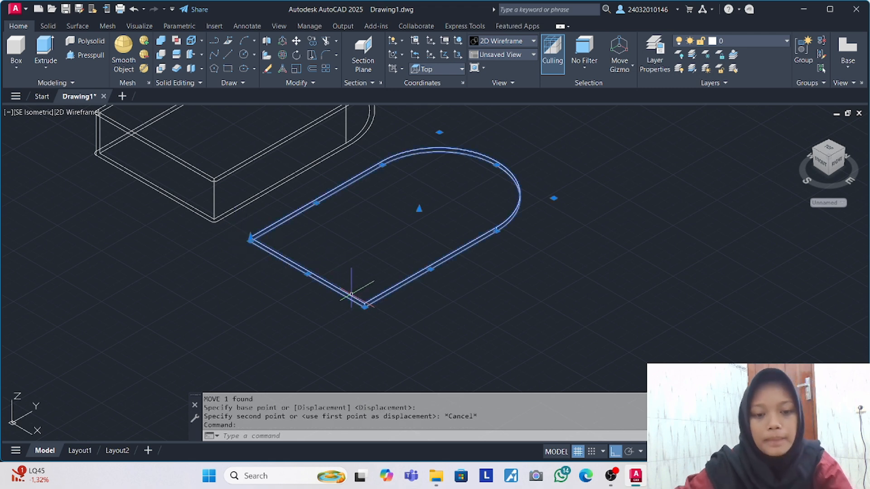
text(m)
key(Return)
scroll(355, 301, up, 5)
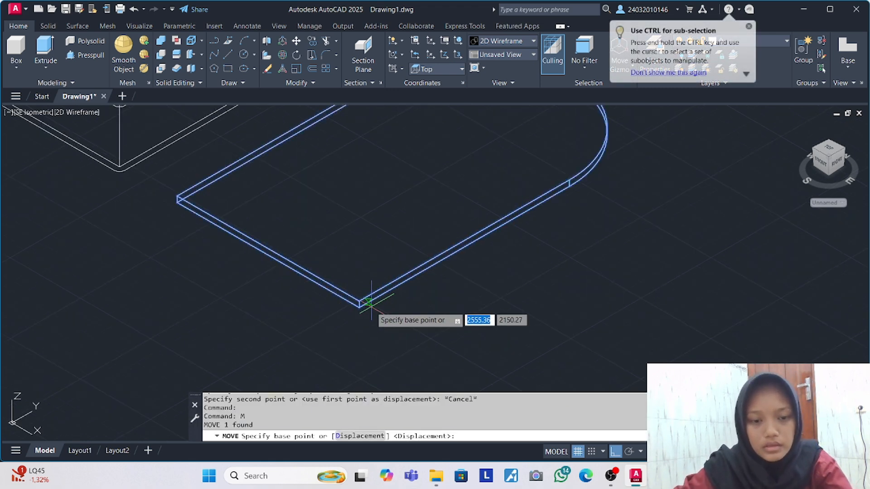
click(337, 309)
scroll(204, 207, down, 5)
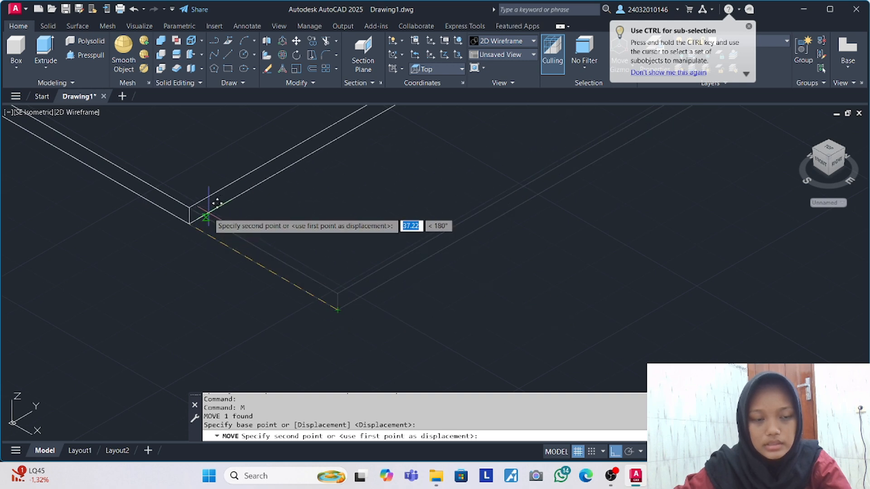
mouse_move(155, 188)
middle_down()
mouse_move(121, 167)
mouse_move(155, 182)
middle_up()
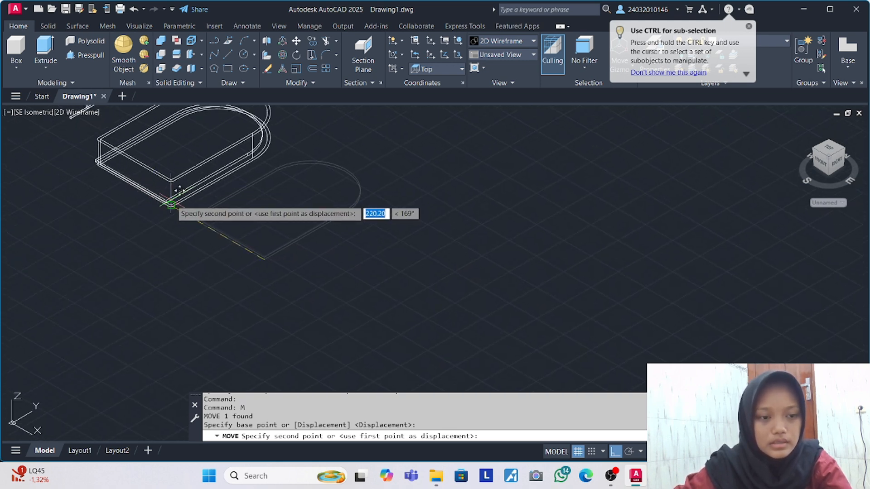
scroll(174, 190, up, 5)
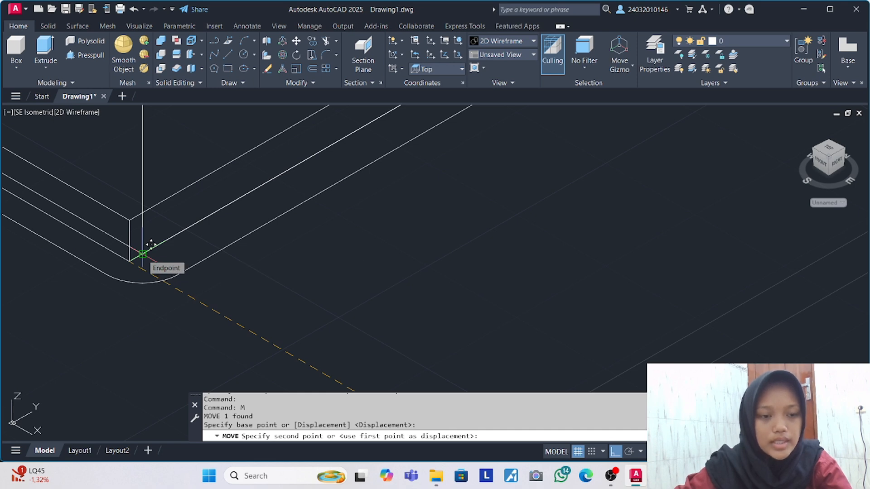
click(150, 246)
scroll(169, 213, down, 5)
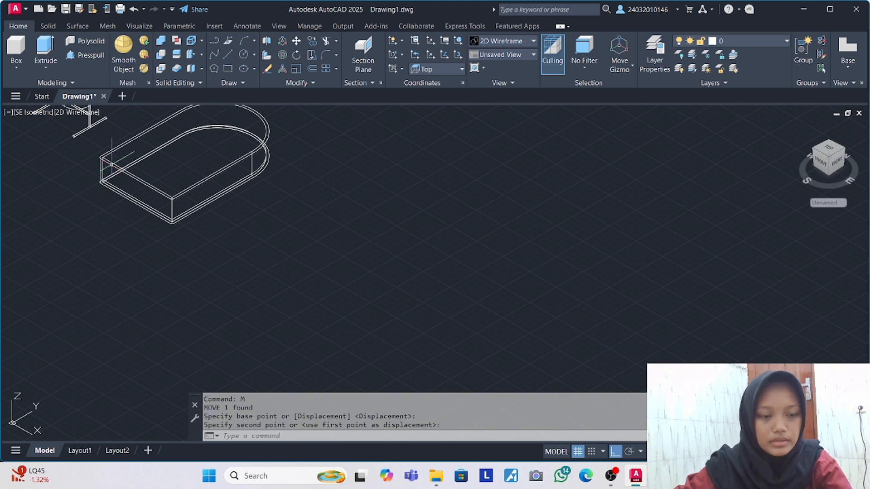
Display the model in the Realistic visual style and change it to Conceptual.
scroll(129, 183, down, 2)
middle_drag(129, 183, 186, 259)
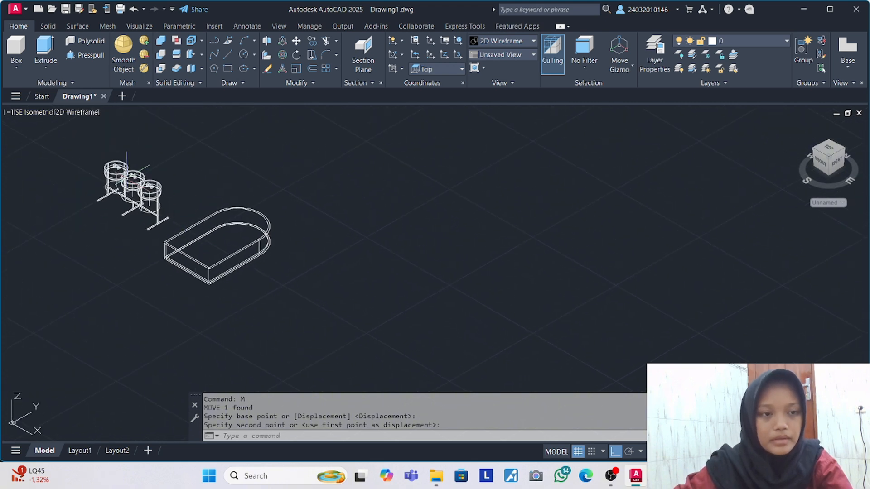
click(77, 113)
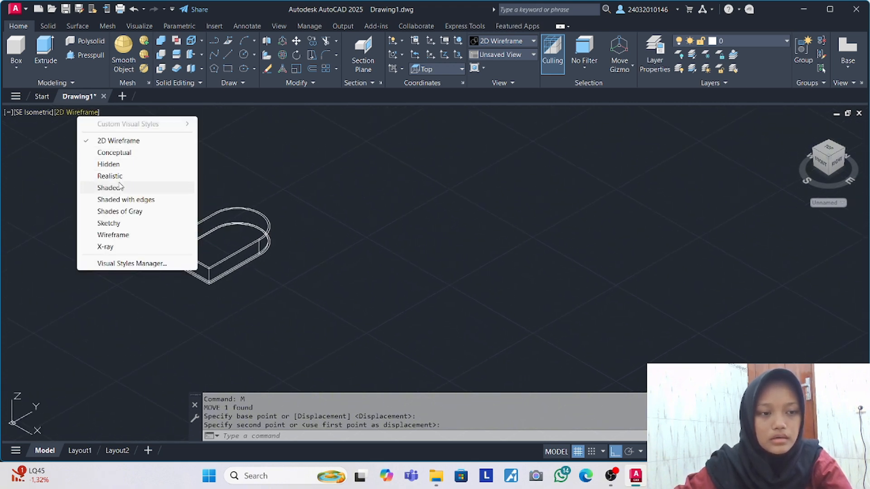
click(116, 176)
scroll(266, 201, up, 4)
scroll(279, 186, up, 1)
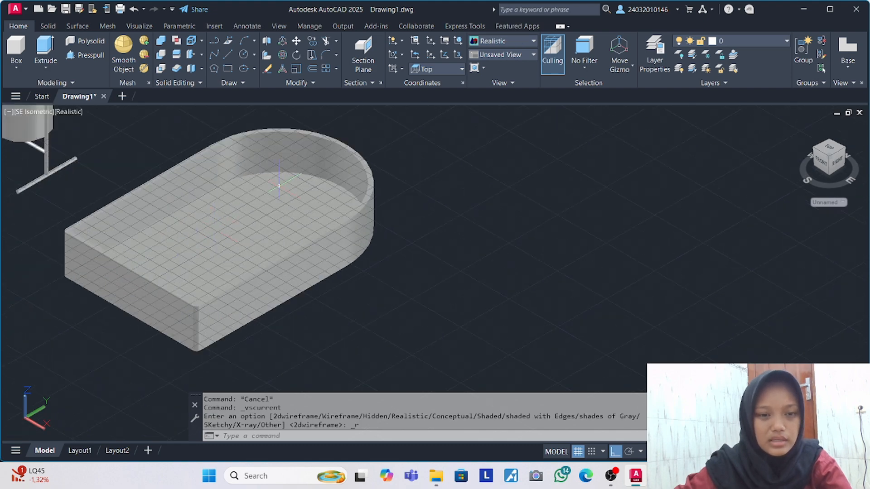
click(68, 111)
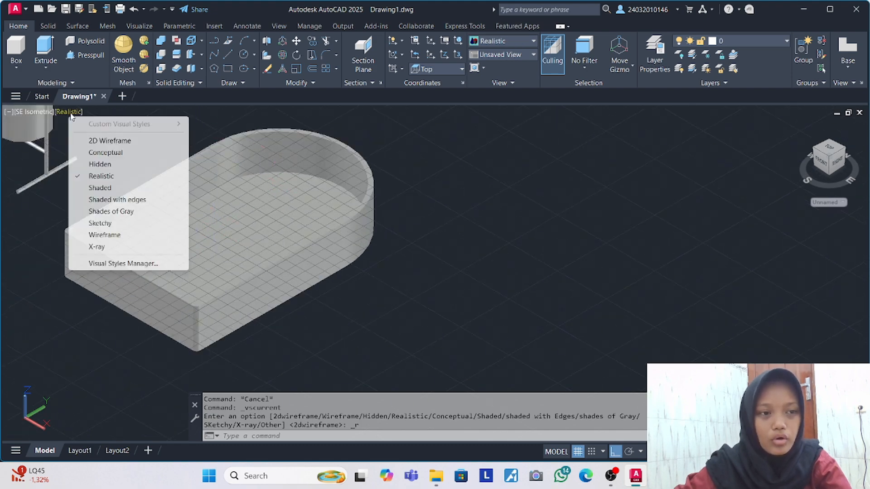
click(109, 153)
Orbit around the arched stand to inspect the fit of its back panel from below and above.
text(o)
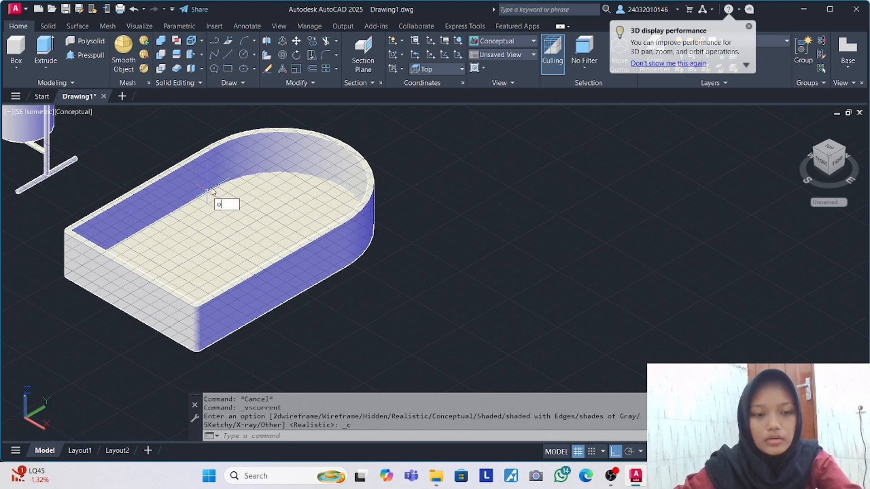
click(233, 224)
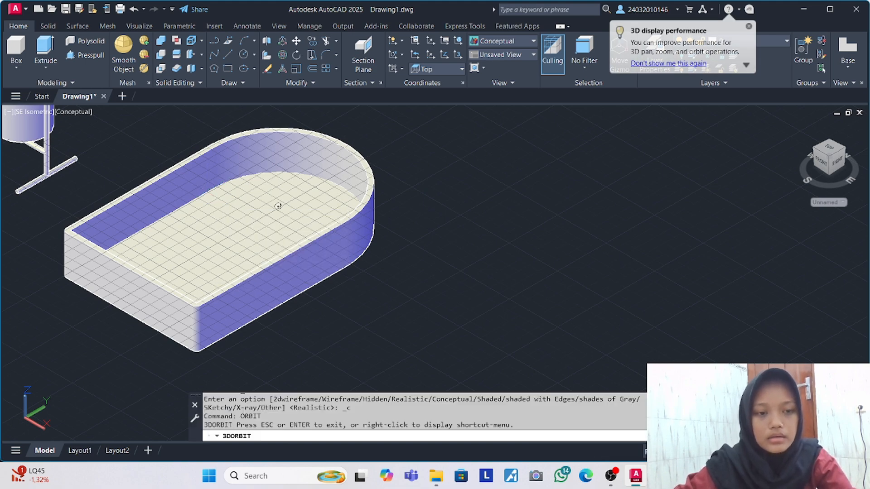
drag(278, 208, 245, 84)
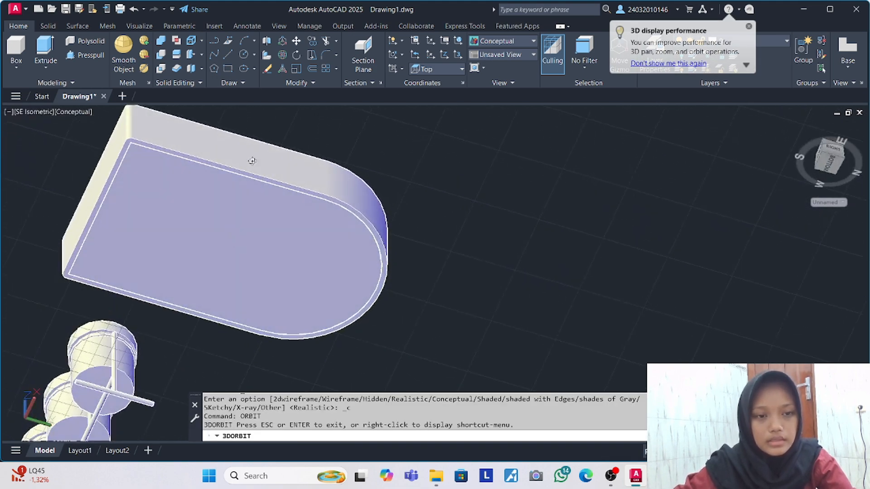
drag(255, 176, 370, 363)
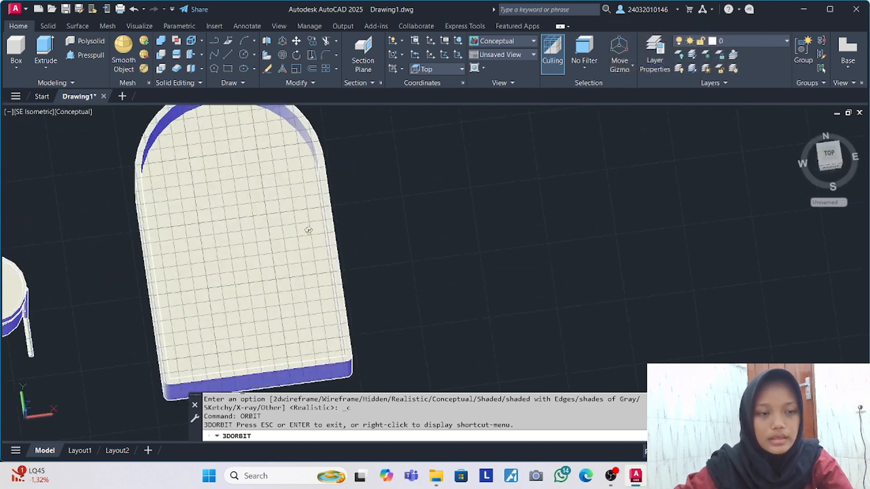
drag(323, 246, 311, 237)
key(Escape)
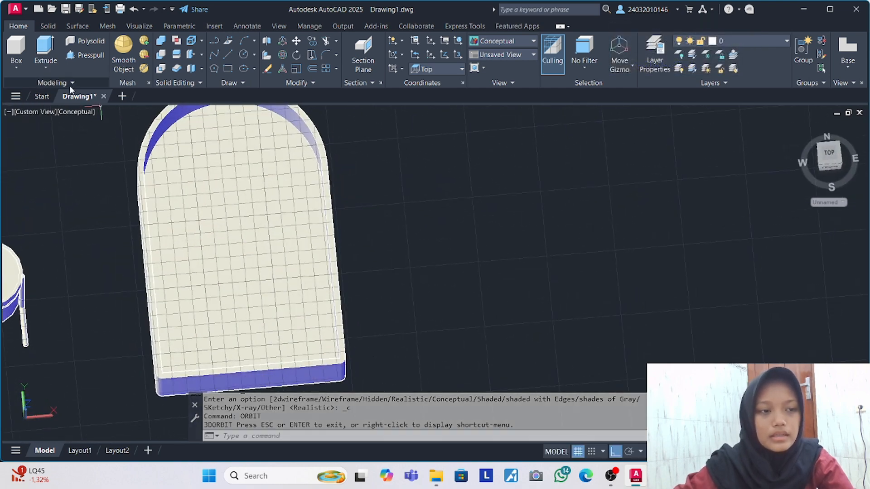
Return to the Top view with free drawing space beside the arched stand.
click(53, 110)
click(73, 141)
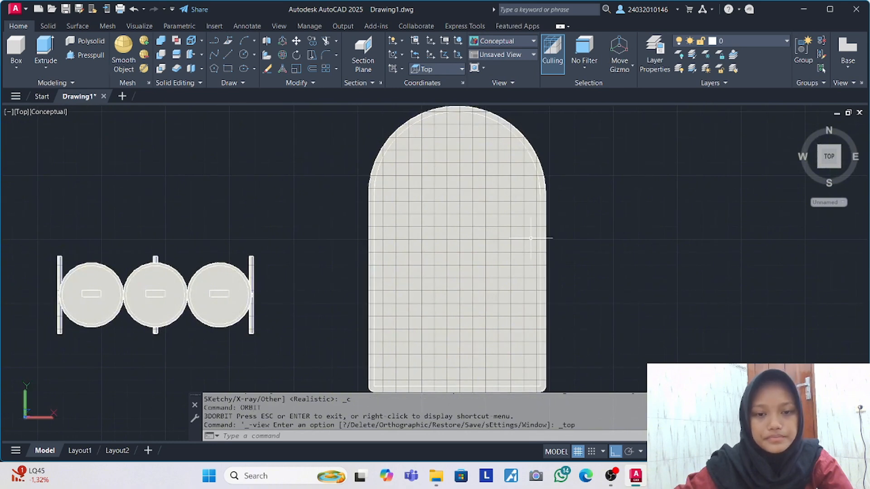
middle_drag(456, 227, 309, 204)
scroll(517, 201, down, 2)
middle_drag(516, 195, 405, 210)
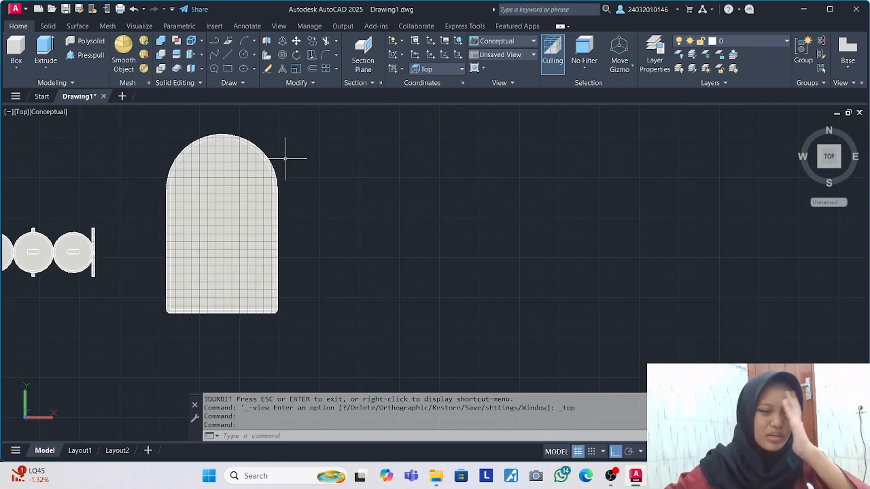
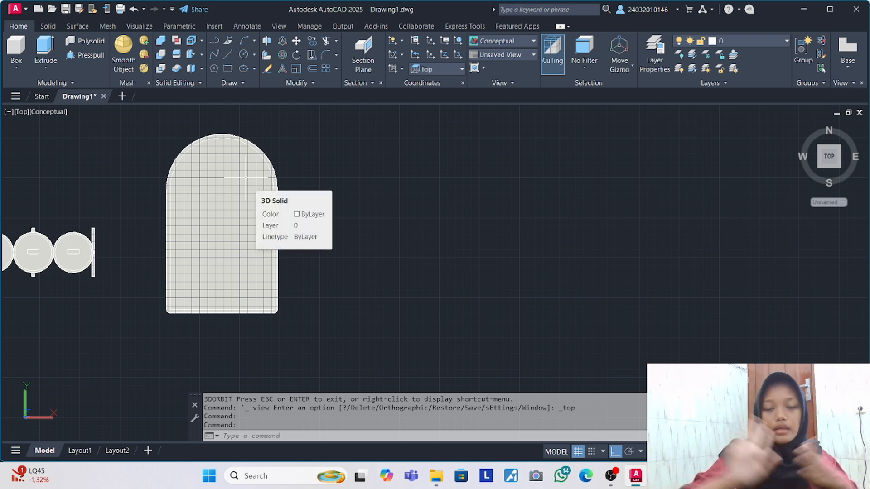
click(227, 55)
click(348, 194)
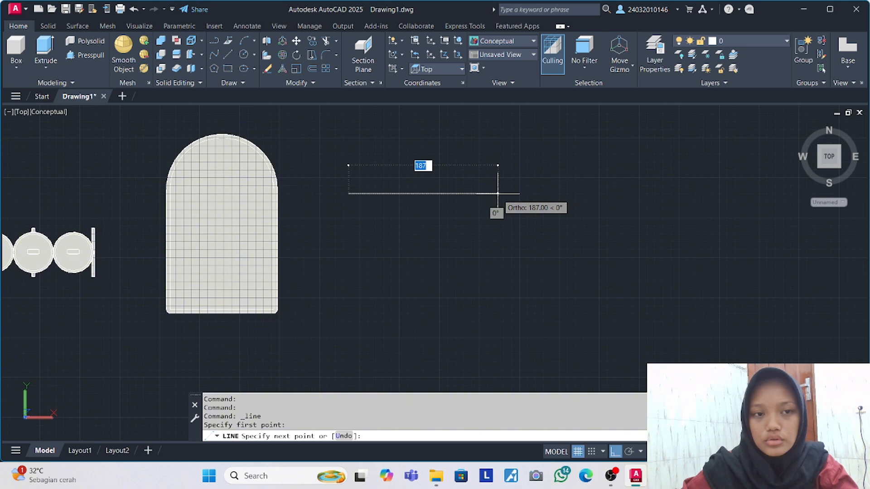
key(Escape)
Draw a 130 by 4 rectangle beside the arched stand and check the shelves in the Stand.jpeg reference photo.
click(228, 68)
click(338, 169)
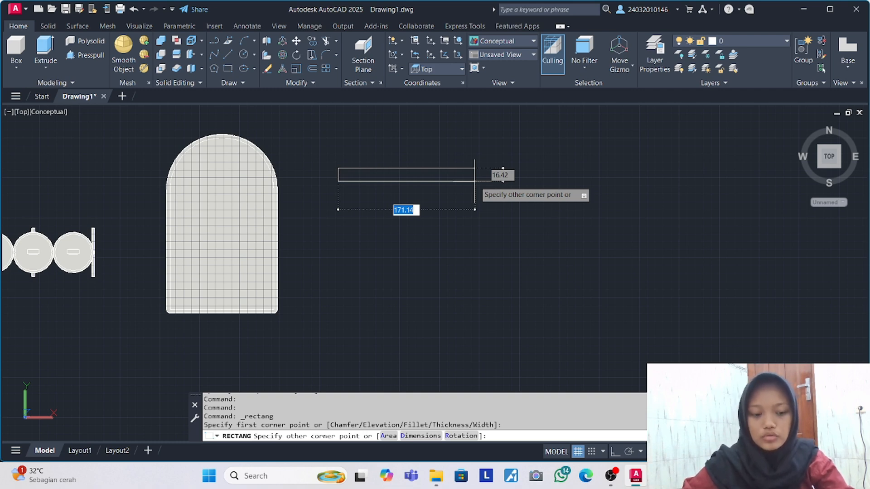
text(130)
key(Tab)
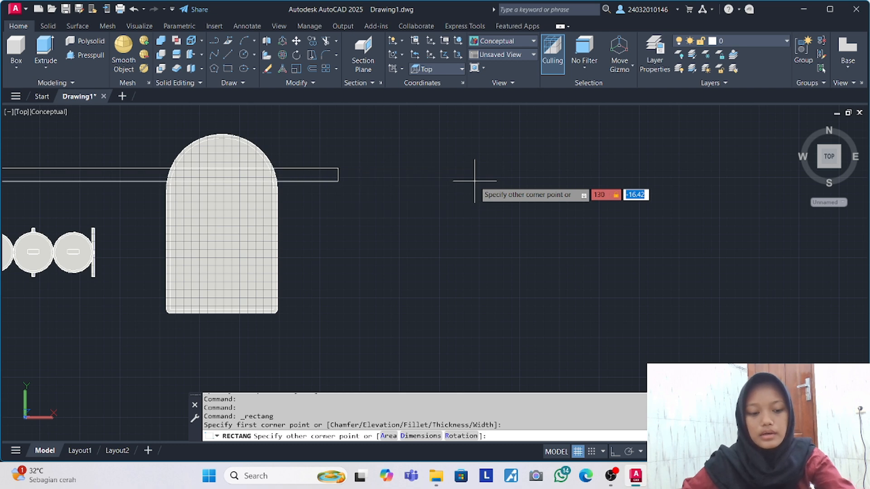
text(4)
key(Return)
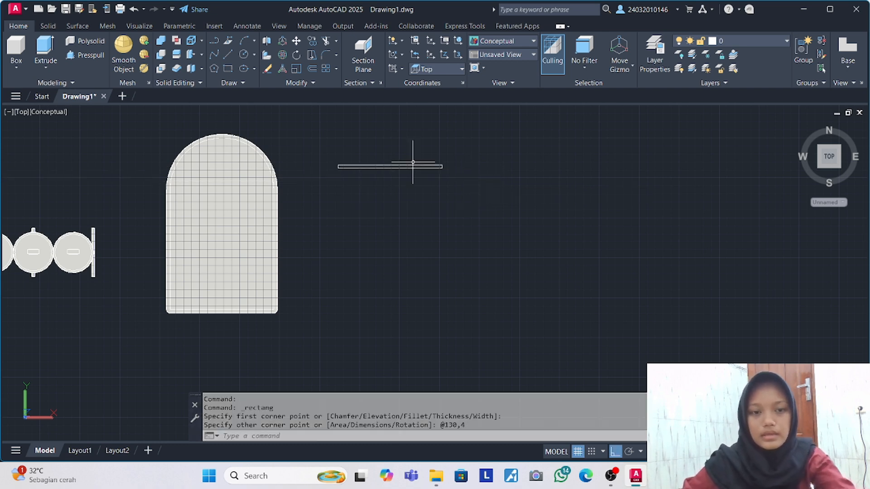
scroll(193, 245, up, 2)
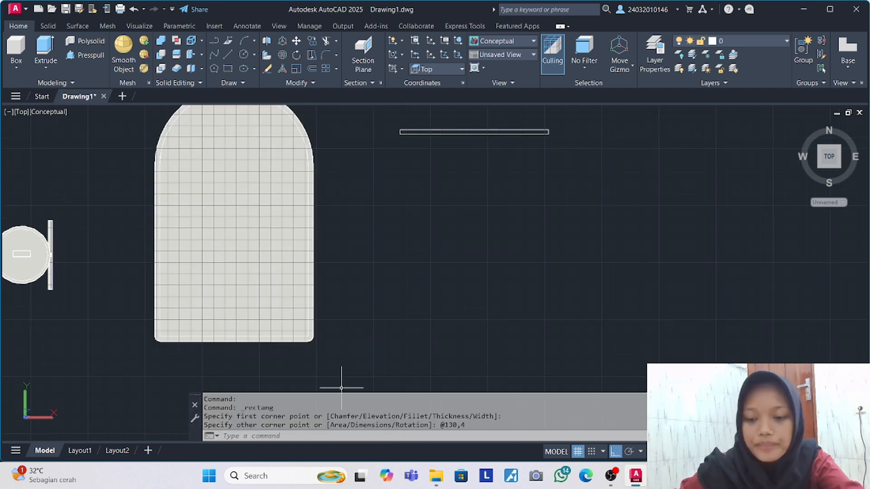
click(661, 476)
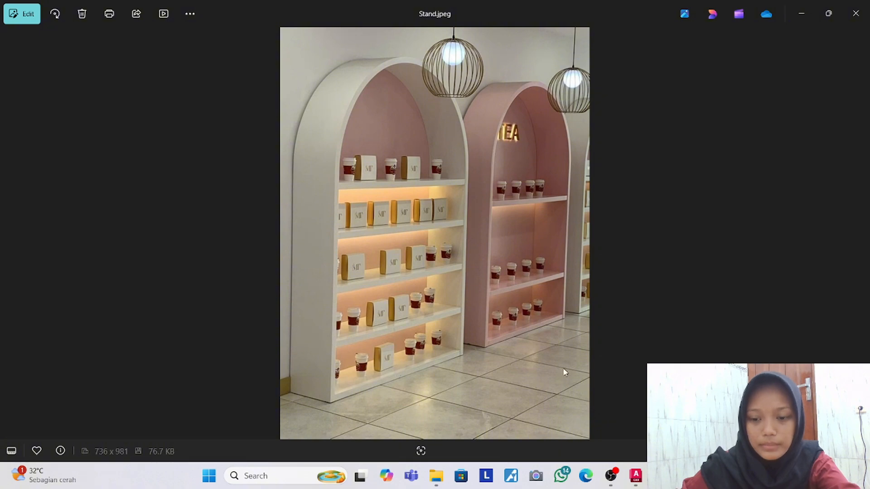
key(alt+Tab)
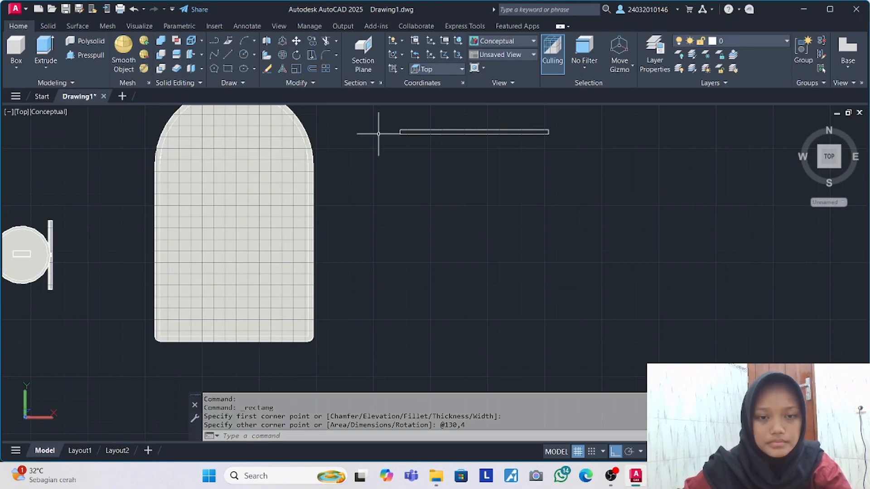
Show the model in SE Isometric view and extrude the 130 by 4 rectangle beside the arched stand to a height of 36.
click(21, 112)
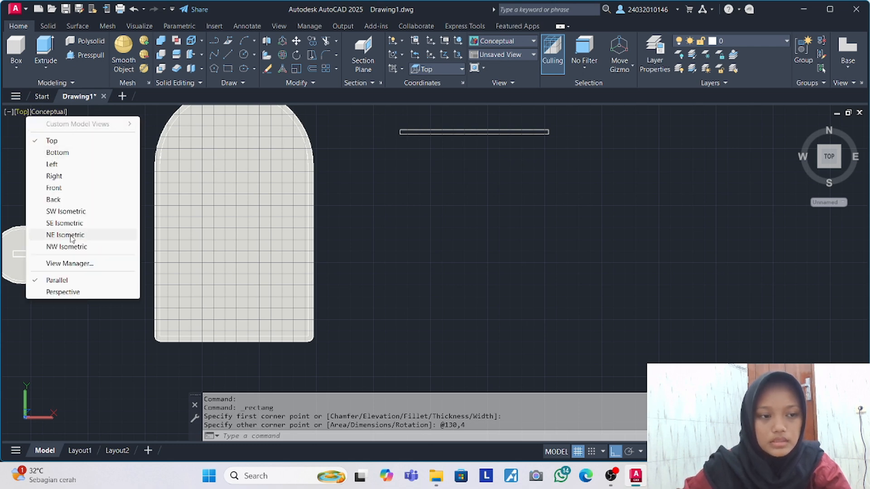
click(64, 223)
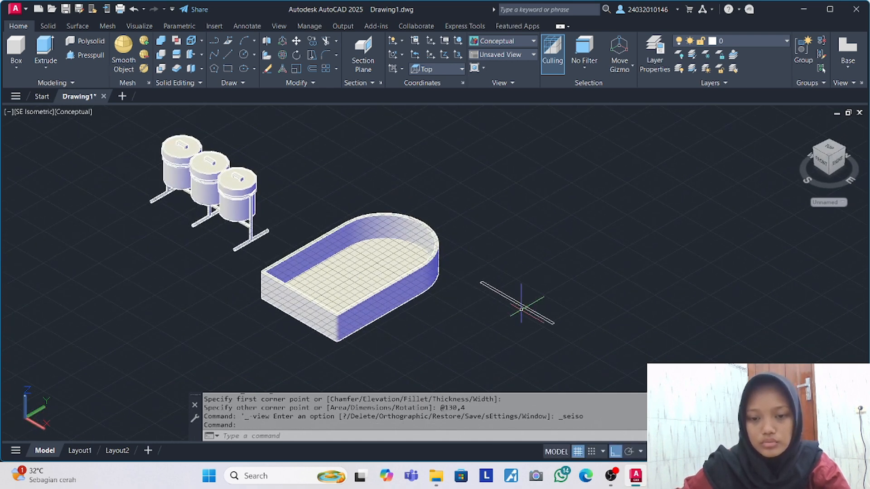
click(521, 308)
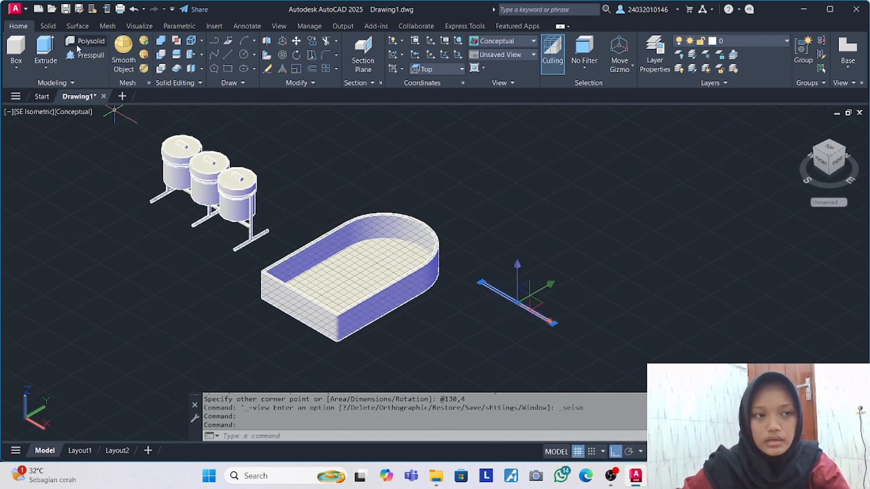
click(46, 48)
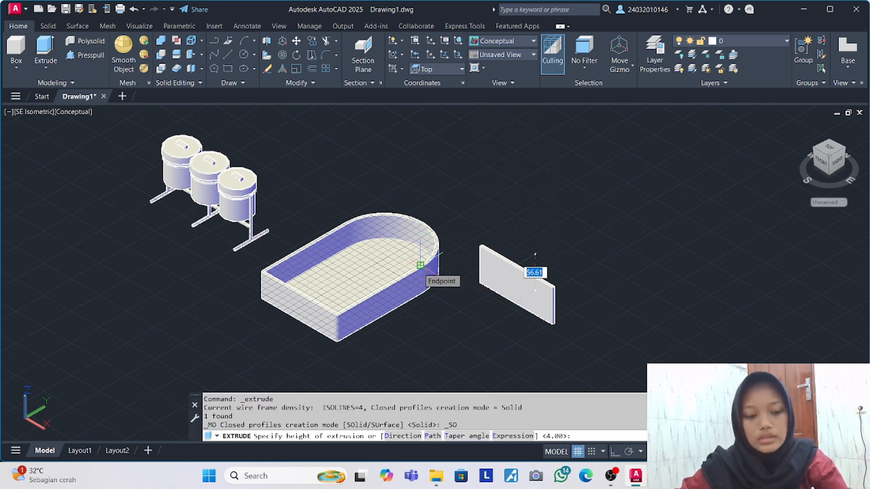
text(36)
key(Return)
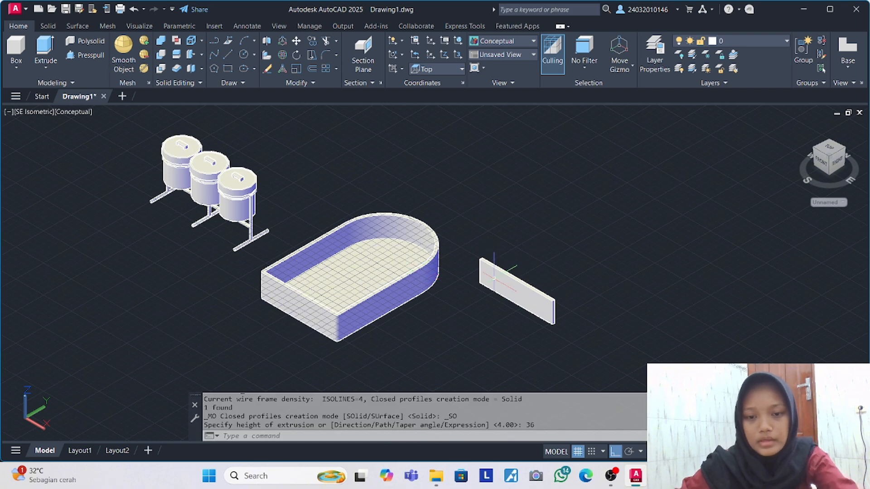
click(495, 289)
text(M)
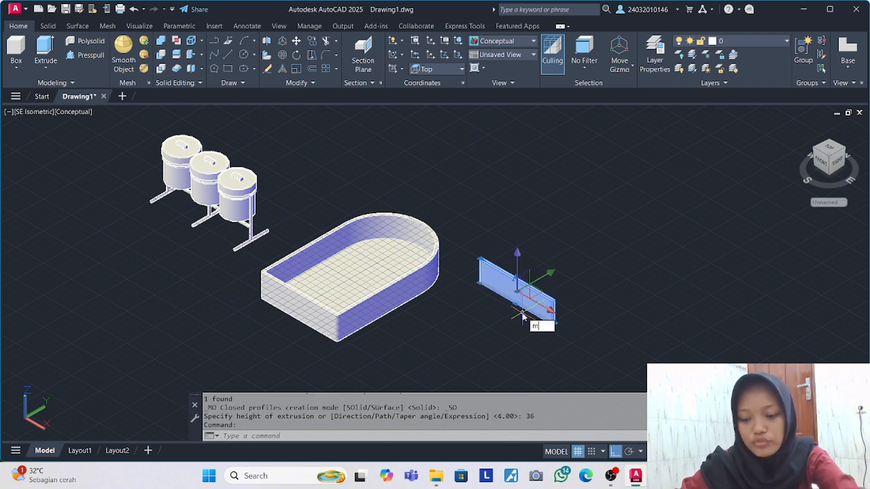
key(Escape)
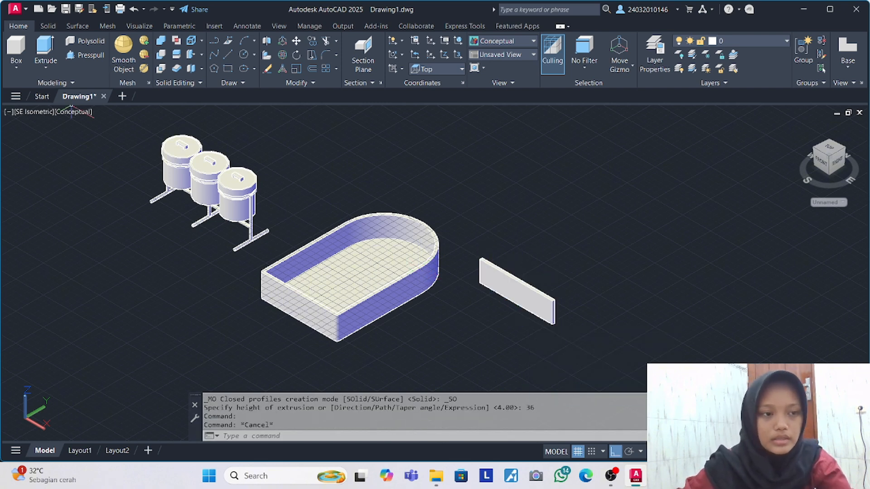
Display the model in the 2D Wireframe visual style.
click(73, 113)
click(114, 139)
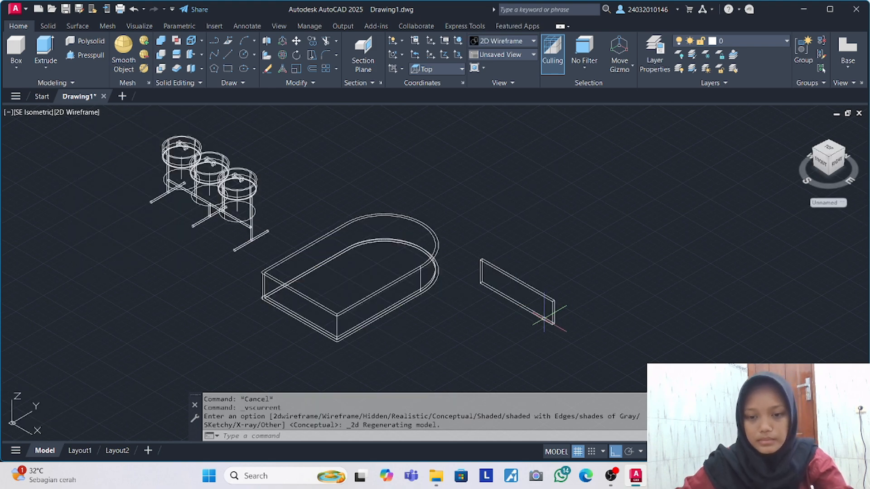
click(544, 318)
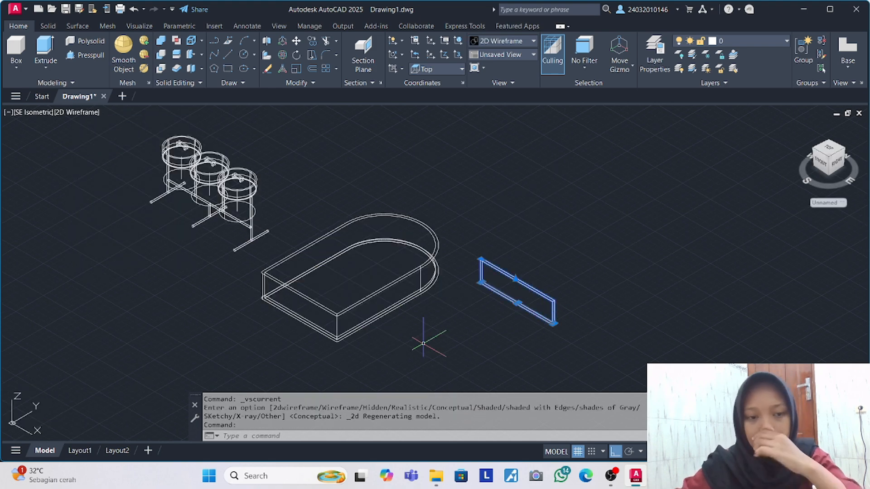
key(Escape)
Draw a 35-unit guide line from the upper inner corner at the stand's flat end along its long side.
scroll(315, 282, down, 3)
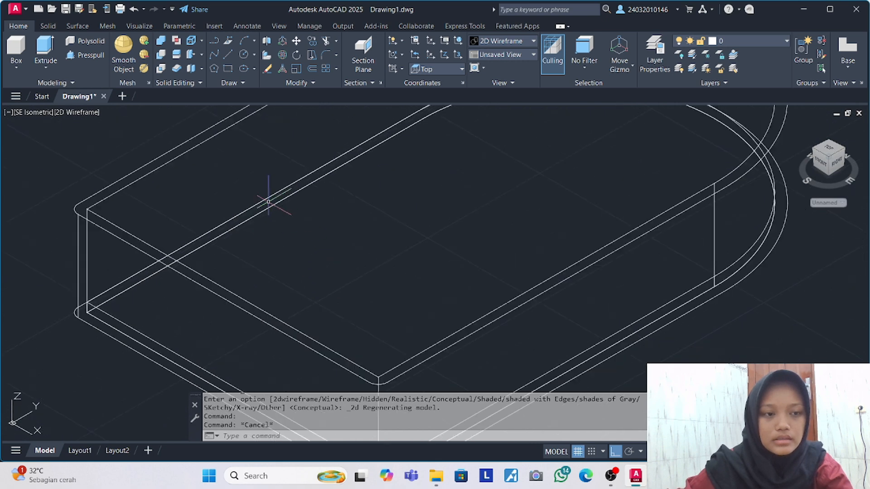
click(226, 55)
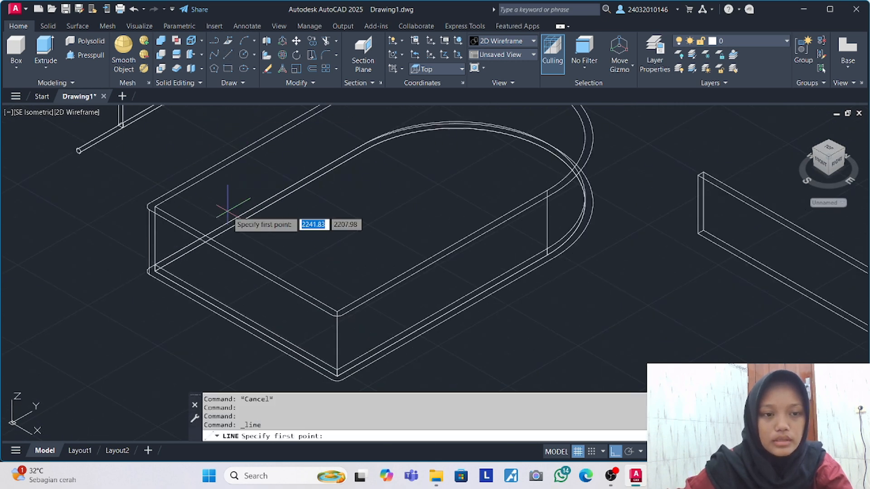
click(155, 205)
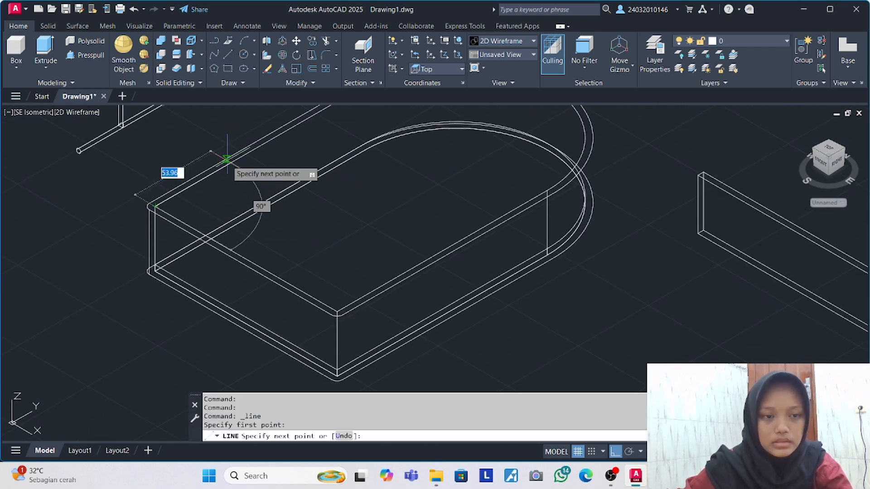
text(35)
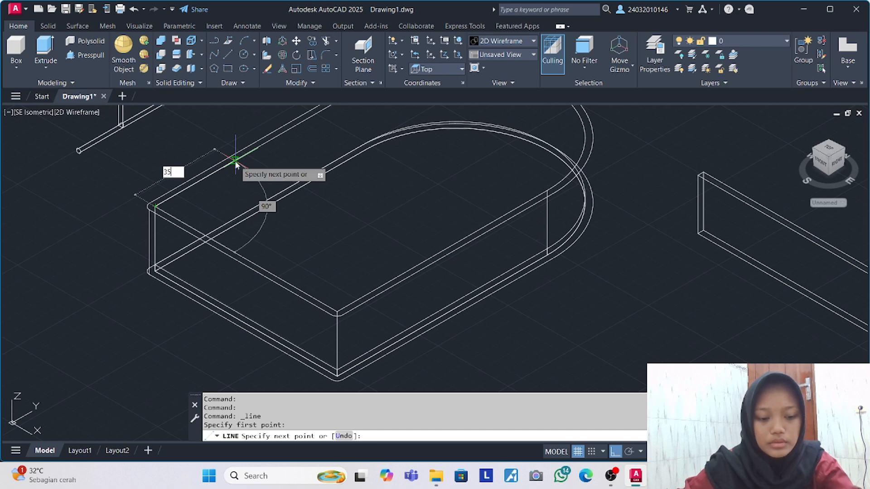
key(Return)
key(Return)
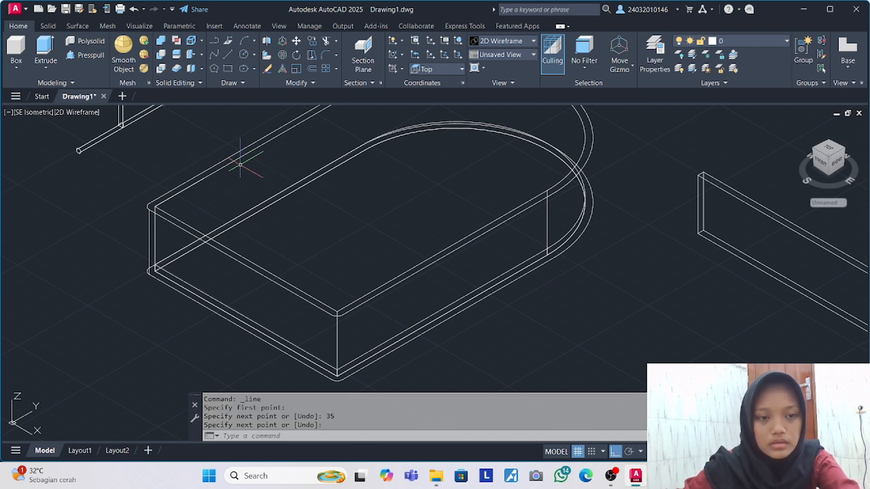
click(707, 232)
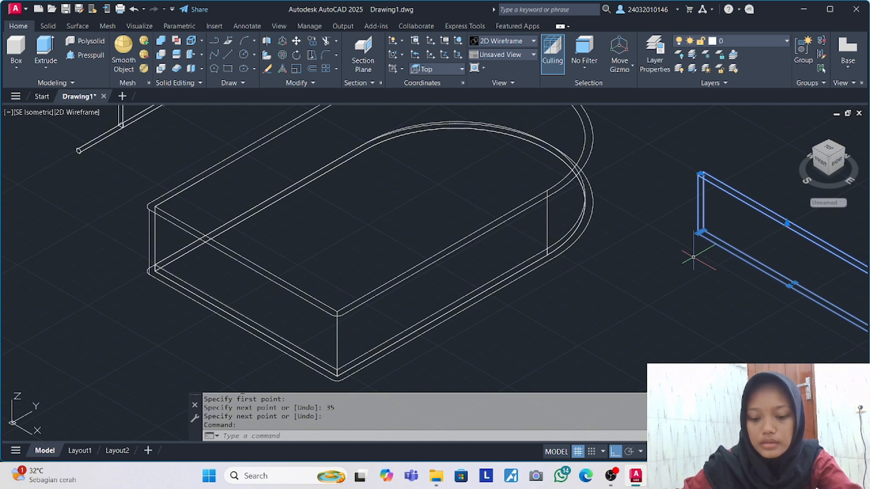
text(M)
key(Return)
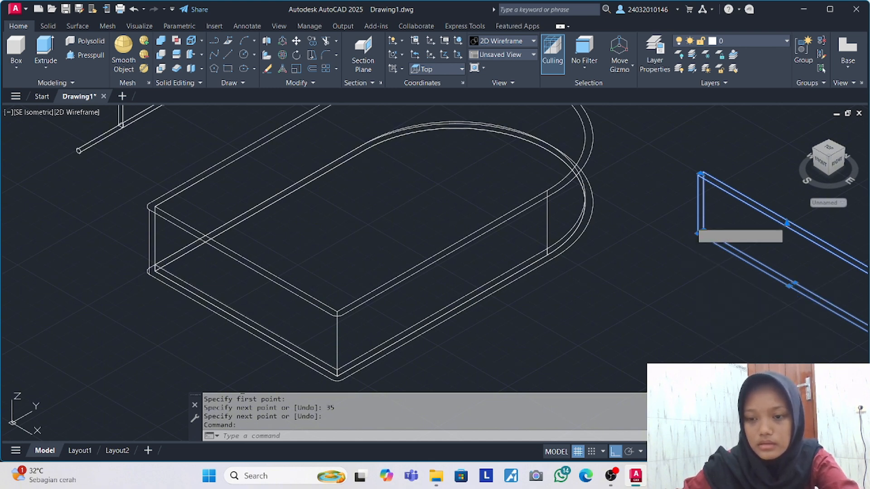
click(701, 232)
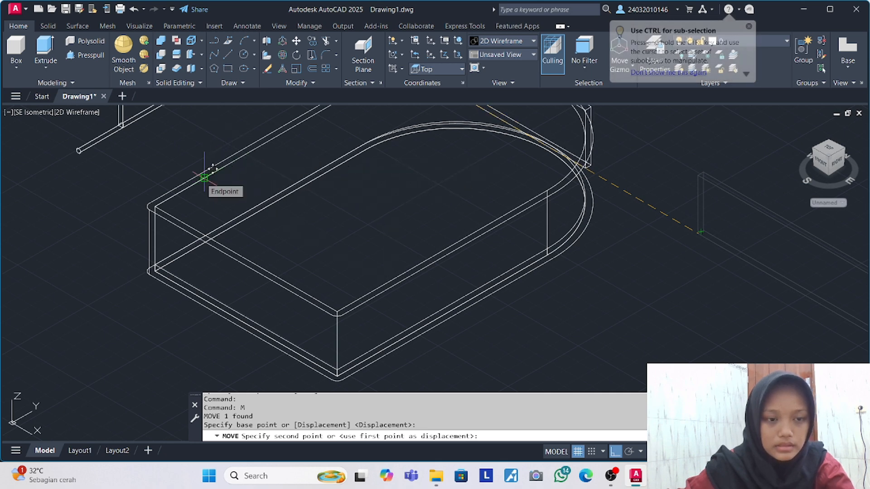
key(Escape)
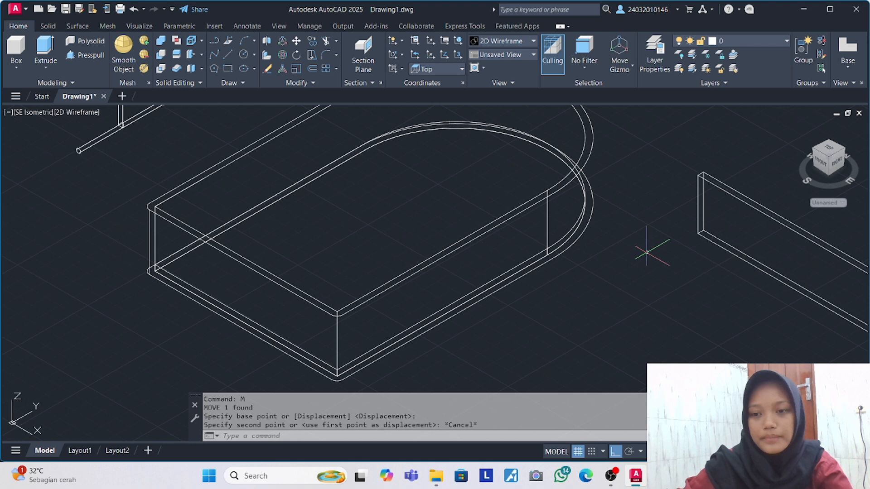
Move the shelf board by its upper corner onto the free end of the guide line inside the arched stand.
click(719, 176)
click(709, 186)
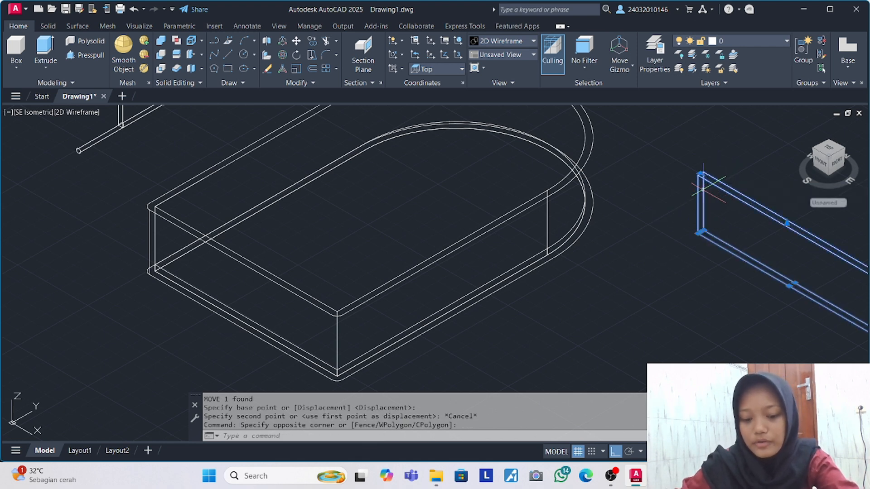
text(m)
key(Return)
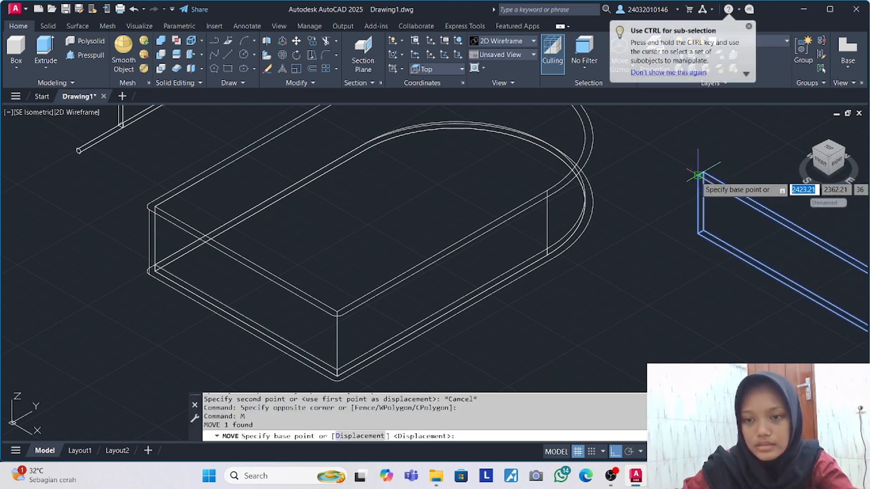
click(698, 175)
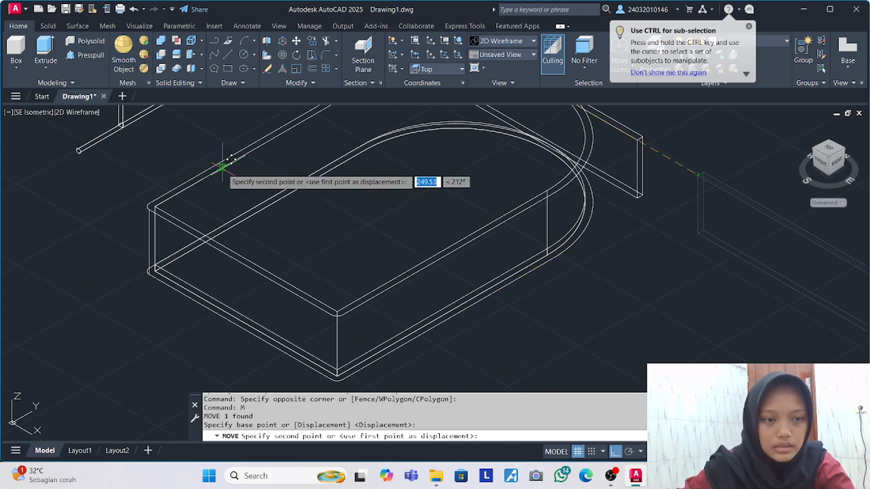
click(204, 178)
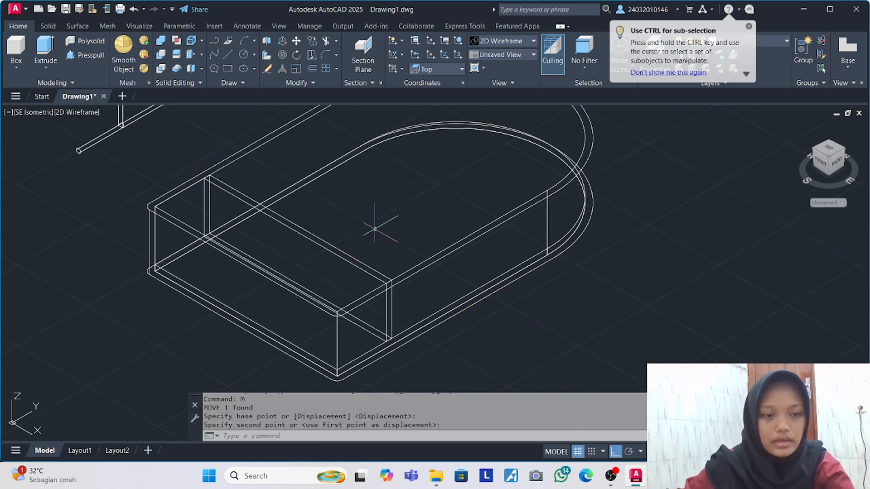
Erase the guide line between the stand's inner corner and the shelf.
scroll(252, 237, down, 2)
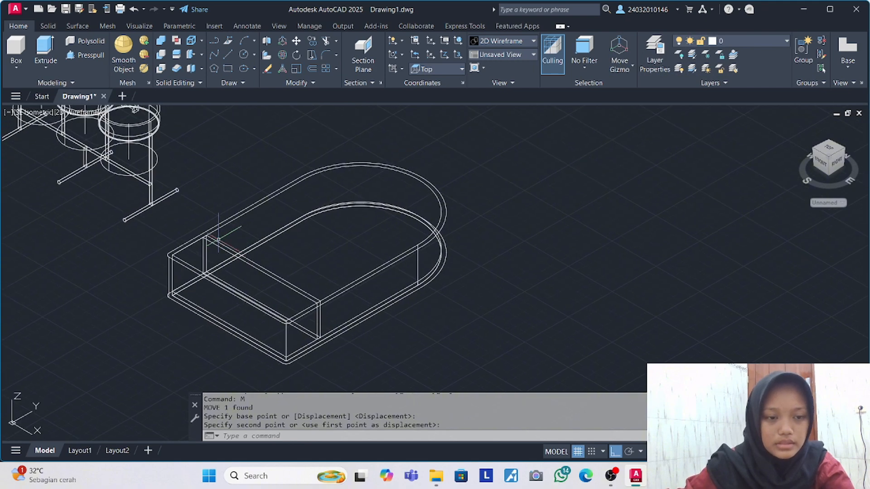
scroll(219, 239, up, 4)
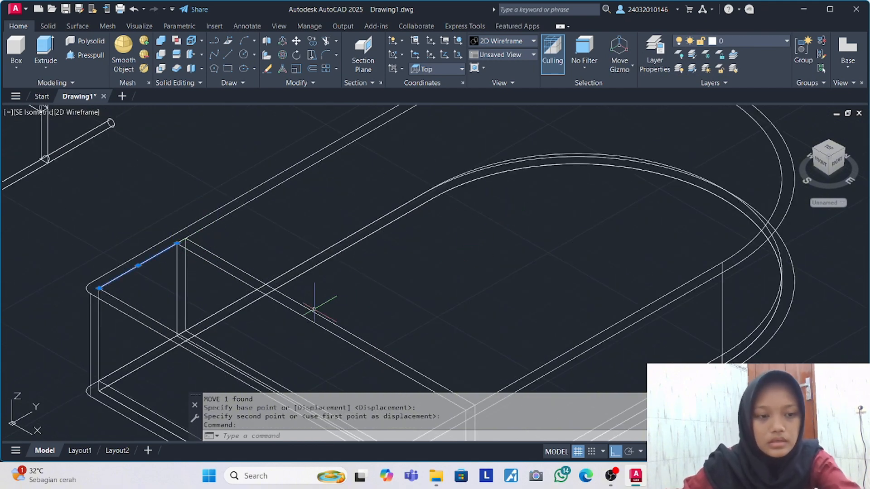
key(Delete)
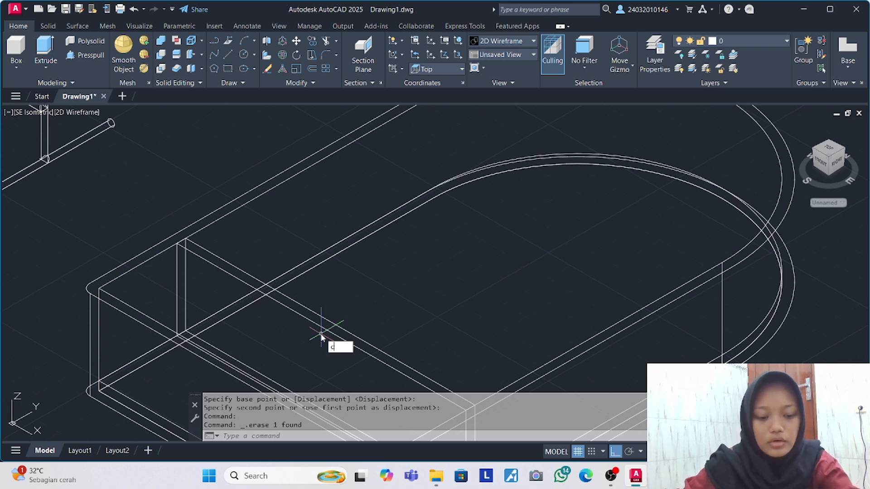
Copy the shelf from its upper corner along the stand's long side at distances of 35, 70 and 105.
key(Return)
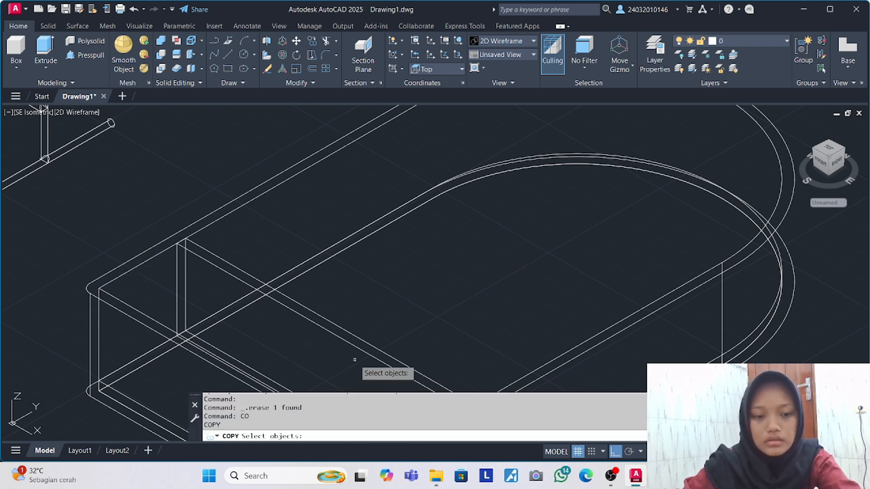
click(342, 344)
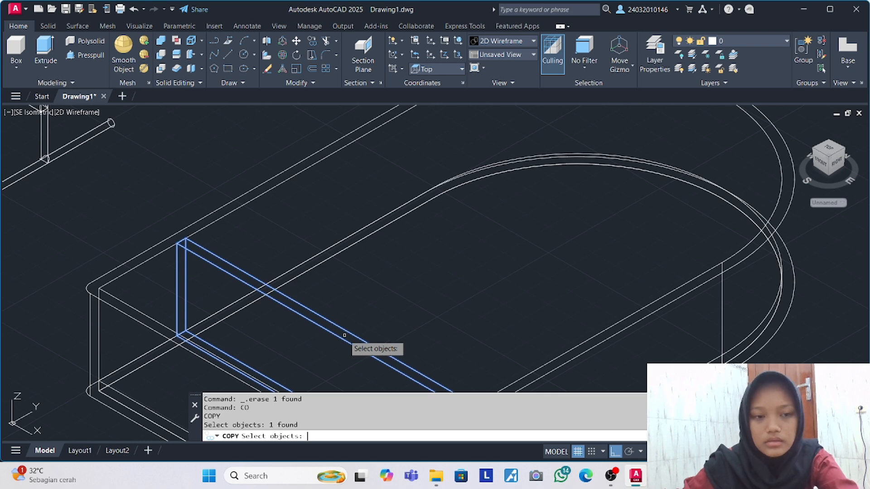
key(Return)
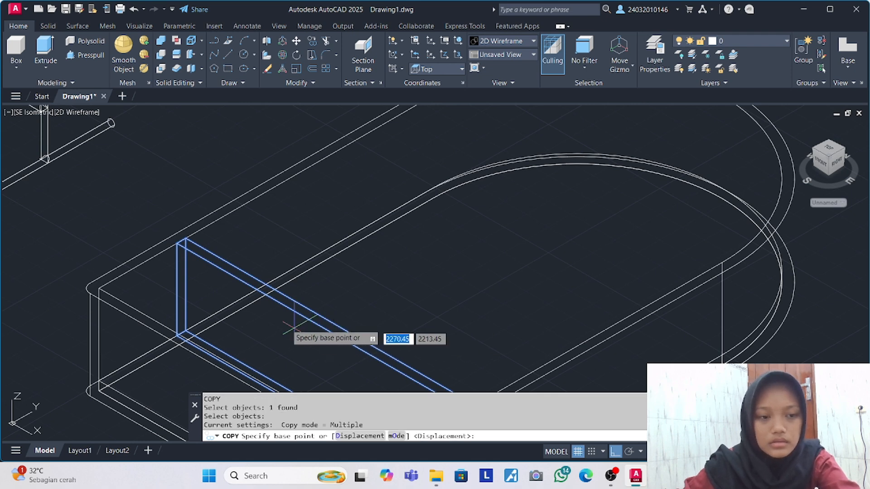
click(186, 238)
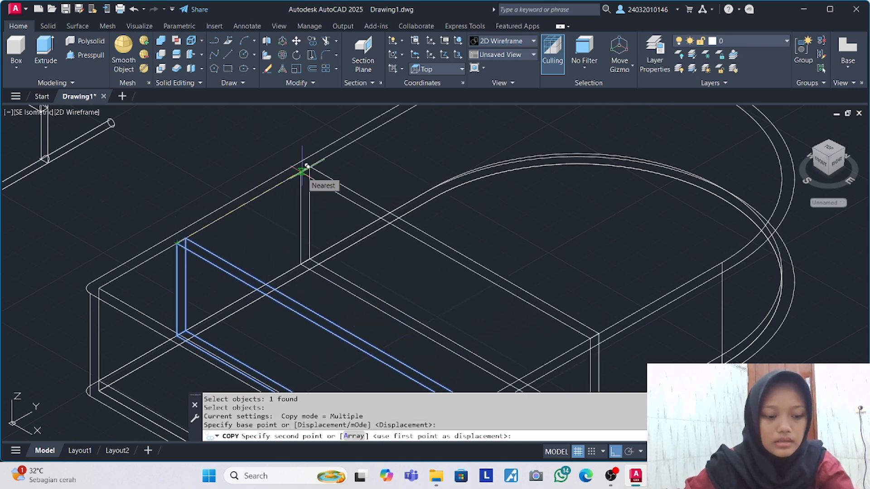
text(36)
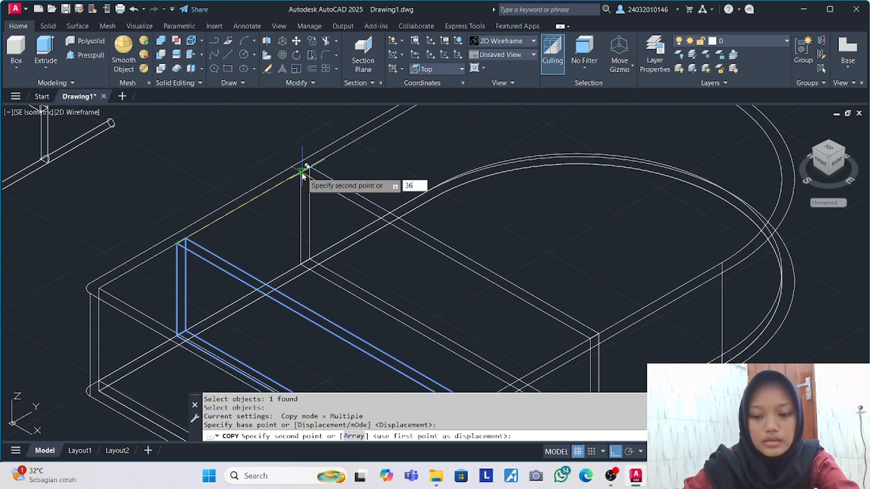
key(Return)
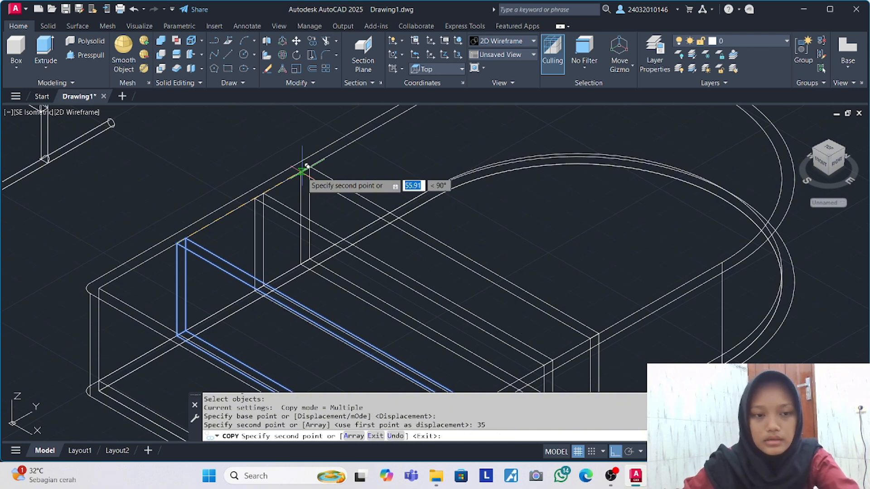
text(70)
key(Return)
text(105)
key(Return)
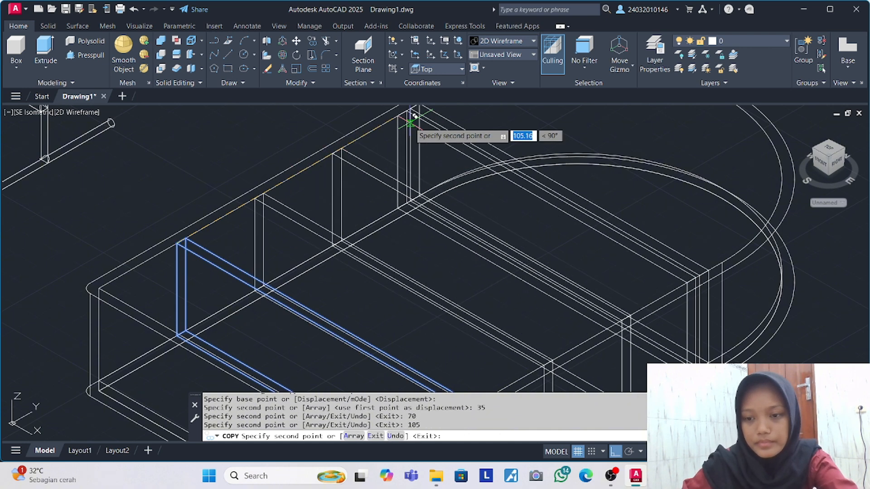
key(Return)
Orbit around the arched stand to inspect the spacing and fit of its shelves.
scroll(507, 180, down, 4)
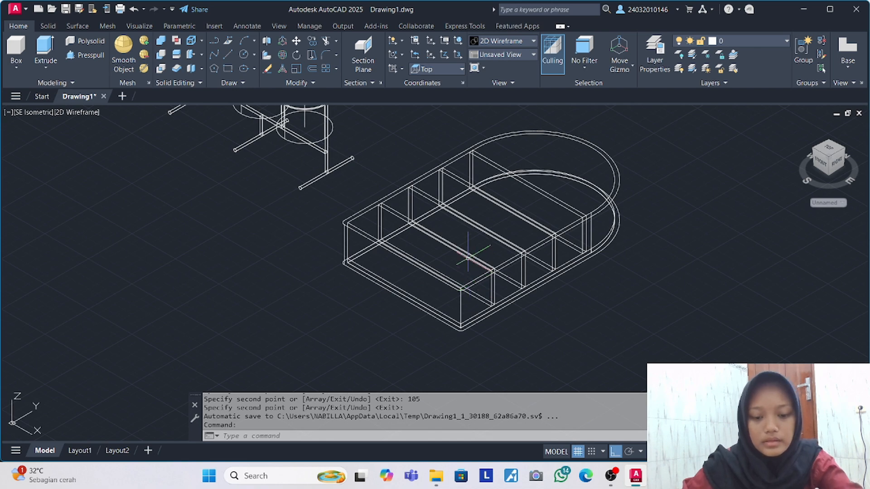
text(orbit)
key(Return)
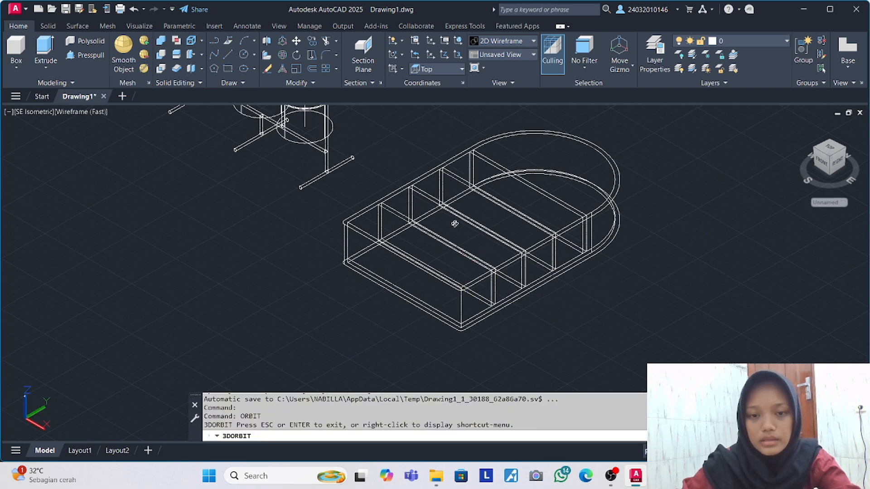
drag(454, 223, 432, 222)
key(Escape)
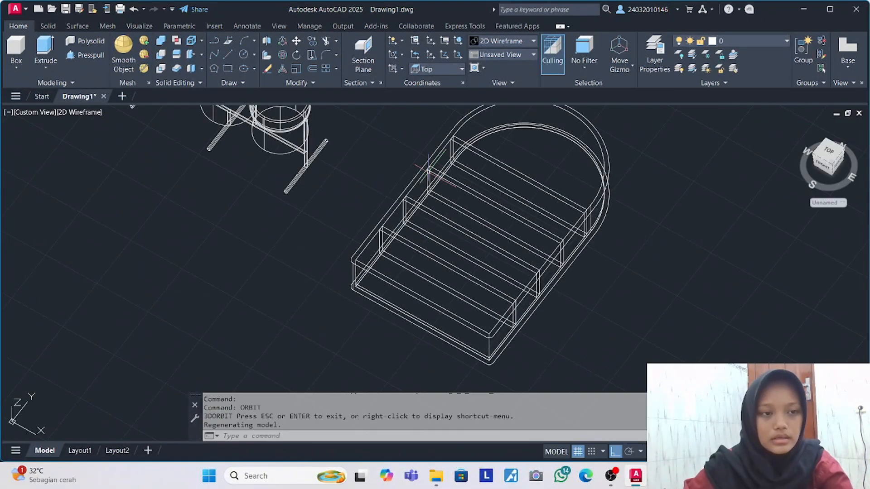
Display the model in the Conceptual visual style and orbit around the arched stand to inspect its shelves.
click(95, 113)
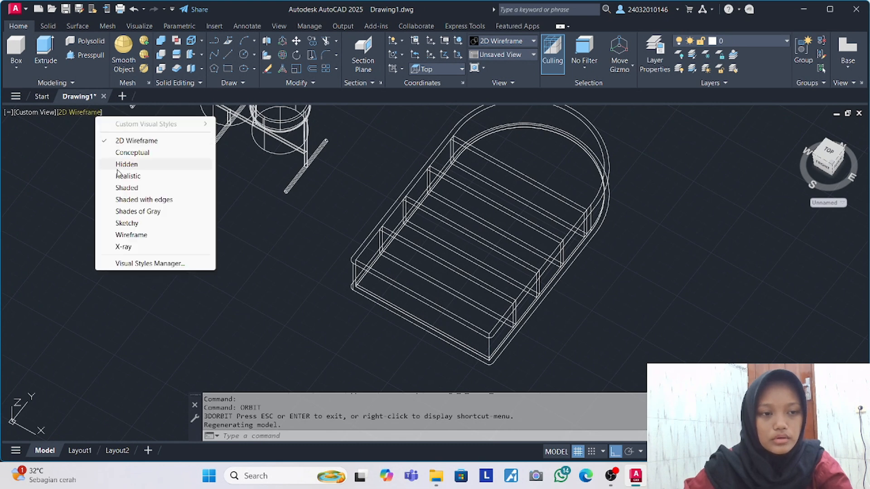
click(132, 152)
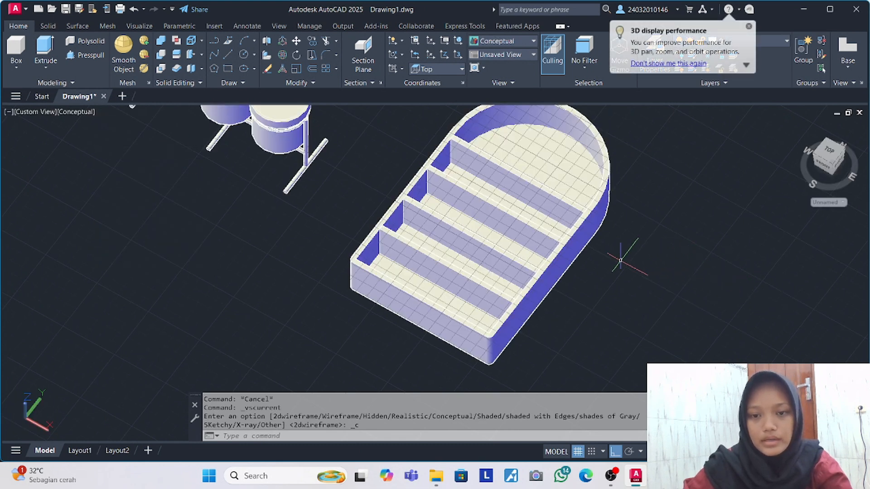
text(o)
key(Down)
key(Return)
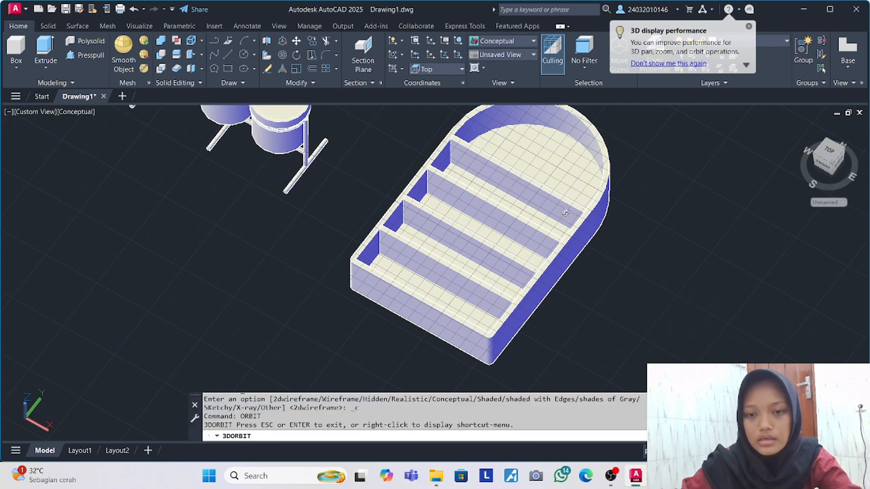
mouse_move(552, 201)
mouse_down()
mouse_move(574, 233)
mouse_move(562, 211)
mouse_up()
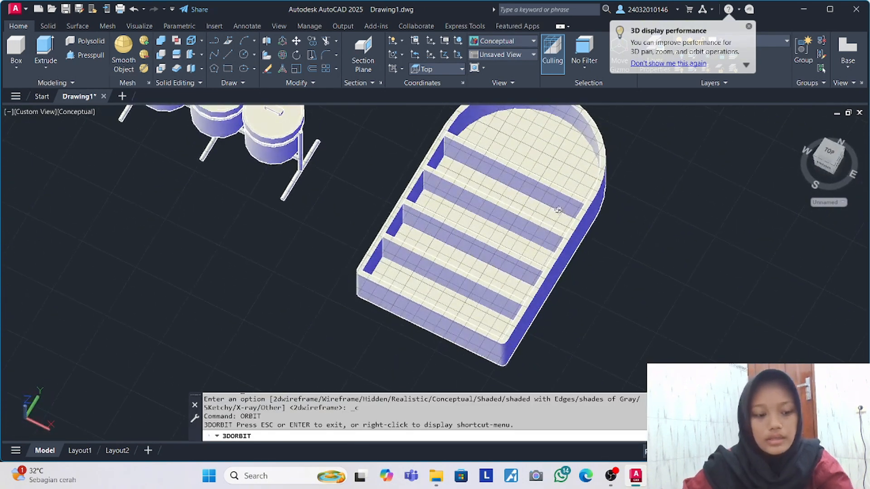
key(Escape)
scroll(591, 175, down, 4)
click(524, 124)
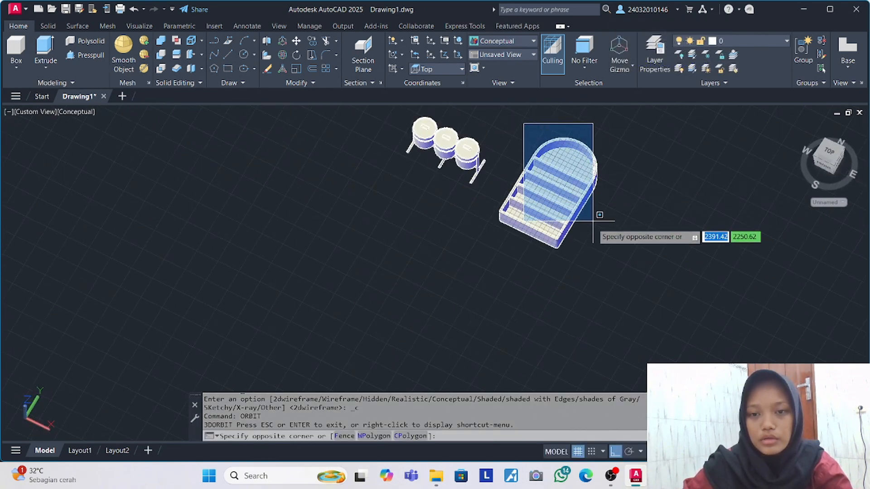
click(617, 225)
key(Escape)
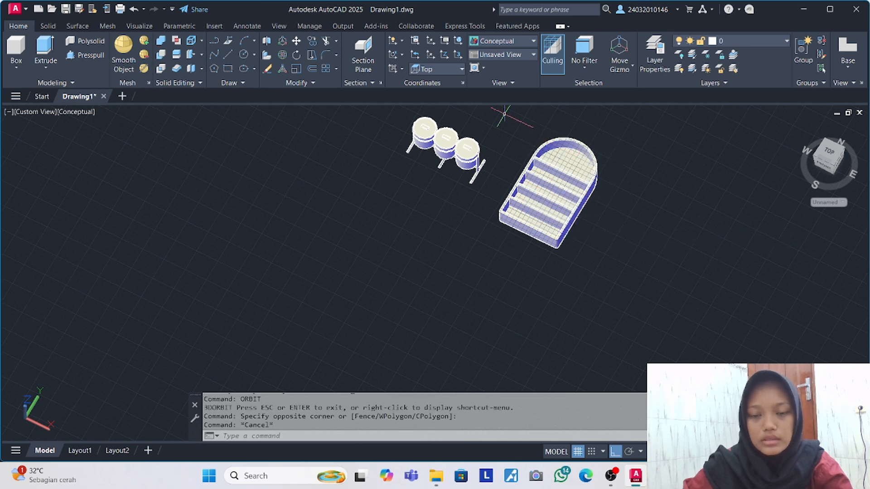
click(504, 113)
click(647, 305)
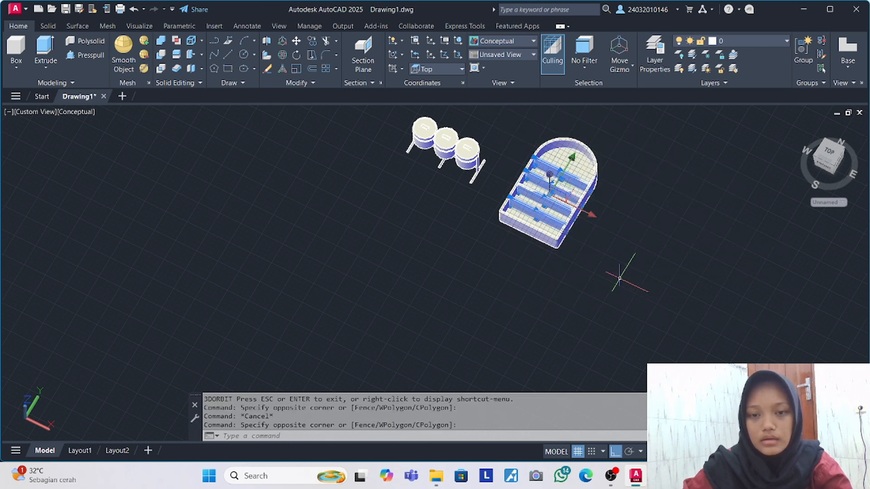
key(Escape)
click(581, 311)
click(679, 308)
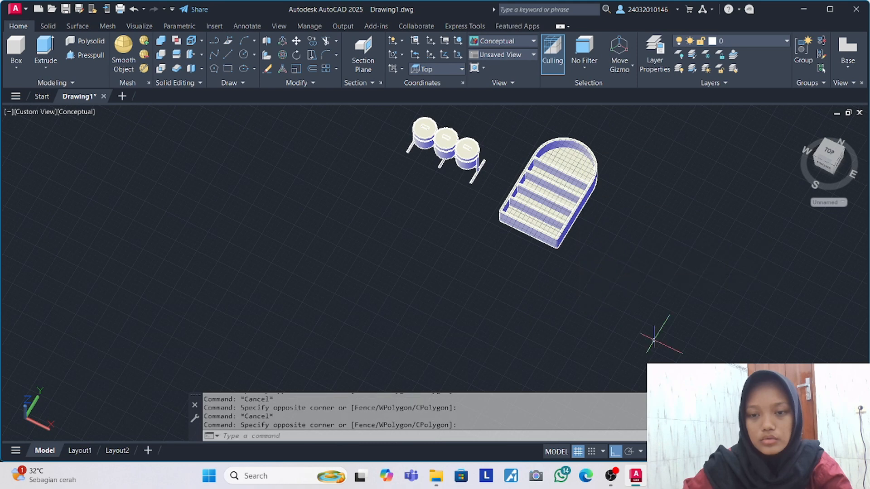
Rotate the entire arched stand with its shelves about the X axis using 3D Rotate so that it stands upright.
click(653, 301)
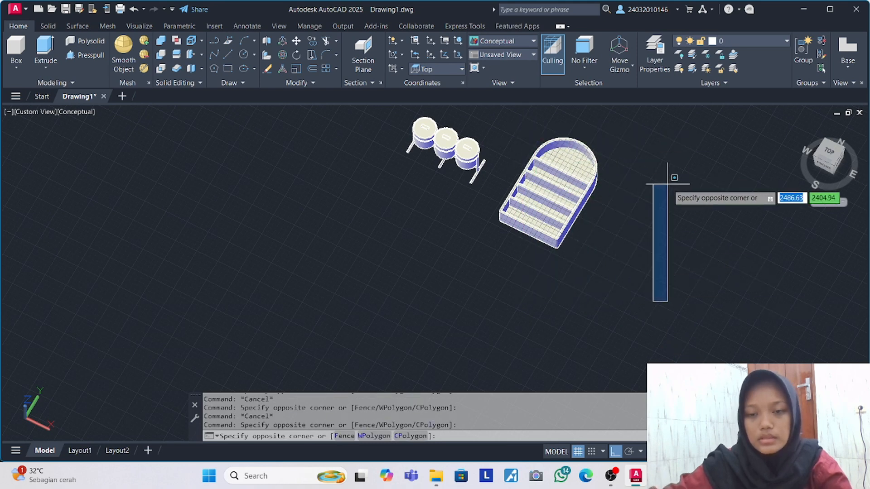
click(496, 132)
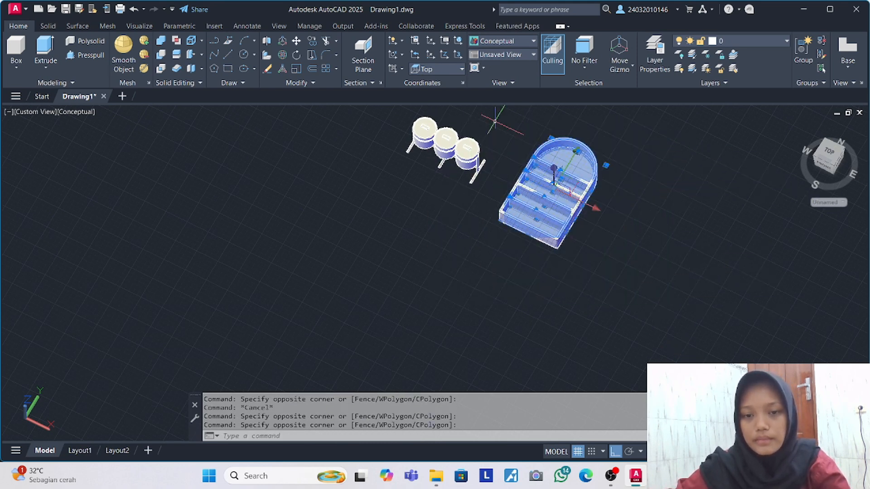
scroll(580, 195, up, 5)
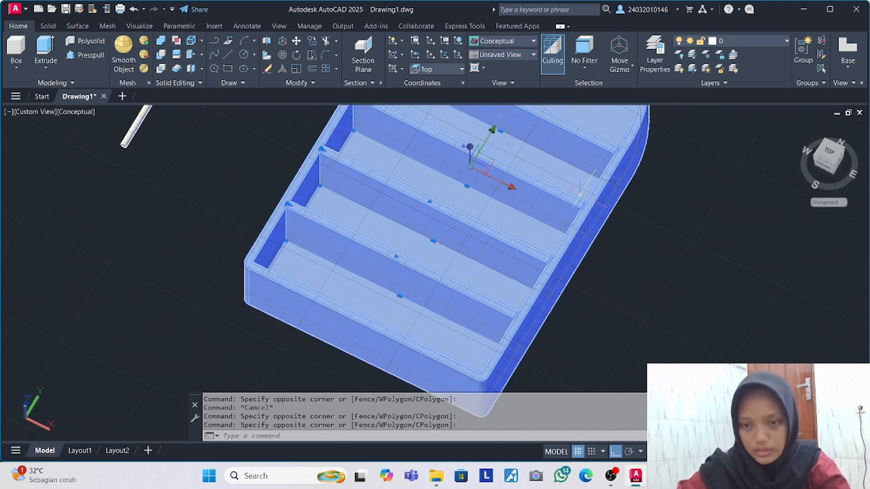
scroll(543, 190, down, 4)
click(282, 55)
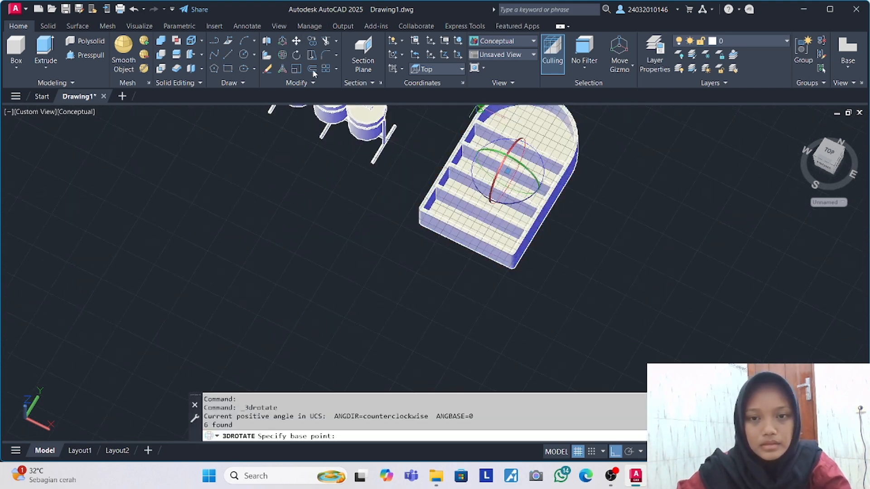
click(514, 143)
key(Escape)
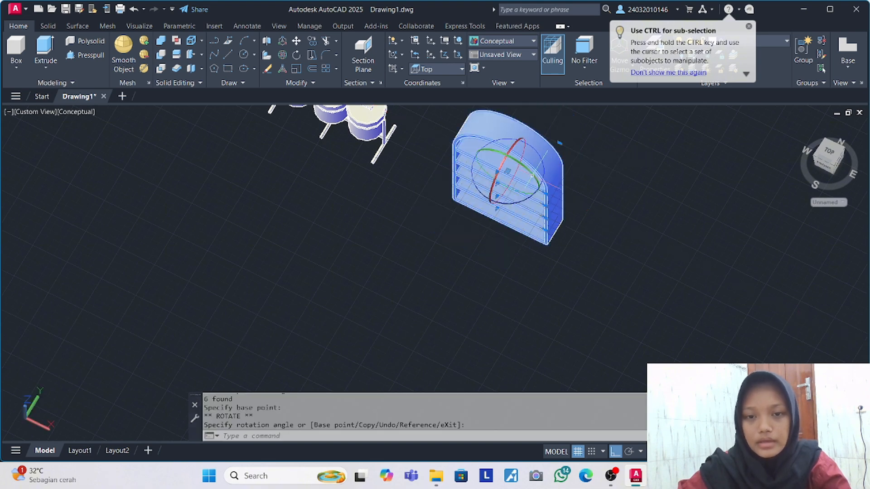
scroll(521, 190, down, 3)
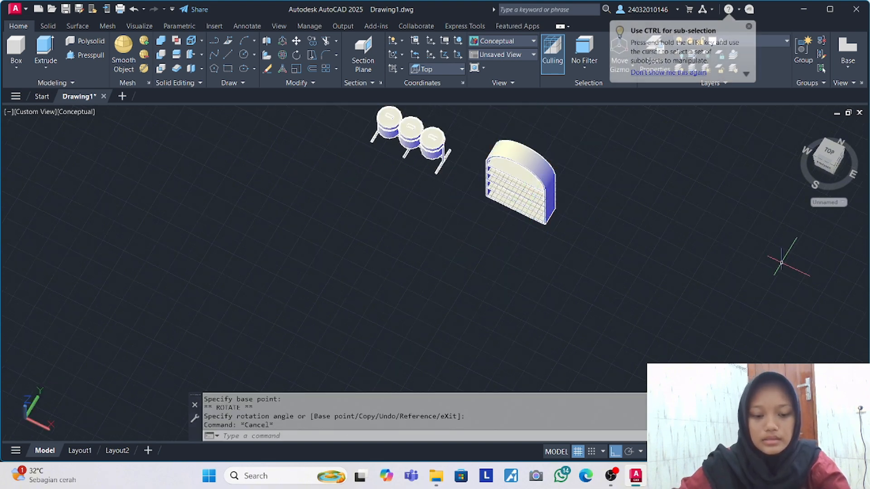
text(o)
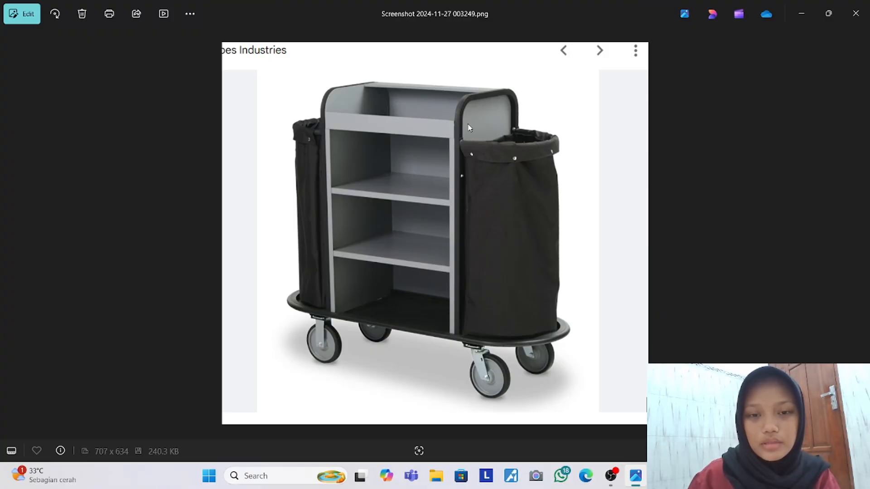
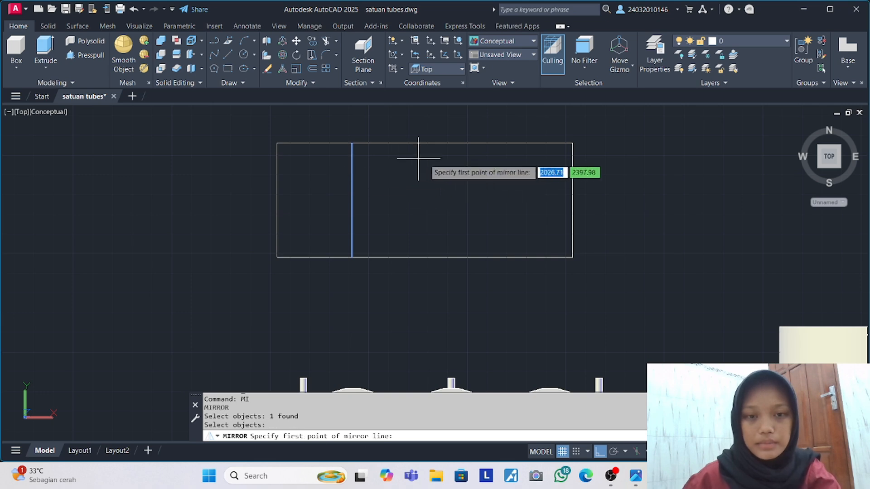
Mirror the vertical divider line across the rectangle's vertical centreline, keeping the original, and check the reference photo of the cart.
click(425, 143)
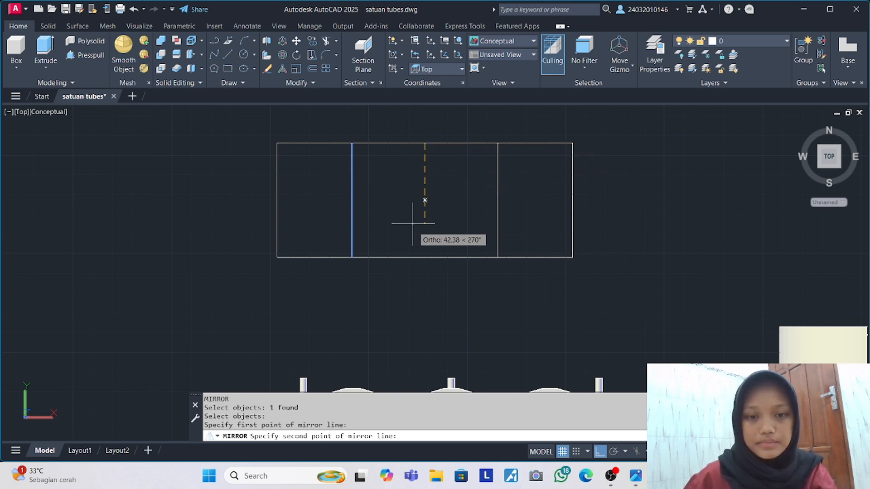
click(425, 256)
key(Return)
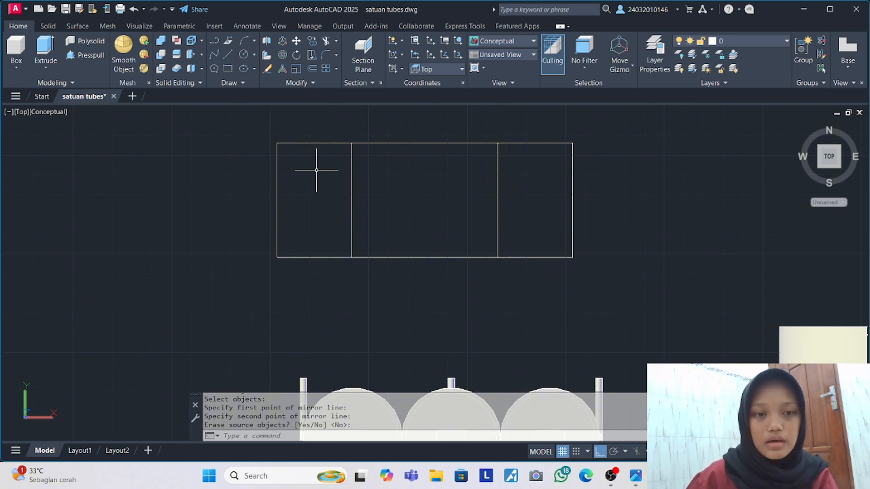
click(638, 482)
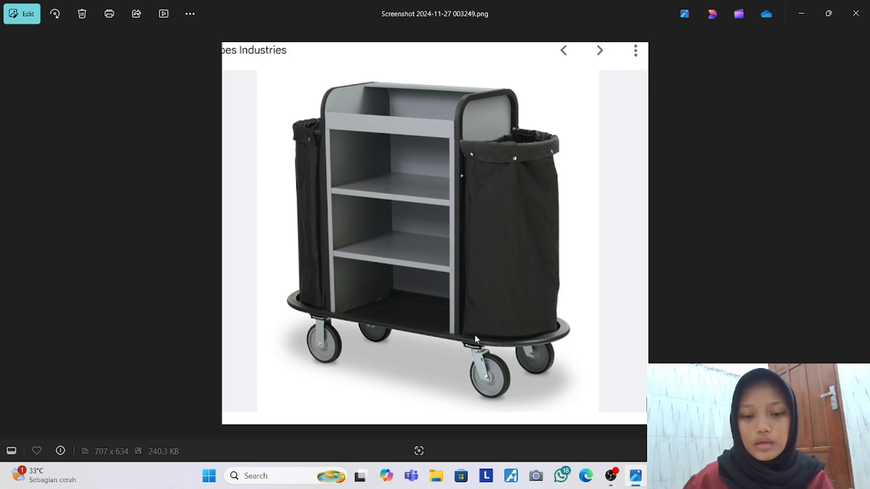
click(636, 478)
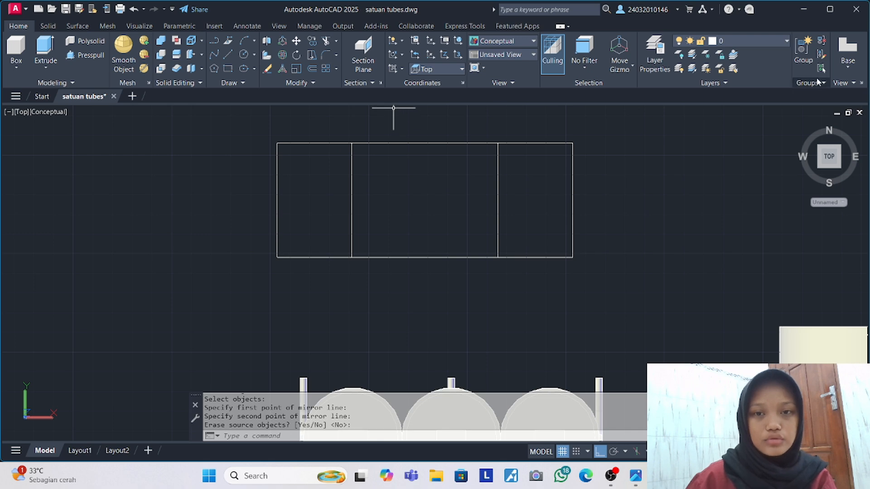
Try to fillet the rectangle's upper right corner, entering 29 directly at the object selection.
click(326, 55)
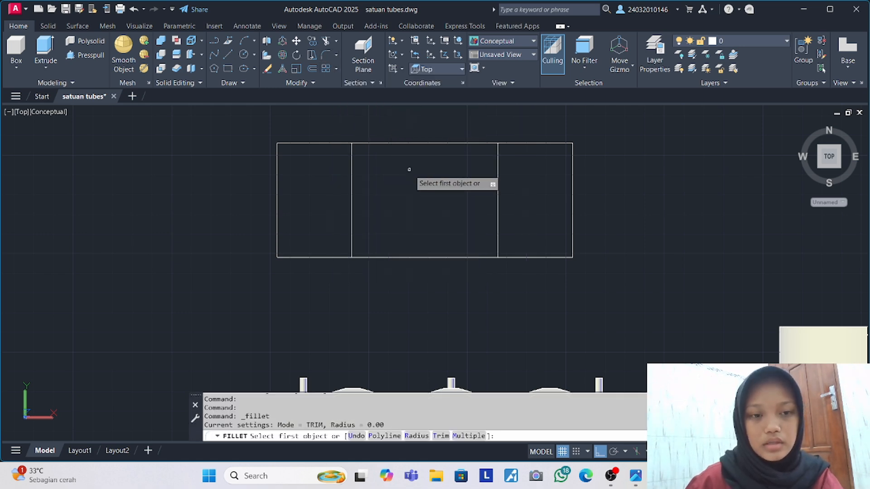
text(29)
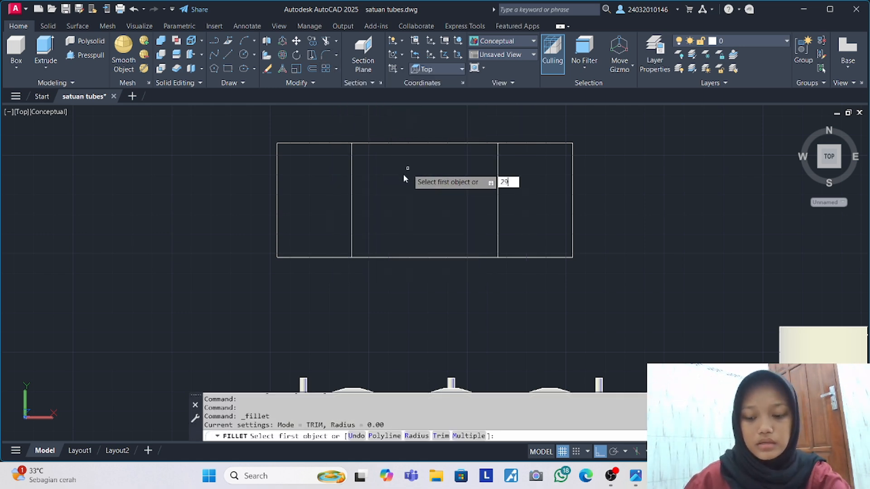
key(Return)
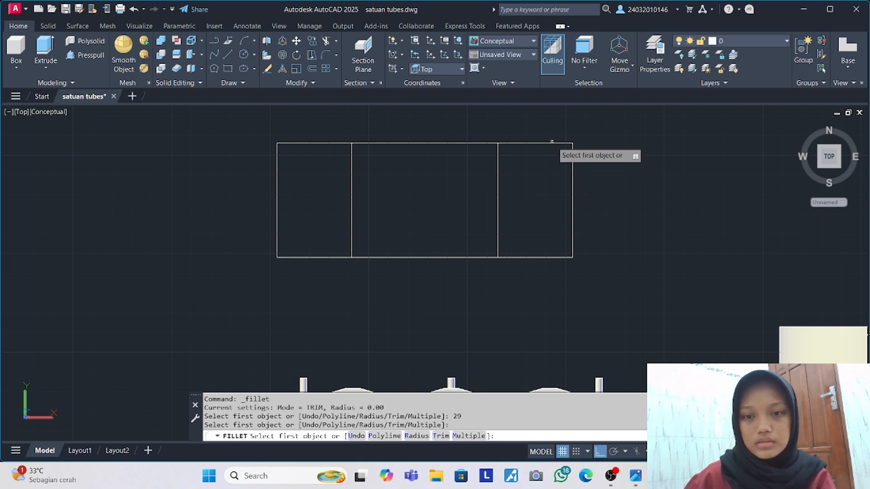
click(572, 172)
key(Escape)
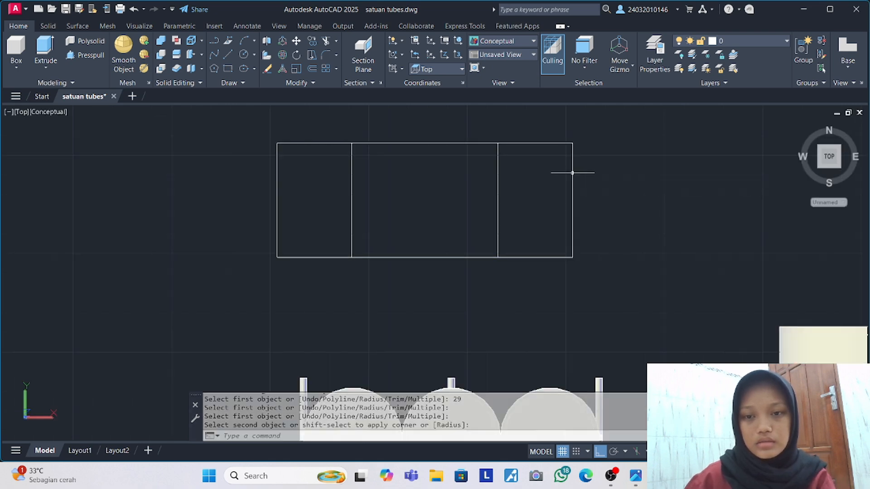
click(262, 128)
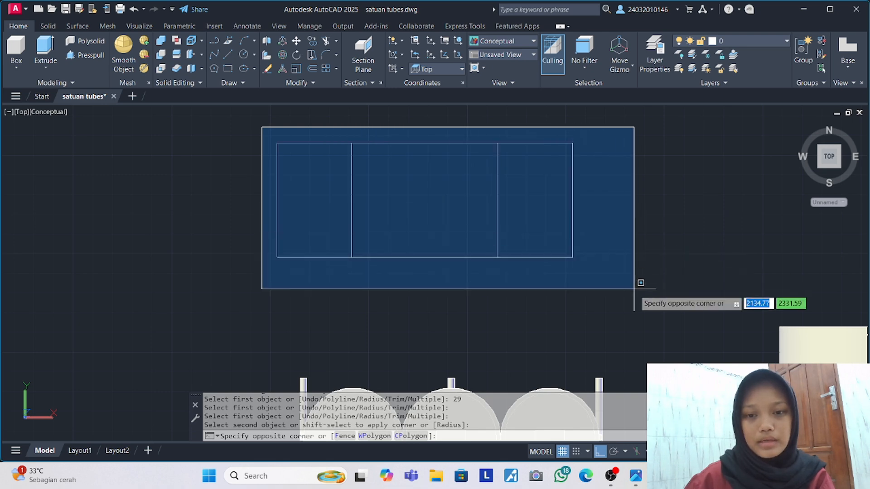
click(640, 284)
text(ec)
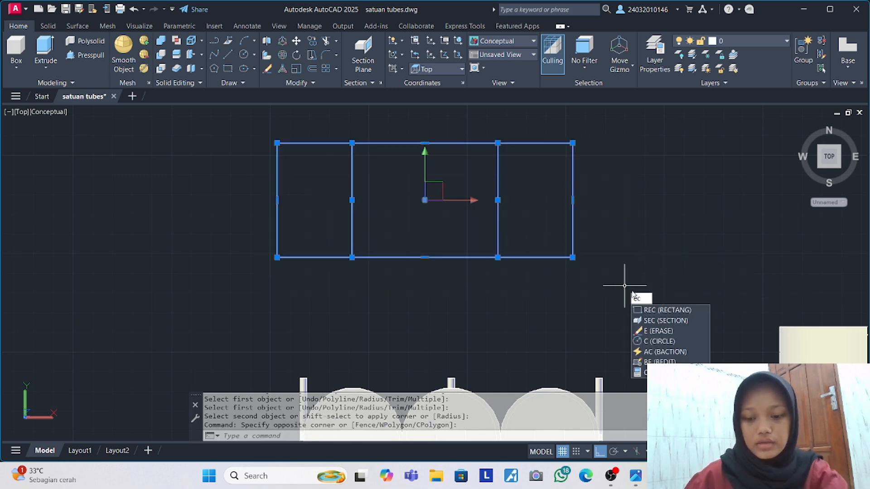
key(BackSpace)
text(xt)
key(Return)
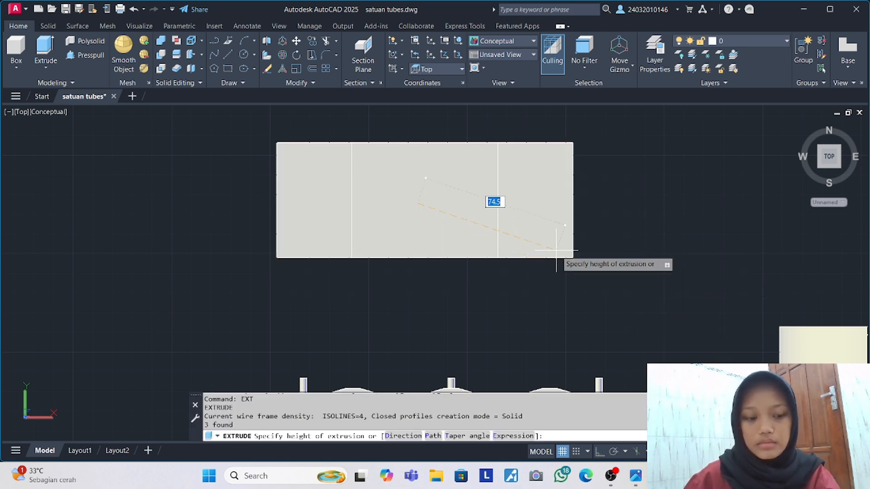
key(Escape)
Explode the outer rectangle of the cart base into separate lines.
click(253, 132)
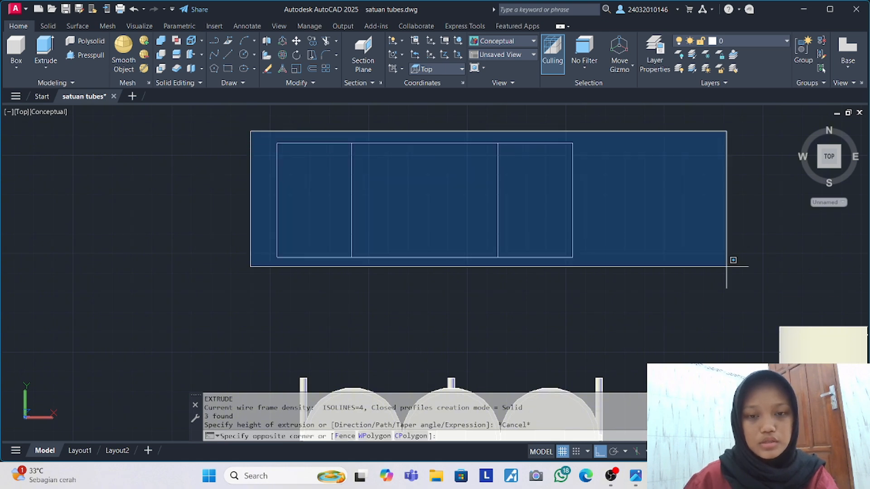
click(705, 307)
text(ex)
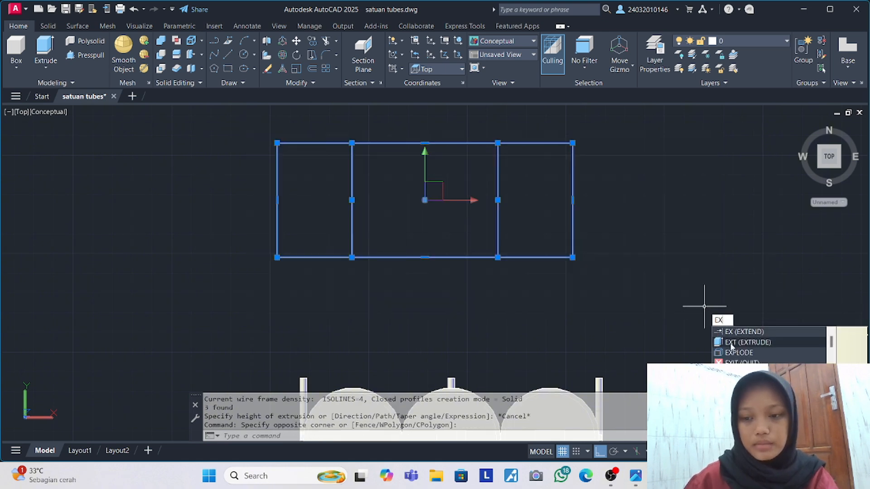
click(739, 353)
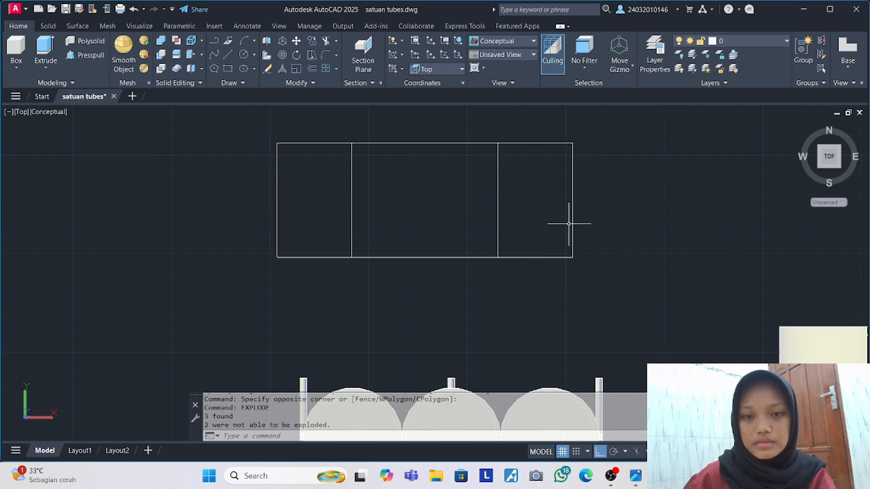
Fillet the upper left corner of the cart base outline with a radius of 29.
click(326, 55)
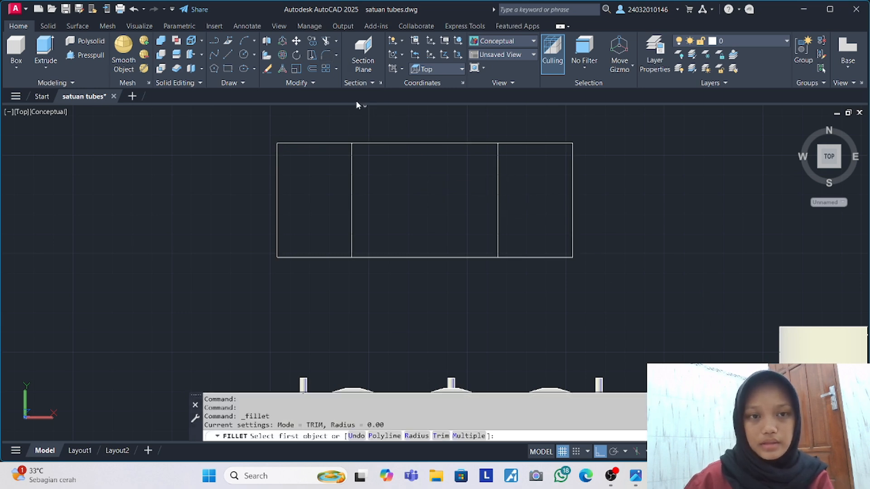
text(r)
key(Return)
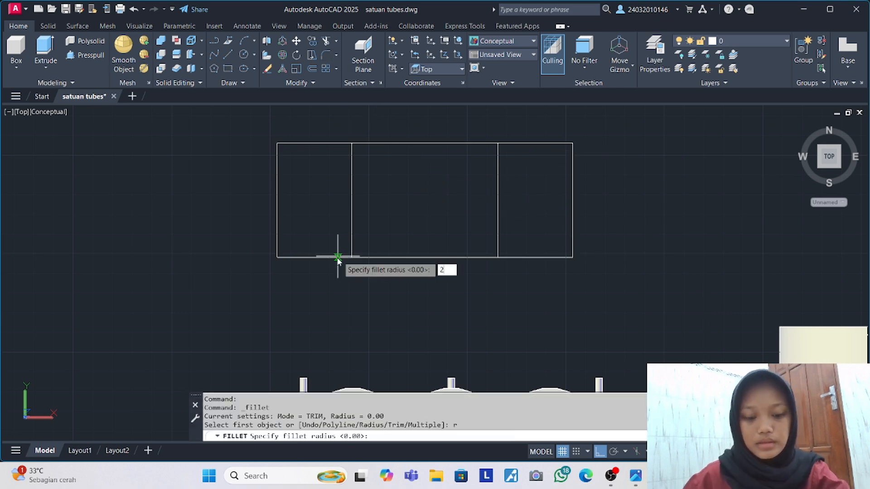
text(29)
key(Return)
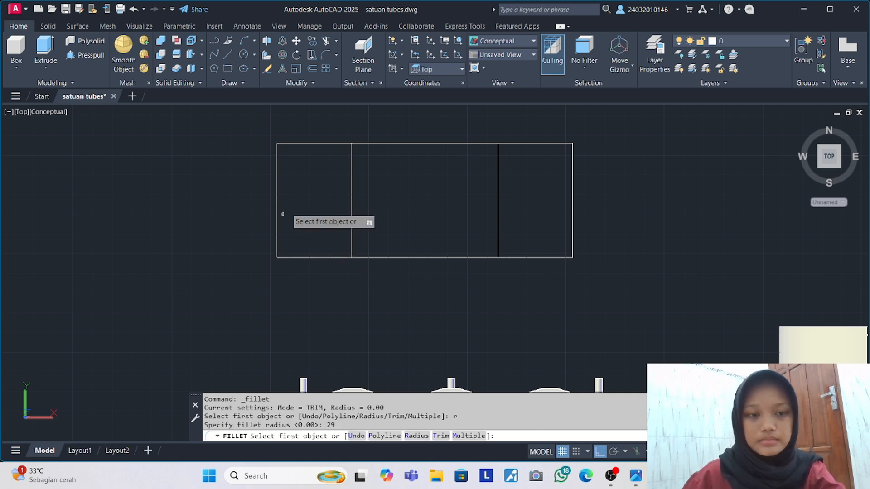
click(298, 144)
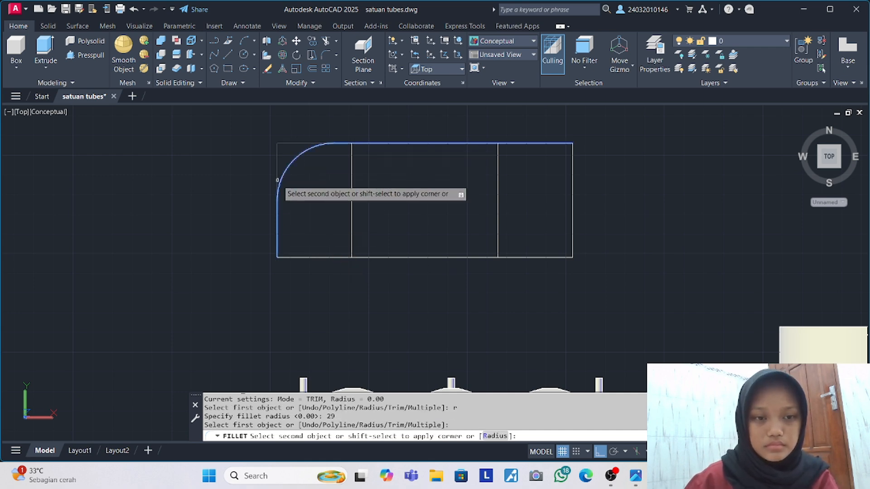
click(275, 213)
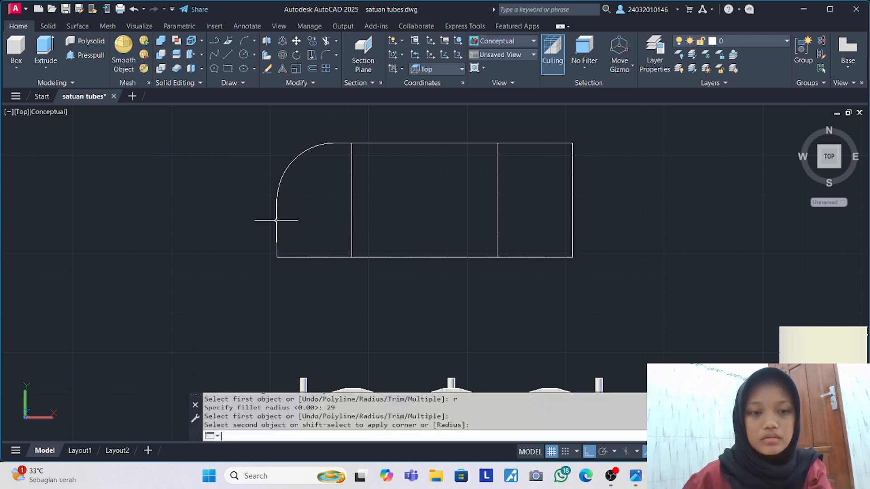
Fillet the lower left, upper right and lower right corners of the cart base outline with a radius of 29.
key(Return)
click(278, 234)
click(293, 257)
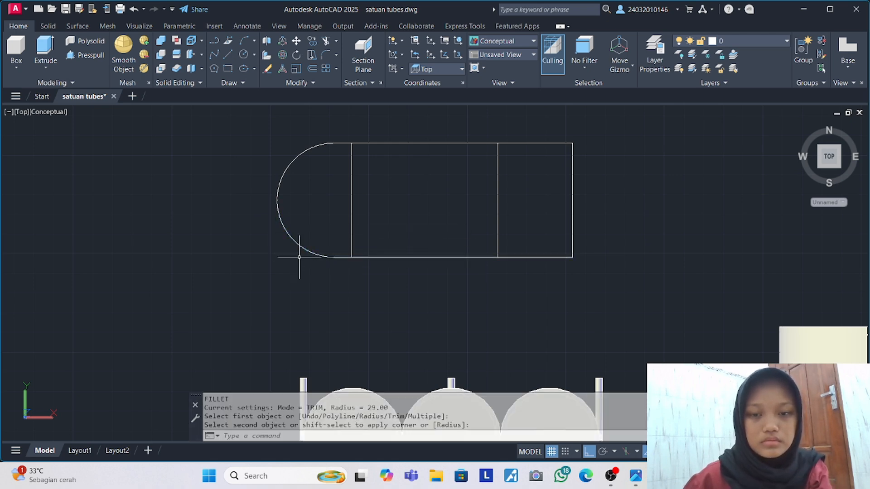
key(Return)
click(513, 143)
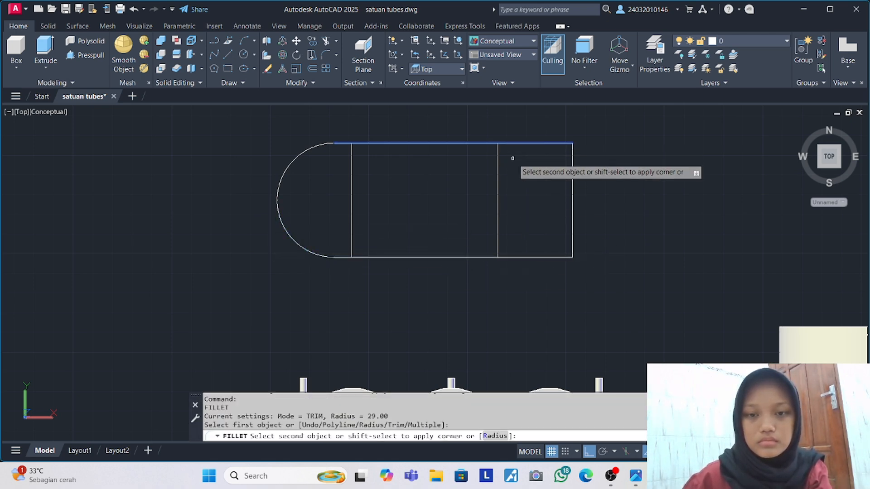
click(571, 179)
key(Return)
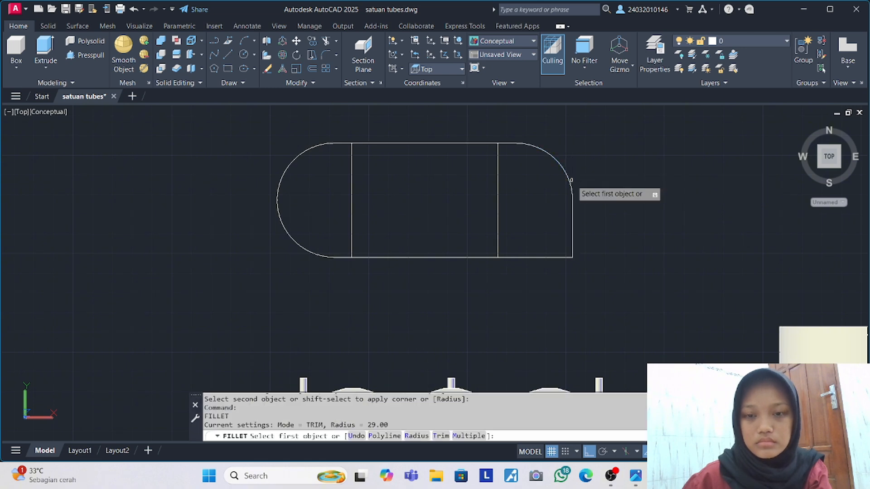
click(573, 231)
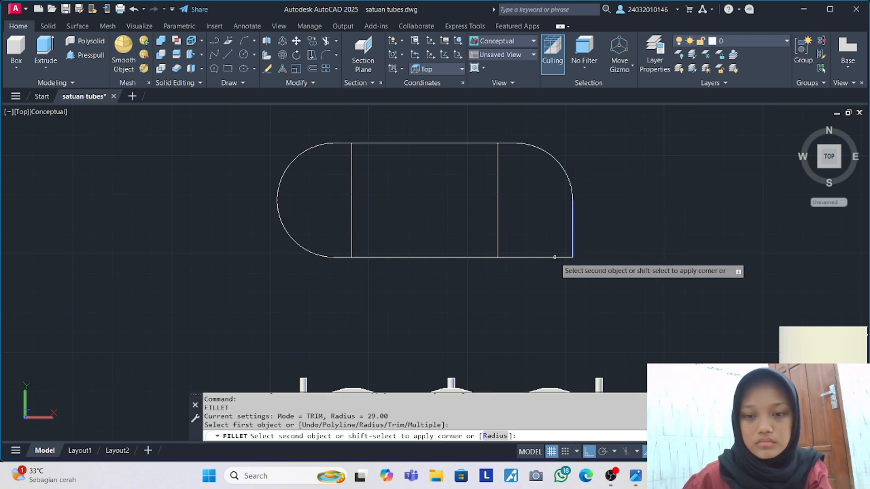
click(553, 257)
key(Return)
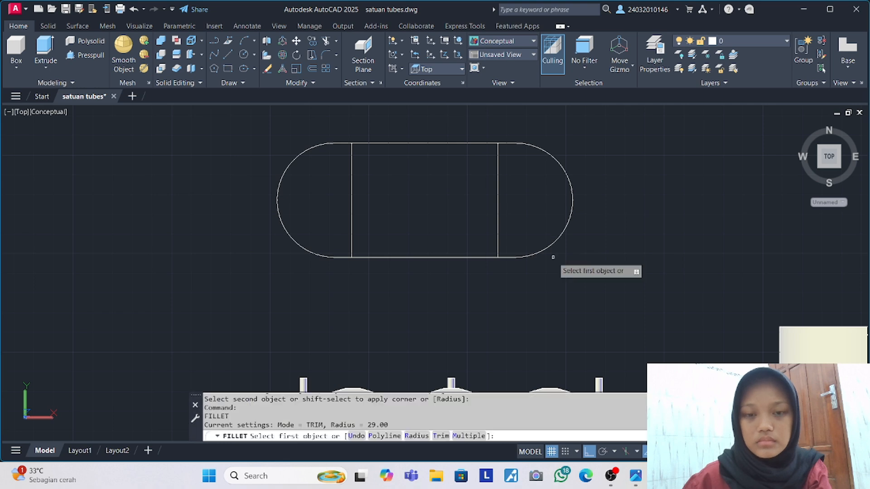
scroll(470, 198, down, 3)
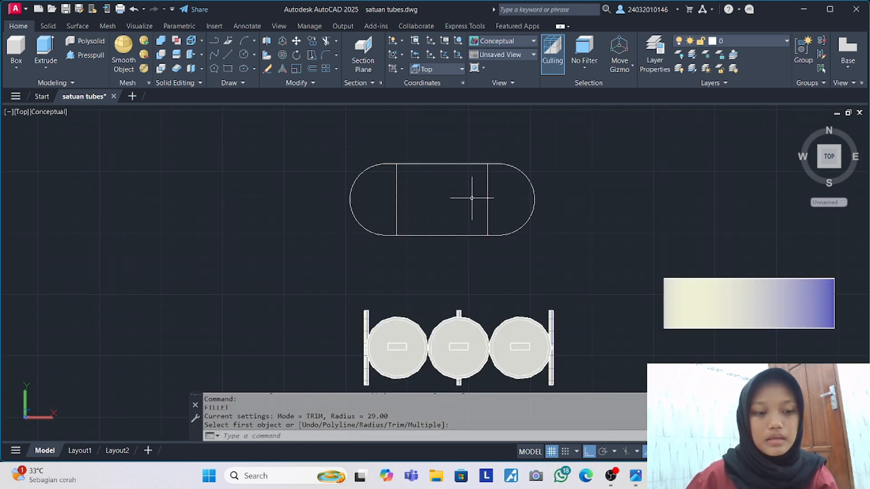
Check the trolley's shape in the reference photo and return to the AutoCAD drawing.
middle_drag(538, 211, 385, 219)
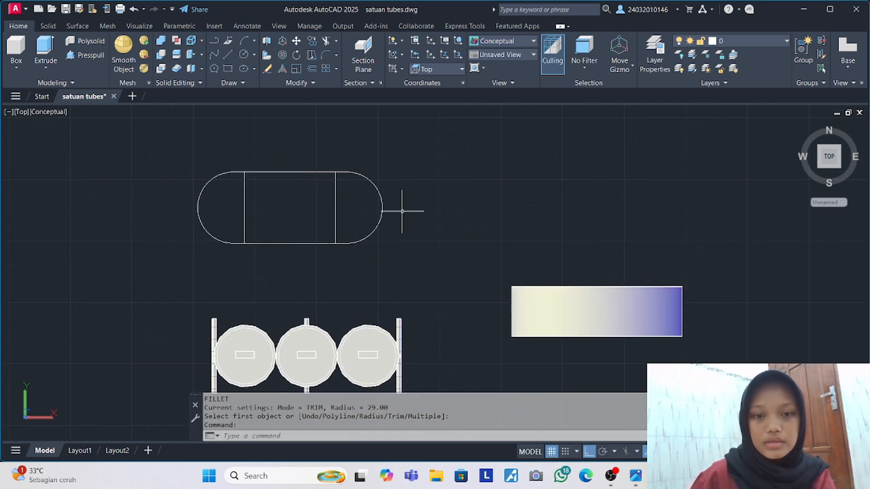
click(635, 477)
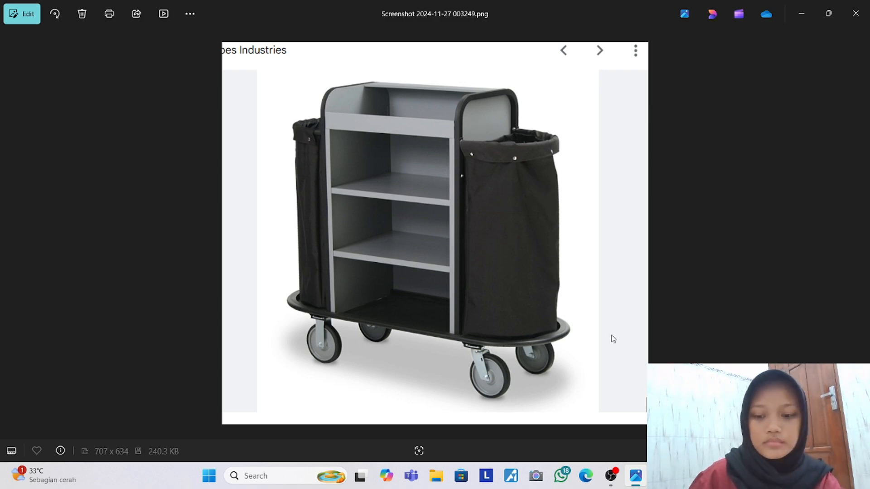
click(660, 476)
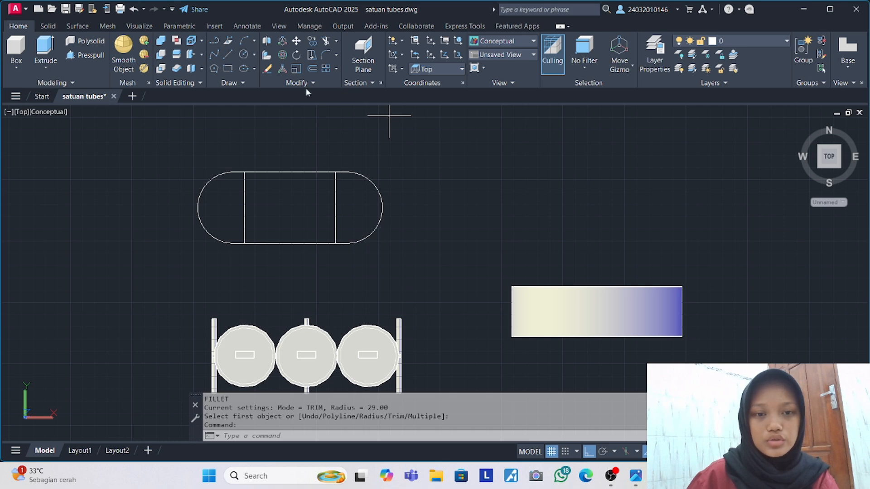
click(228, 55)
scroll(428, 150, down, 2)
middle_drag(430, 145, 416, 202)
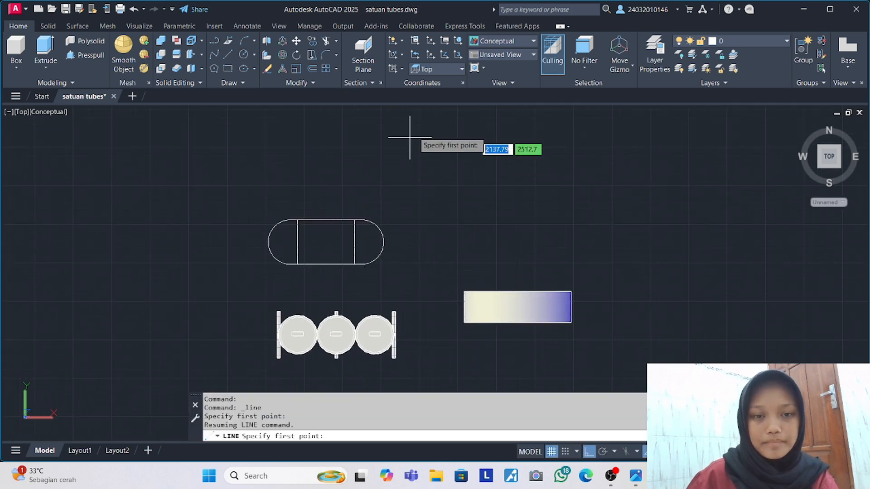
click(421, 123)
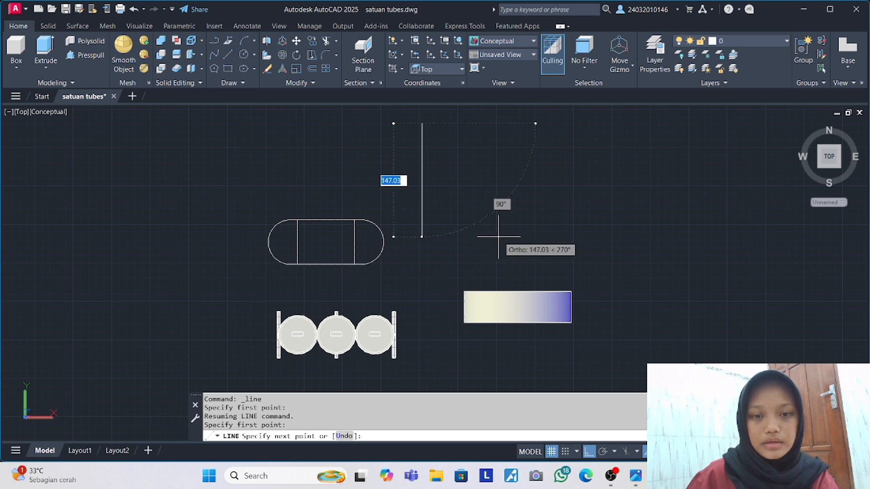
key(Escape)
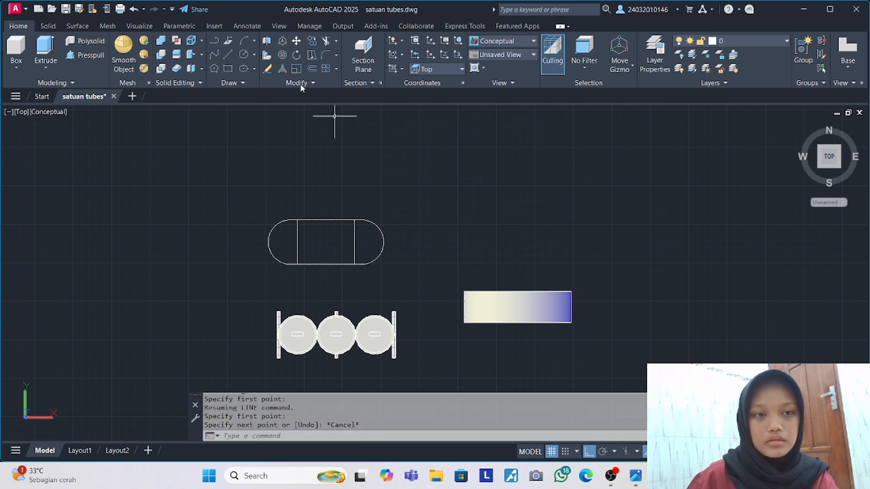
Draw a 58 by 100 rectangle in the empty space above the existing objects.
click(228, 69)
click(436, 135)
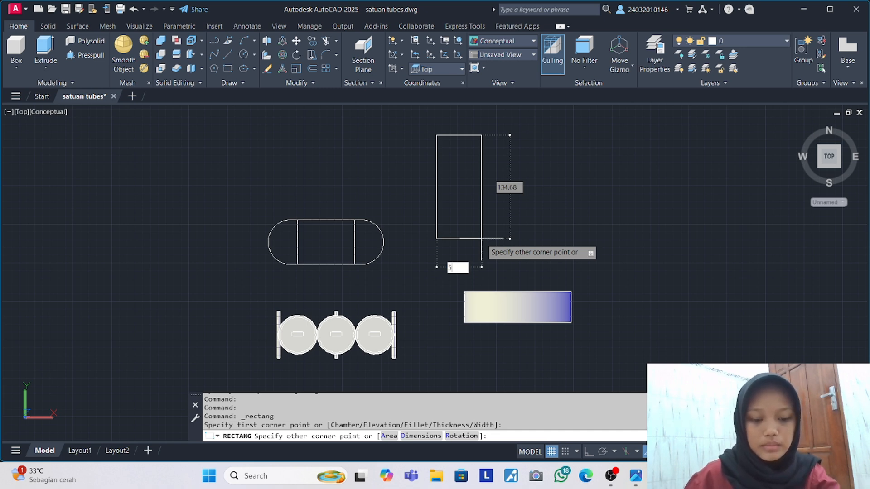
key(Tab)
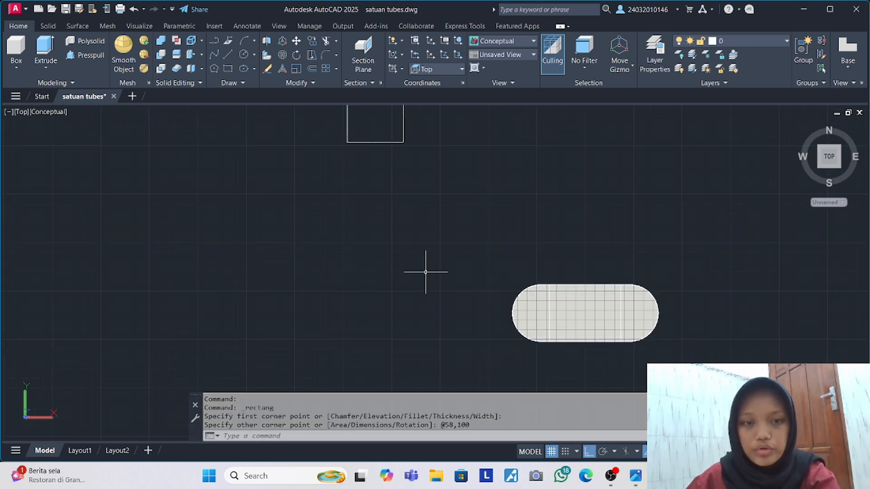
Fillet both upper corners of the new rectangle with a radius of 15.
scroll(375, 145, down, 2)
middle_drag(376, 146, 375, 153)
click(327, 56)
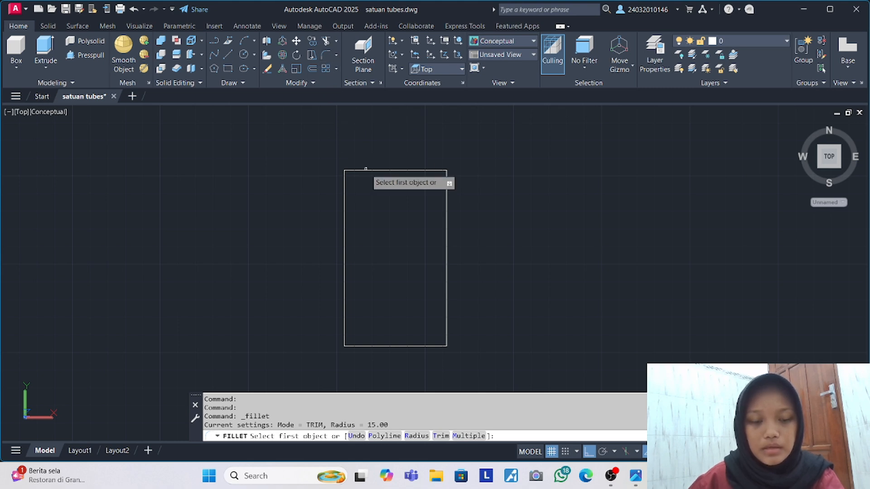
key(Return)
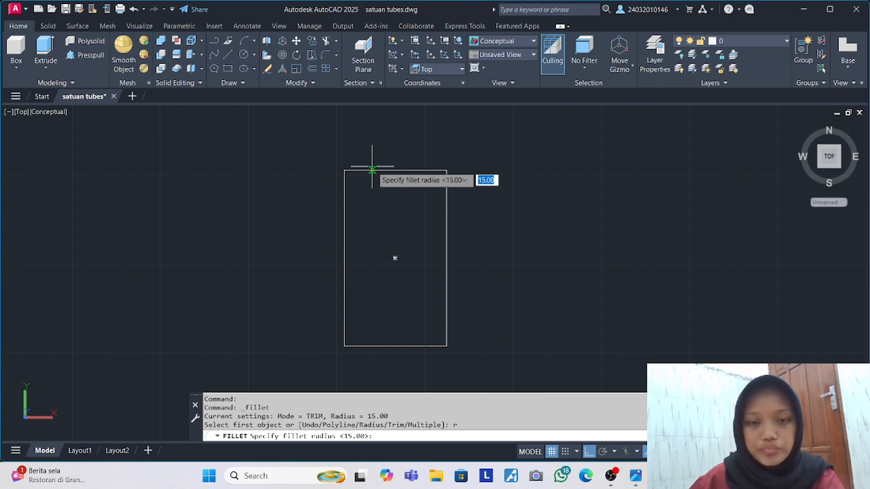
key(Return)
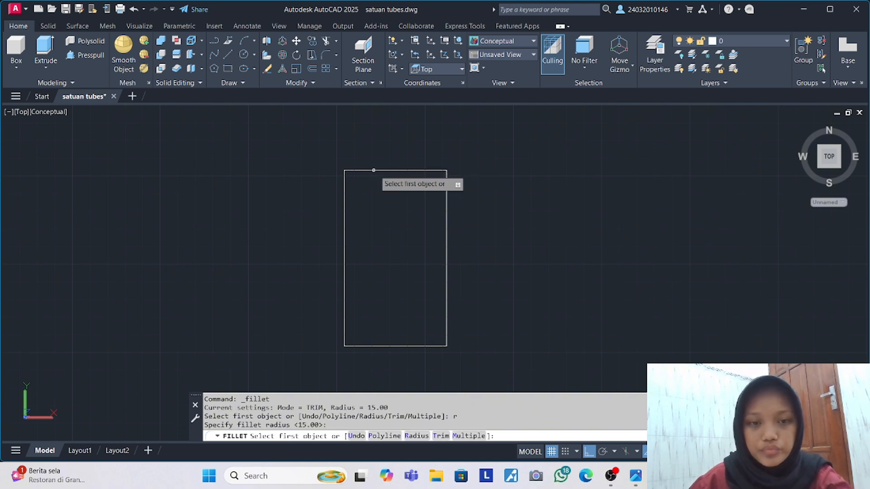
click(369, 171)
click(348, 212)
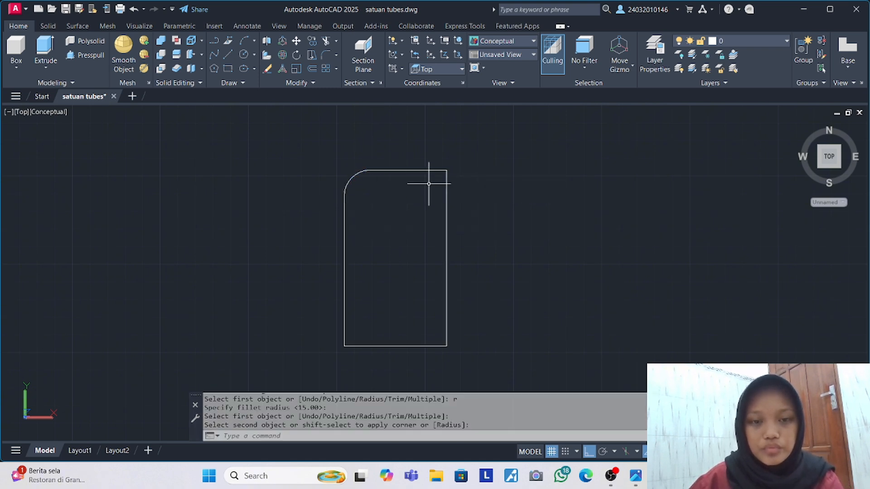
key(Return)
click(433, 170)
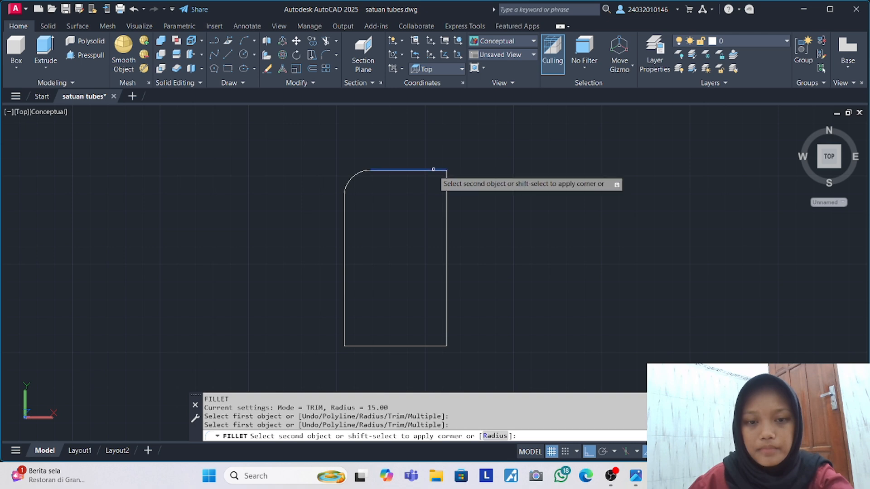
click(447, 188)
key(Return)
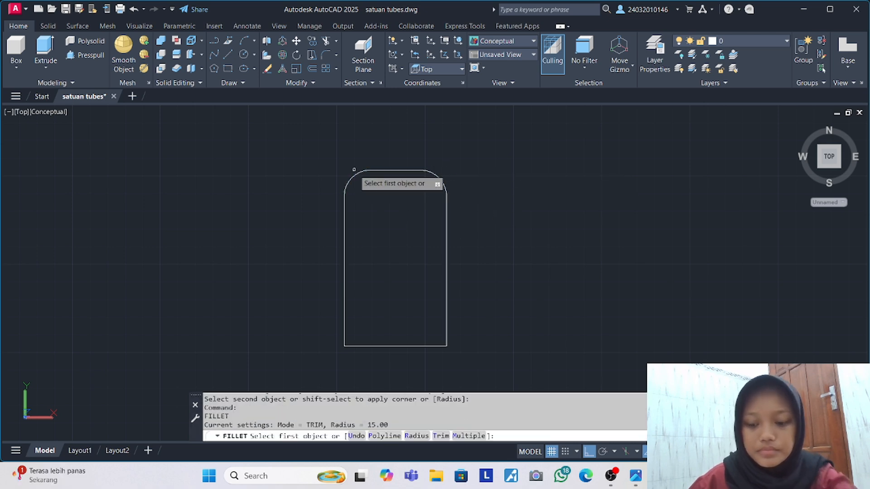
click(316, 144)
click(485, 364)
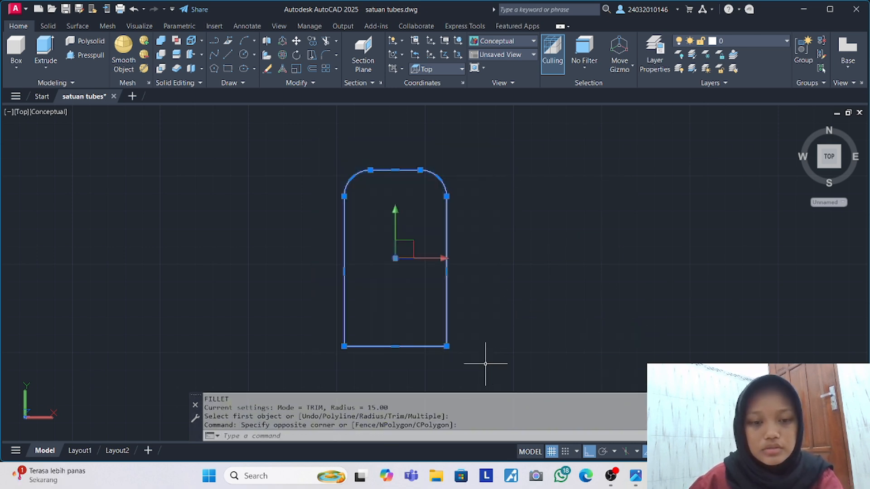
key(Return)
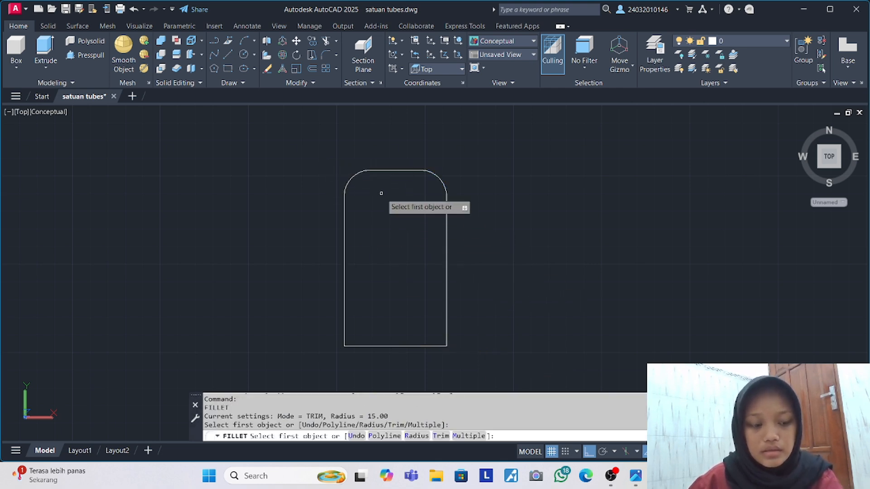
key(Escape)
click(341, 130)
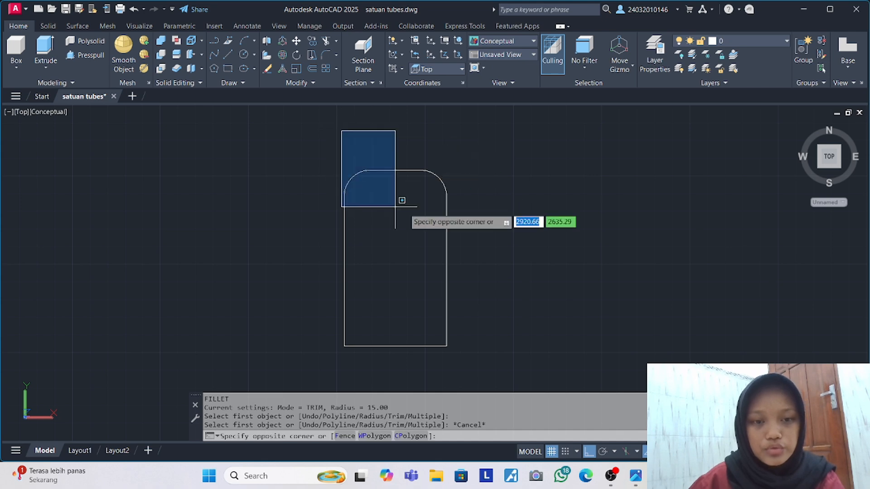
click(474, 352)
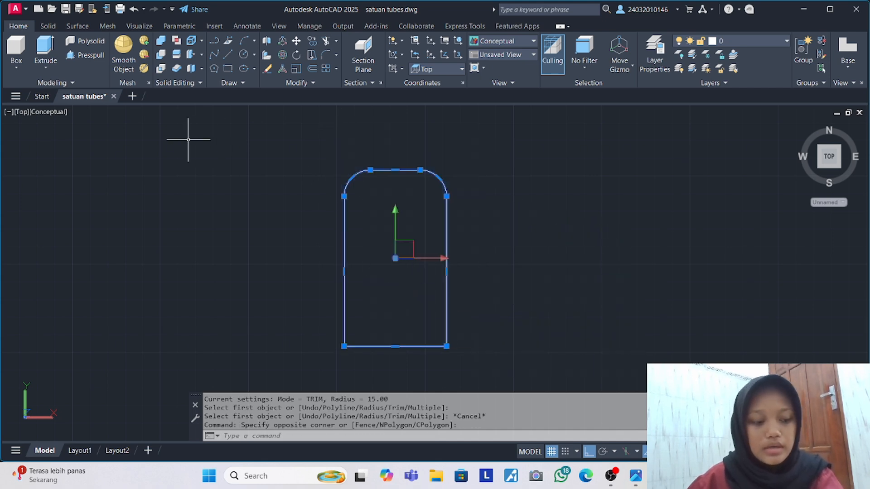
key(Escape)
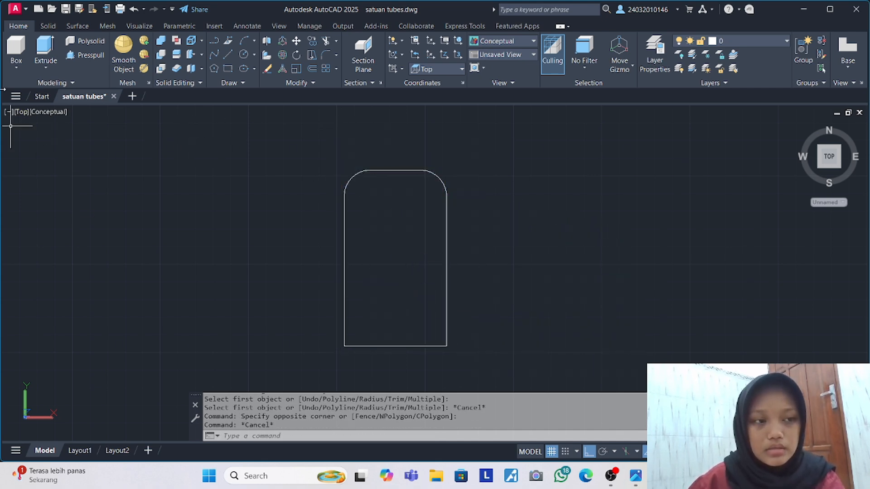
Switch to the SE Isometric view and extrude the rounded rectangle to a height of 2.
click(20, 113)
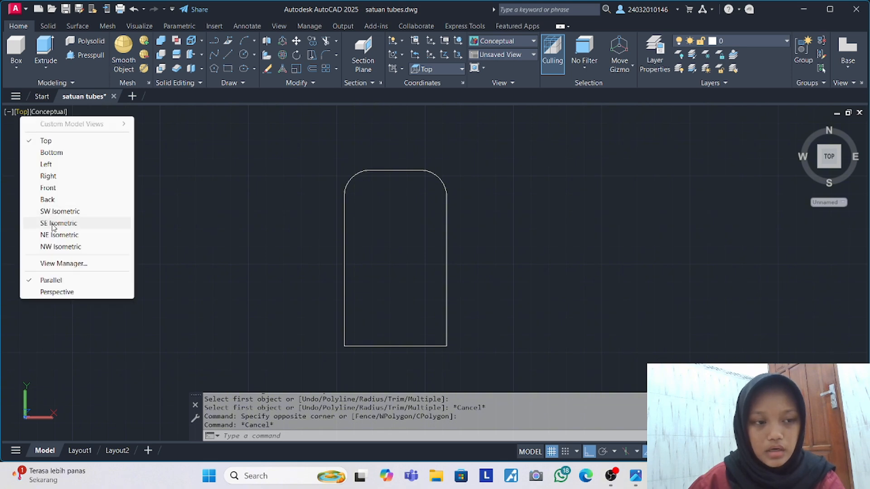
click(59, 223)
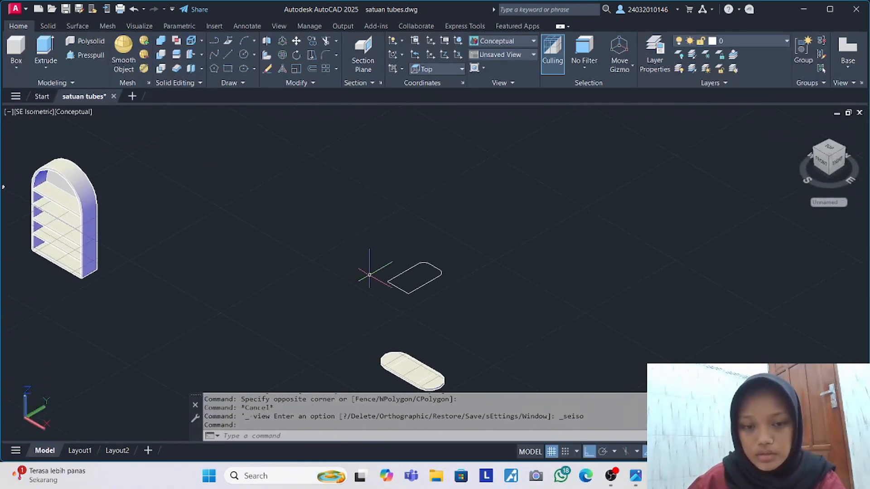
click(393, 200)
click(544, 363)
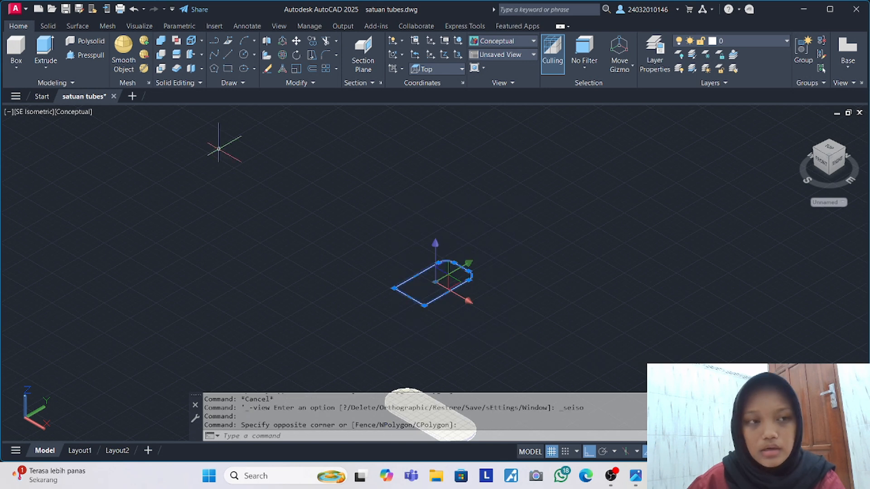
click(45, 50)
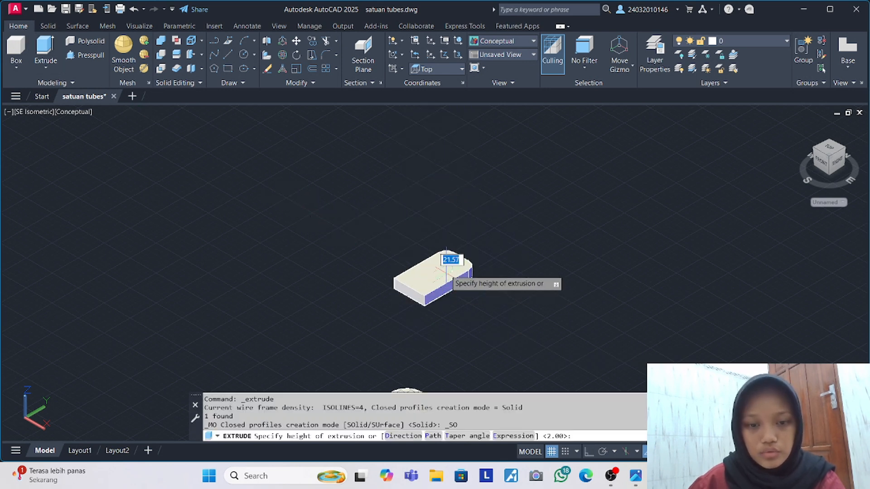
key(Return)
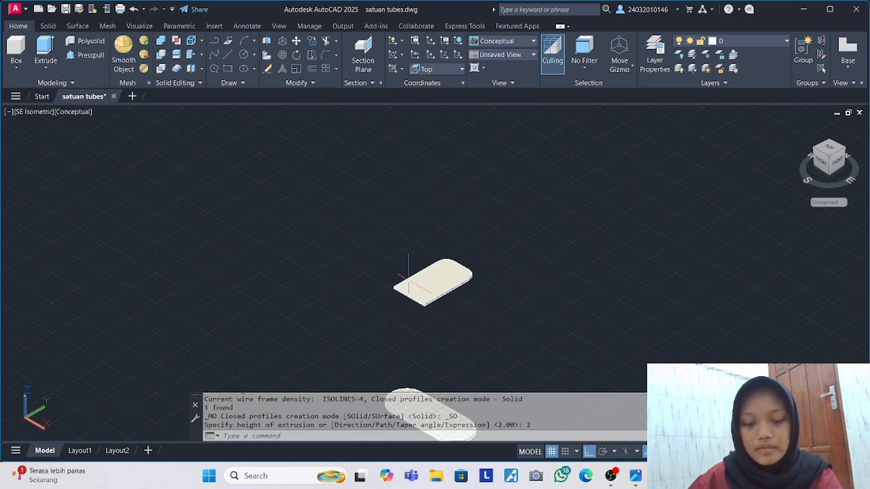
Stand the extruded panel upright with a 90° 3D rotation and turn it 90° about the vertical axis.
click(417, 278)
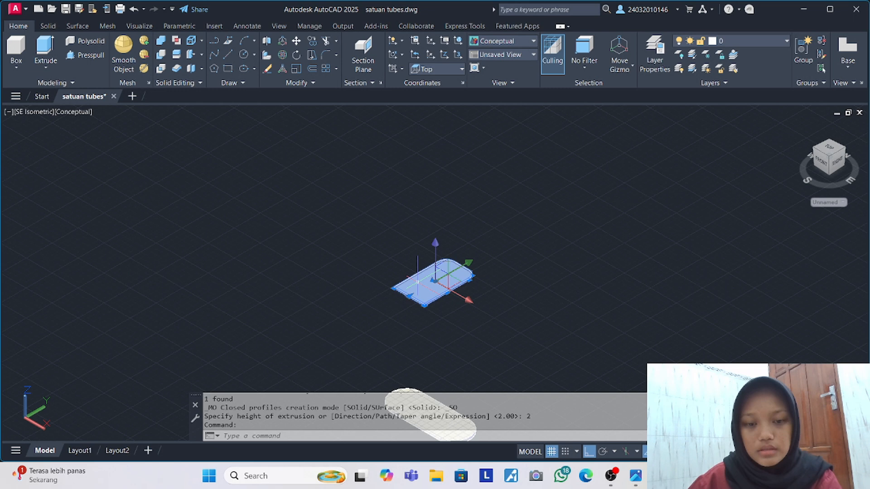
click(284, 55)
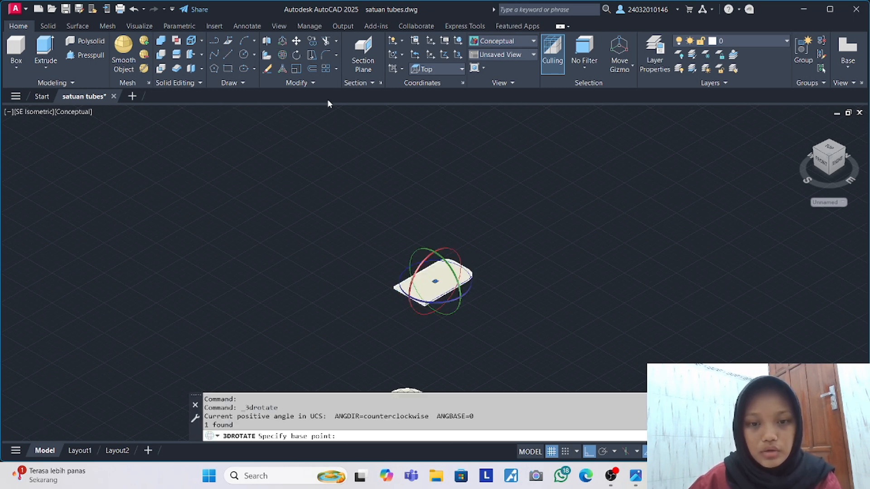
click(452, 244)
key(Return)
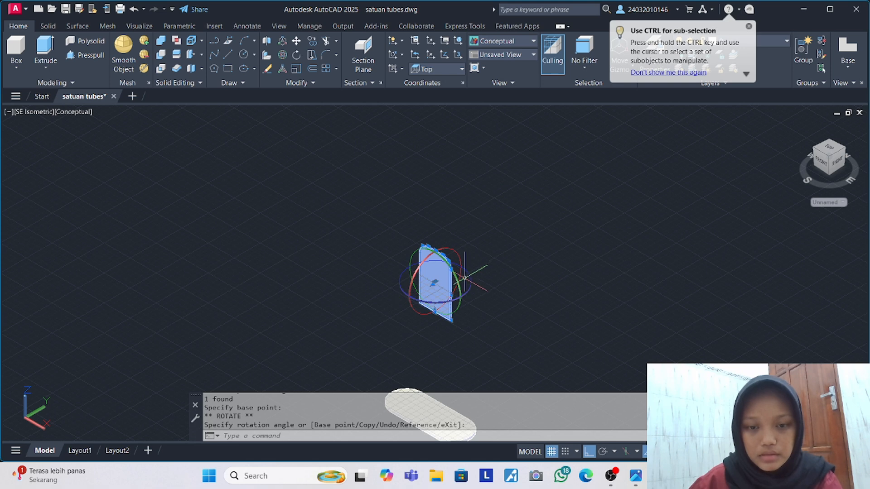
click(465, 273)
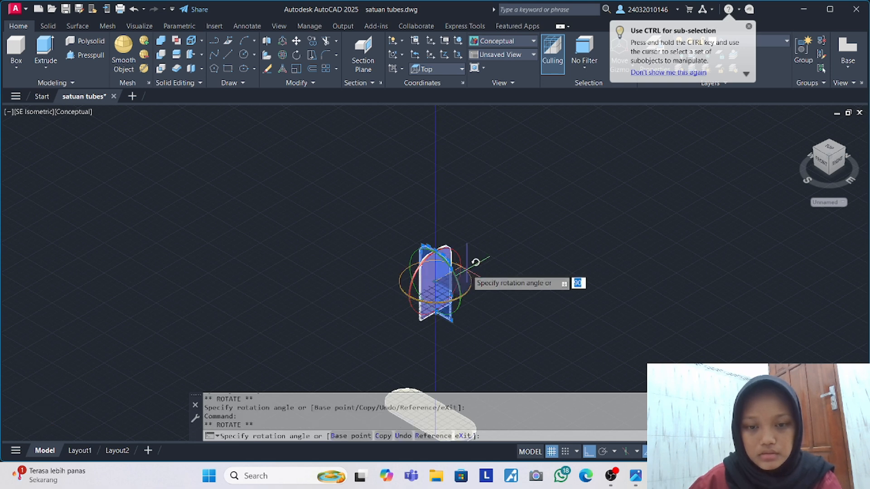
key(Return)
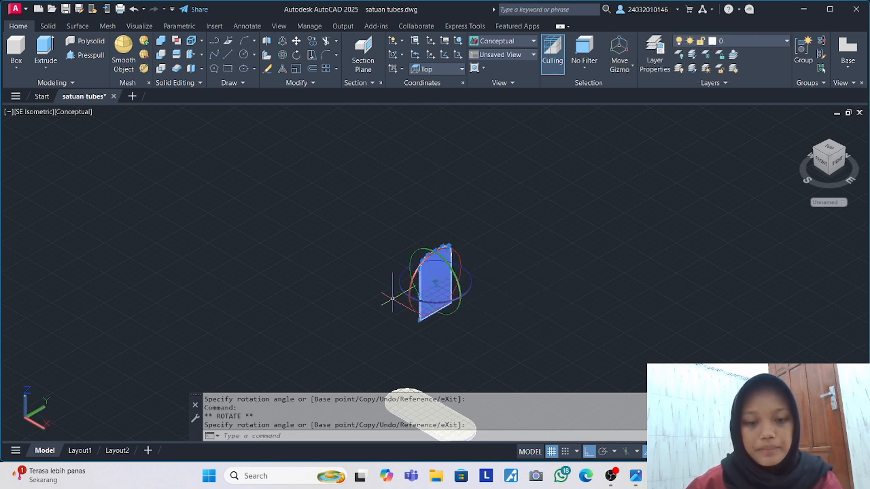
Move the upright panel onto the trolley base, standing crosswise where one rounded end begins.
text(m)
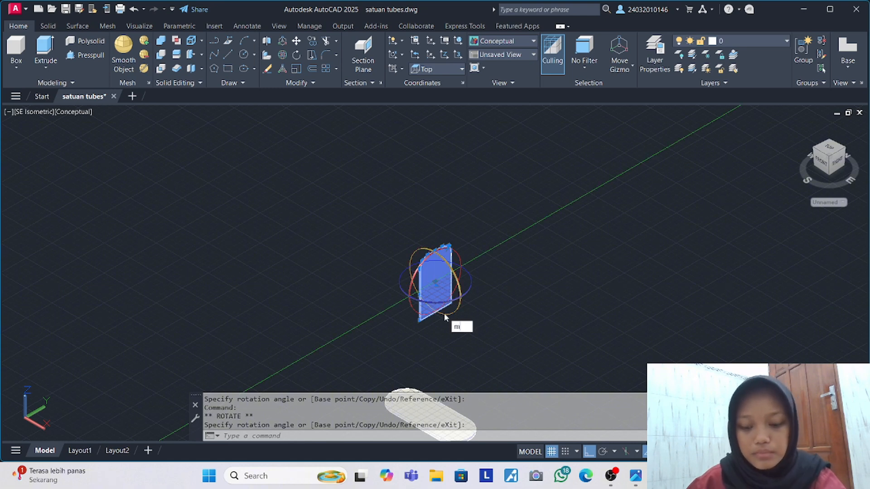
key(Escape)
click(443, 314)
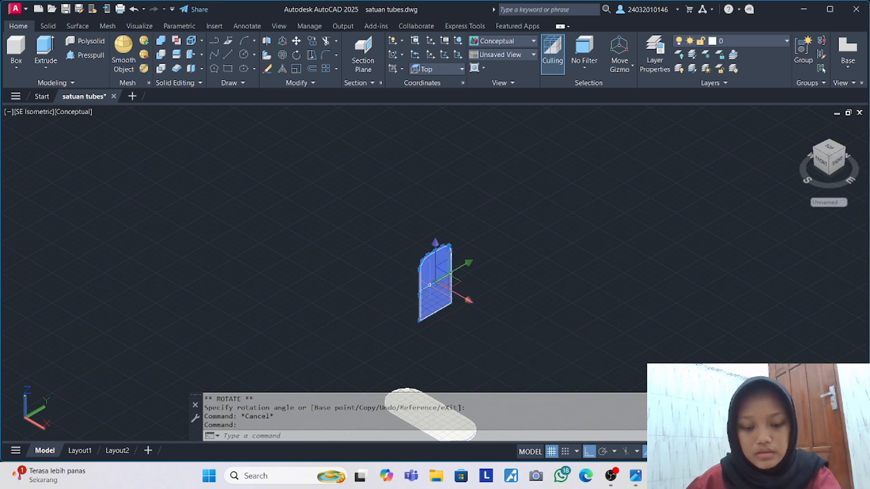
key(Return)
middle_drag(461, 323, 375, 228)
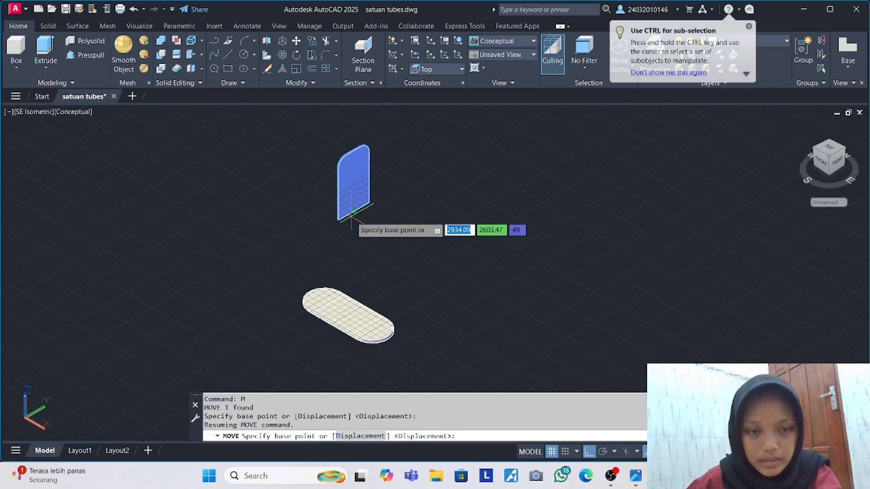
scroll(335, 220, up, 5)
click(297, 230)
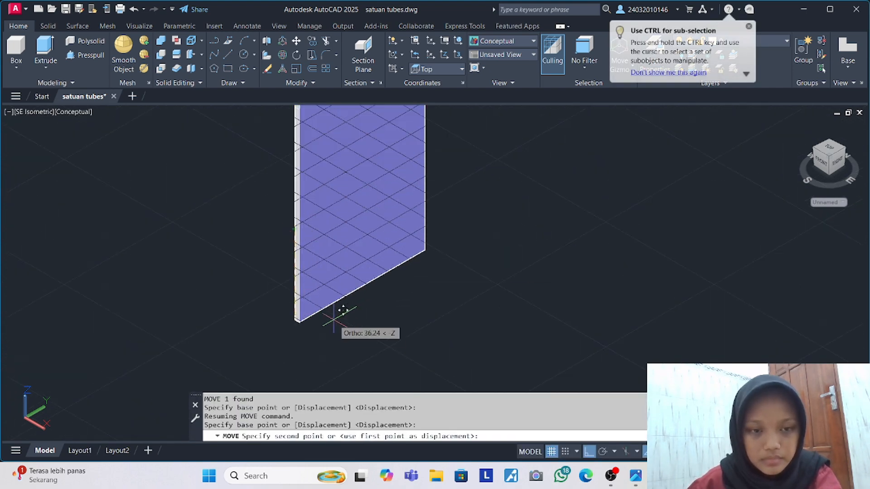
scroll(342, 325, down, 3)
middle_drag(342, 324, 250, 292)
scroll(264, 244, up, 8)
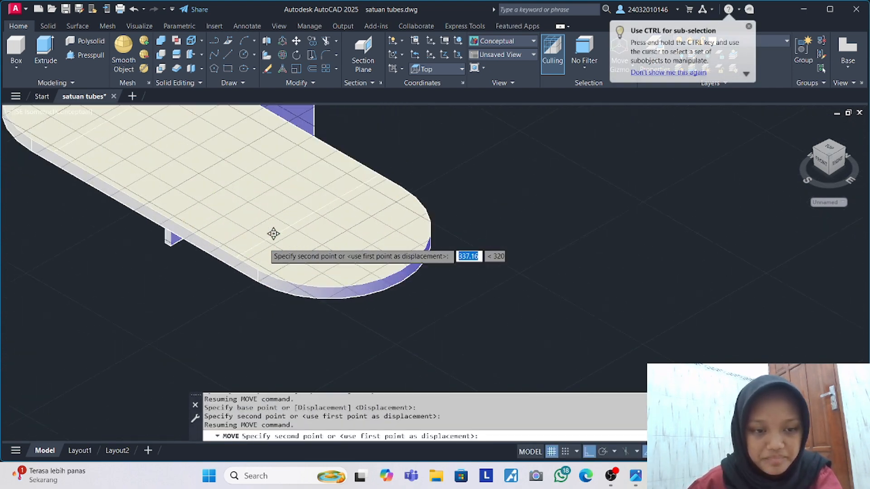
click(227, 266)
Copy the upright rounded panel and paste the duplicate beside the trolley base.
scroll(227, 265, down, 4)
click(297, 215)
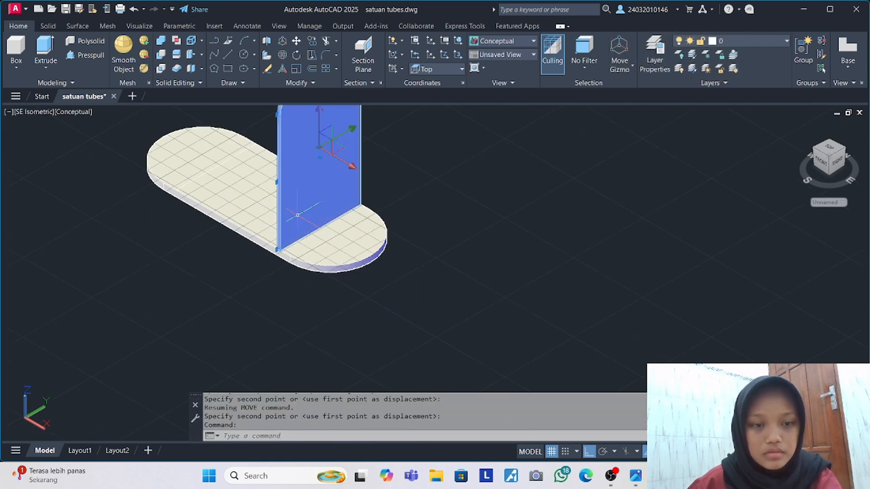
key(ctrl+c)
key(ctrl+v)
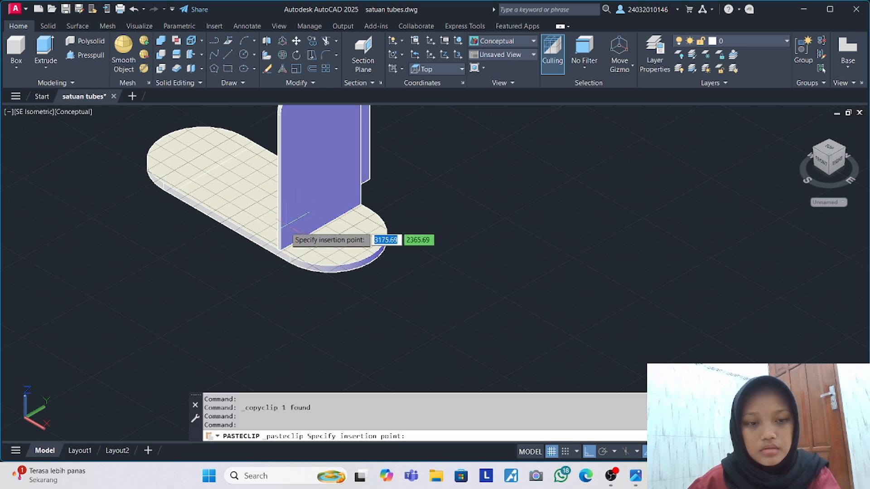
click(394, 198)
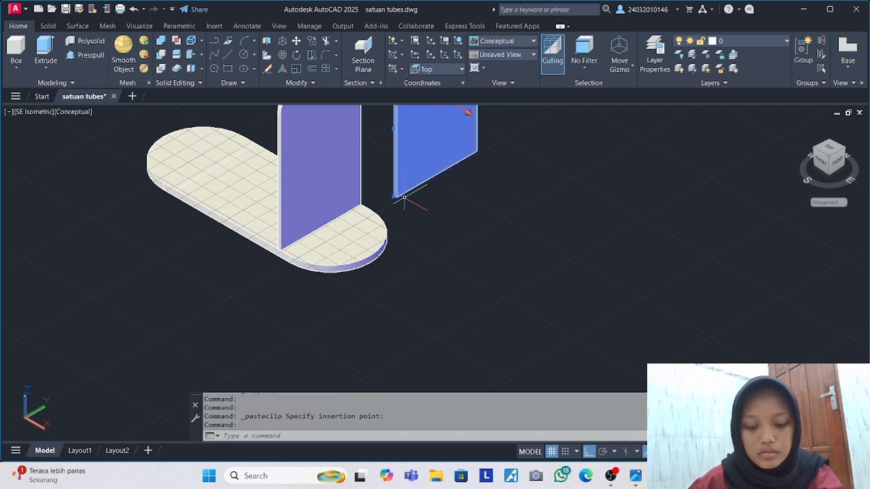
Move the duplicate panel onto the base, parallel to the first one, standing crosswise where the opposite rounded end begins.
text(m)
key(Return)
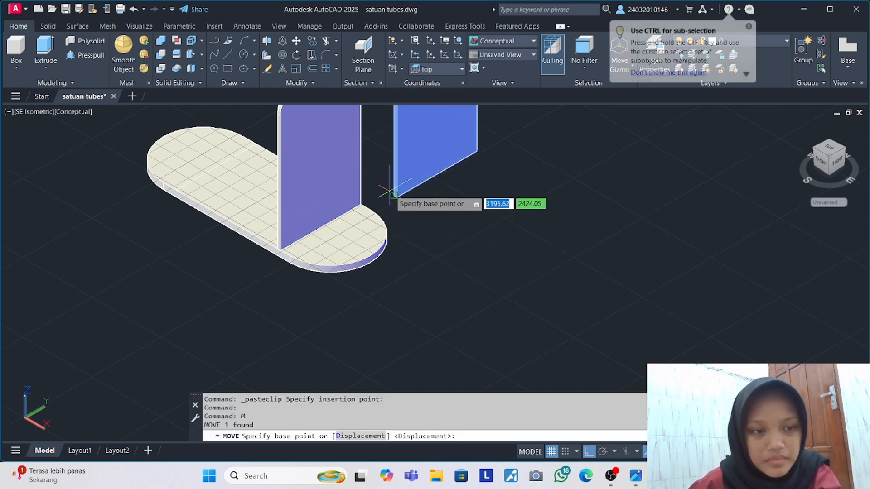
scroll(403, 194, up, 2)
click(401, 201)
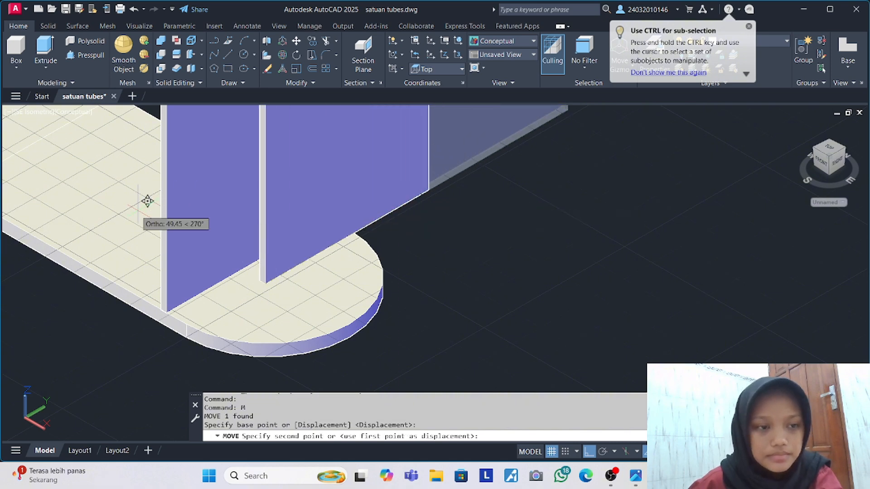
scroll(67, 186, down, 3)
scroll(72, 204, up, 5)
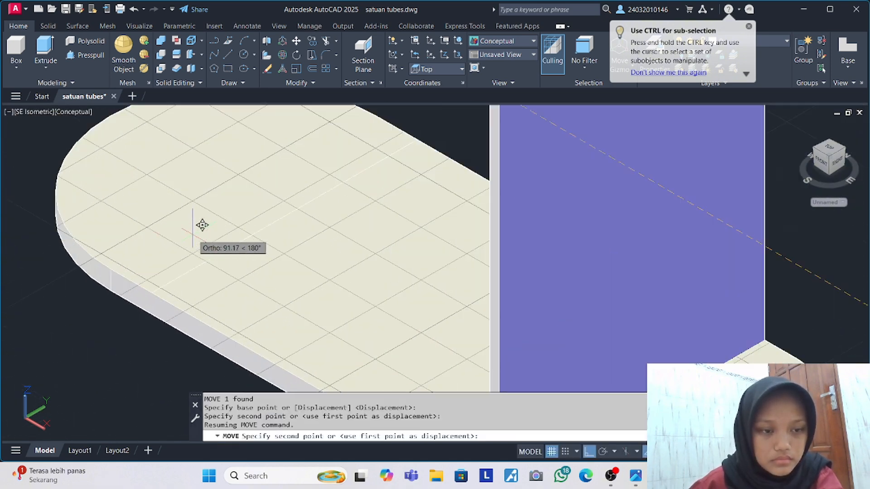
click(158, 290)
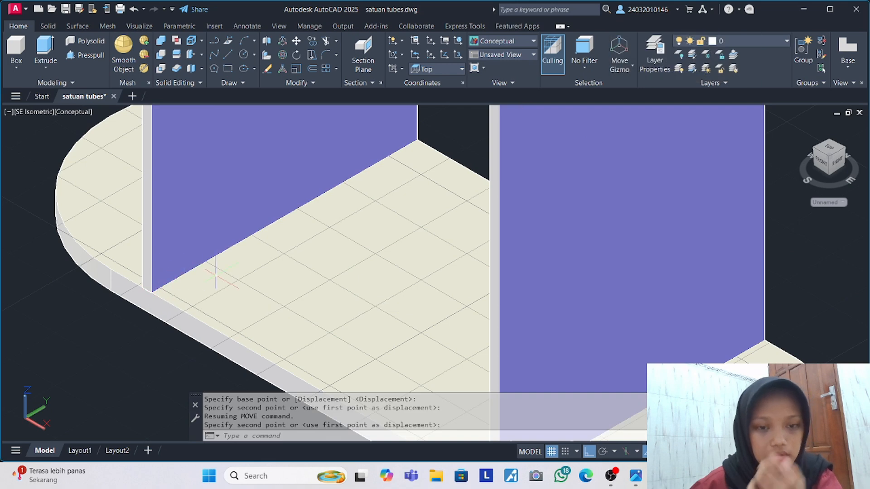
scroll(224, 272, down, 8)
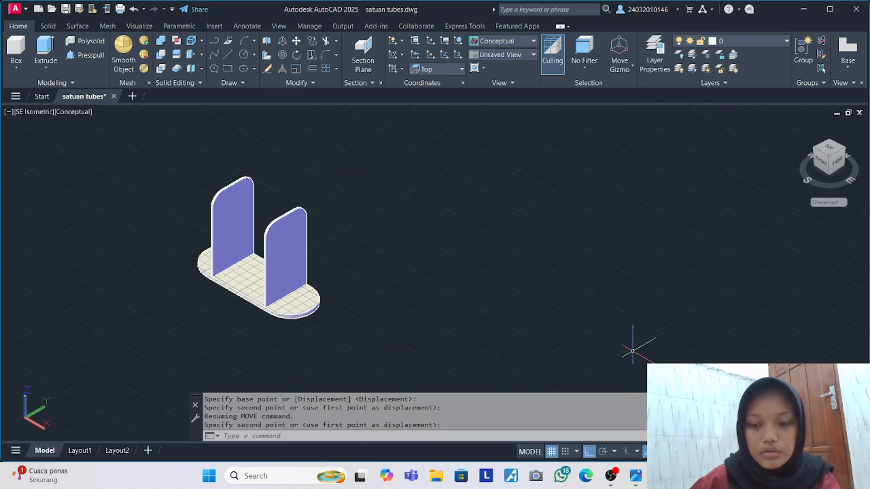
Examine the trolley reference photo in the image viewer for its side bags and shelves, returning to AutoCAD each time.
click(635, 476)
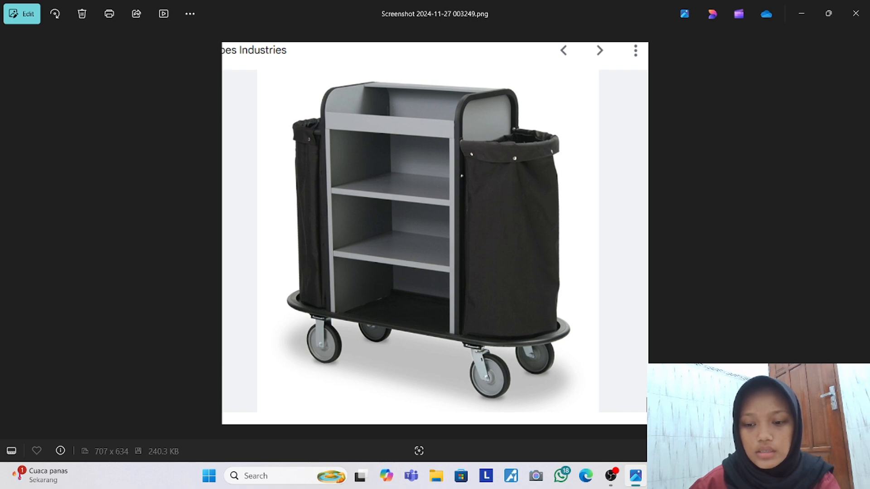
mouse_move(661, 476)
click(640, 419)
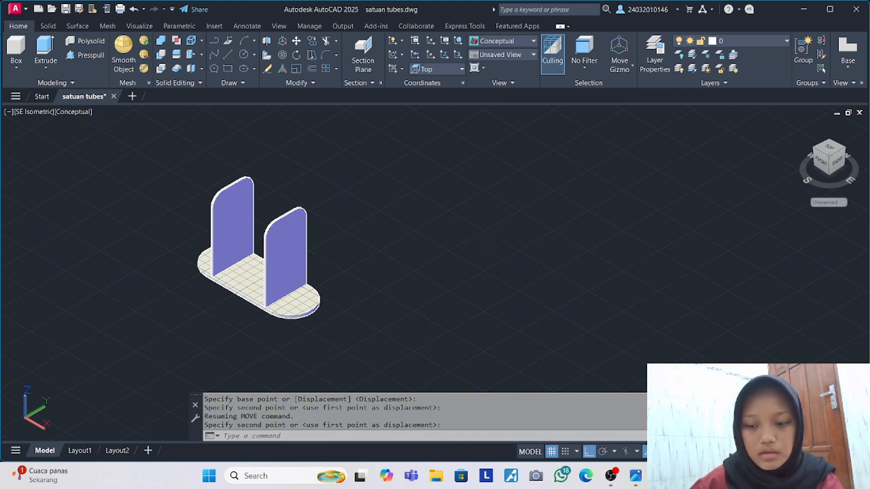
click(661, 475)
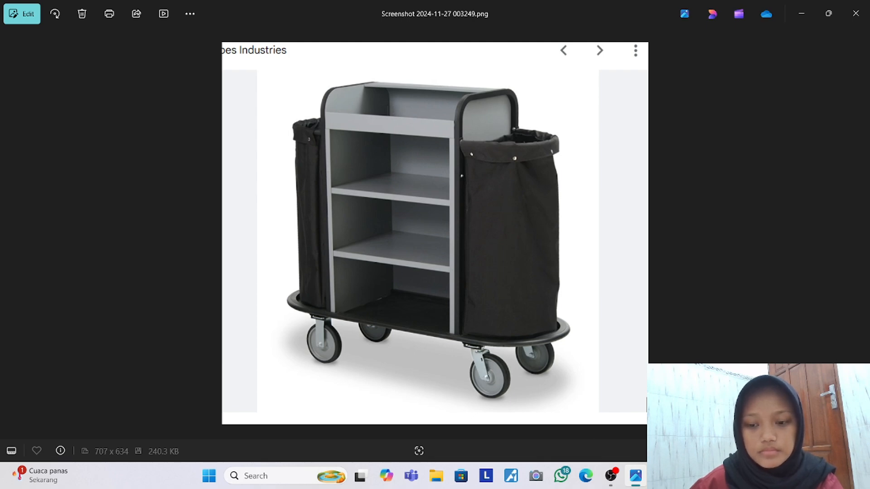
click(661, 475)
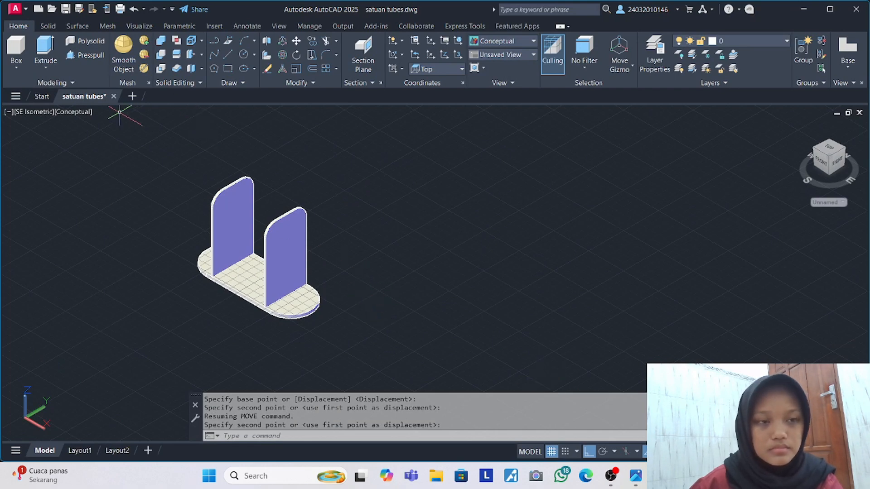
key(alt+Tab)
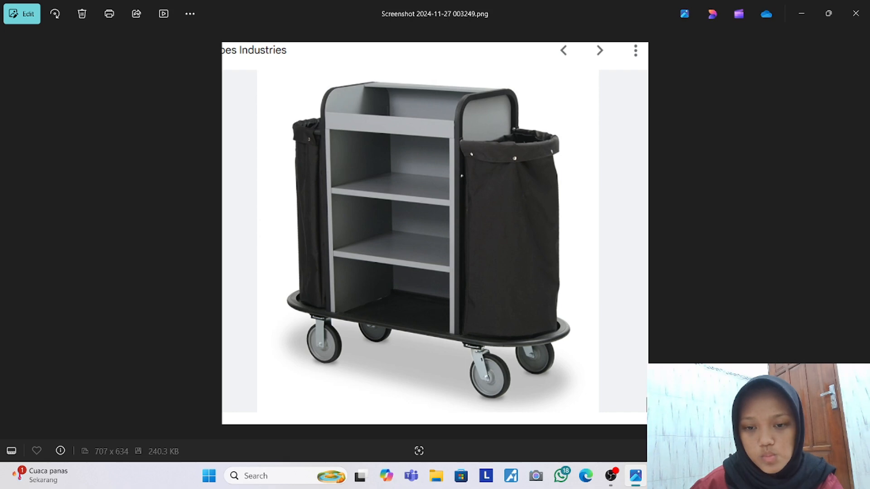
key(alt+Tab)
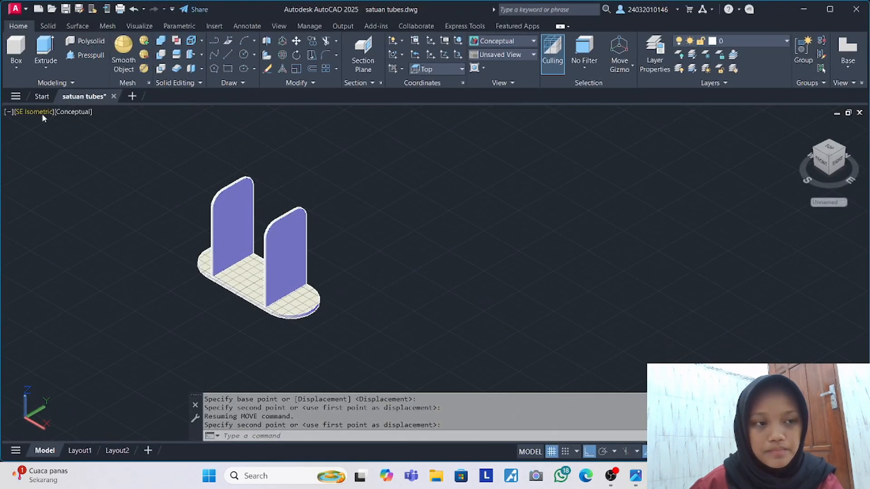
Switch the model to the Top view, focused on the trolley base.
click(42, 114)
click(68, 141)
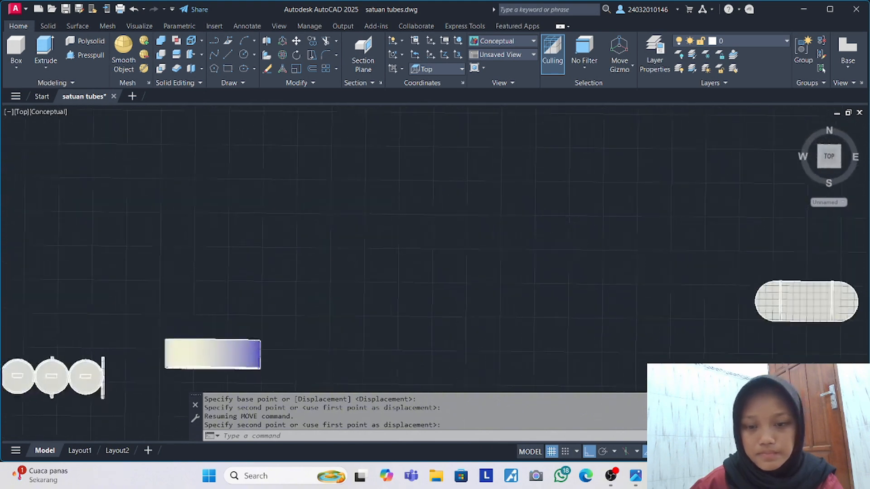
scroll(503, 285, up, 6)
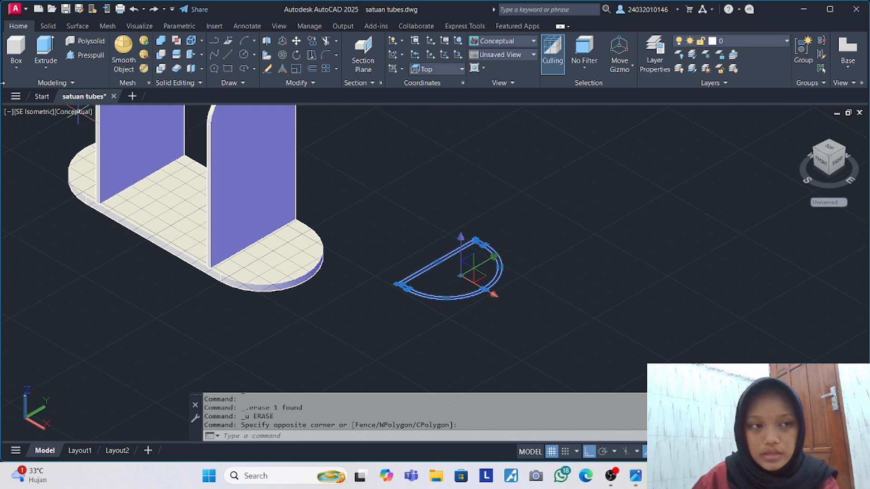
Extrude the two nested half-round profiles beside the trolley to a height of 80.
click(45, 50)
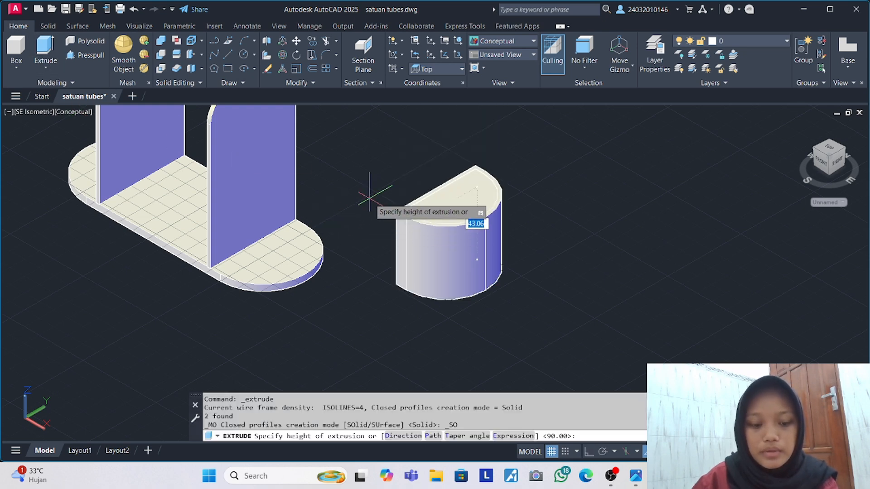
text(80)
key(Return)
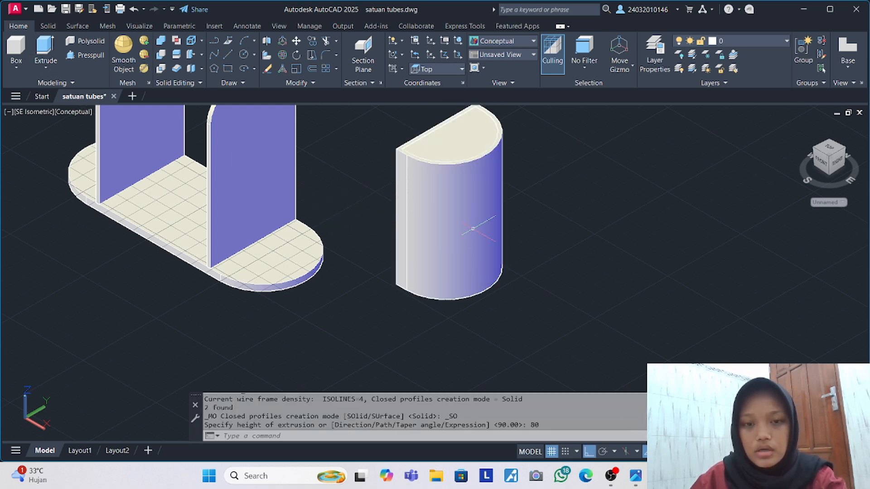
Subtract the inner half-round solid from the outer one to hollow out the container.
scroll(440, 190, up, 2)
key(Escape)
text(SU)
key(Return)
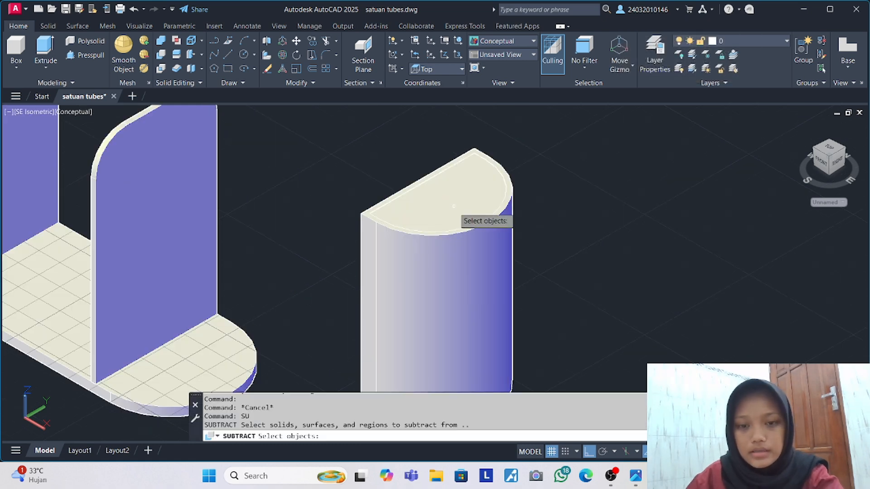
click(471, 256)
key(Return)
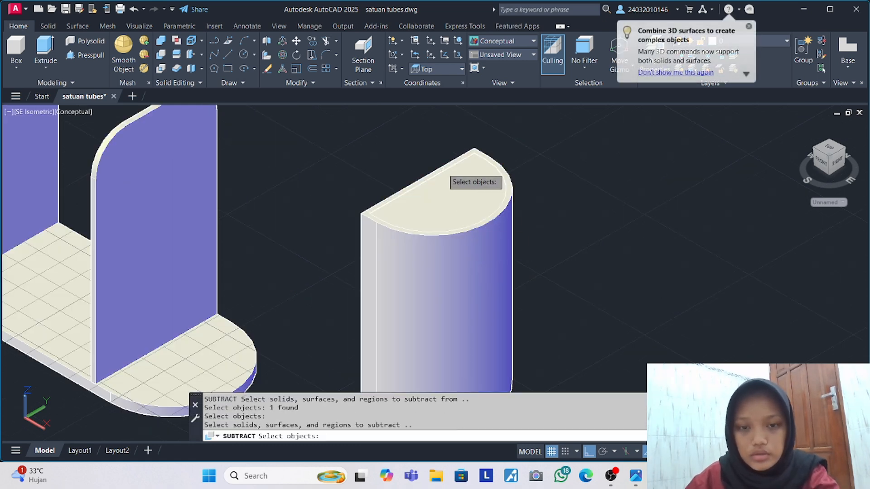
click(443, 174)
key(Return)
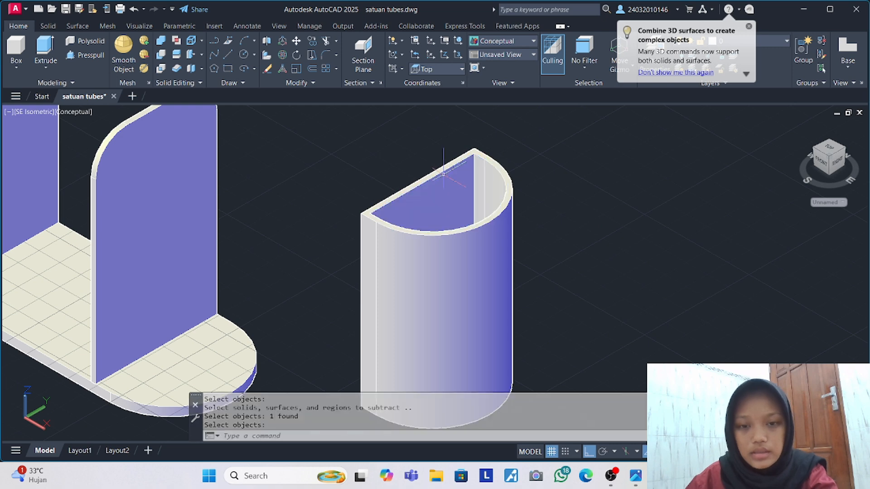
Copy the hollow half-round container and paste the duplicate on the side away from the trolley.
scroll(463, 205, down, 2)
click(366, 151)
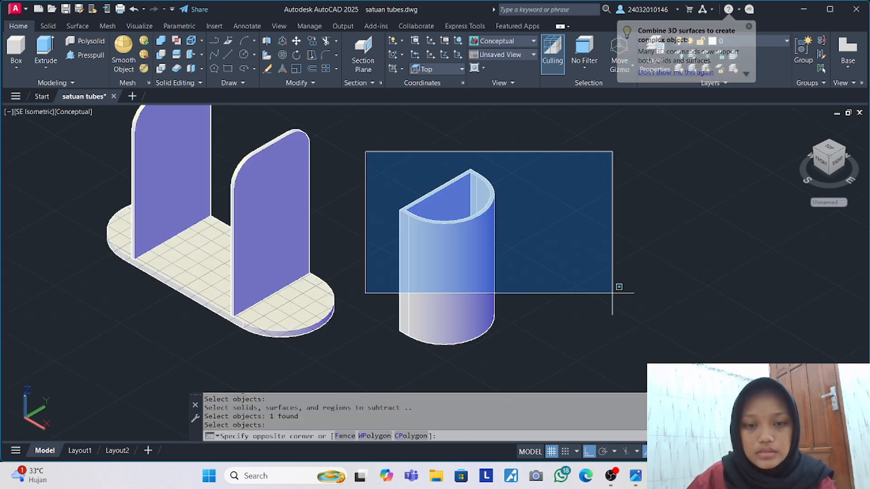
click(595, 355)
key(ctrl+c)
key(ctrl+v)
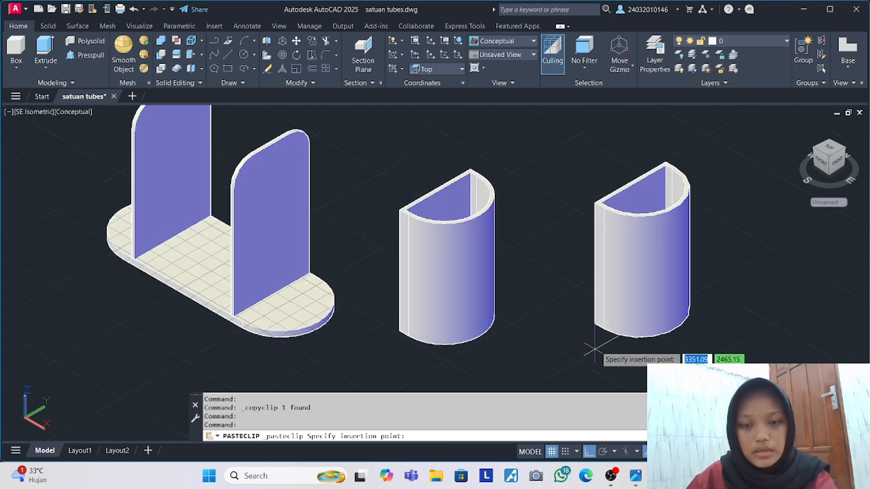
click(370, 148)
click(358, 148)
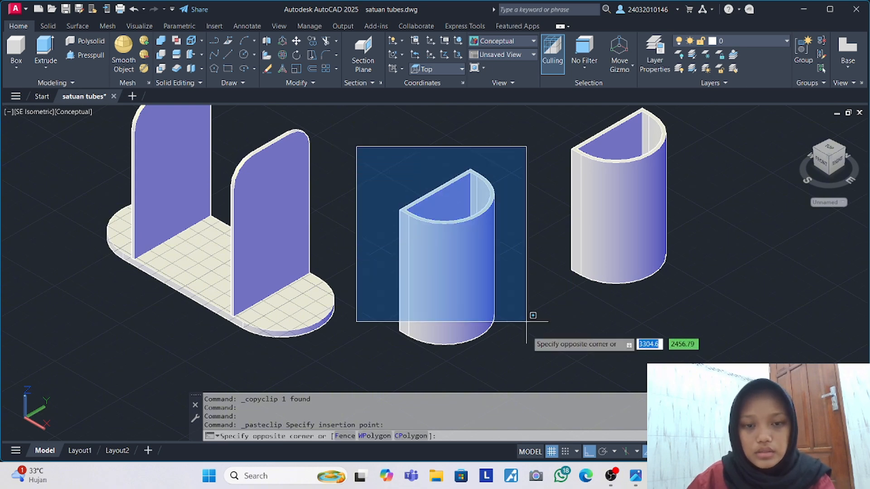
click(532, 315)
key(Escape)
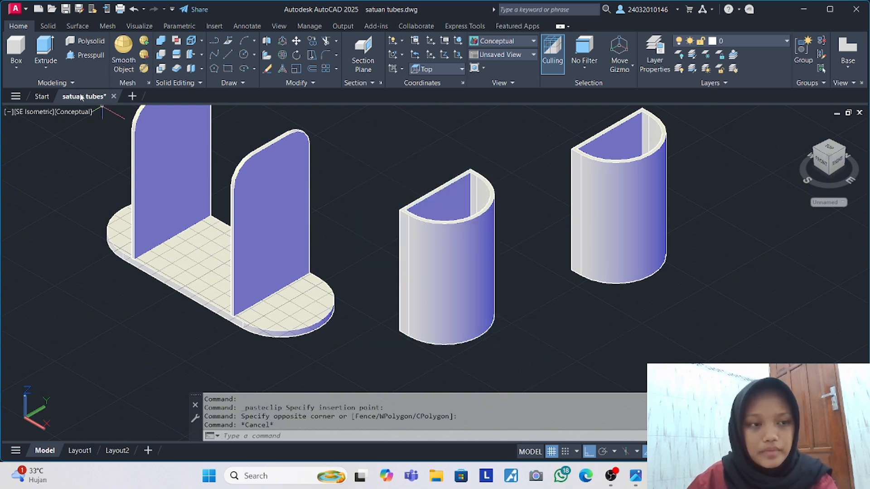
Switch to 2D Wireframe and move the original half-round container onto the base's nearer rounded end, its flat side against the panel.
click(65, 113)
click(96, 140)
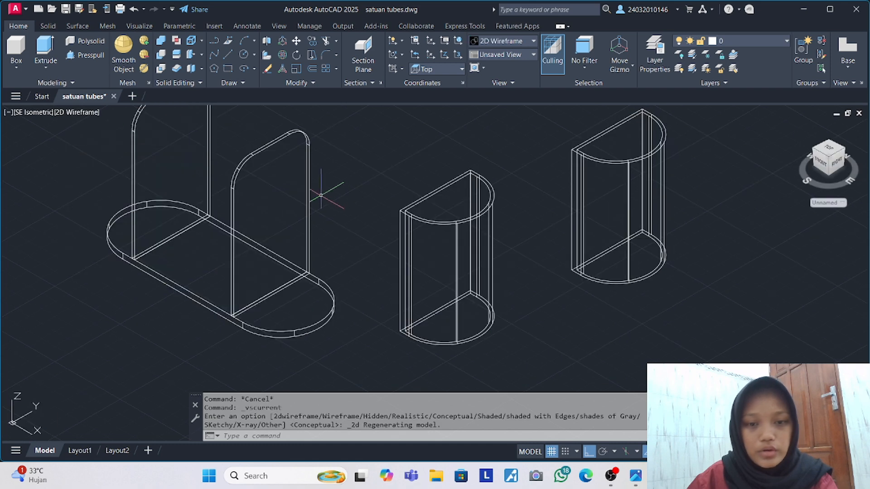
click(396, 161)
click(546, 355)
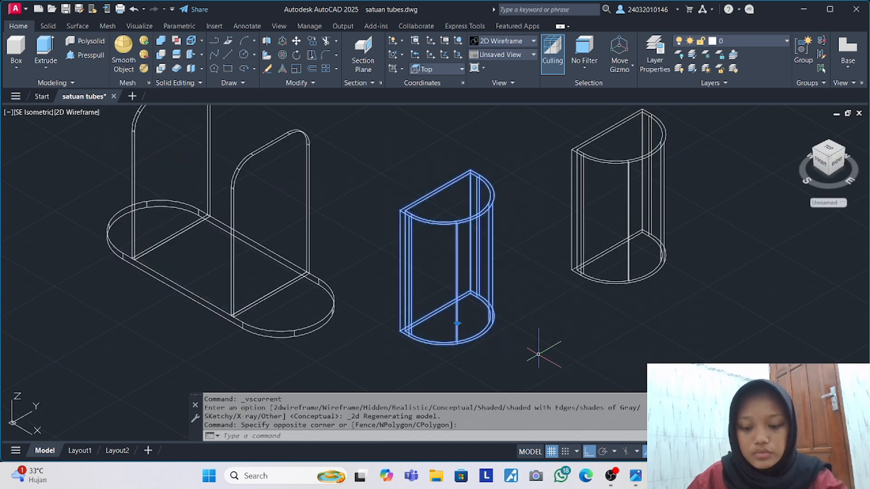
text(m)
key(Return)
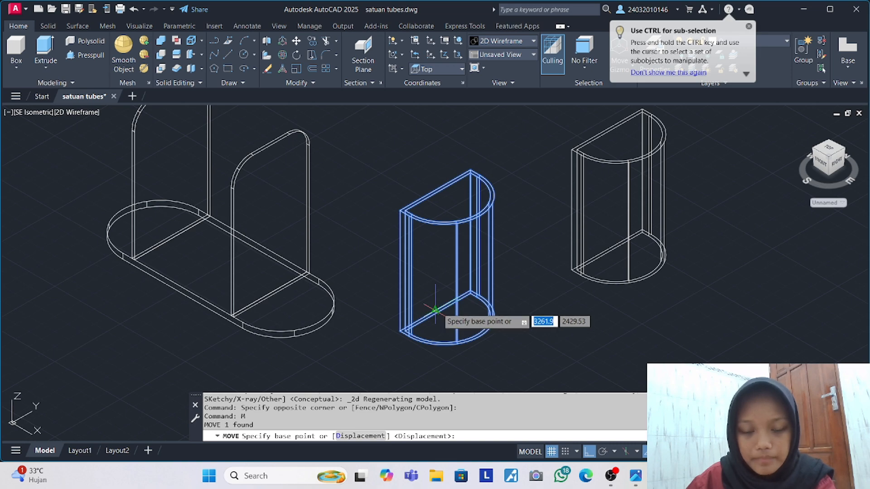
scroll(435, 313, up, 5)
click(423, 320)
scroll(398, 313, down, 5)
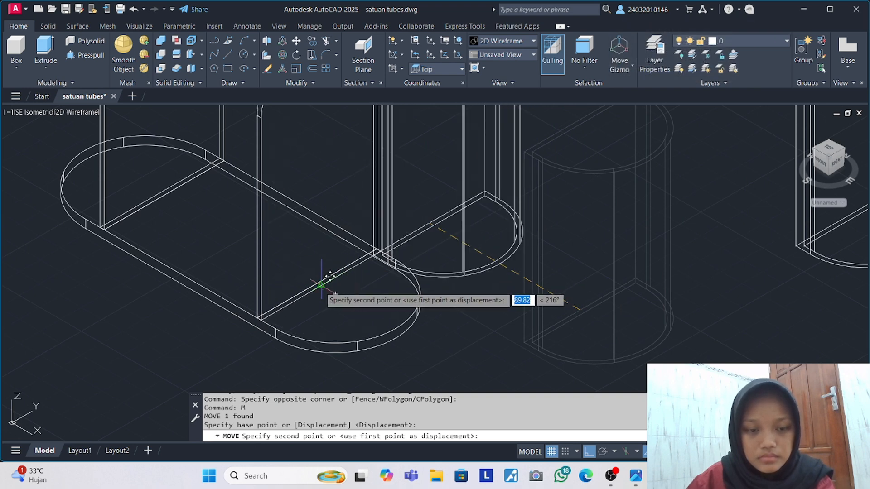
click(317, 289)
scroll(519, 262, down, 4)
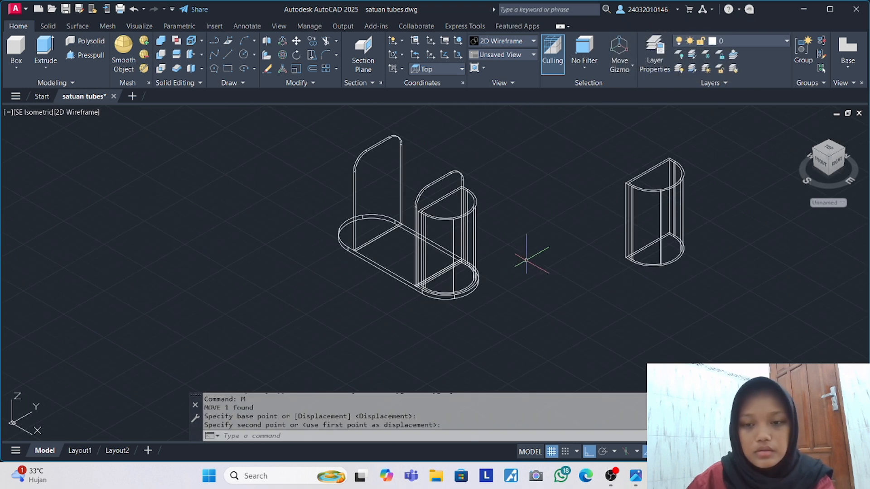
Move the duplicate half-round container to an empty spot close behind the trolley.
click(588, 136)
click(758, 291)
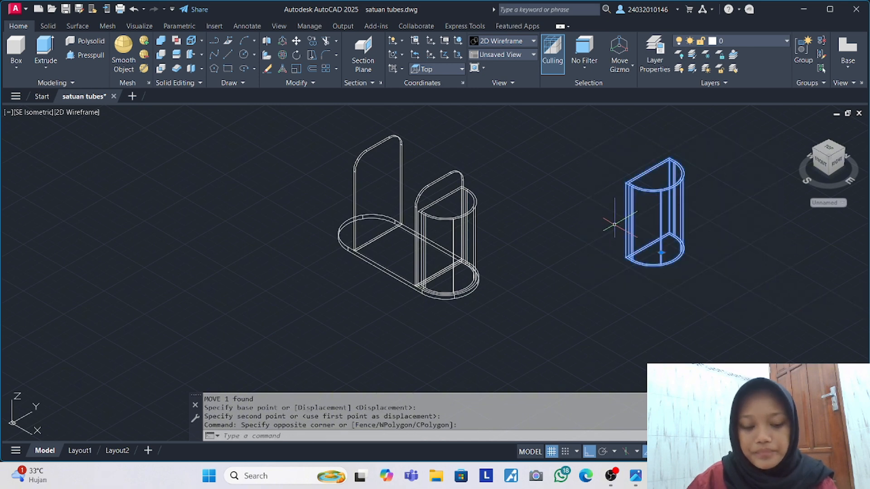
text(m)
key(Return)
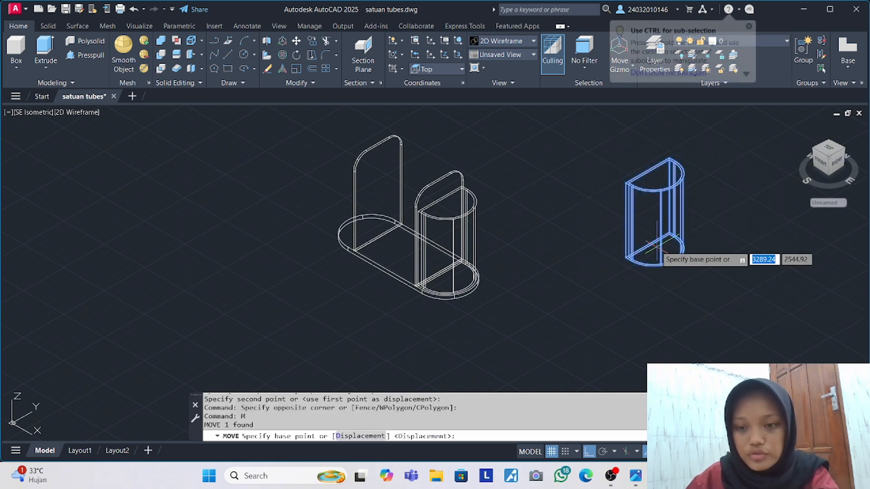
click(648, 245)
click(279, 196)
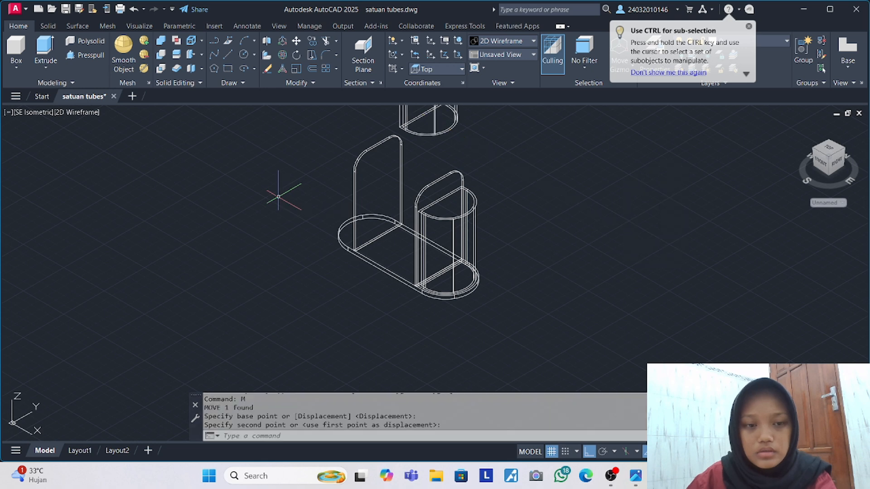
3D Rotate the duplicate half-round container about its vertical axis so its flat side faces the opposite way.
scroll(797, 233, down, 4)
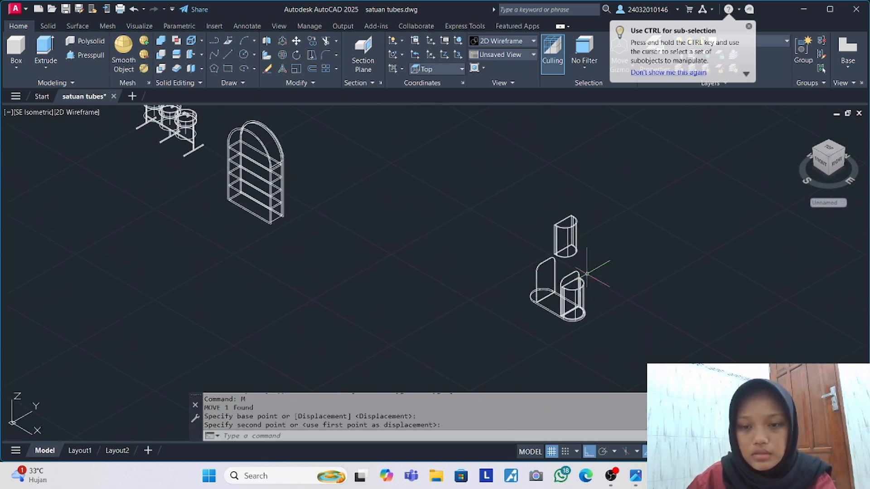
click(525, 201)
click(628, 268)
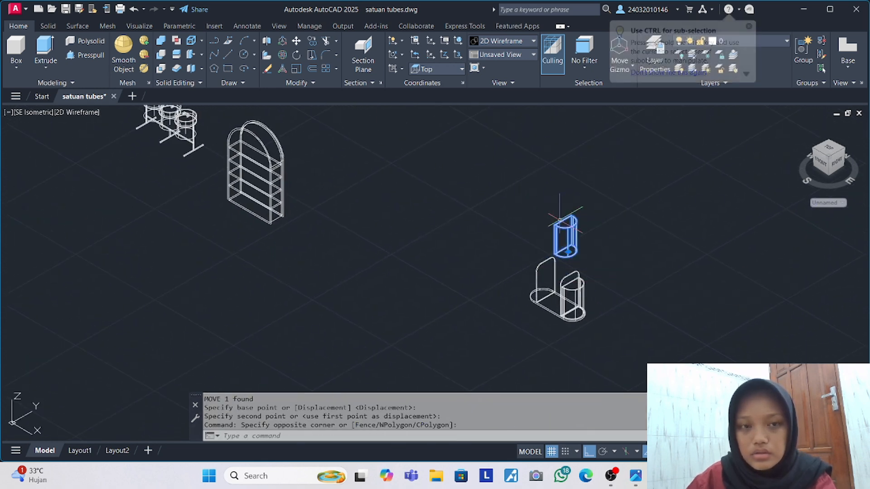
click(283, 55)
click(547, 245)
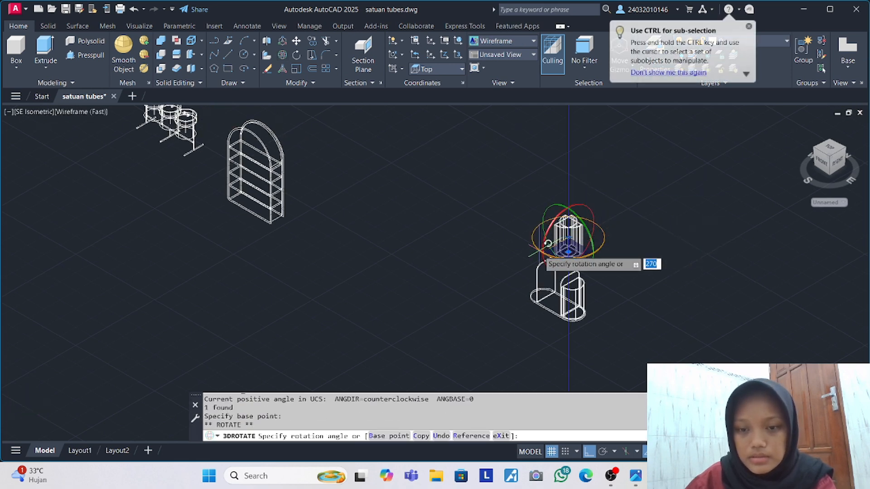
click(528, 200)
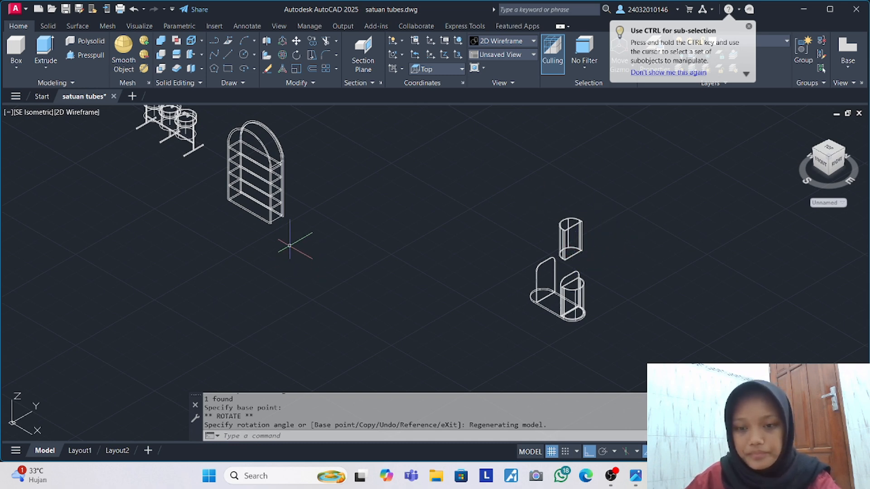
Move the rotated half-round container onto the base's farther rounded end, its flat side's bottom edge midpoint against the upright panel.
click(538, 194)
click(620, 263)
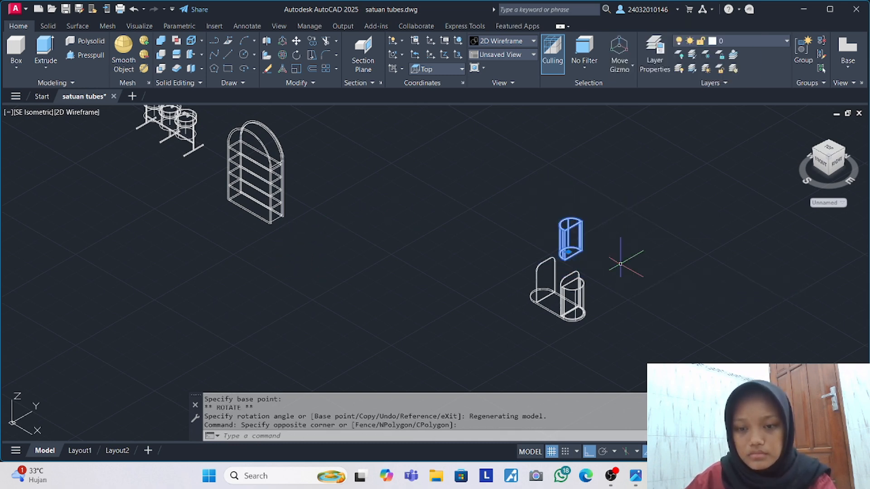
text(m)
key(Return)
scroll(573, 252, up, 8)
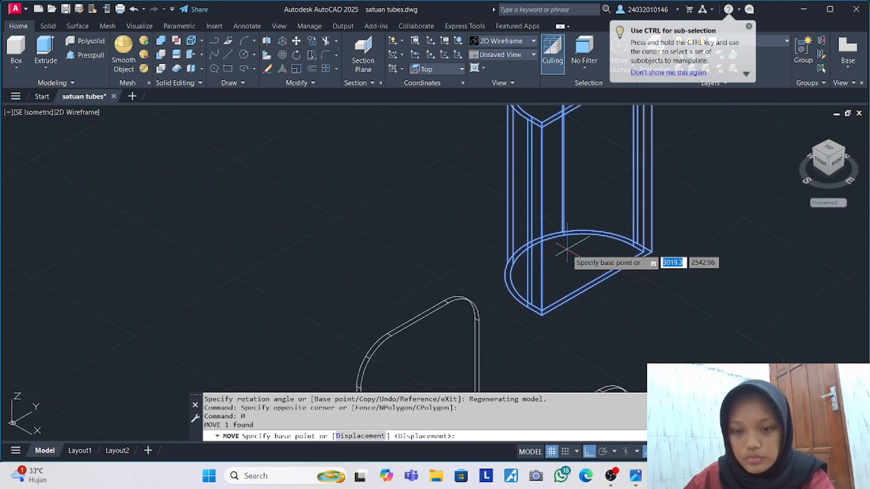
click(602, 288)
scroll(553, 306, down, 5)
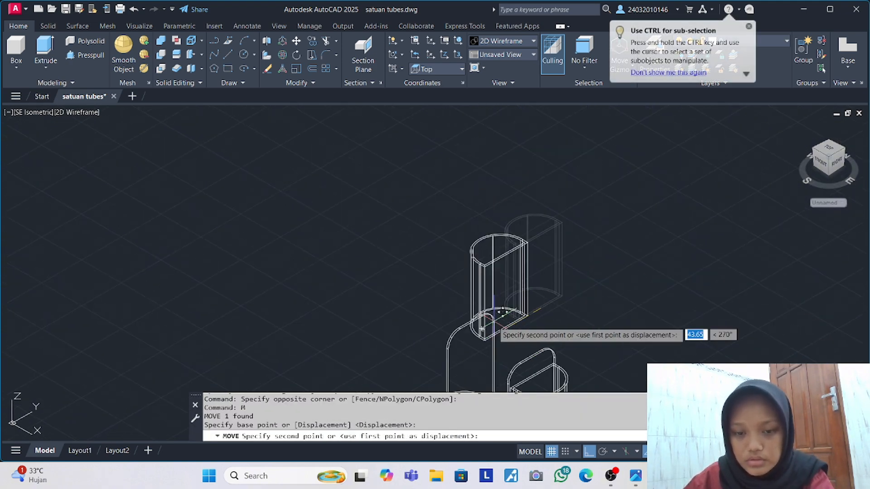
middle_drag(495, 326, 431, 201)
scroll(413, 285, up, 6)
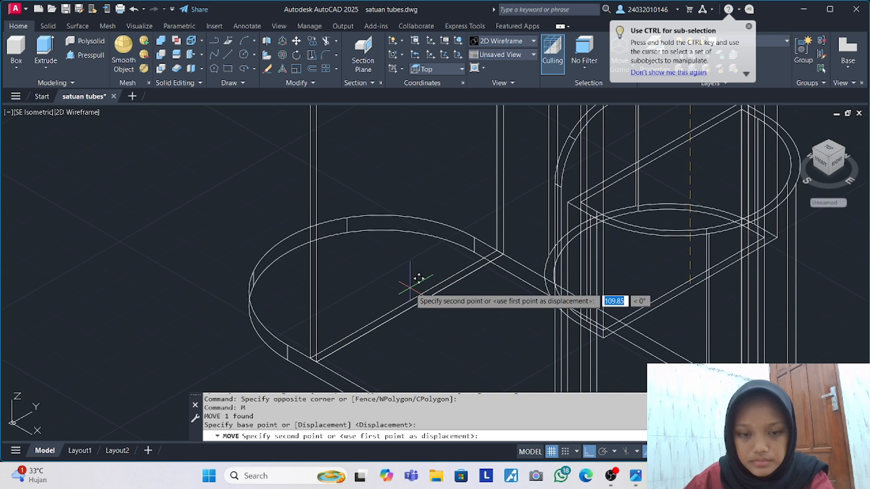
click(400, 312)
scroll(402, 311, down, 5)
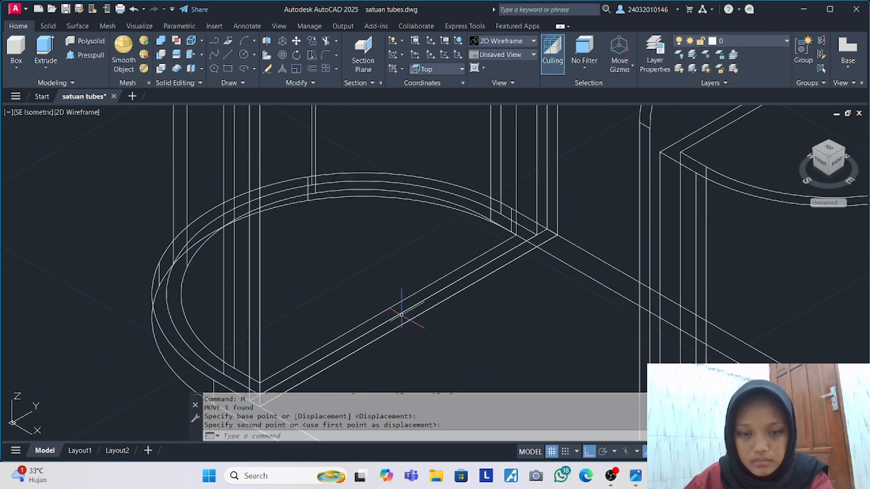
scroll(469, 272, down, 3)
scroll(532, 261, down, 2)
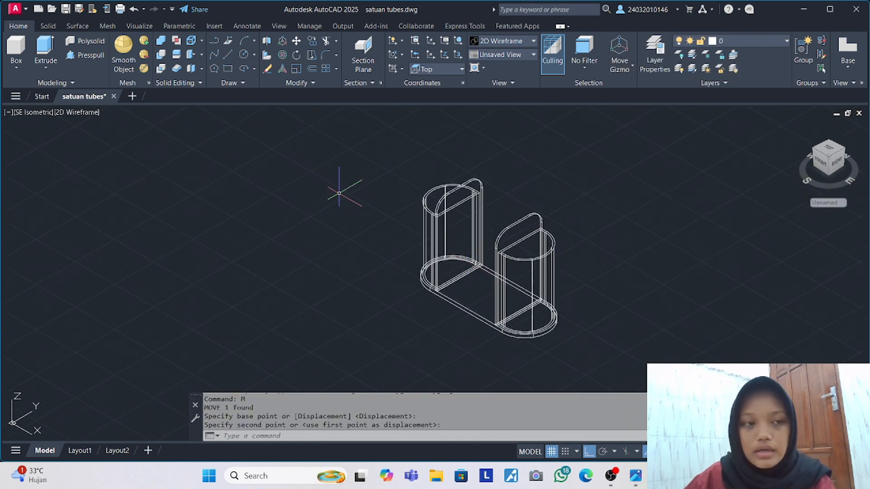
Show the trolley in the Conceptual visual style and compare it from a new angle with the reference photo.
click(87, 113)
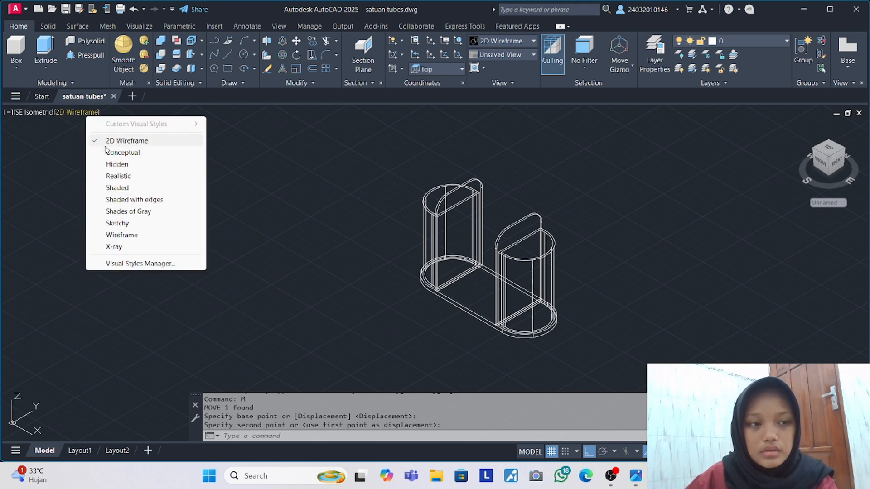
click(107, 151)
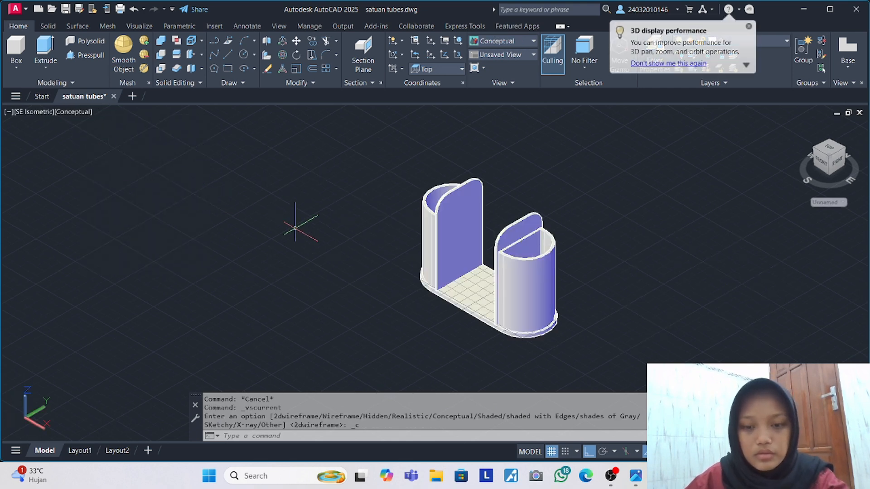
text(orbit)
key(Return)
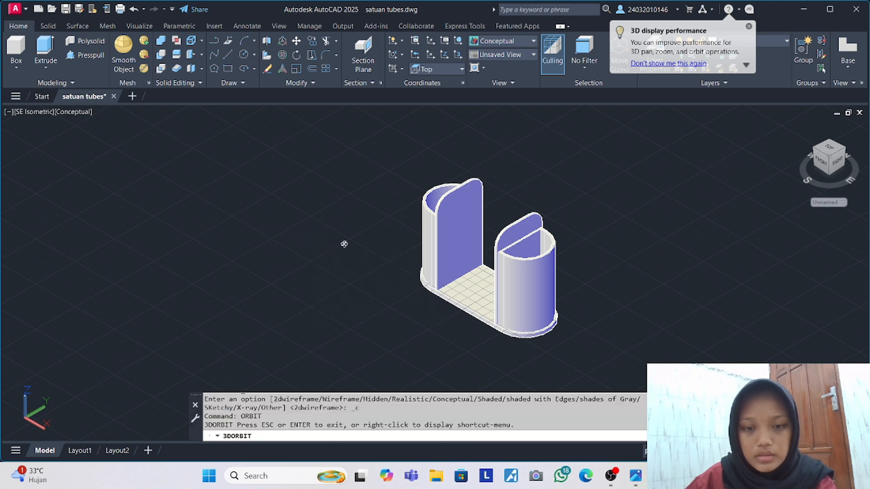
drag(344, 244, 372, 230)
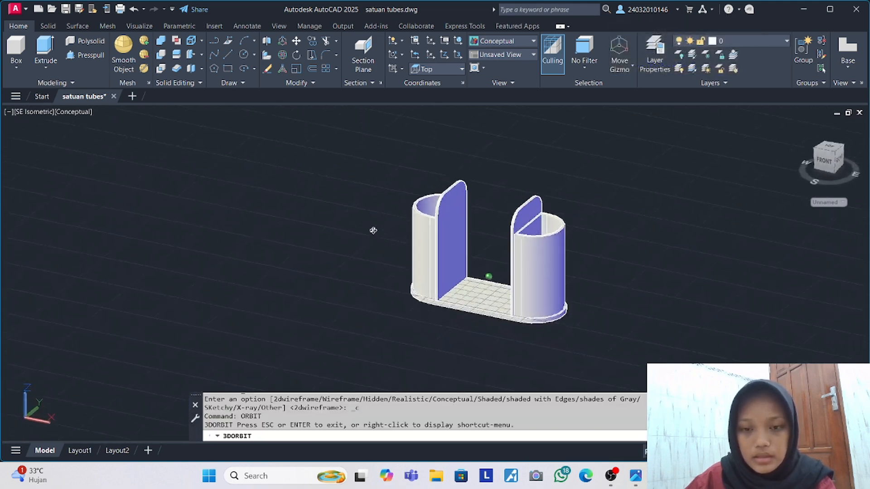
drag(372, 231, 370, 240)
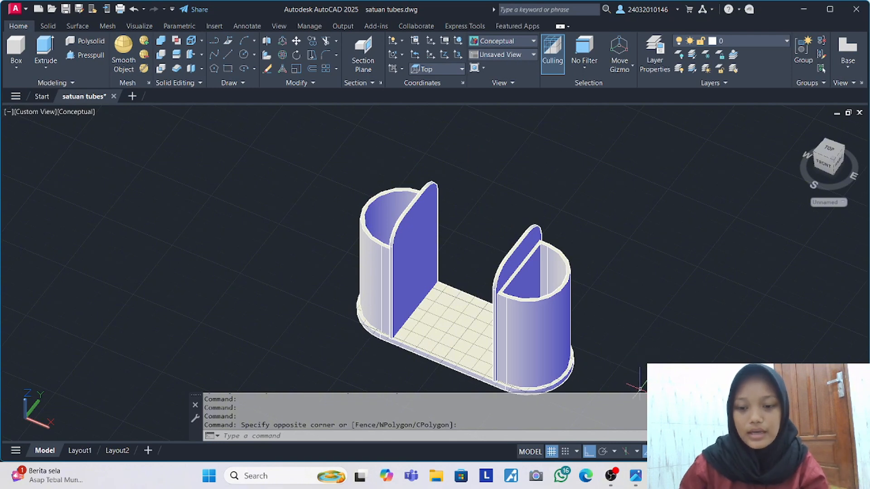
click(642, 484)
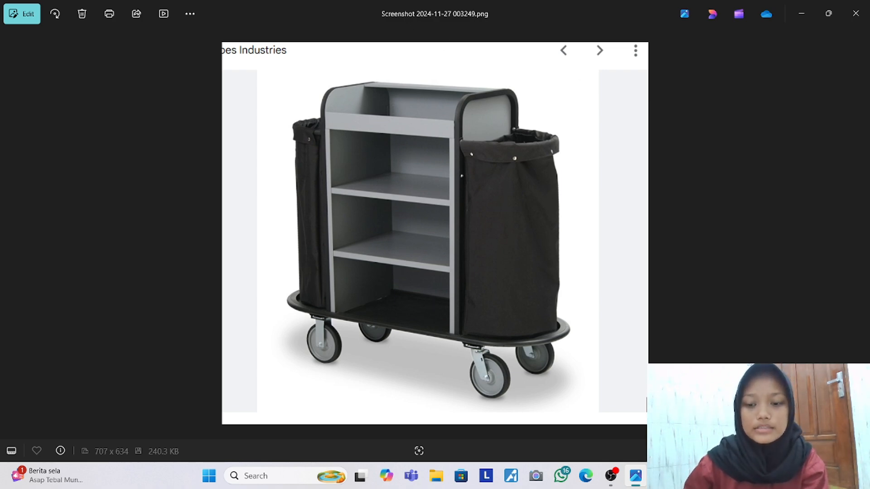
click(660, 475)
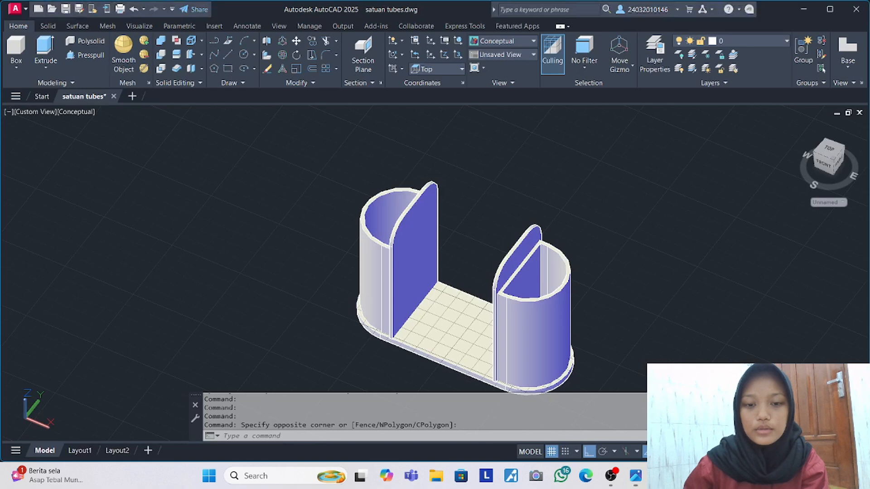
Draw a circle of radius 15 in the empty area away from the trolley.
click(242, 55)
click(167, 171)
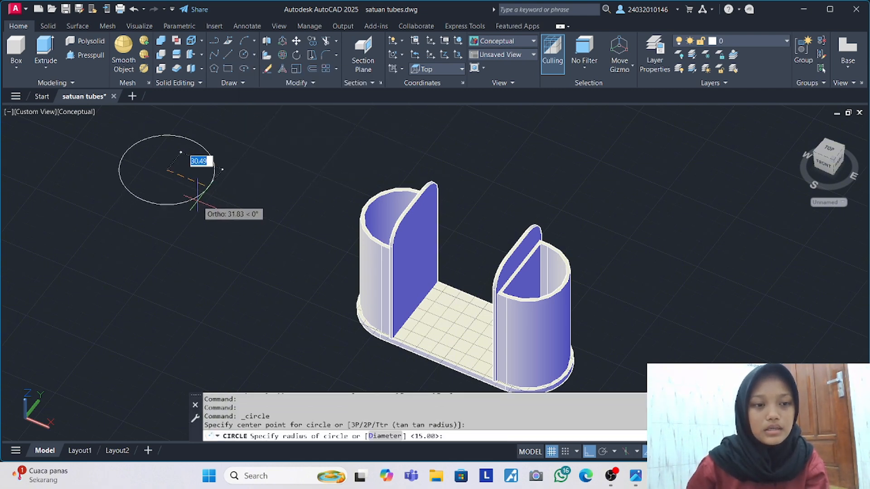
key(BackSpace)
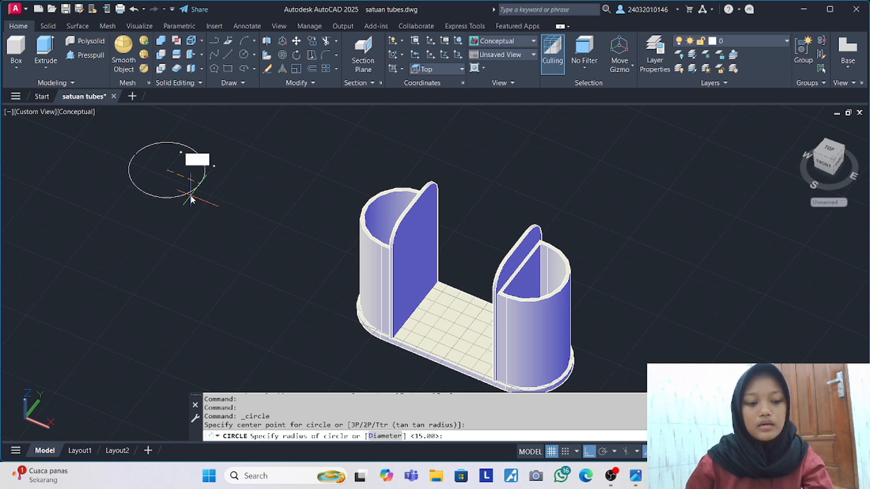
key(Return)
scroll(163, 141, up, 2)
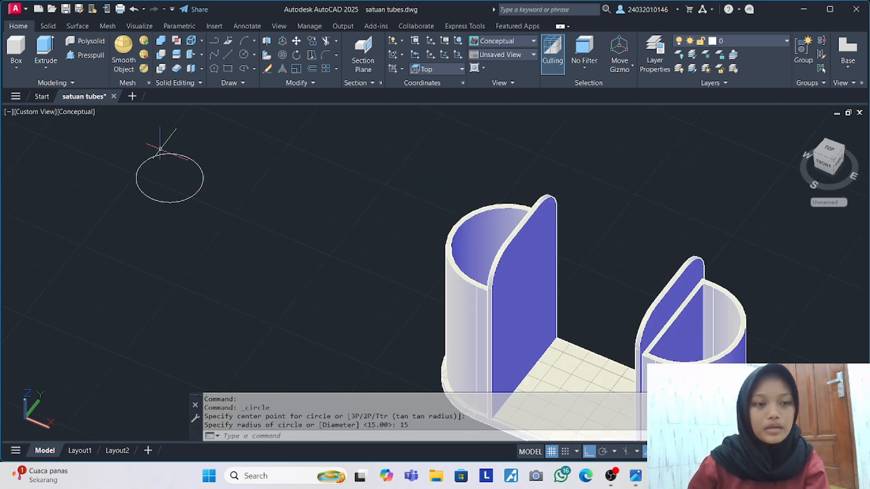
scroll(161, 150, down, 3)
middle_drag(162, 149, 195, 175)
scroll(186, 177, up, 4)
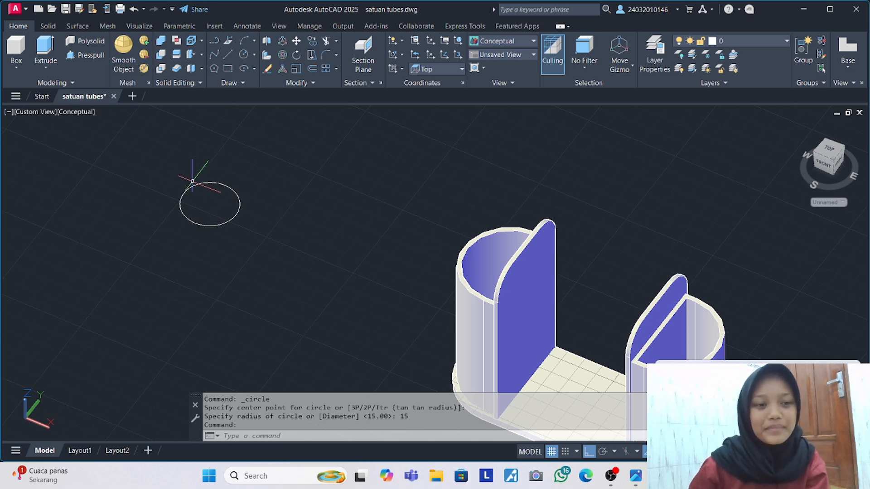
Draw two perpendicular diameter lines across the circle between its quadrant points.
click(228, 55)
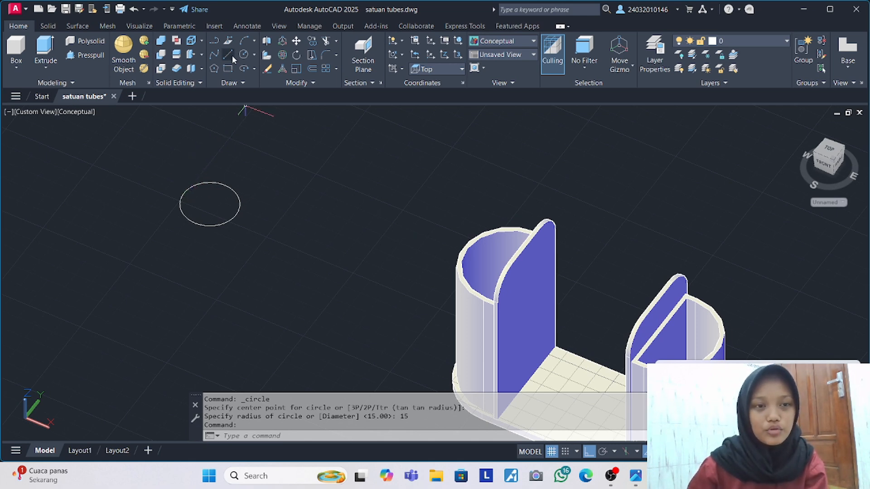
click(225, 185)
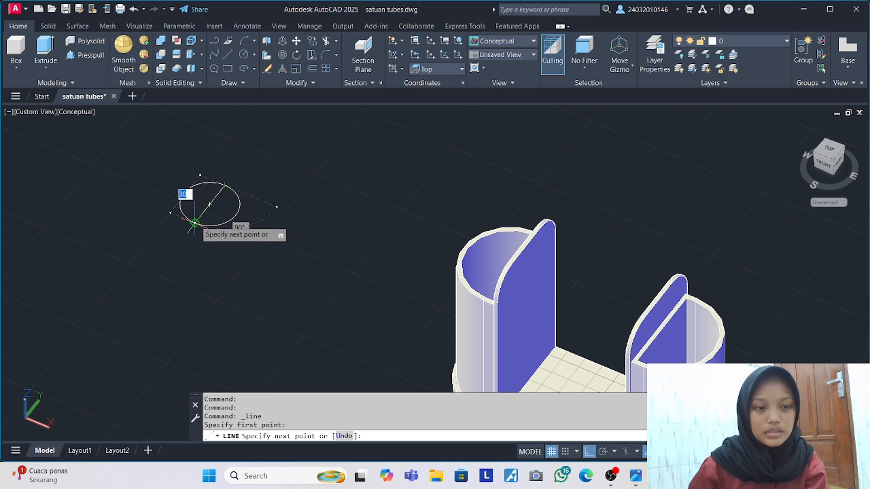
click(195, 223)
key(Return)
key(Return)
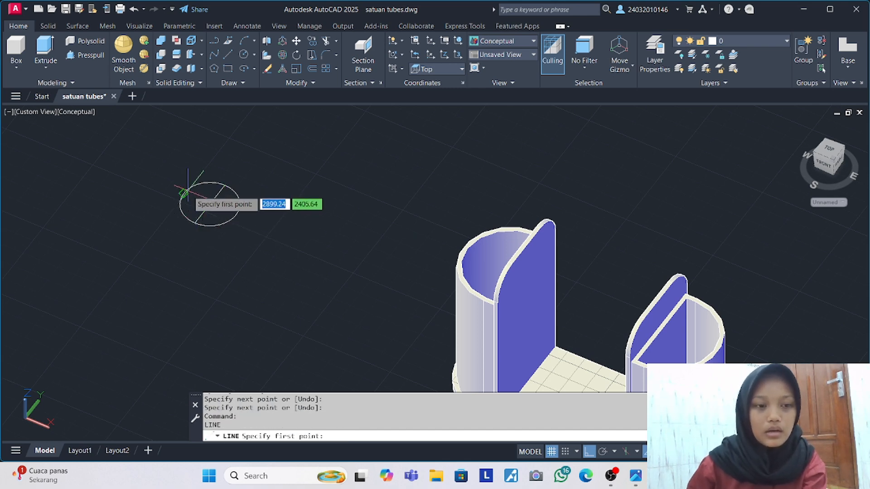
click(183, 193)
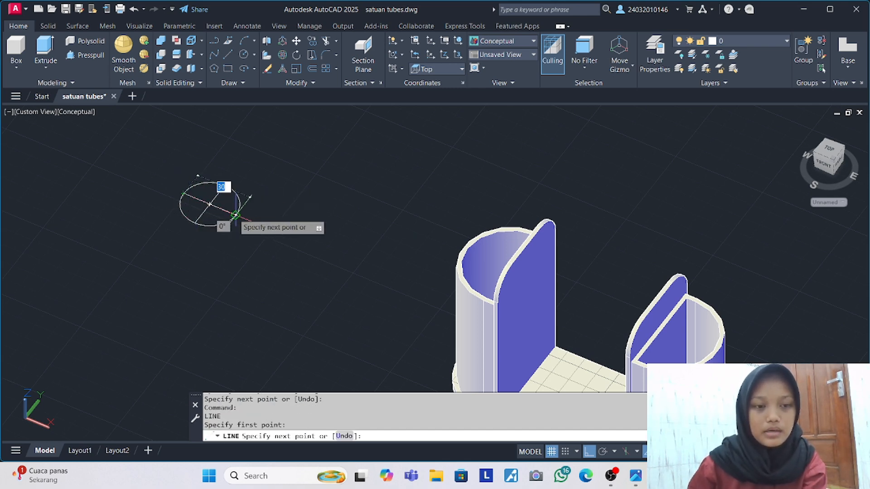
click(235, 214)
key(Return)
key(Return)
key(Return)
key(Return)
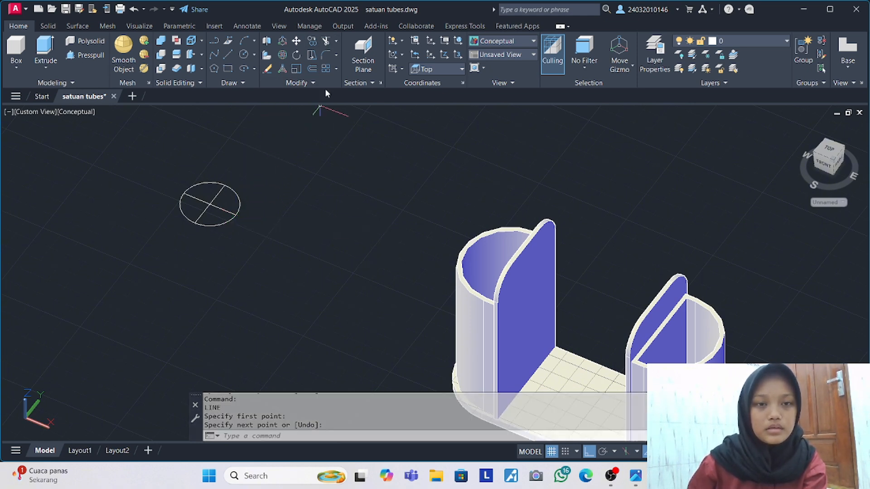
Trim the circle and its diameter lines down to a single closed quarter-circle outline.
click(325, 42)
click(239, 193)
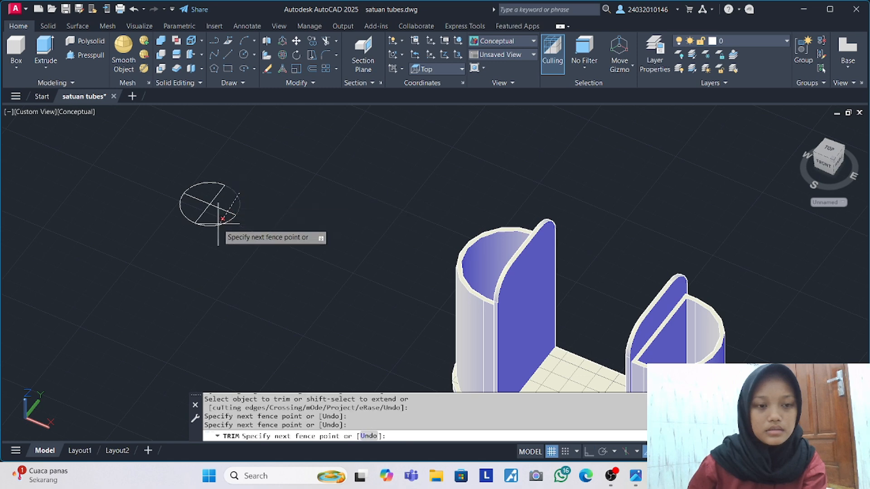
key(Return)
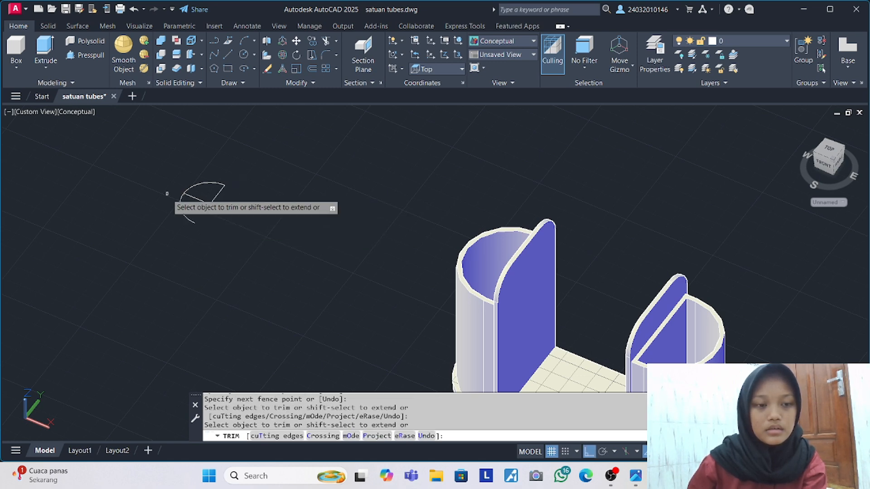
click(168, 194)
key(Return)
key(Return)
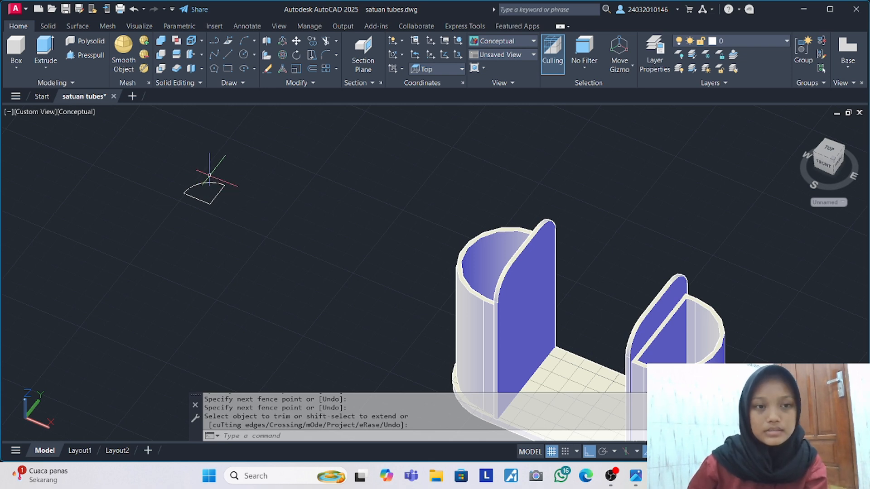
click(210, 181)
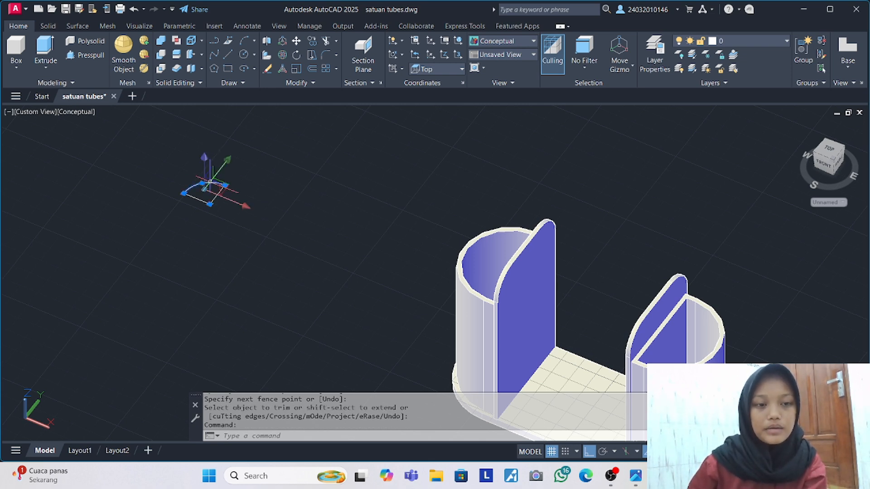
click(183, 159)
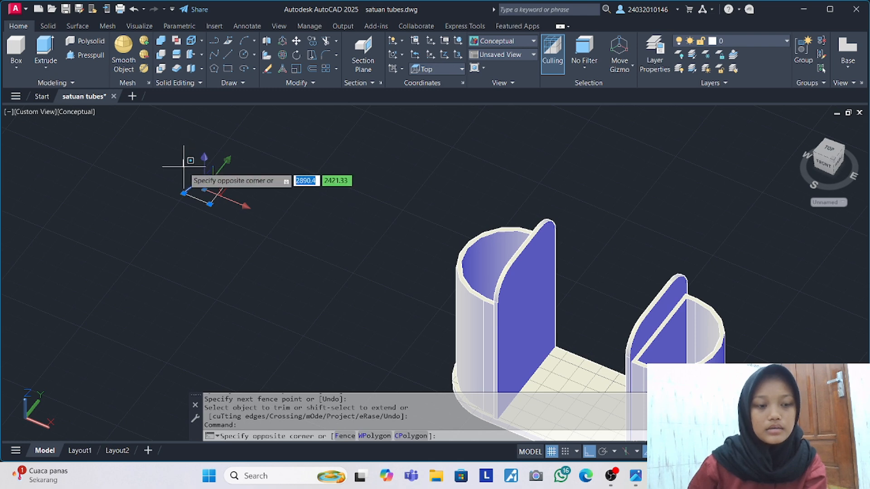
key(Escape)
key(Escape)
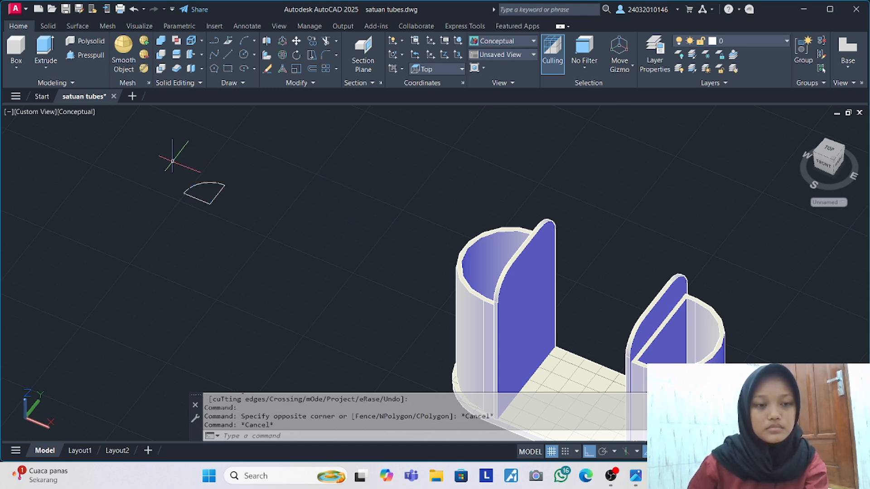
Copy the quarter-circle outline and paste the duplicate between the original and the trolley.
click(172, 160)
click(252, 226)
key(ctrl+c)
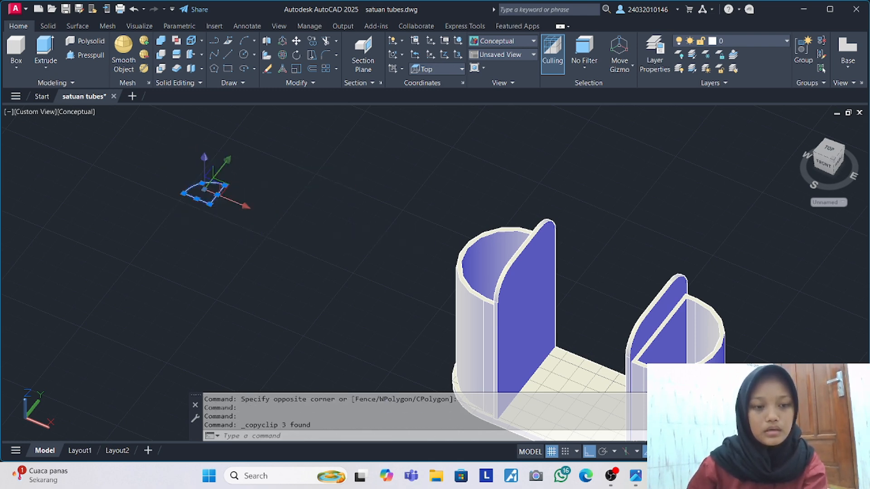
key(ctrl+v)
click(357, 177)
Join the arc and two lines of the original quarter-circle outline into a single polyline.
click(184, 164)
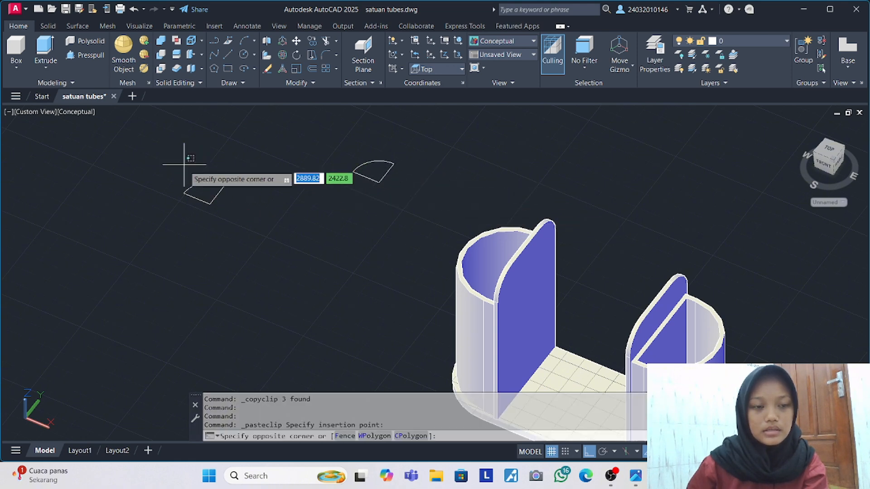
click(239, 223)
click(184, 174)
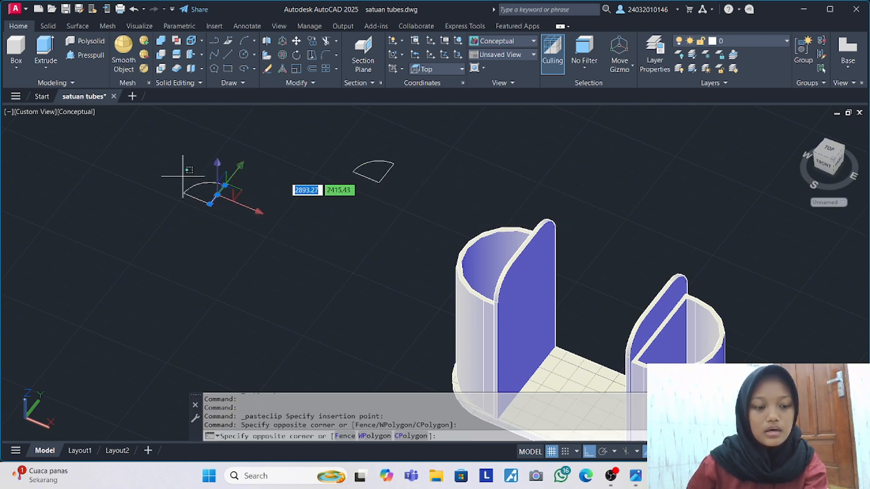
key(Escape)
key(Escape)
click(180, 149)
click(269, 255)
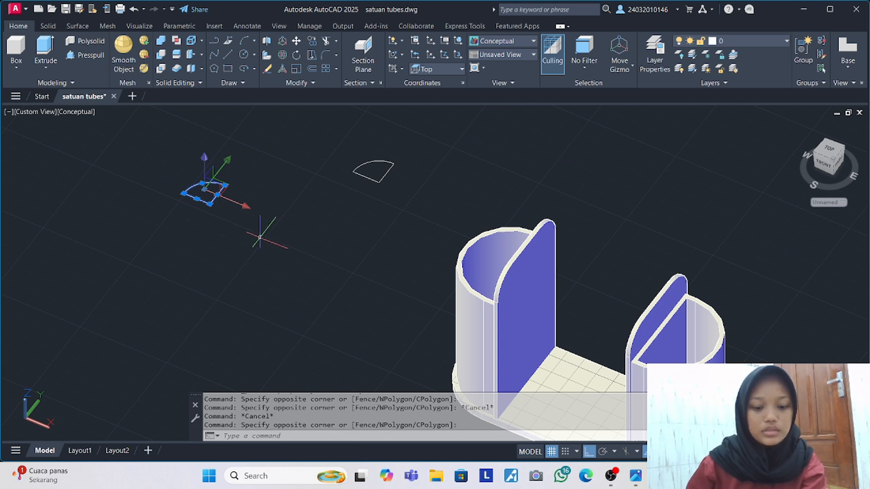
key(Return)
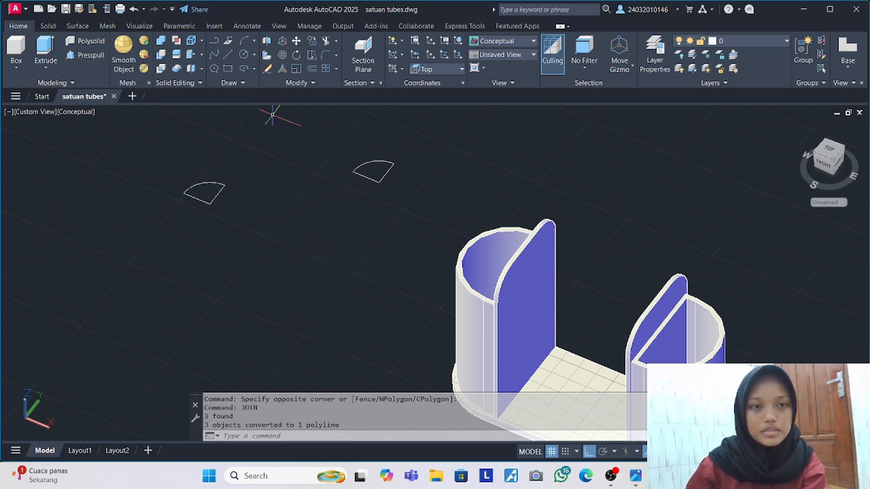
Rotate the joined quarter-circle outline in 3D about the Y axis so it stands upright.
click(284, 55)
click(134, 132)
click(281, 263)
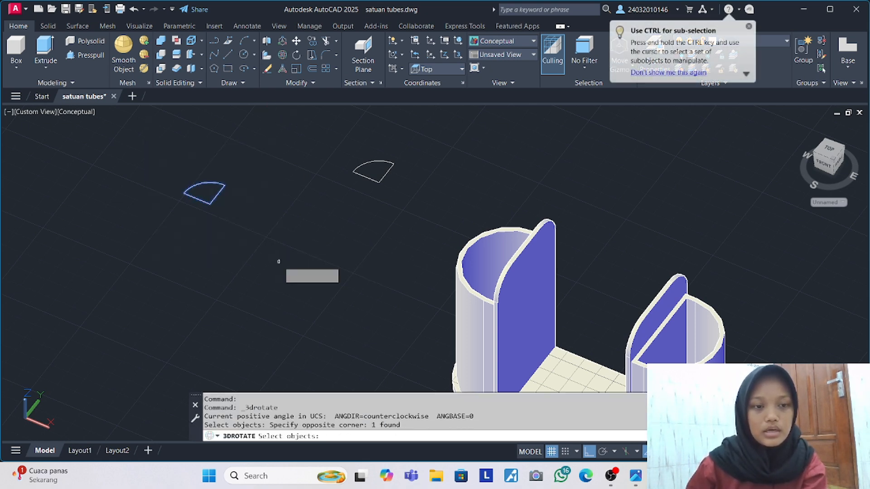
key(Return)
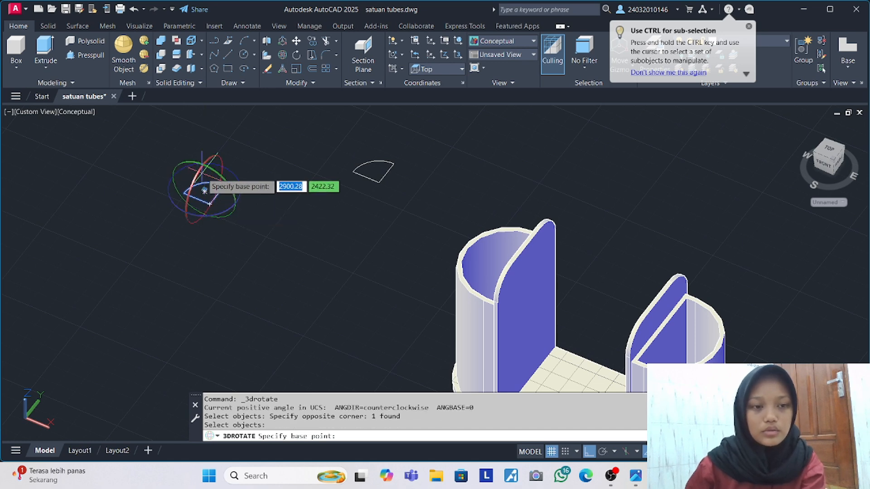
click(202, 164)
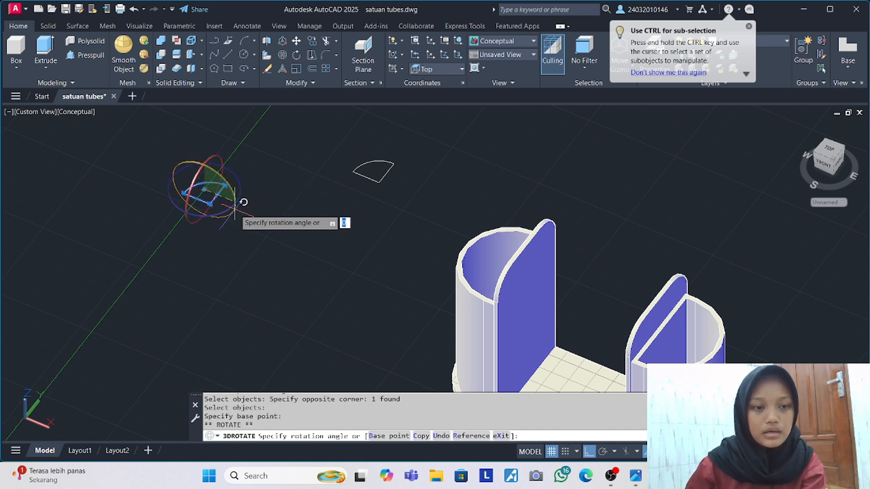
click(212, 214)
key(Escape)
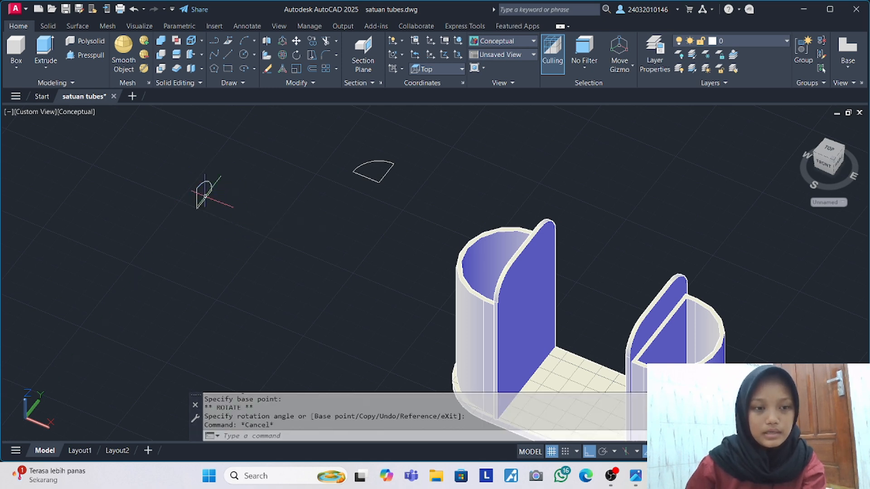
Extrude the upright quarter-circle profile to a height of 74.
click(185, 153)
click(235, 230)
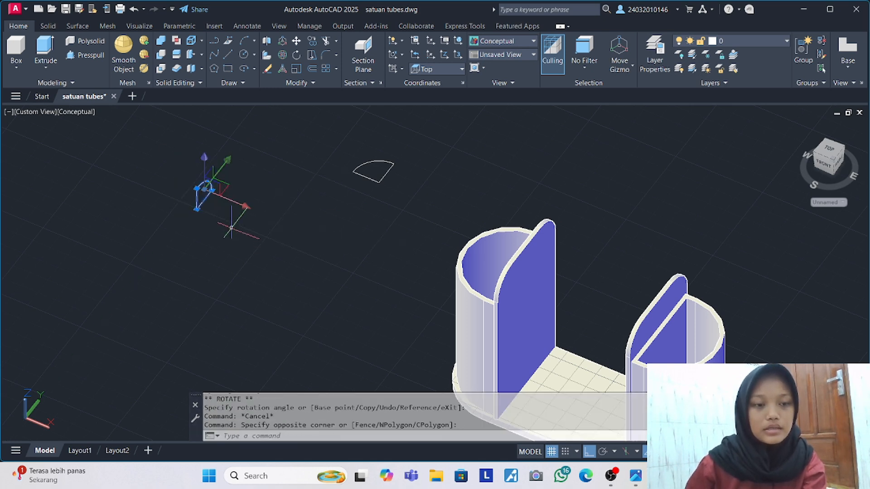
click(45, 50)
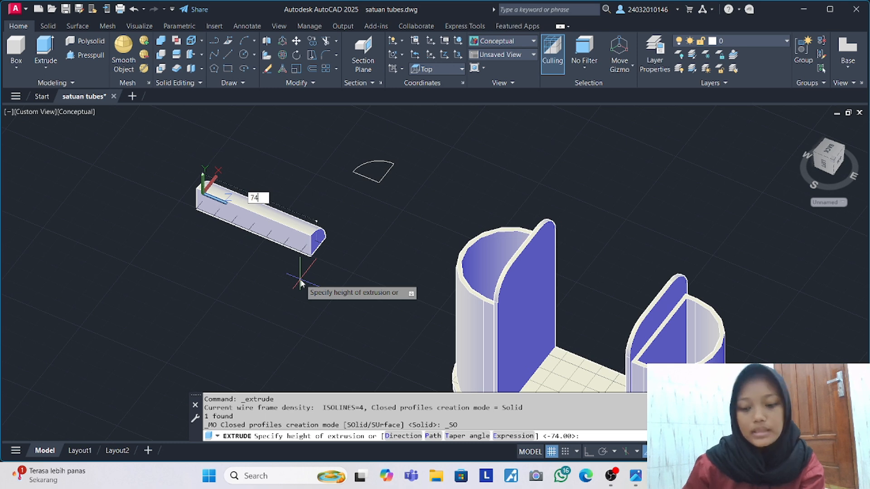
text(74)
key(Return)
scroll(299, 245, up, 2)
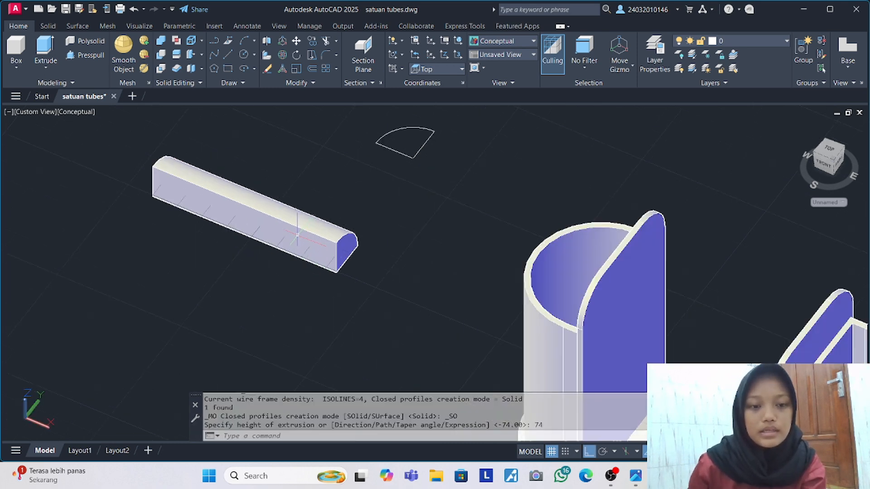
Undo the last subtraction, extrusion and move of the smaller quarter-circle profile.
key(ctrl+z)
key(ctrl+z)
key(ctrl+z)
Join the three segments of the smaller upright quarter-circle outline into one polyline.
click(221, 150)
click(386, 310)
text(jo)
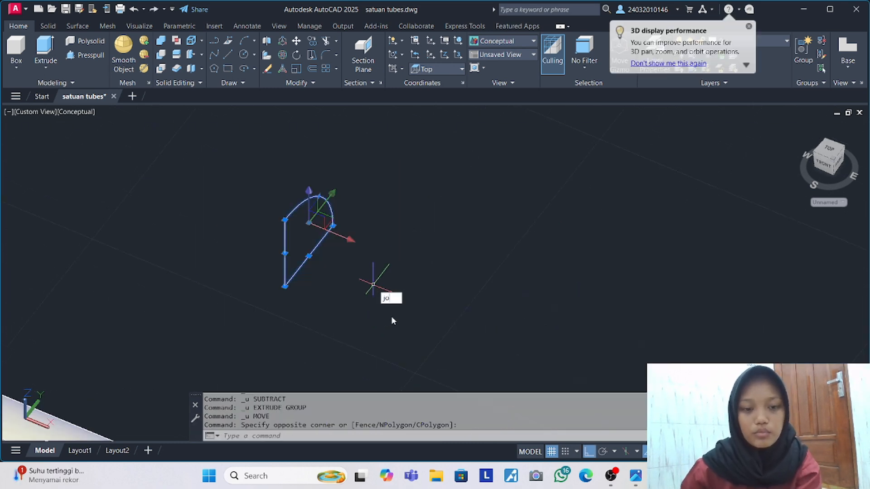
text(in)
key(Return)
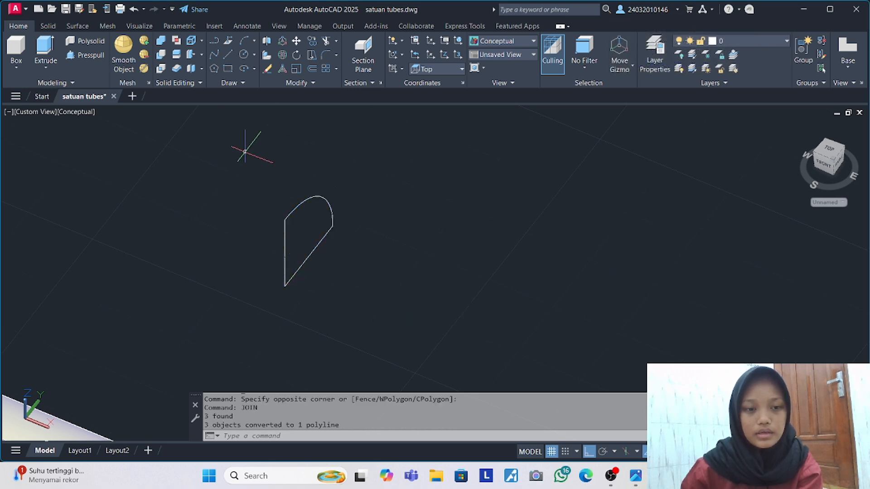
Move the smaller quarter-circle profile by its lower corner onto the matching corner of the extruded bar's near end face.
click(245, 152)
click(364, 298)
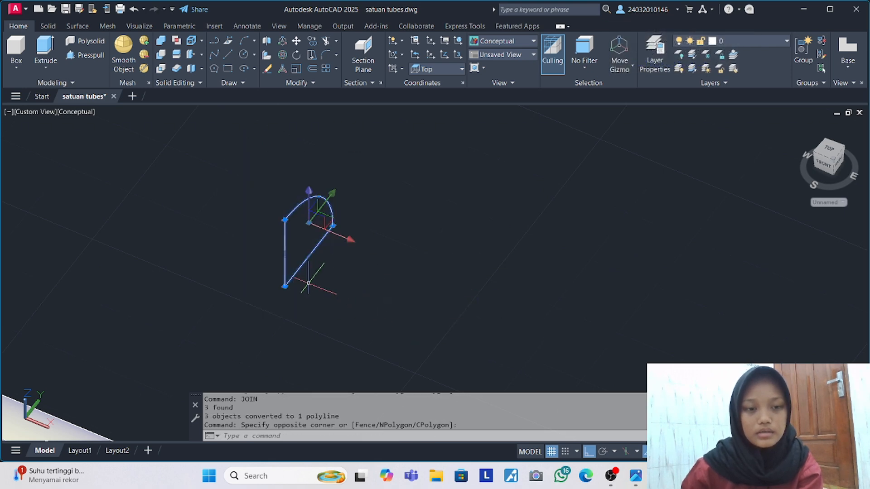
key(Return)
click(284, 286)
middle_drag(294, 282, 335, 218)
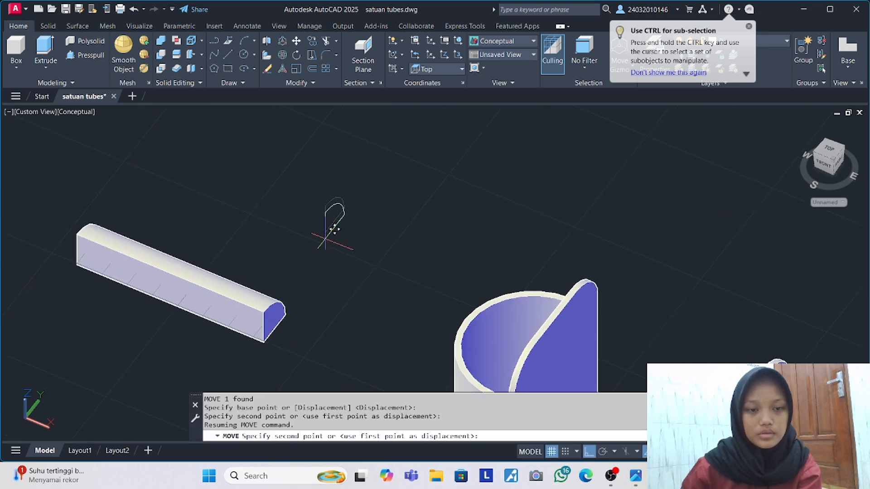
scroll(272, 324, up, 5)
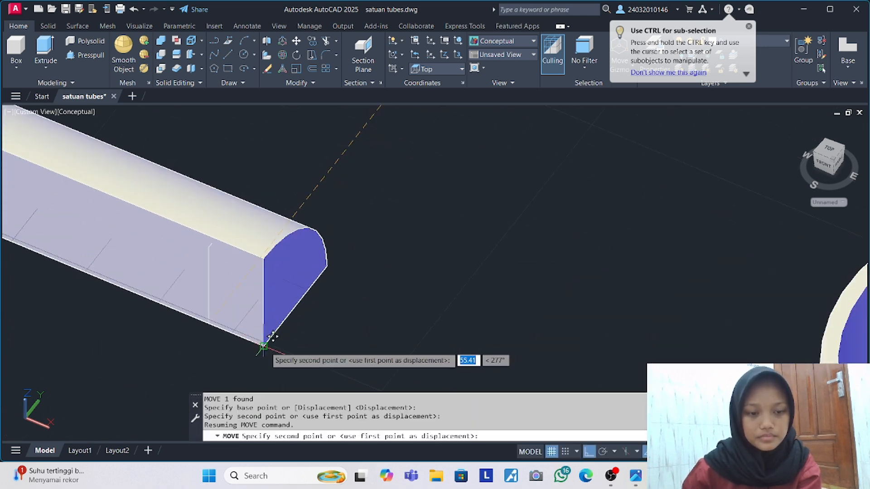
click(263, 346)
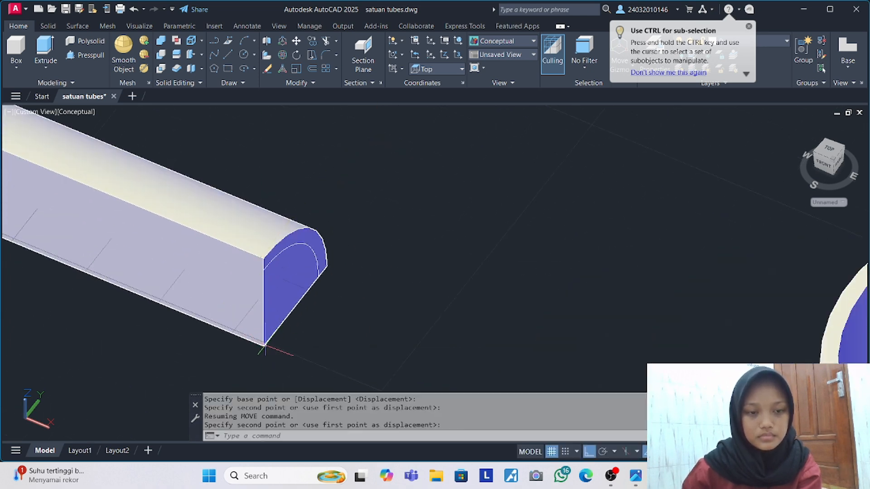
click(287, 247)
key(Escape)
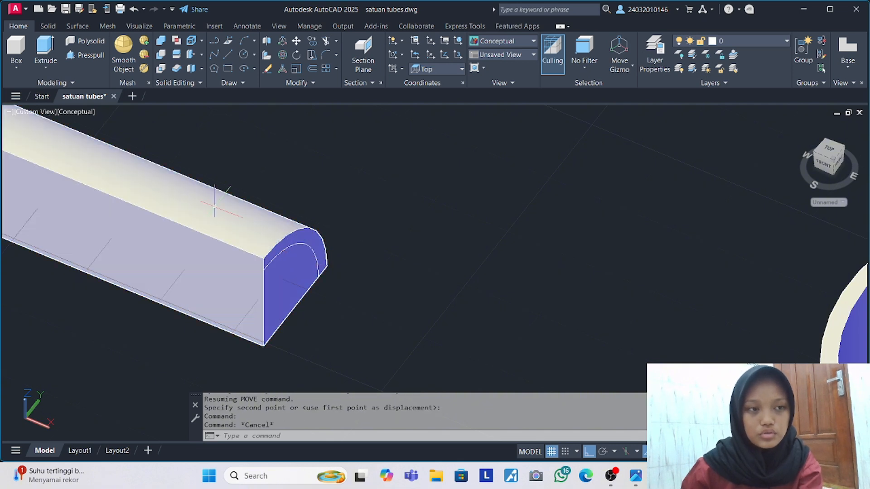
Switch to the 2D Wireframe visual style and extrude the smaller profile 74 along the inside of the quarter-round bar.
click(83, 112)
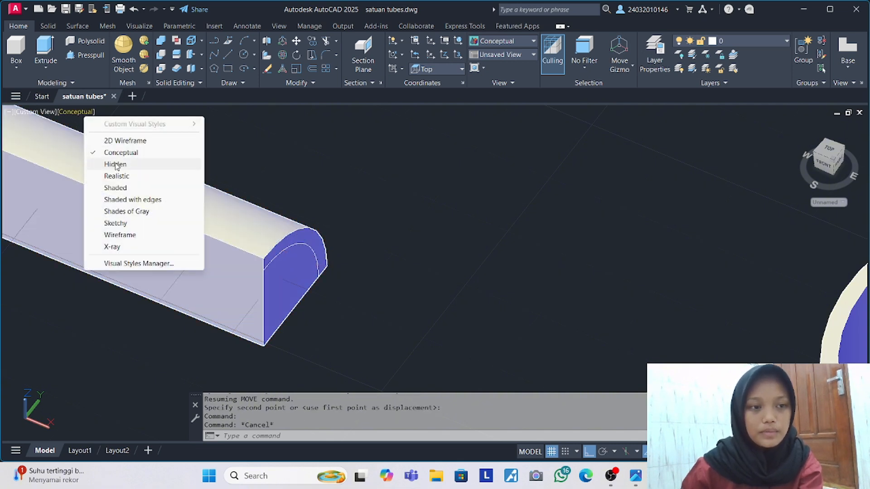
click(122, 140)
click(281, 254)
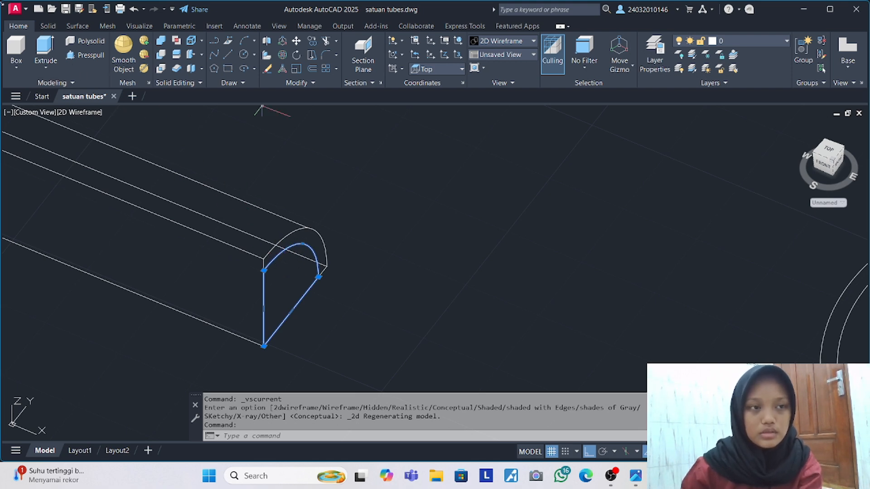
click(45, 49)
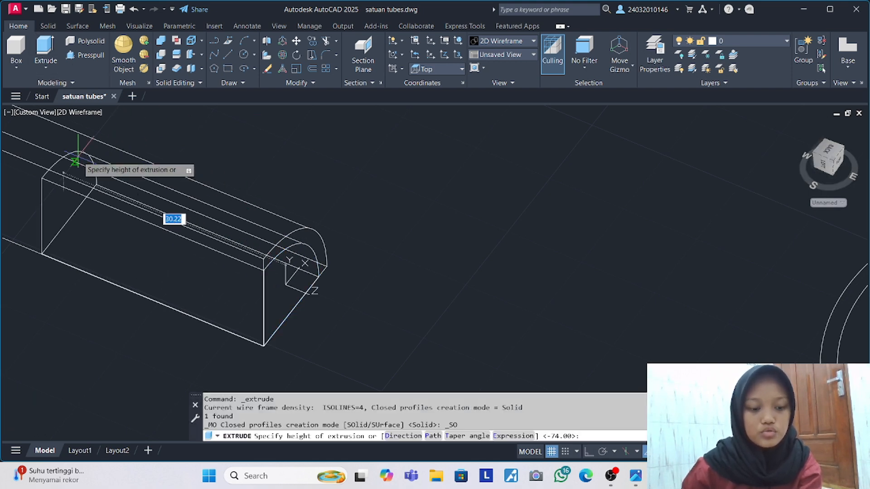
text(74)
key(Return)
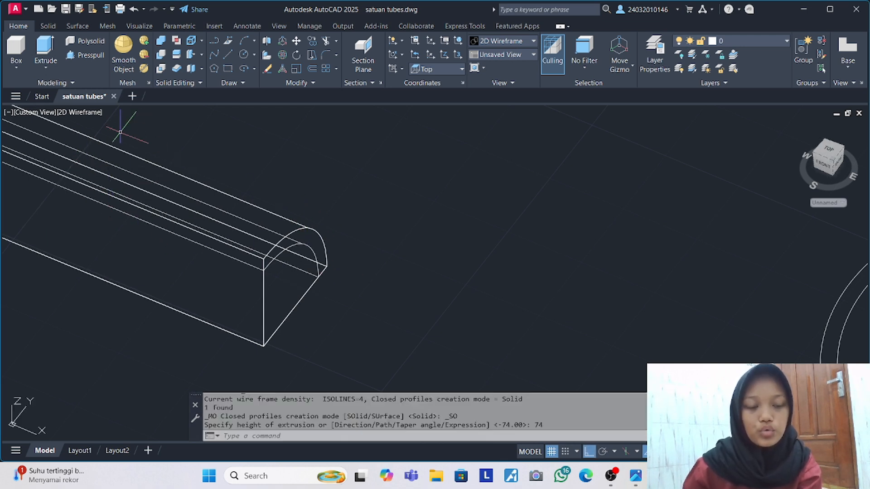
Subtract the inner quarter-round solid from the outer bar to leave a thin curved shell.
text(SU)
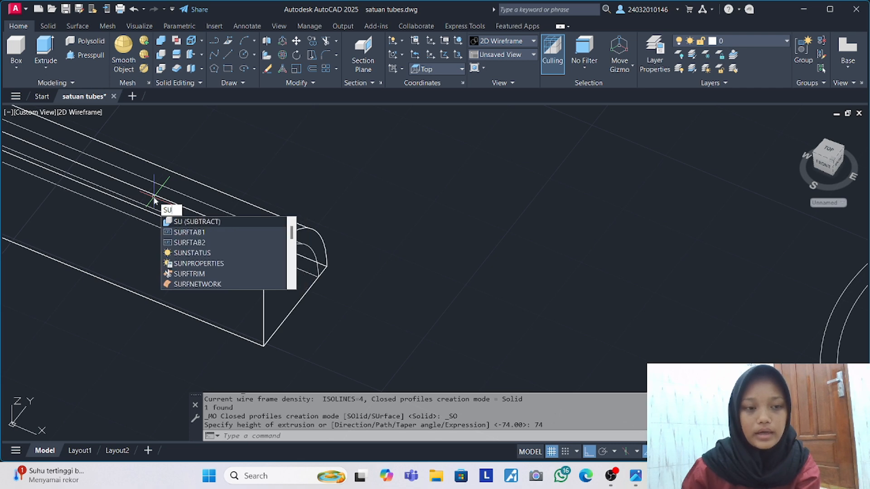
click(224, 222)
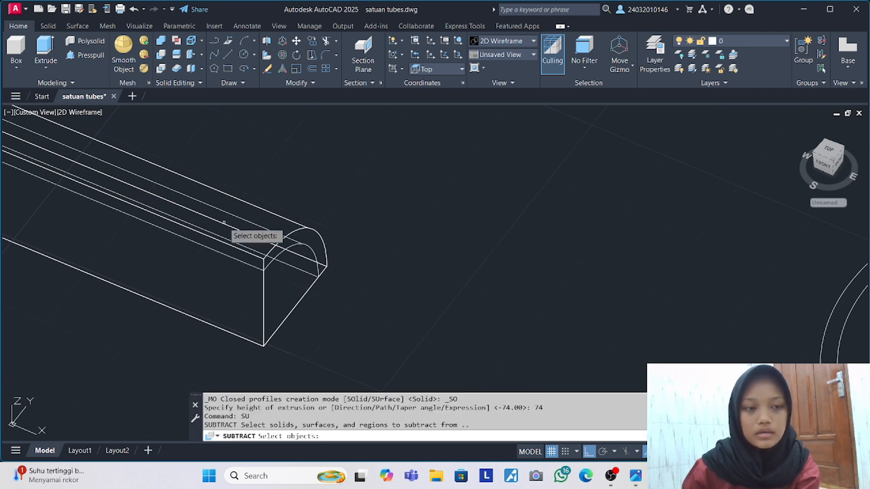
click(275, 214)
key(Return)
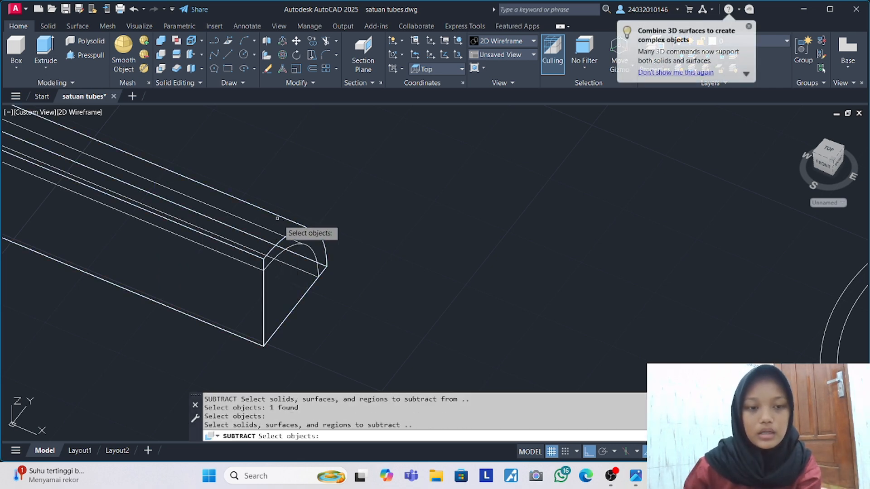
click(290, 245)
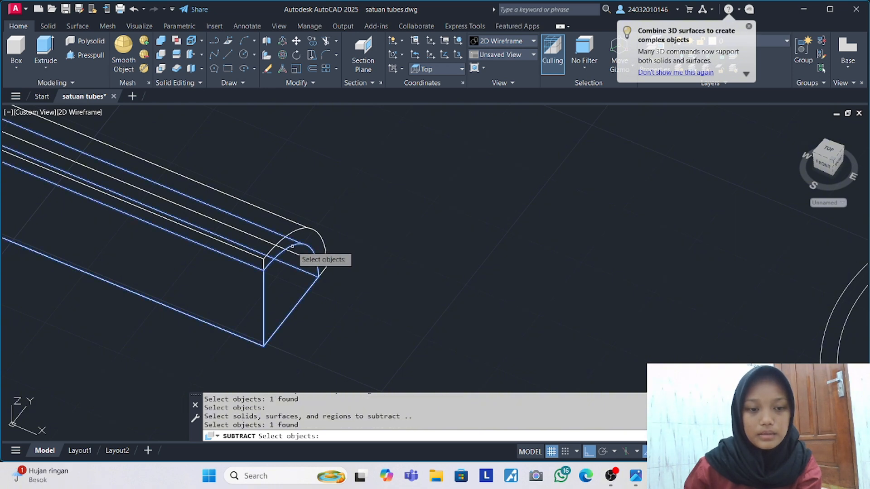
key(Return)
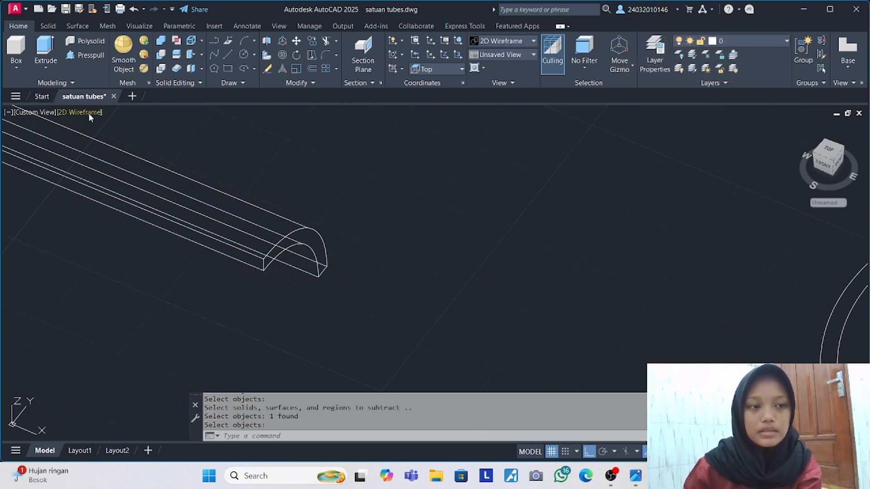
Switch to the Conceptual visual style to check the shape of the curved shell.
click(88, 113)
click(108, 152)
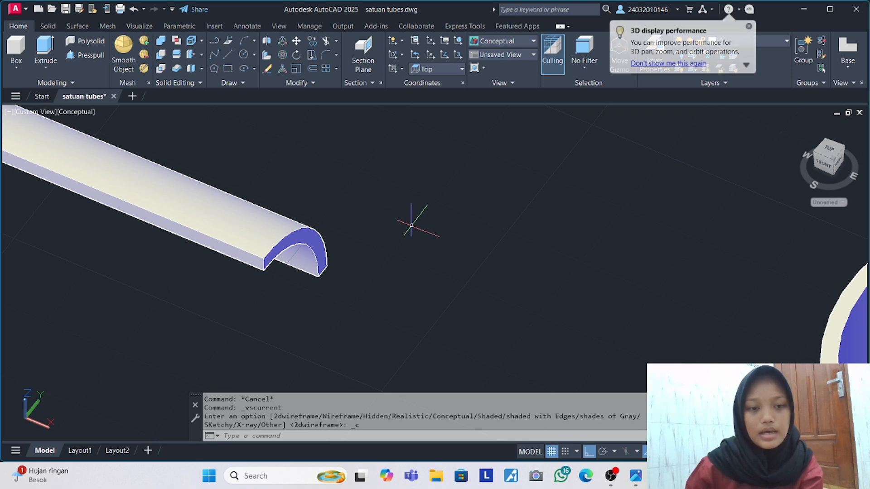
scroll(411, 225, down, 4)
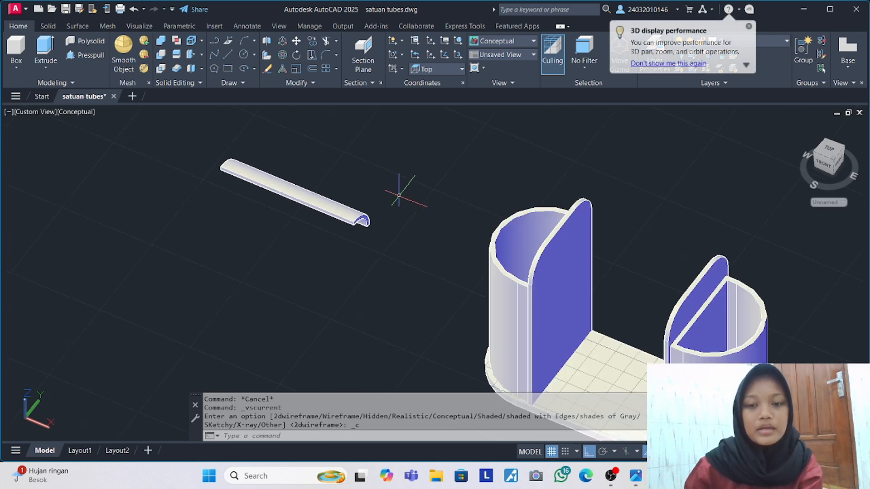
click(284, 189)
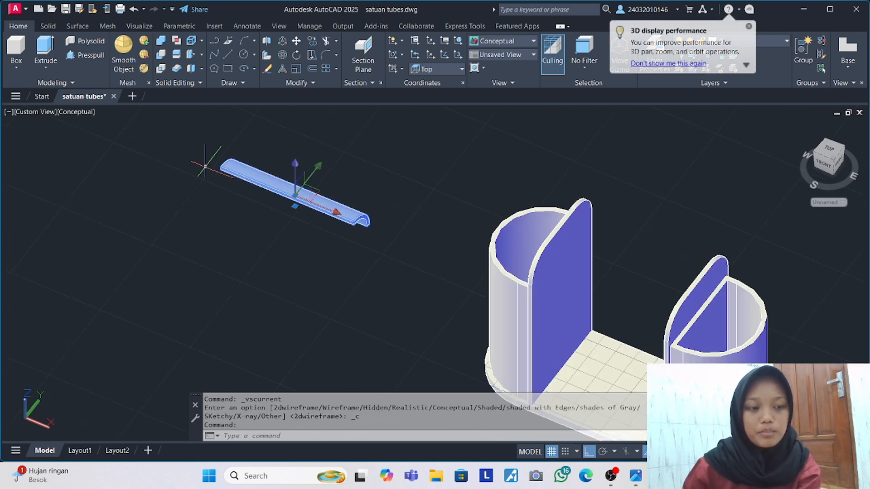
key(Escape)
Switch the viewport to the 2D Wireframe visual style.
click(78, 112)
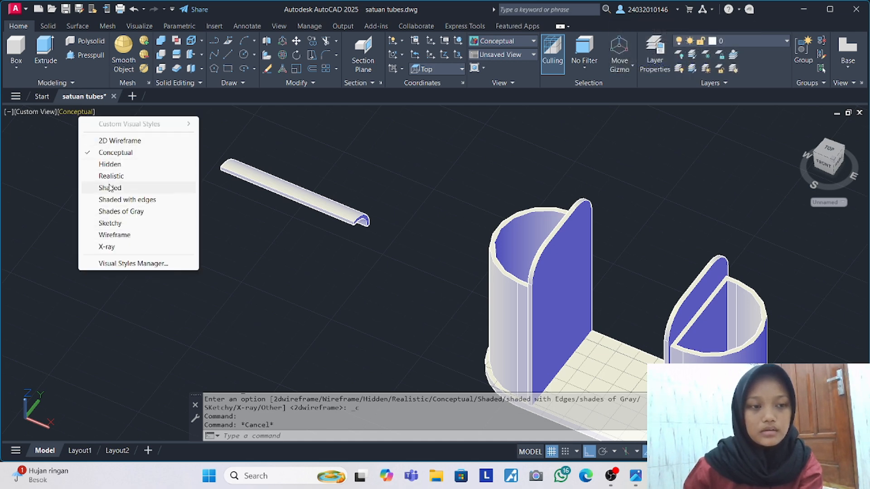
click(120, 140)
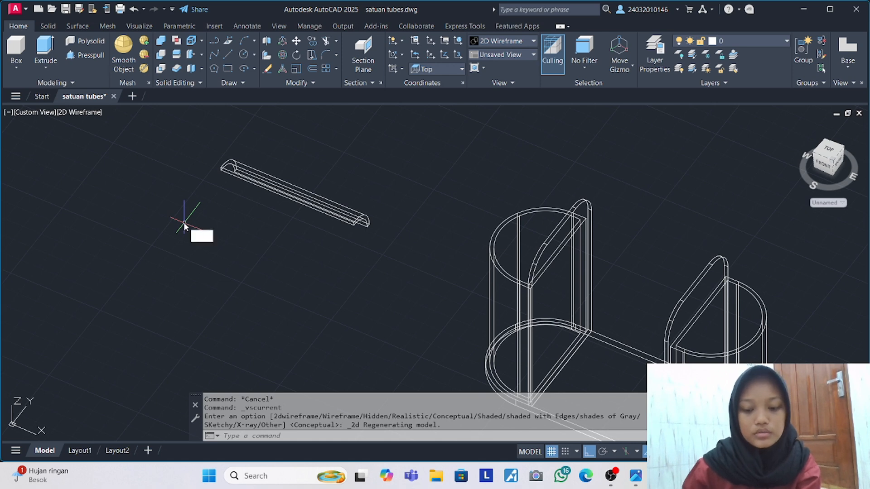
Try to move the curved shell by the lower outer corner of its end onto the taller bin panel's vertical edge, and undo it.
text(M)
key(Return)
click(190, 132)
click(422, 292)
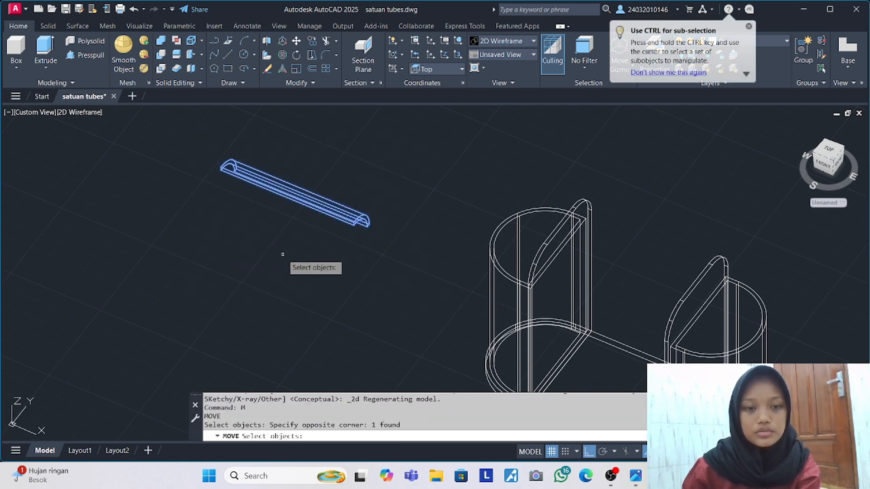
key(Return)
scroll(225, 163, up, 6)
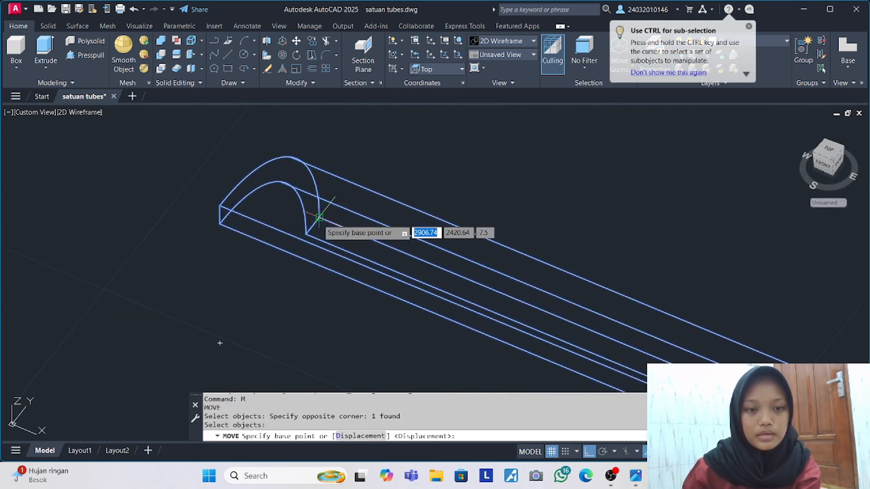
click(319, 218)
scroll(358, 247, down, 6)
middle_drag(475, 276, 313, 236)
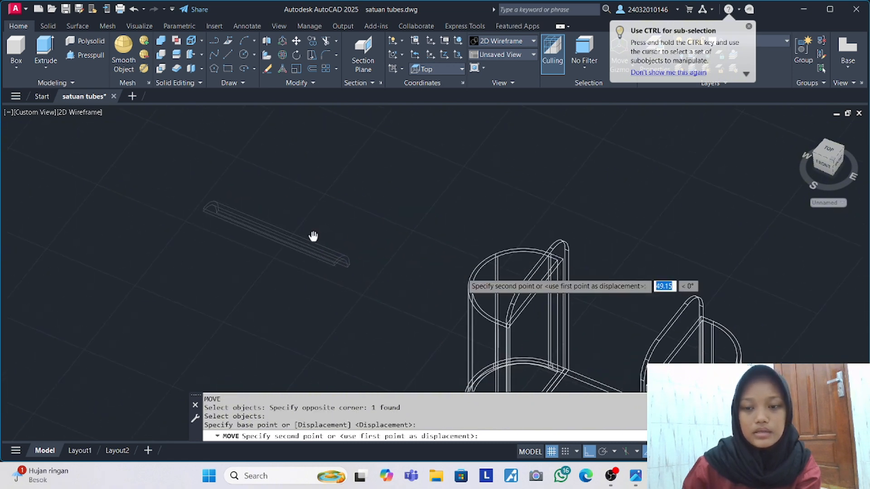
scroll(521, 244, up, 6)
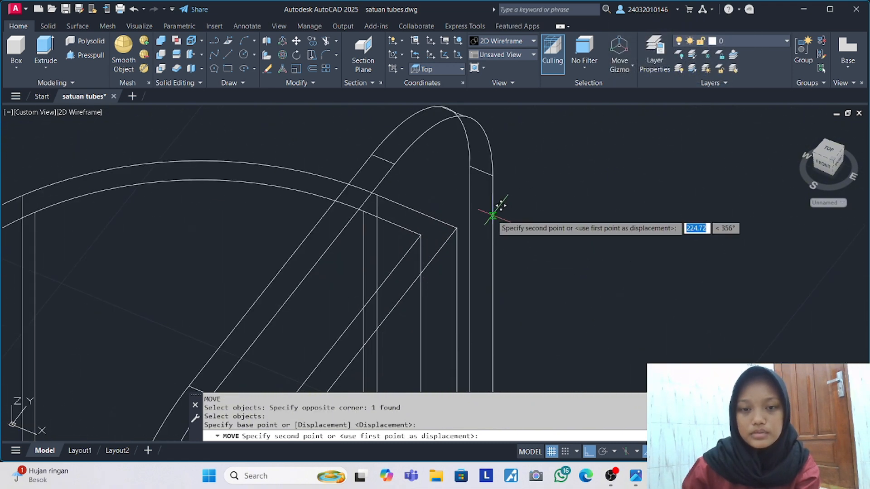
click(493, 214)
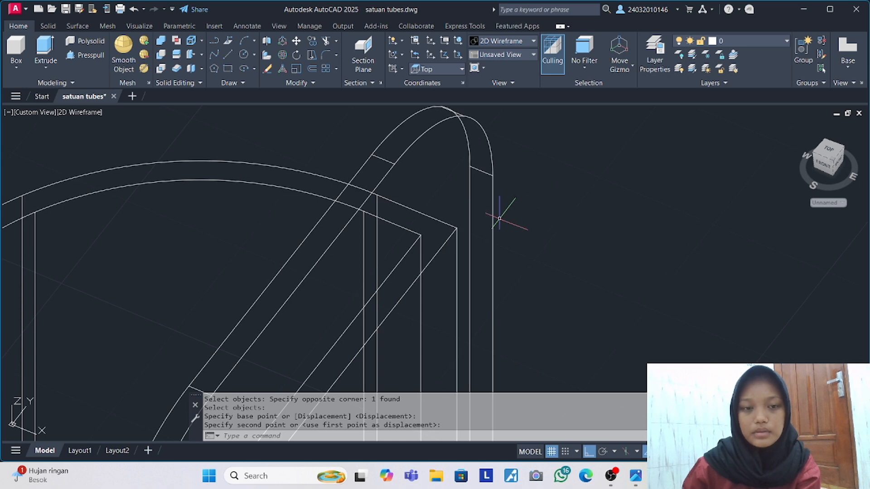
scroll(498, 217, down, 8)
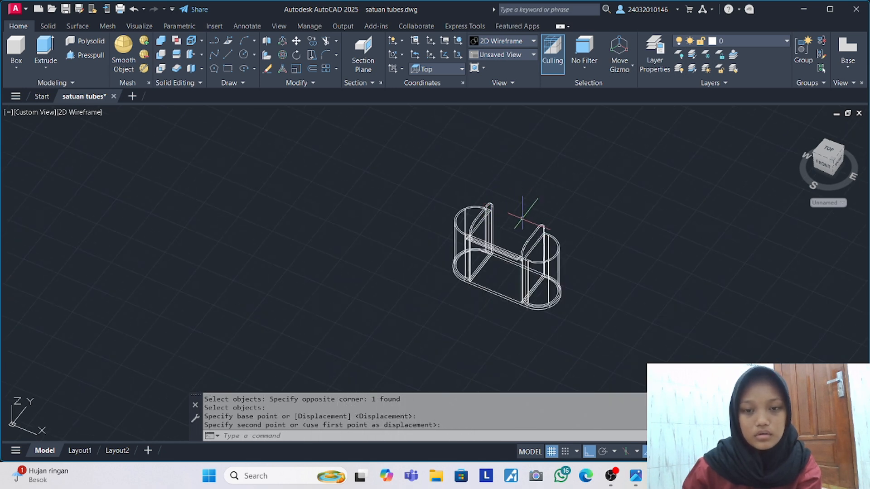
key(ctrl+z)
key(ctrl+z)
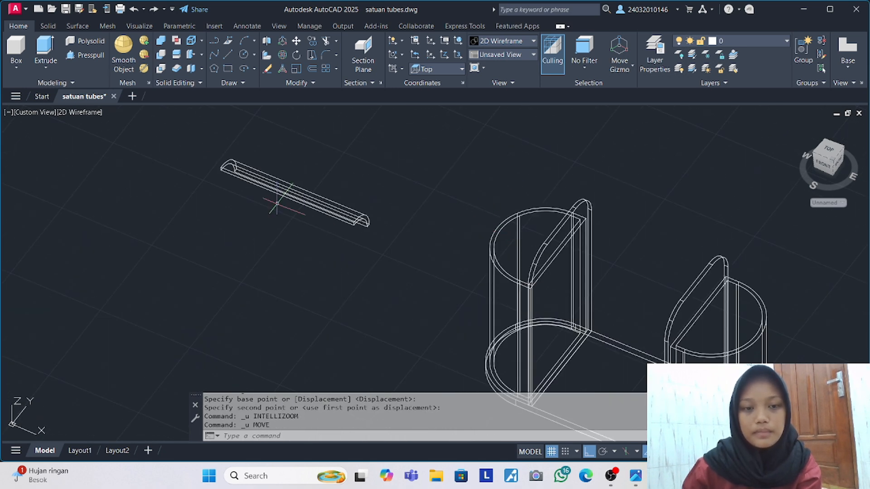
Move the curved shell by the crest of its end arc onto the rounded top of the bin panel so it spans both panels.
click(211, 130)
click(580, 290)
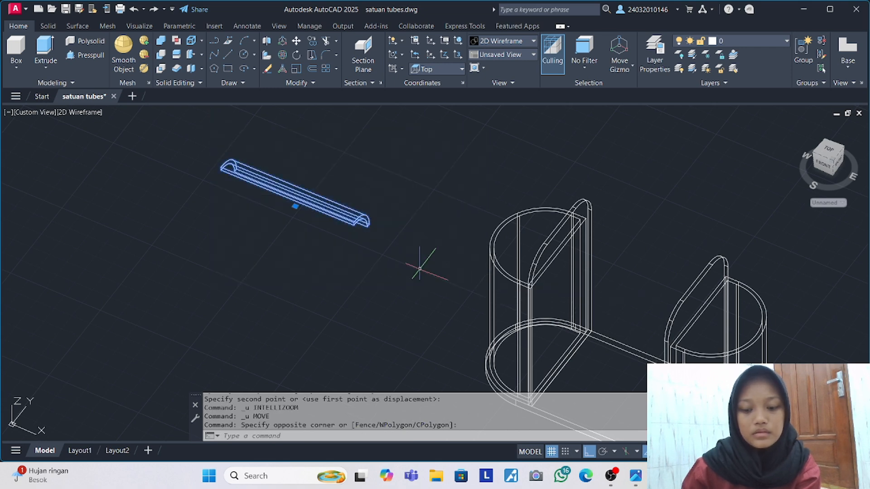
key(Return)
scroll(212, 145, up, 5)
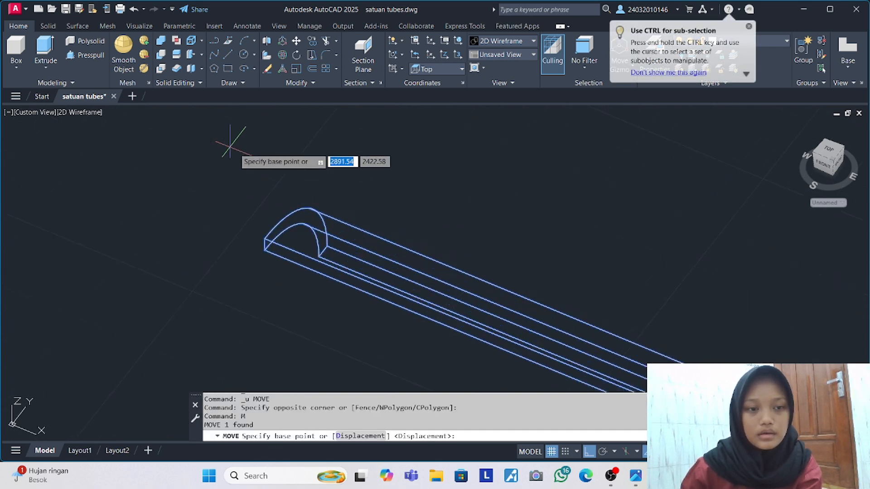
click(309, 207)
scroll(636, 248, down, 6)
middle_drag(686, 263, 228, 226)
scroll(448, 233, up, 4)
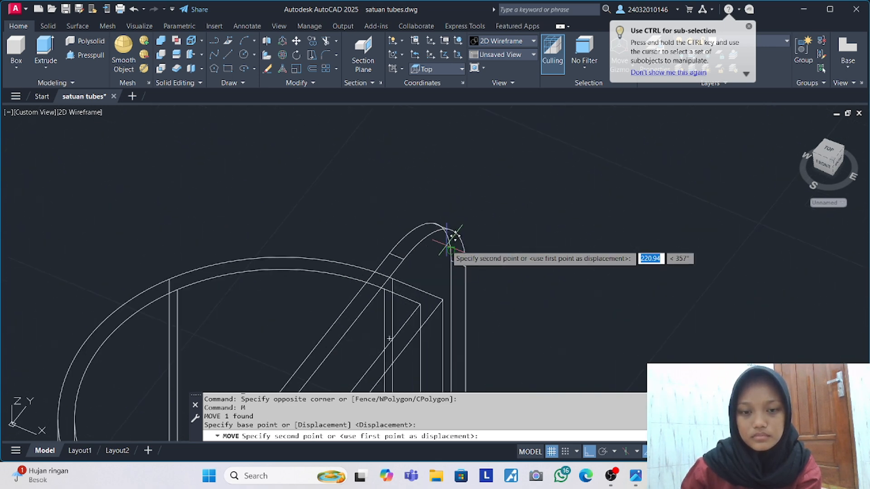
click(450, 226)
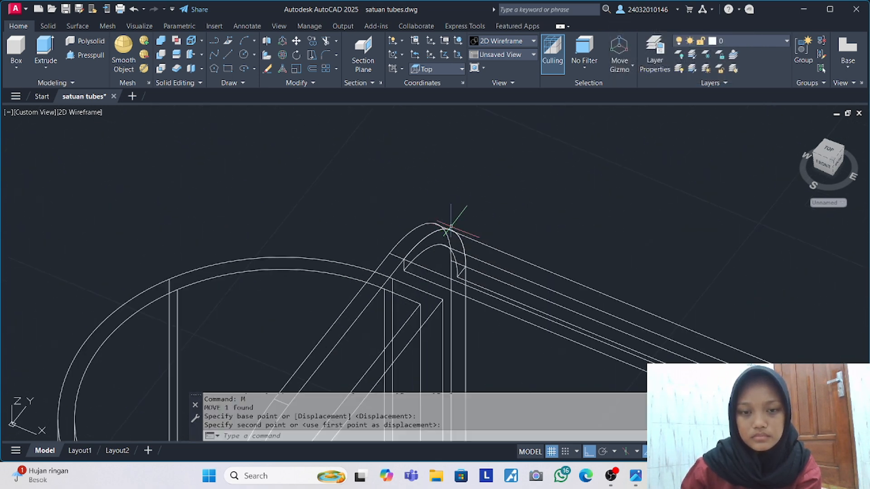
scroll(490, 258, down, 4)
middle_drag(498, 236, 352, 199)
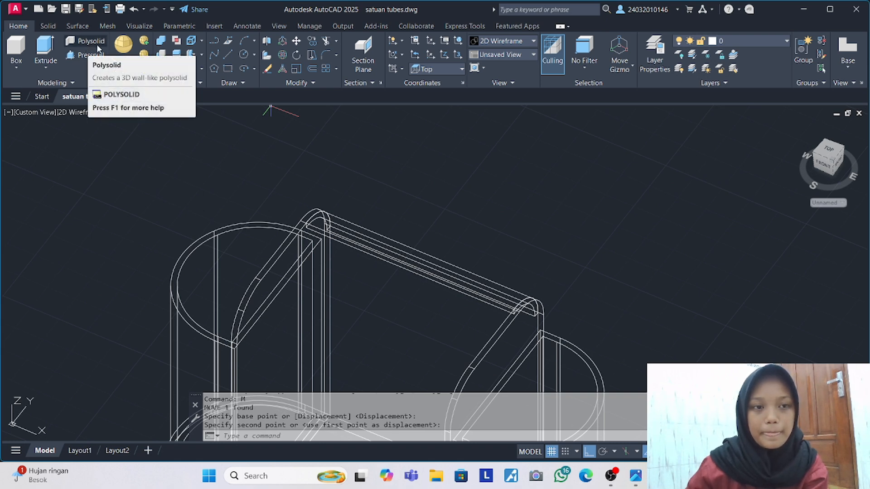
Draw a line between the two side panels, joining matching points on their sloped edges below the curved shell.
click(226, 56)
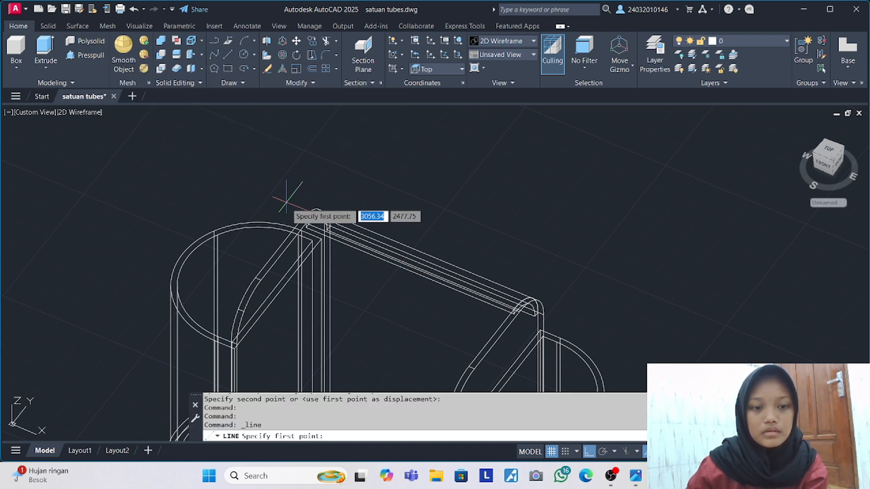
click(284, 251)
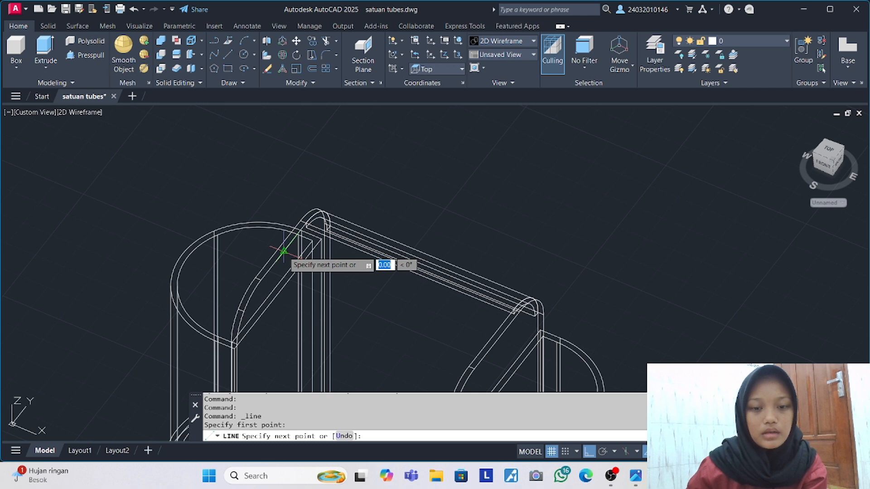
click(490, 338)
key(Return)
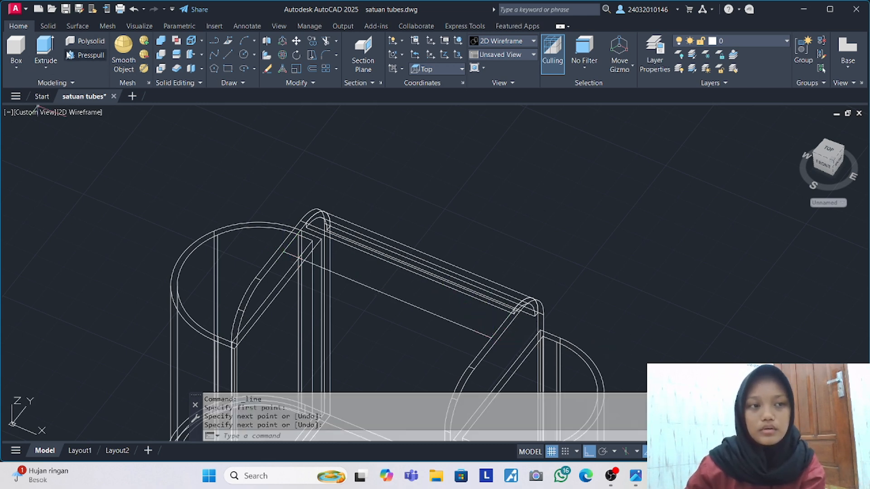
click(84, 41)
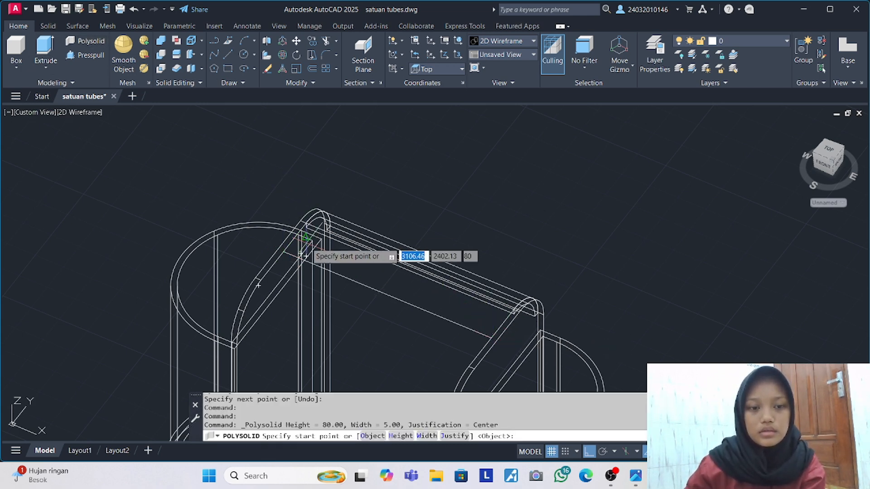
scroll(307, 227, up, 2)
click(301, 223)
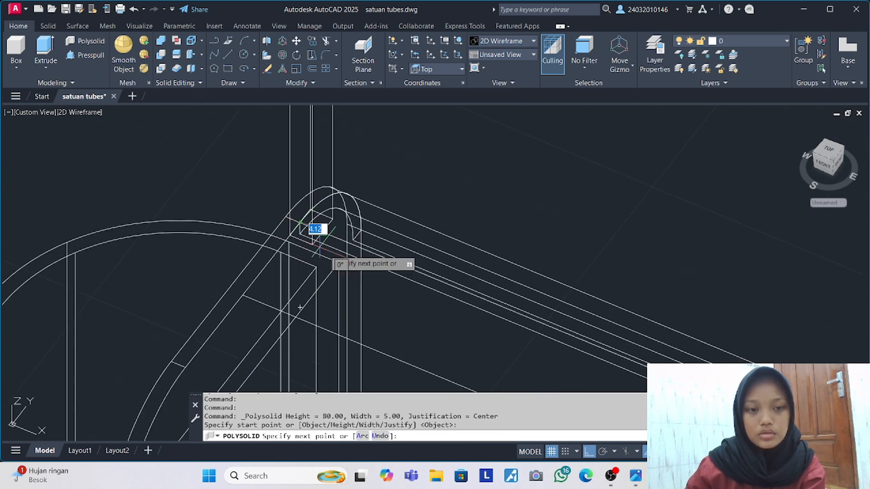
key(Escape)
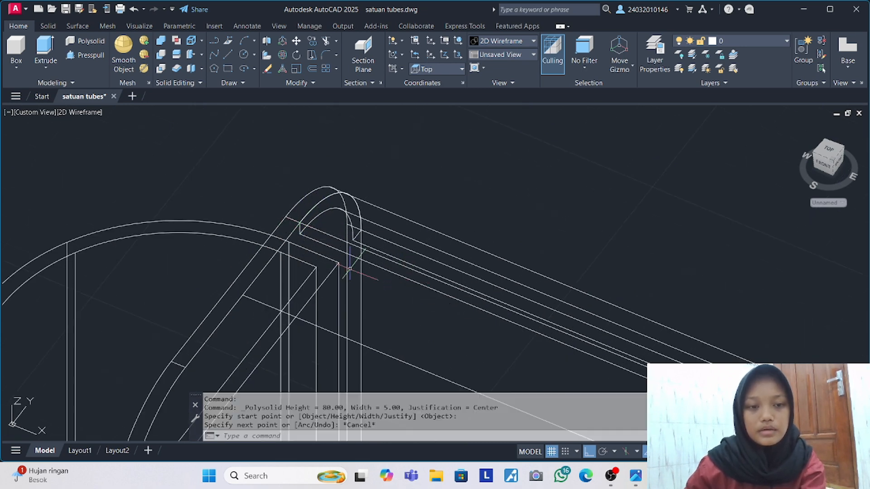
scroll(303, 226, down, 3)
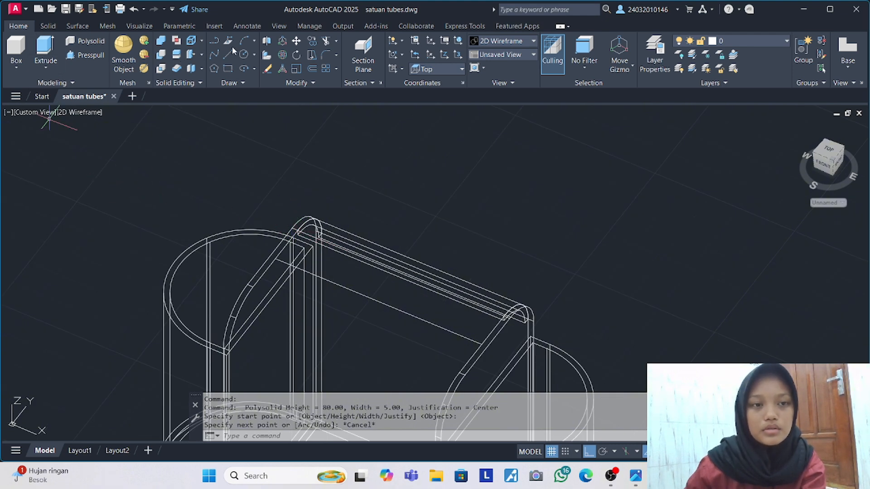
Draw a 74 by 14 rectangle from the curved shell's lower front corner to the far end of the line between the panels.
click(232, 68)
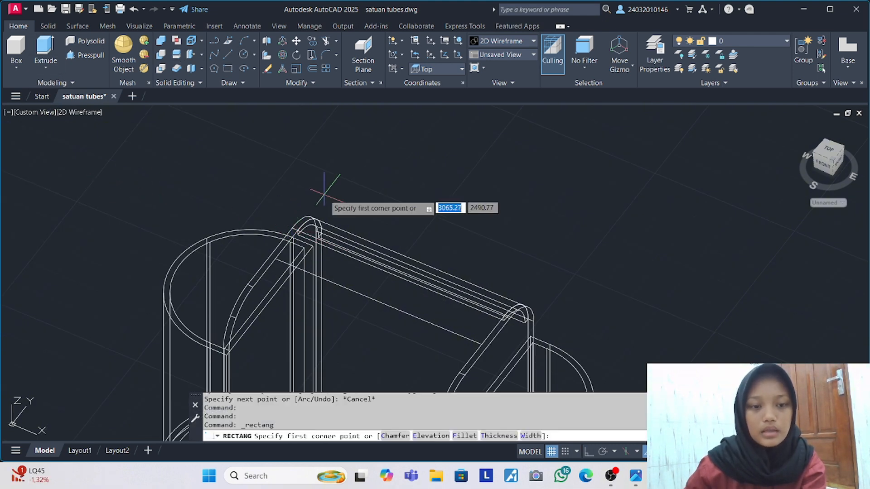
scroll(297, 232, up, 1)
click(302, 238)
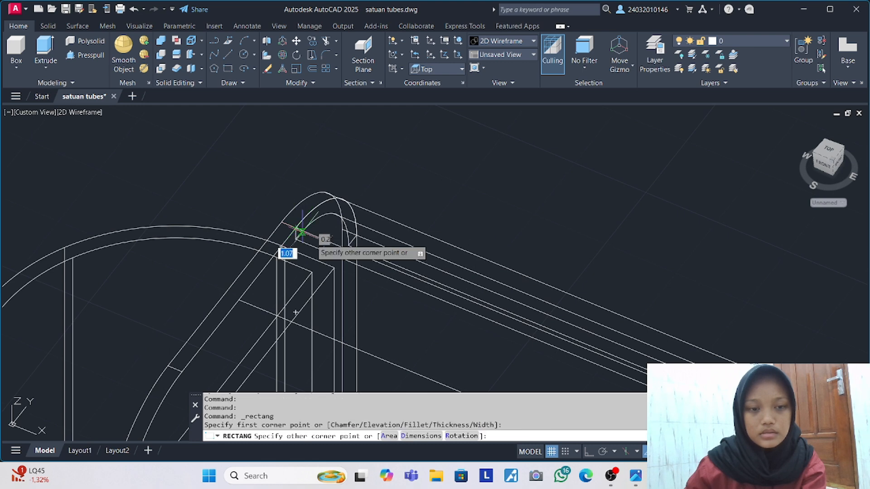
scroll(448, 294, up, 2)
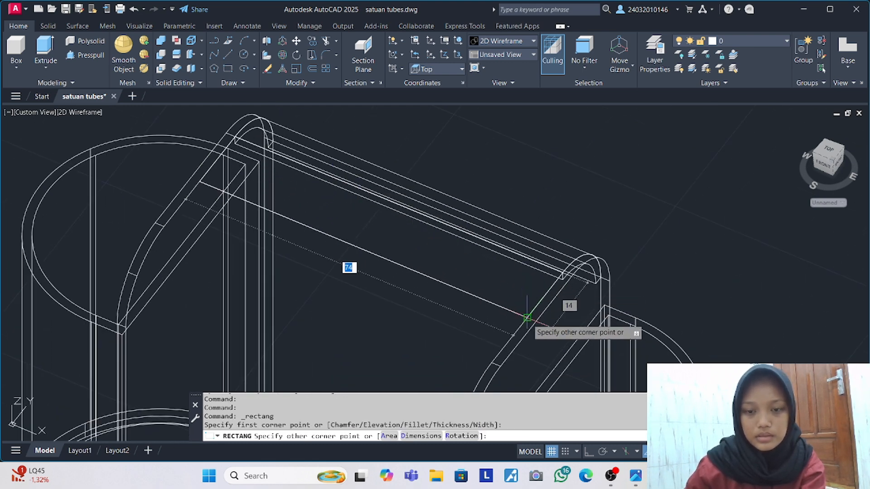
click(527, 317)
key(Return)
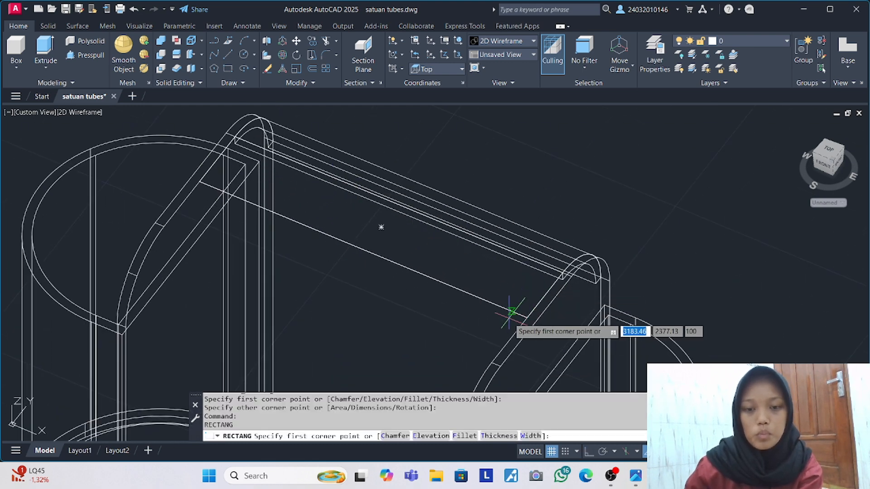
key(Return)
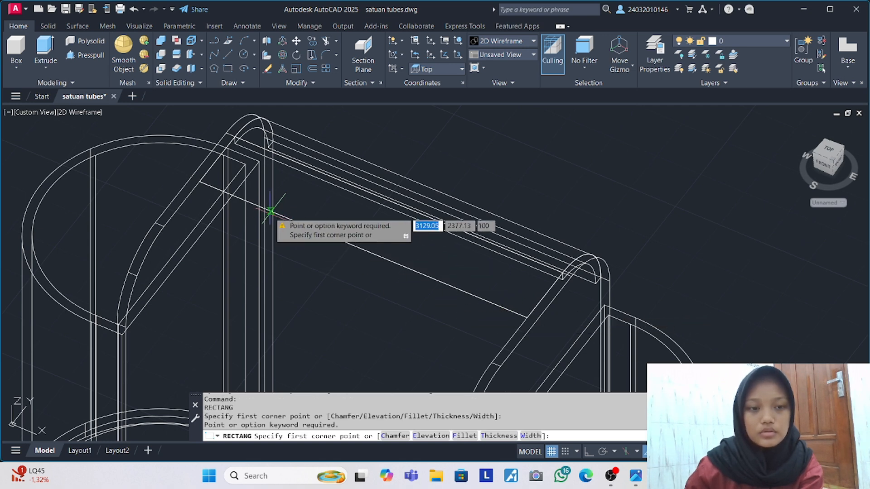
key(Escape)
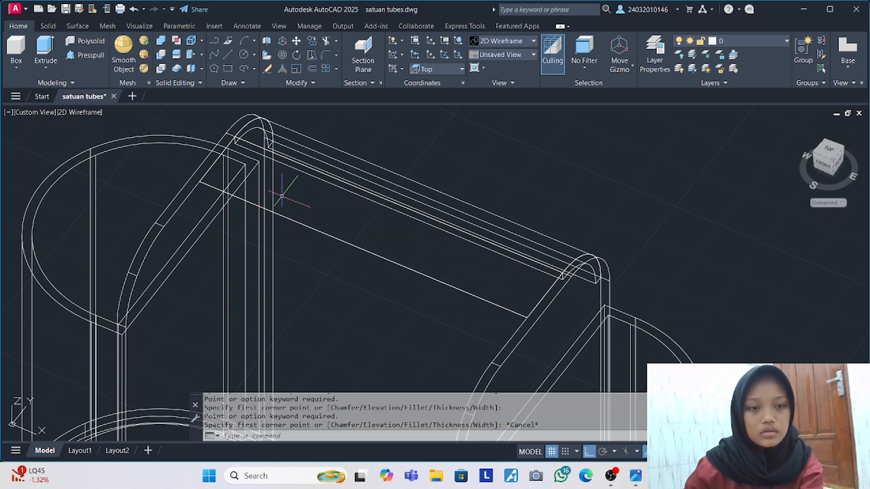
click(289, 192)
key(Escape)
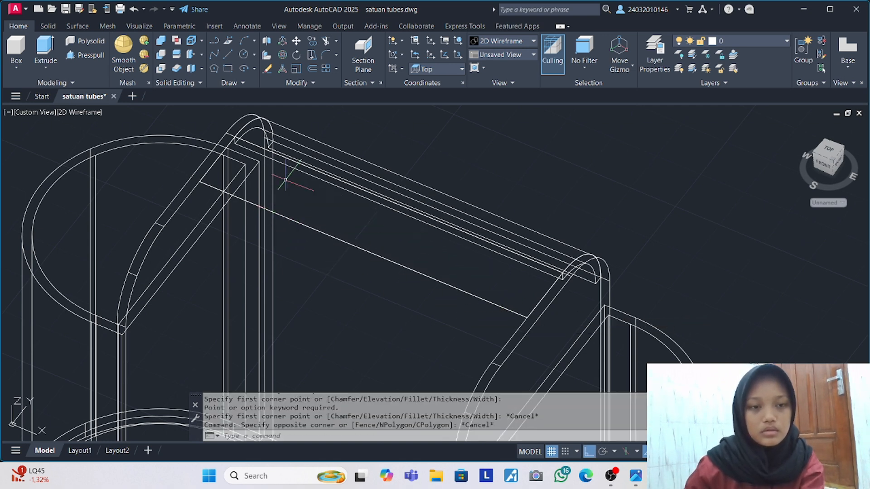
Extrude the rectangle between the side panels 2 downward into a thin slab.
click(283, 156)
click(45, 51)
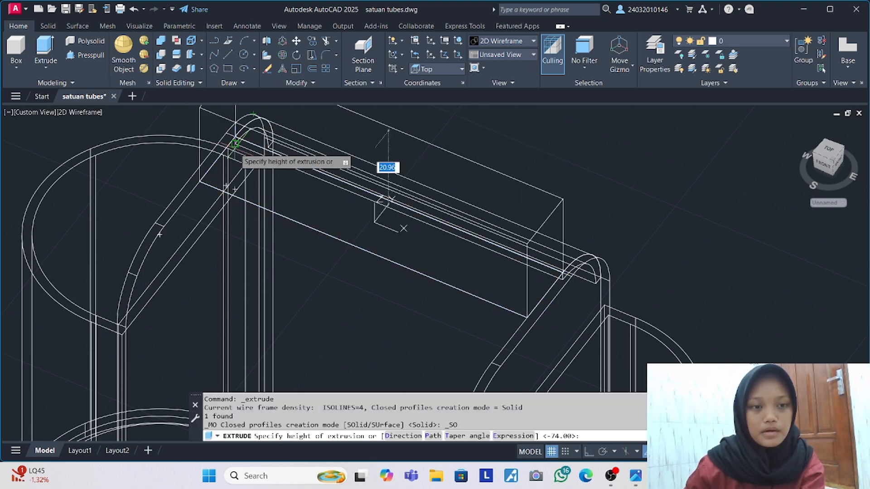
text(2)
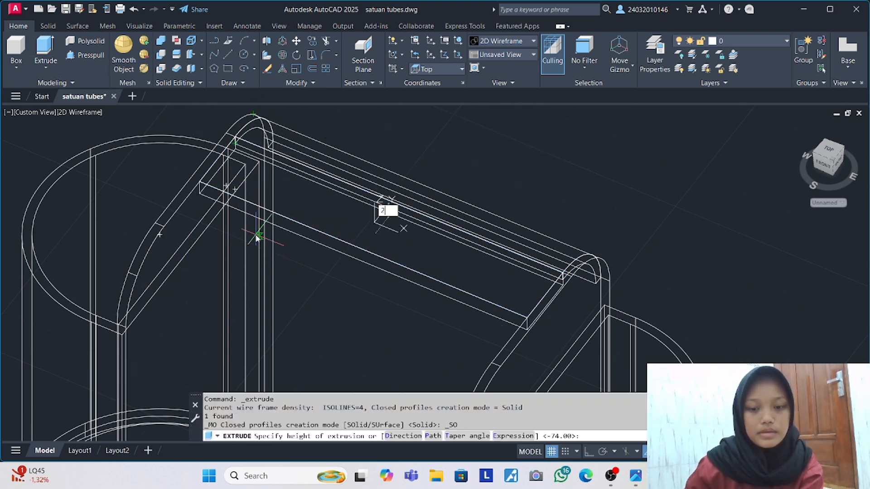
key(Return)
click(243, 201)
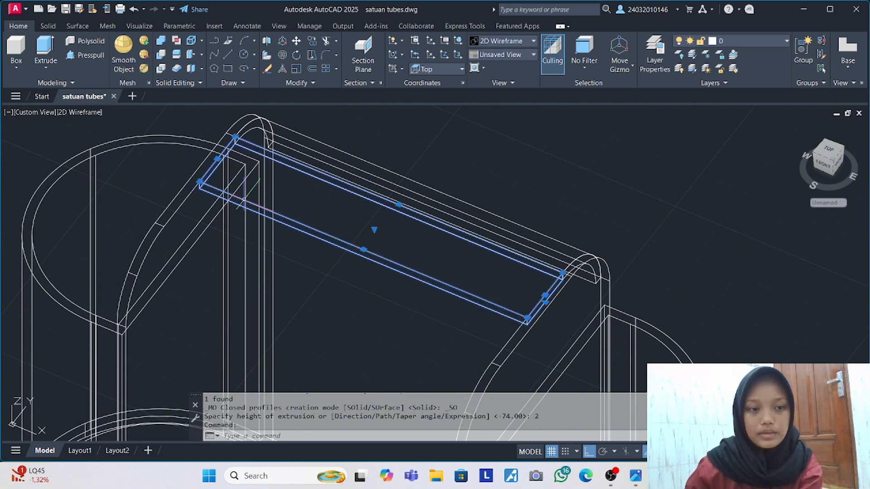
key(Escape)
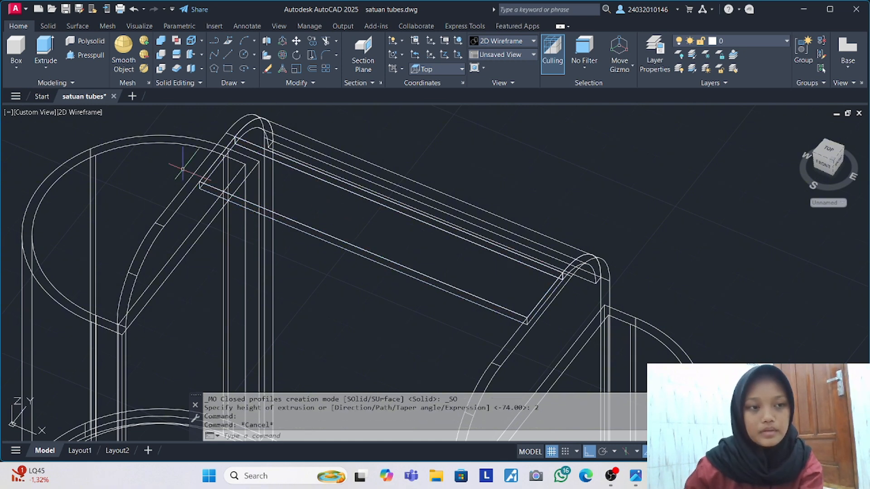
click(68, 112)
click(98, 140)
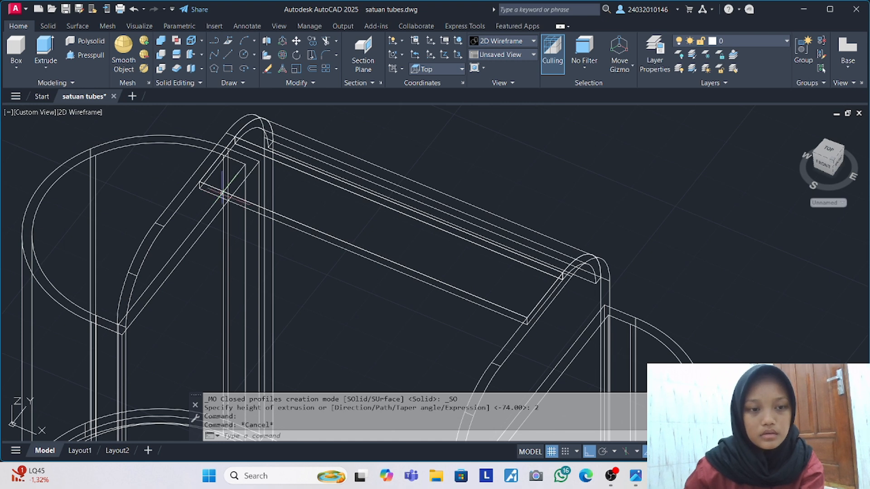
click(374, 229)
key(Escape)
scroll(370, 272, up, 3)
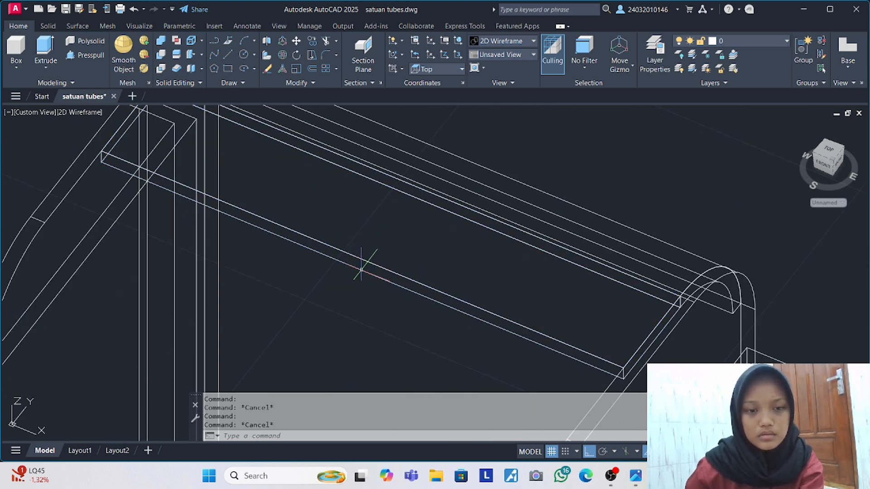
scroll(328, 197, down, 3)
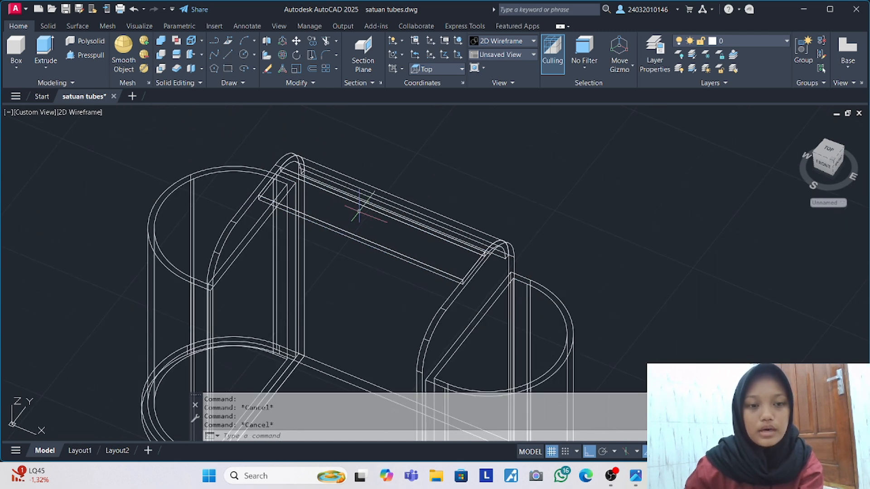
Draw a 74 by 85 rectangle in the empty space beside the trolley.
click(229, 69)
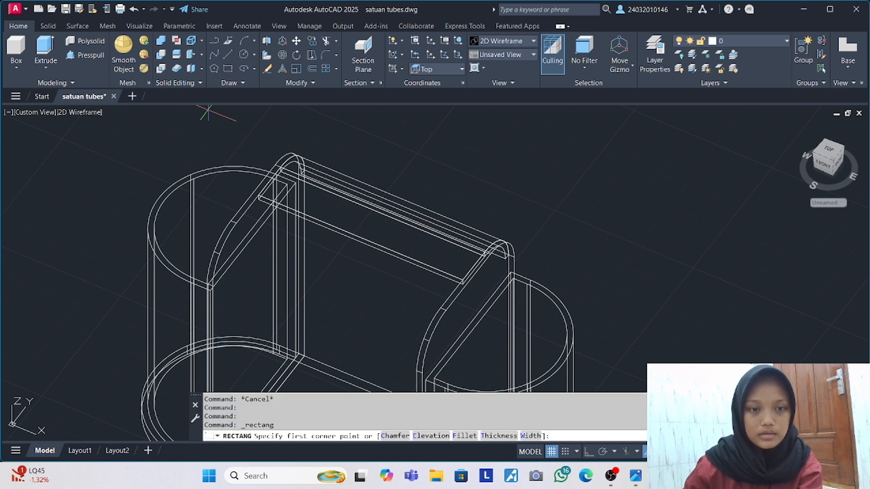
scroll(301, 171, up, 3)
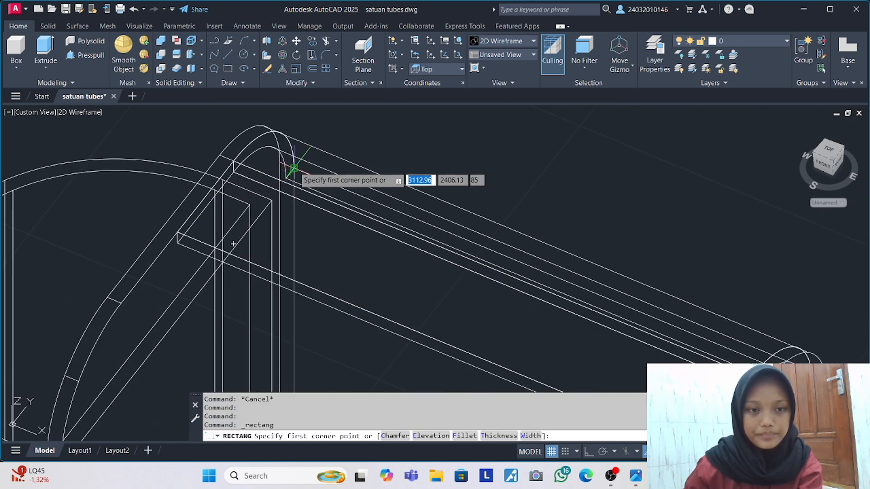
click(290, 171)
scroll(198, 331, down, 3)
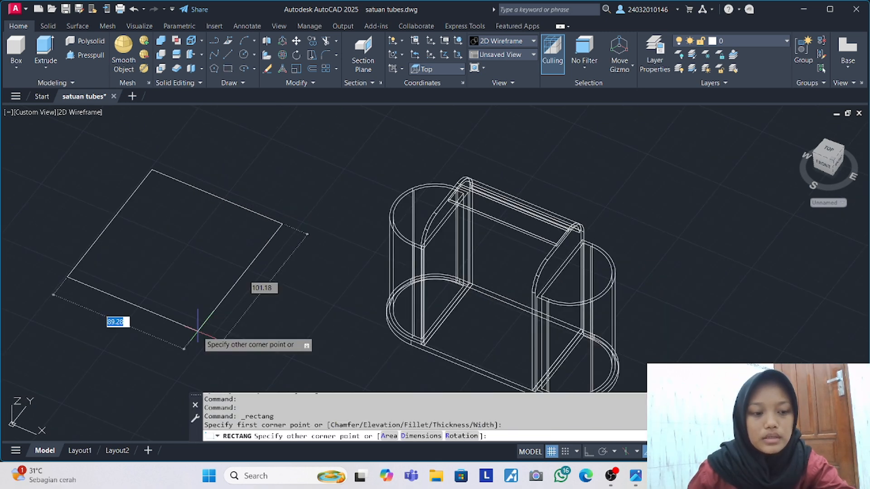
text(74)
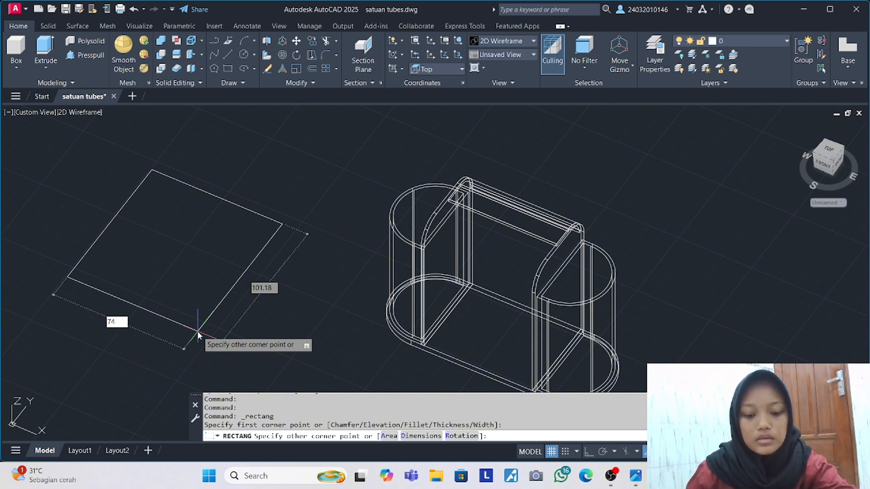
key(Tab)
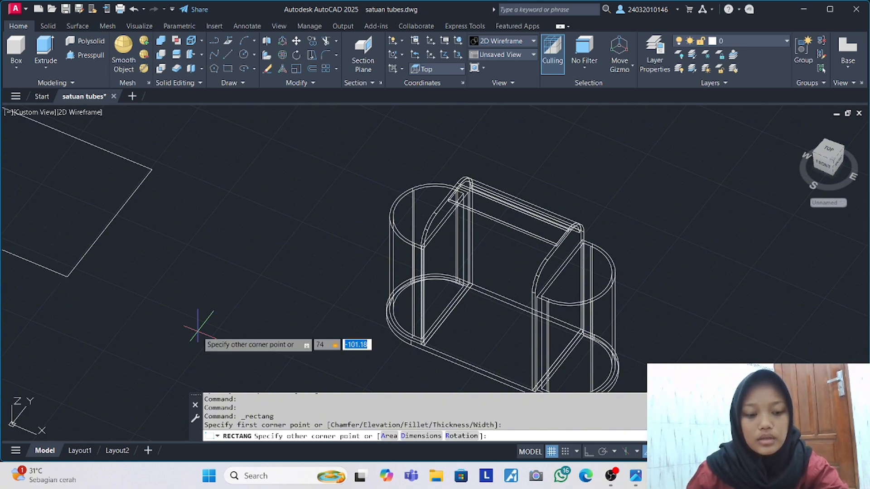
key(Return)
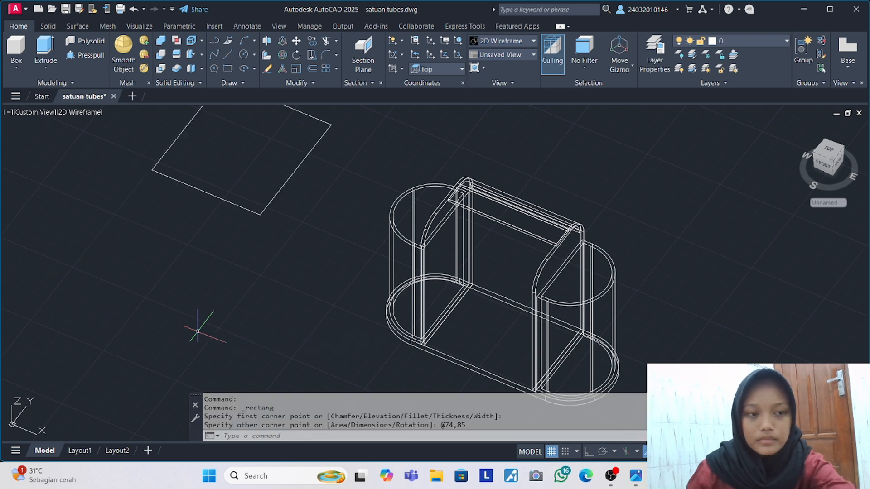
Extrude the 74 by 85 rectangle 2 upward into a thin panel.
middle_drag(227, 111, 226, 165)
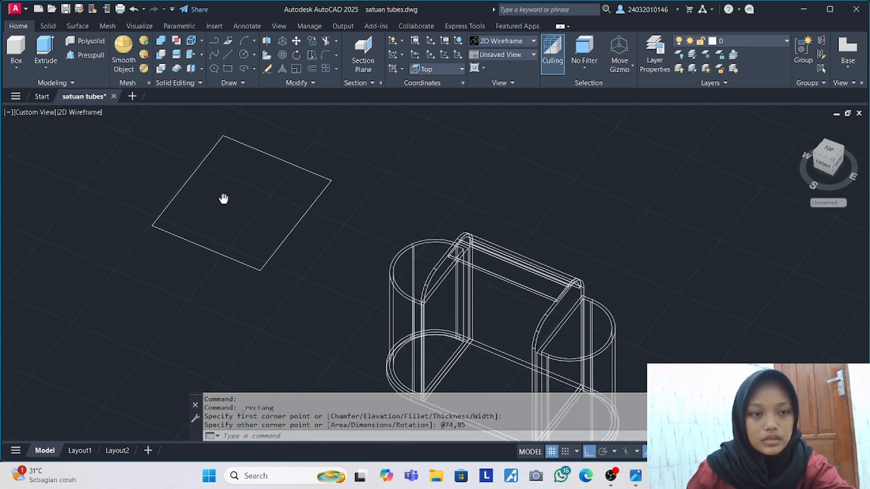
click(252, 146)
click(46, 49)
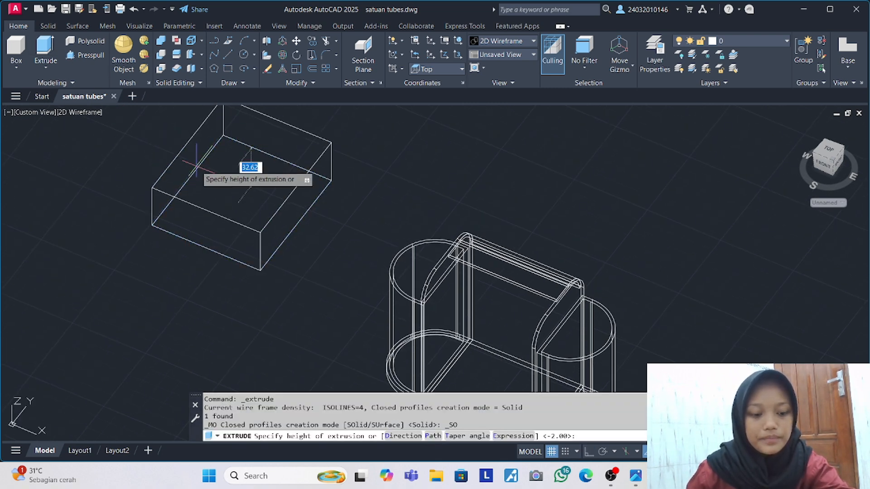
text(2)
key(Return)
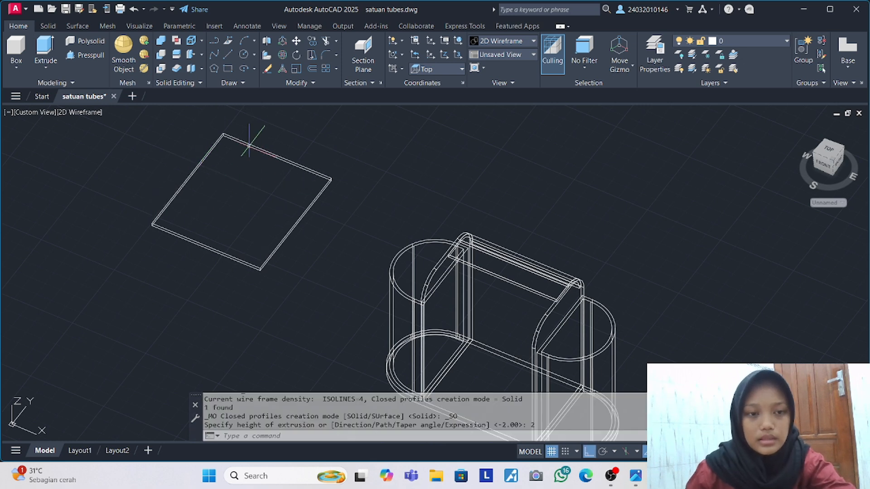
Rotate the thin 74 by 85 panel upright about the X axis with 3D Rotate.
click(252, 145)
click(281, 56)
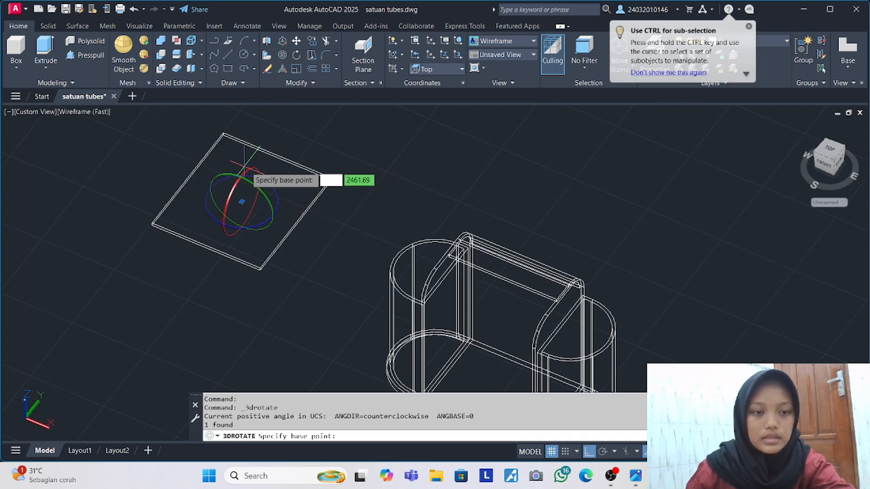
click(247, 177)
click(238, 185)
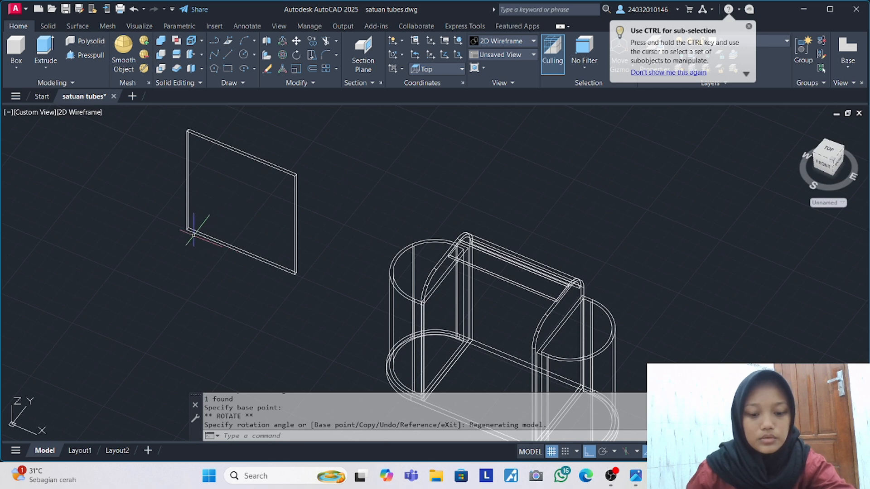
Move the upright panel by its lower rear corner onto the side panel's rear corner at the base, closing the trolley's back.
text(m)
key(Return)
click(170, 116)
click(393, 313)
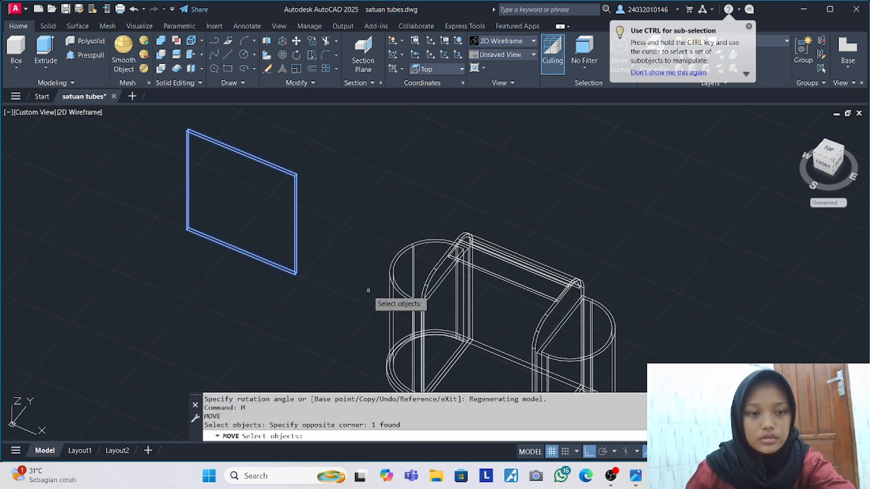
key(Return)
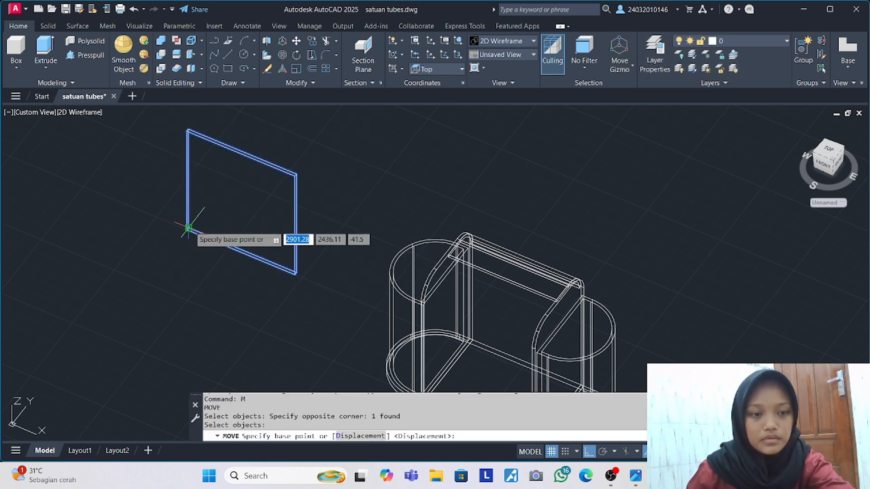
scroll(189, 228, up, 5)
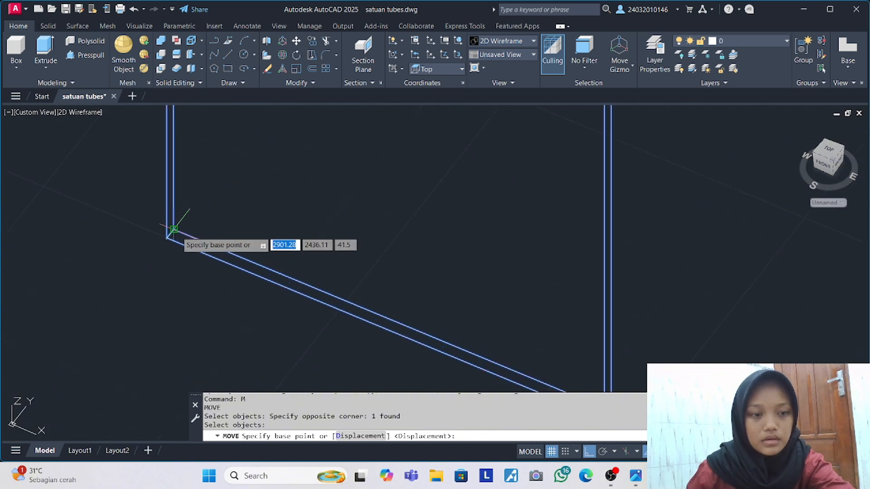
click(174, 229)
scroll(424, 288, down, 8)
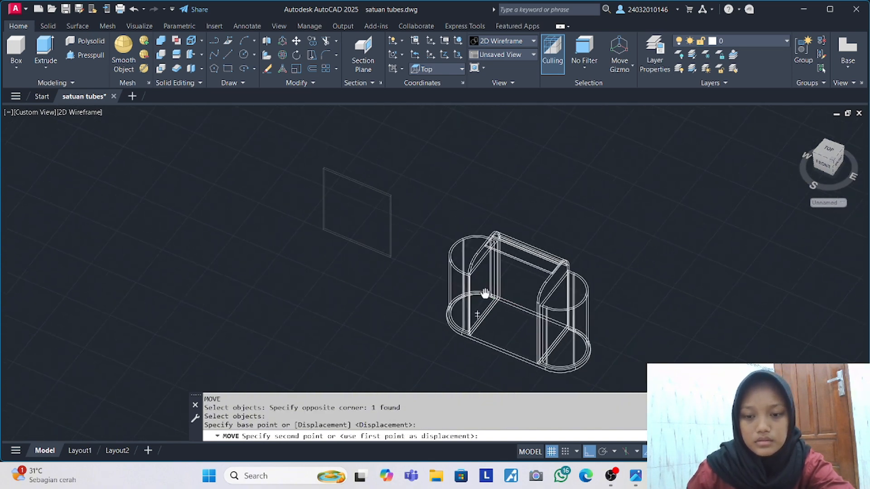
scroll(418, 297, up, 2)
scroll(416, 295, up, 5)
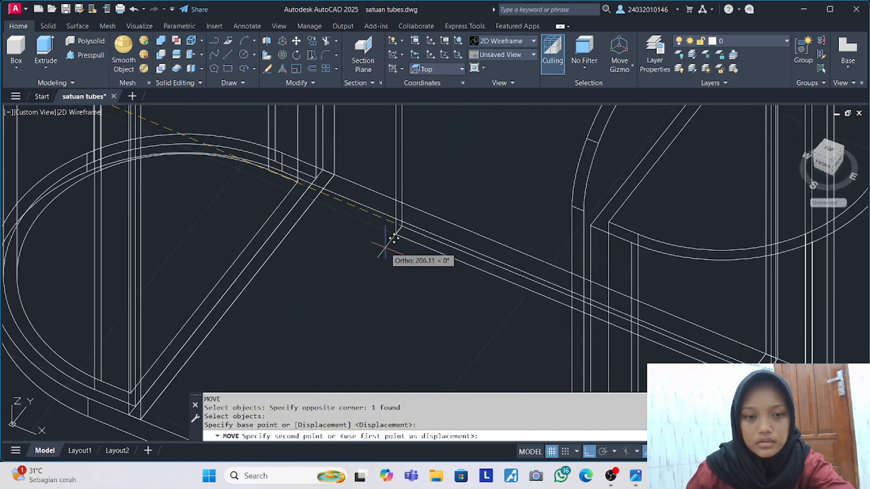
click(334, 173)
scroll(358, 225, down, 7)
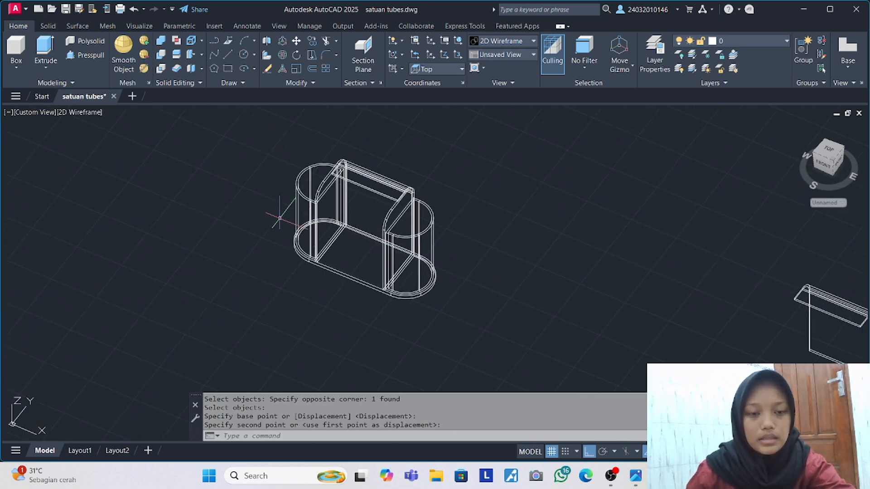
Draw a 56 by 90 rectangle in the empty space beside the trolley.
text(orbit)
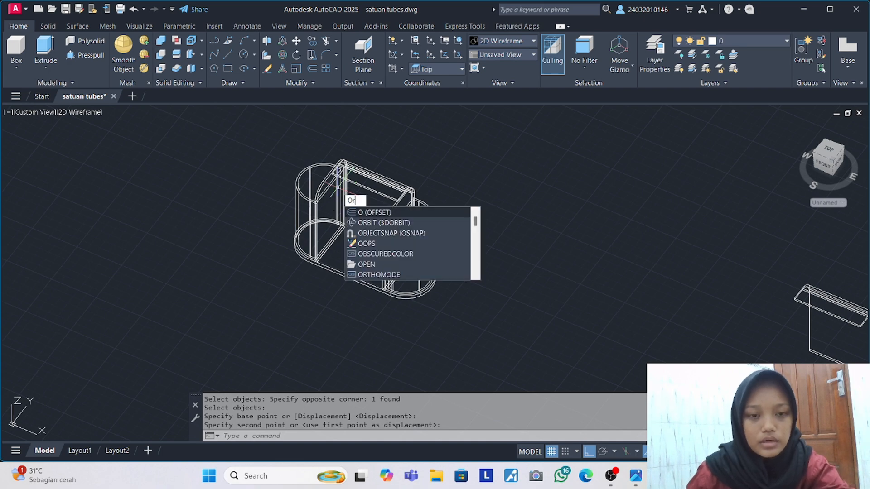
key(Return)
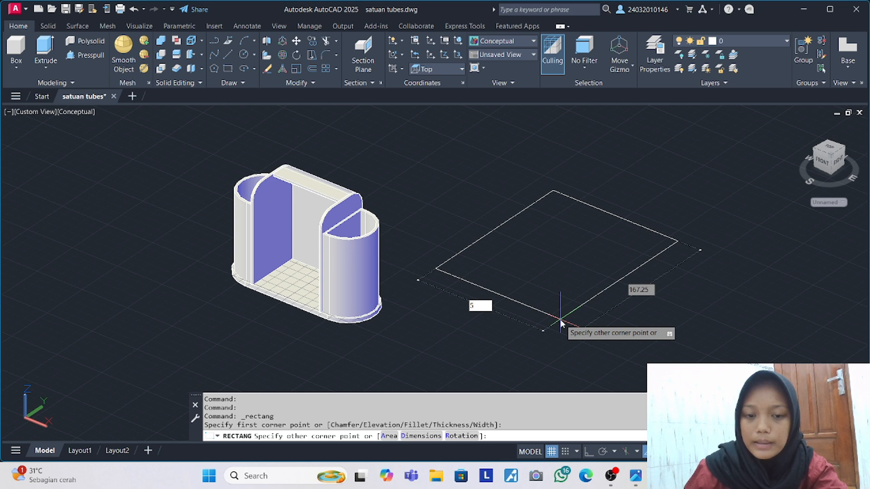
text(6)
key(Tab)
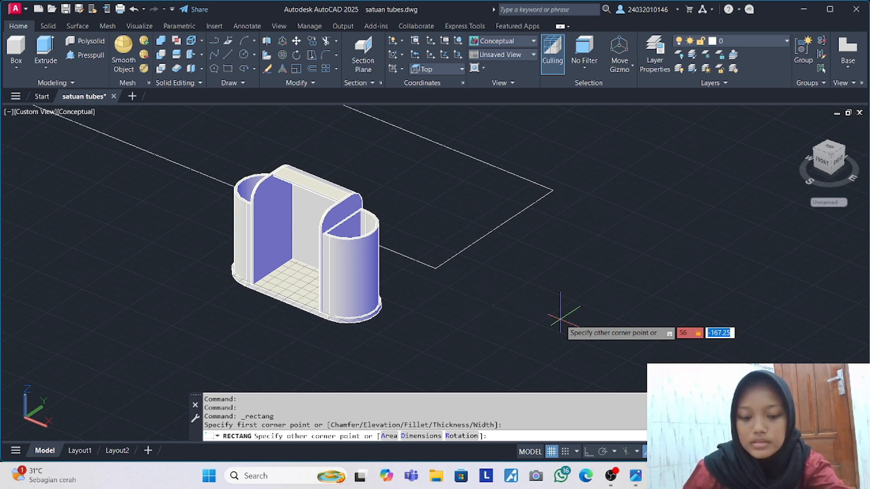
key(Return)
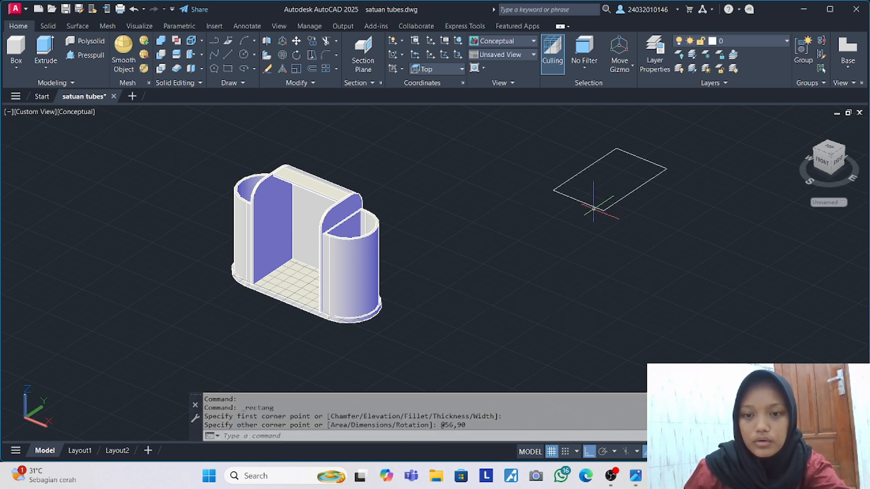
Move the 56 by 90 rectangle closer to the trolley.
click(593, 208)
key(Return)
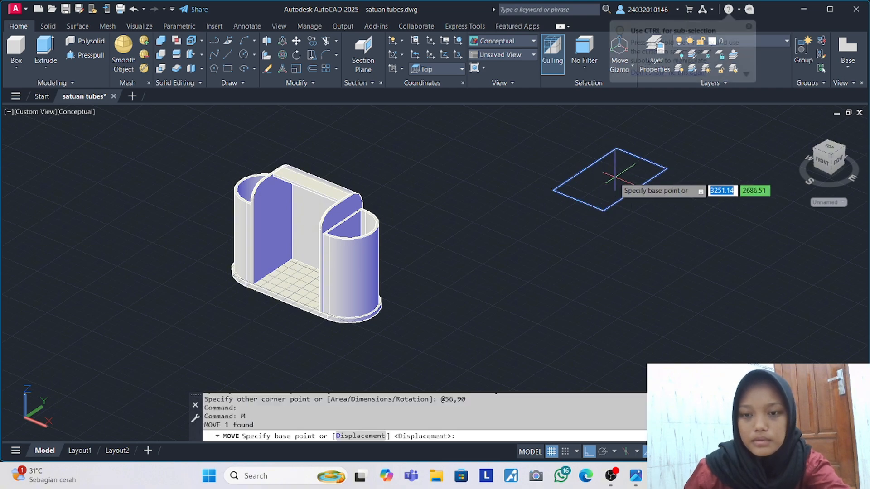
click(621, 183)
scroll(440, 276, up, 3)
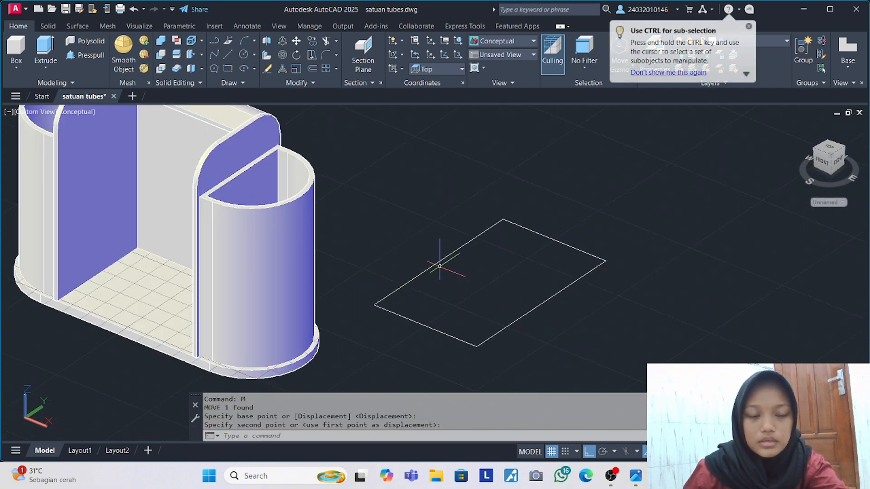
scroll(335, 236, down, 2)
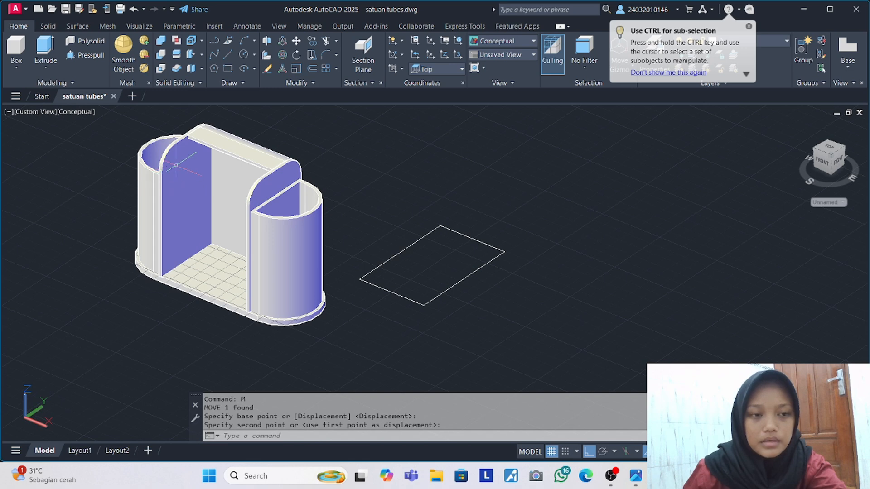
Extrude the 56 by 90 rectangle 2 upward and rotate the resulting panel 90° about the X axis to stand upright.
click(426, 235)
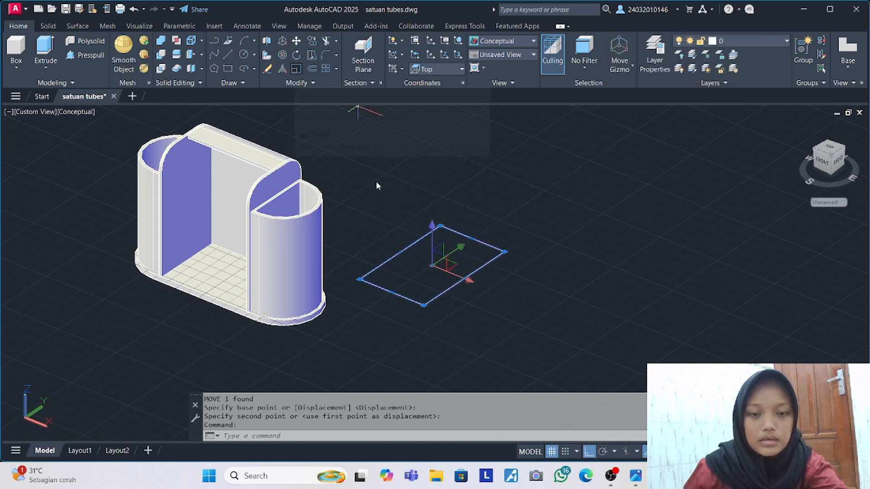
click(46, 50)
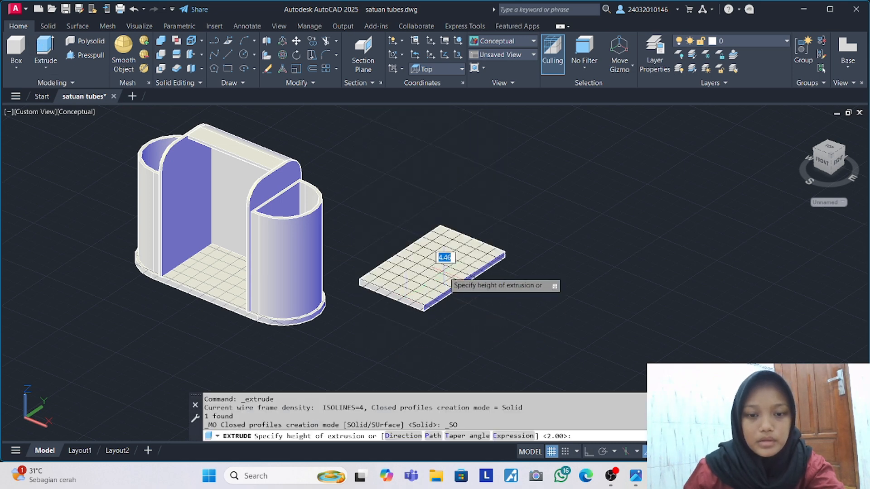
key(Return)
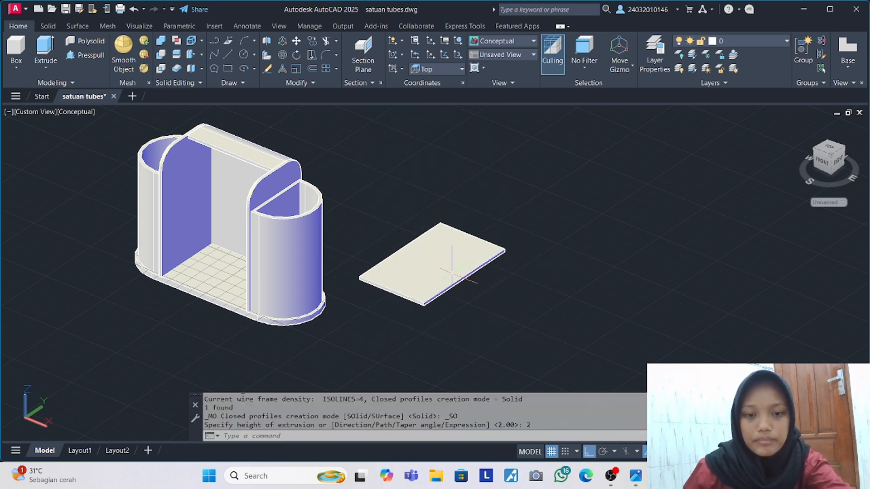
click(283, 55)
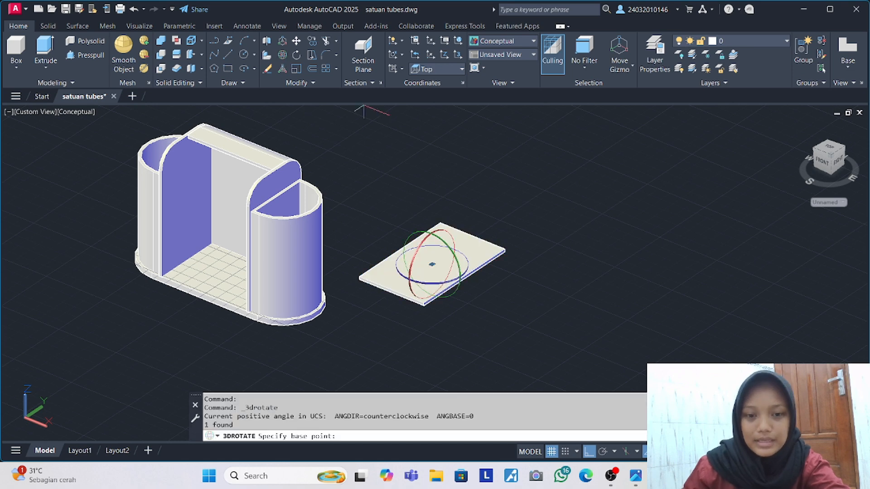
click(453, 239)
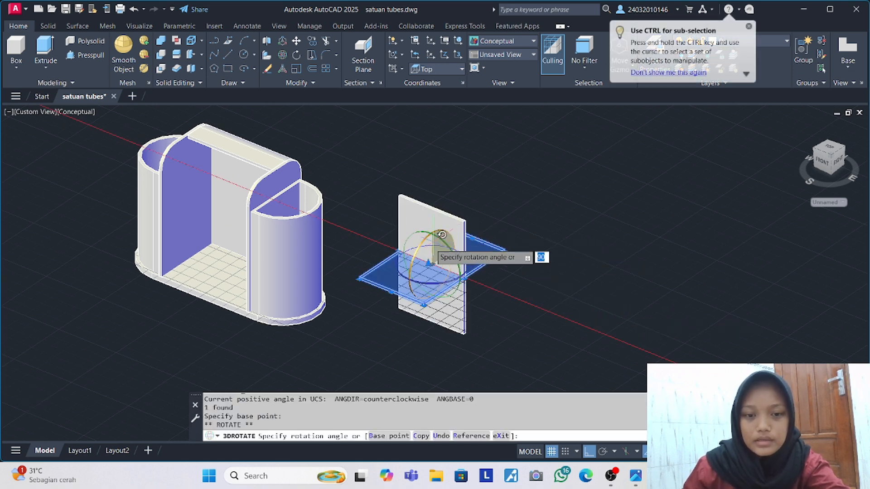
click(426, 247)
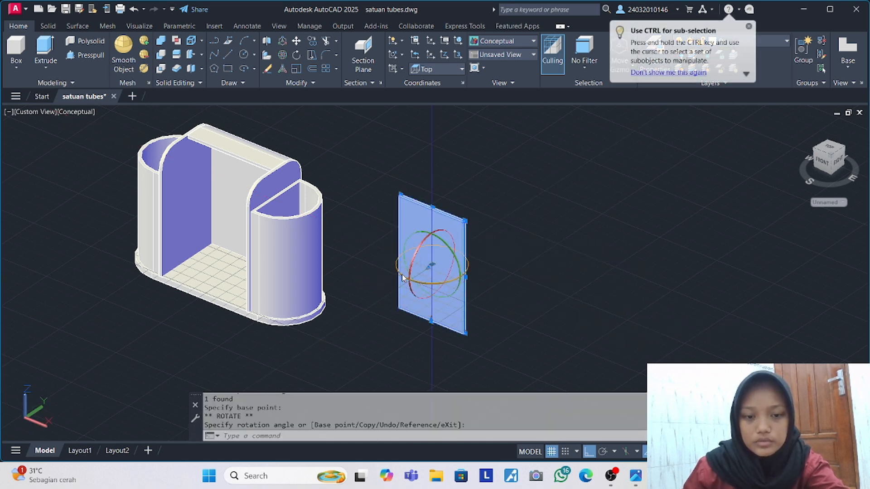
Try to rotate the upright 56 by 90 panel about its vertical axis, and undo the rotation.
click(457, 275)
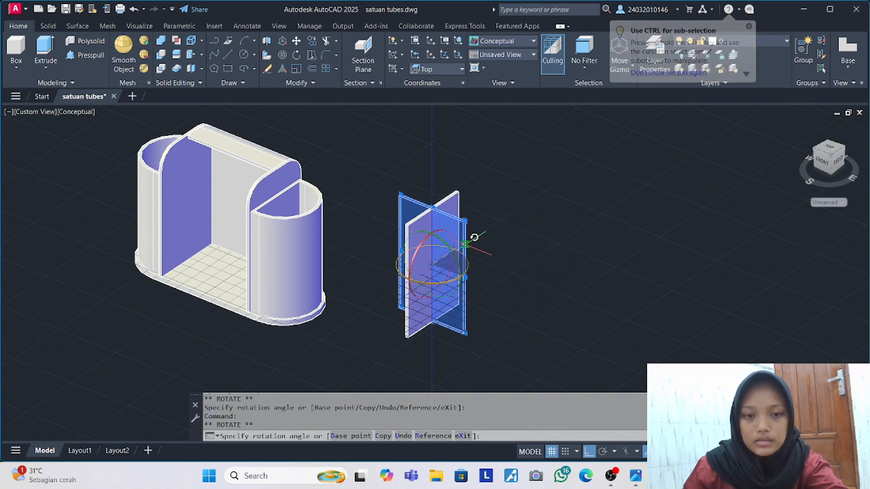
click(473, 270)
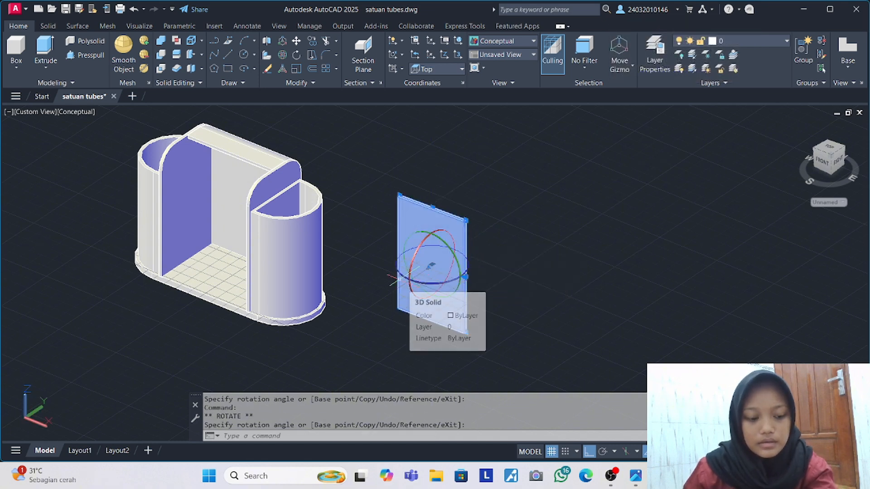
key(ctrl+z)
Try again to rotate the upright 56 by 90 panel about its vertical axis with 3D Rotate, and undo it.
click(411, 255)
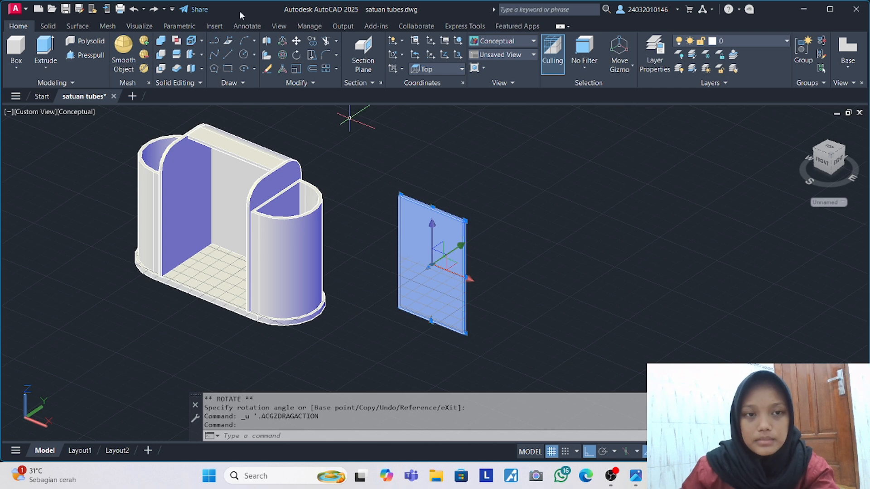
click(283, 55)
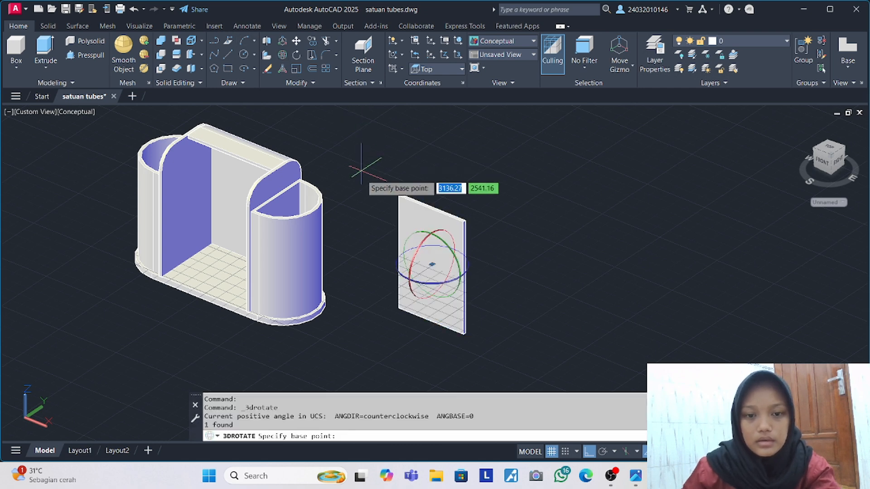
click(403, 276)
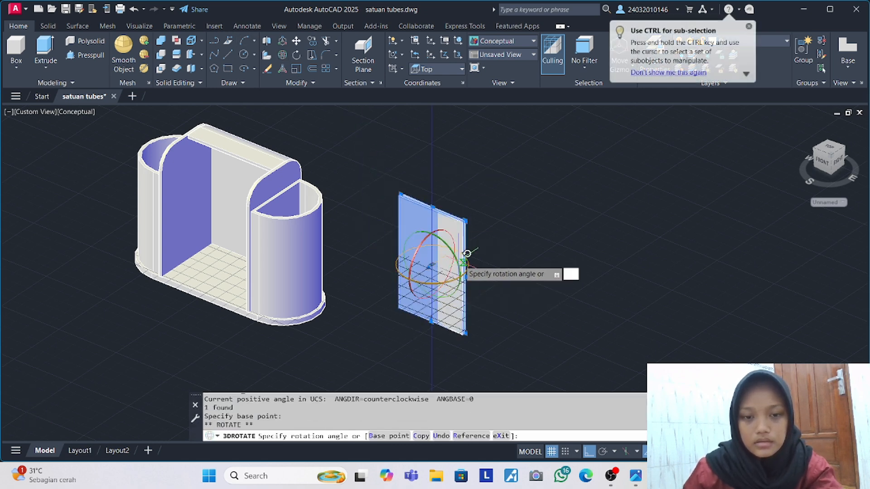
click(470, 239)
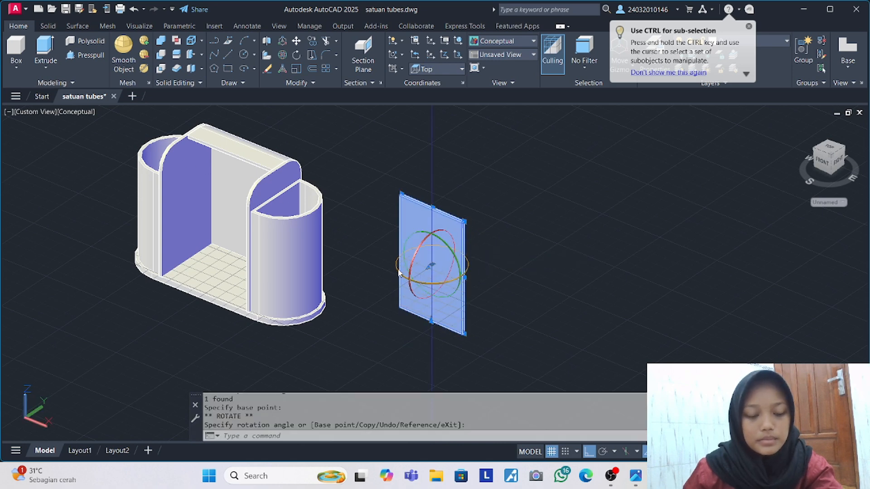
key(ctrl+z)
key(ctrl+z)
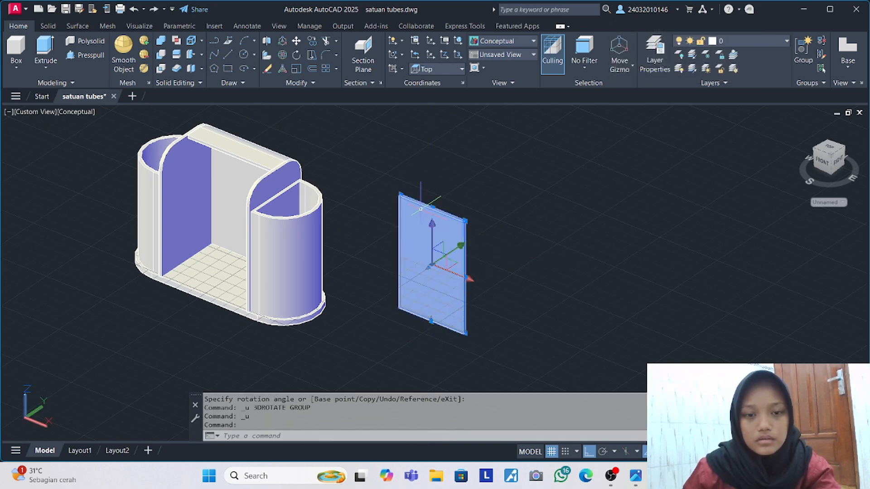
Rotate the upright 56 by 90 panel 270° about its vertical axis so it stands parallel to the trolley's side walls.
click(283, 54)
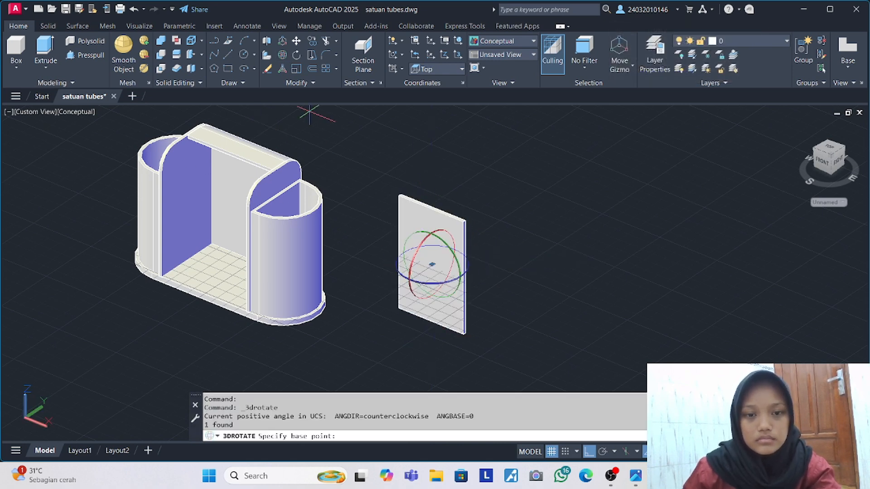
click(410, 274)
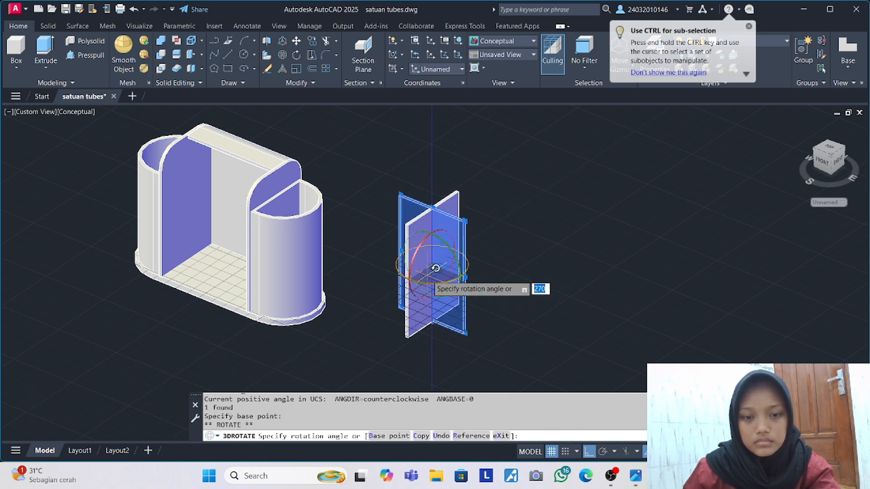
click(435, 268)
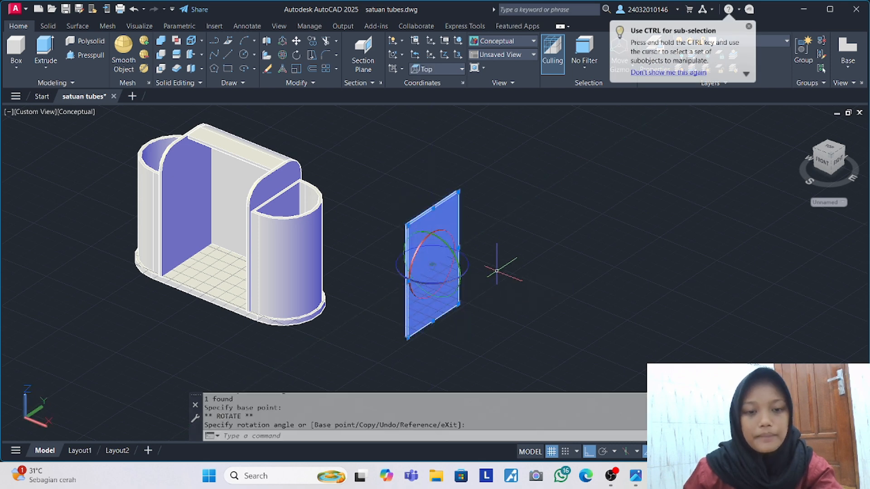
key(Escape)
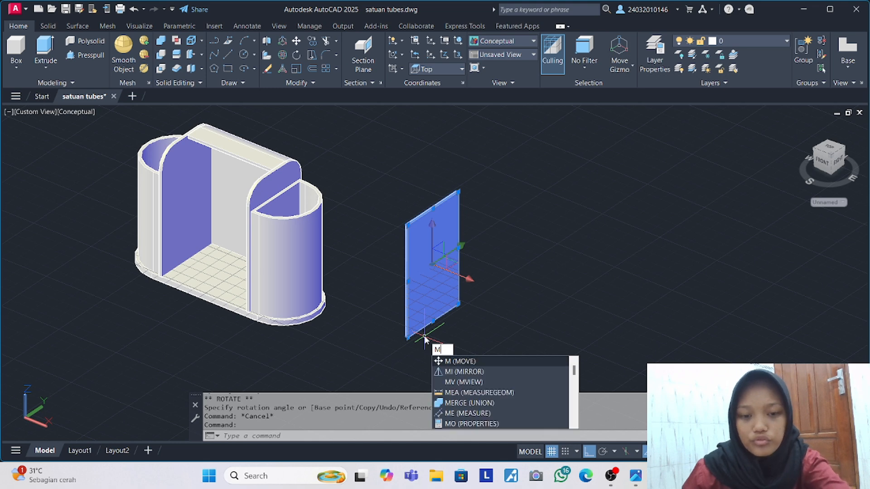
key(Escape)
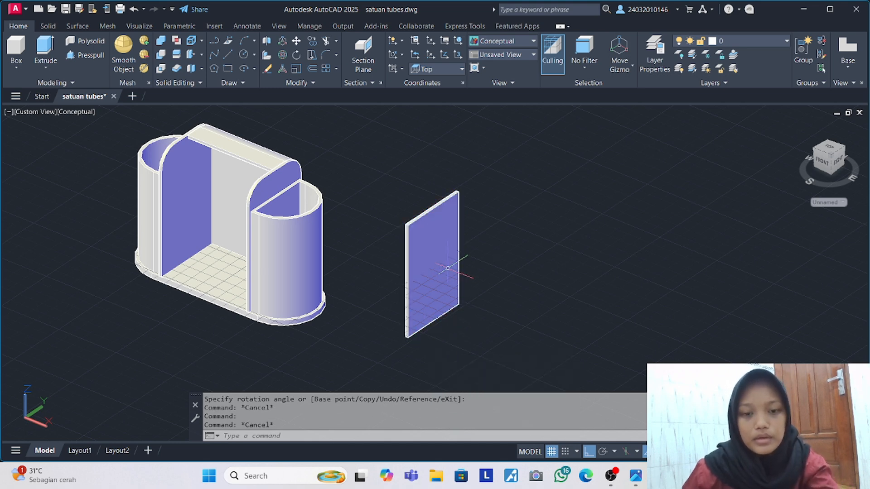
Paste a copy of the rotated panel into the empty space beyond the original.
key(ctrl+c)
key(ctrl+v)
click(527, 274)
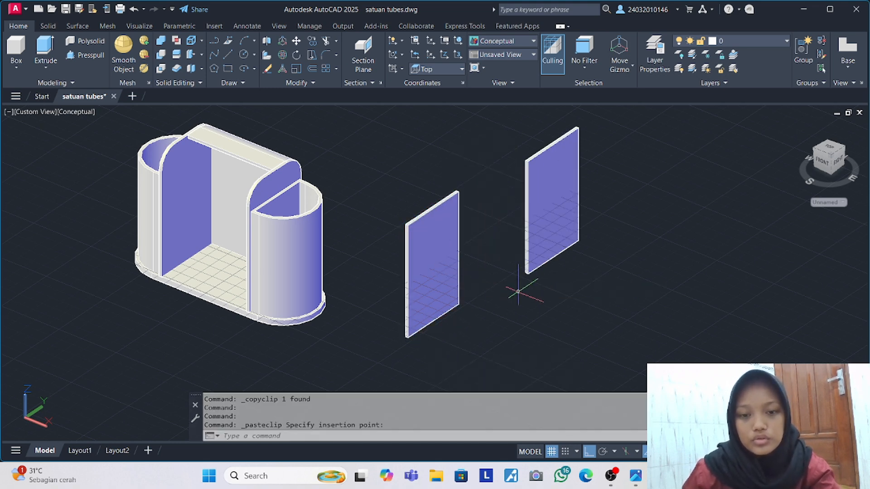
Move the original panel by its lower front corner to the bottom front corner inside the trolley's left side wall.
text(m)
key(Return)
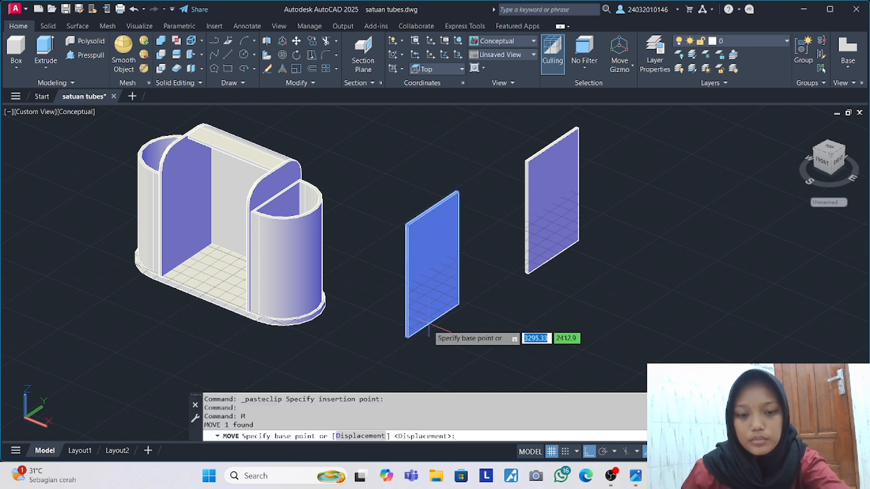
click(634, 481)
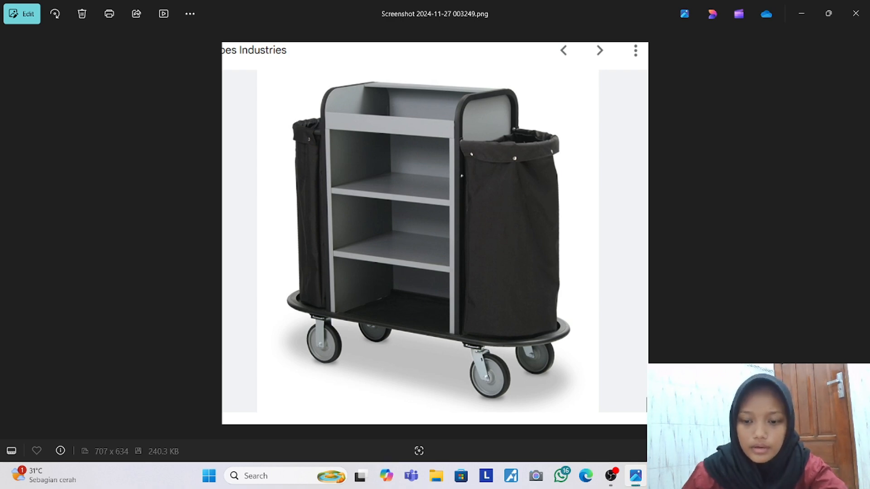
click(634, 481)
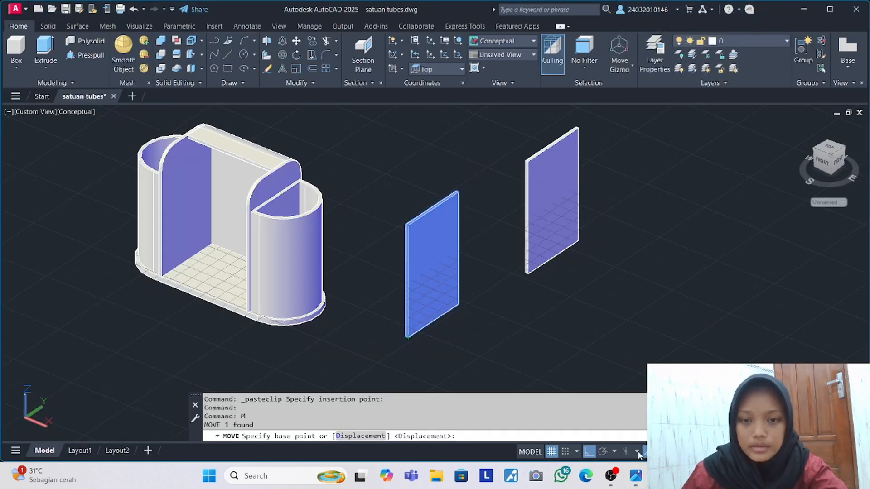
click(405, 336)
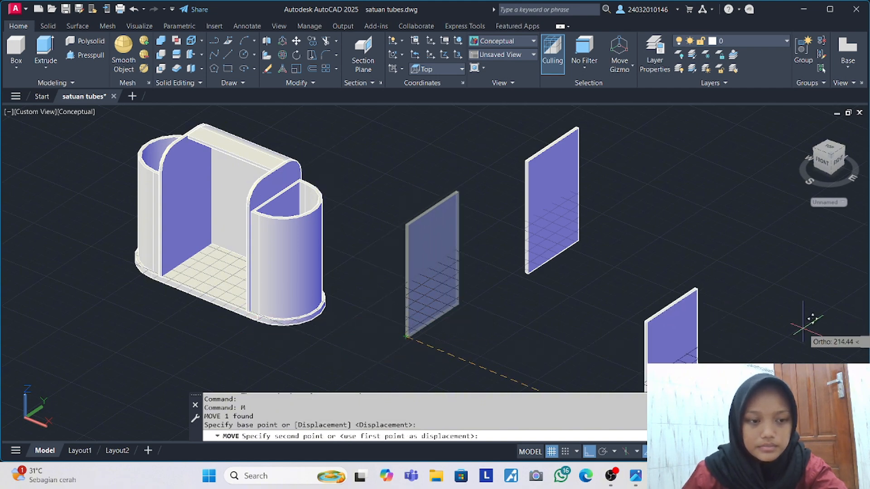
middle_drag(698, 303, 865, 341)
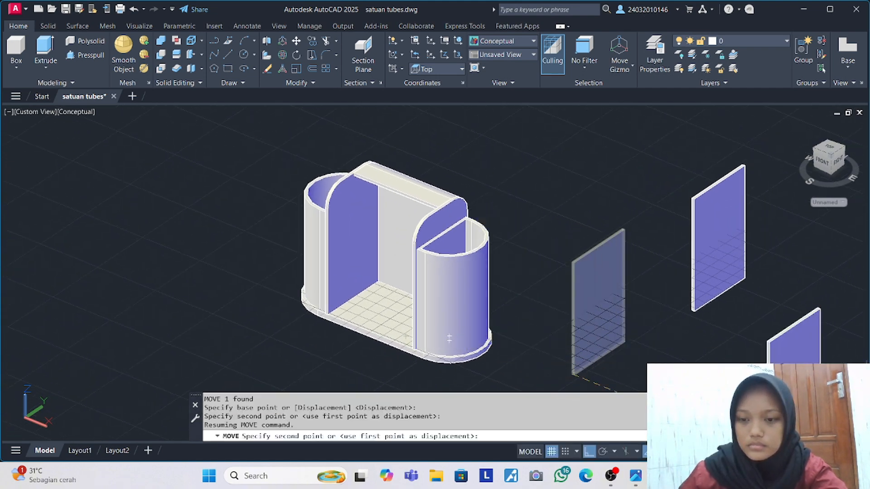
scroll(349, 282, up, 5)
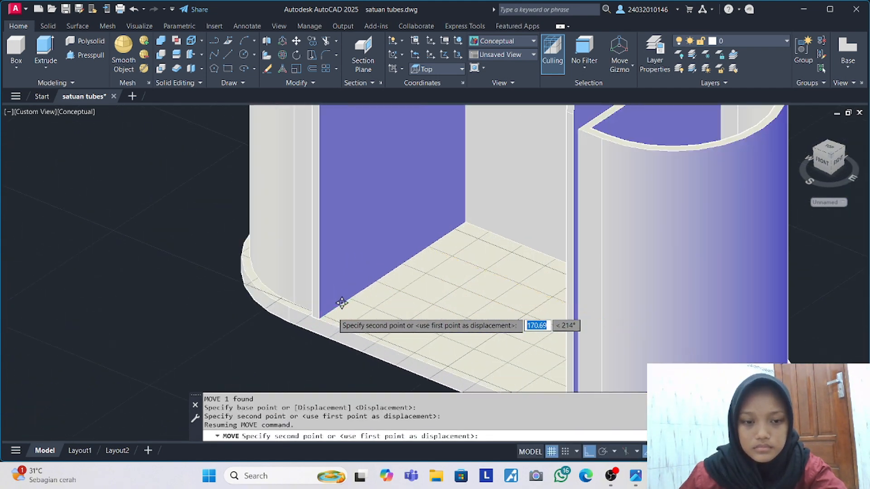
click(321, 317)
scroll(447, 341, down, 5)
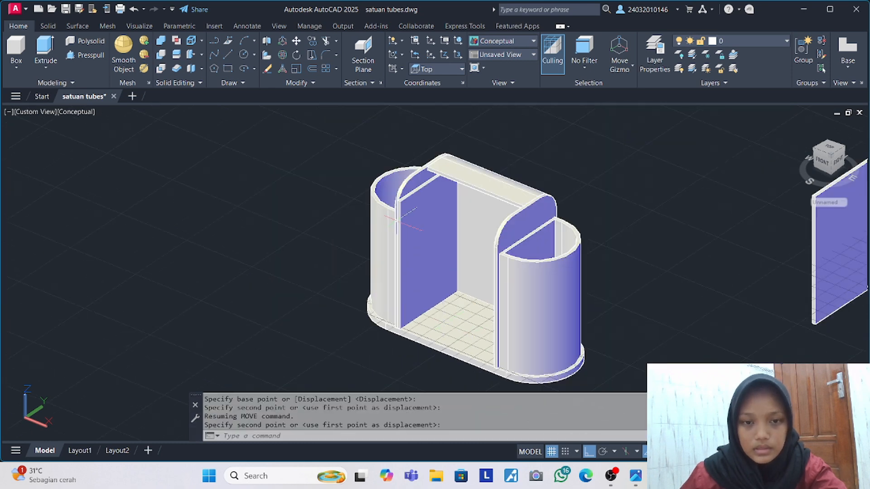
Try to stretch the left inner panel from its top-edge midpoint and its top front corner.
scroll(406, 226, up, 3)
click(417, 177)
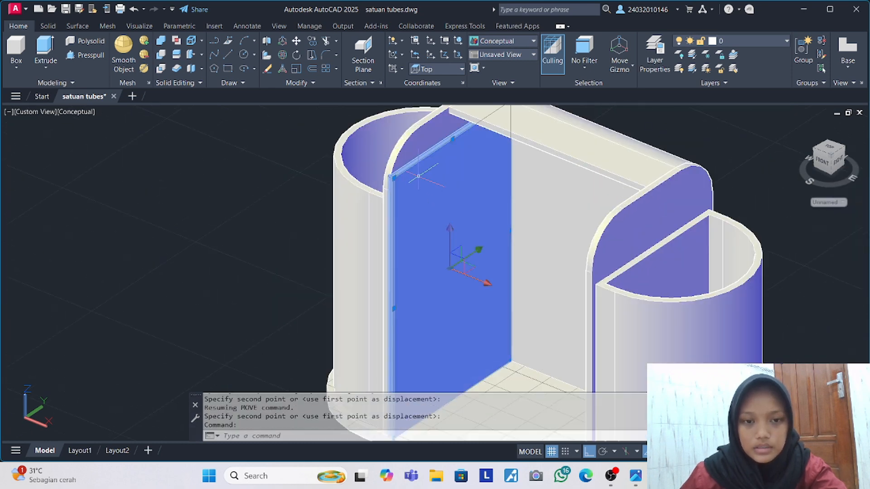
click(635, 477)
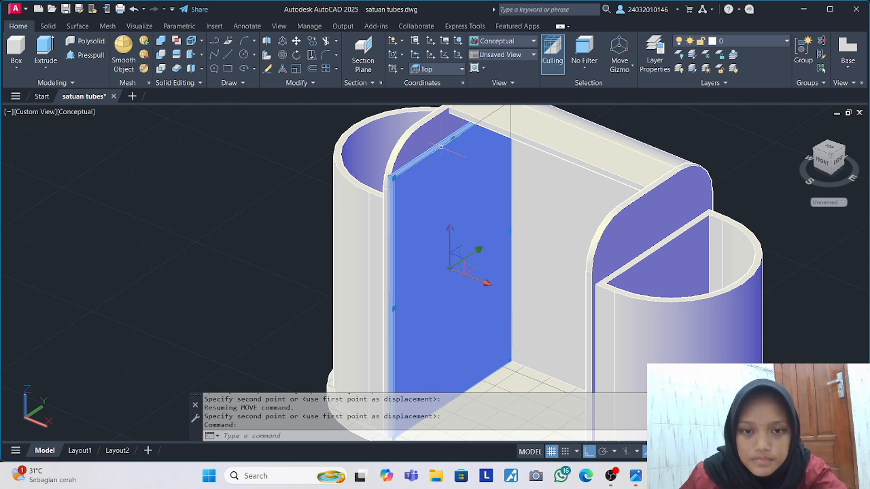
click(452, 140)
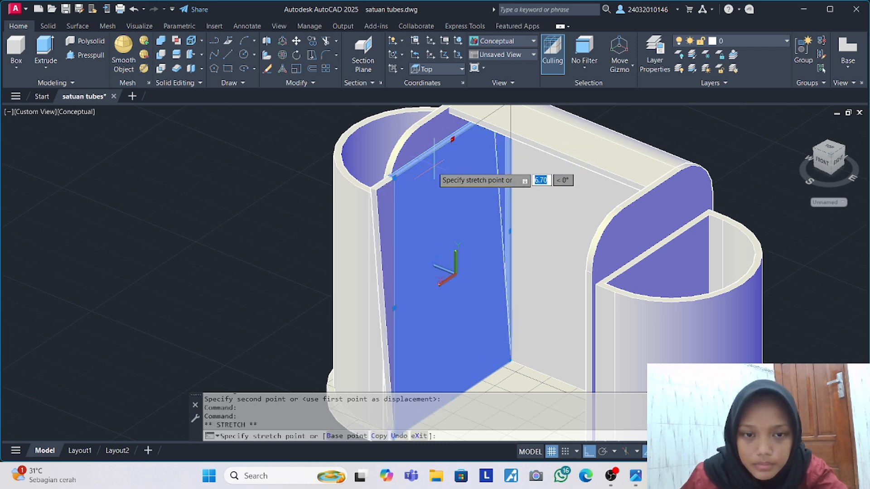
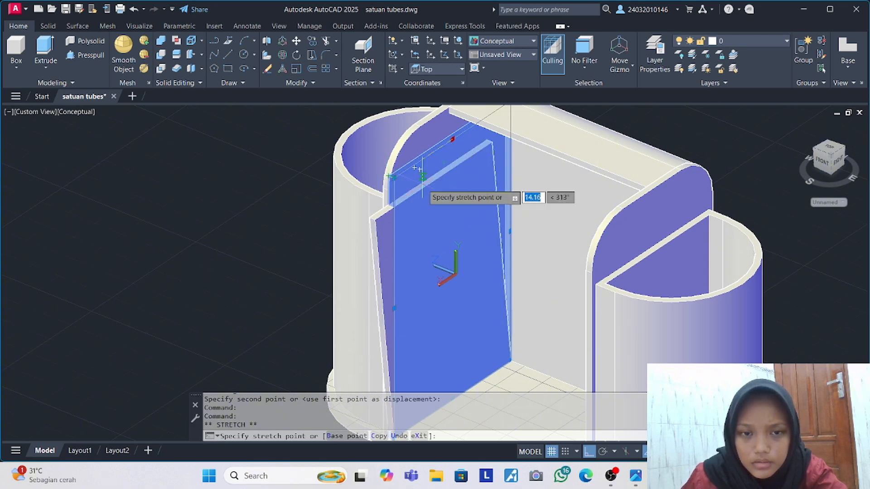
key(Escape)
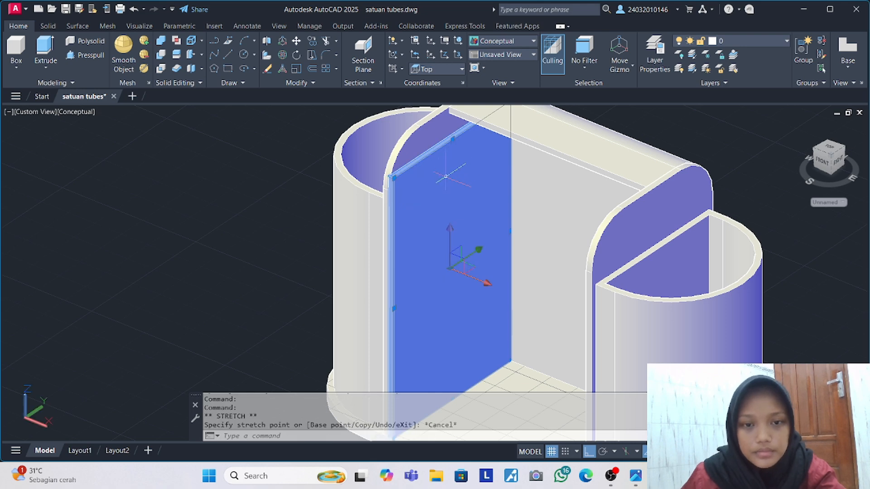
click(394, 179)
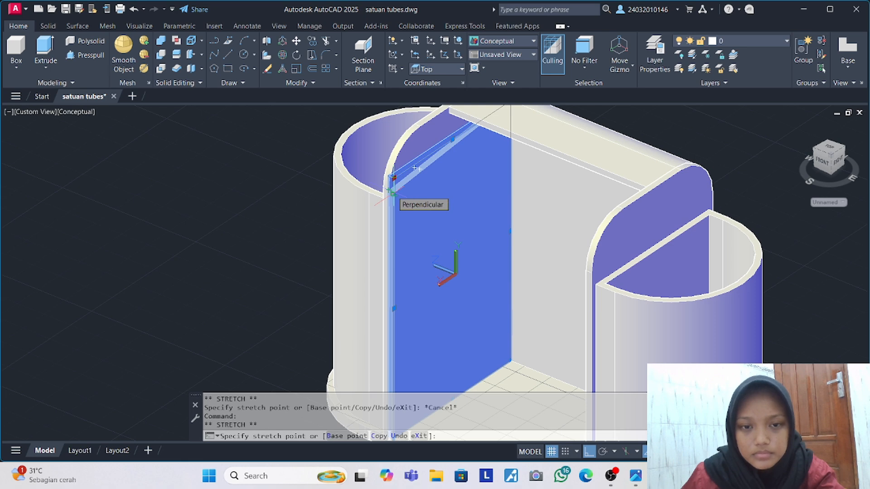
key(Escape)
key(Escape)
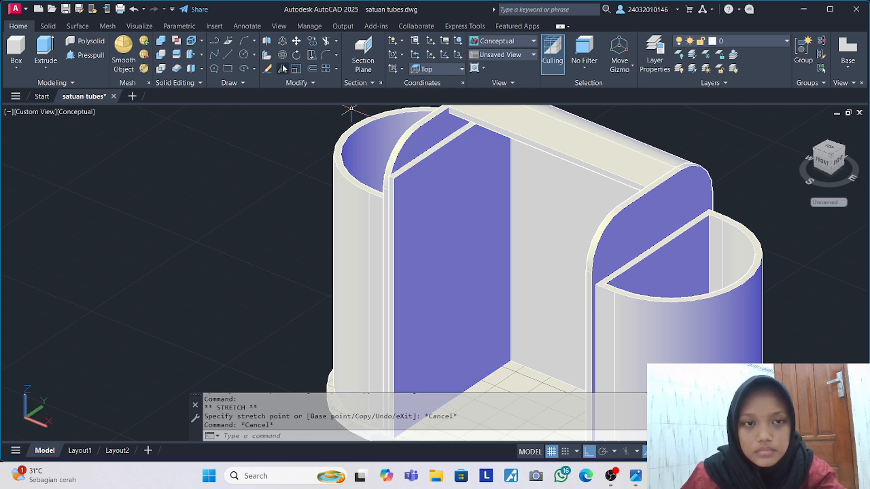
Try to draw a vertical line along the left side wall's front edge, from the bin rim level to the base.
click(229, 56)
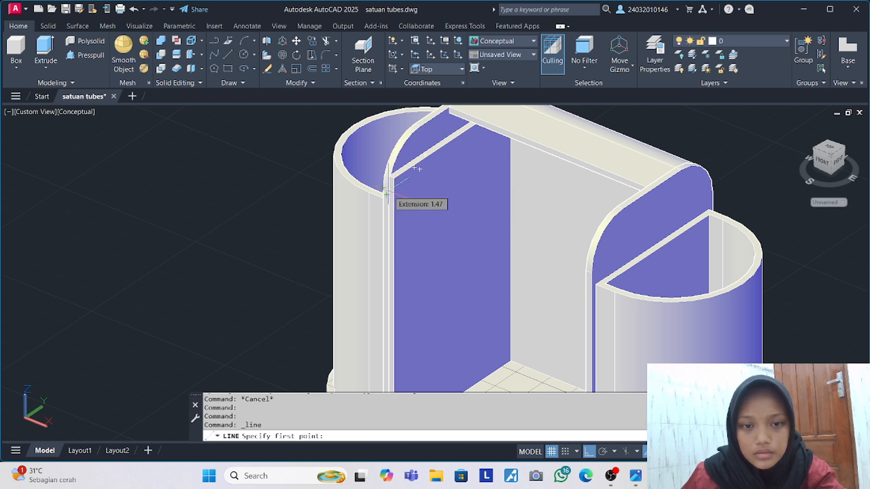
scroll(386, 194, up, 4)
click(388, 196)
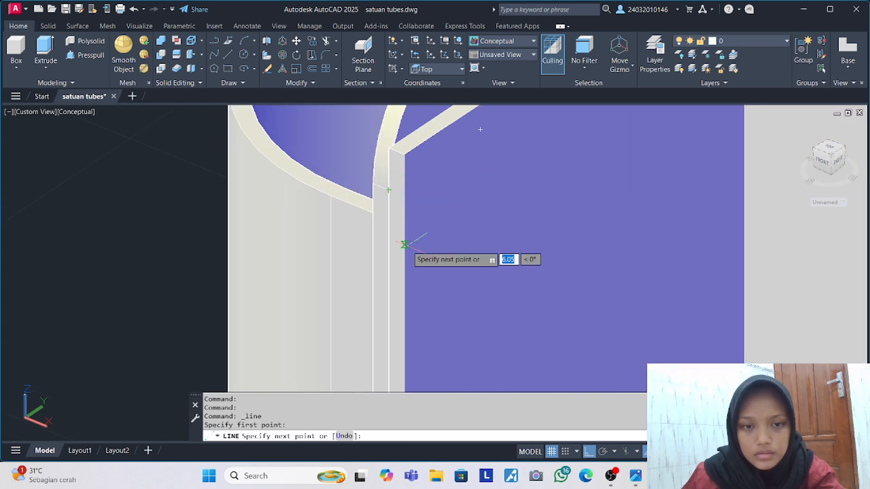
key(Escape)
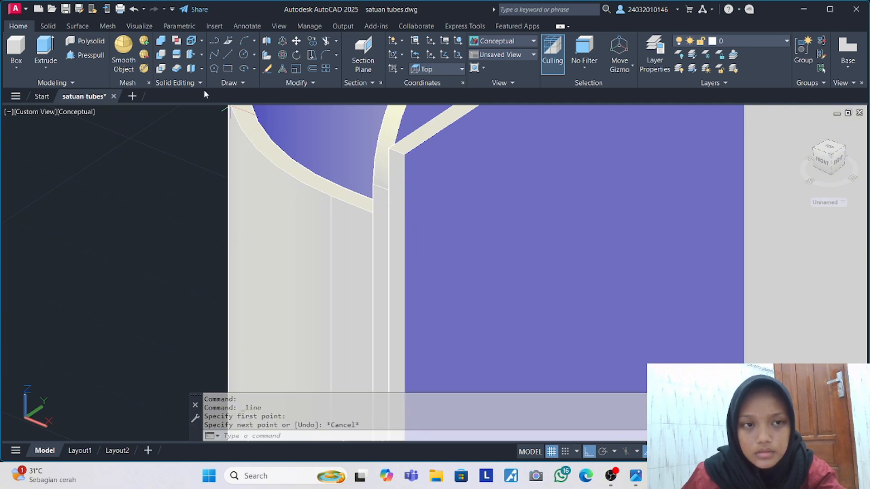
click(227, 55)
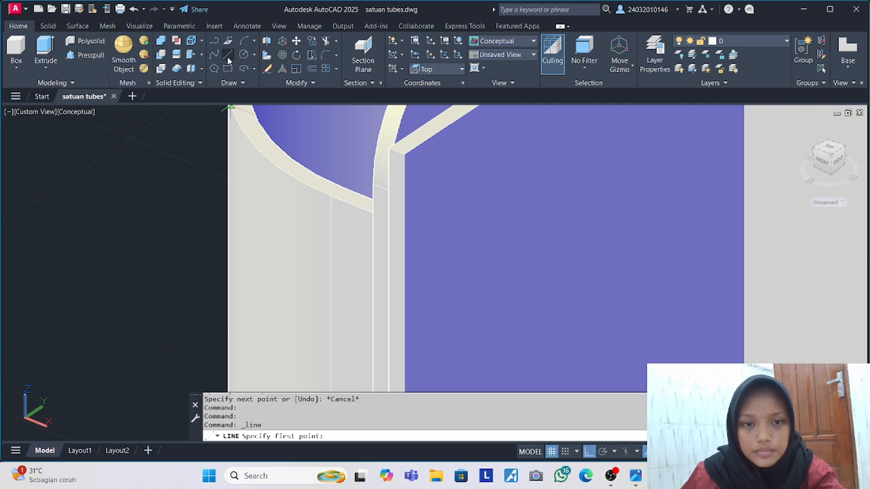
click(388, 191)
middle_drag(395, 240, 412, 128)
scroll(412, 127, down, 2)
scroll(412, 127, down, 3)
scroll(448, 350, up, 3)
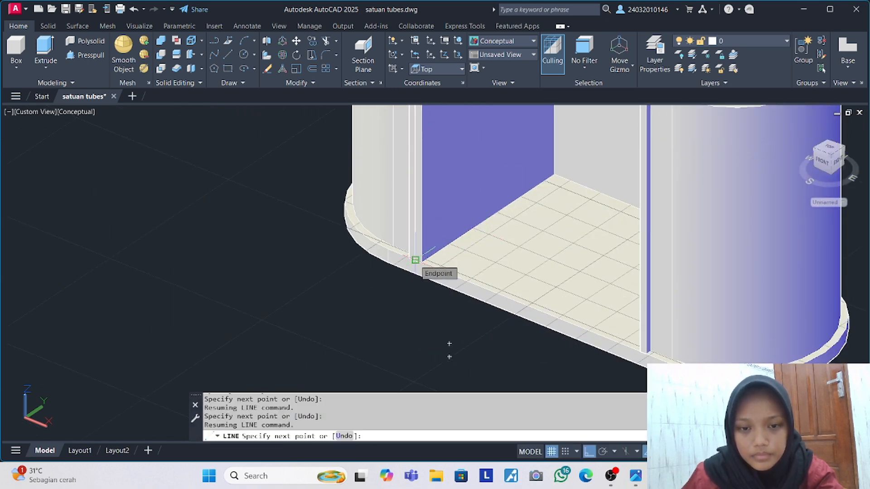
key(Escape)
scroll(424, 186, down, 5)
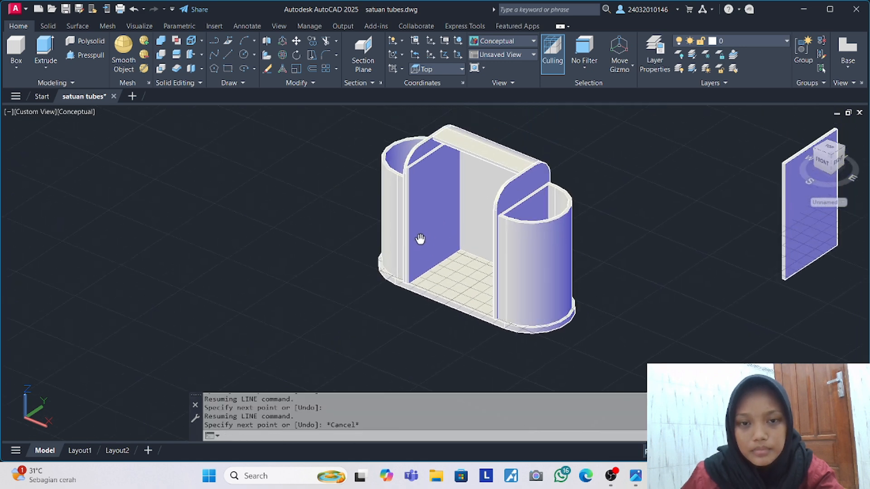
Shorten the left inner panel by stretching its top-edge midpoint straight down 5.
click(423, 183)
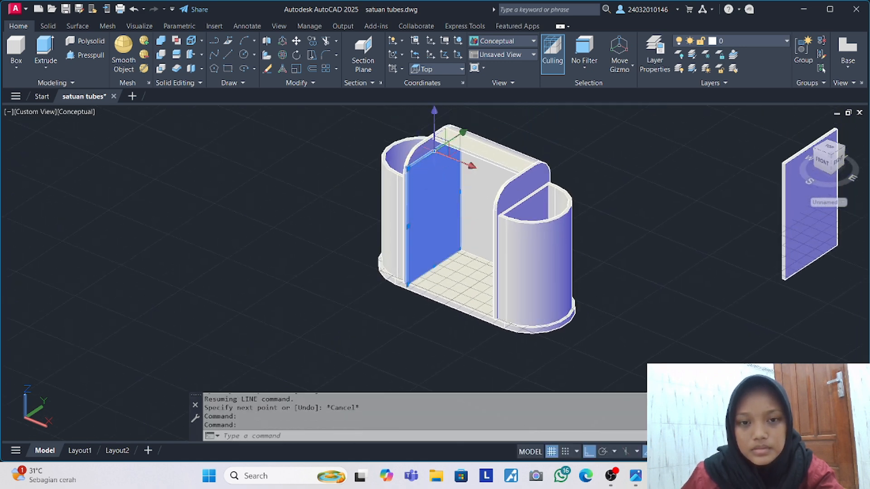
click(434, 151)
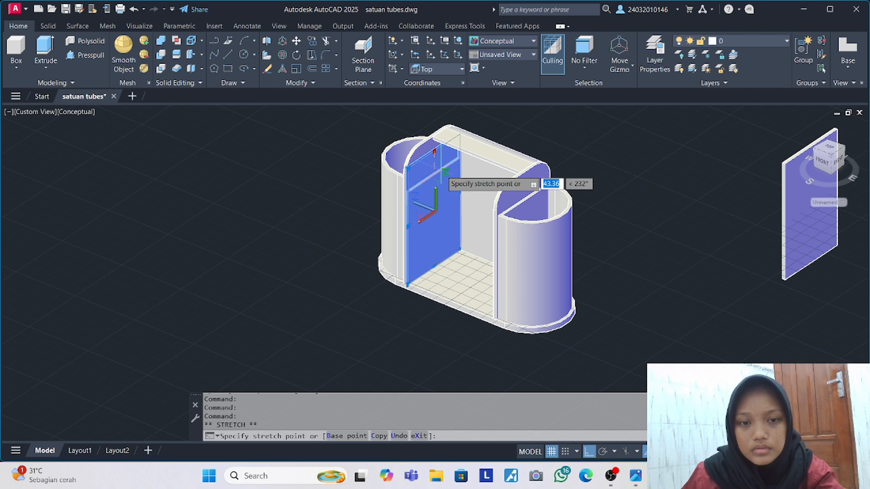
key(Escape)
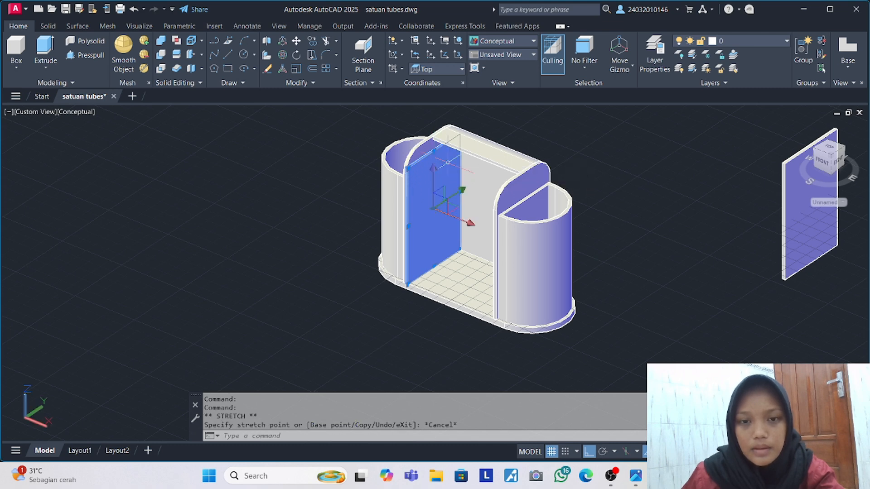
click(434, 151)
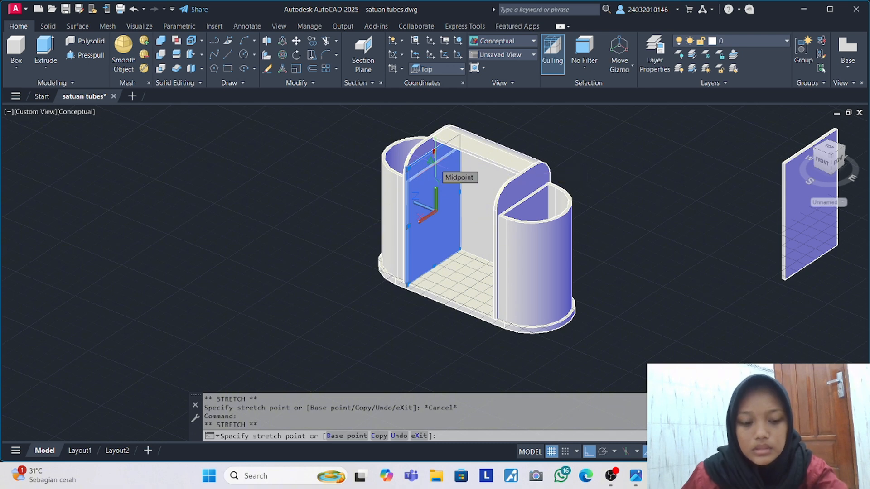
text(5)
key(Return)
scroll(434, 177, up, 3)
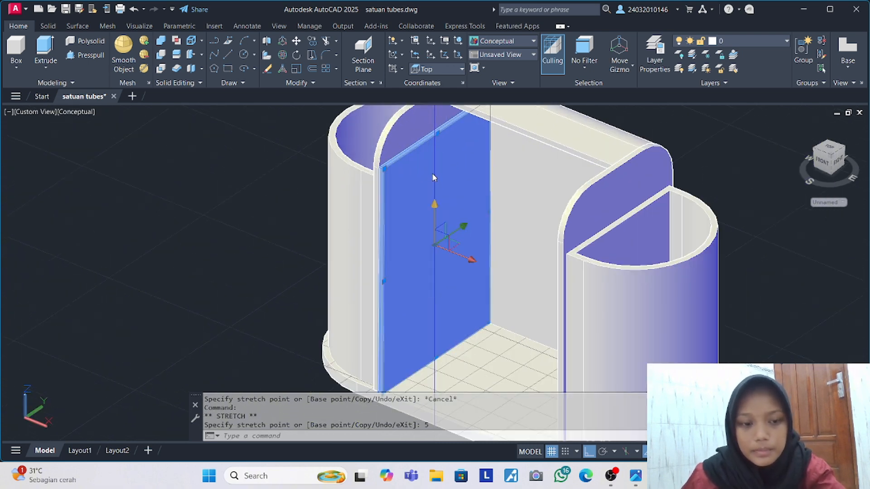
key(Escape)
Delete the inner panel standing against the trolley's left side wall.
click(410, 179)
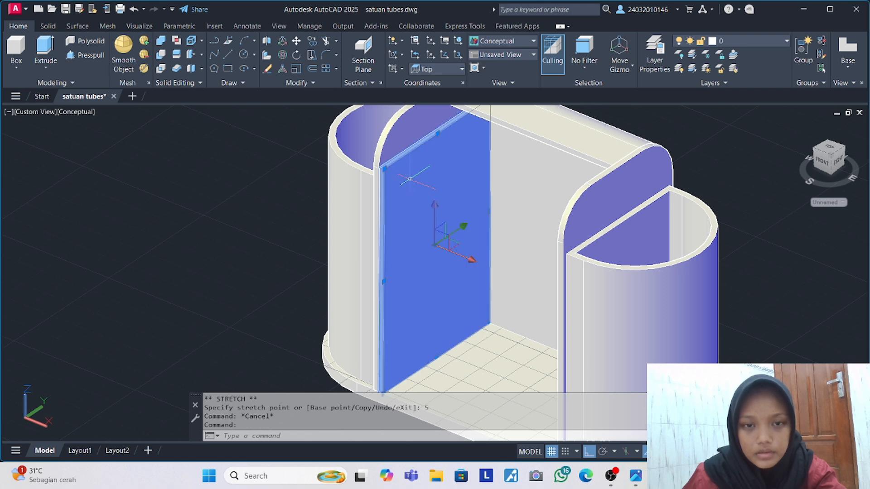
key(Delete)
scroll(423, 169, down, 5)
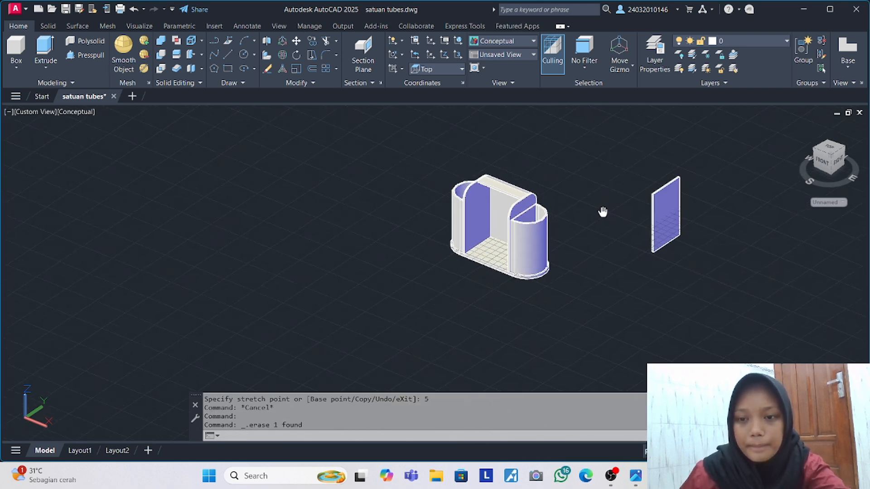
Shorten the spare panel beside the trolley by stretching its top-edge midpoint down 5, and paste a copy next to it.
click(488, 215)
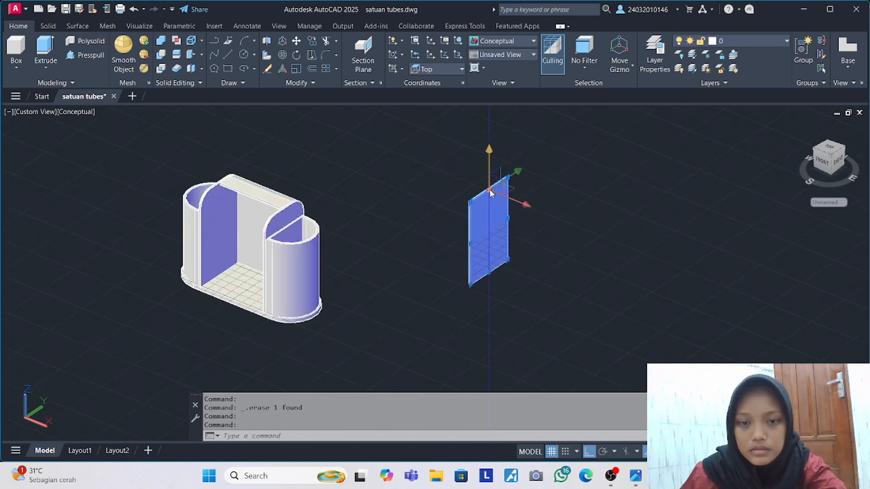
click(489, 191)
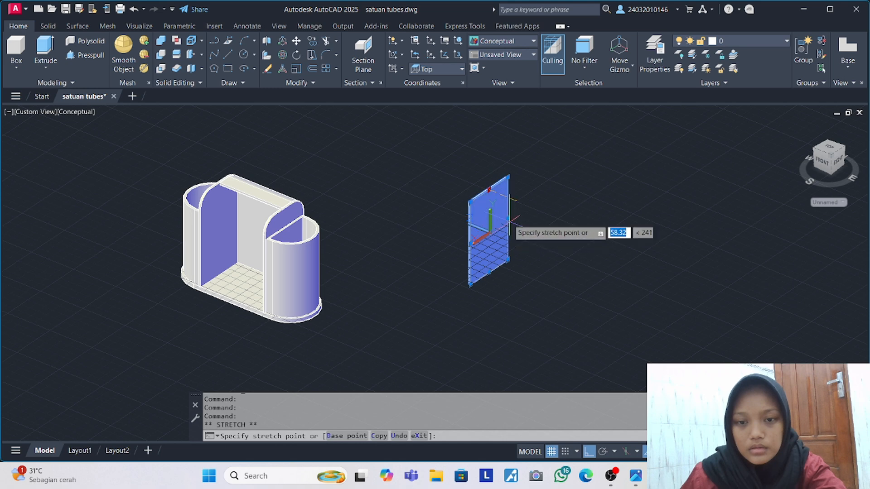
scroll(490, 191, up, 3)
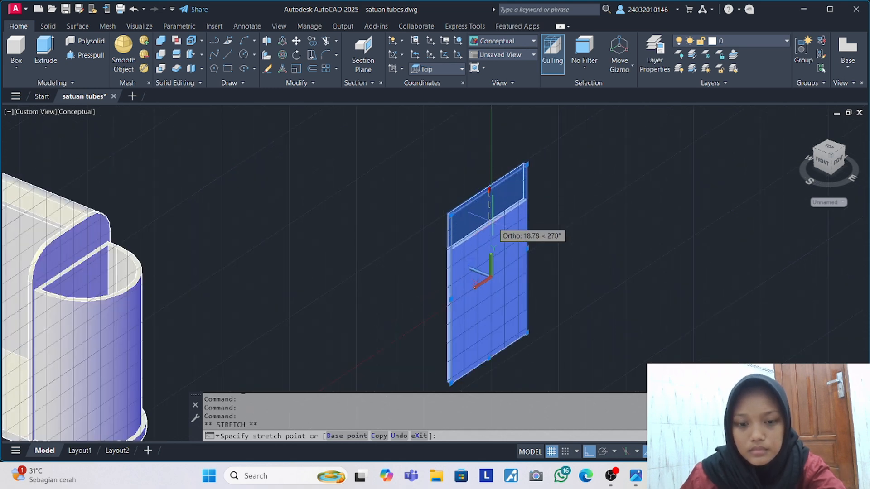
text(5)
key(Return)
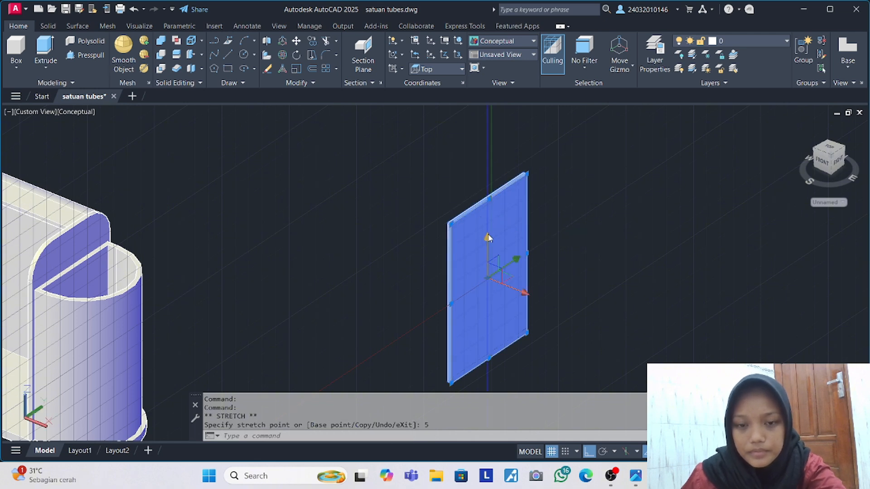
key(Escape)
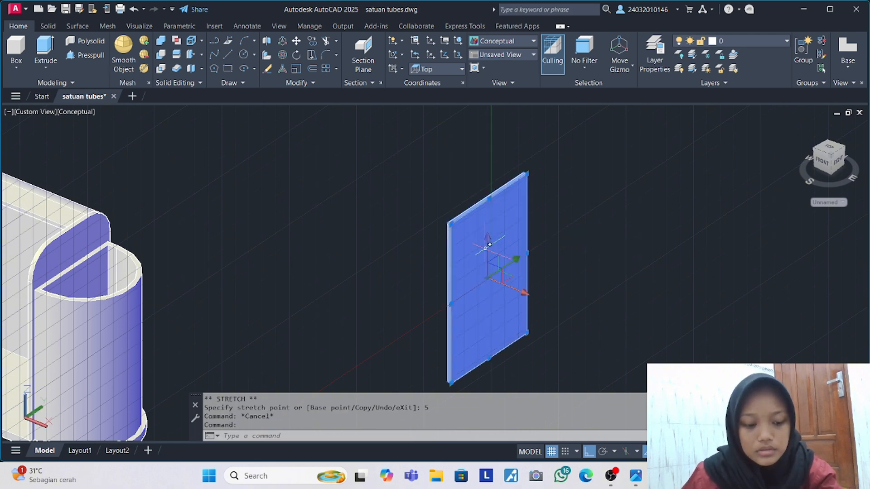
key(ctrl+c)
key(ctrl+v)
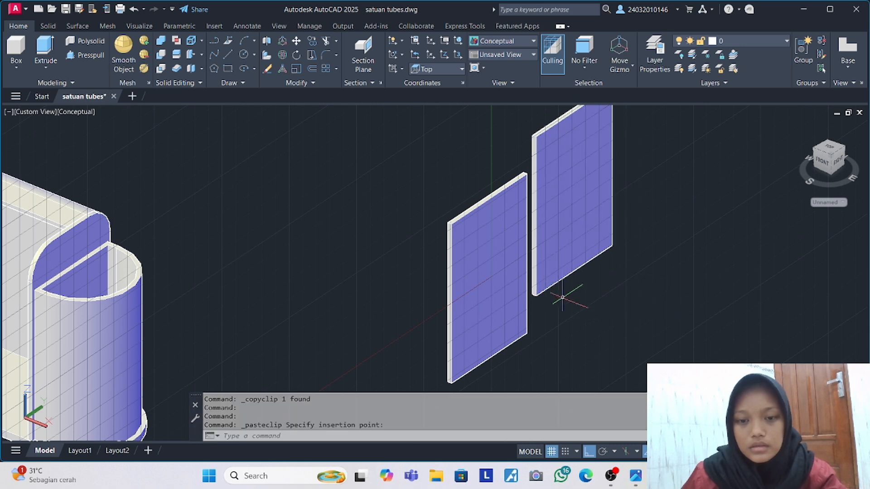
Move the shortened original panel by its lower front corner to the bottom front corner inside the trolley's left side wall.
click(423, 318)
click(470, 316)
click(472, 323)
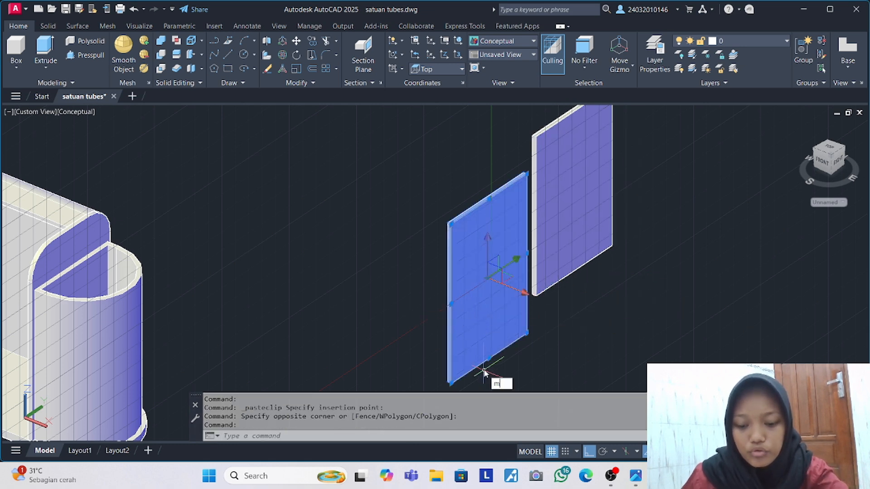
text(m)
key(Return)
click(450, 383)
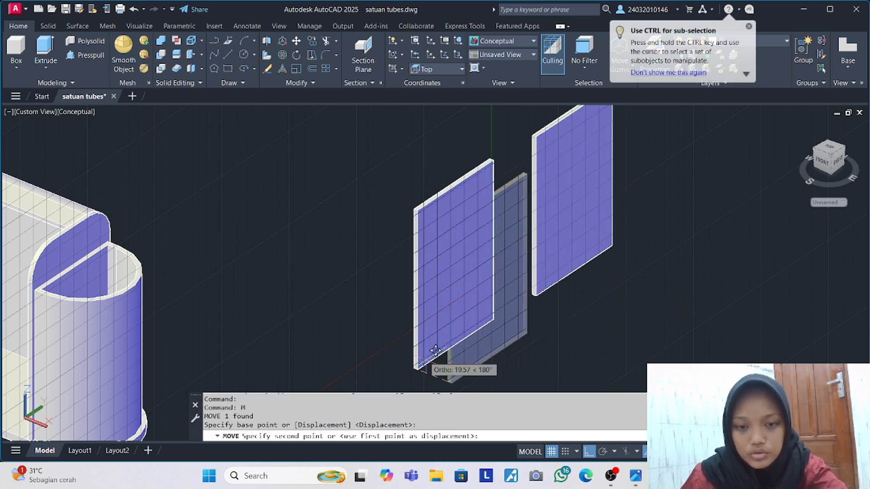
scroll(404, 331, down, 5)
middle_drag(299, 337, 444, 259)
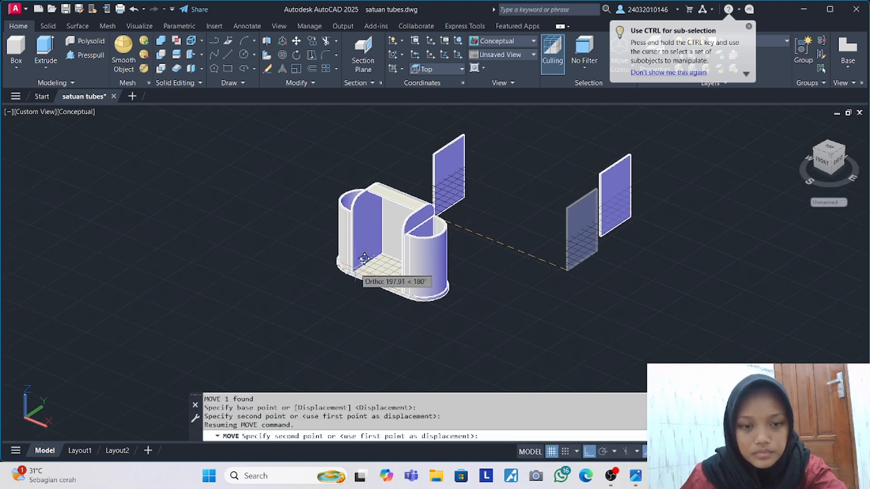
scroll(363, 261, up, 4)
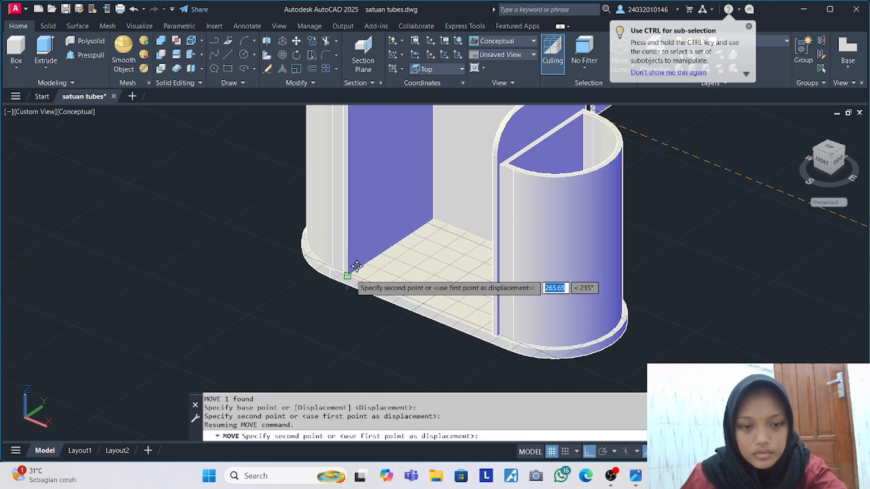
click(356, 266)
scroll(585, 190, down, 2)
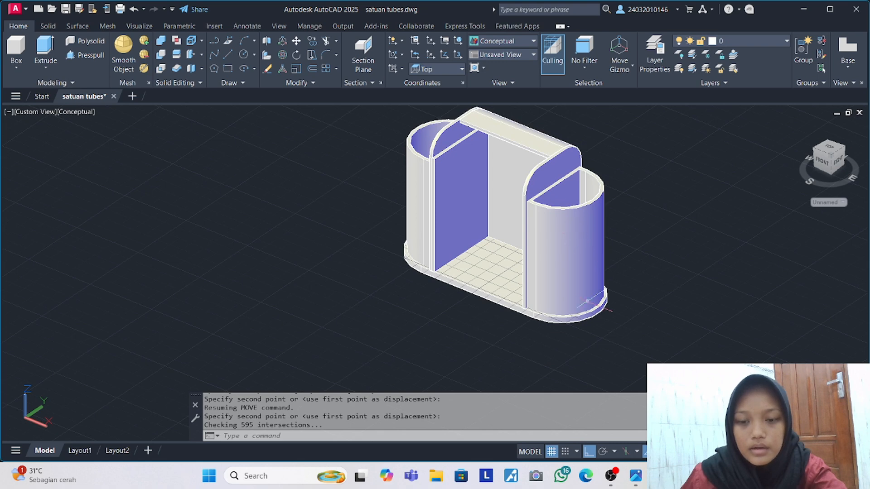
Move the remaining panel copy by its lower front corner to the bottom front corner inside the trolley's right side wall.
mouse_move(634, 486)
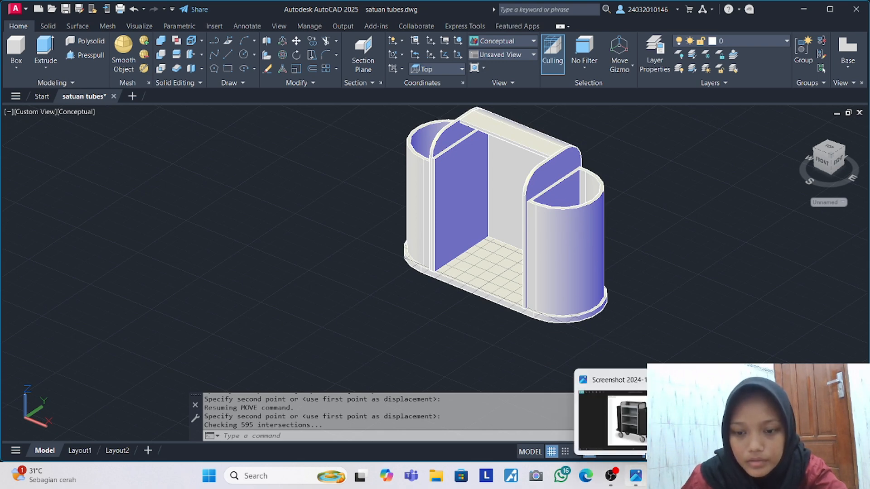
click(641, 426)
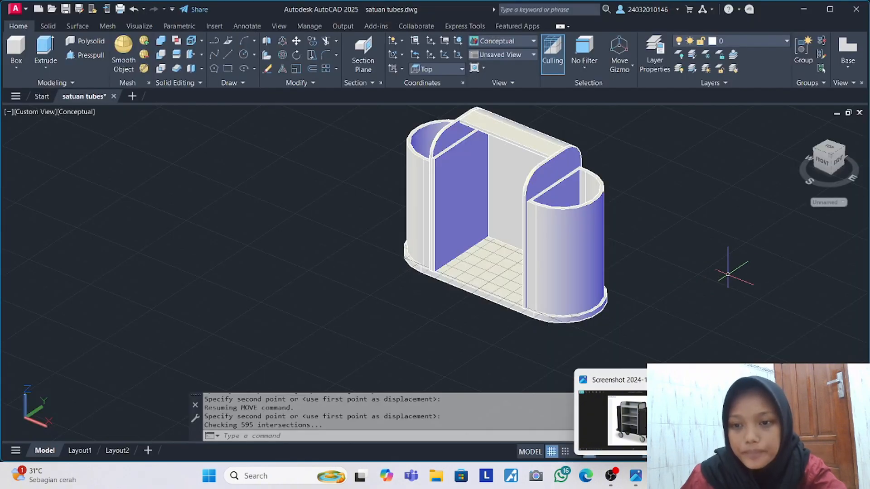
scroll(744, 263, down, 2)
middle_drag(744, 264, 609, 301)
click(722, 222)
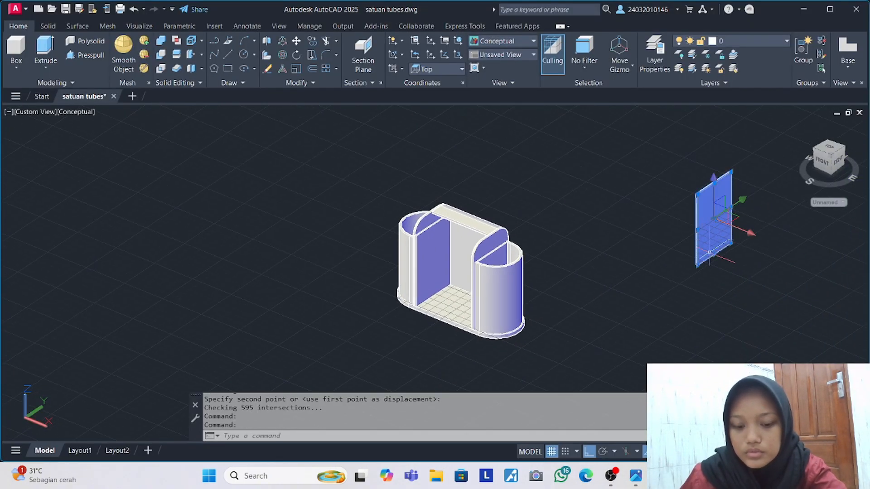
text(m)
key(Return)
click(697, 266)
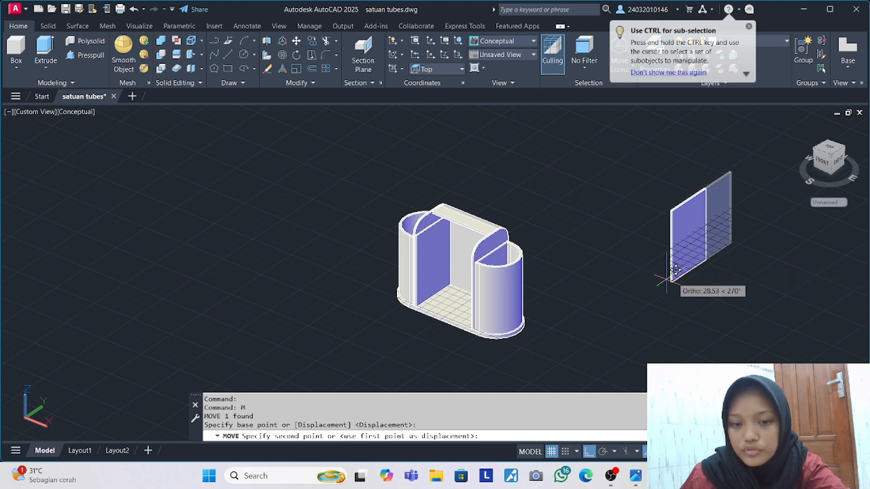
scroll(475, 311, up, 3)
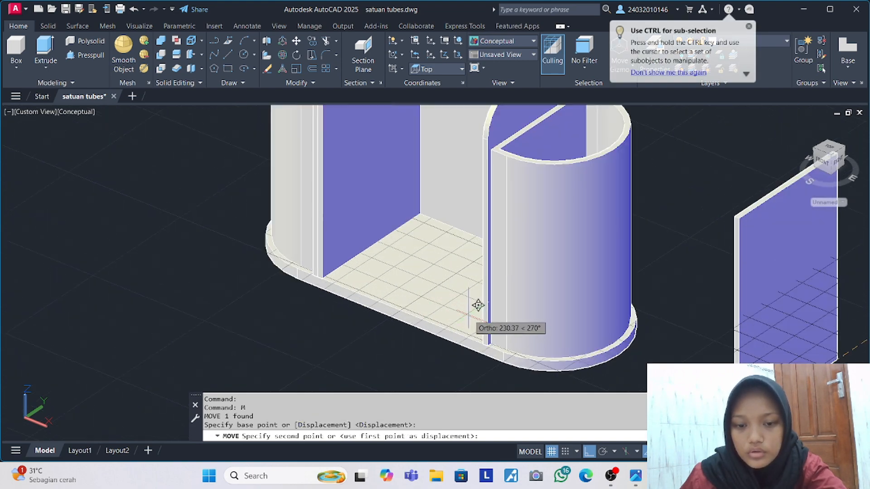
click(492, 334)
scroll(493, 308, down, 4)
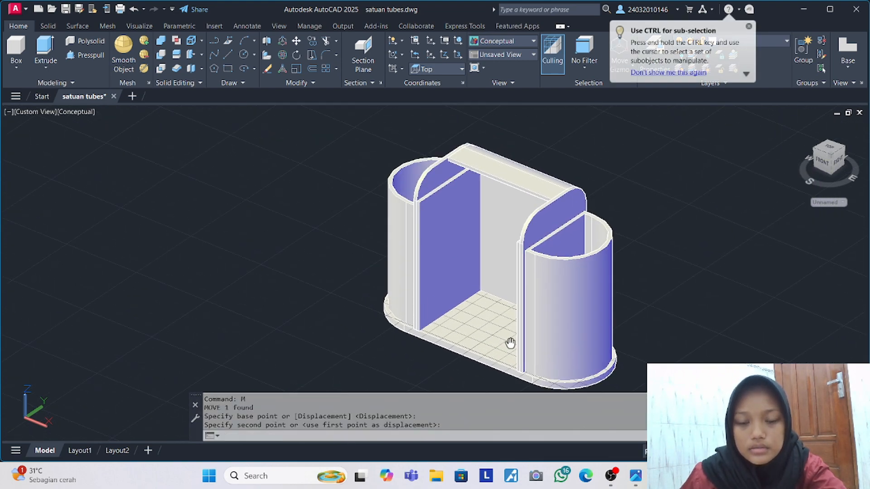
scroll(493, 290, up, 2)
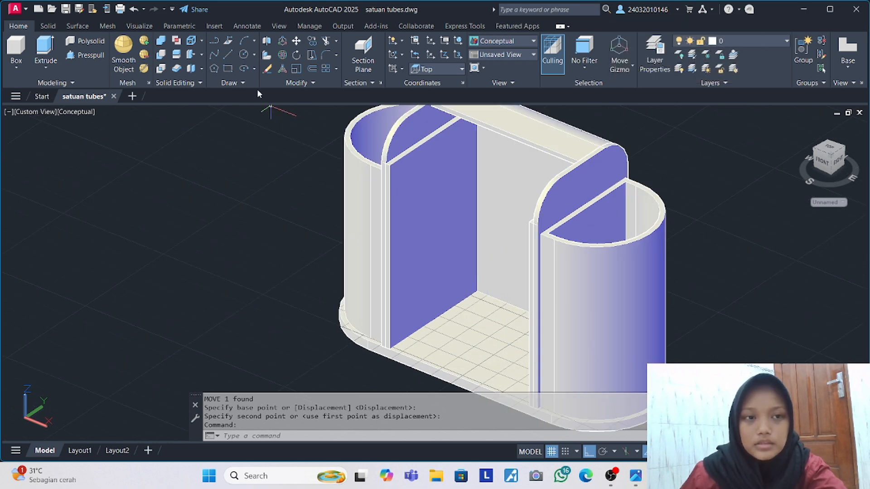
click(229, 67)
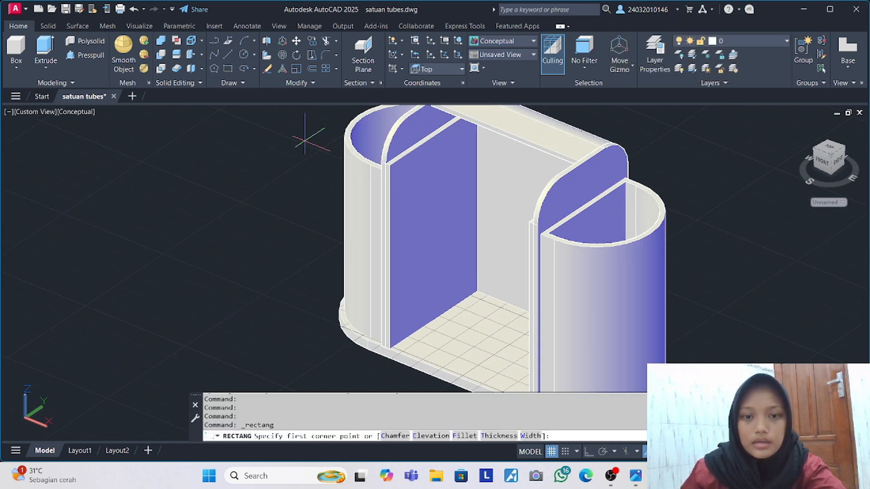
key(Escape)
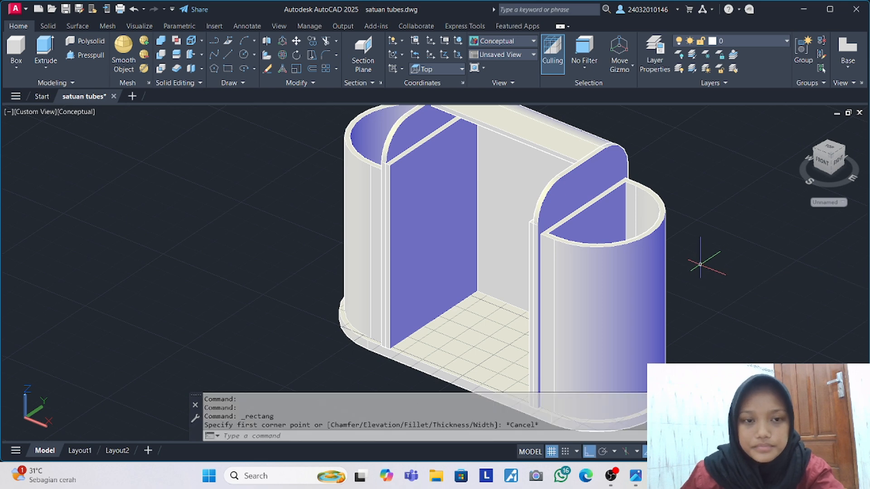
Measure the opening between the two inner panels along the base's front edge with a temporary line.
click(227, 58)
scroll(435, 335, down, 2)
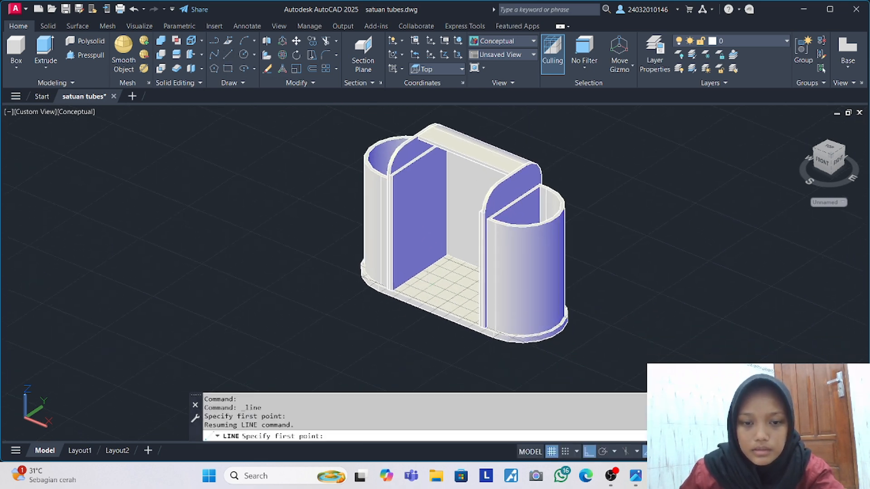
scroll(392, 295, up, 5)
click(393, 291)
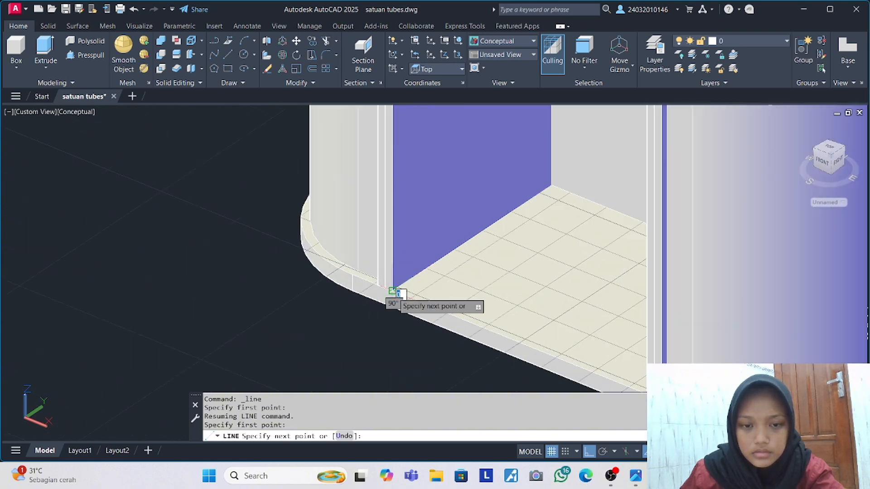
middle_drag(642, 376, 627, 338)
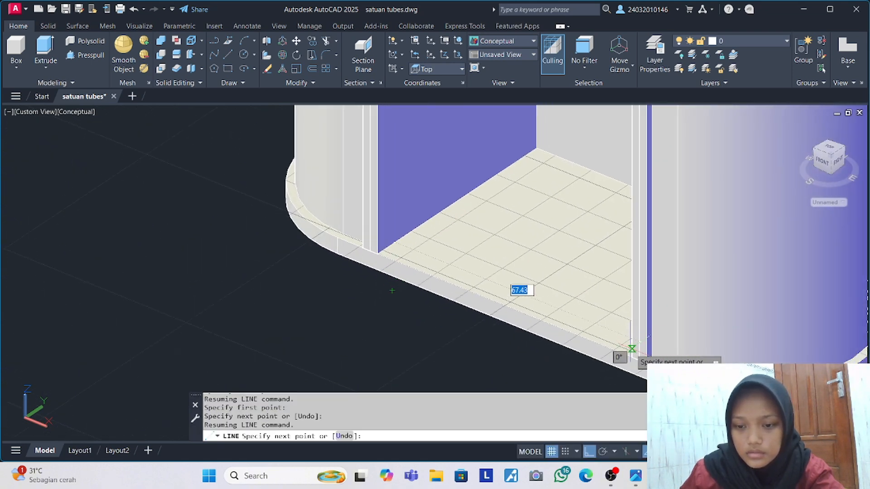
key(Escape)
scroll(637, 358, down, 3)
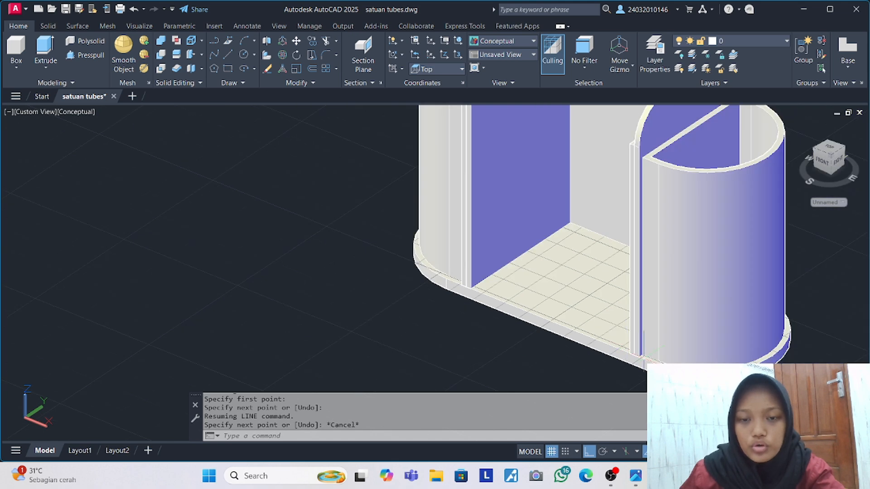
Measure the compartment's depth along the left inner panel's bottom edge with a temporary line between its front and back corners.
click(228, 57)
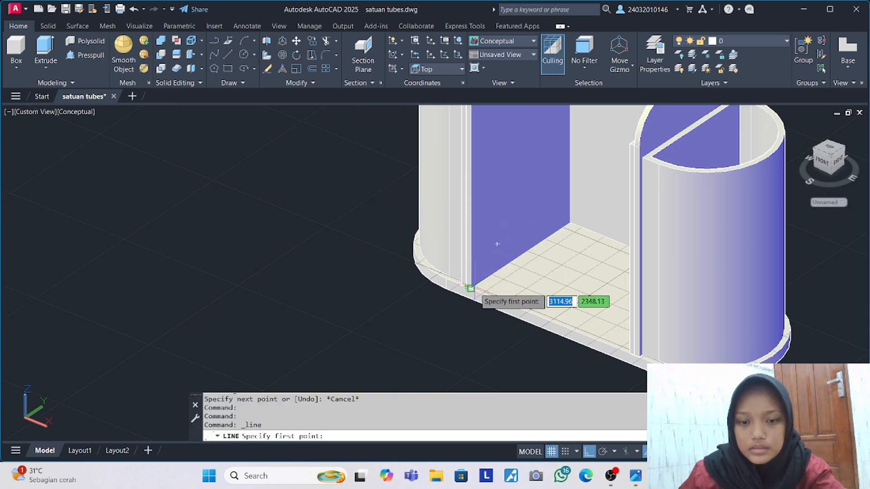
click(470, 288)
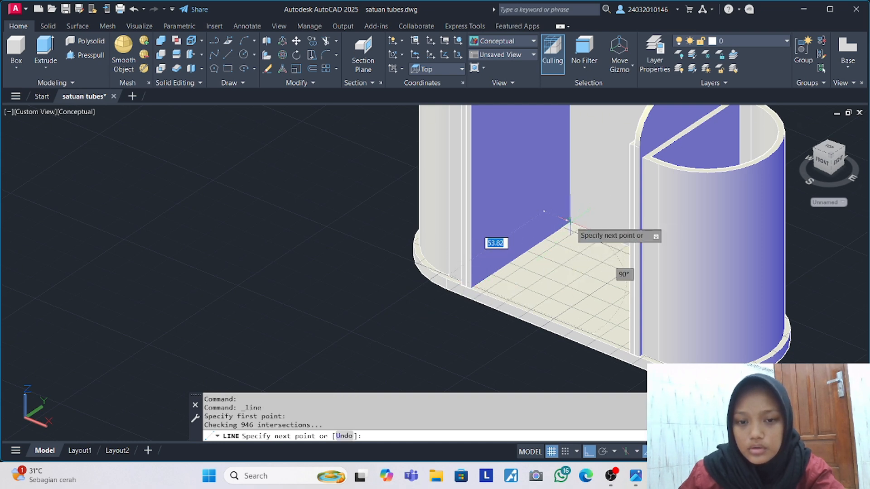
key(Escape)
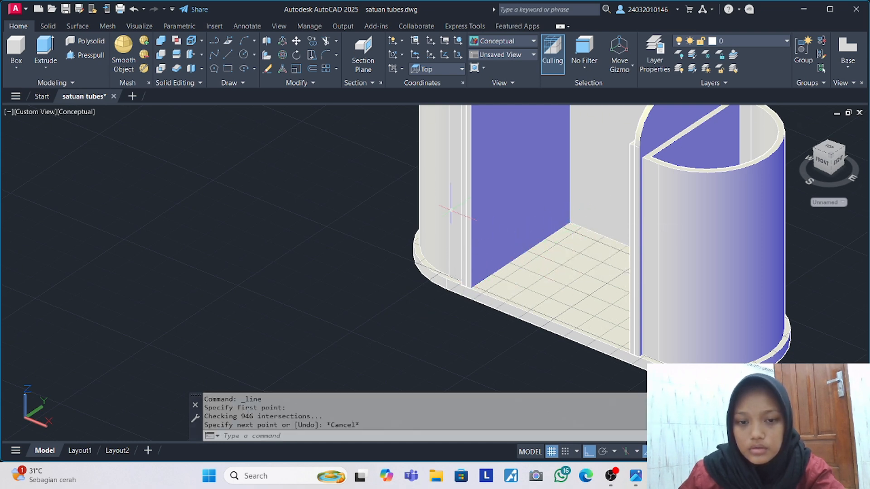
click(228, 54)
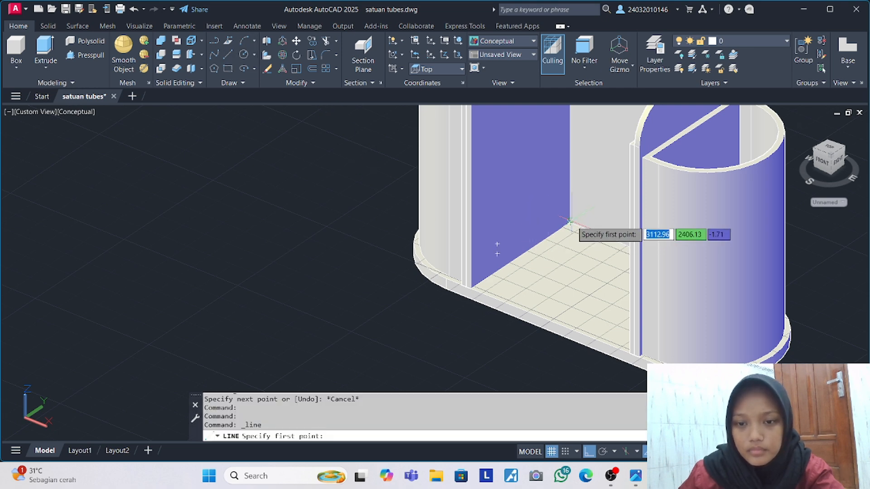
scroll(570, 223, up, 3)
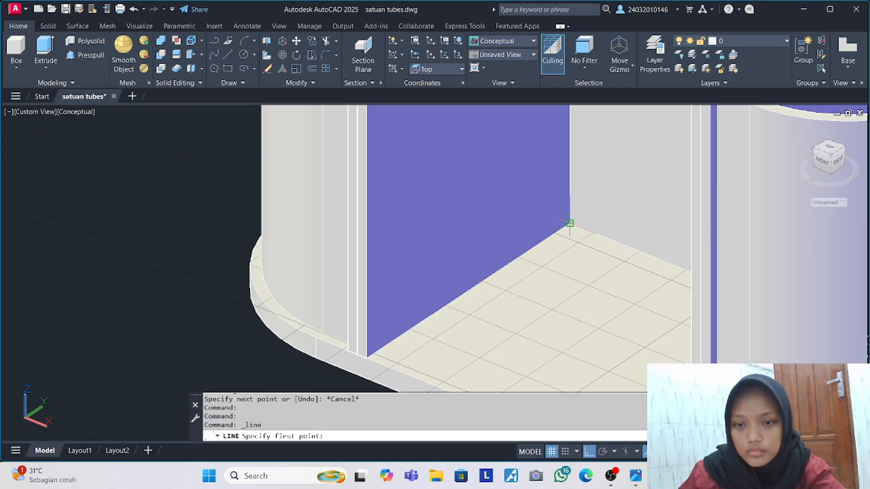
click(570, 222)
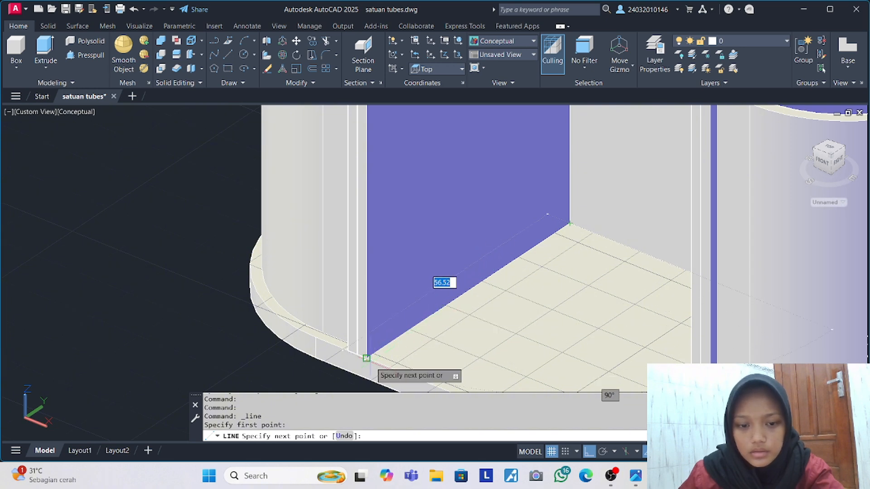
key(Escape)
scroll(491, 247, down, 4)
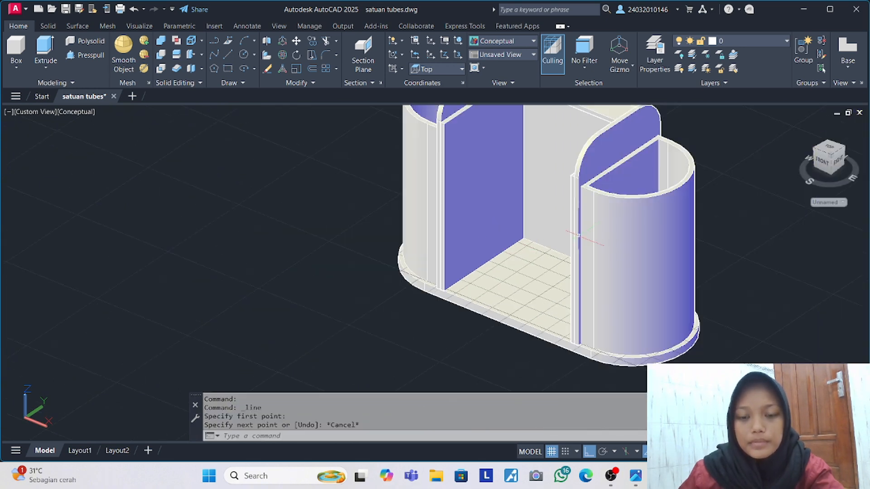
Draw a 70 by 56 rectangle on the empty ground beside the trolley.
middle_drag(578, 235, 312, 241)
click(227, 68)
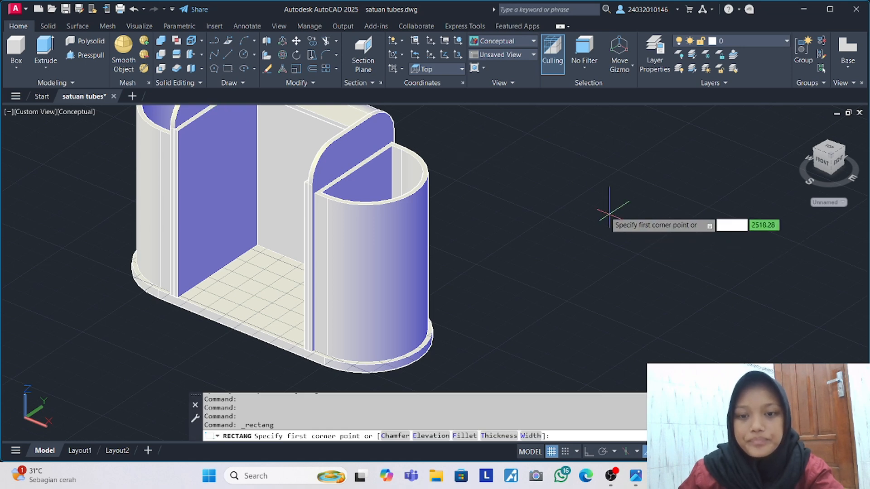
click(508, 250)
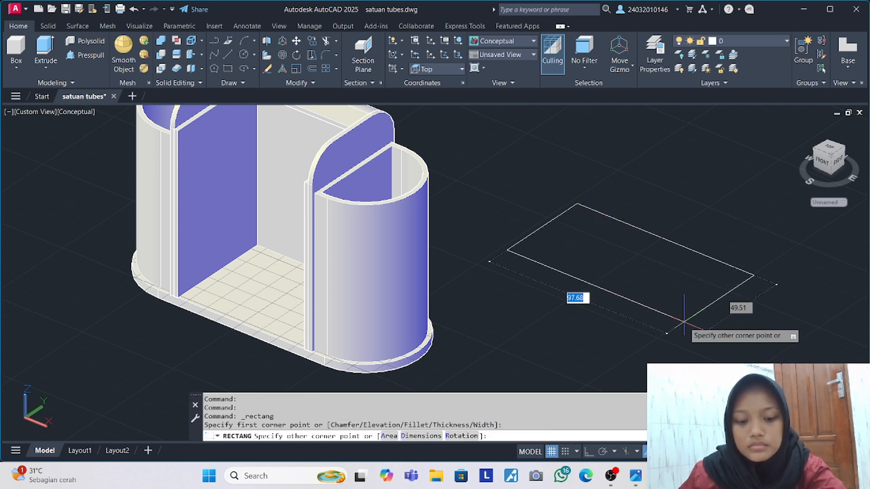
text(70)
key(Tab)
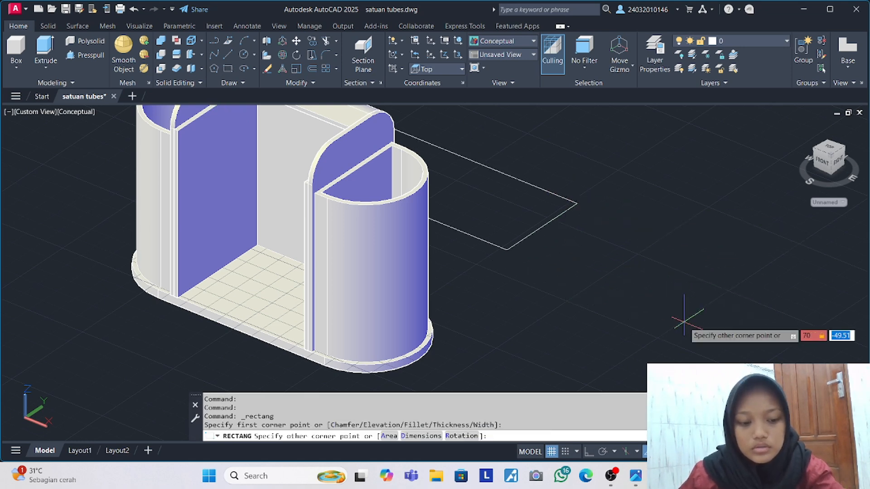
text(56)
key(Return)
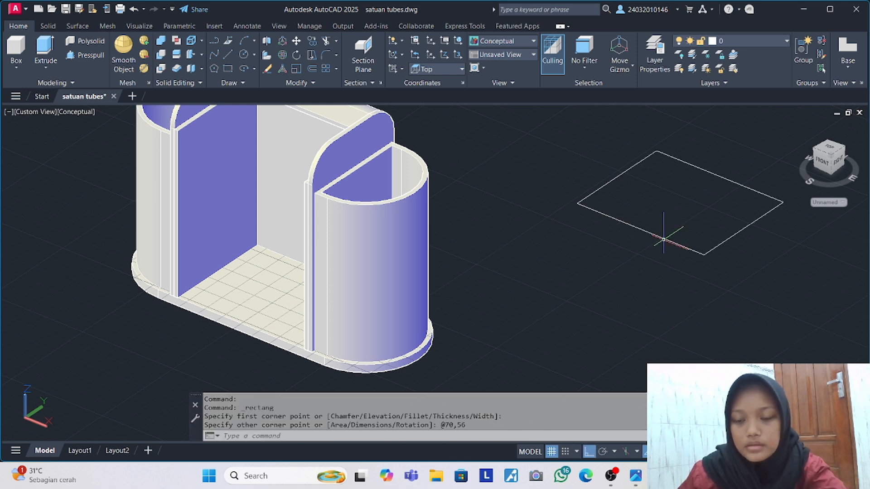
Extrude the 70 by 56 rectangle to a height of 2 as a solid shelf panel.
click(664, 233)
click(661, 238)
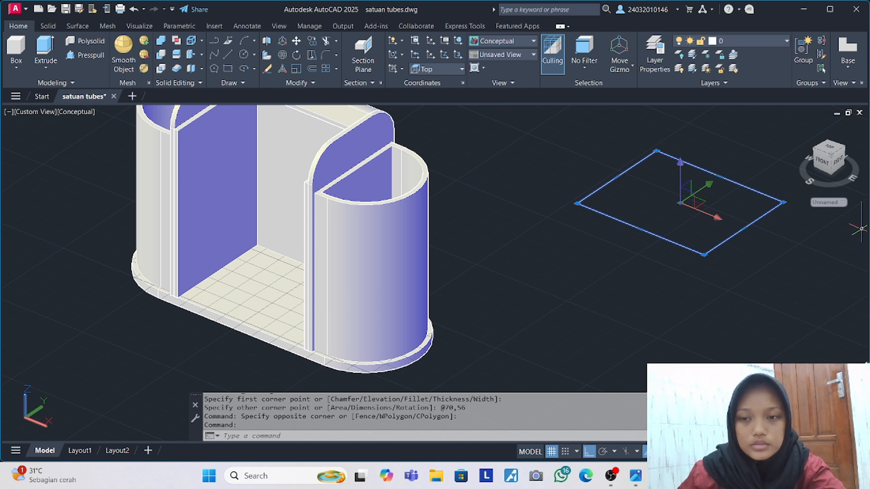
click(45, 49)
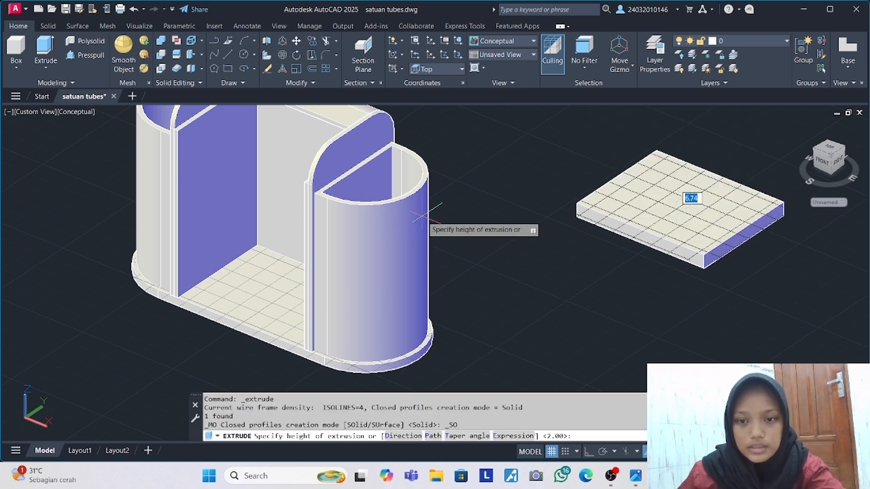
key(Return)
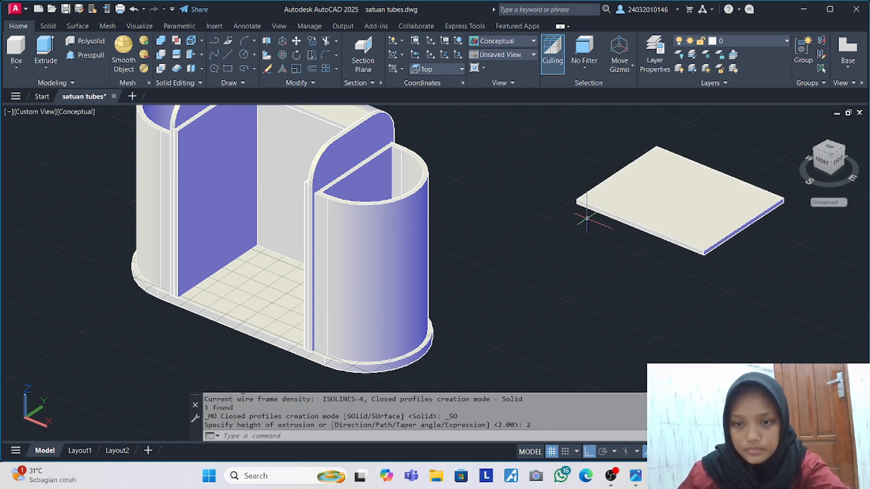
click(638, 206)
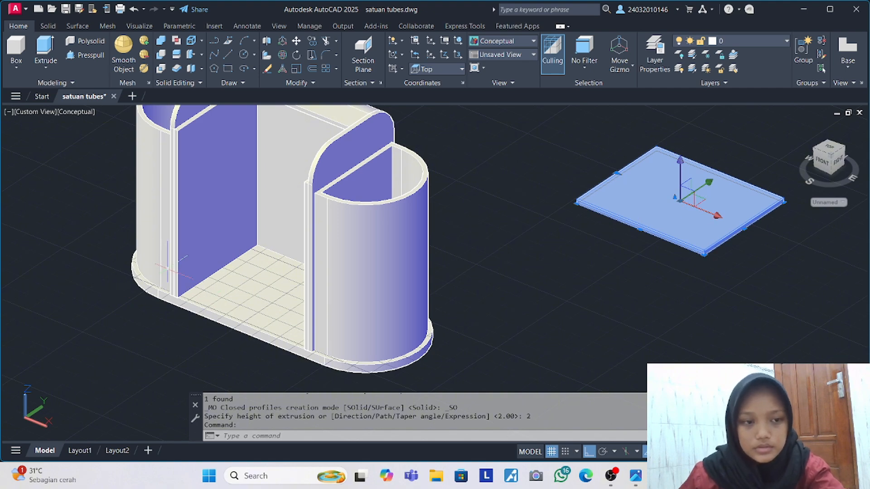
key(Escape)
In 2D Wireframe style, draw a vertical guide line 25 long up from the left inner panel's bottom front corner.
click(227, 55)
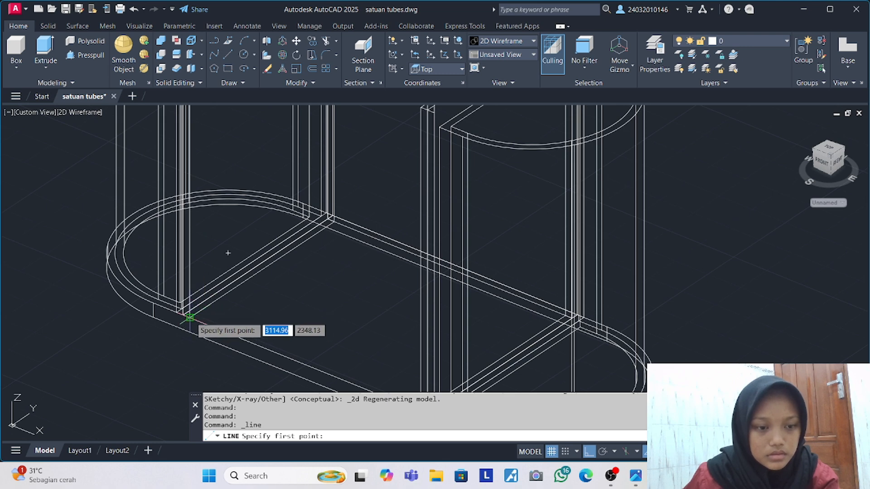
click(189, 317)
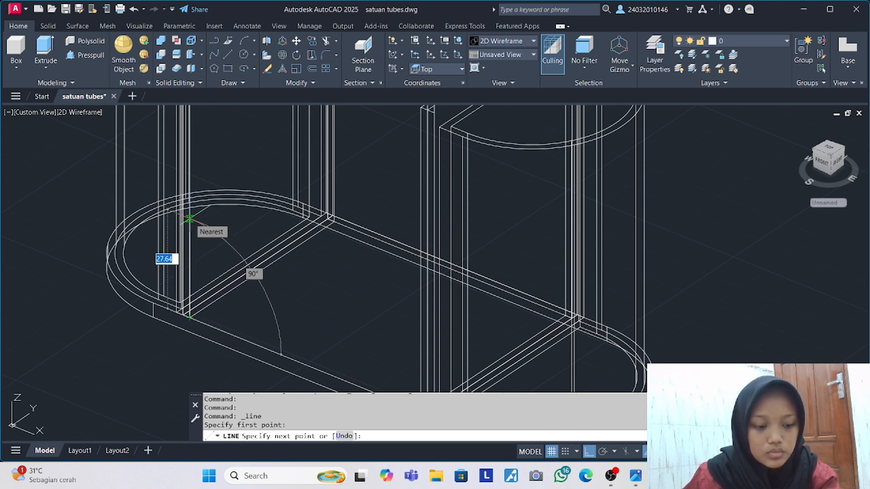
text(25)
key(Return)
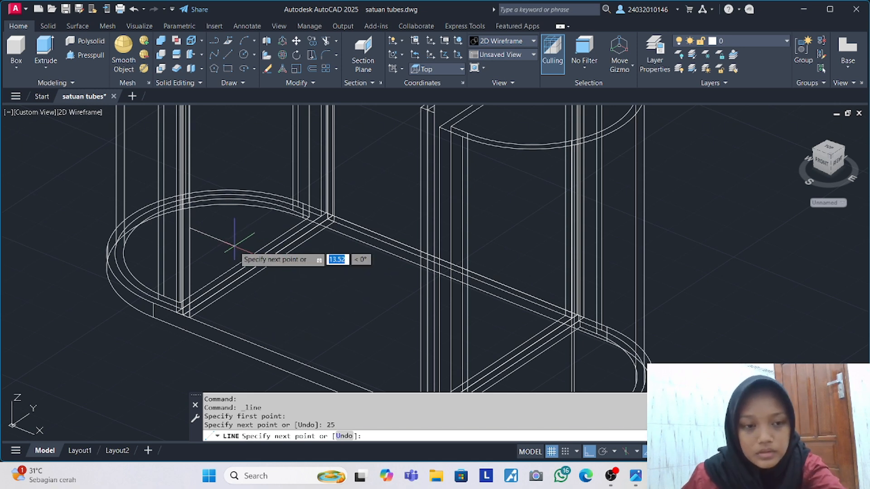
key(Return)
Move the shelf panel by its left front corner edge to the upper end of the guide line inside the trolley.
scroll(253, 254, down, 4)
click(526, 154)
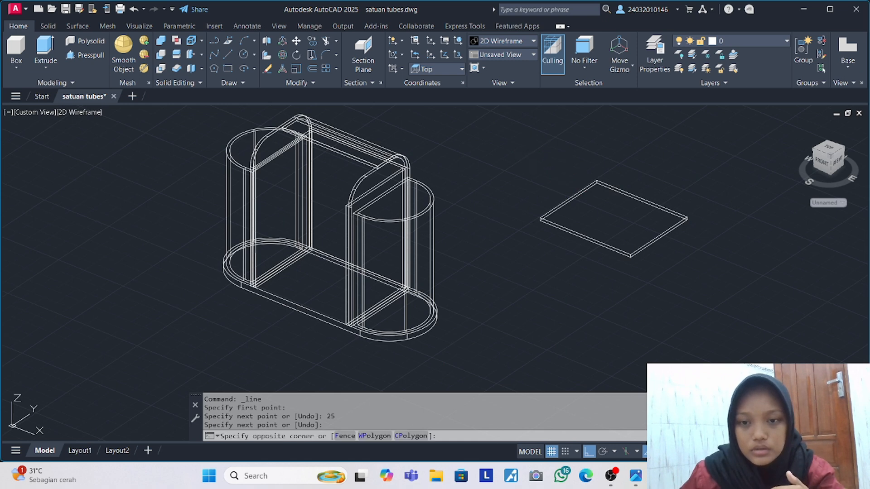
click(752, 327)
text(M)
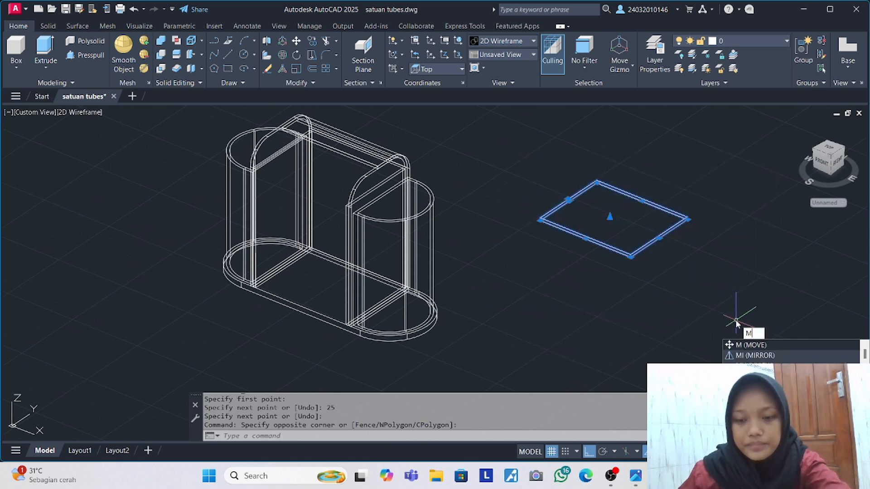
key(Return)
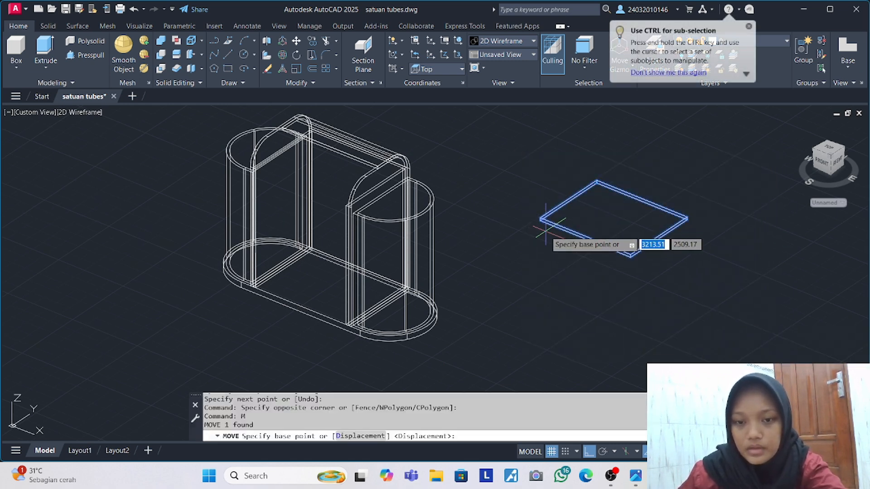
click(540, 220)
scroll(234, 231, up, 5)
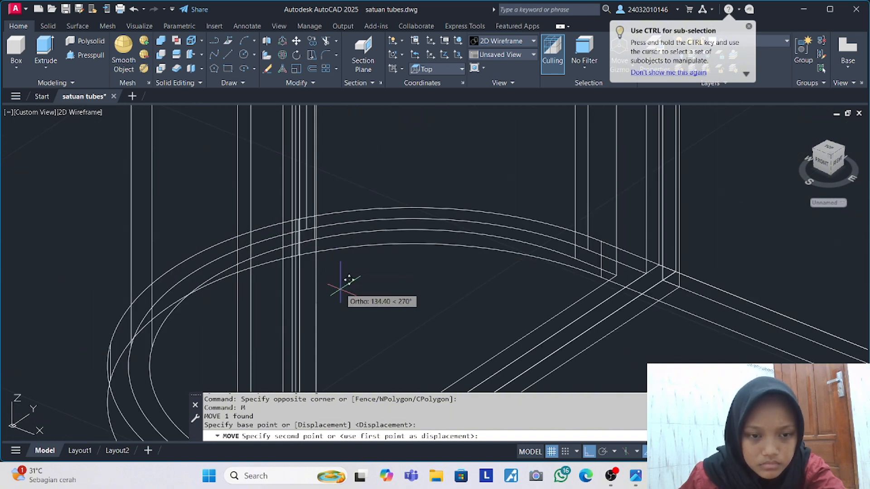
scroll(344, 272, down, 3)
scroll(349, 272, up, 1)
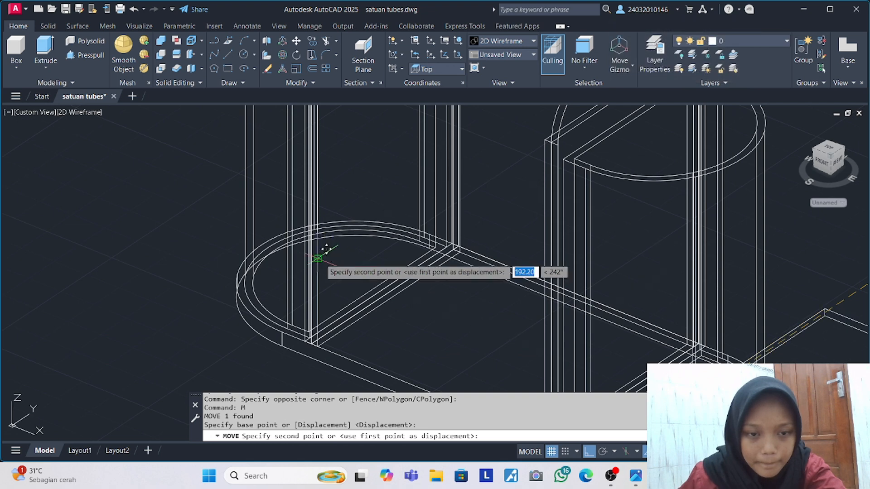
scroll(326, 248, up, 2)
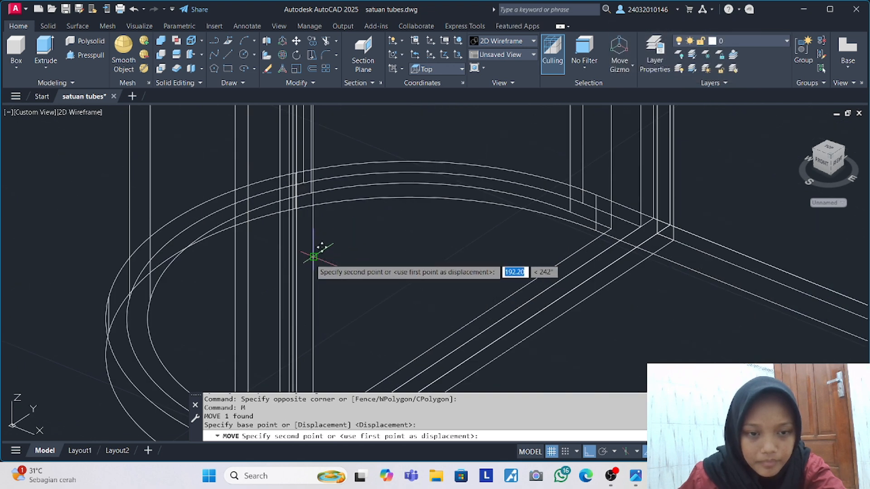
click(326, 249)
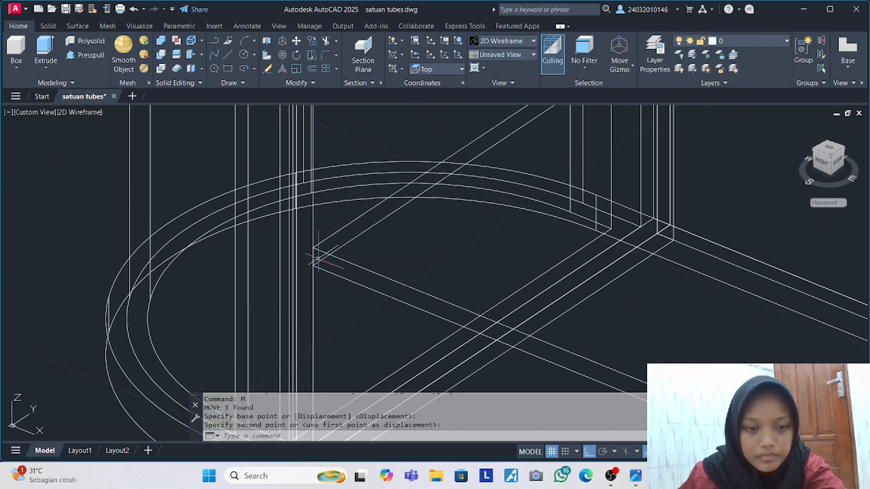
Raise the shelf panel so its lower left front corner sits exactly on the upper end of the guide line.
click(314, 271)
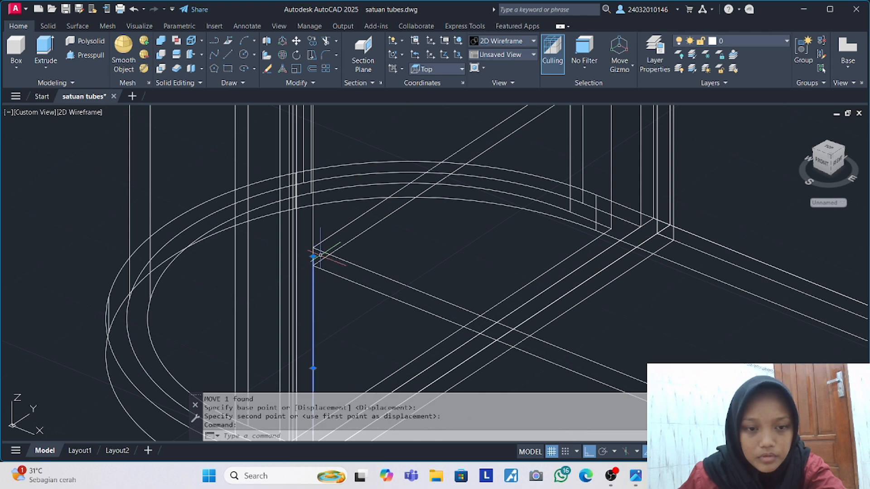
click(320, 255)
key(Escape)
click(324, 252)
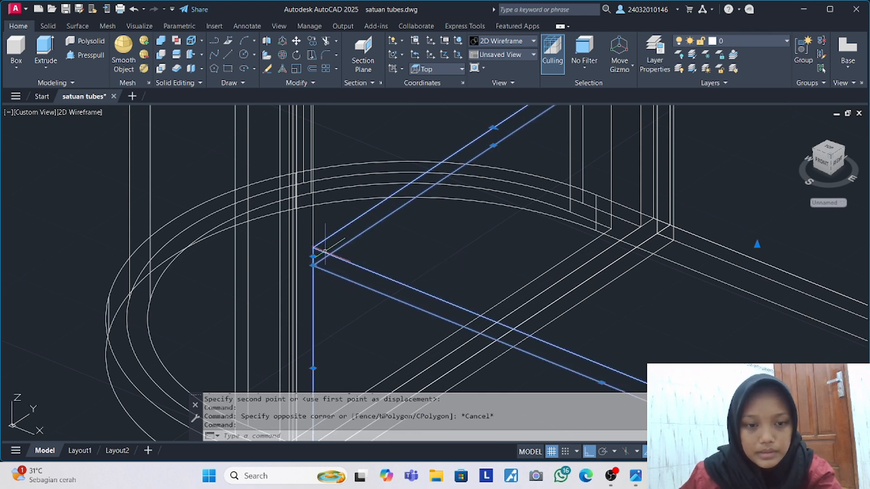
key(Escape)
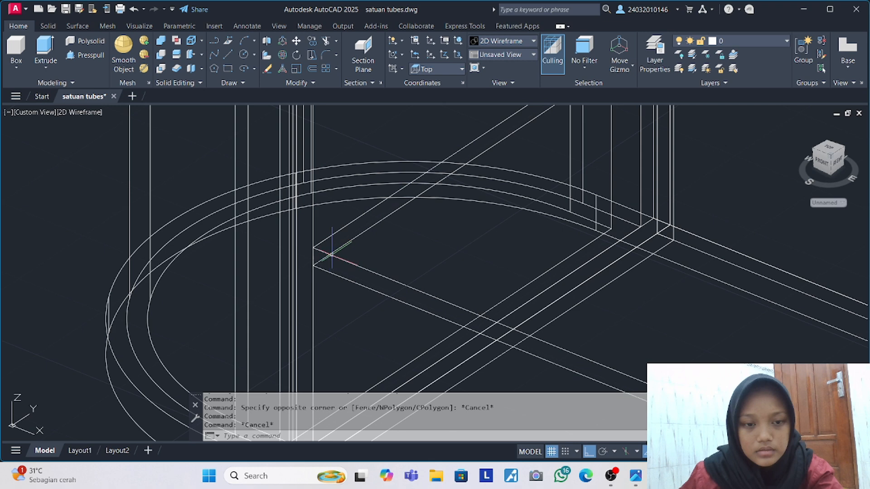
click(332, 254)
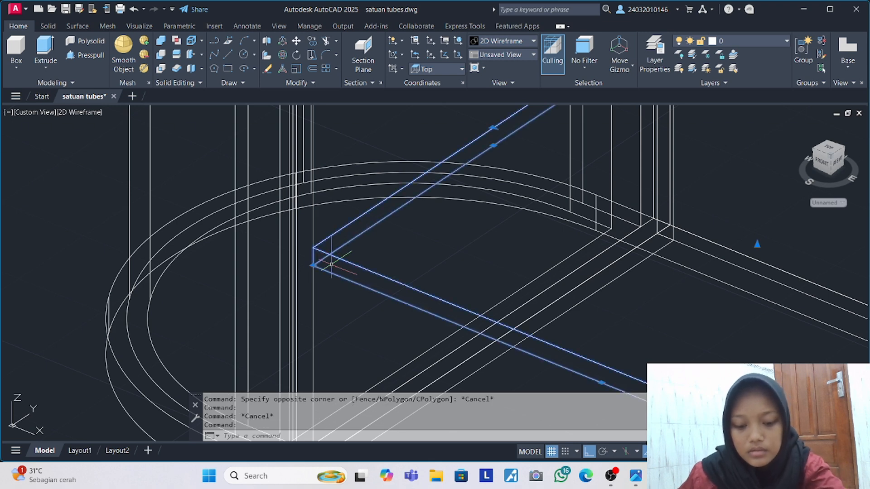
key(Return)
click(312, 265)
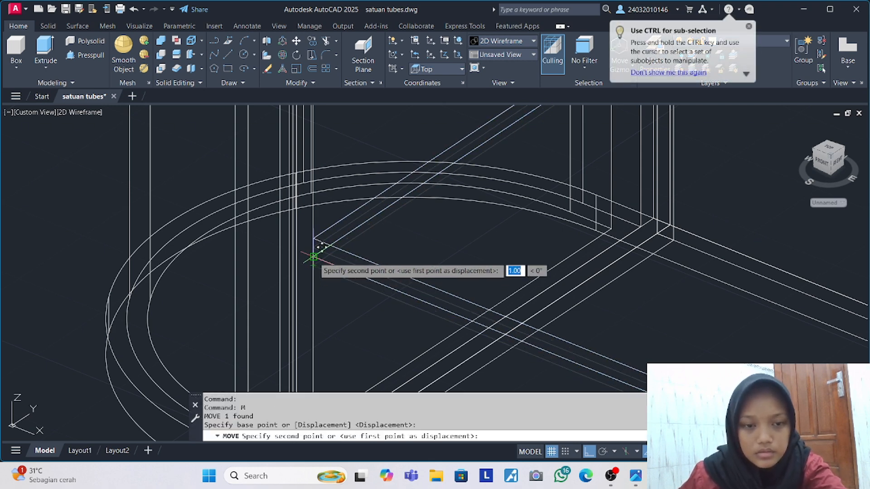
click(313, 255)
key(Return)
scroll(335, 275, down, 6)
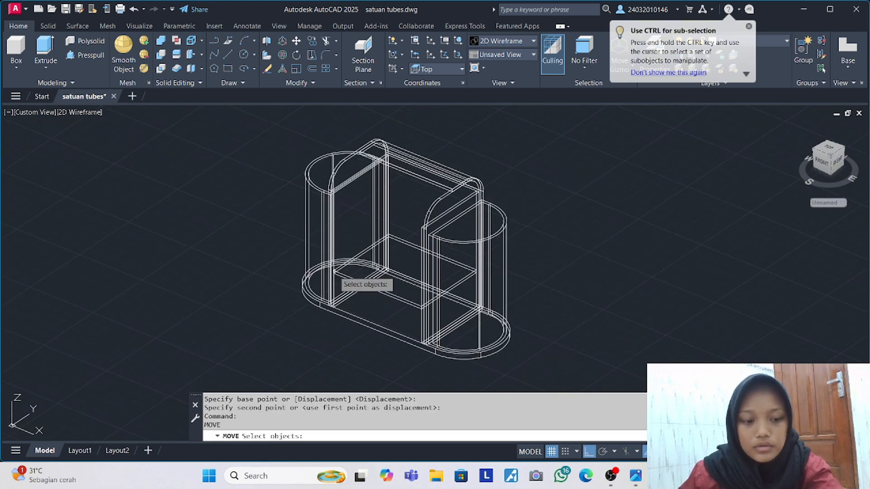
key(Escape)
Copy the shelf panel 25 straight up inside the trolley, using its upper left front corner as the base point.
click(341, 268)
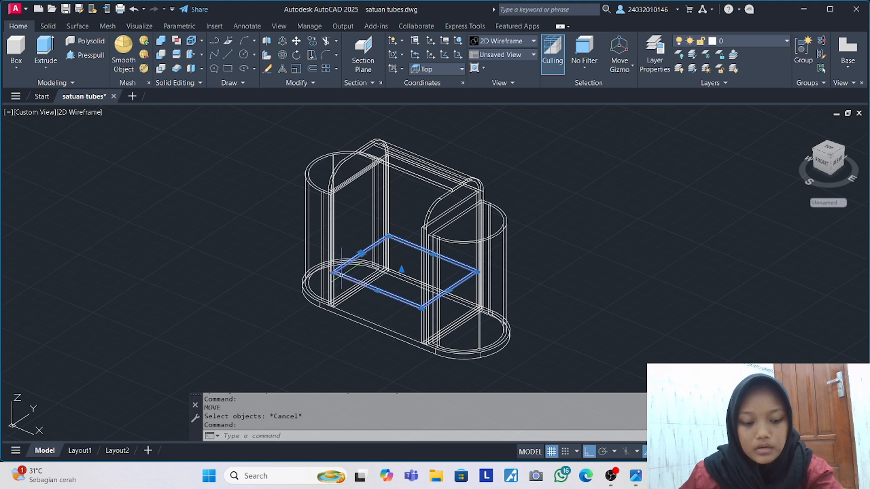
text(co)
key(Return)
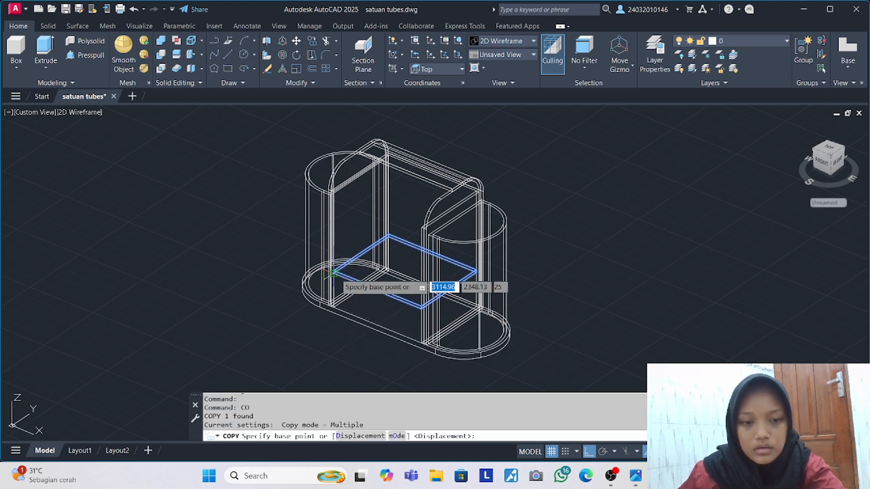
scroll(324, 268, up, 5)
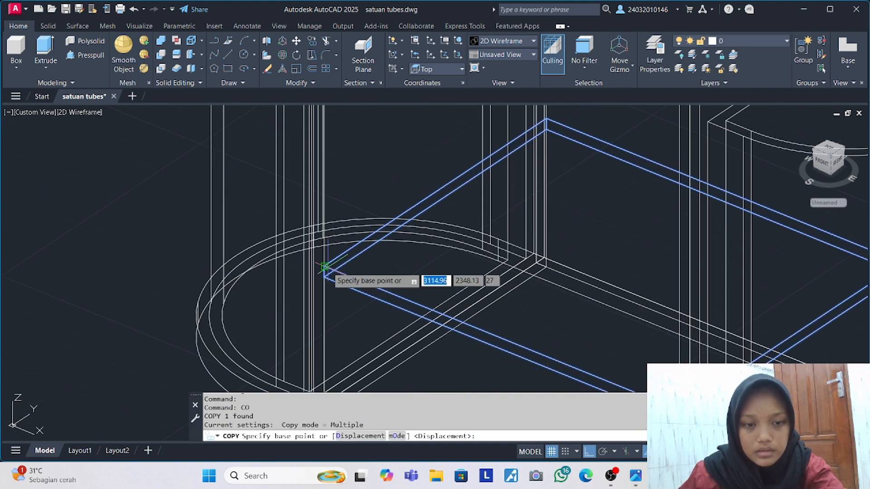
click(324, 267)
text(25)
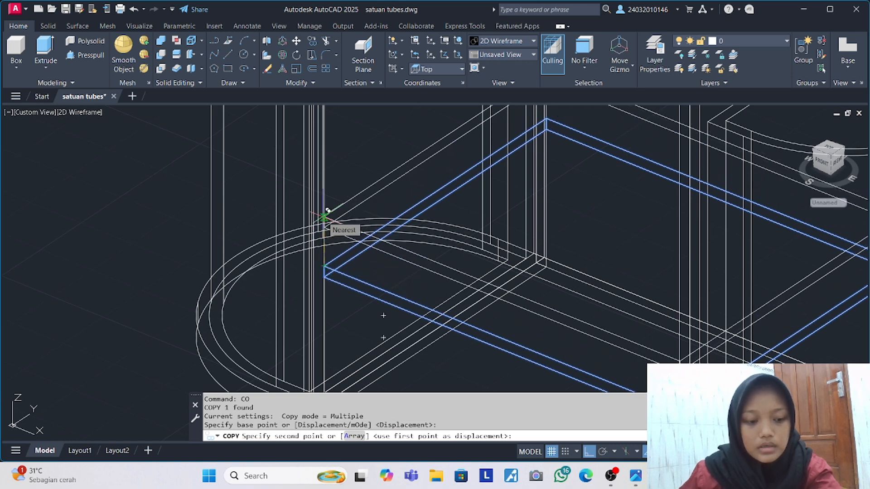
key(Return)
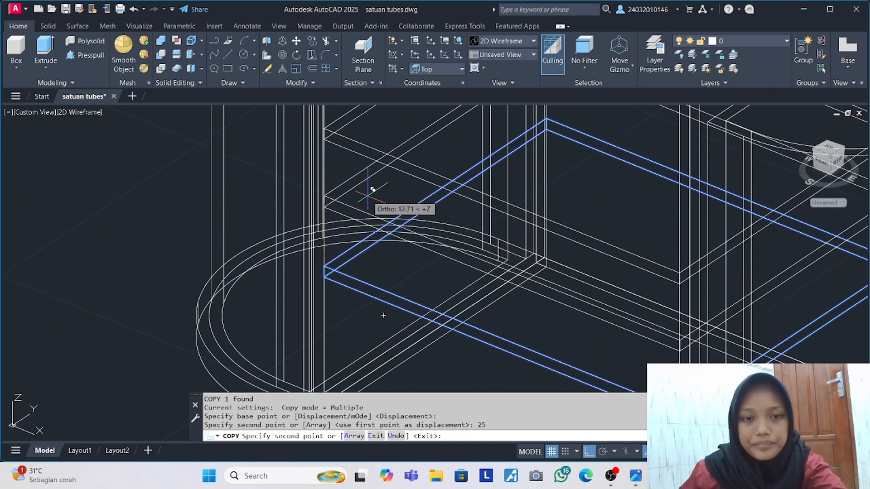
key(Return)
scroll(383, 313, down, 5)
middle_drag(380, 226, 392, 287)
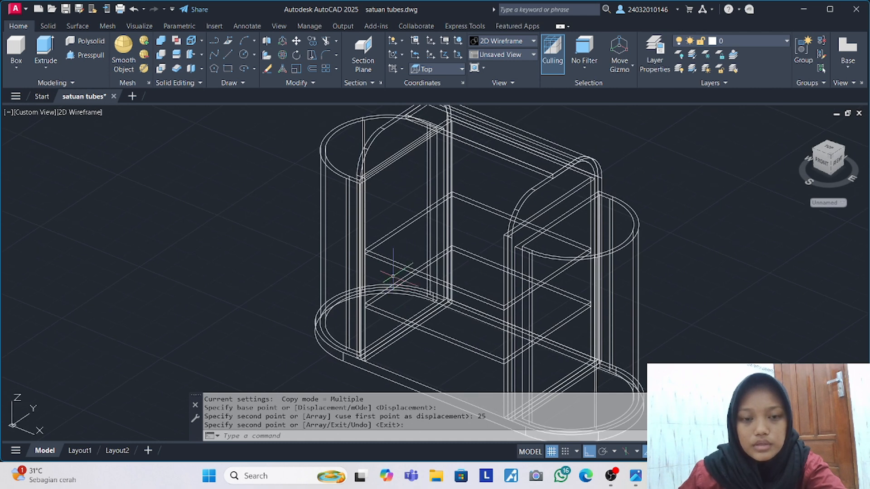
Copy the upper of the two shelves another 25 straight up from its upper left front corner.
click(408, 270)
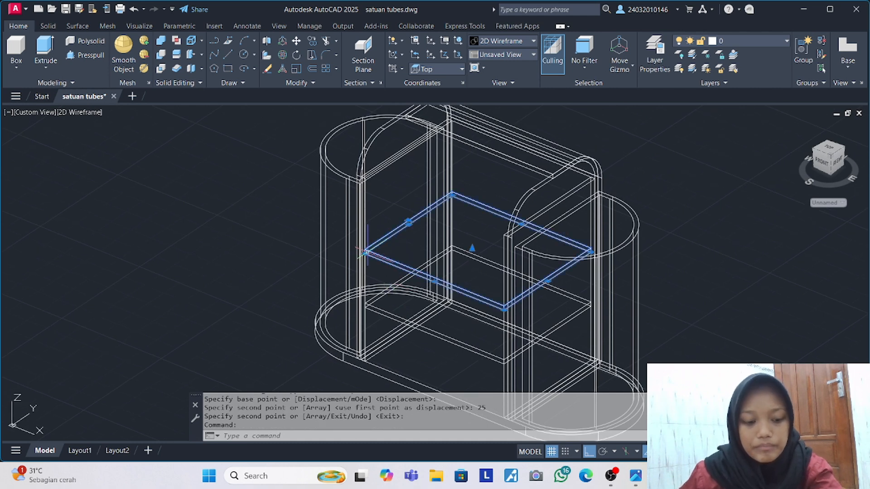
text(c)
click(394, 285)
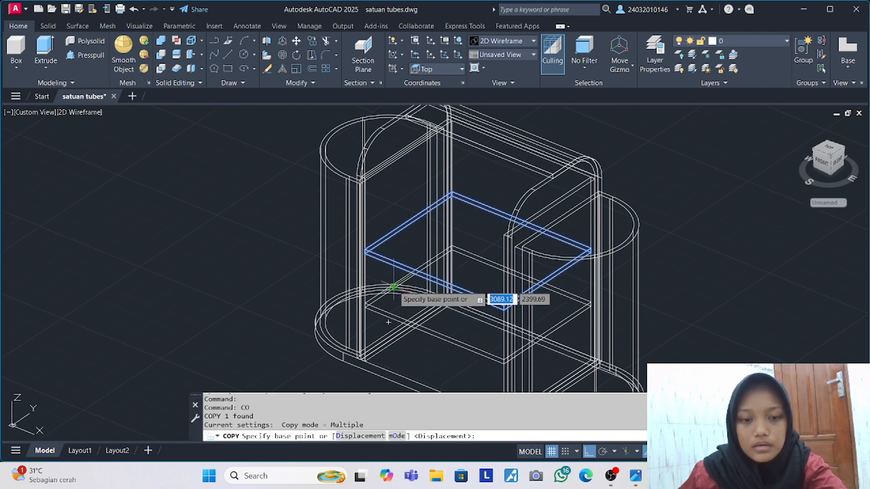
scroll(366, 247, up, 4)
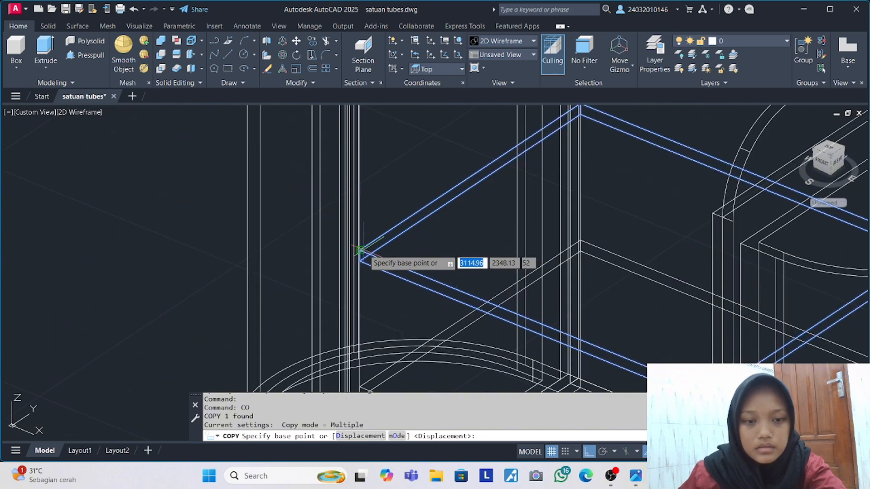
click(360, 250)
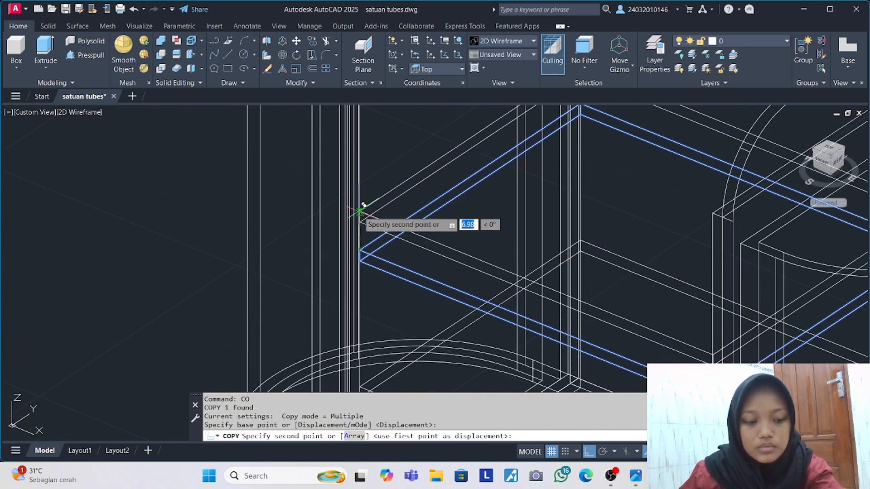
text(25)
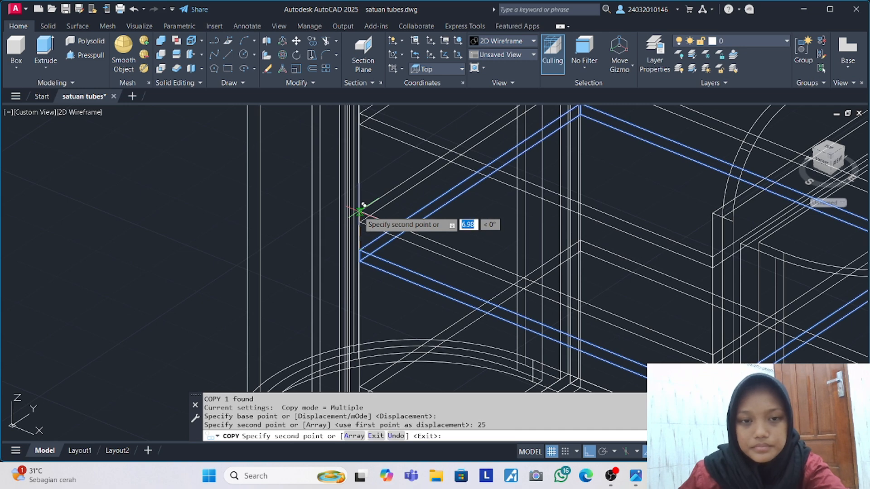
key(Return)
key(Return)
scroll(399, 225, down, 5)
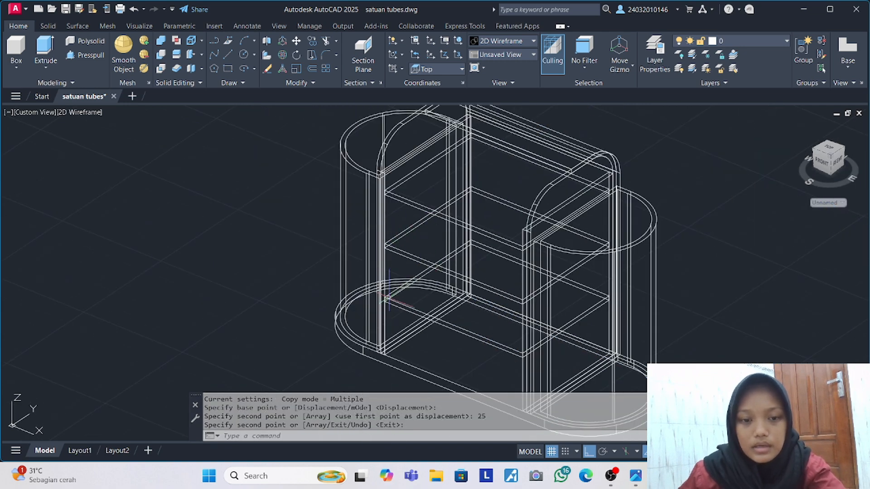
Delete the vertical guide line below the lowest shelf and display the model in the Conceptual visual style.
scroll(394, 308, up, 4)
click(373, 348)
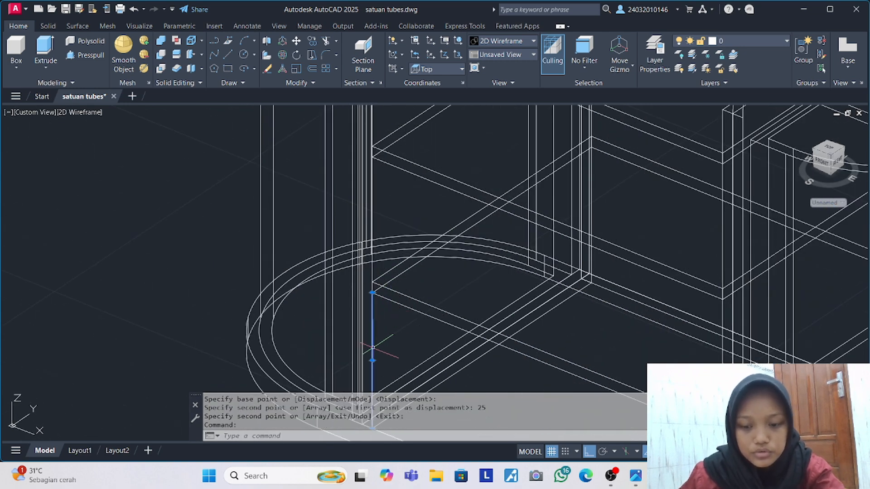
key(Delete)
scroll(374, 285, down, 4)
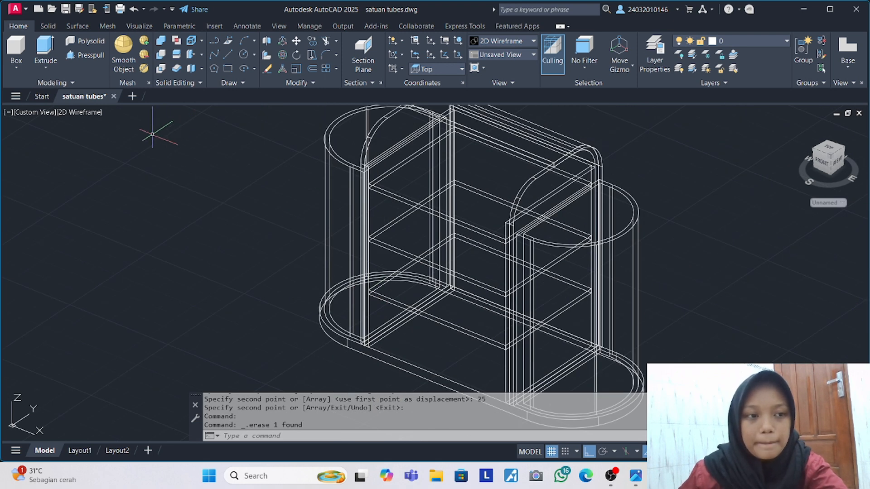
click(84, 114)
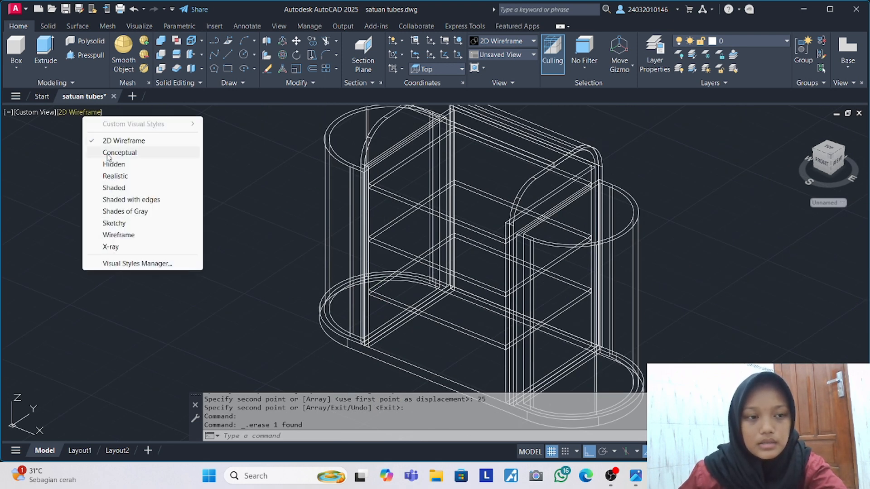
click(108, 154)
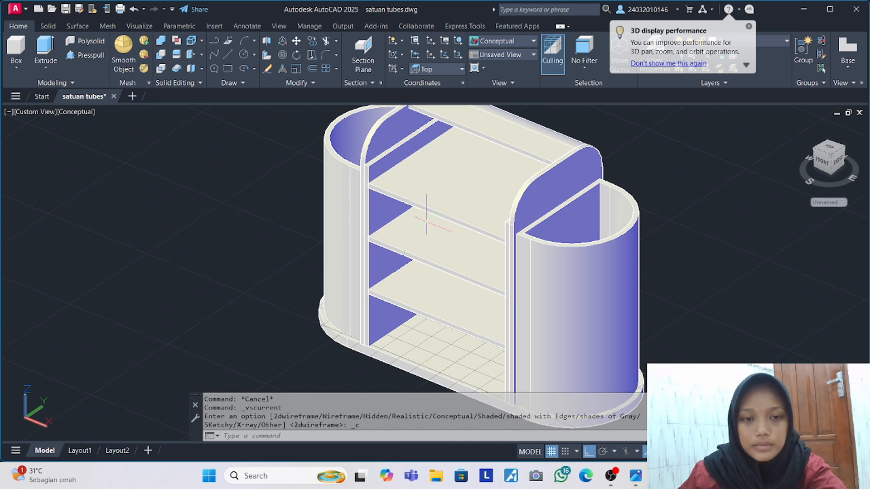
Consult the trolley reference photo and draw a 70 by 8 rectangle on the empty ground beside the model.
click(635, 475)
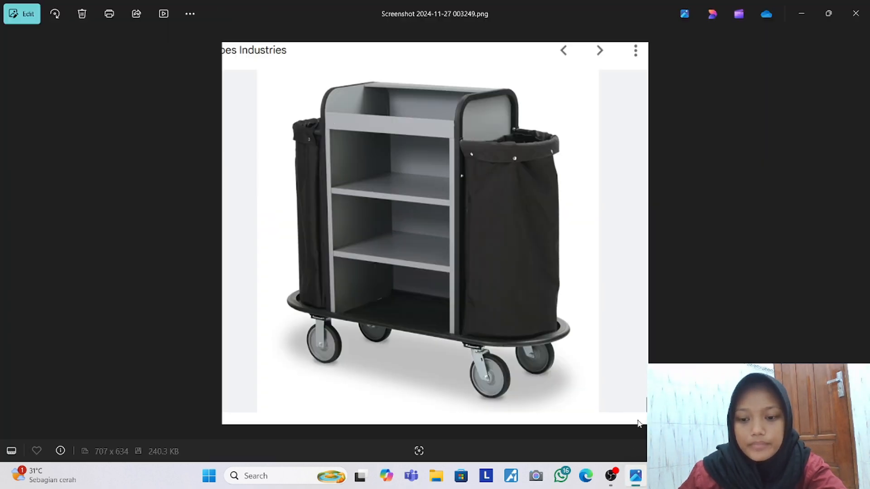
click(660, 476)
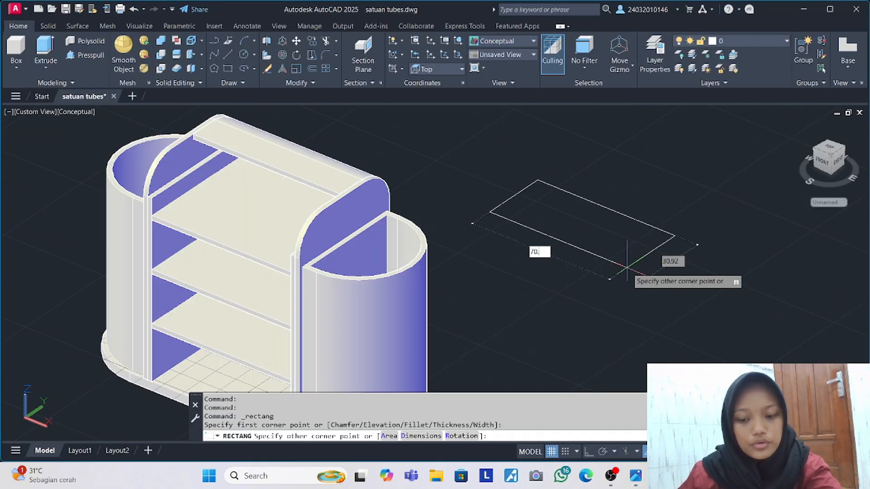
key(Tab)
text(8)
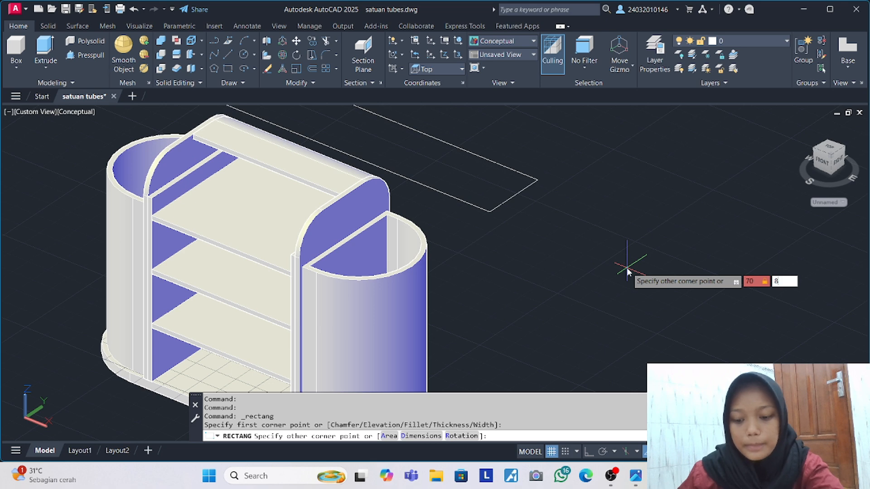
key(Return)
Extrude the 70 by 8 rectangle to a height of 2 as a solid strip.
click(586, 198)
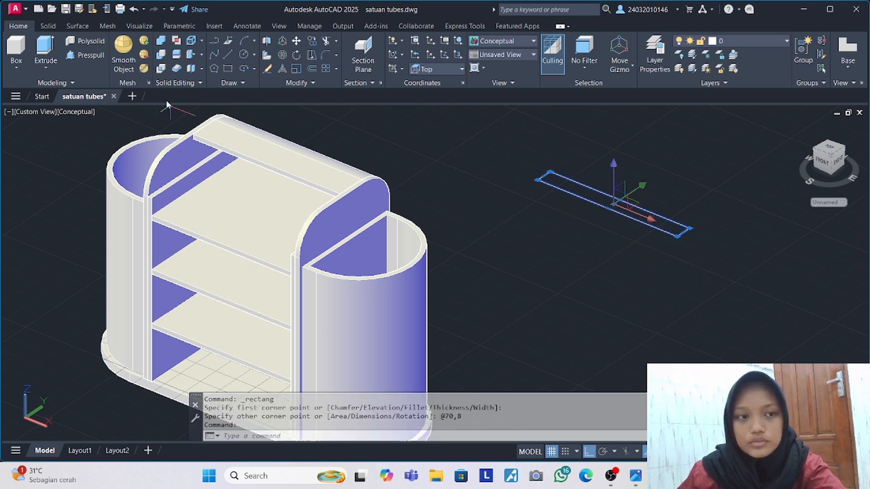
click(45, 49)
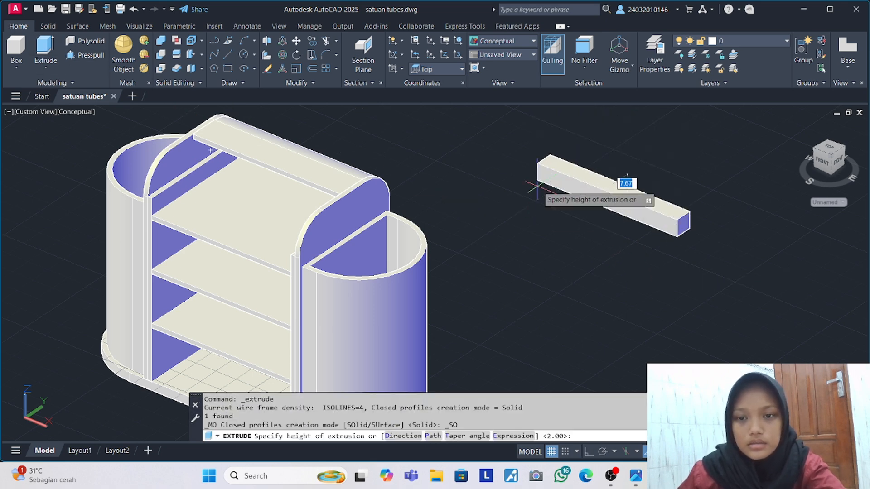
text(2)
key(Return)
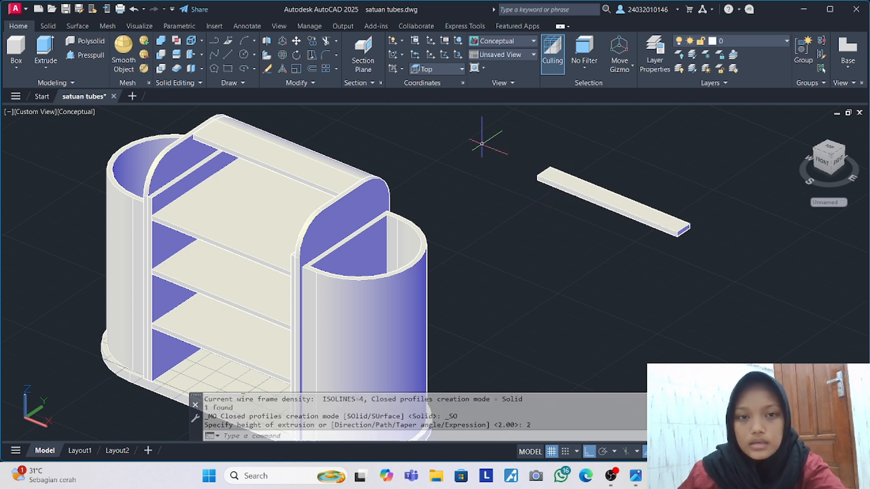
Rotate the 70 by 8 strip in 3D about its long axis so it stands upright on its narrow edge.
click(611, 194)
click(284, 55)
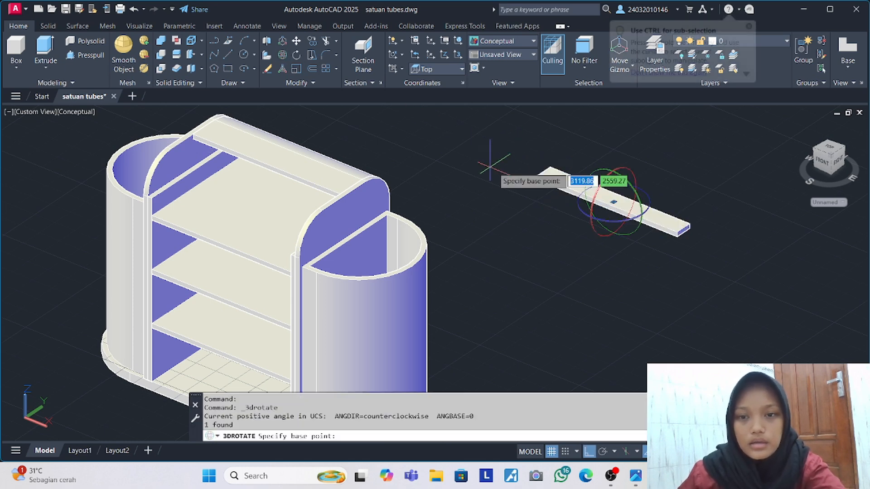
click(634, 172)
key(Return)
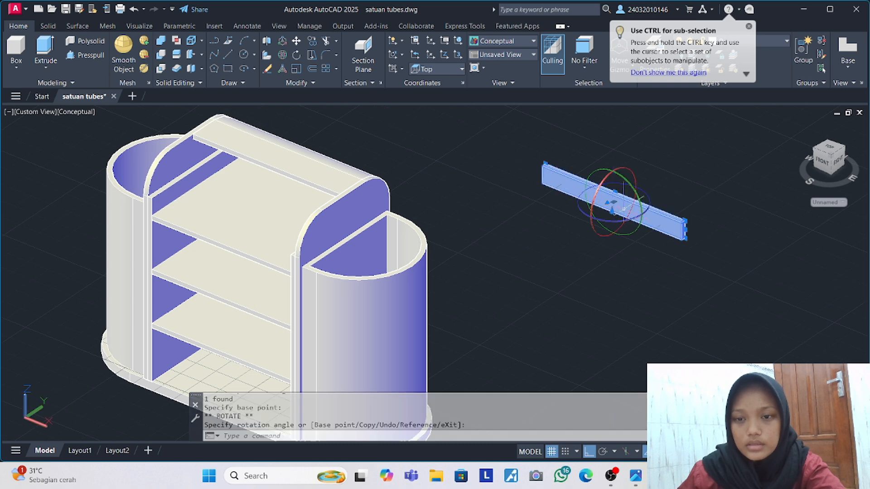
key(Return)
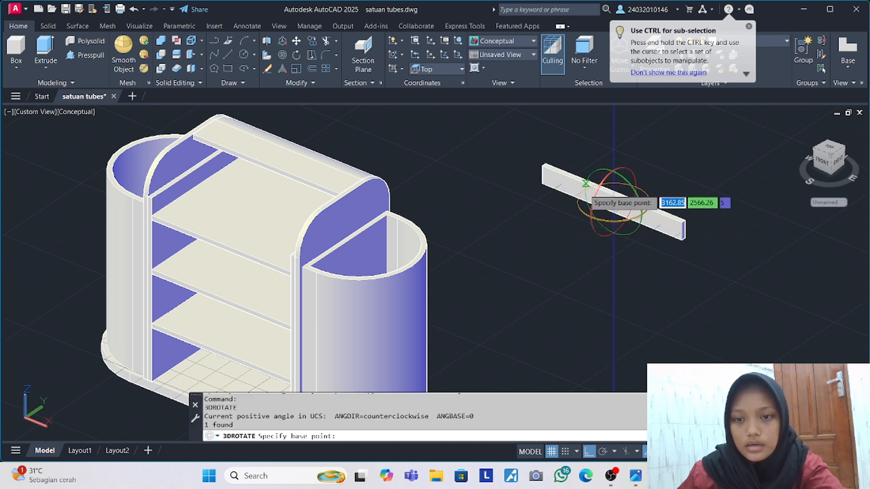
key(Escape)
Move the upright strip by its lower left front corner onto the top shelf's upper left front corner.
text(m)
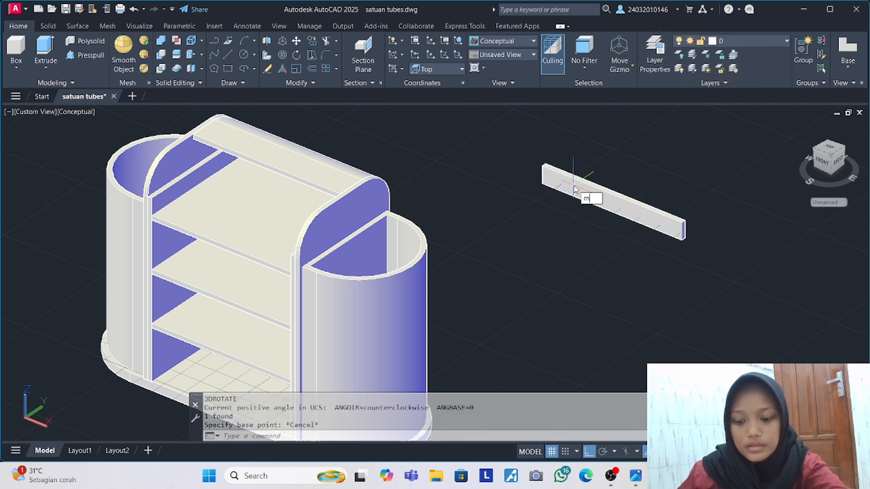
key(Return)
click(573, 182)
key(Return)
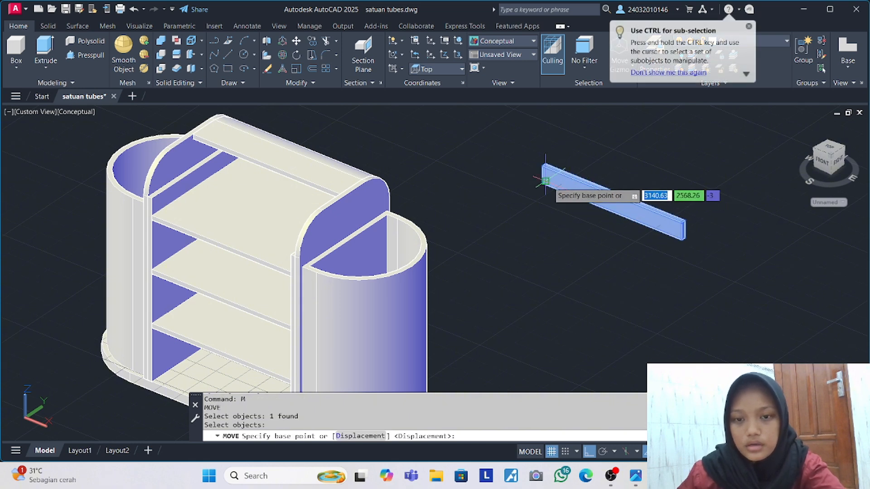
scroll(545, 181, up, 2)
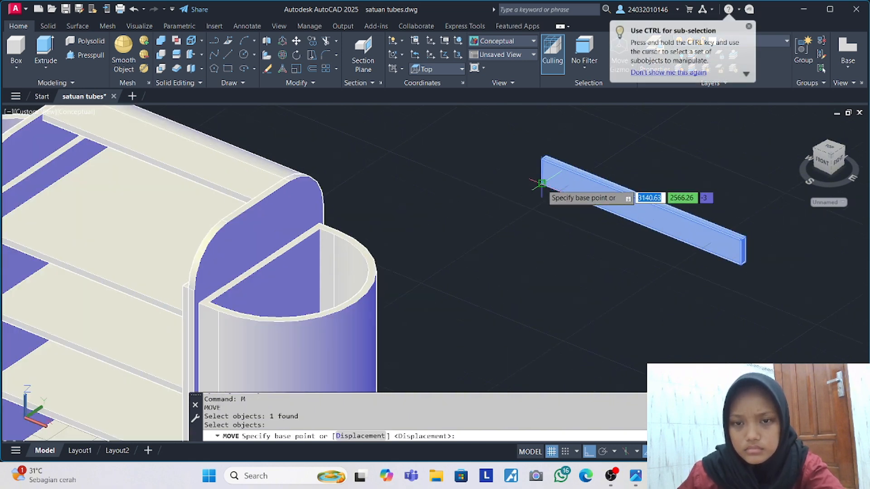
click(541, 183)
scroll(281, 208, down, 3)
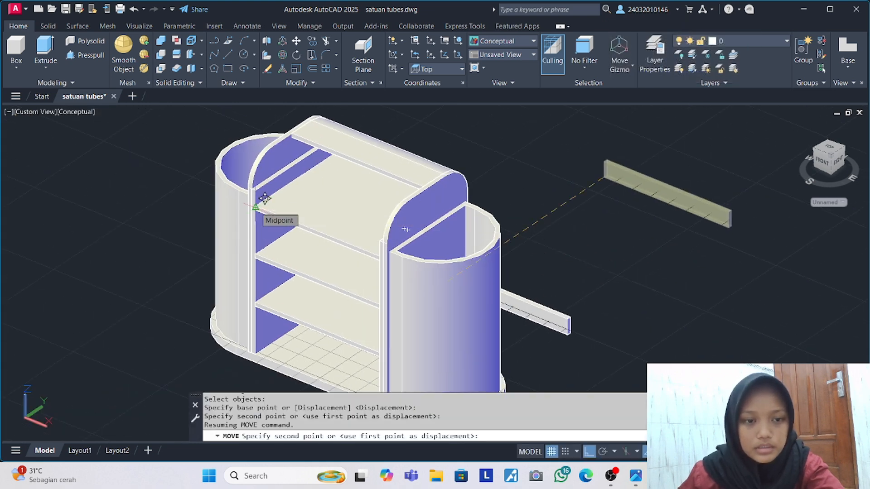
scroll(264, 200, up, 5)
scroll(256, 200, up, 2)
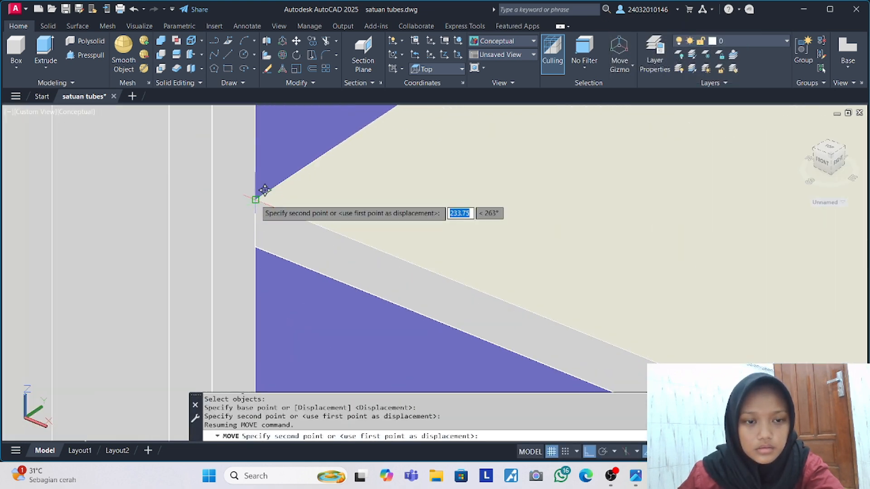
click(256, 199)
scroll(254, 186, down, 3)
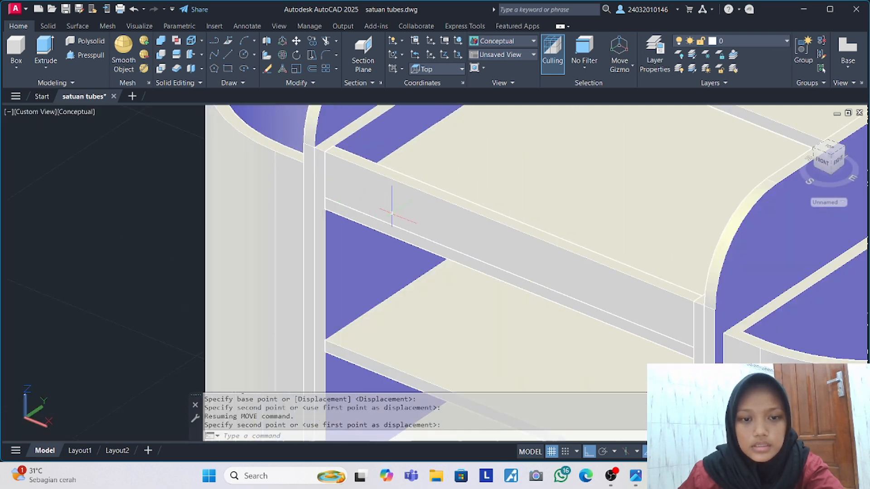
Union the upright front strip with the top shelf into a single solid.
click(393, 215)
click(419, 239)
text(u)
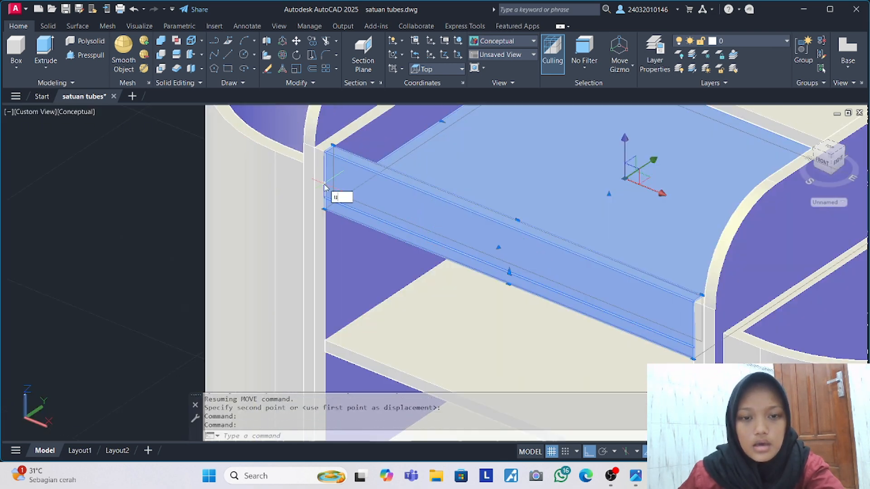
text(ni)
key(Return)
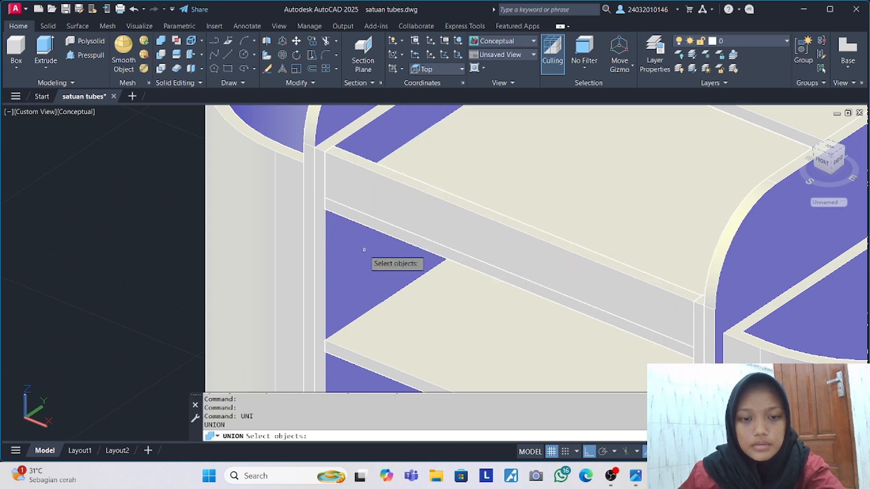
click(399, 212)
click(400, 234)
key(Return)
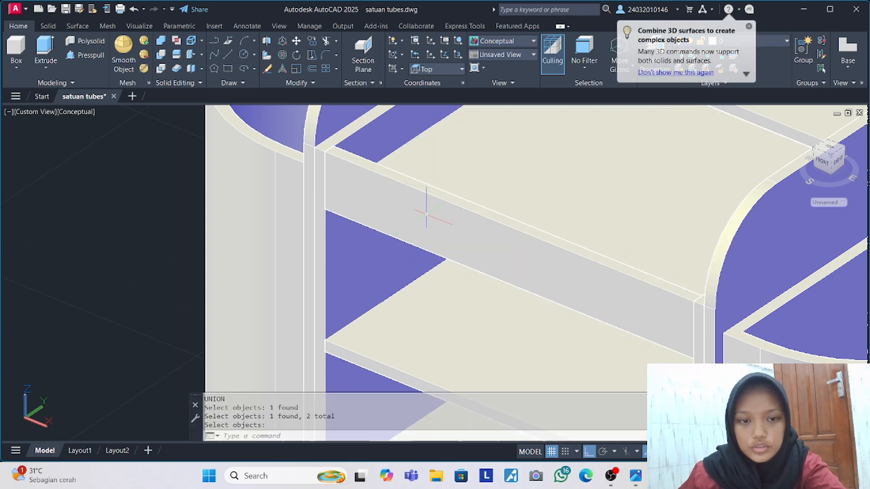
scroll(432, 199, down, 3)
scroll(435, 195, up, 3)
scroll(448, 149, down, 2)
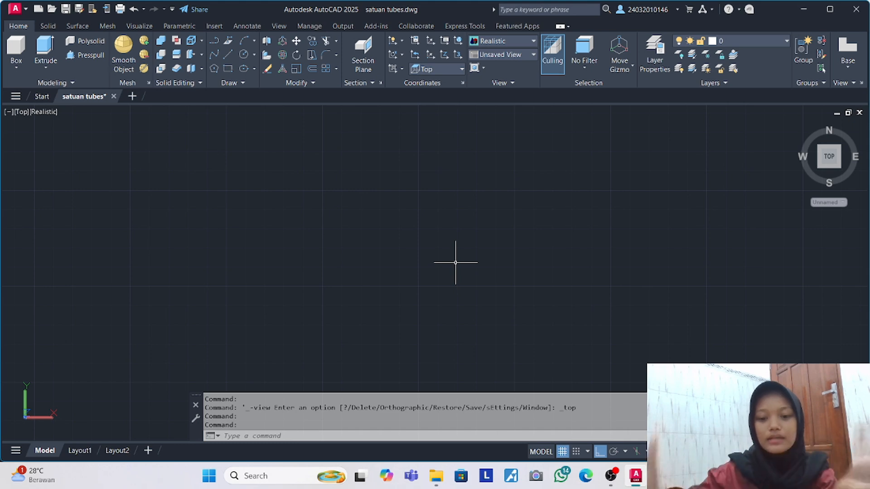
Check the mop reference photo and draw a 31 by 11 rectangle in the drawing's top view.
key(alt+Tab)
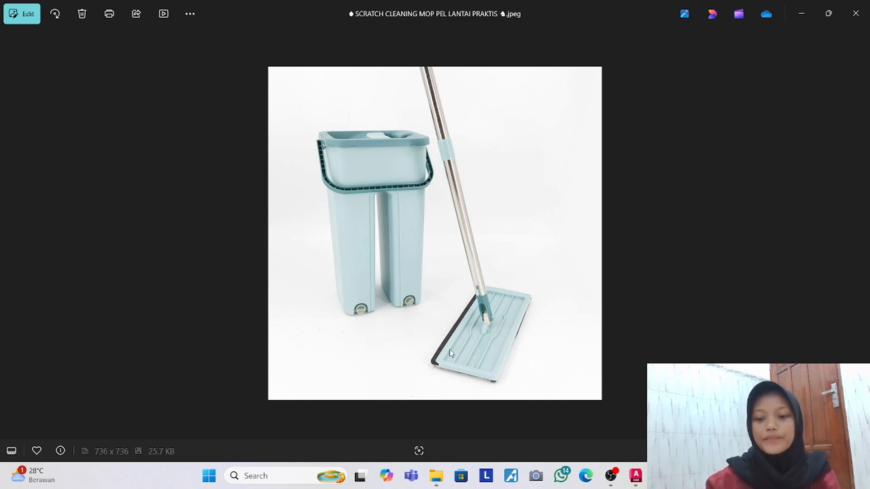
click(634, 475)
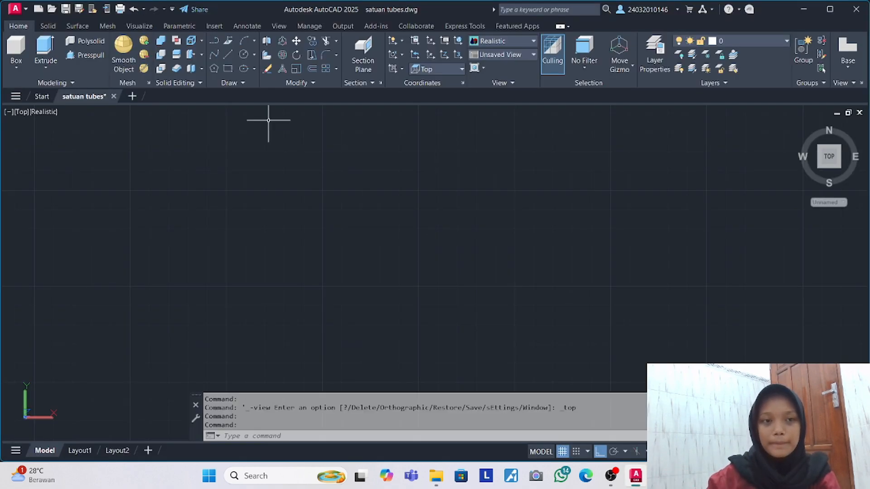
click(228, 69)
click(193, 186)
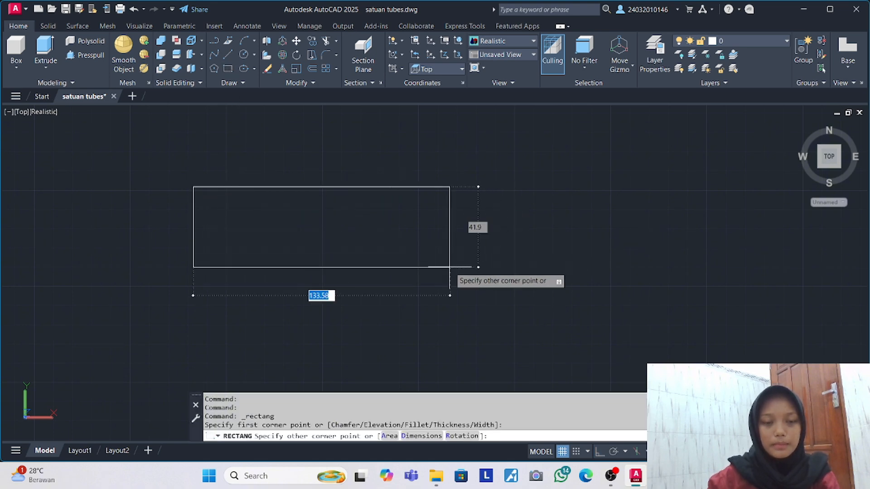
text(11)
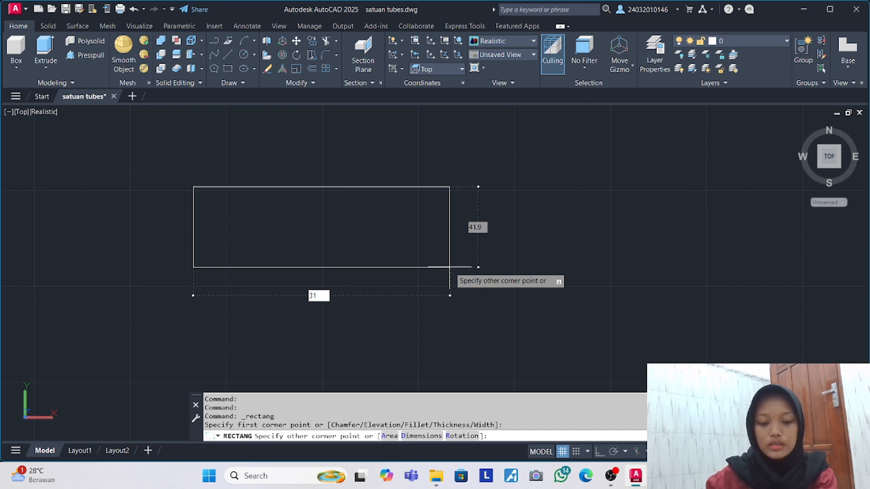
key(Tab)
key(Return)
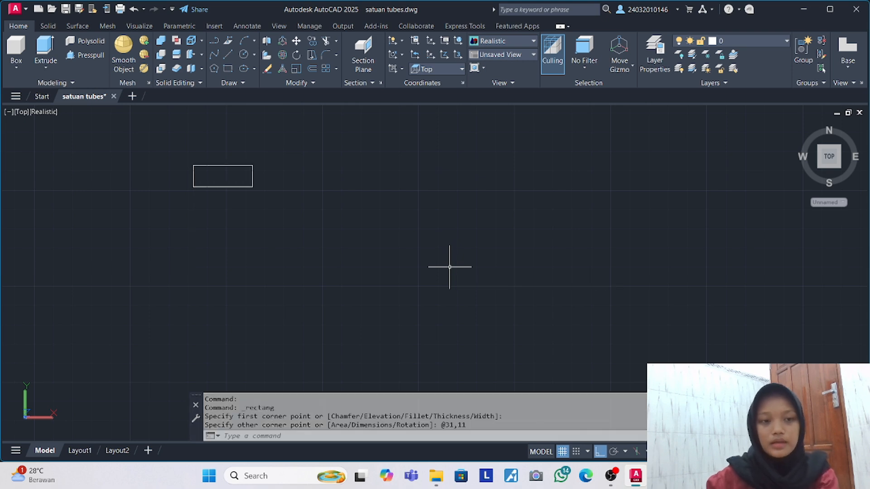
Offset the 31 by 11 rectangle inward by 1.
scroll(204, 154, up, 6)
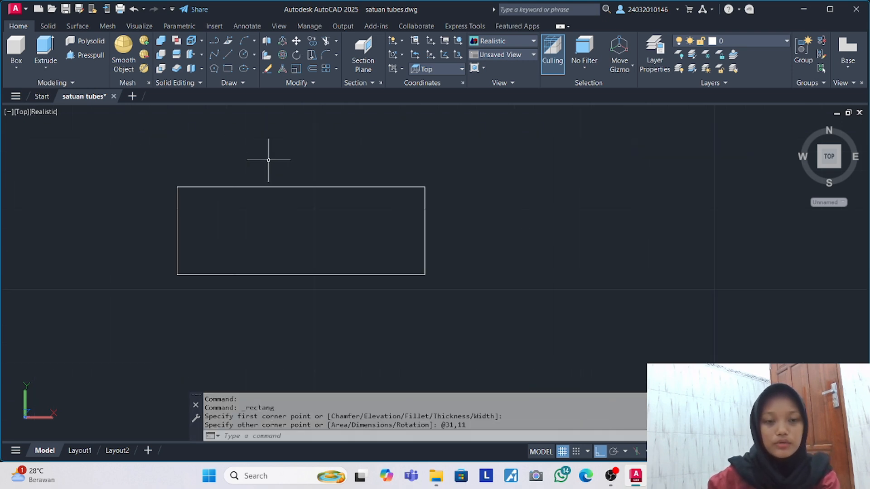
mouse_move(268, 160)
middle_down()
mouse_move(423, 175)
mouse_move(403, 177)
middle_up()
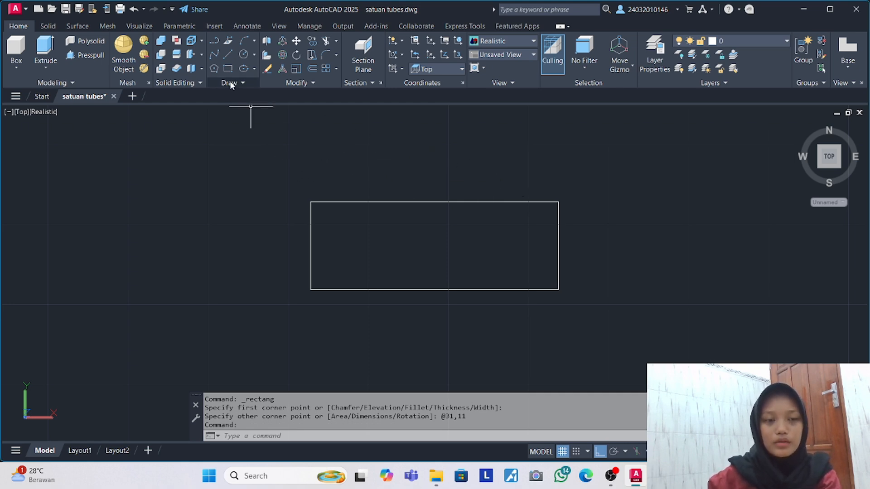
click(312, 69)
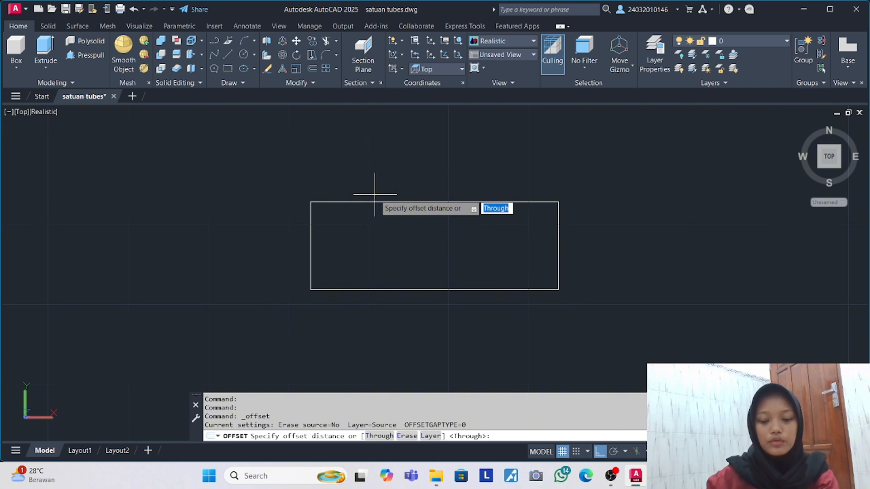
text(1)
key(Return)
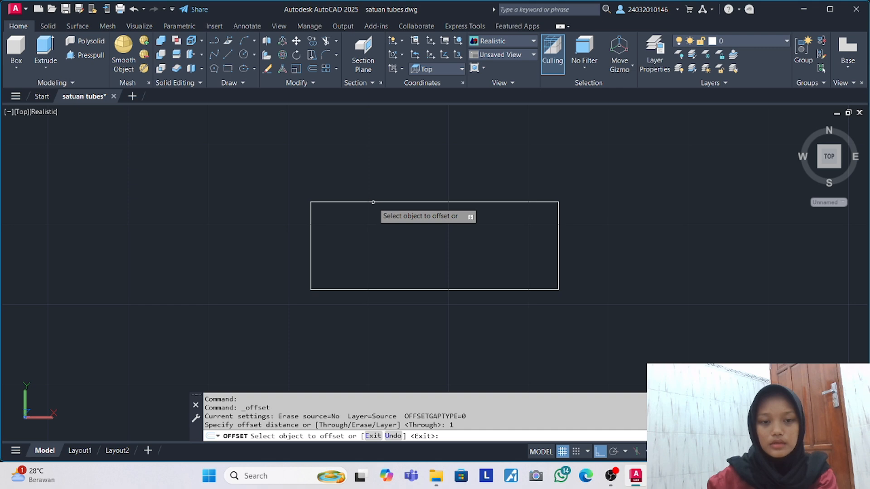
click(373, 200)
click(374, 215)
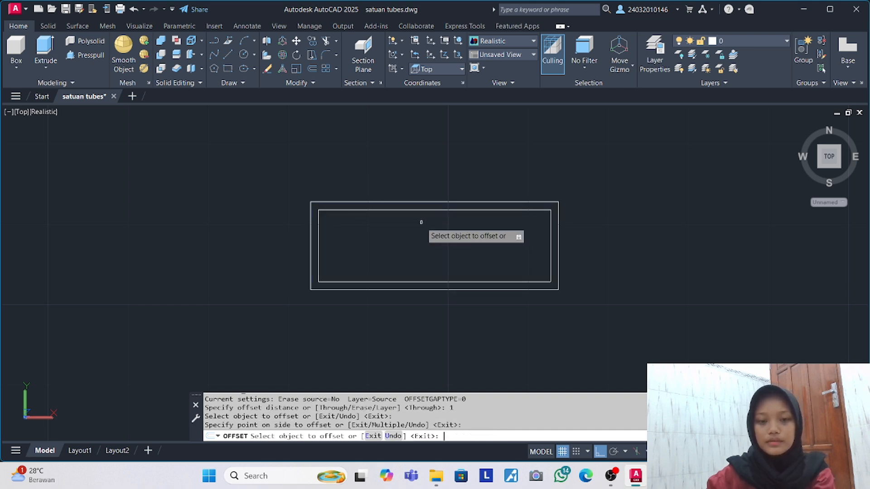
key(Return)
middle_drag(435, 208, 293, 199)
key(Return)
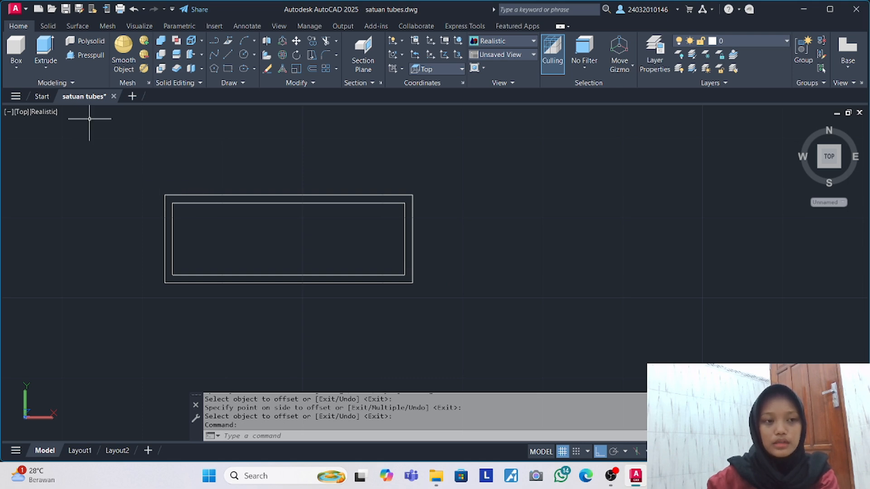
Switch to the SE Isometric view and extrude the outer rectangle downward by 1.5.
click(21, 116)
click(63, 223)
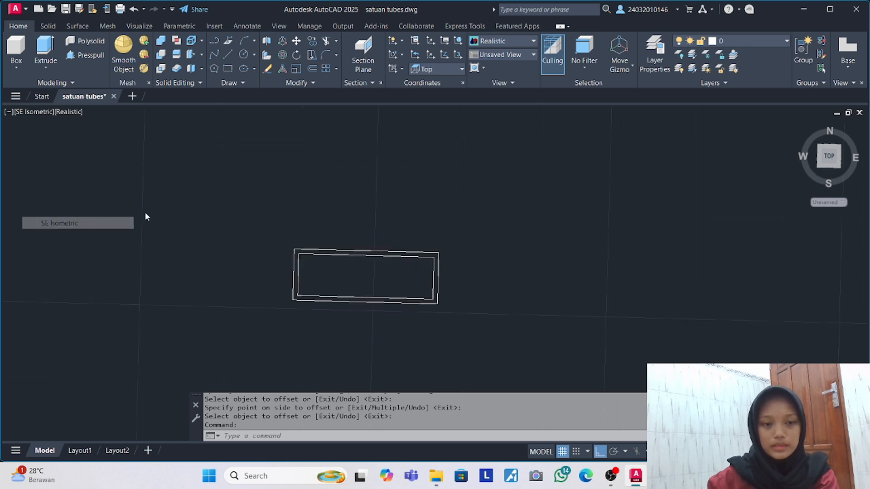
scroll(365, 209, up, 10)
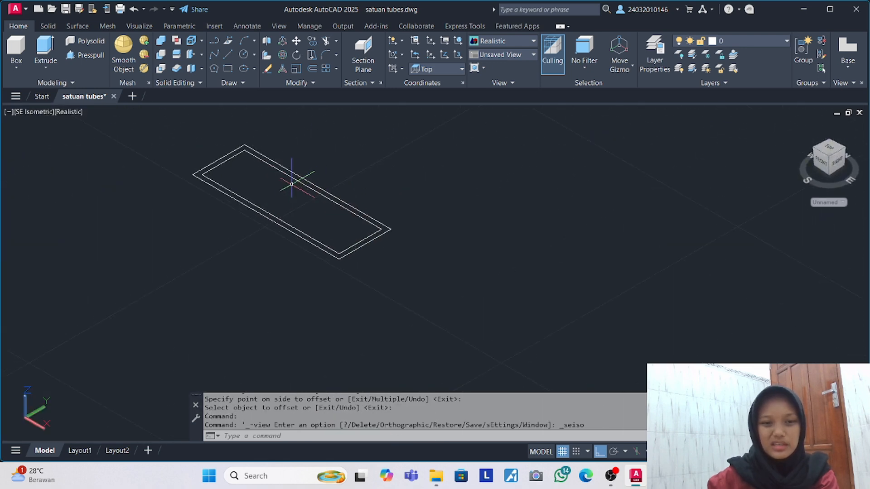
click(336, 257)
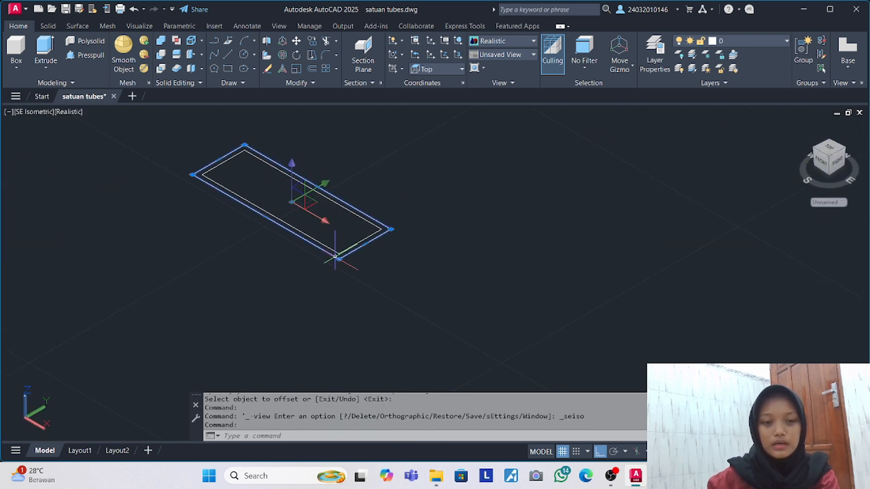
click(53, 49)
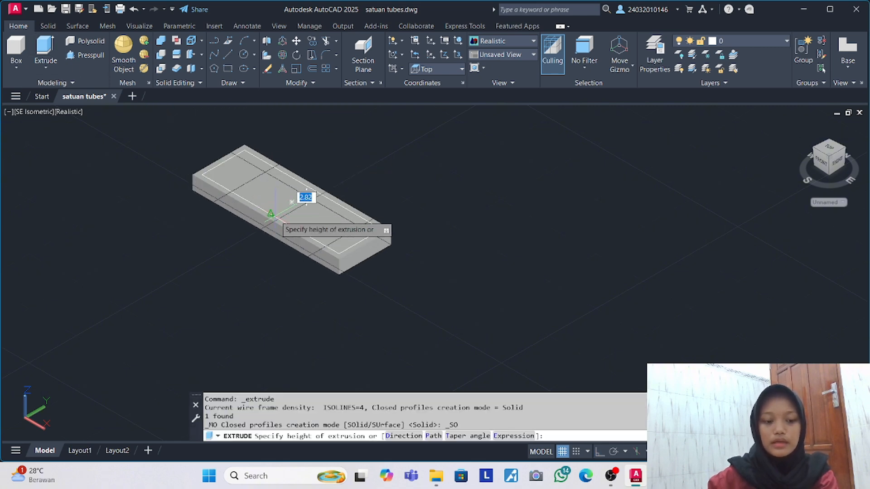
text(1.5)
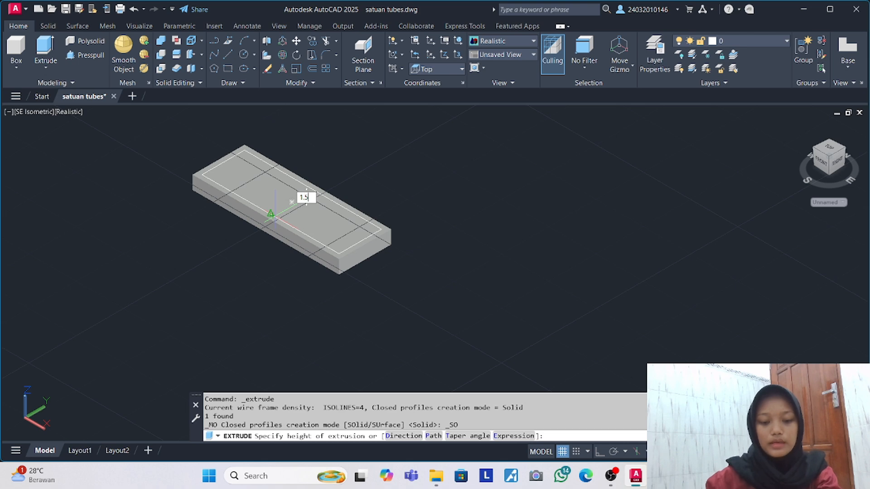
key(Return)
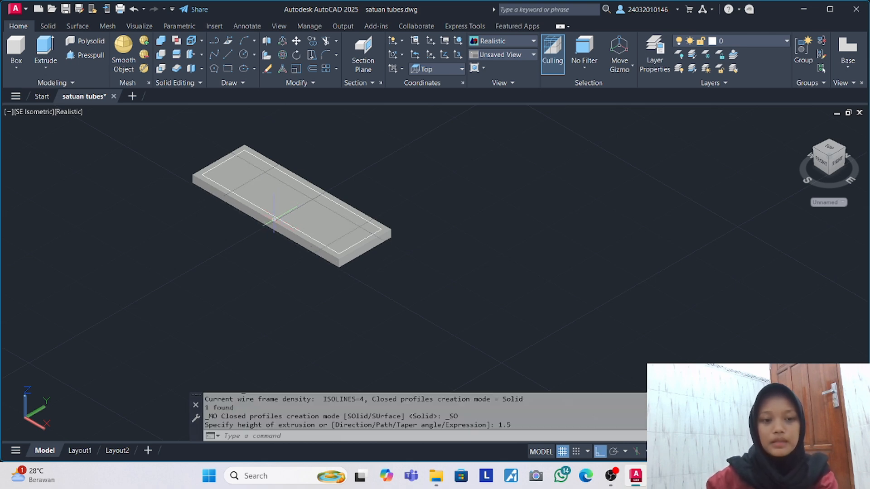
Extrude the inner offset rectangle 0.5 downward into the slab as a separate solid.
scroll(277, 217, up, 3)
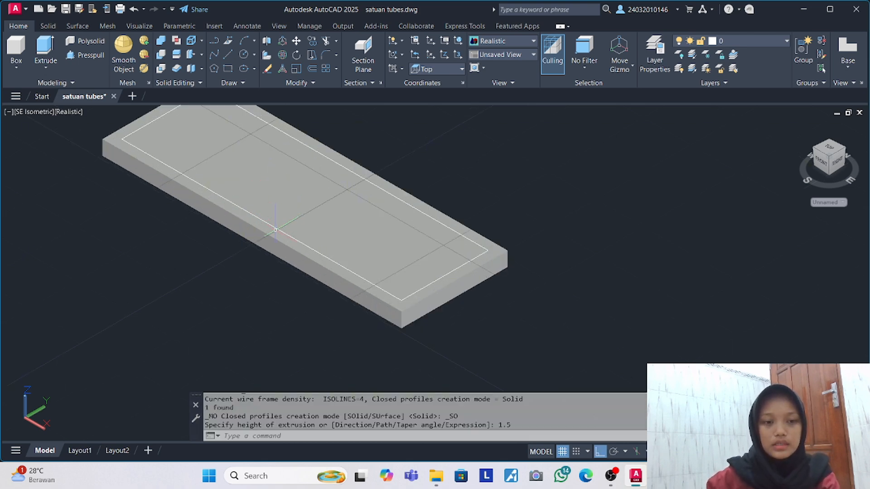
click(275, 230)
key(Escape)
click(281, 192)
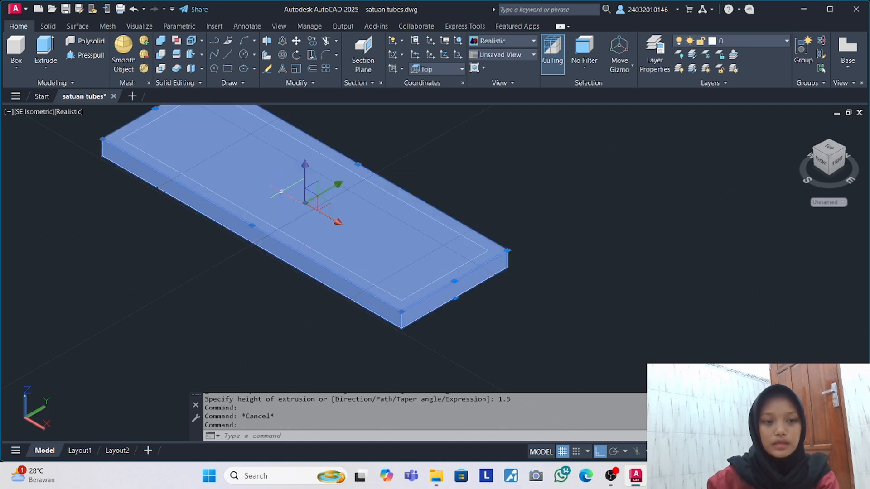
key(Escape)
click(251, 213)
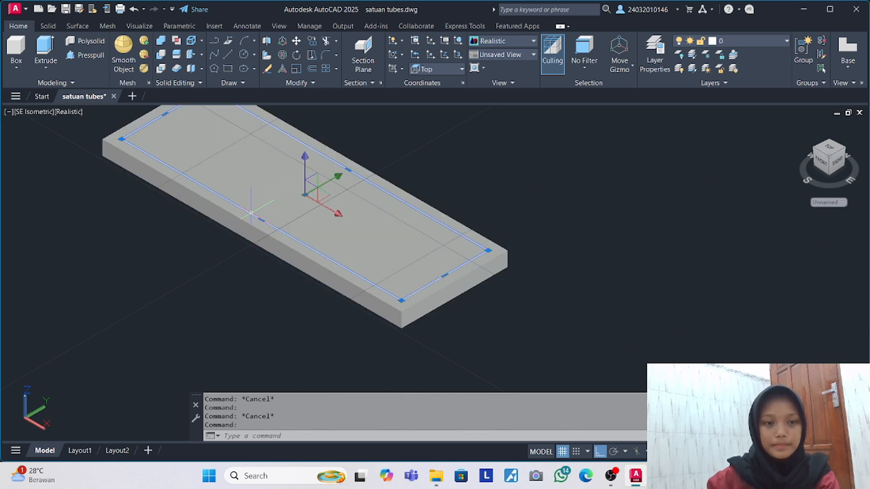
click(46, 50)
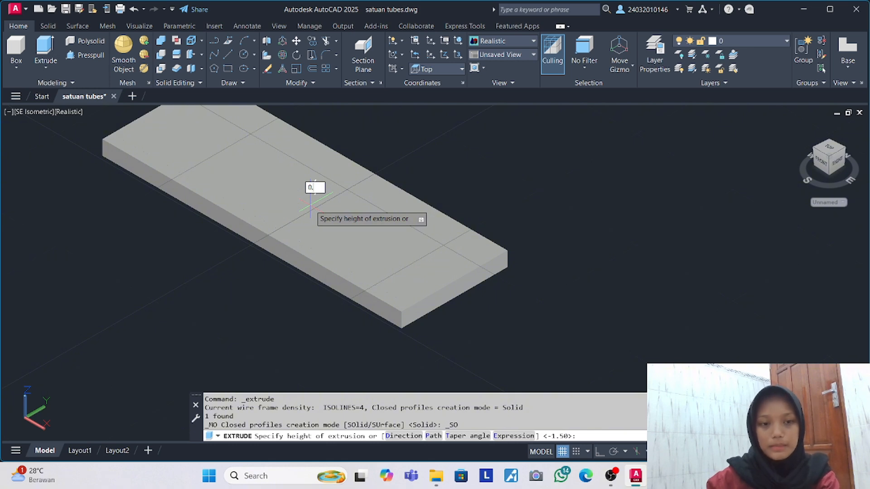
text(0.5)
key(Return)
click(364, 212)
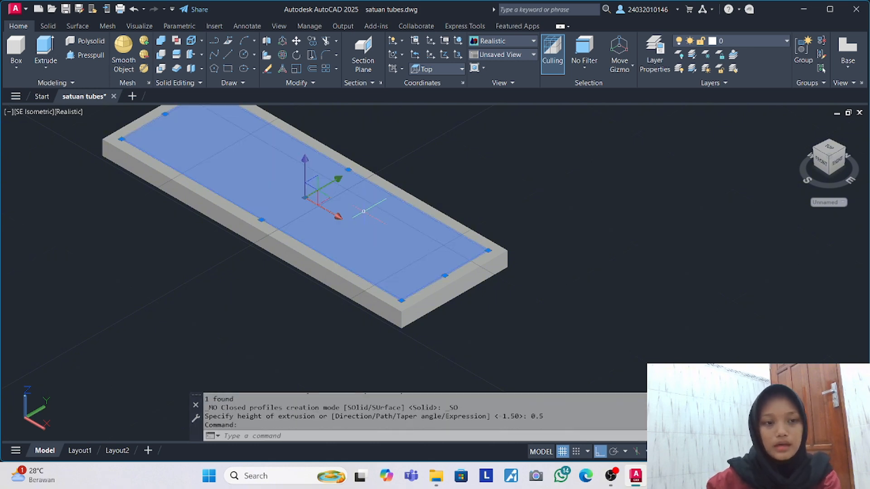
key(Escape)
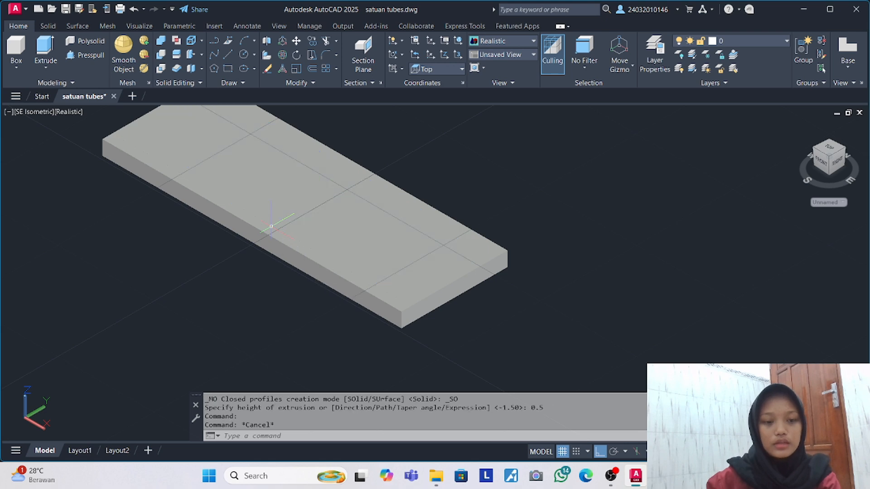
Subtract the 0.5 thick inner solid from the outer slab to leave a shallow recess with a raised rim.
text(d)
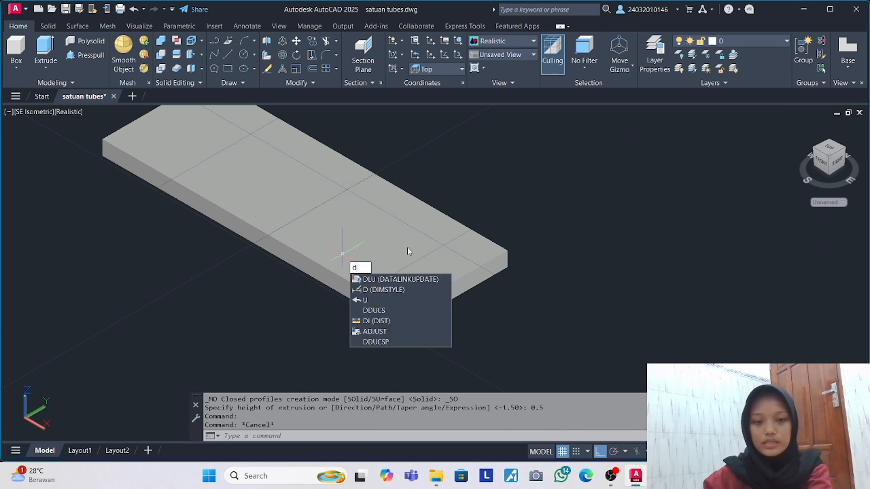
key(BackSpace)
text(su)
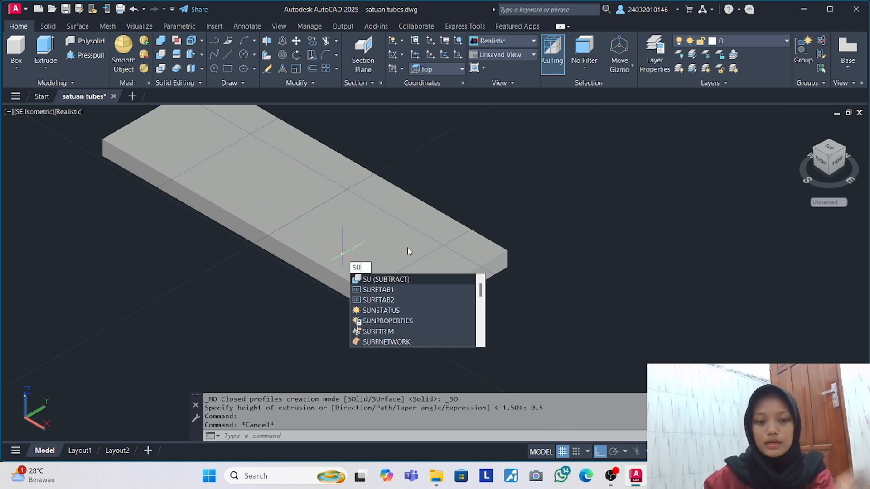
click(418, 279)
click(431, 289)
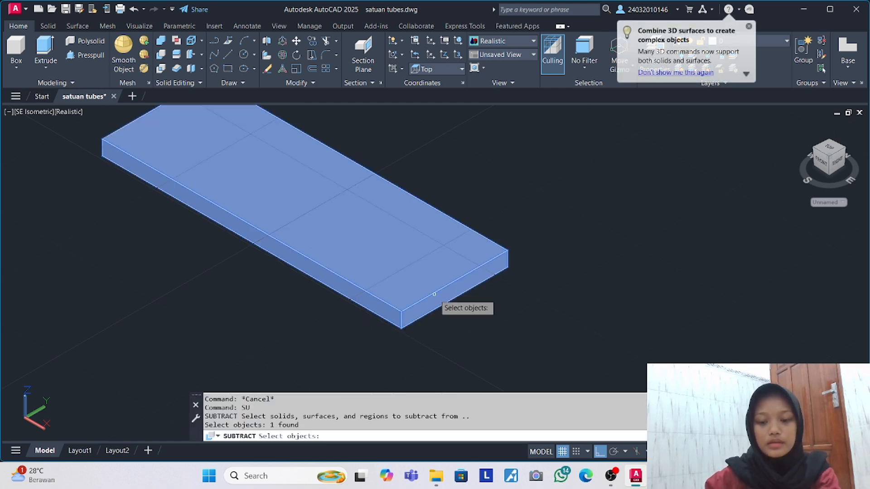
key(Return)
click(378, 229)
key(Return)
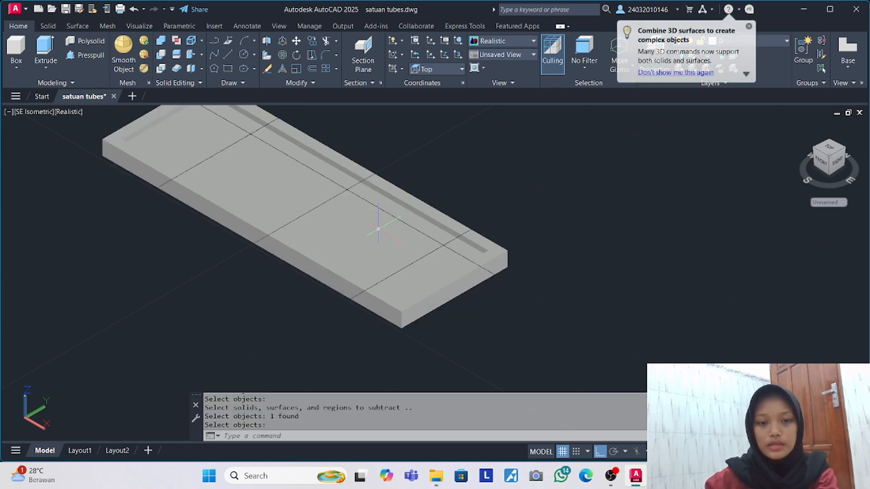
scroll(406, 210, down, 2)
key(Return)
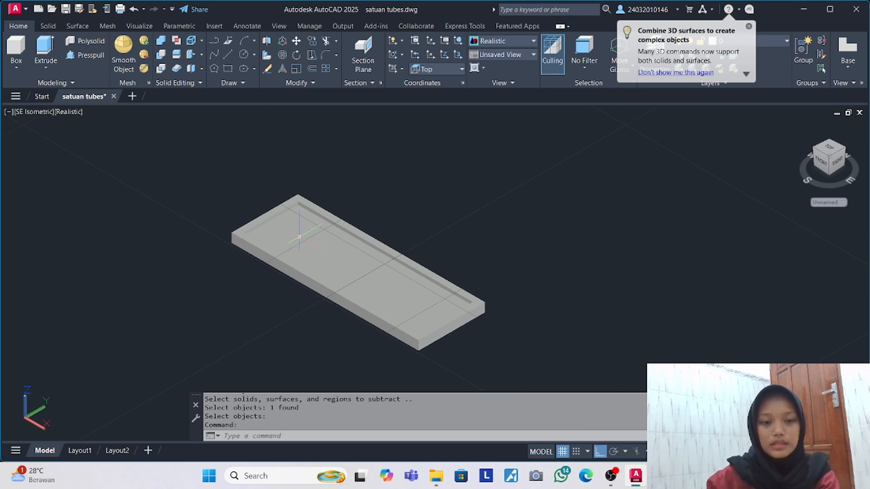
scroll(313, 211, up, 3)
scroll(351, 230, down, 2)
middle_drag(396, 258, 361, 232)
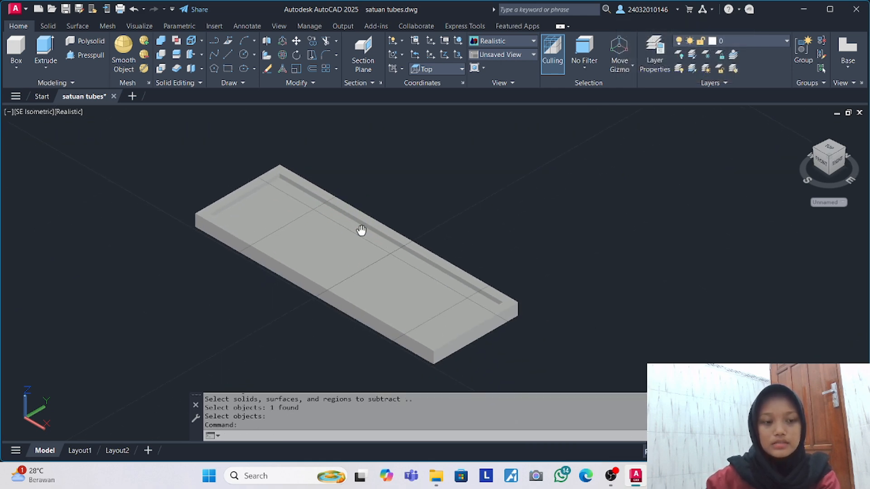
text(FI)
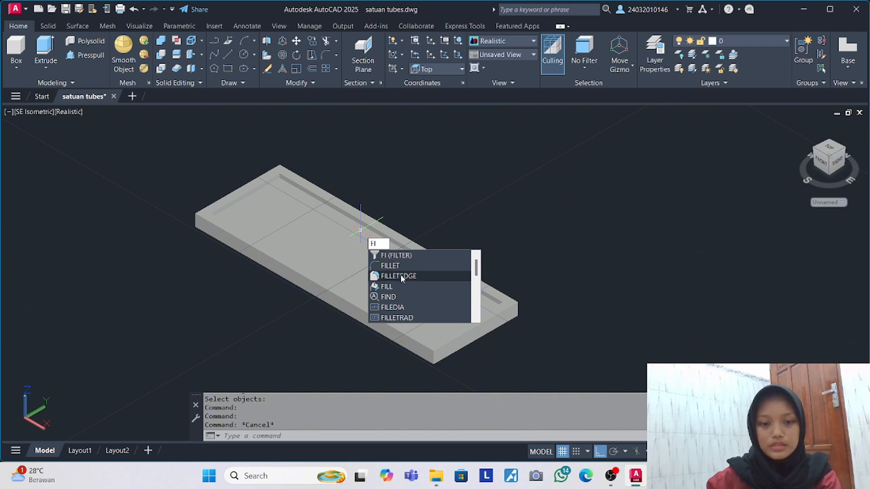
click(401, 277)
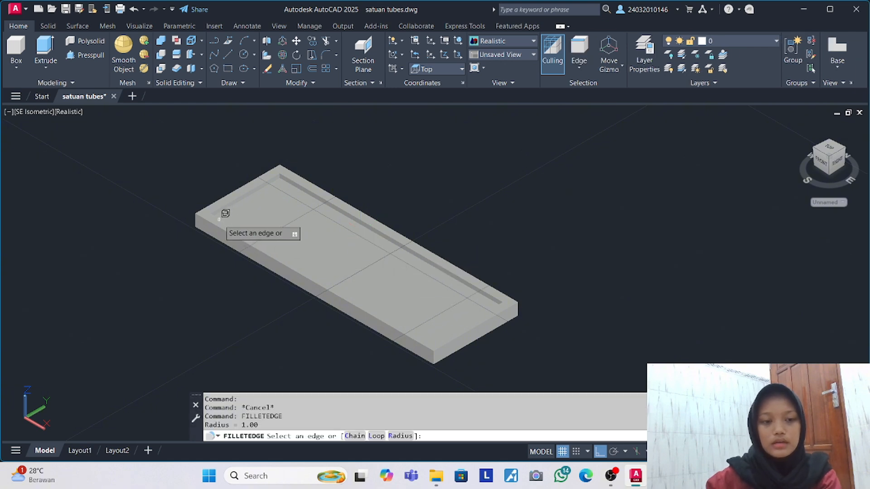
text(r)
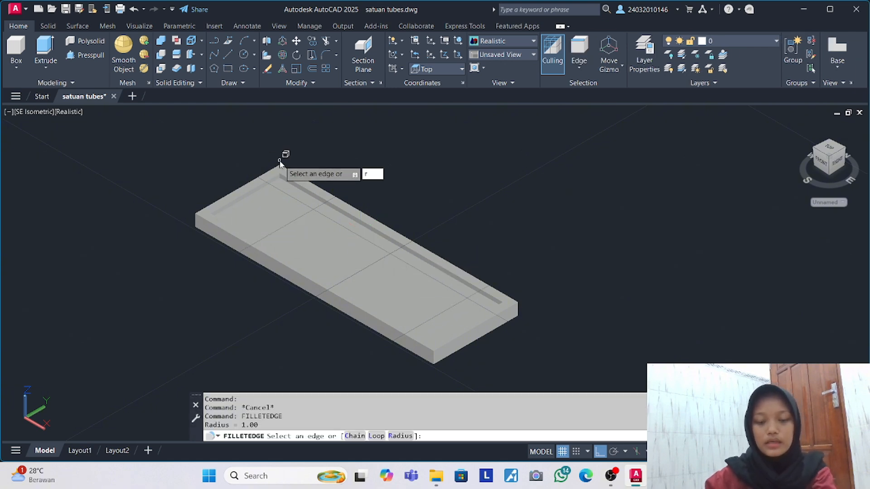
key(Return)
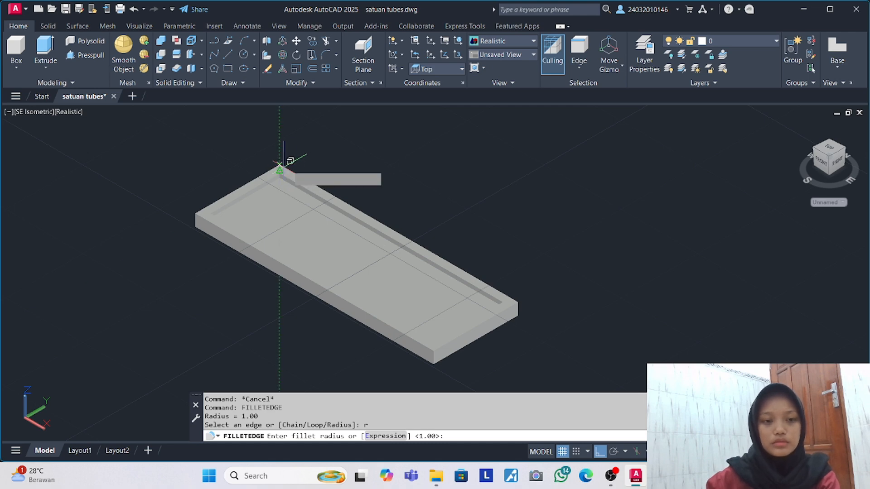
text(1)
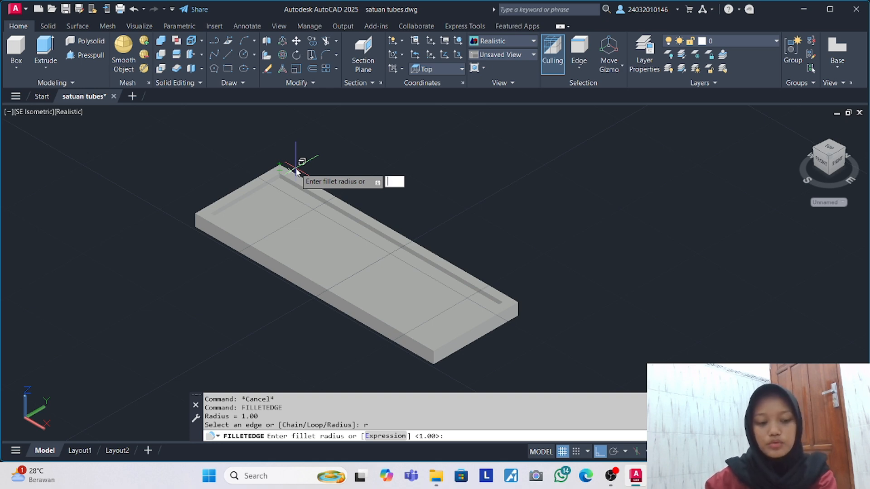
text(0)
key(Return)
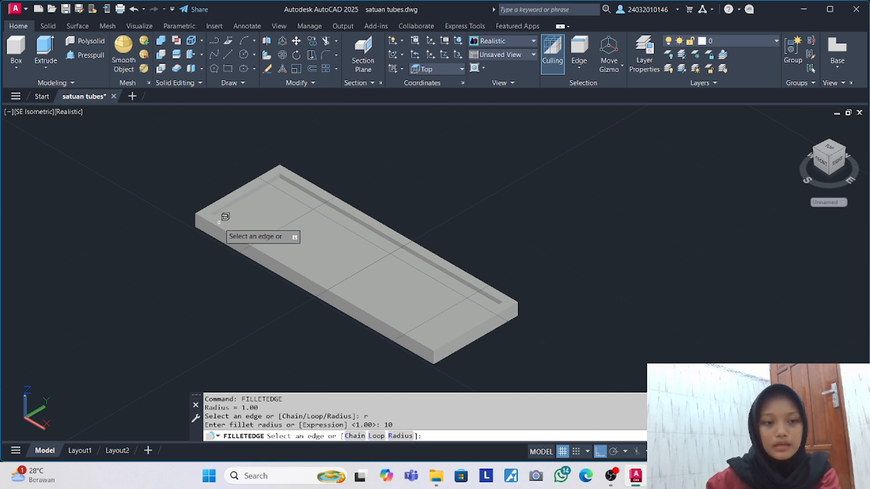
scroll(217, 223, up, 2)
click(181, 211)
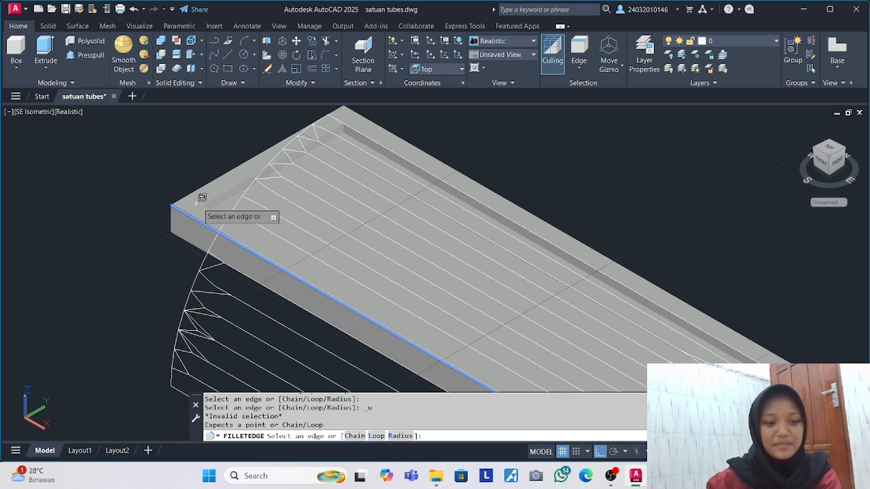
key(Escape)
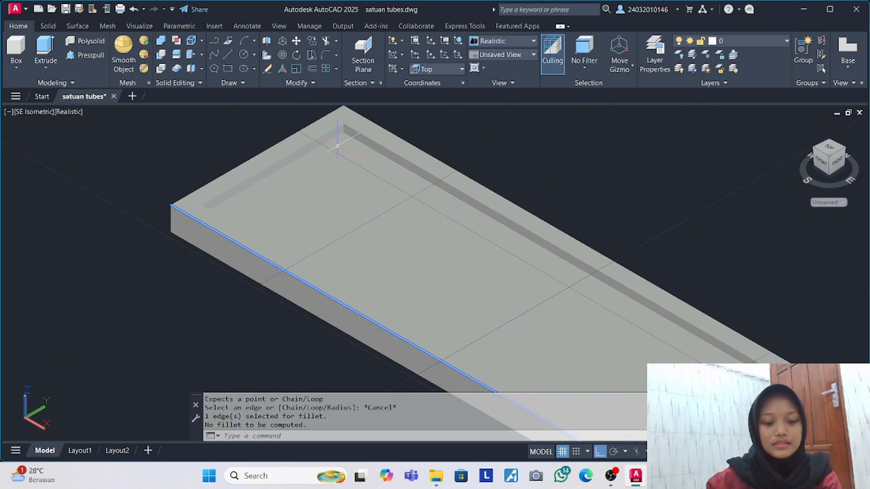
Fillet the four outer top edges of the recessed slab with a radius of 1.
scroll(369, 159, down, 2)
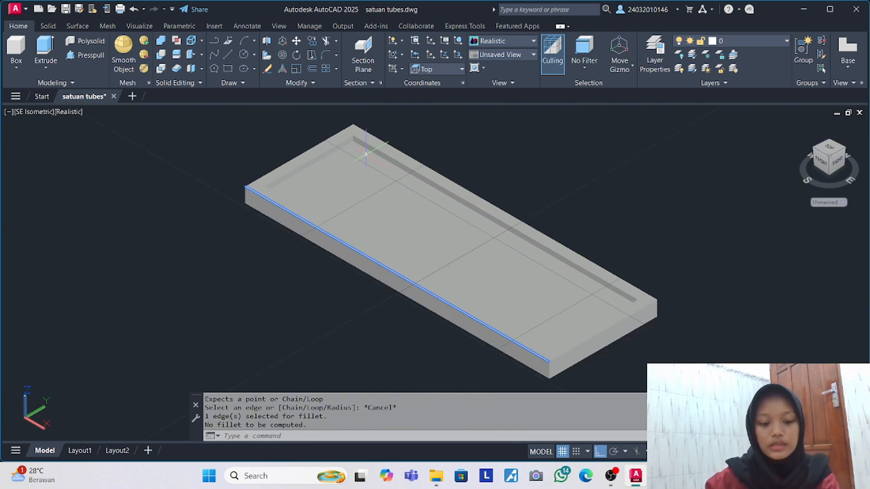
text(FI)
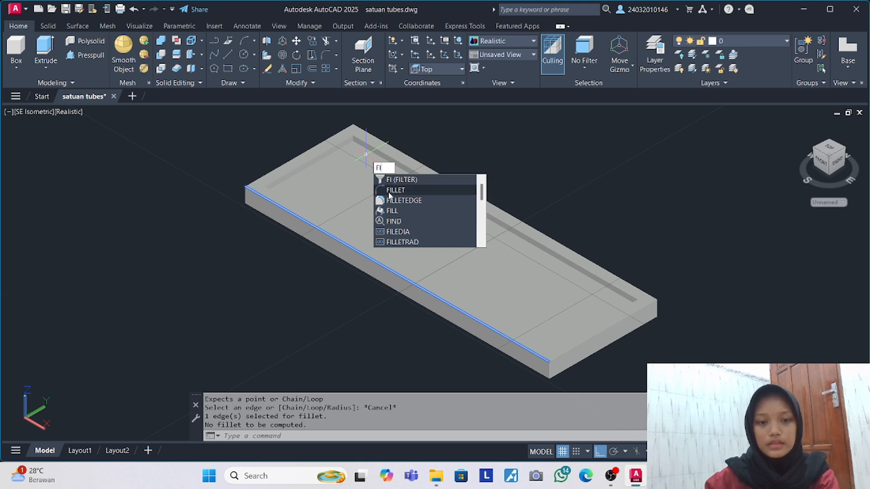
click(394, 200)
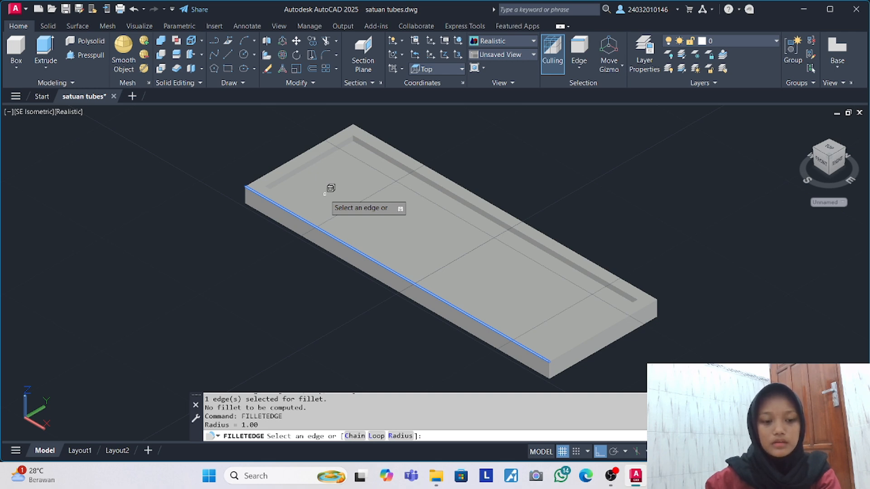
text(1)
key(Return)
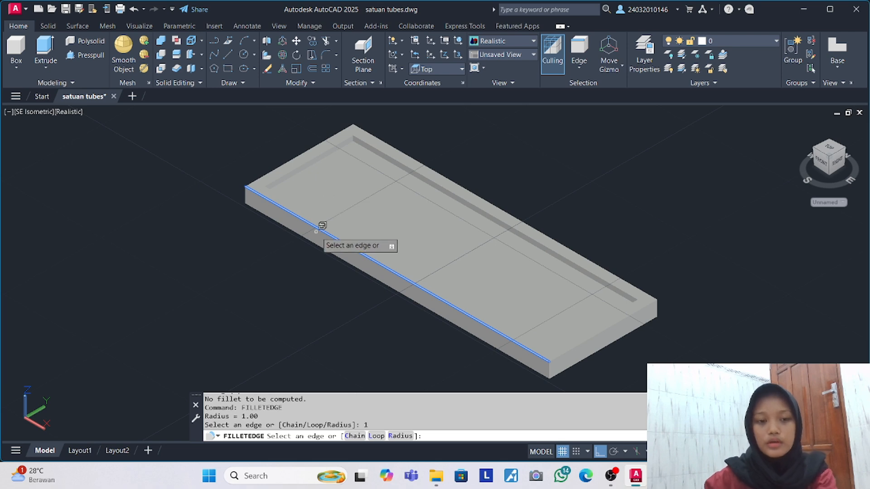
click(323, 225)
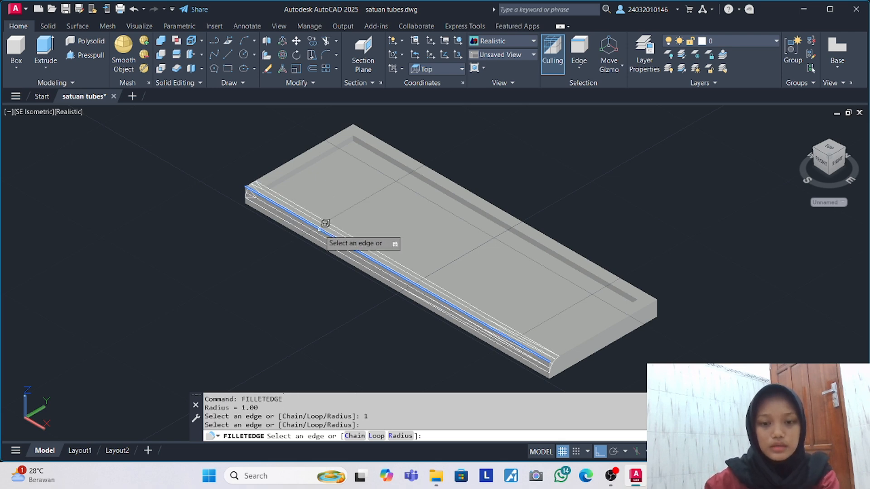
click(606, 327)
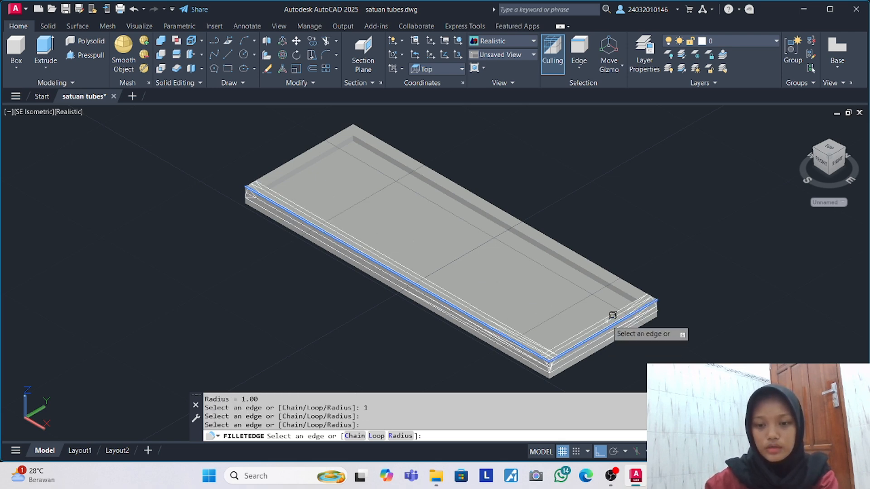
click(599, 264)
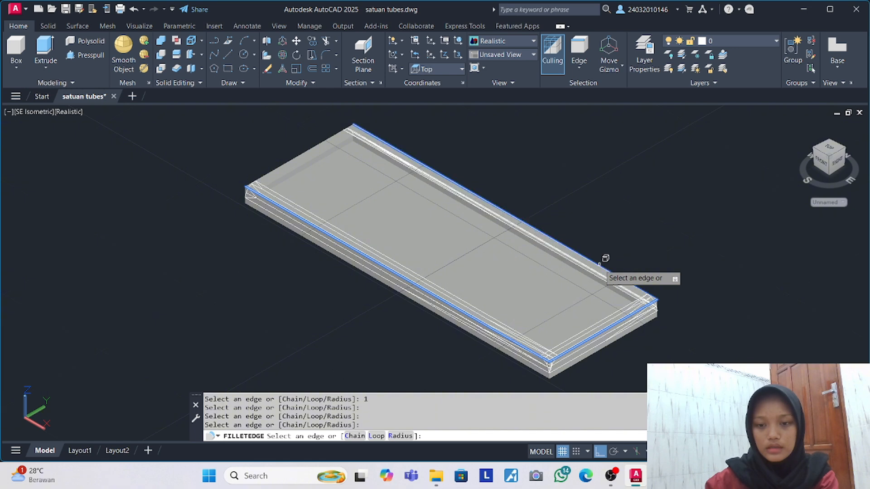
click(298, 155)
key(Return)
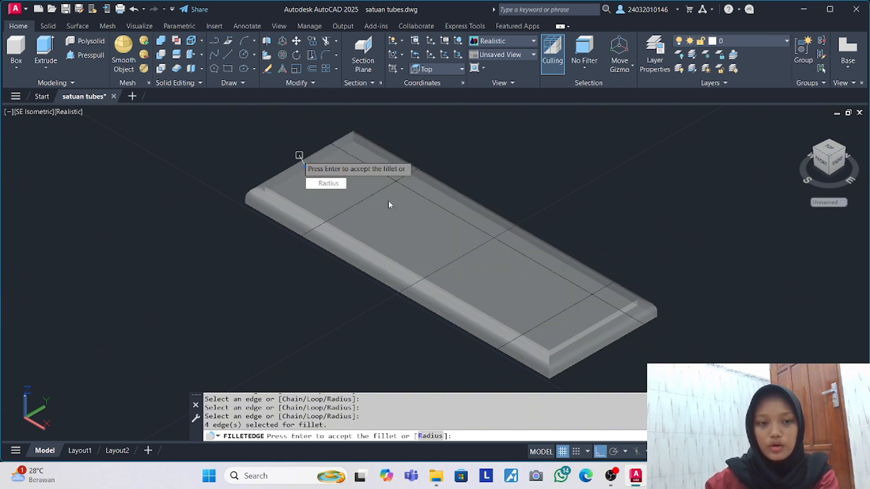
key(Return)
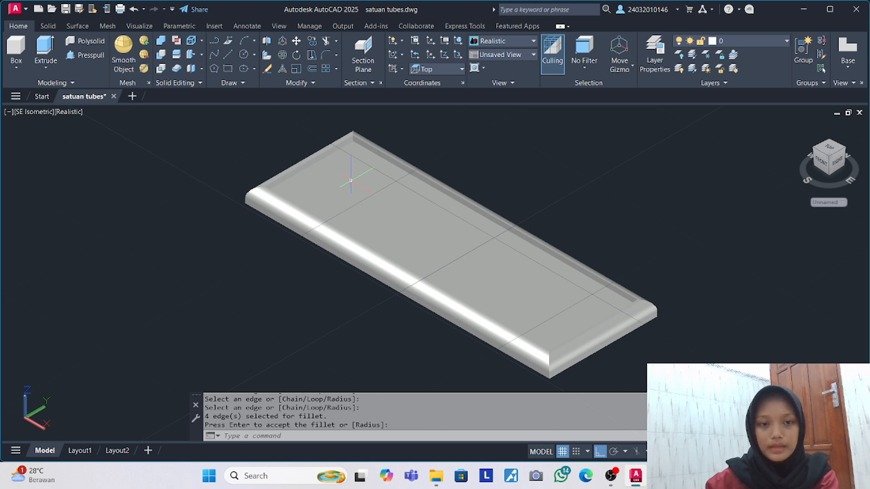
Switch the visual style of the mop head view to 2D Wireframe.
scroll(351, 181, up, 3)
scroll(354, 176, down, 4)
scroll(409, 182, down, 1)
middle_drag(409, 183, 290, 166)
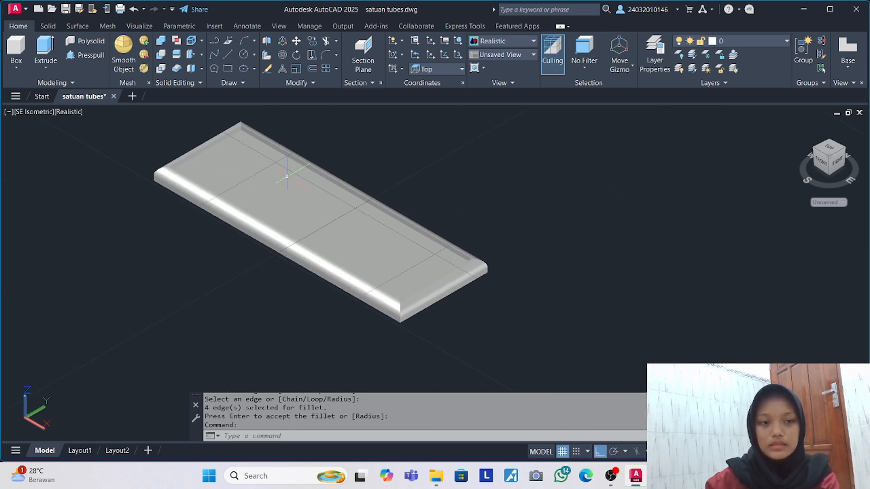
click(67, 112)
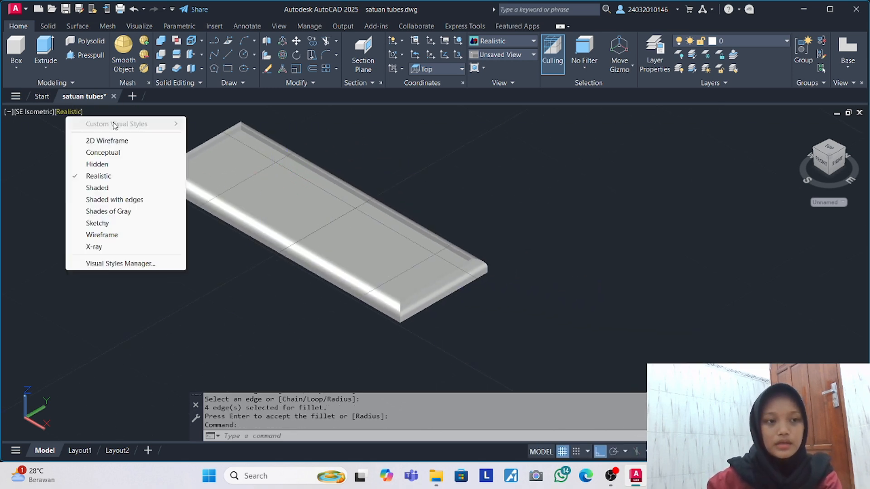
click(102, 140)
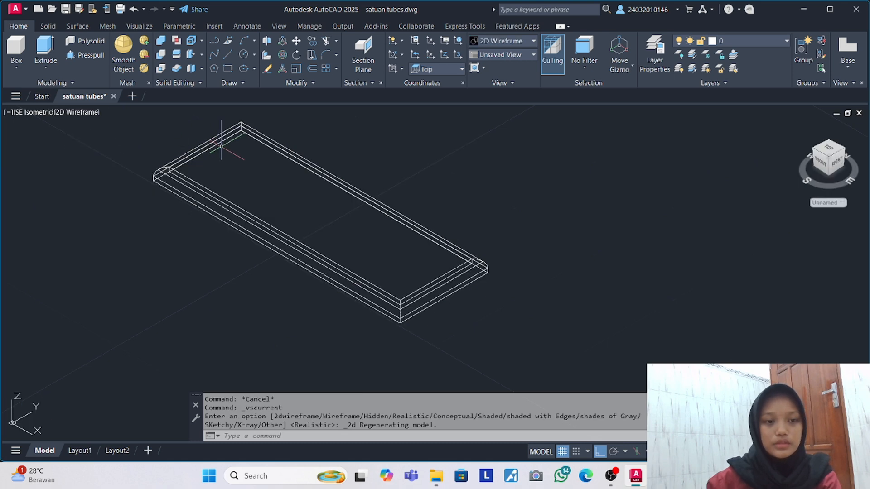
Draw a 29-unit line lengthwise across the plate's recess from the midpoint of its inner short edge.
scroll(344, 181, up, 2)
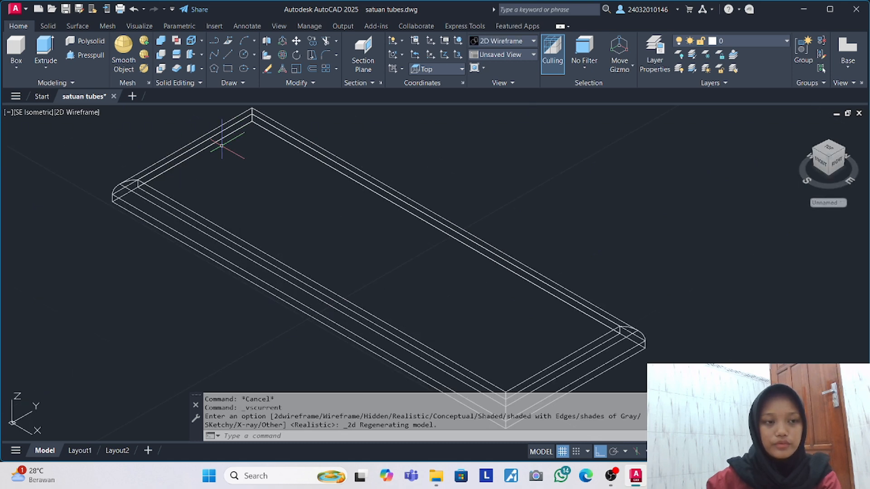
click(229, 53)
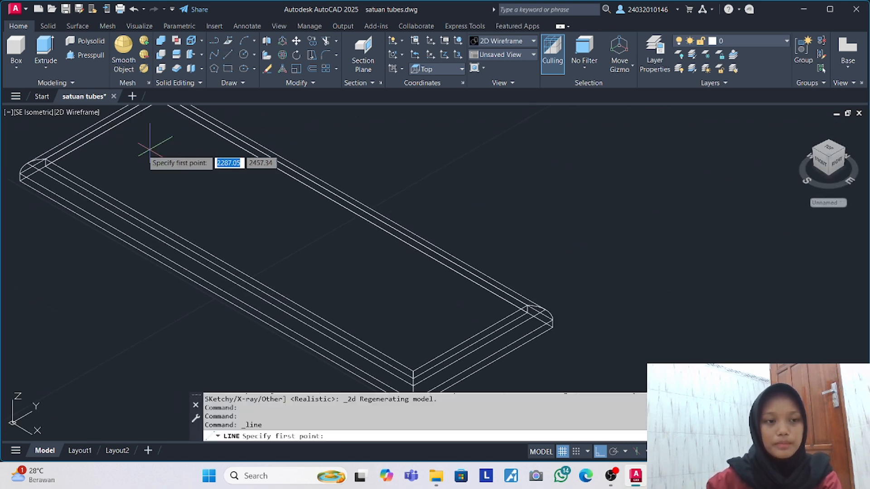
click(103, 131)
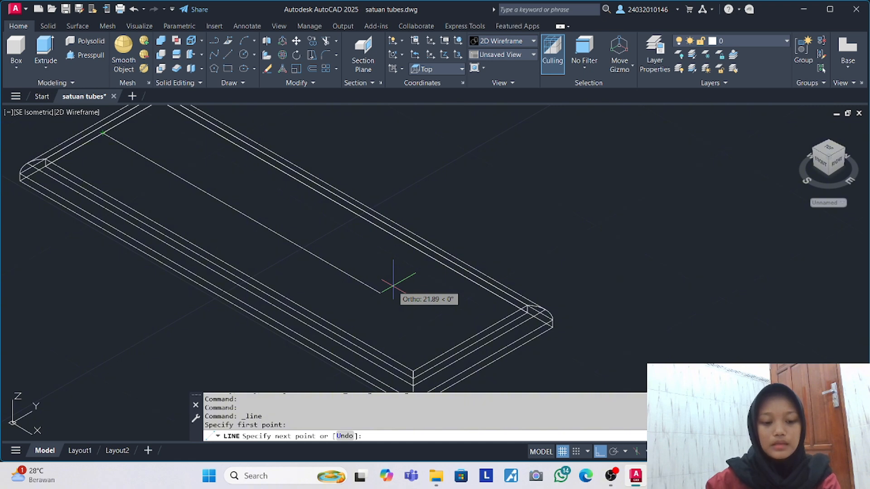
text(29)
key(Return)
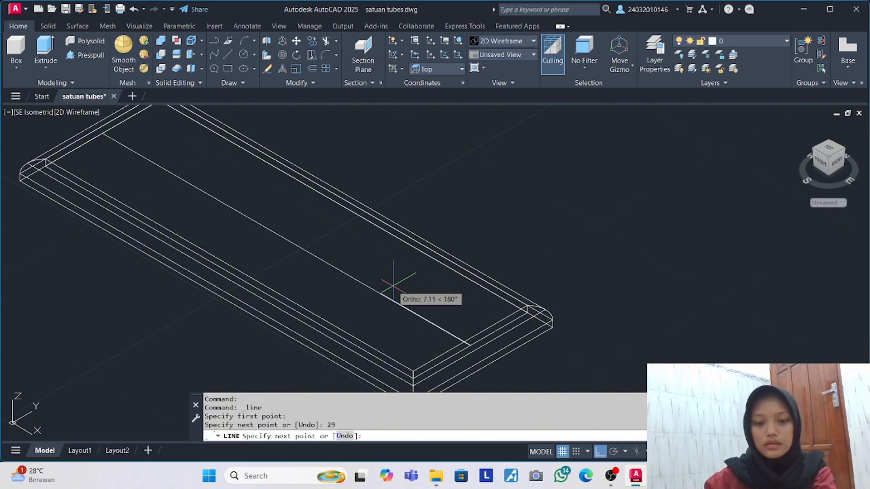
key(Return)
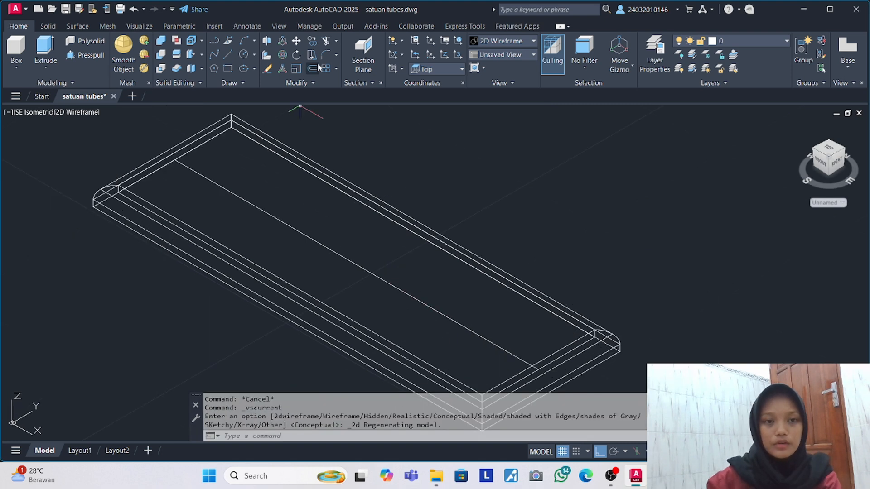
Offset the centre line by 2.25 to both sides inside the recess.
click(316, 70)
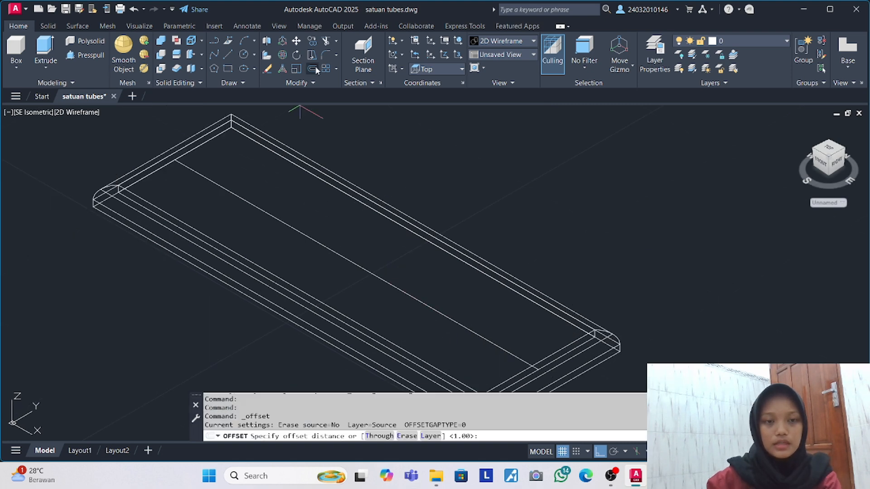
key(Return)
click(312, 240)
click(317, 217)
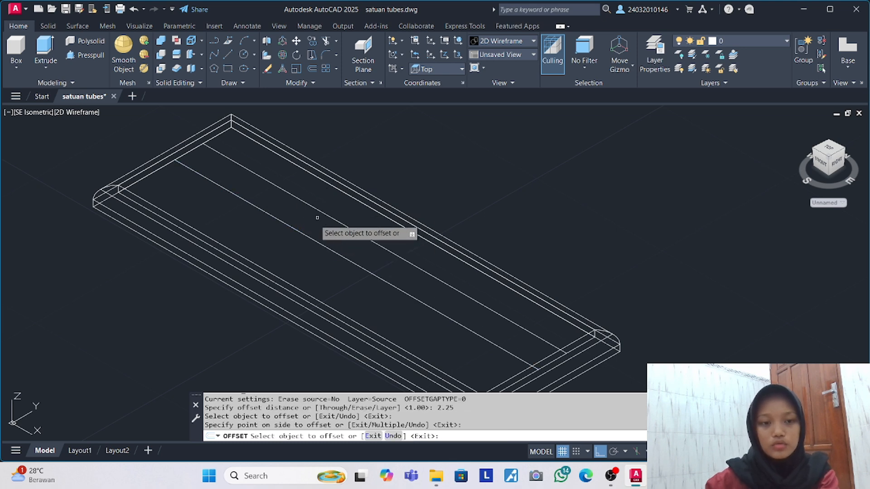
click(295, 231)
click(295, 238)
key(Return)
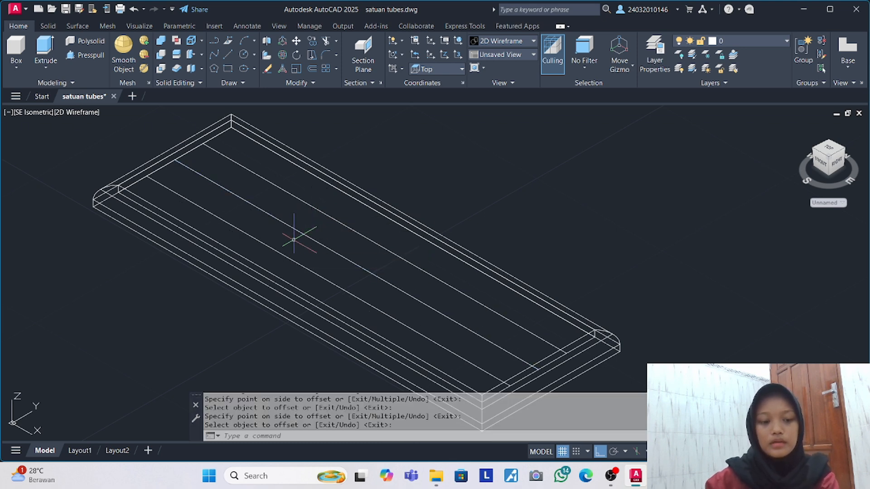
Extrude the three parallel lines to a height of 0.5 to form thin ribs.
click(294, 262)
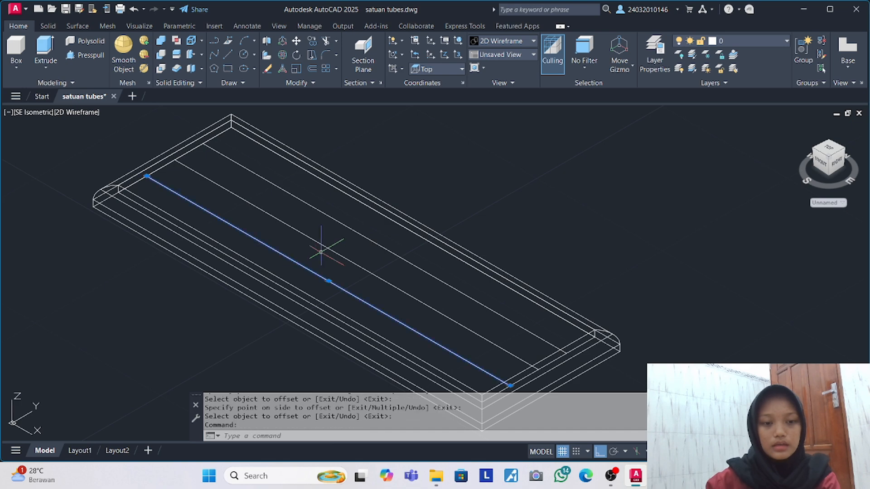
click(321, 244)
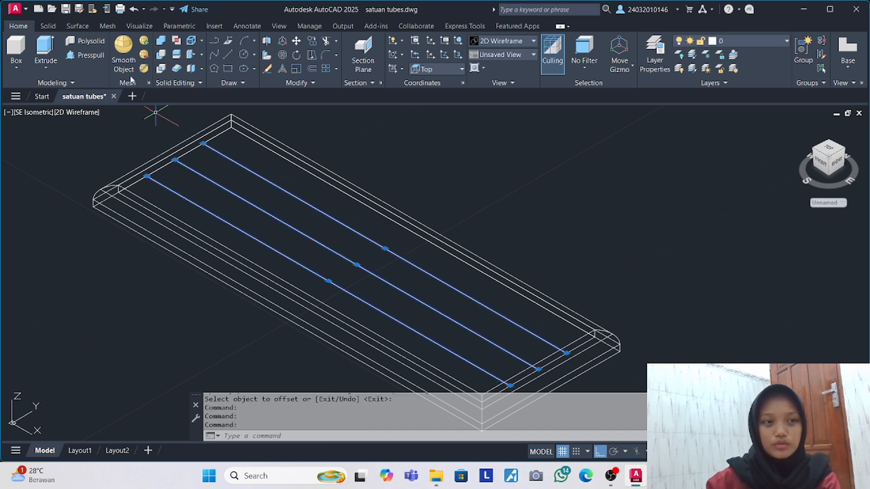
click(45, 51)
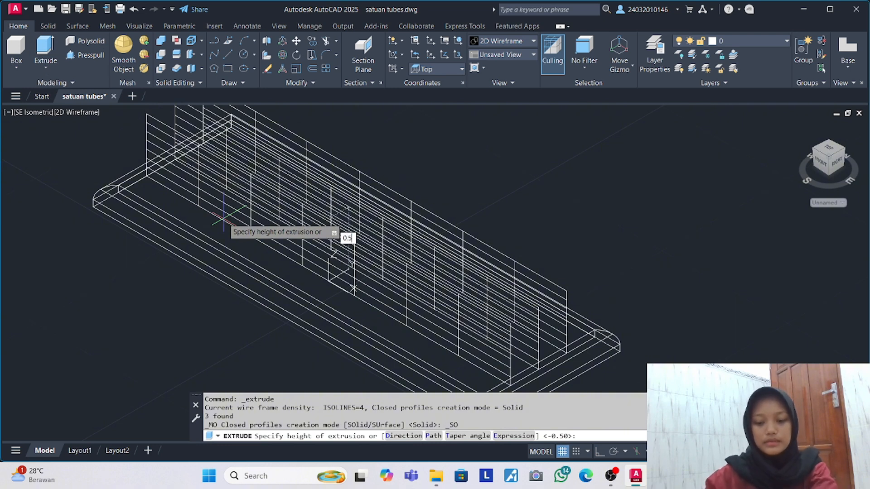
text(0.5)
key(Return)
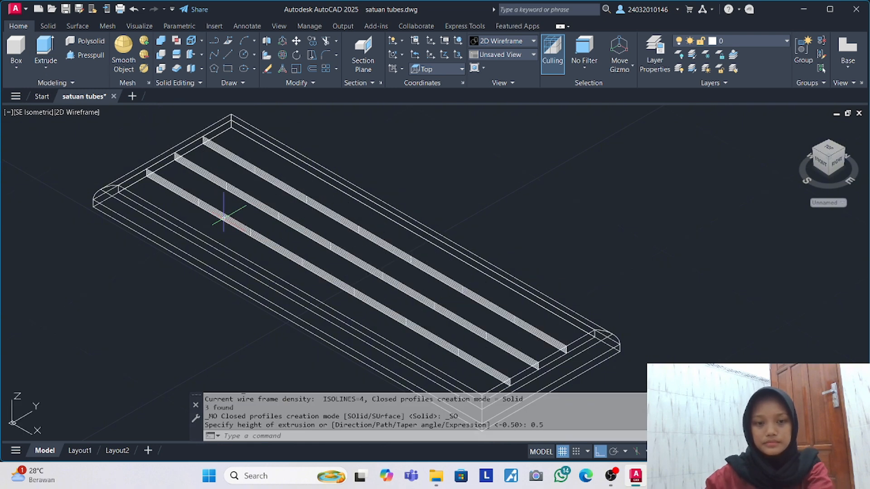
Preview the ribbed plate in the Realistic visual style and set the display to Conceptual.
click(83, 112)
click(116, 175)
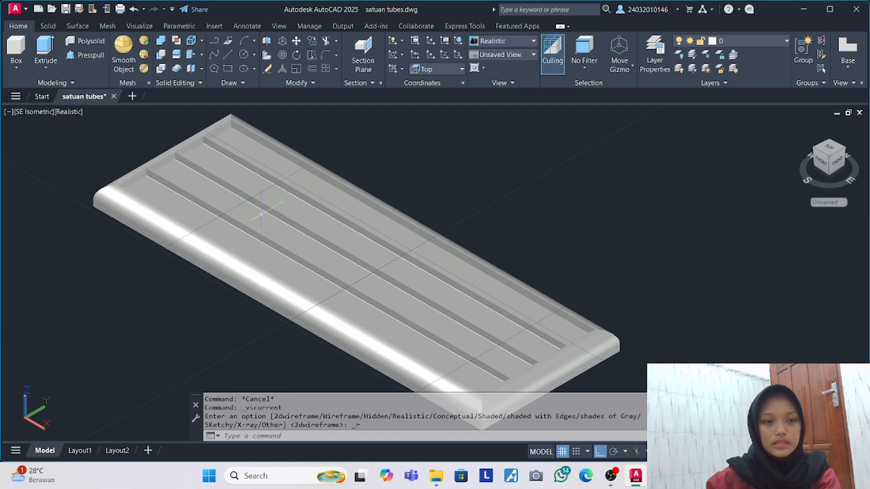
middle_drag(261, 213, 212, 162)
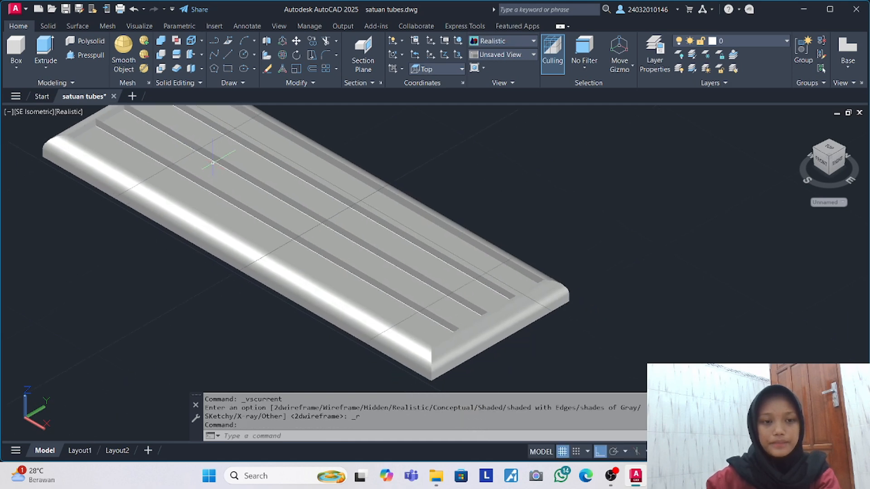
click(68, 112)
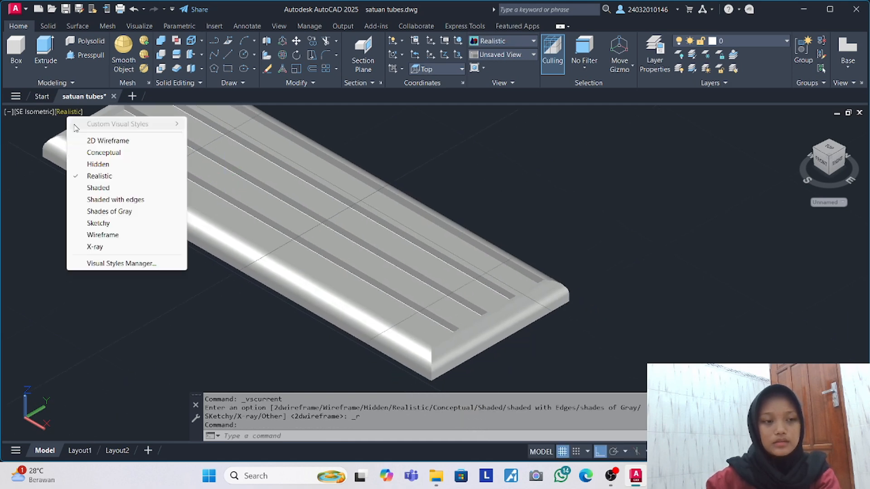
click(95, 152)
middle_drag(262, 176, 255, 218)
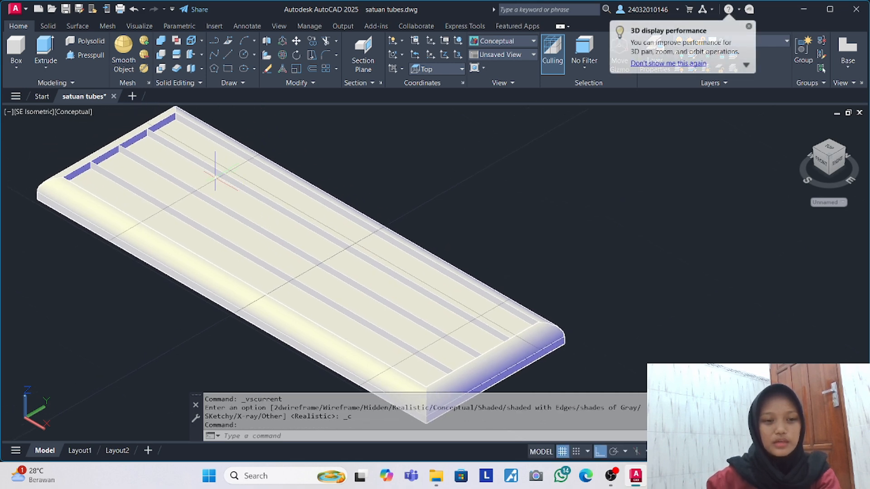
Examine the mop head and its handle joint in the reference photo and return to AutoCAD.
scroll(350, 181, down, 3)
middle_drag(350, 181, 14, 199)
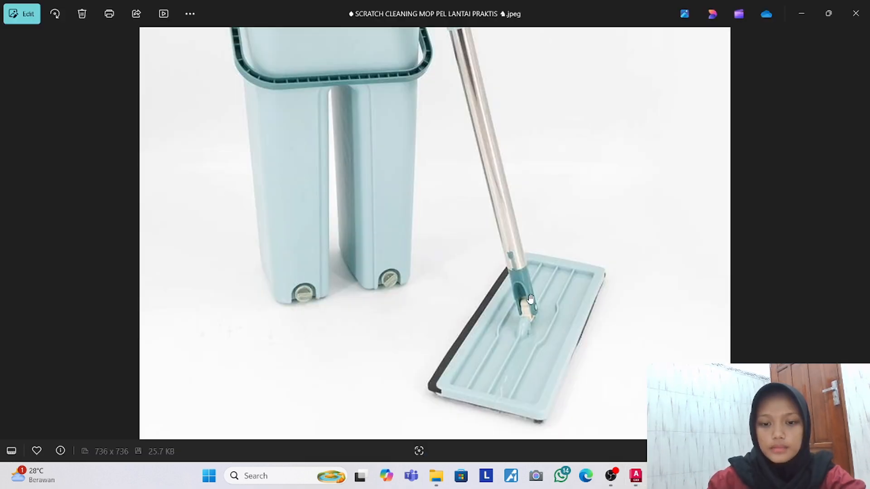
mouse_move(660, 476)
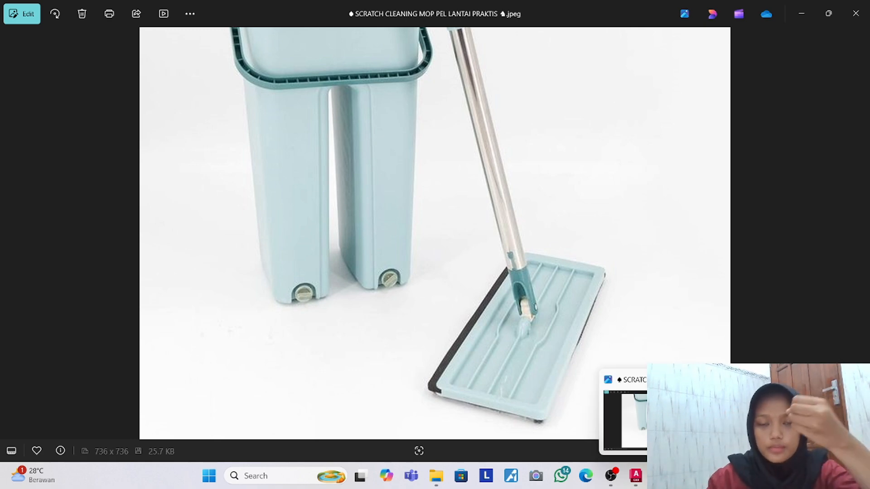
click(661, 476)
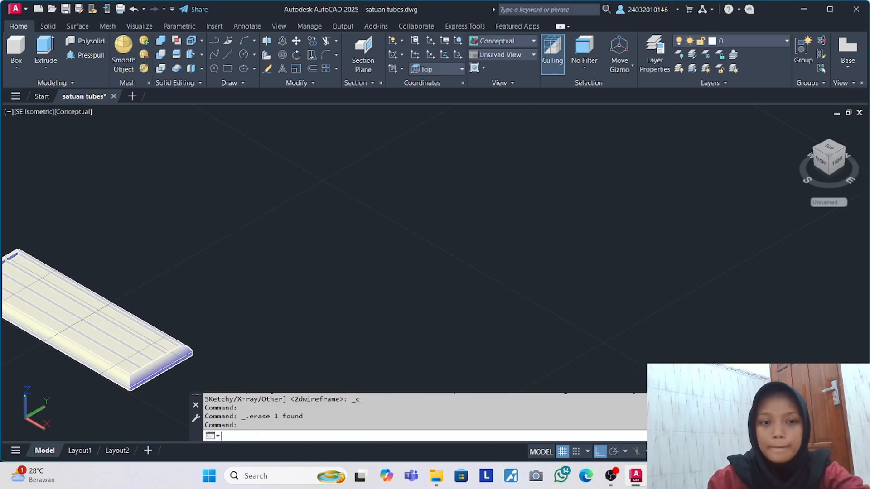
Draw a circle with a radius of 5 in the empty area beside the plate.
click(240, 54)
click(276, 200)
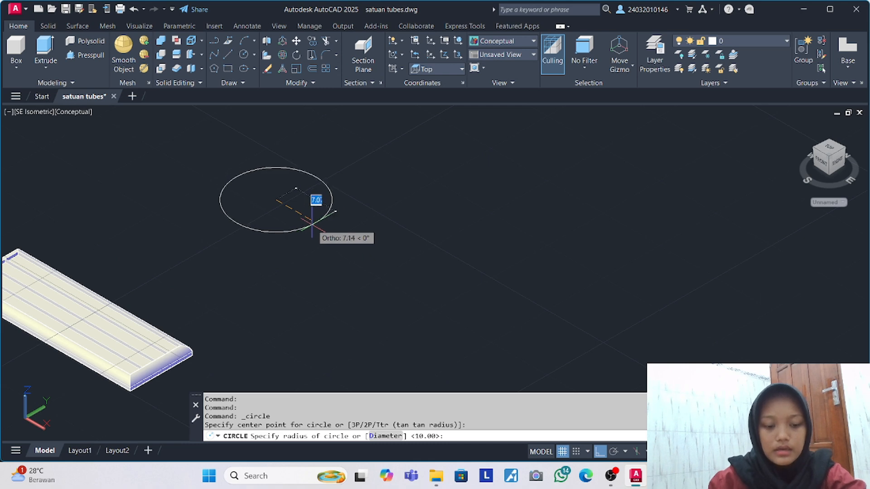
text(5)
key(Return)
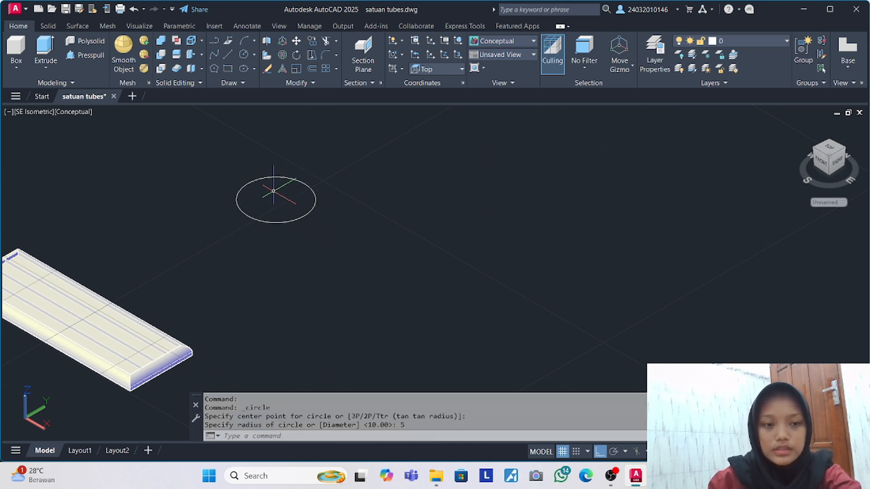
Draw a line along the X direction through the circle's centre from edge to edge.
scroll(274, 192, up, 3)
middle_drag(272, 191, 247, 235)
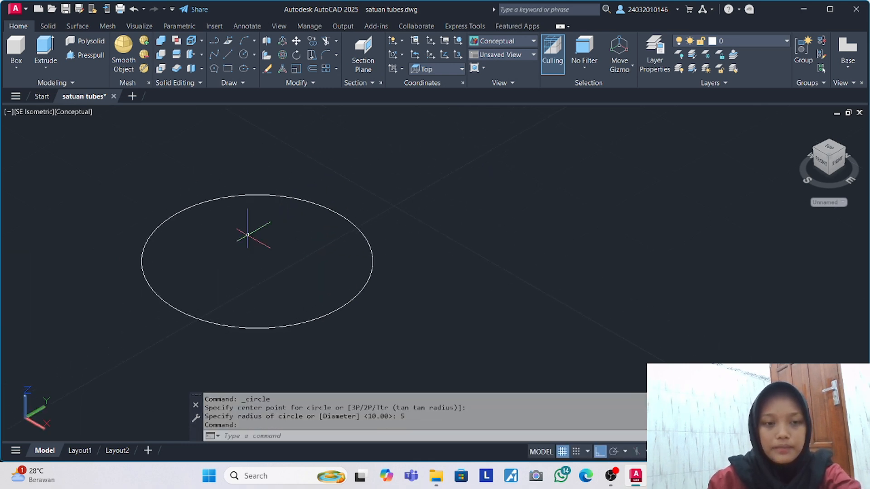
click(228, 56)
click(175, 214)
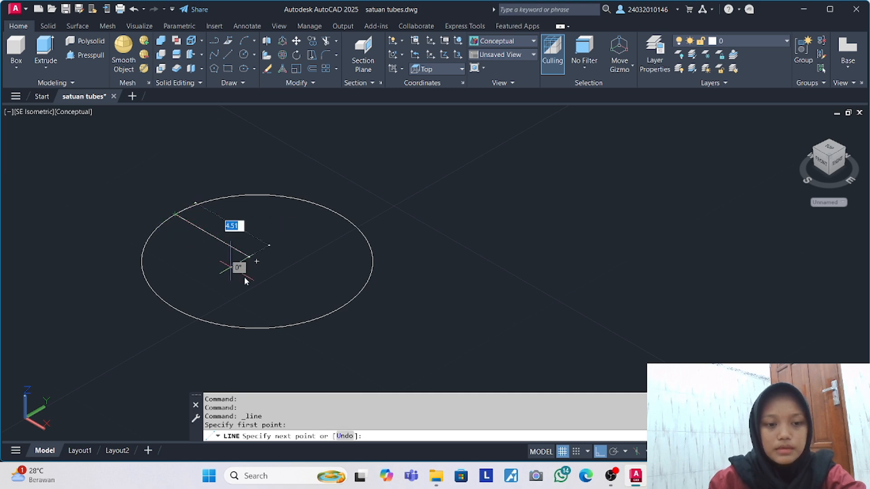
click(338, 308)
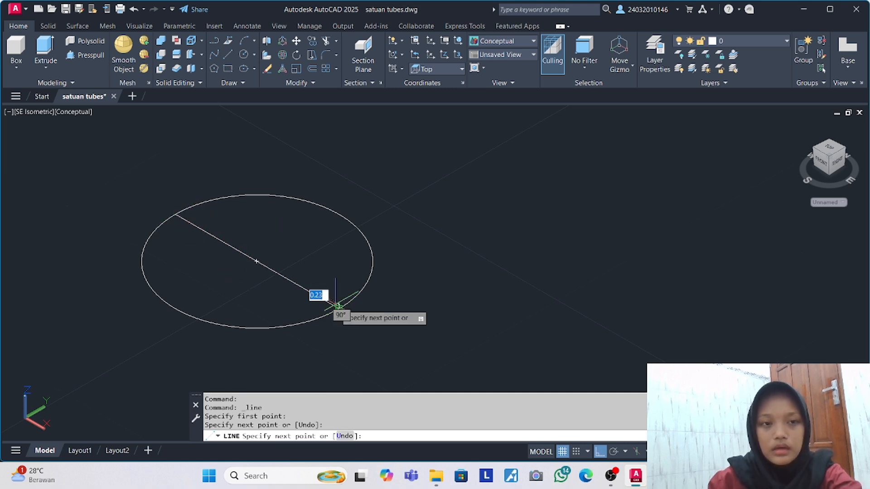
key(Return)
Offset the circle's diameter line by 2.5 towards the back half of the circle.
click(313, 68)
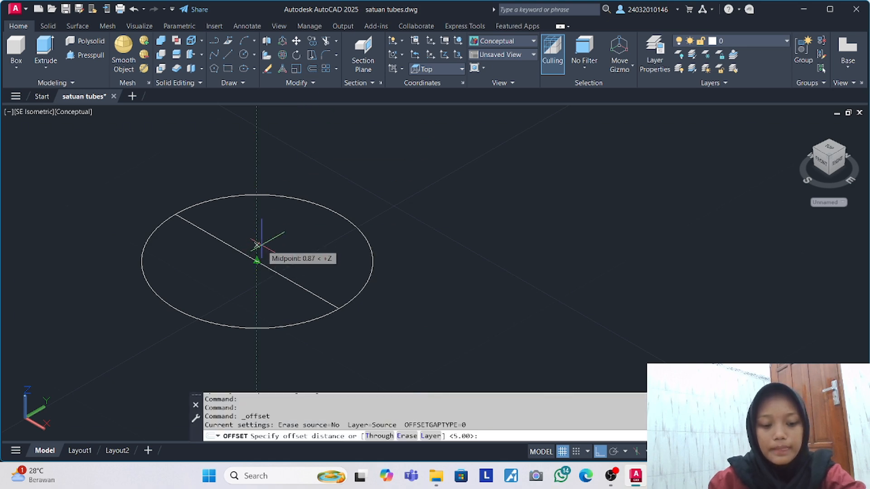
text(2)
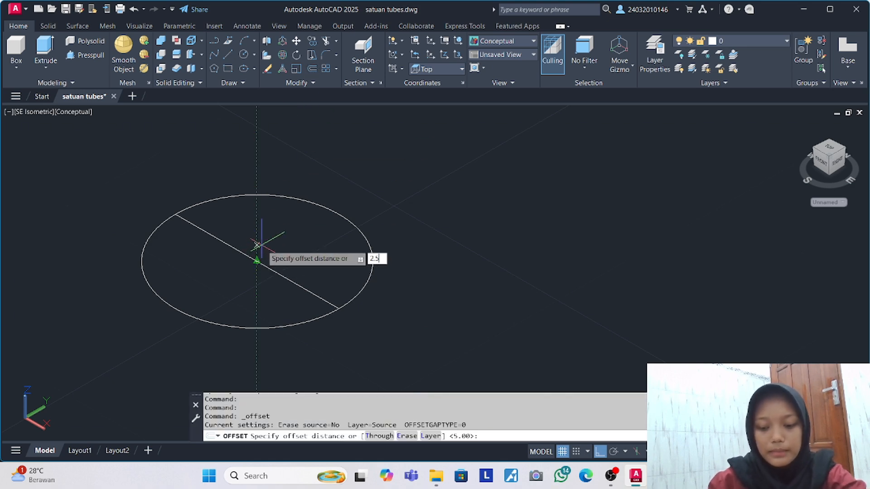
text(.5)
key(Return)
click(251, 257)
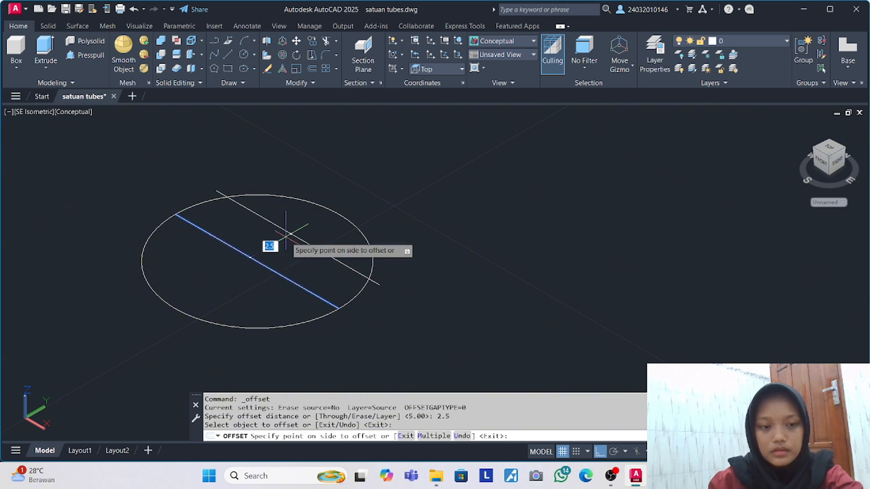
click(286, 234)
key(Return)
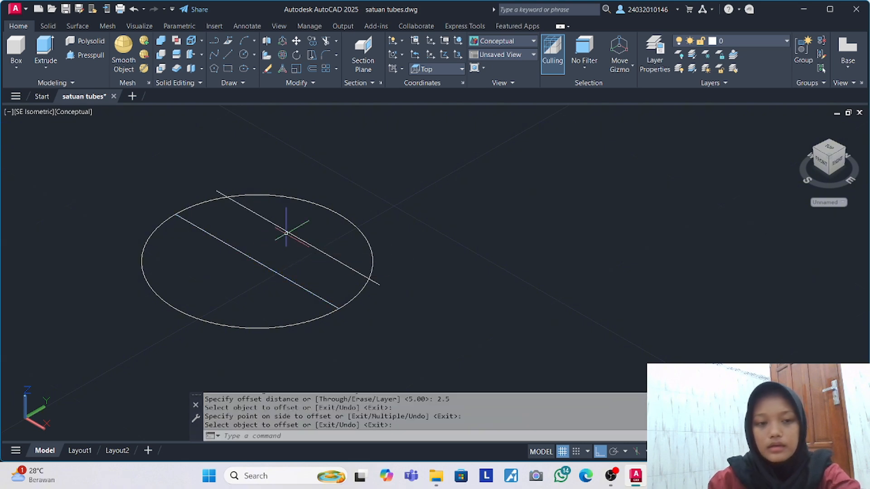
Trim away the diameter line, the larger arc and the overhanging line ends, leaving only the smaller circle segment.
click(324, 42)
click(232, 179)
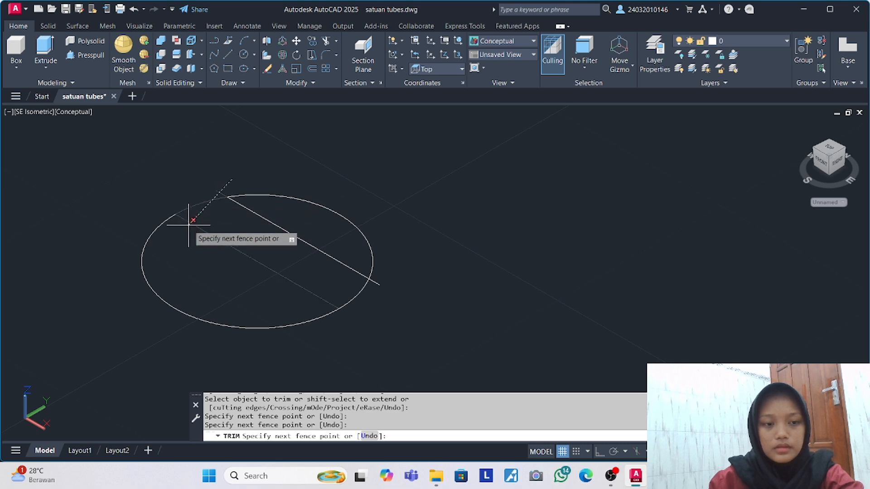
click(136, 243)
key(Return)
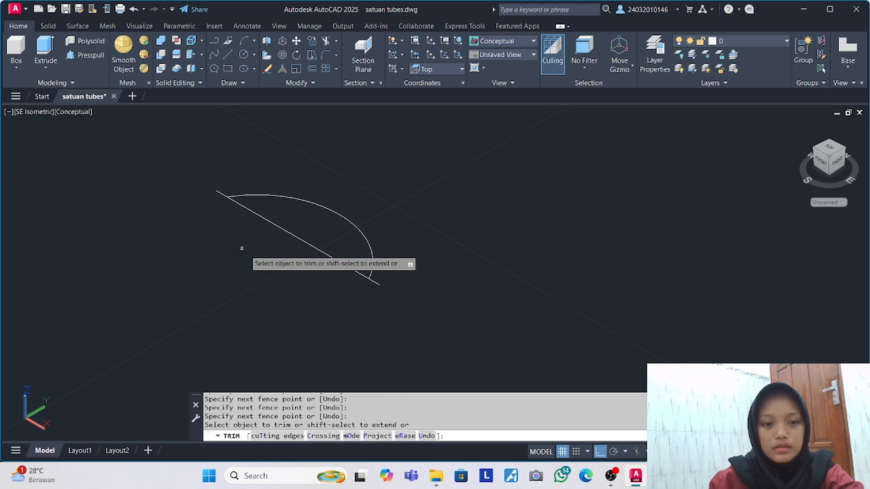
click(374, 280)
click(222, 193)
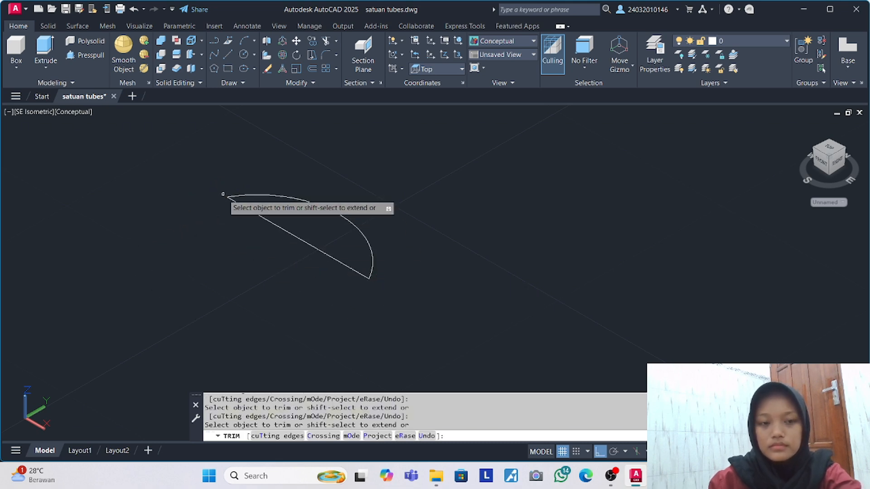
key(Escape)
Join the arc and its chord into one closed polyline.
click(204, 159)
click(427, 307)
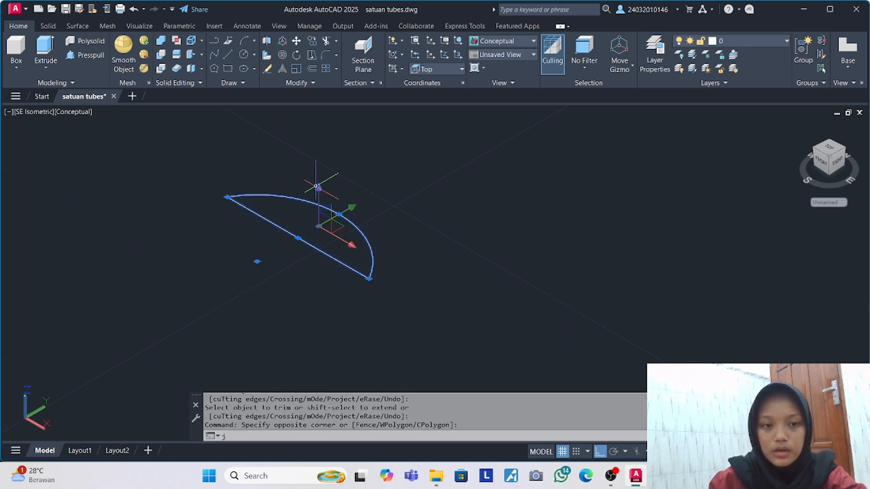
text(J)
key(Return)
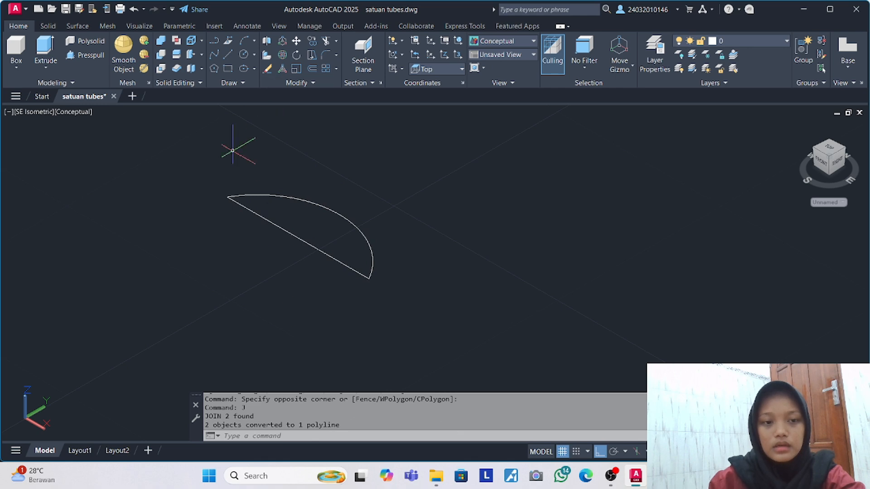
Rotate the closed circle segment 90 degrees about the X axis so that it stands upright on its chord.
click(197, 141)
click(483, 372)
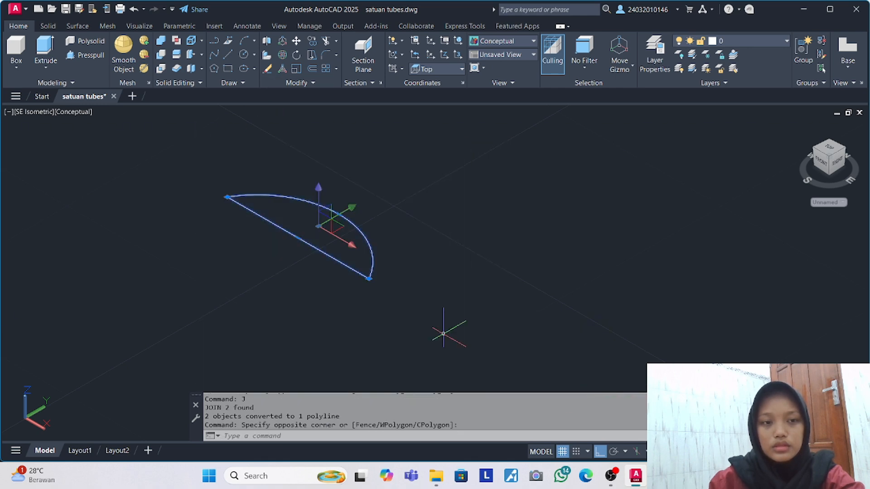
click(282, 55)
click(307, 204)
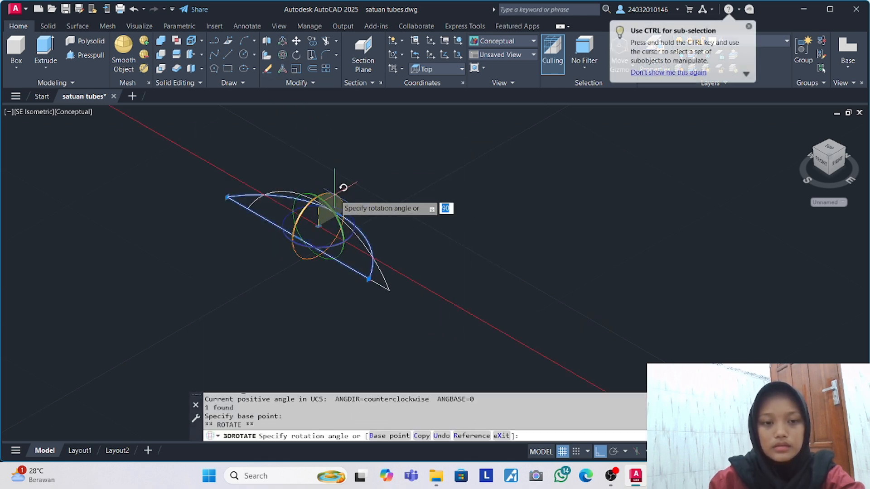
click(296, 212)
key(Return)
click(338, 220)
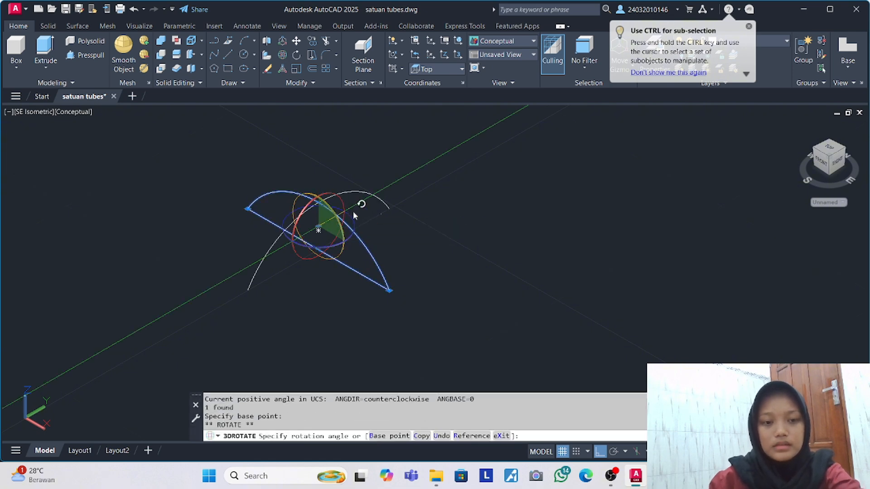
key(Escape)
key(Escape)
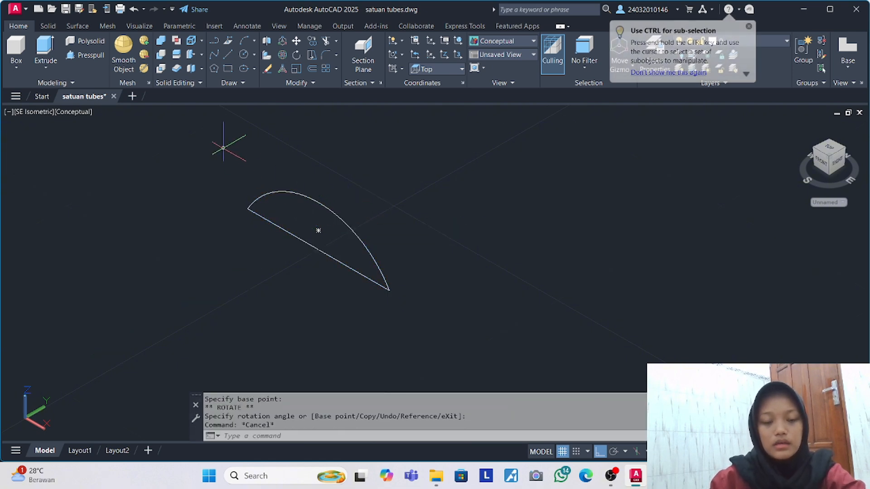
Extrude the upright circle segment by 2 towards the front.
click(222, 146)
click(454, 317)
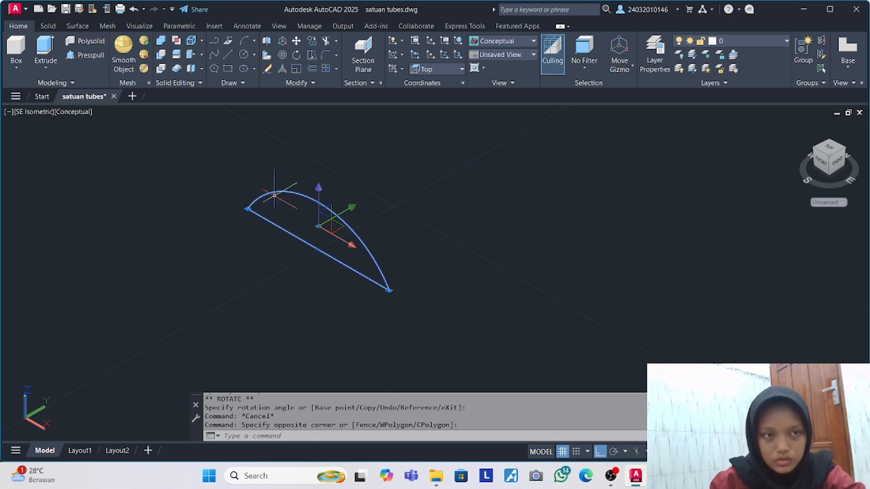
click(44, 54)
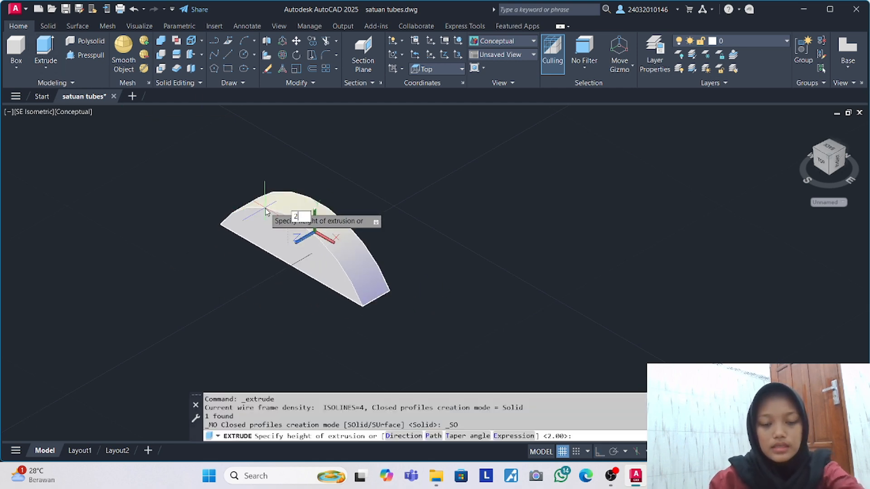
key(Return)
click(301, 230)
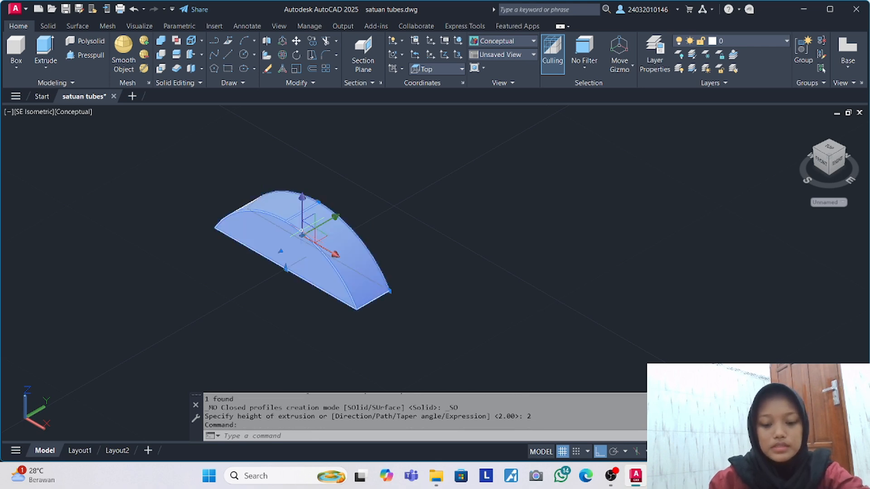
key(Escape)
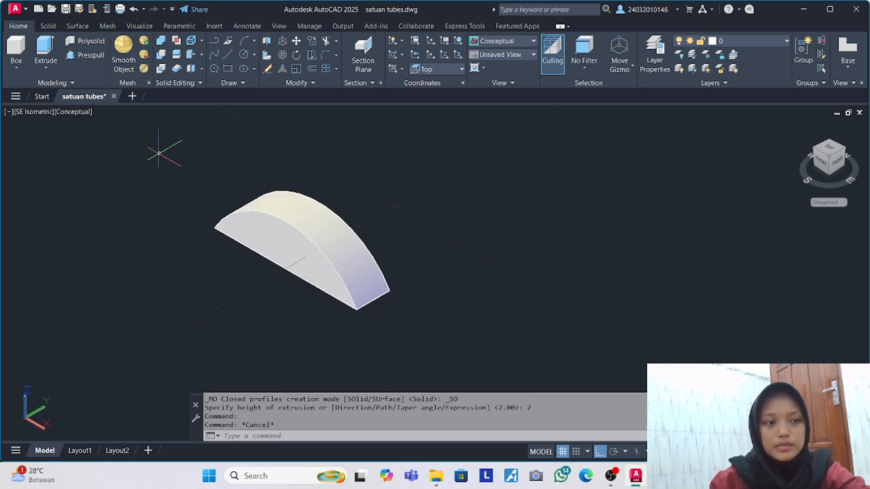
Switch to the 2D Wireframe style and draw a line between the midpoints of the half-round solid's two short bottom edges.
click(83, 113)
click(116, 139)
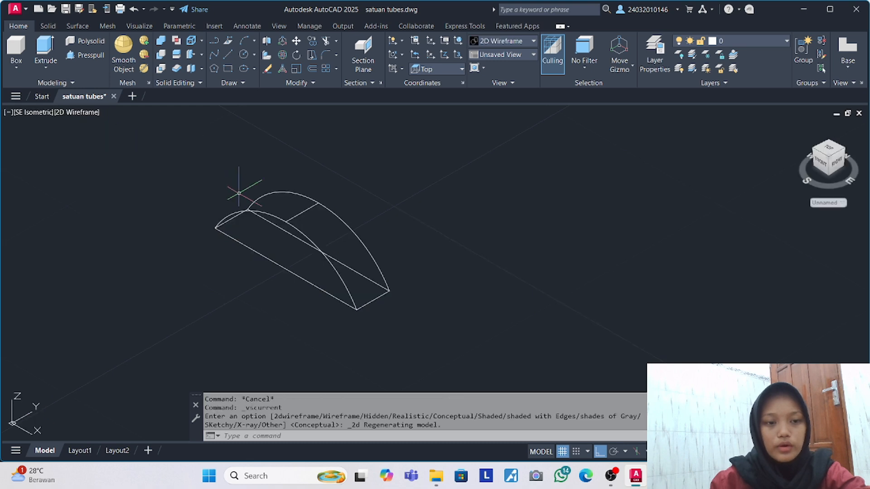
click(227, 54)
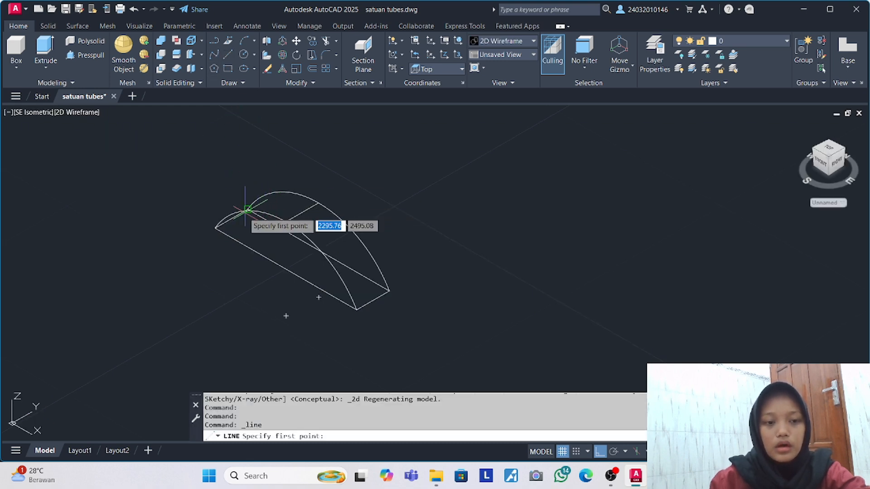
click(232, 219)
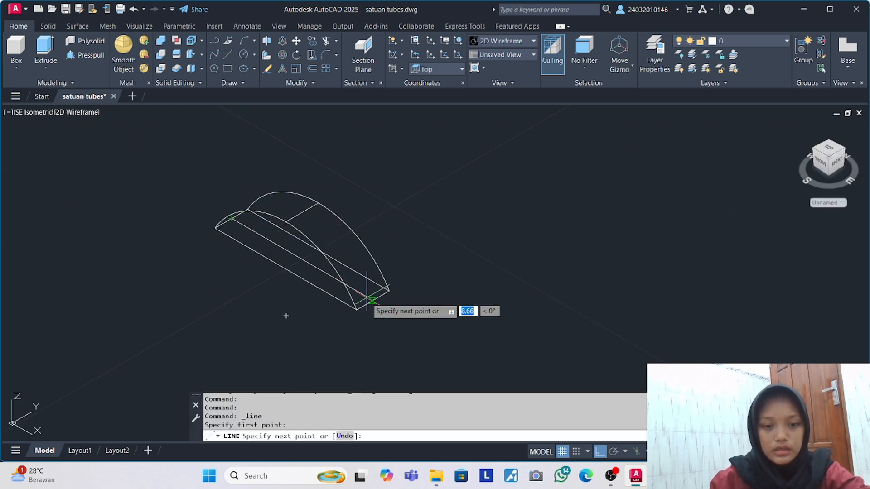
click(372, 301)
key(Return)
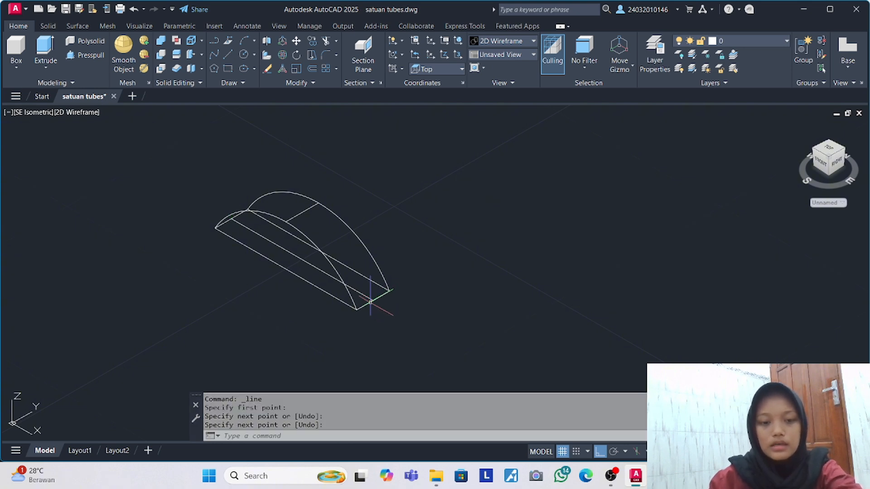
Move the half-round solid and its line by the line's midpoint onto the midpoint of the mop head's middle rib.
click(176, 133)
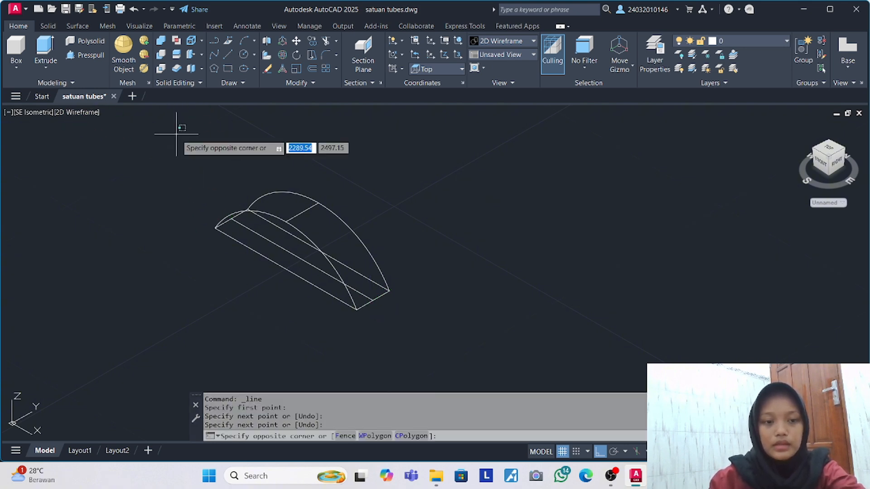
click(465, 361)
text(m)
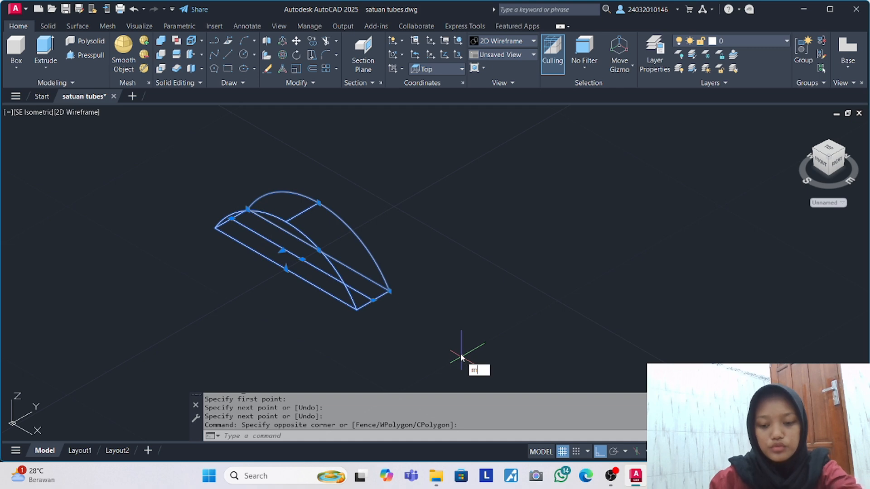
key(Return)
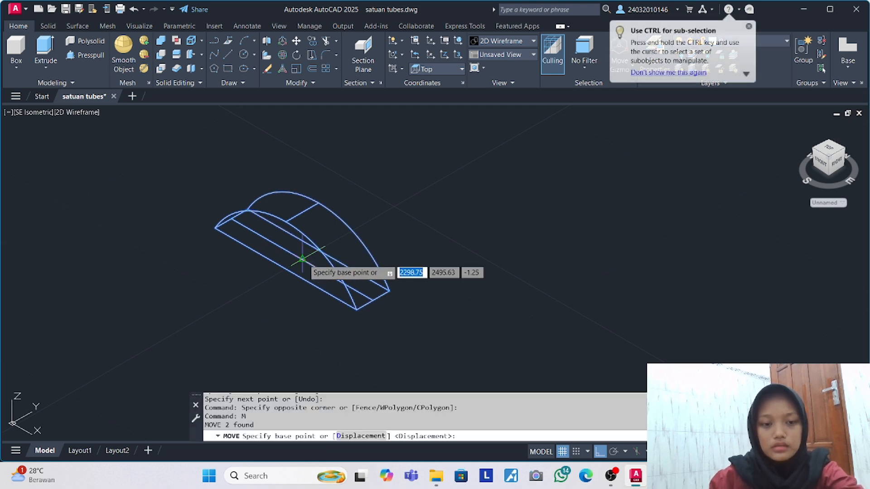
click(314, 266)
scroll(195, 291, down, 5)
middle_drag(142, 301, 297, 307)
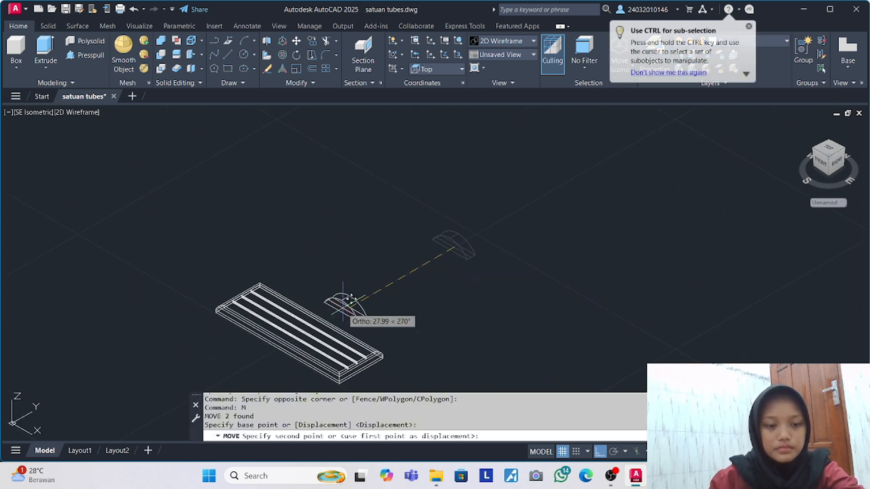
scroll(296, 312, up, 5)
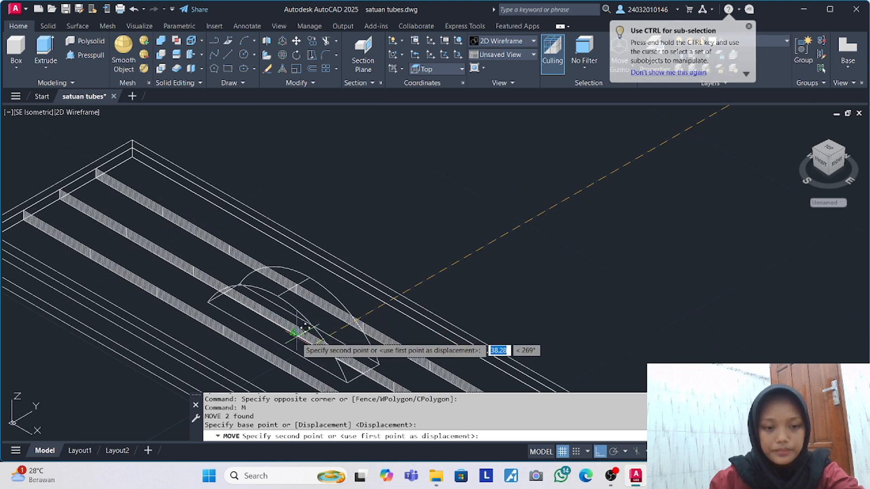
click(301, 324)
scroll(306, 323, down, 3)
middle_drag(306, 323, 259, 254)
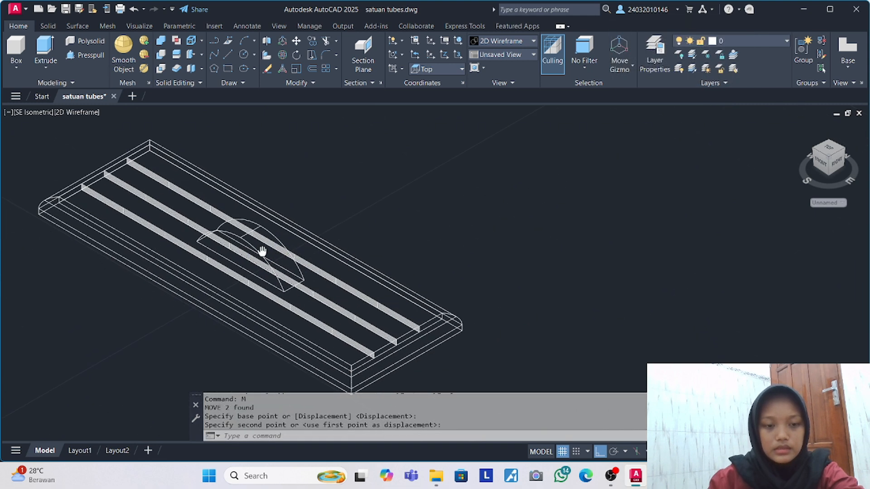
Set the Conceptual visual style and switch to the Top view, with free space below the mop head.
click(76, 112)
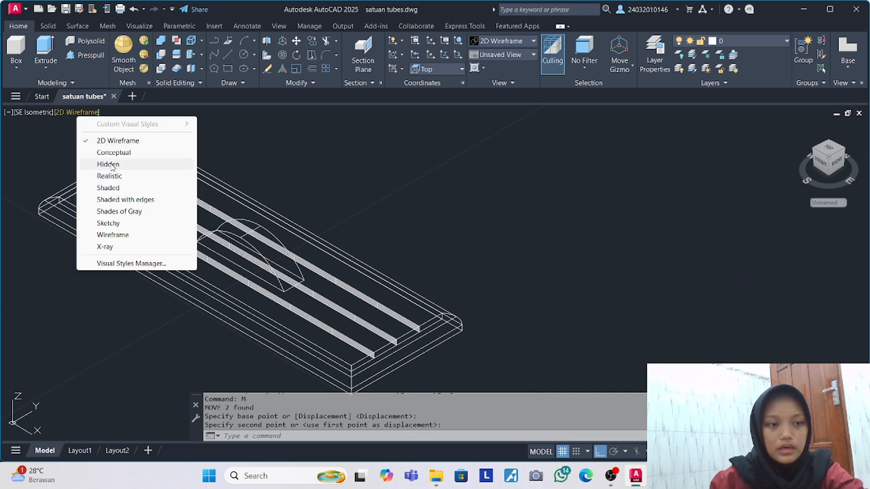
click(107, 151)
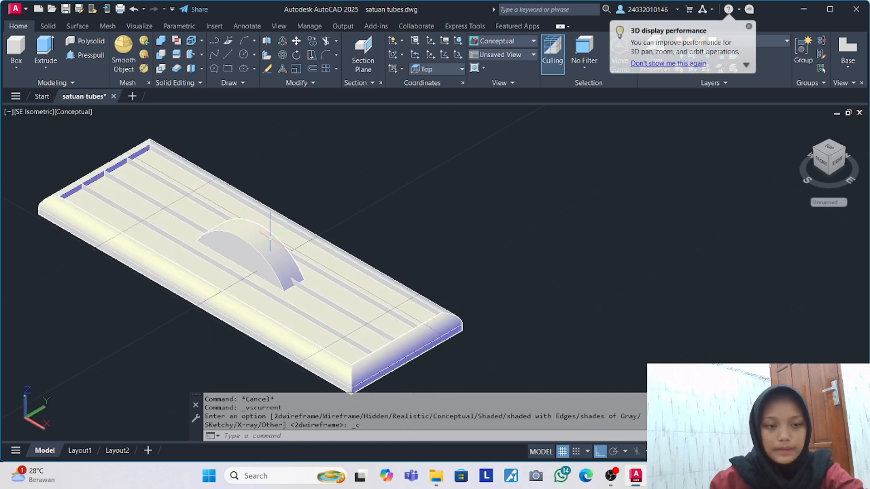
scroll(291, 214, down, 2)
middle_drag(389, 191, 265, 242)
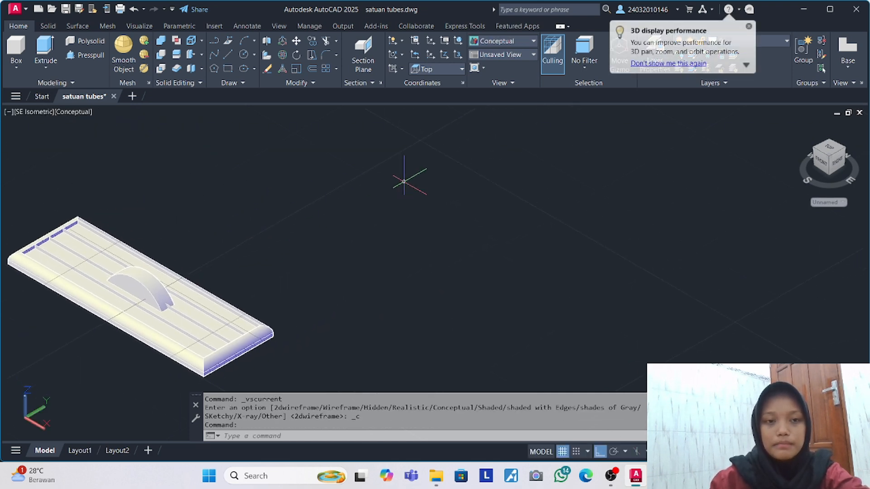
scroll(403, 182, down, 2)
click(47, 112)
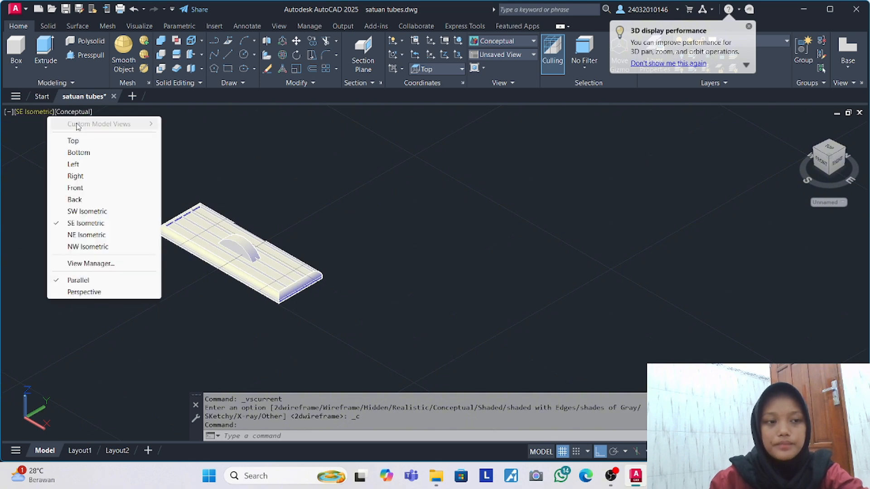
click(73, 141)
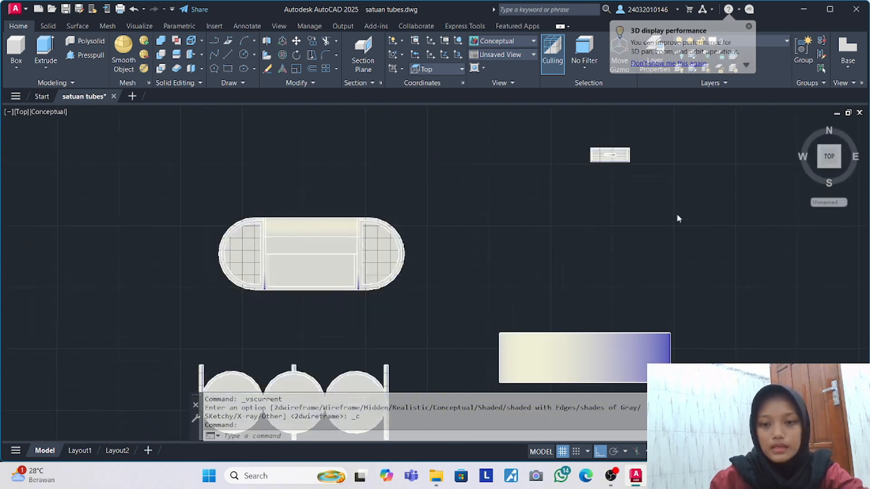
middle_drag(678, 213, 457, 283)
scroll(437, 253, up, 3)
middle_drag(437, 253, 480, 215)
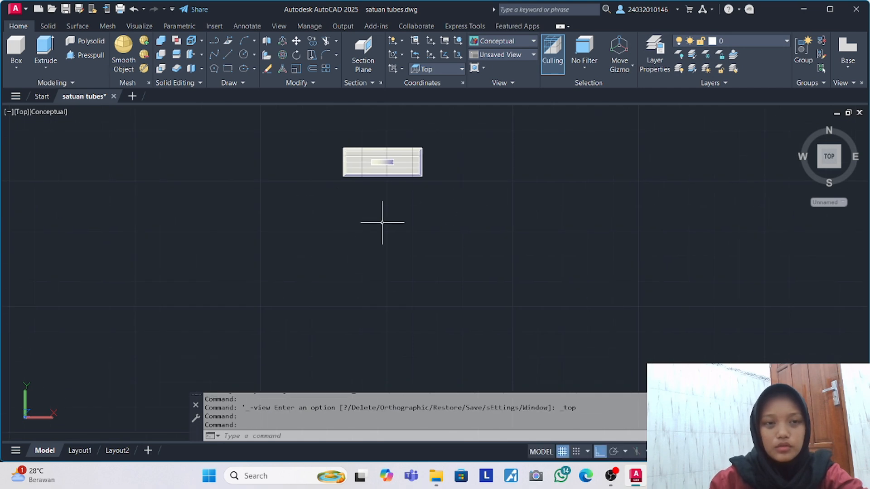
Draw a horizontal line 112 long below the mop head as the handle's path.
click(228, 56)
click(308, 248)
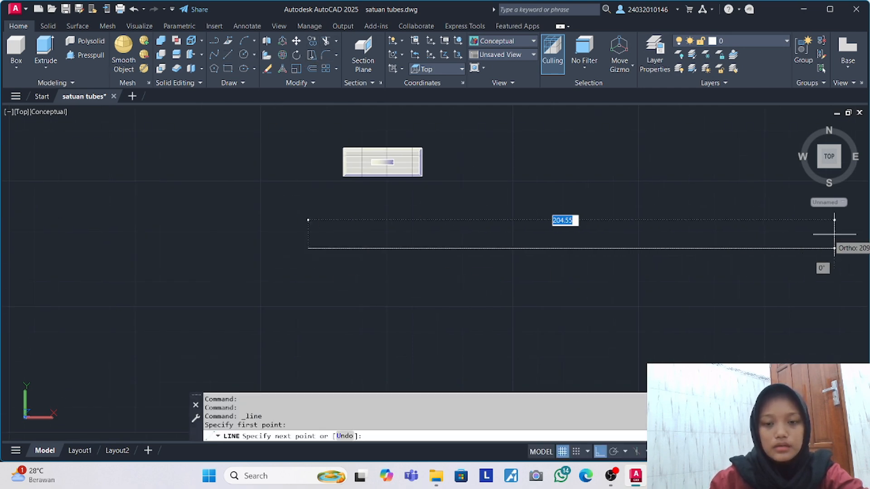
text(11)
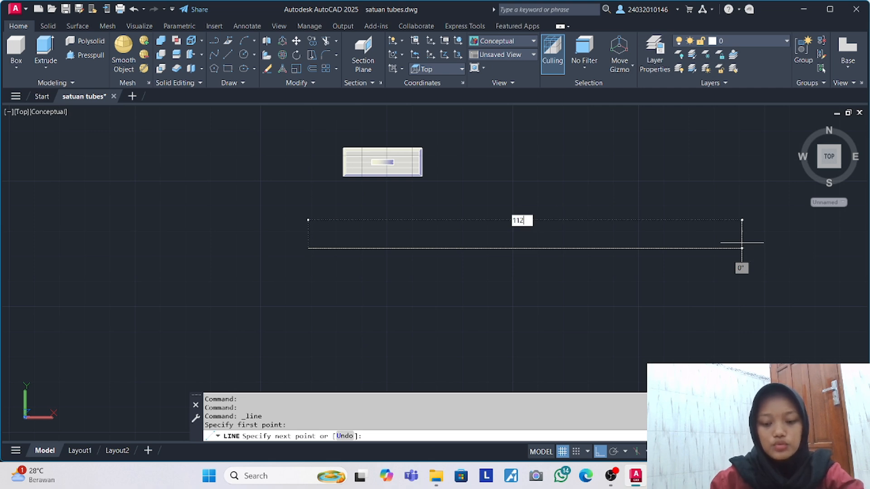
text(2)
key(Return)
key(Return)
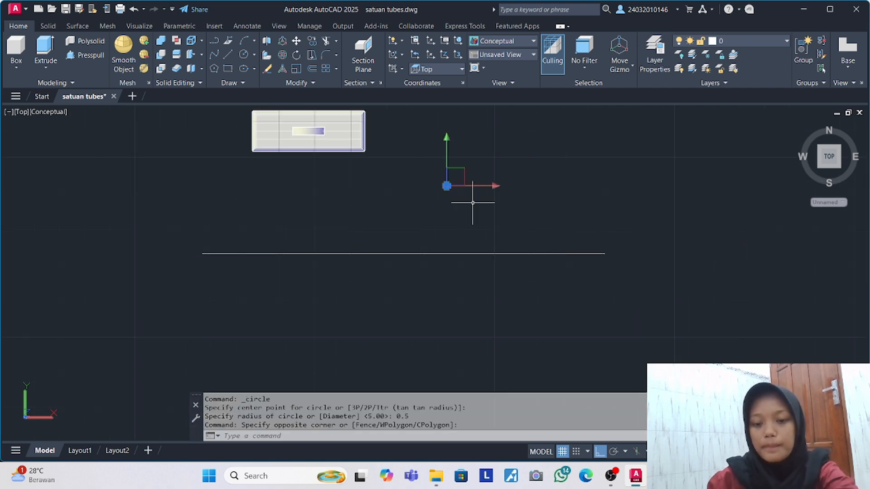
Erase the 0.5-radius circle and draw one with radius 0.7 between the mop head and the handle's path line.
key(Delete)
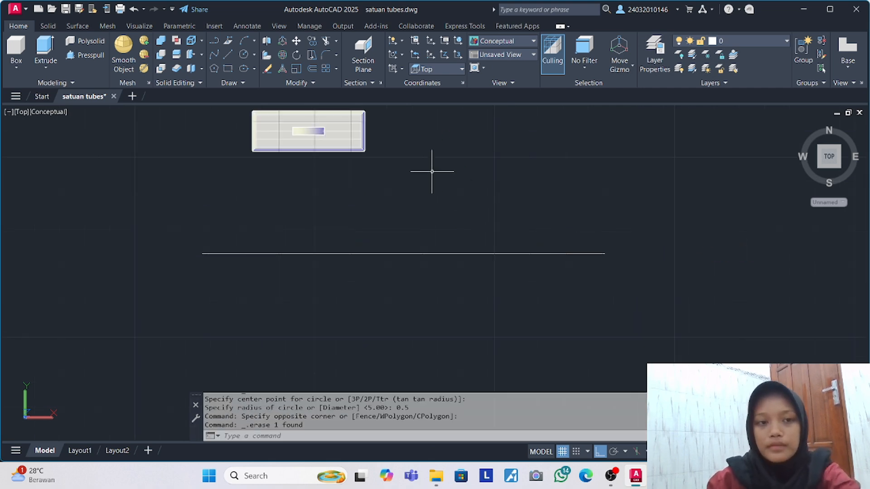
click(328, 52)
click(244, 54)
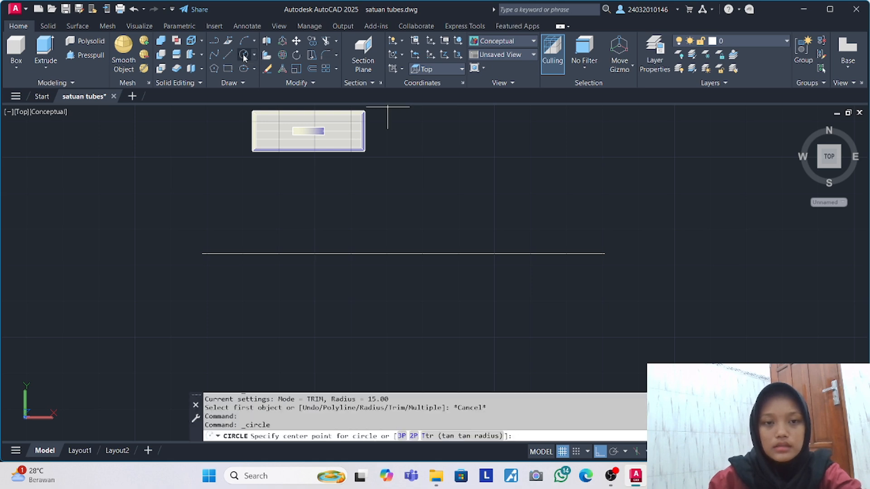
click(430, 184)
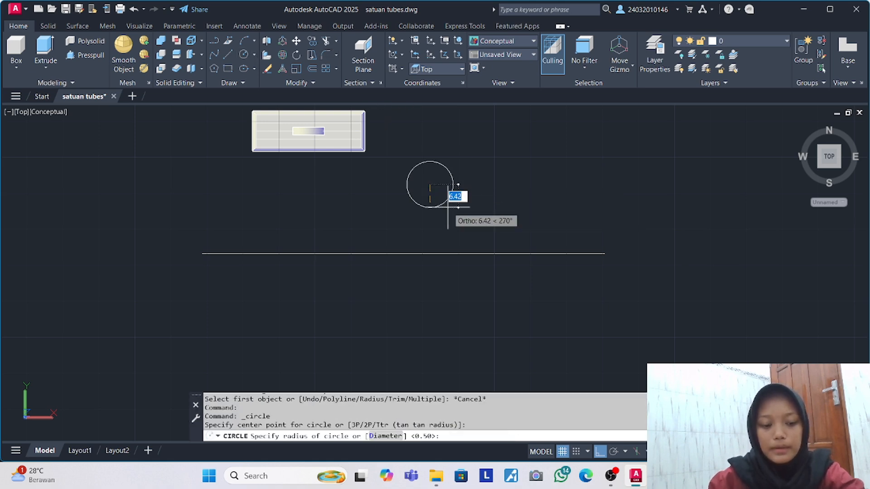
text(0.7)
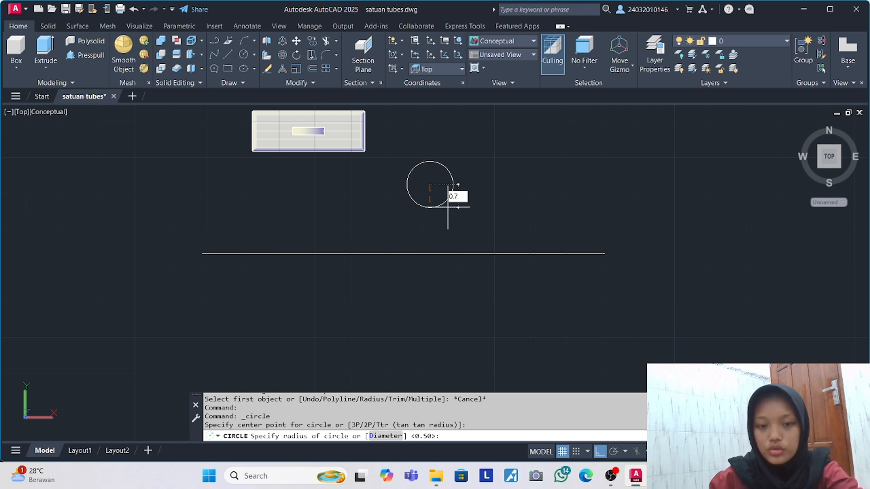
key(Return)
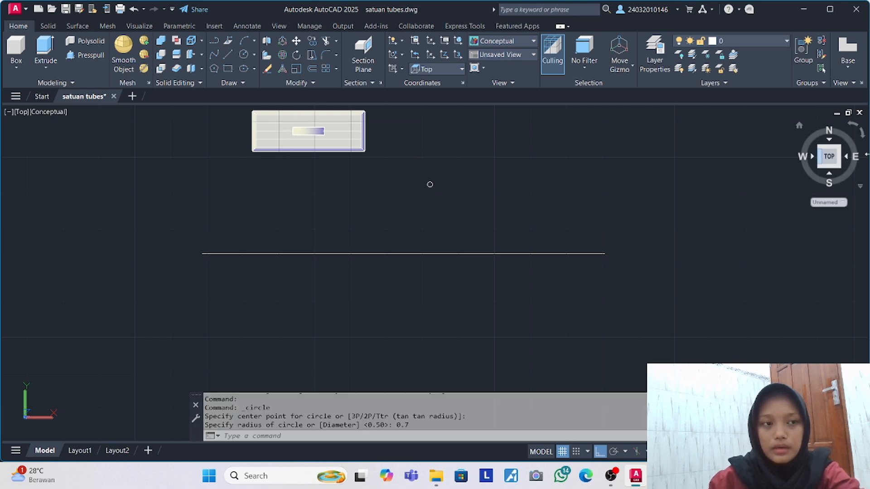
Sweep the 0.7-radius circle along the horizontal line to form the solid handle rod.
click(47, 65)
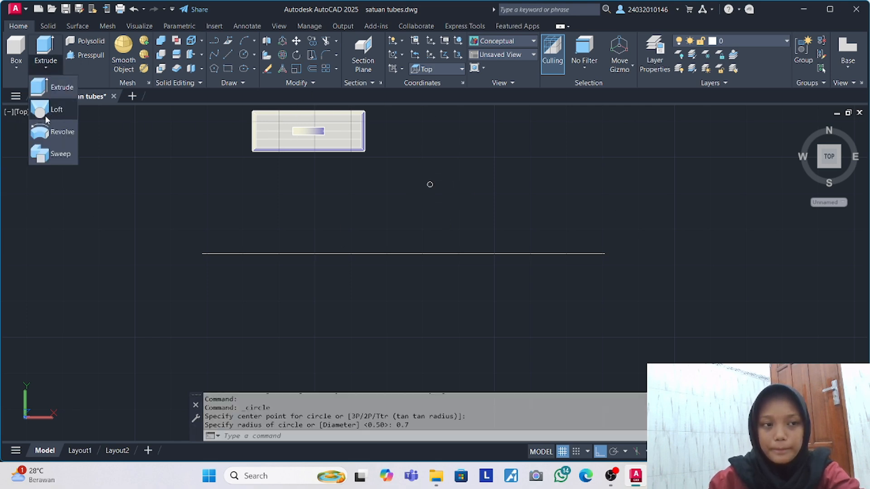
click(58, 156)
click(430, 184)
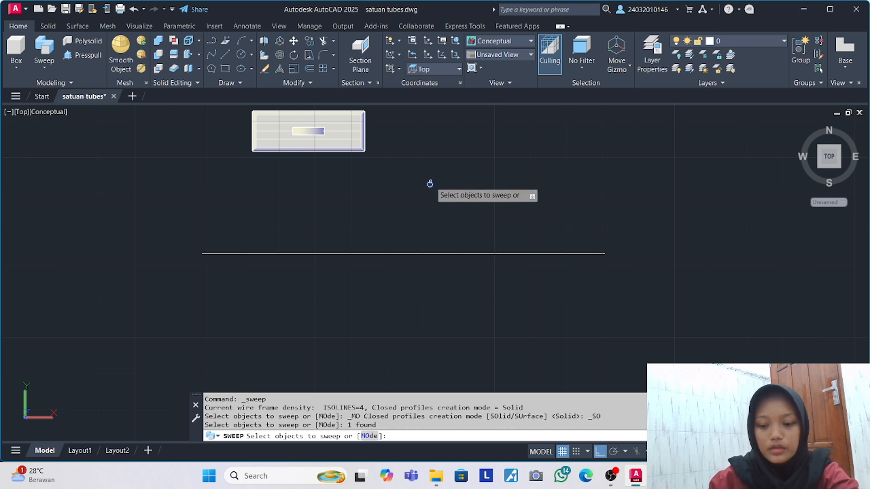
key(Return)
click(438, 254)
key(Return)
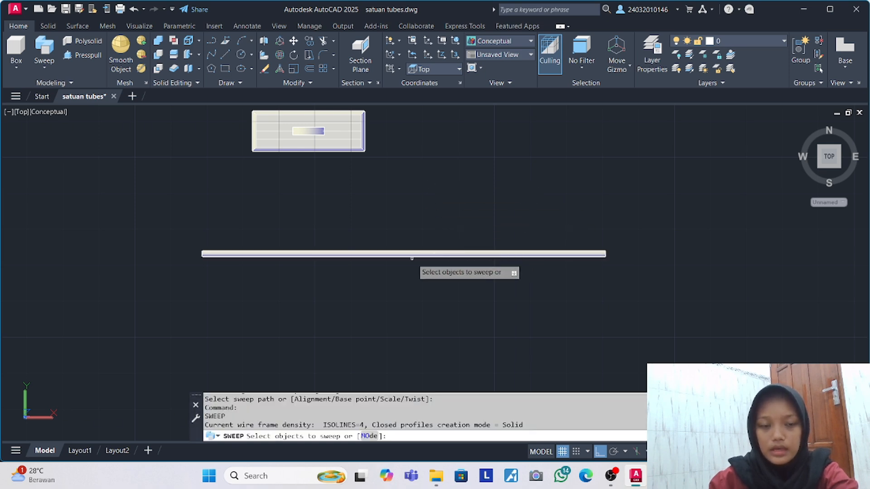
Draw a horizontal line 4 long between the mop head and the handle rod.
key(Return)
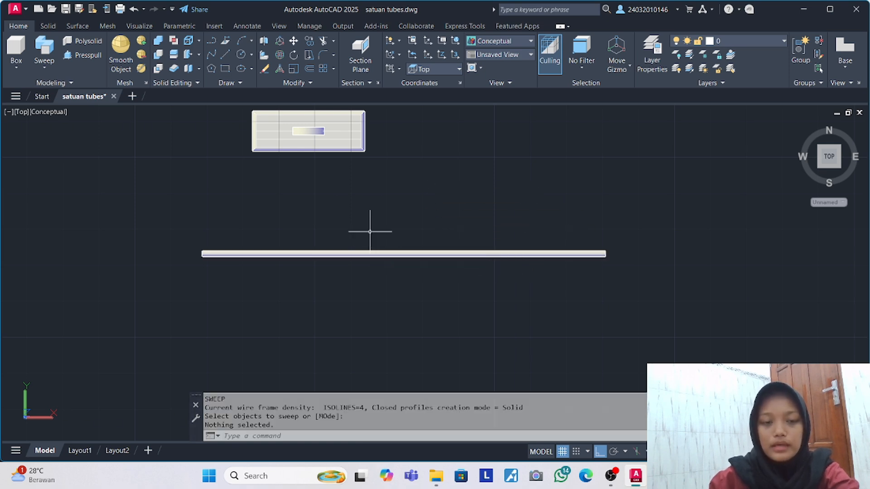
click(225, 55)
click(339, 207)
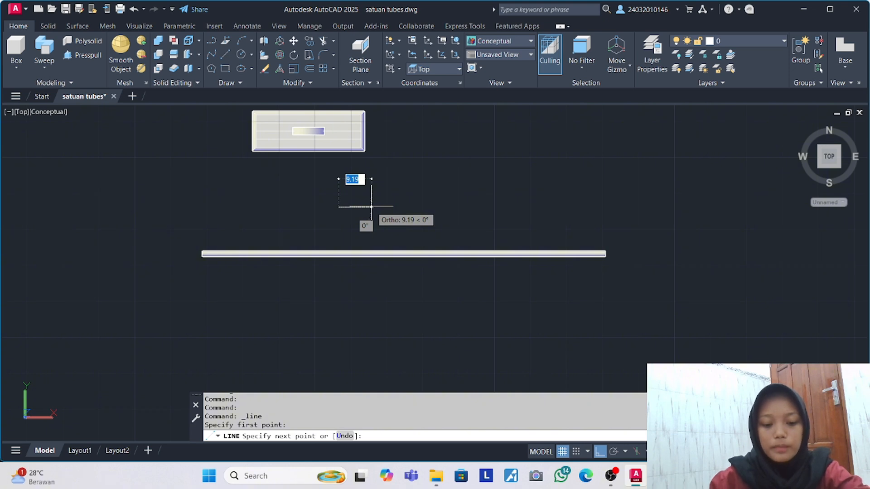
text(4)
key(Return)
key(Return)
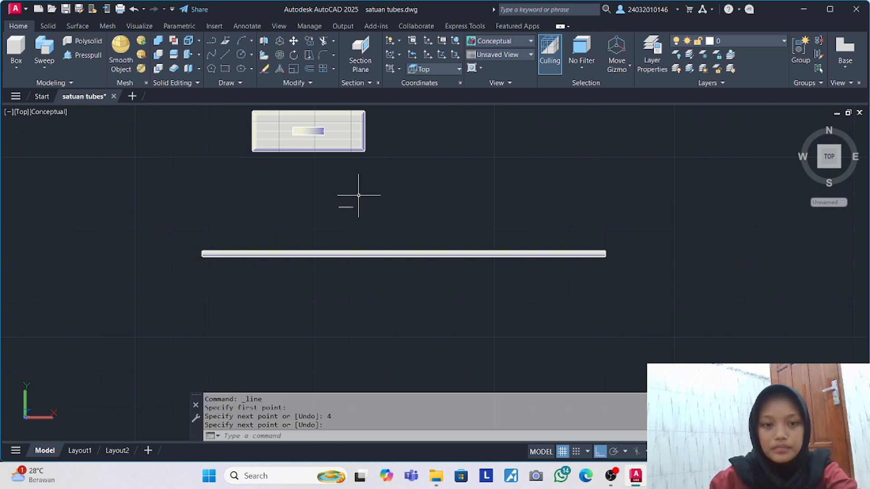
Draw a circle with radius 1 in the free space beside the short line, below the mop head.
scroll(363, 169, up, 3)
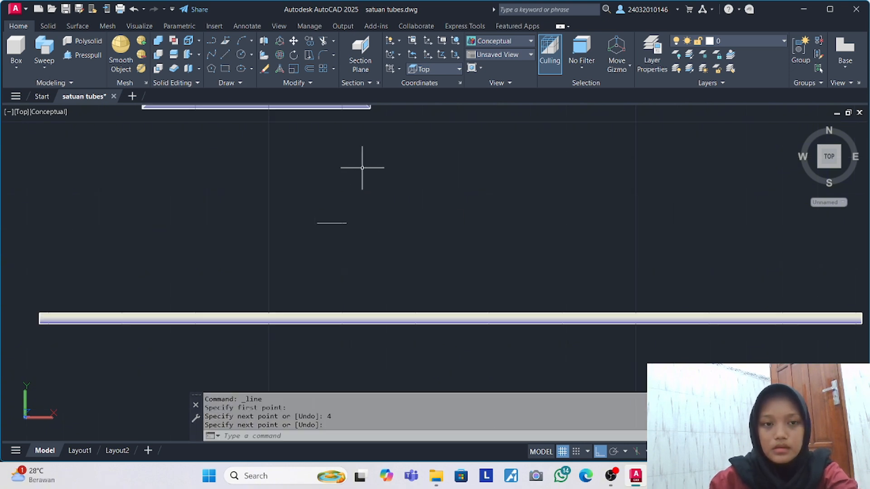
click(241, 55)
click(383, 206)
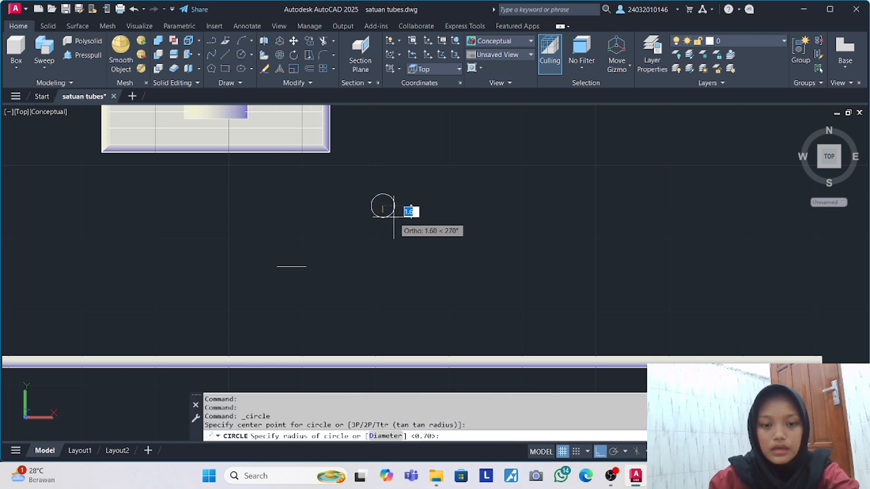
text(1)
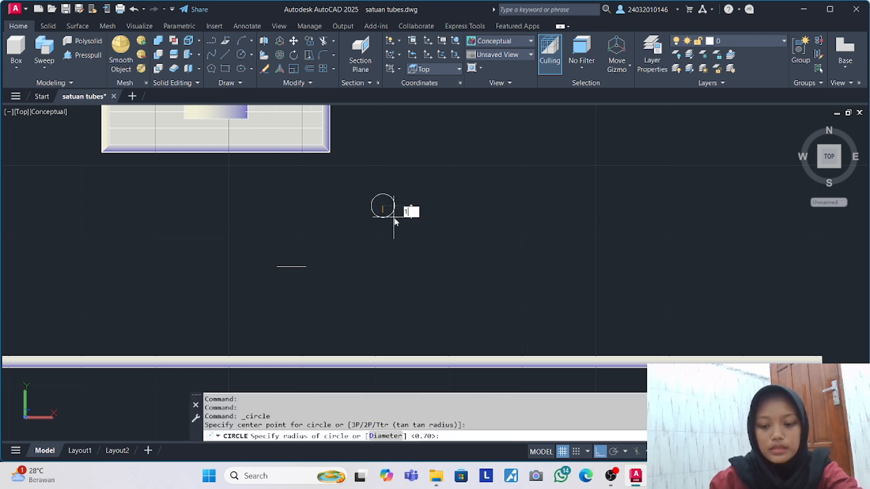
key(Return)
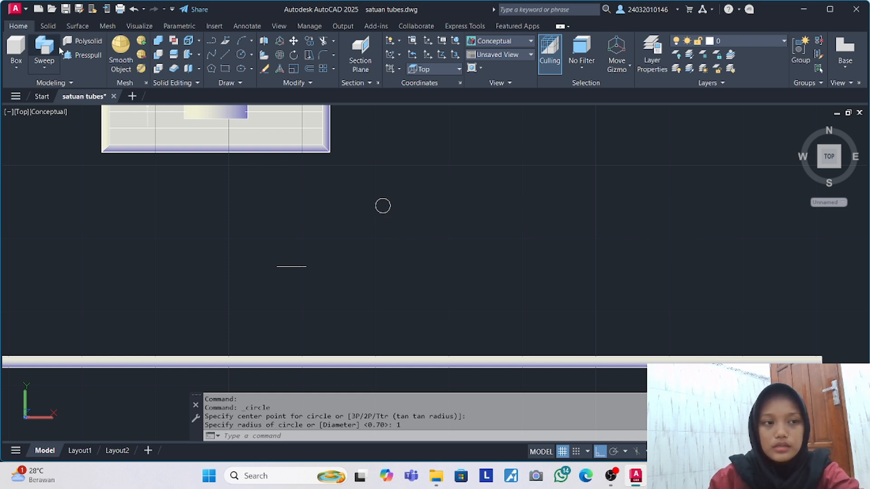
Sweep the radius 1 circle along the 4-long line to form a short solid cylinder.
click(44, 47)
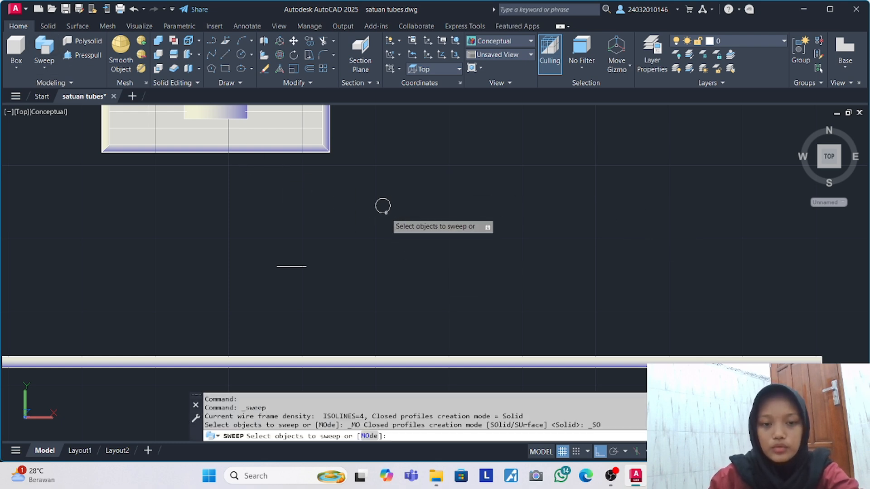
click(383, 206)
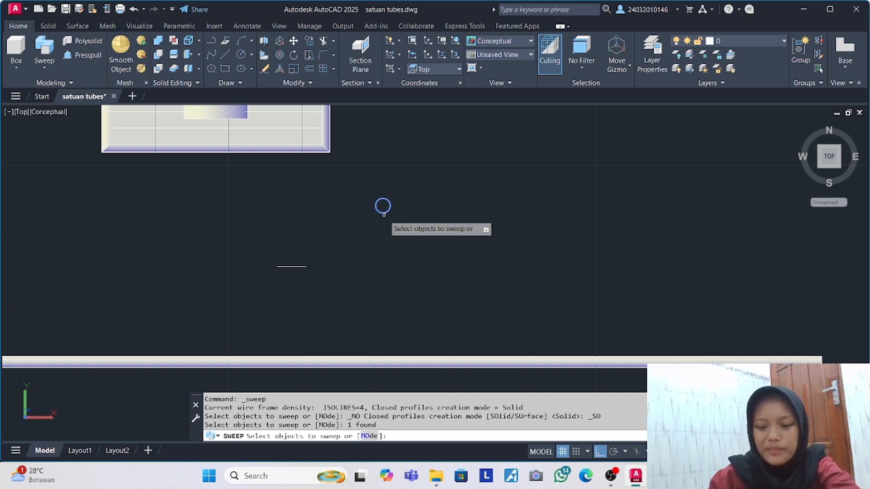
key(Return)
click(302, 268)
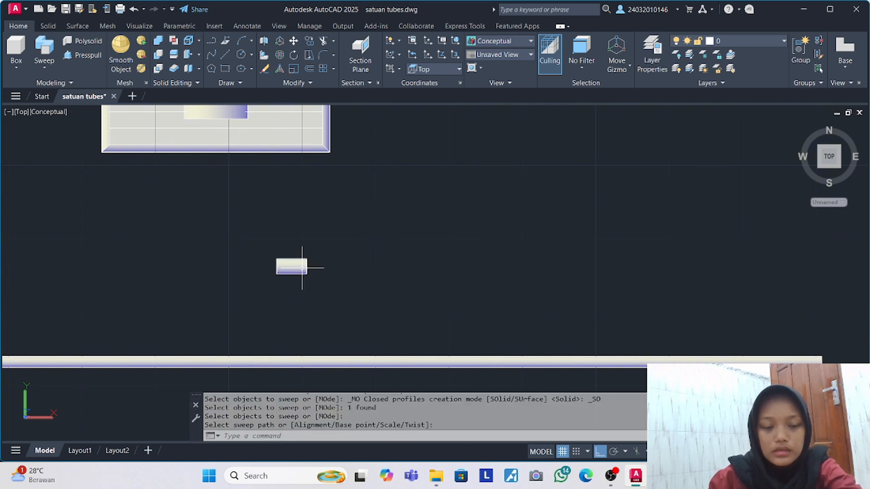
key(Return)
scroll(330, 275, down, 2)
key(Return)
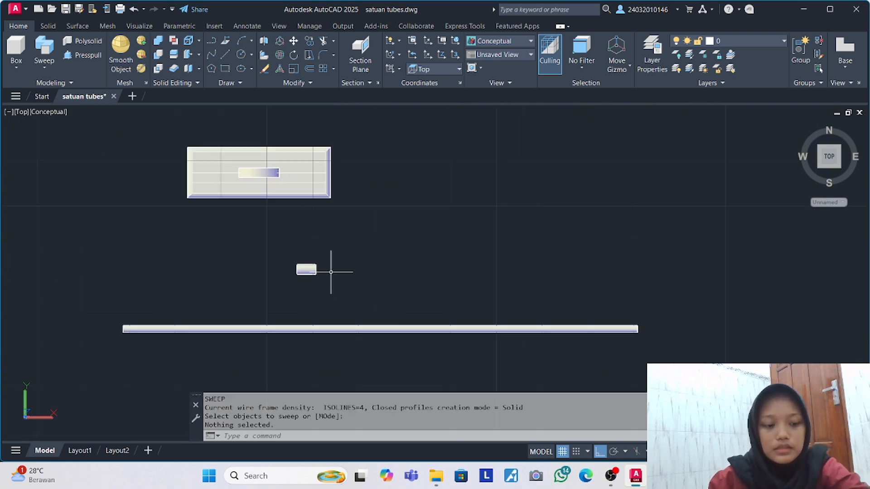
key(Escape)
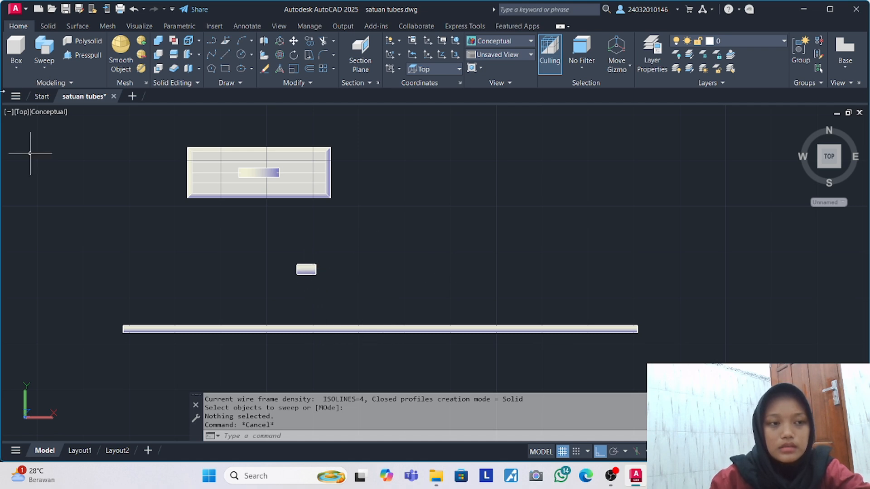
Switch to the SE Isometric view and rotate the long handle rod upright with 3D Rotate about the Y axis.
click(25, 111)
click(68, 222)
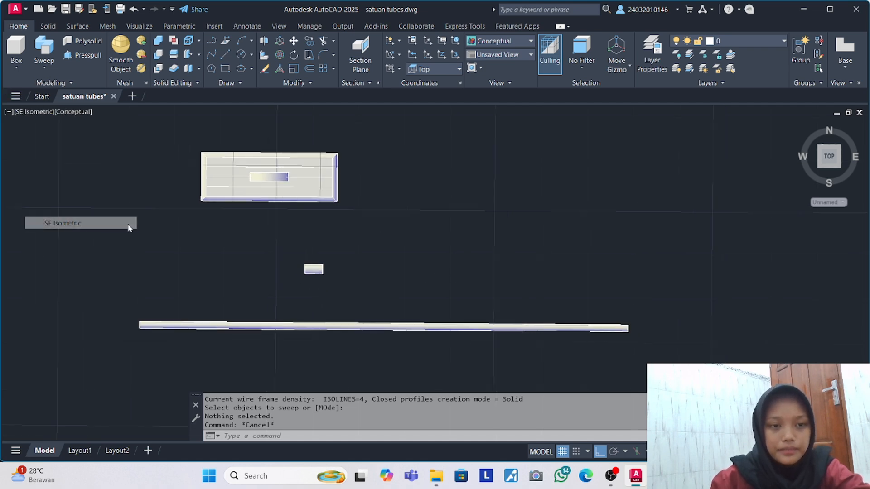
scroll(442, 278, up, 5)
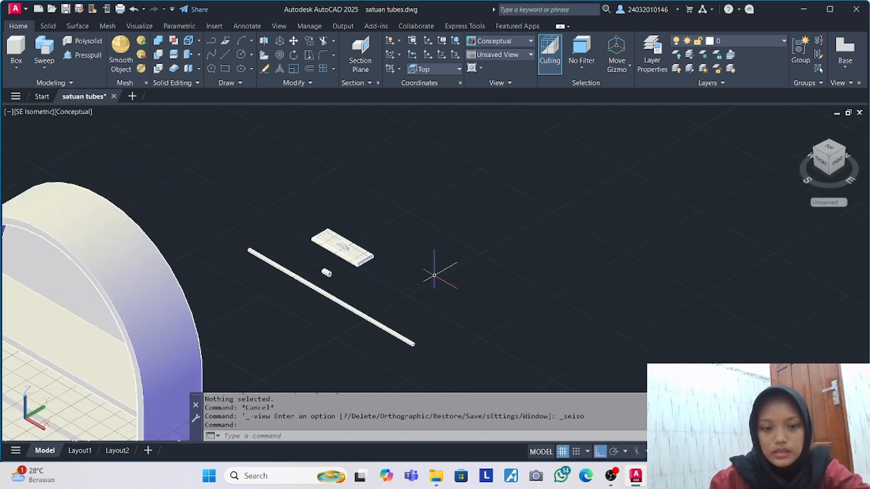
click(338, 292)
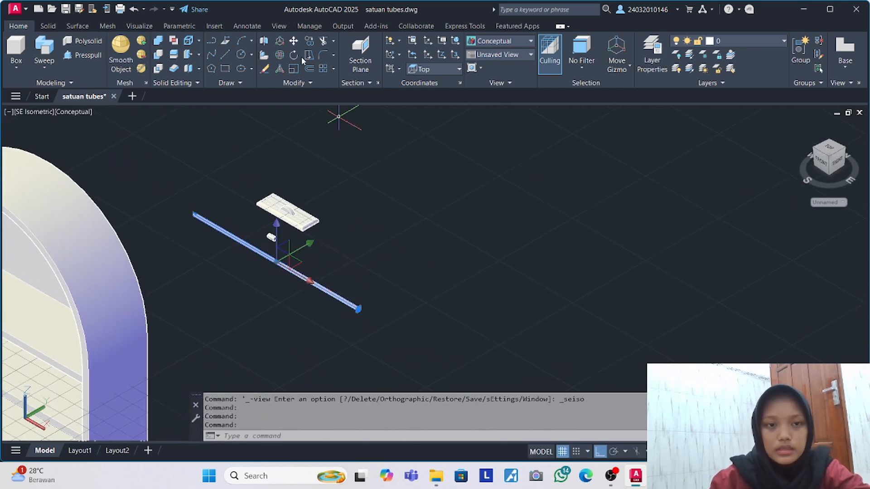
click(279, 55)
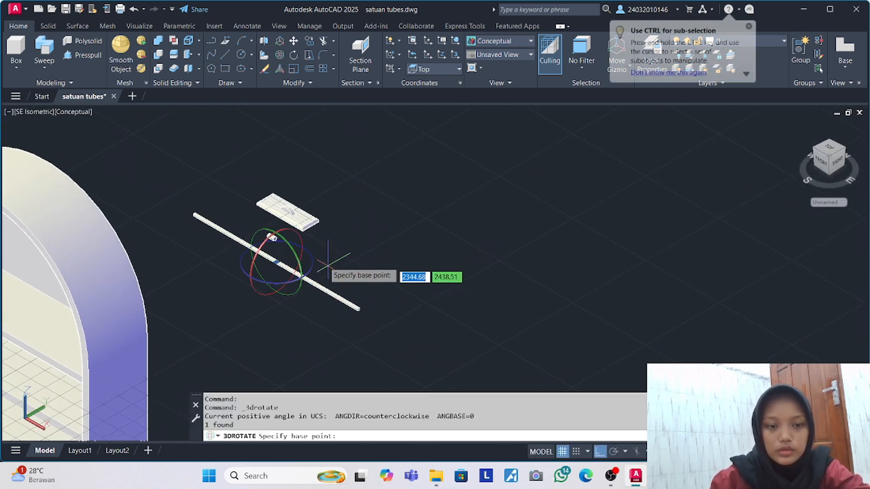
click(300, 284)
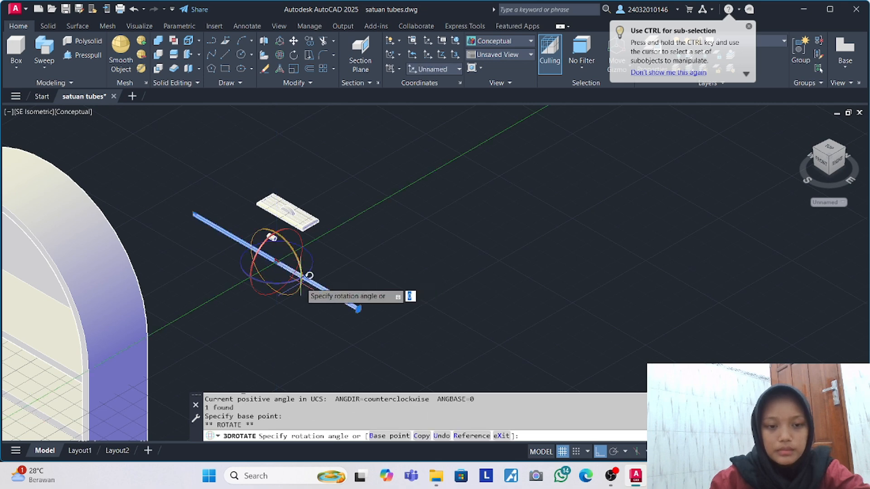
click(263, 216)
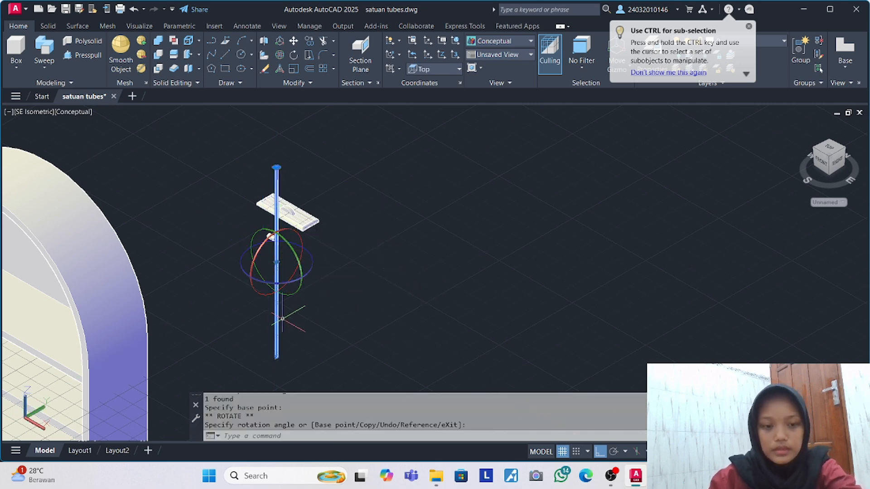
key(Return)
middle_drag(315, 243, 317, 282)
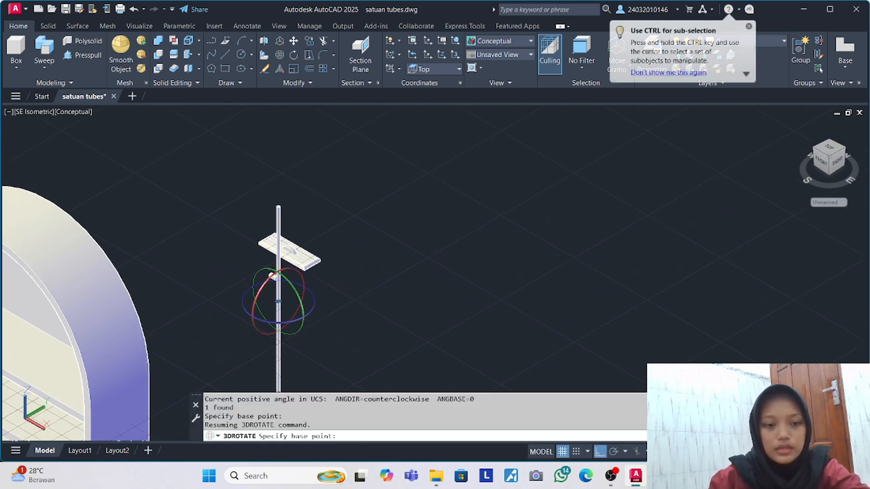
key(Escape)
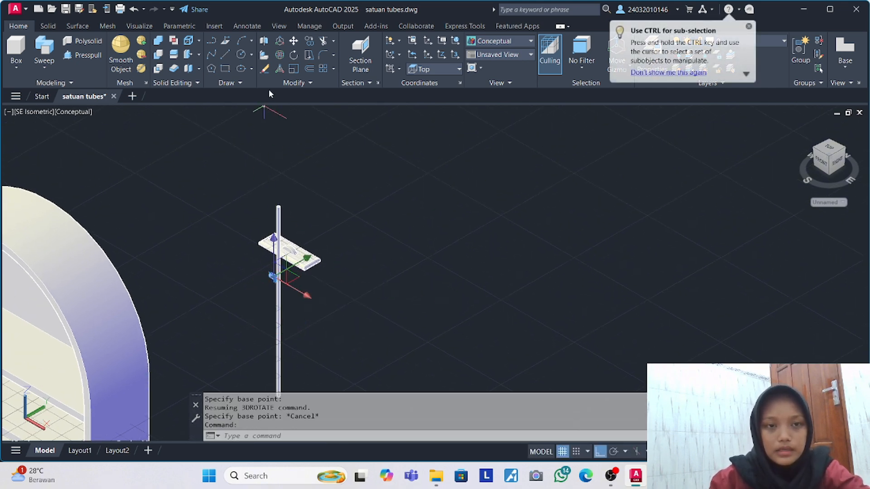
Rotate the short cylinder 90° about the Y axis so that it stands upright.
click(294, 56)
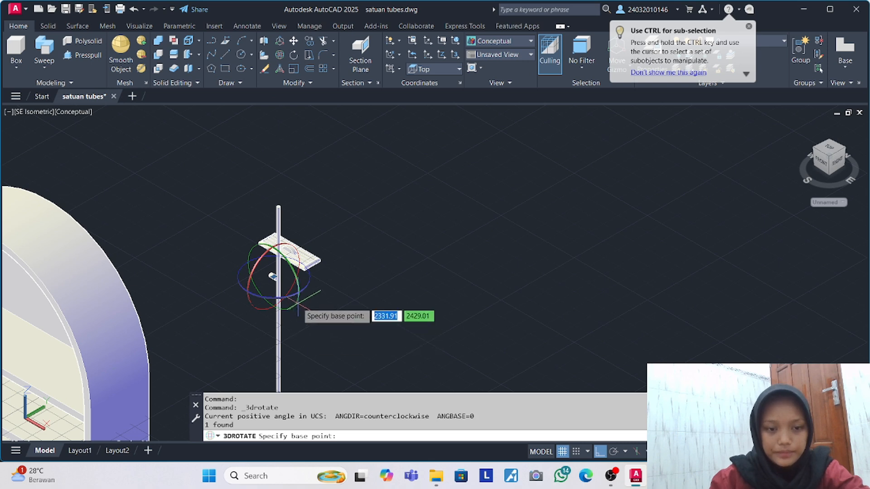
click(297, 301)
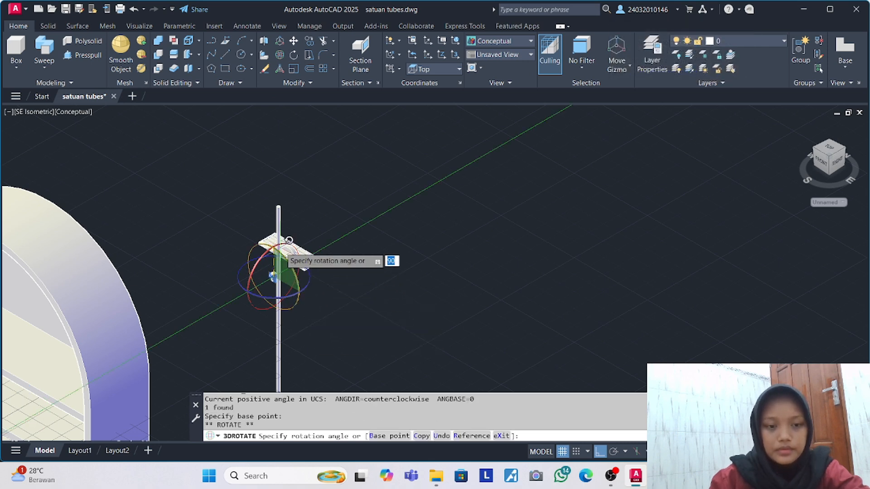
click(289, 240)
key(Escape)
Fillet the upper circular edge of the short cylinder with radius 1.00 to give it a domed end.
scroll(350, 314, up, 3)
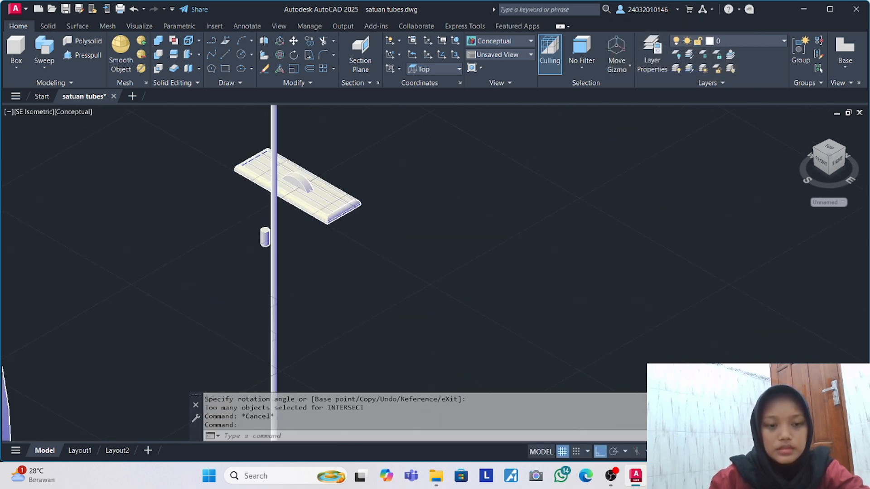
scroll(340, 252, up, 2)
middle_drag(340, 252, 369, 317)
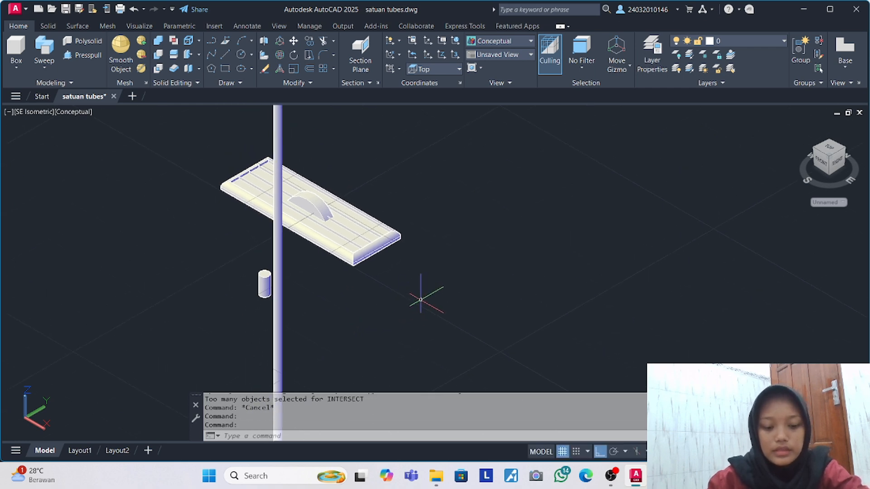
click(467, 337)
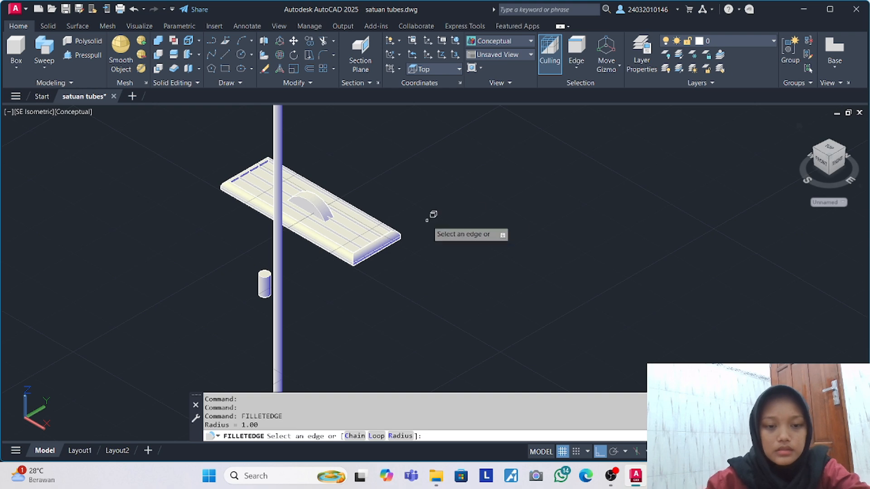
scroll(272, 276, up, 5)
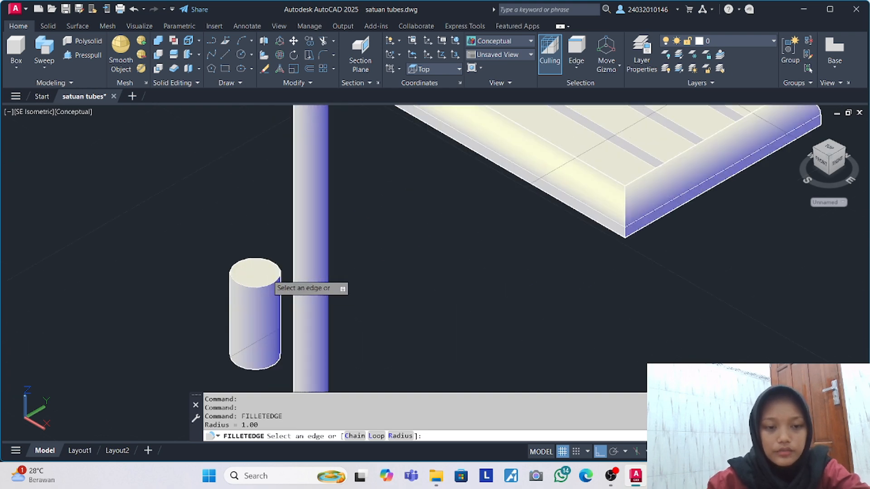
click(268, 281)
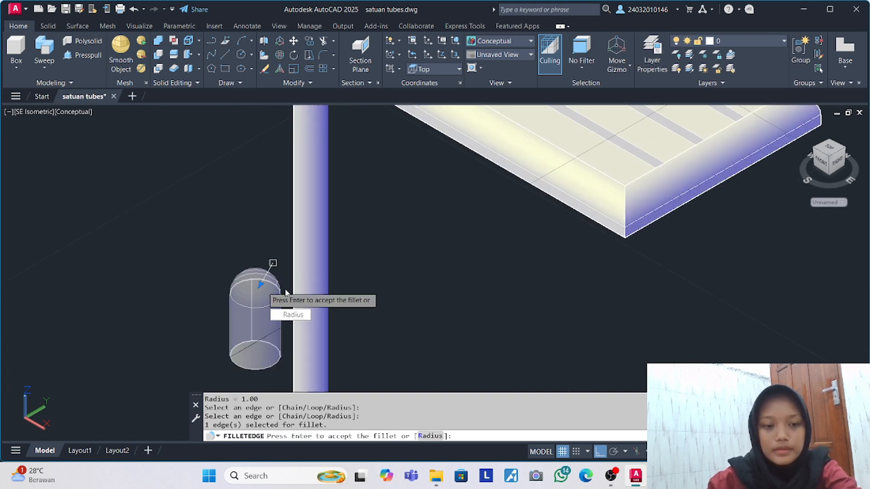
key(Return)
scroll(277, 281, down, 5)
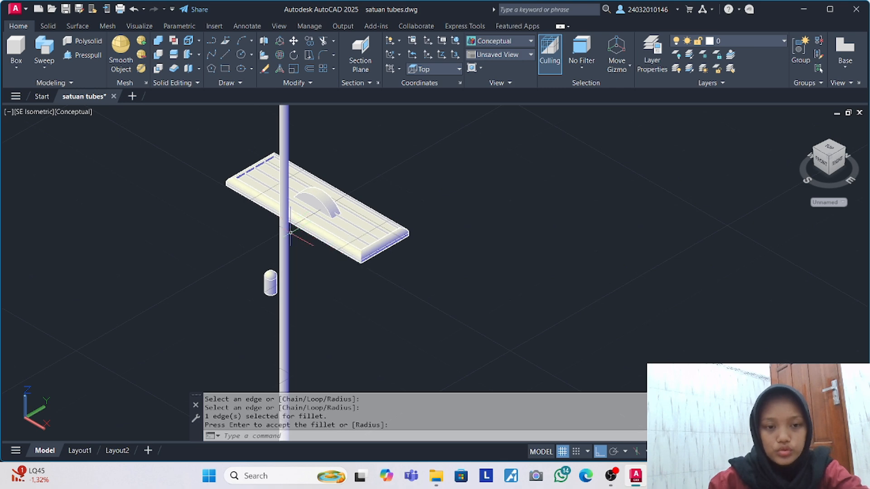
key(Return)
Move the handle rod straight up along Z by its lower end, bringing that end near the mop head.
scroll(284, 271, down, 4)
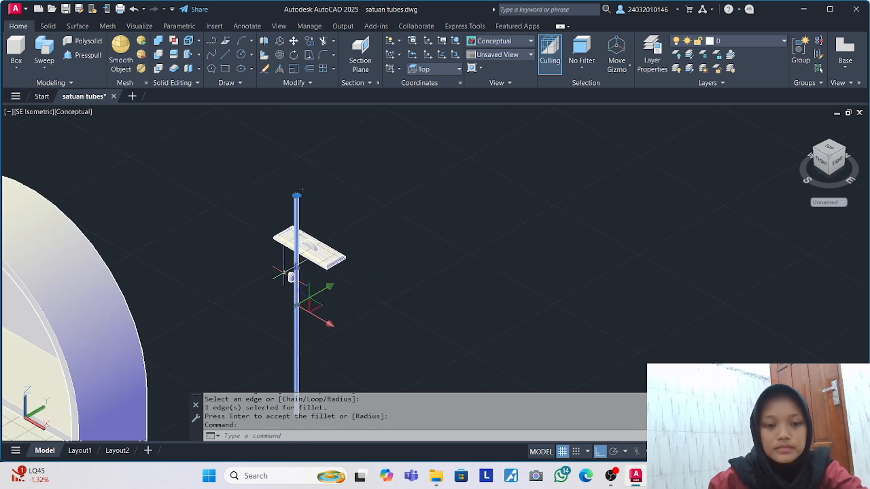
text(M)
key(Return)
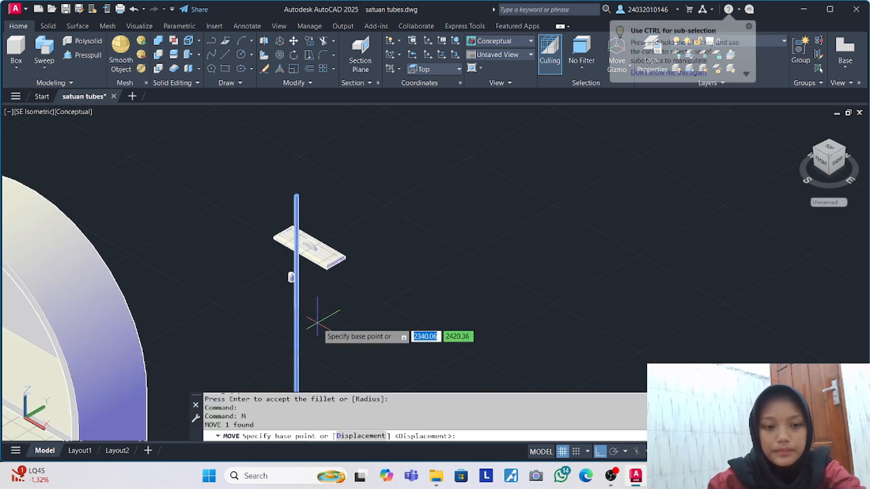
middle_drag(311, 336, 310, 219)
scroll(301, 311, up, 4)
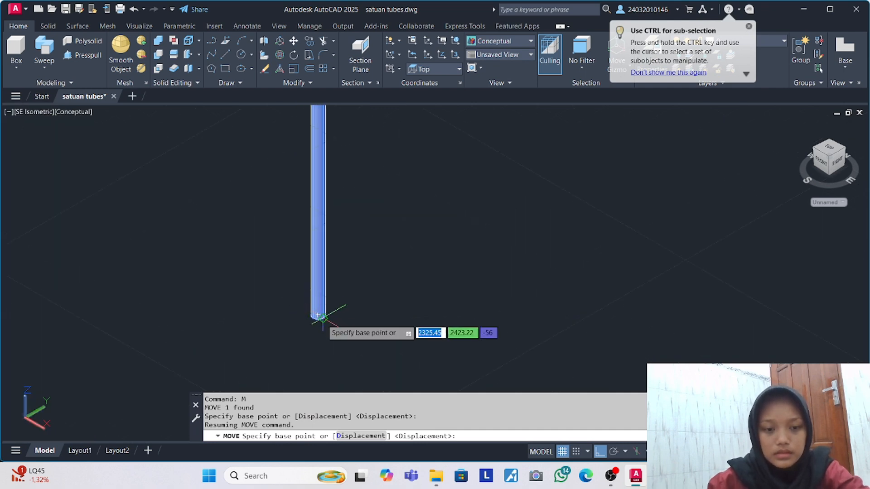
click(318, 314)
scroll(376, 172, down, 6)
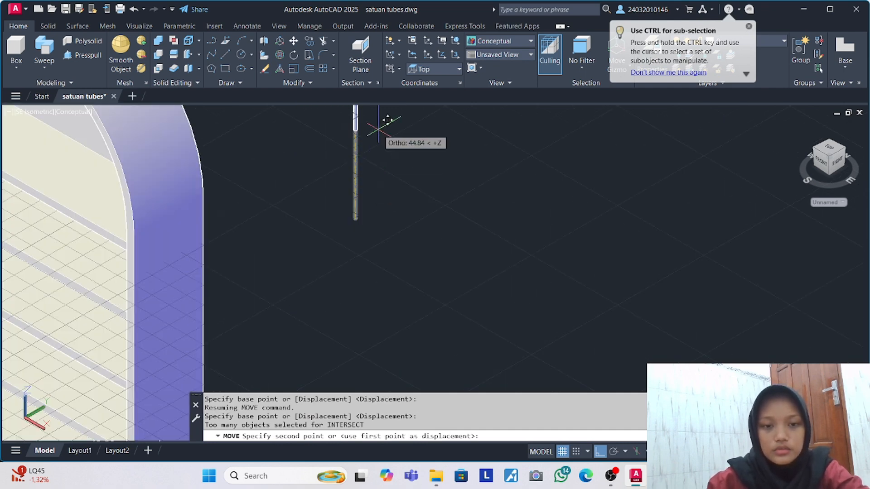
scroll(285, 268, up, 6)
scroll(284, 262, up, 2)
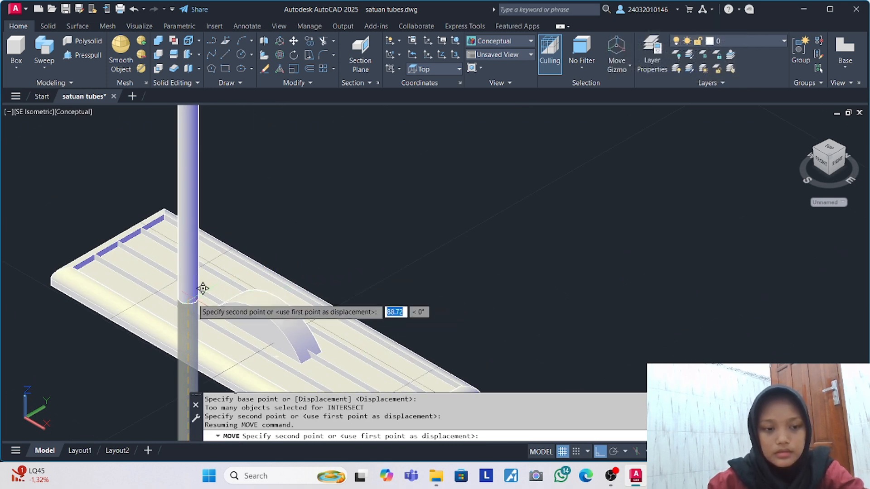
click(186, 386)
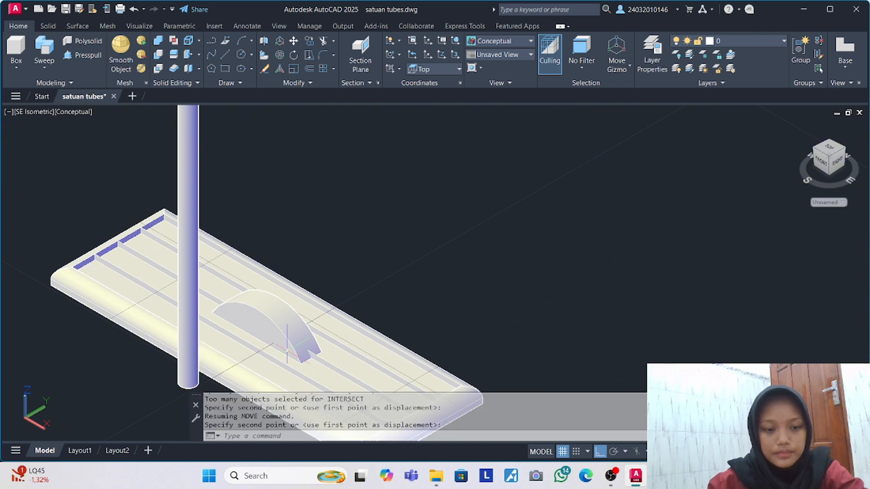
Switch to the 2D Wireframe style and move the handle rod by its lower end's centre to the middle of the half-round joint's top line.
scroll(287, 347, up, 1)
click(83, 115)
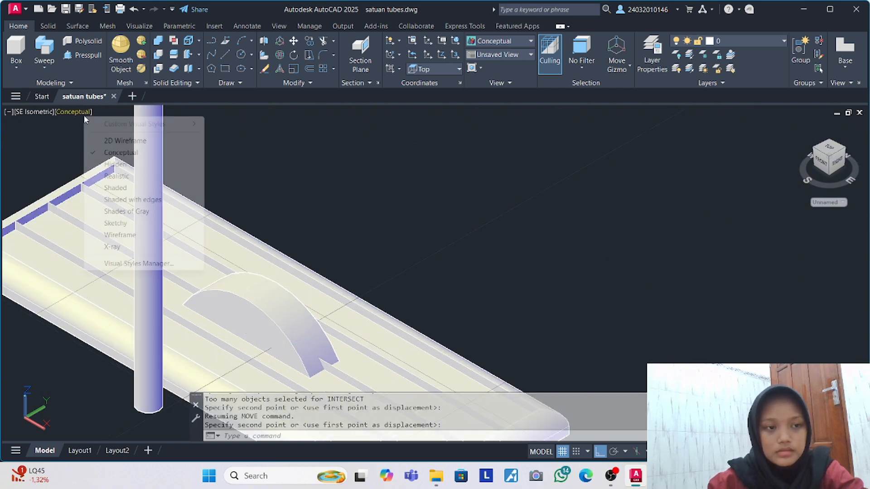
click(127, 138)
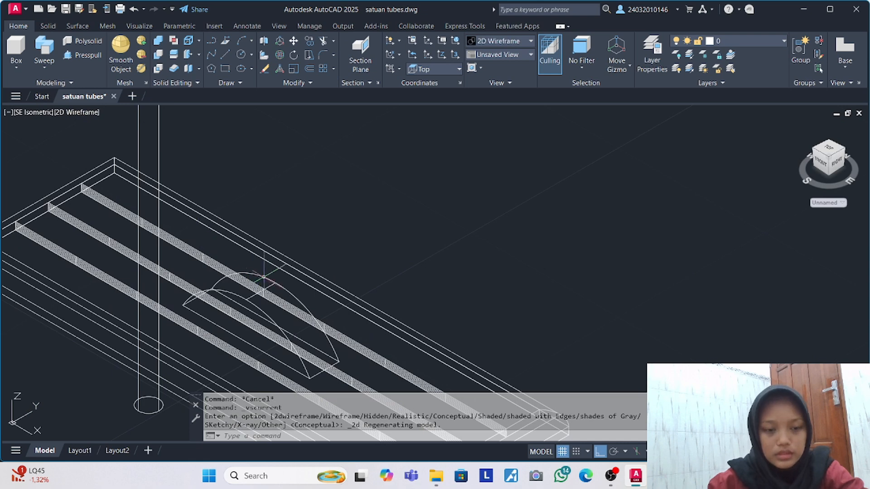
click(150, 409)
text(m)
key(Return)
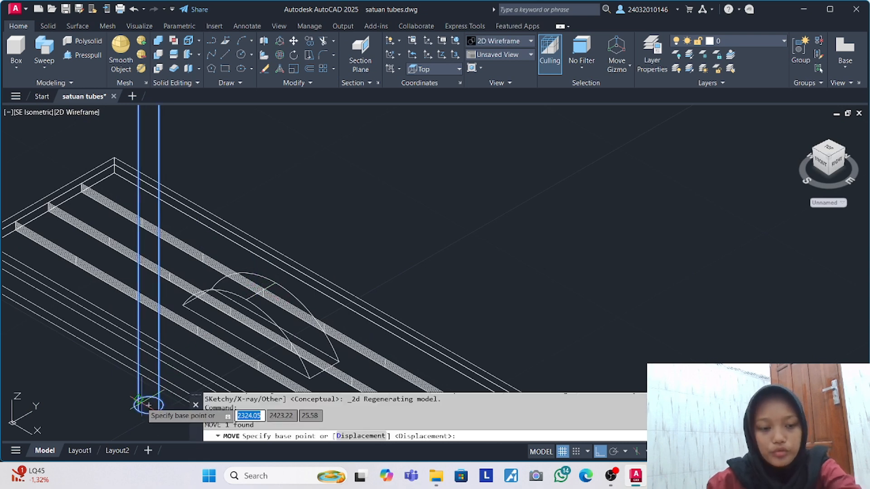
click(149, 405)
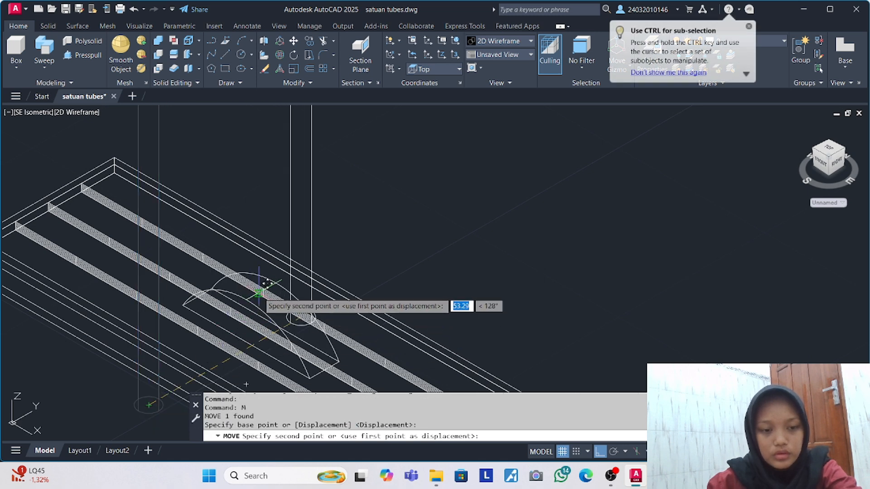
scroll(263, 288, up, 2)
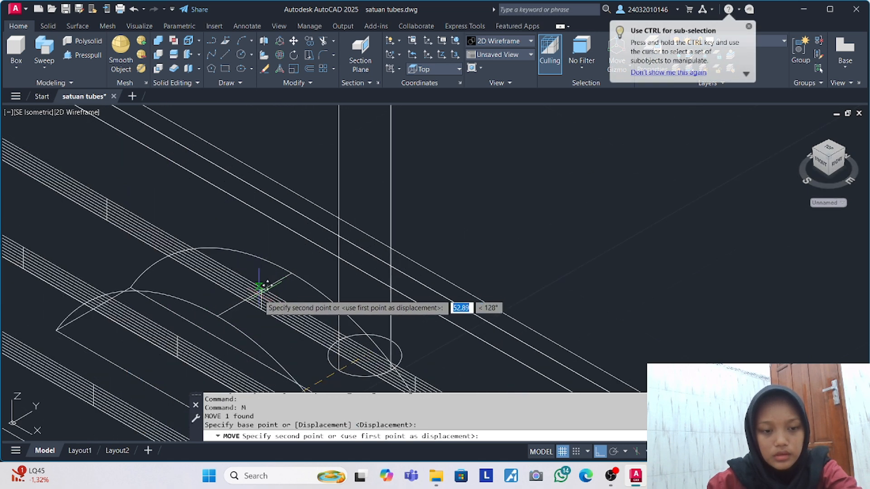
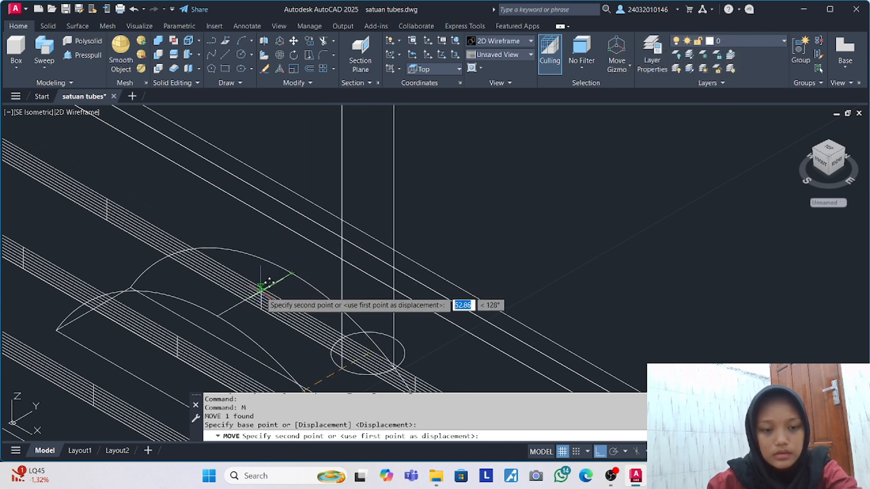
shift+middle_drag(263, 295, 386, 209)
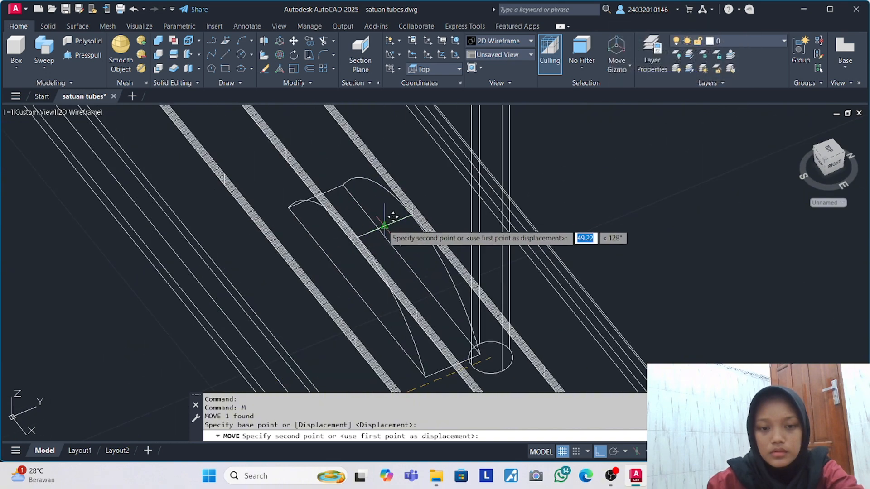
click(383, 225)
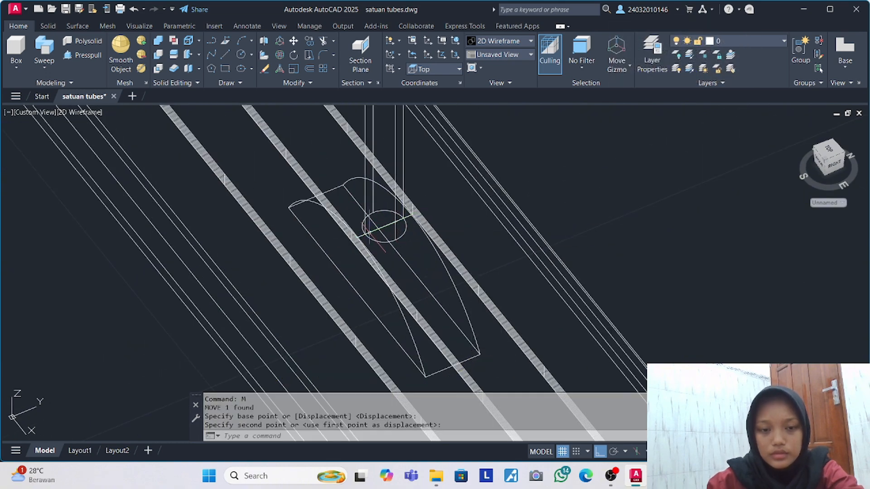
Move the domed short cylinder by its base centre onto the centre of the handle rod's lower end.
scroll(377, 235, down, 5)
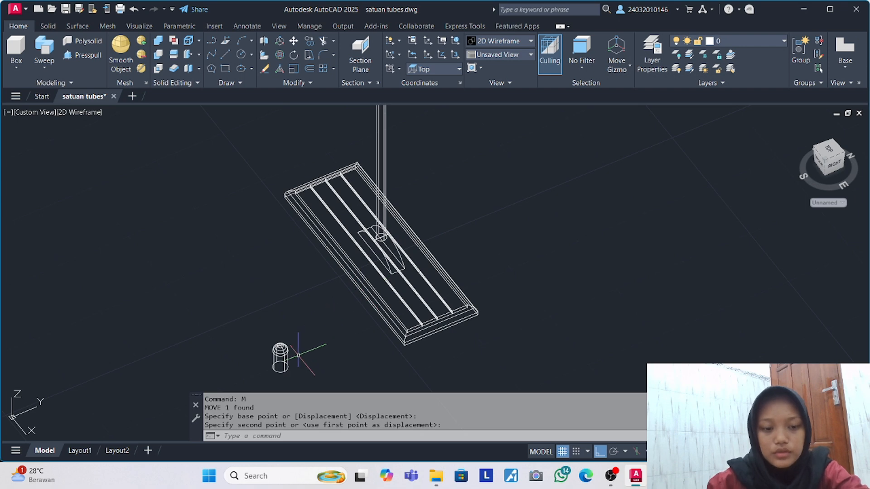
click(279, 350)
click(256, 318)
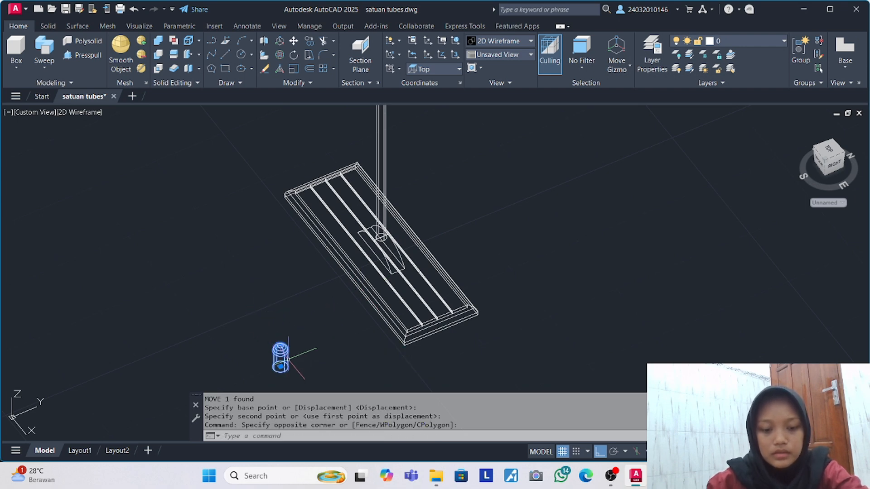
text(m)
key(Return)
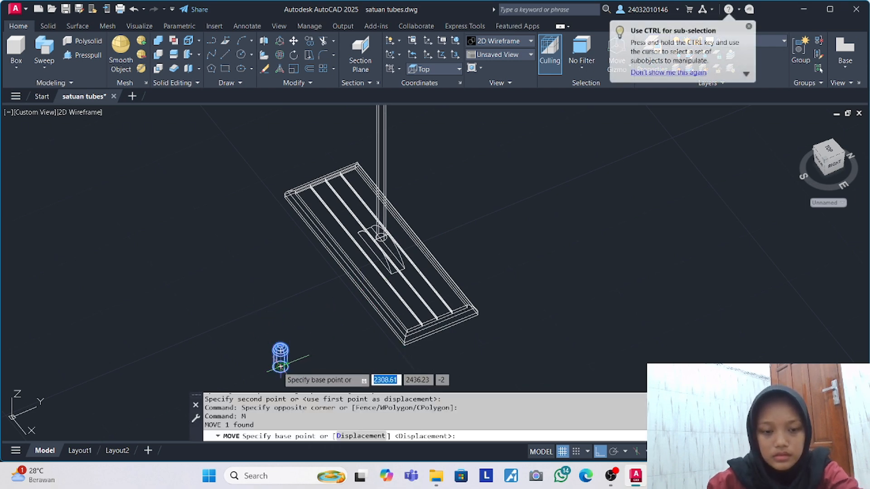
click(280, 366)
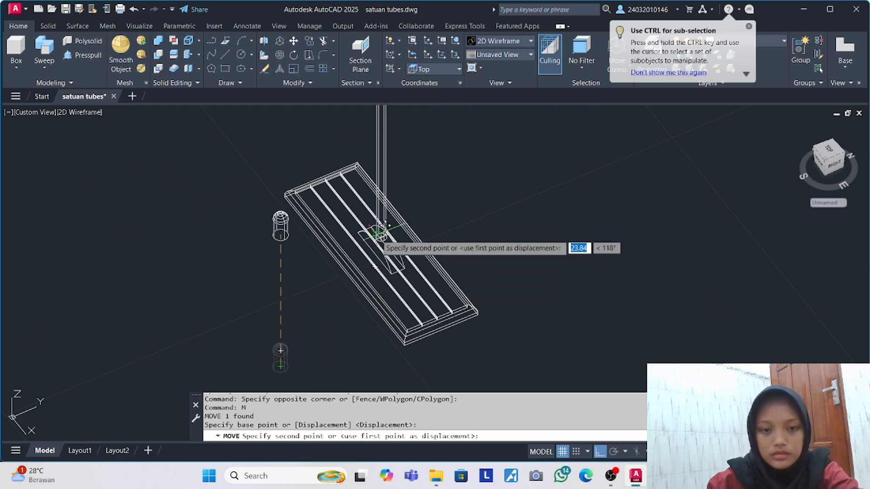
scroll(380, 240, up, 4)
click(386, 244)
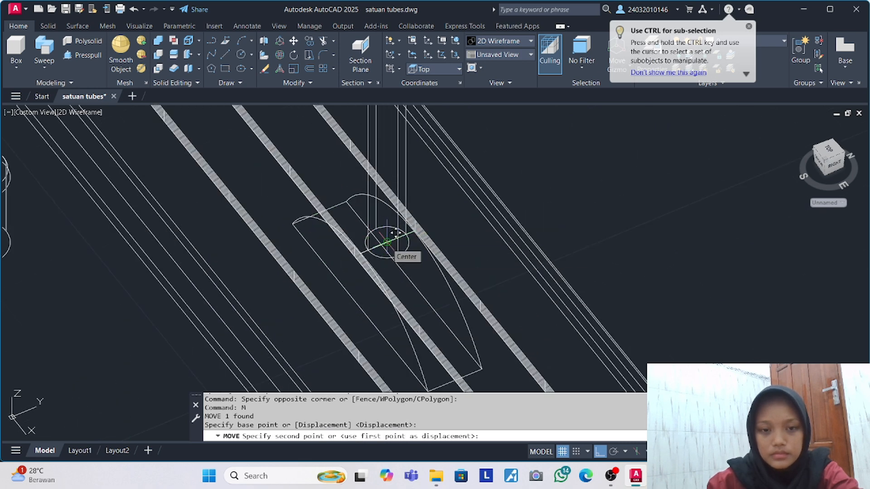
key(Escape)
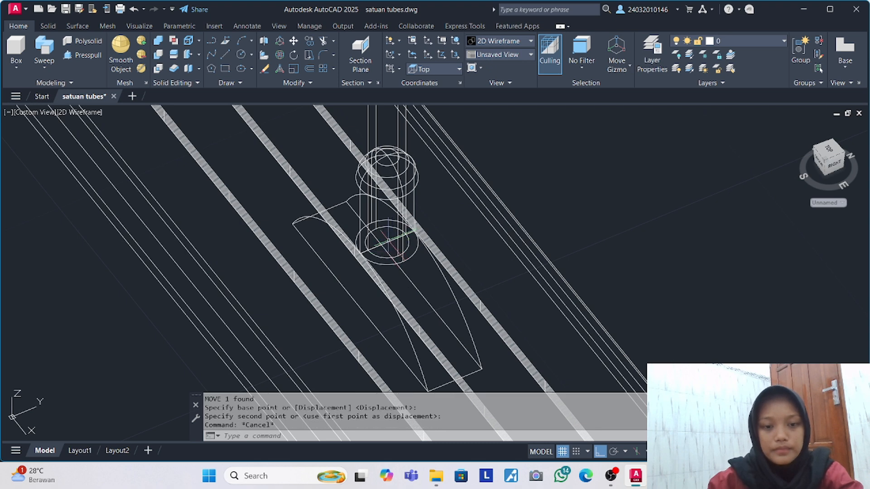
Erase the helper line at the foot of the handle rod on the half-round joint.
click(386, 243)
key(Delete)
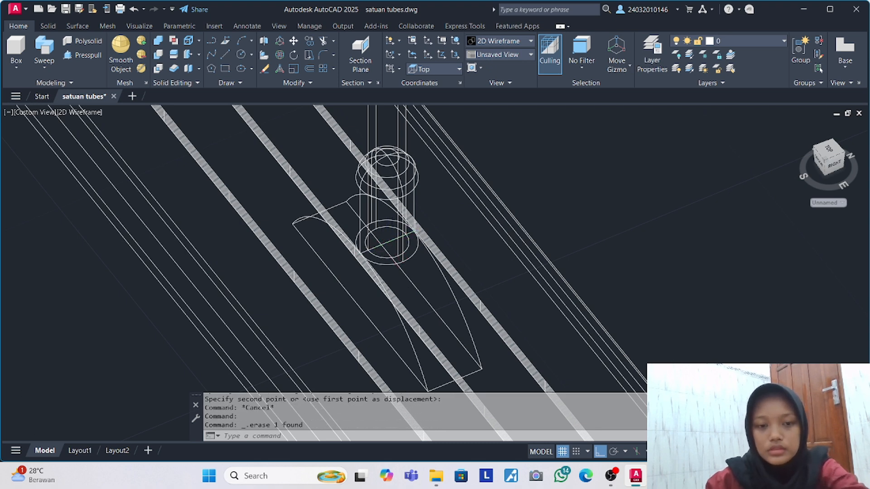
scroll(386, 244, down, 2)
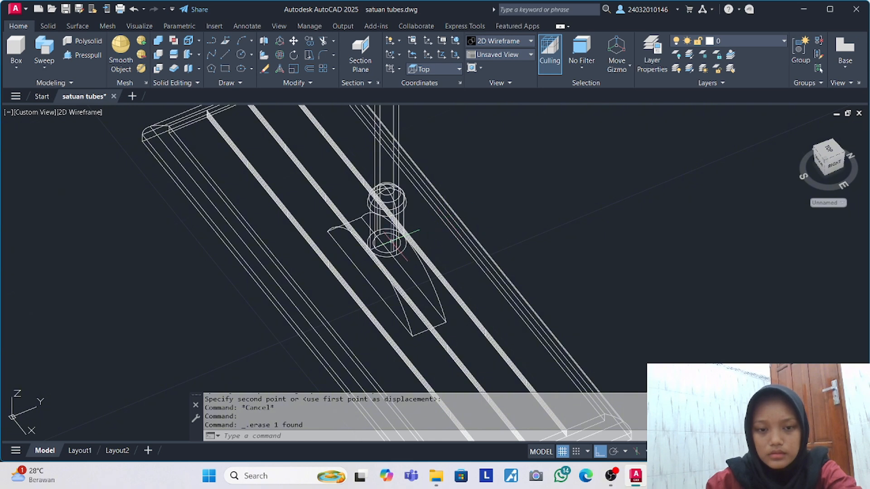
click(393, 242)
scroll(399, 240, down, 3)
key(Escape)
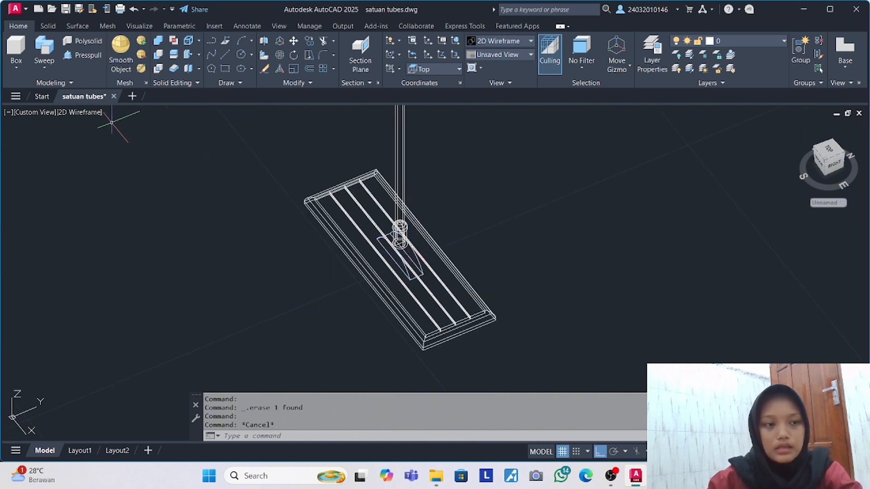
click(86, 113)
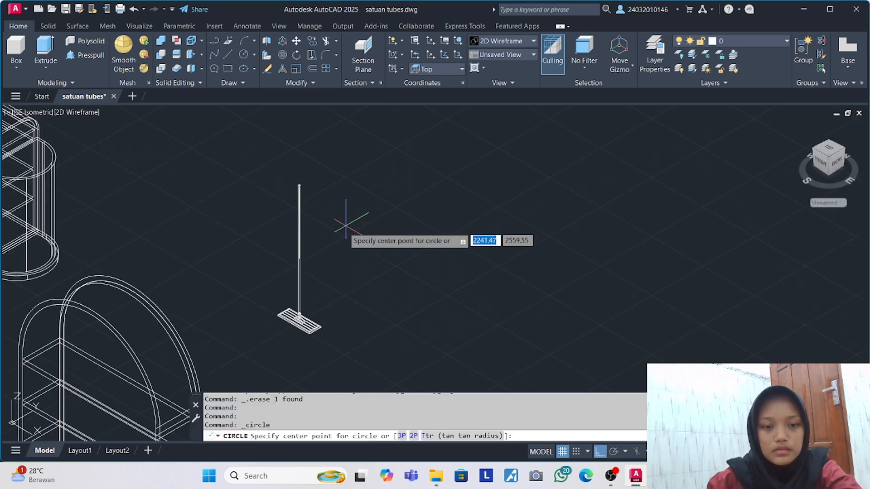
Draw a circle of radius 0.85 beside the mop handle and extrude it to a height of 5.
click(342, 231)
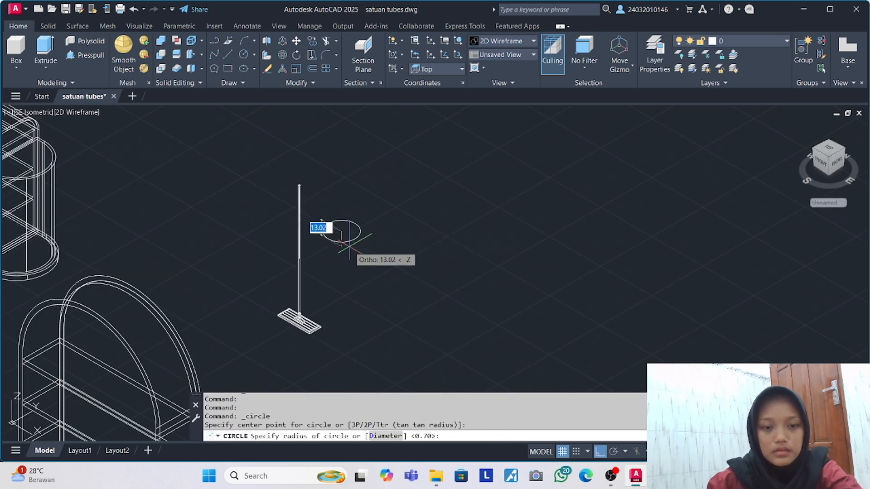
text(0.85)
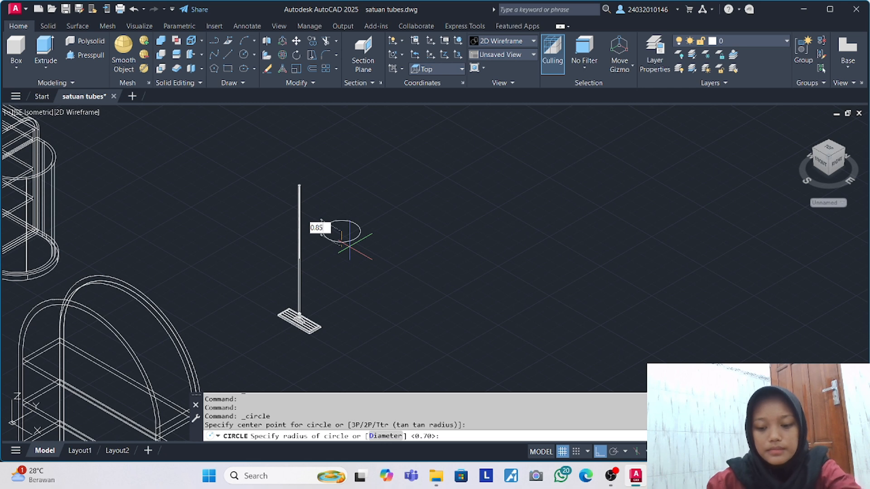
key(Return)
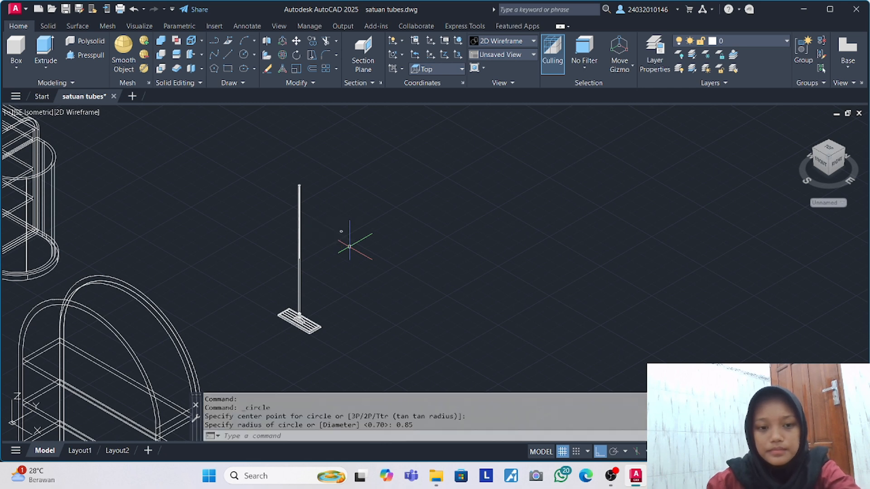
click(342, 231)
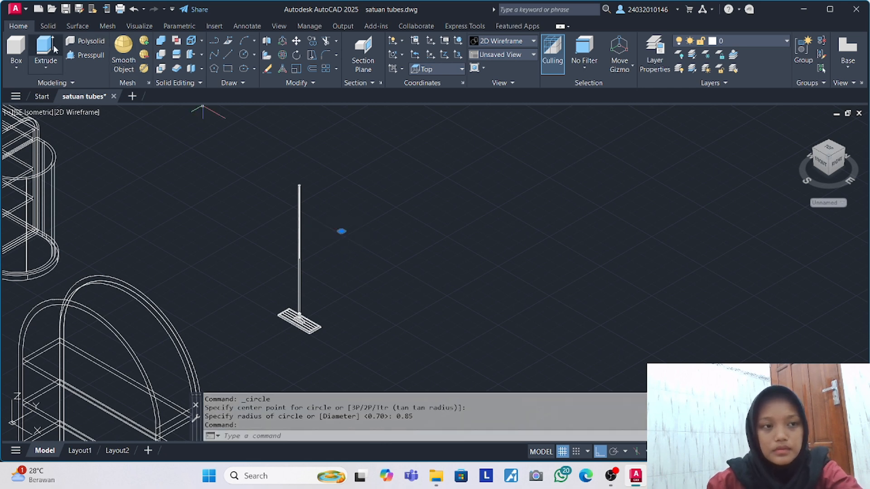
click(29, 48)
text(5)
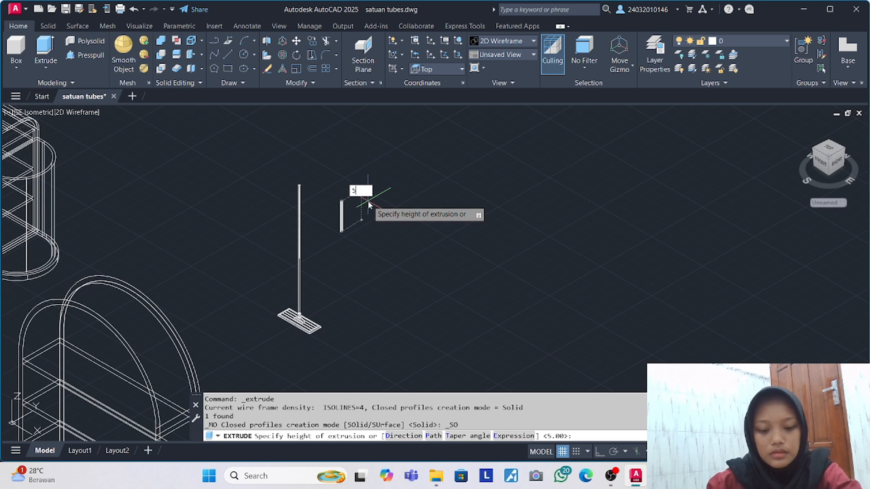
key(Return)
Move the new cylinder by its top centre onto the handle rod's axis near mid-height so that it forms a collar.
scroll(348, 231, up, 3)
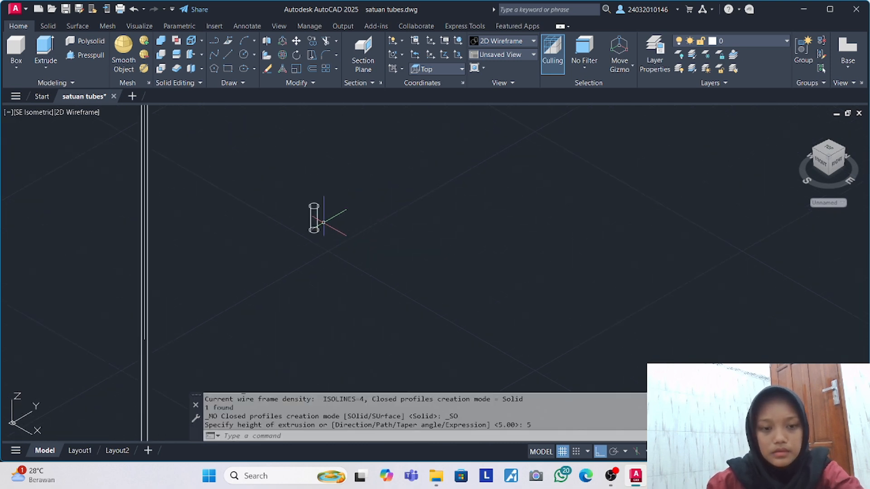
text(m)
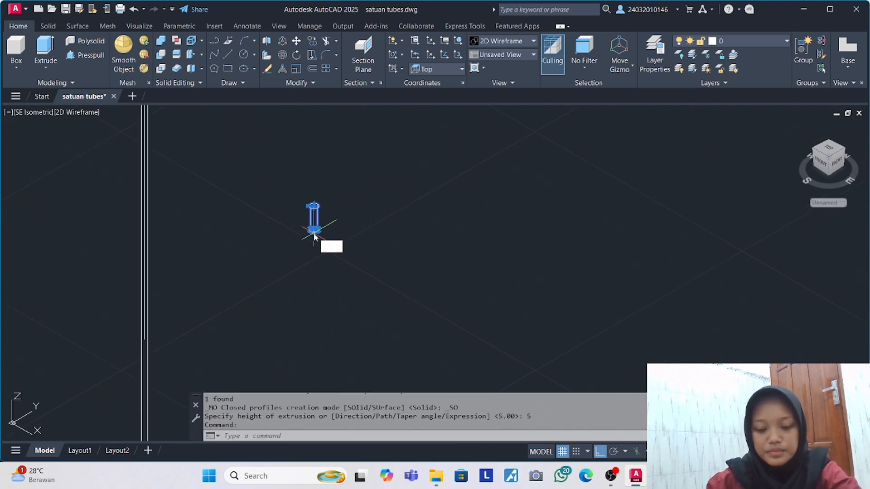
key(Return)
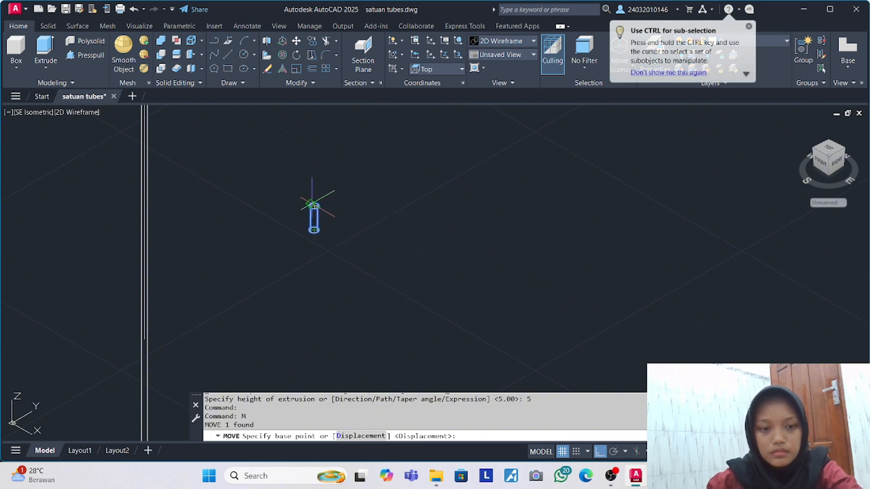
scroll(317, 208, up, 4)
click(318, 209)
scroll(320, 235, down, 5)
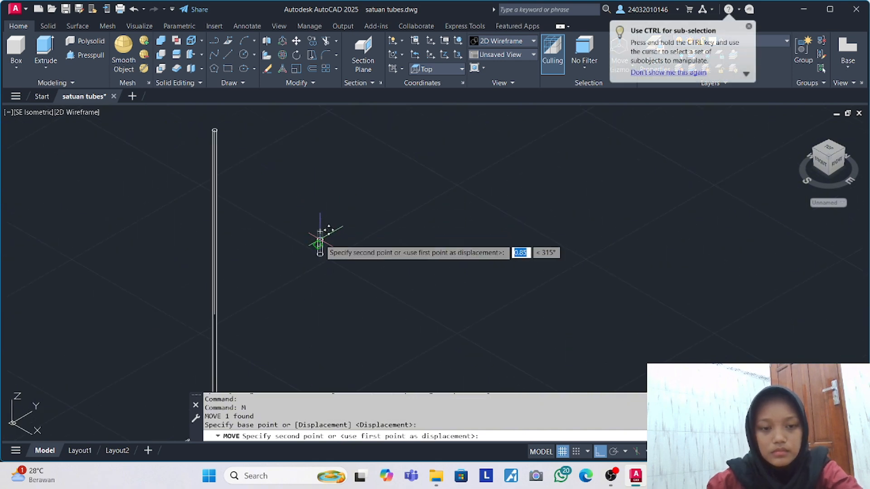
scroll(226, 308, up, 2)
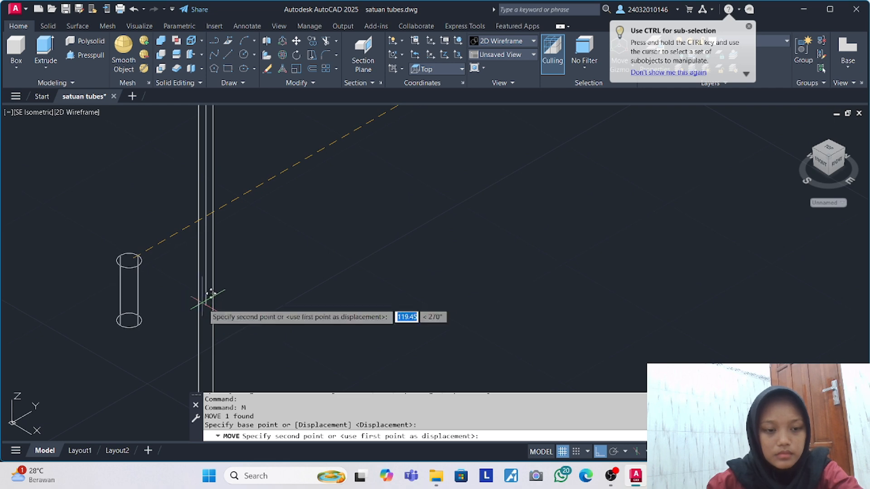
click(207, 306)
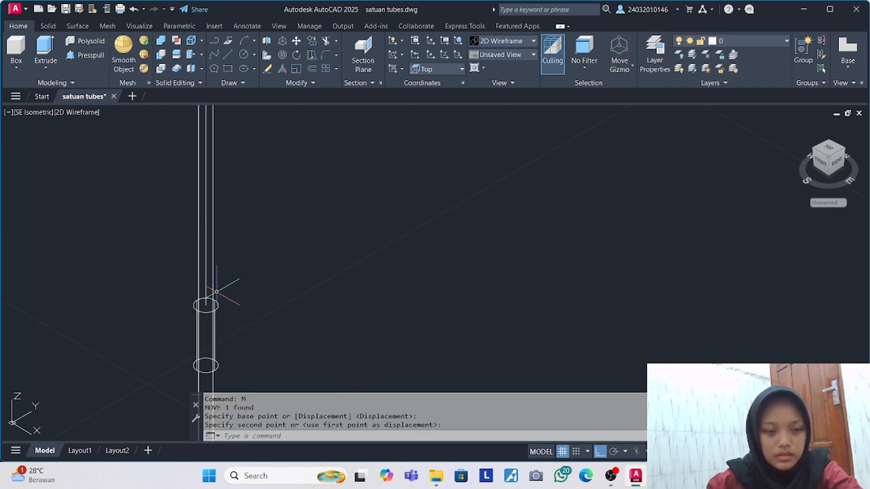
Switch to the Conceptual visual style and check the whole mop with its handle collar.
scroll(217, 292, down, 2)
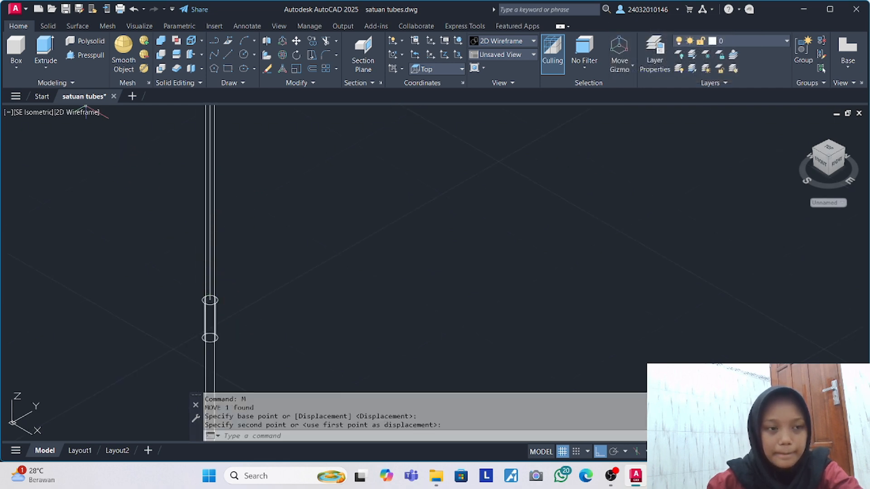
click(77, 114)
click(103, 153)
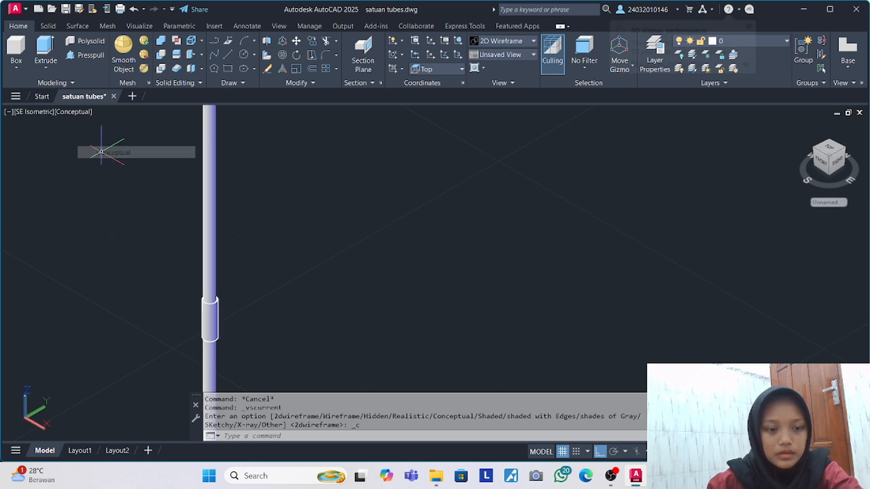
mouse_move(212, 311)
middle_down()
mouse_move(221, 184)
mouse_move(291, 249)
middle_up()
scroll(234, 207, down, 6)
scroll(281, 238, up, 3)
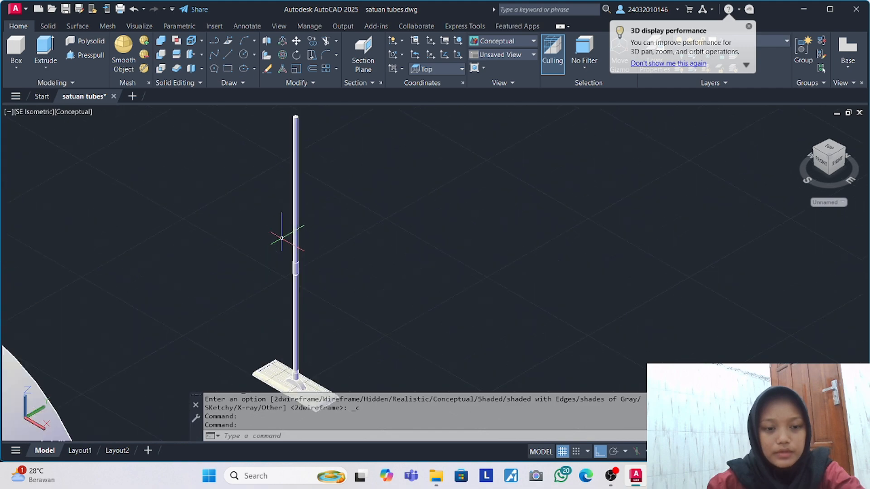
scroll(279, 218, down, 2)
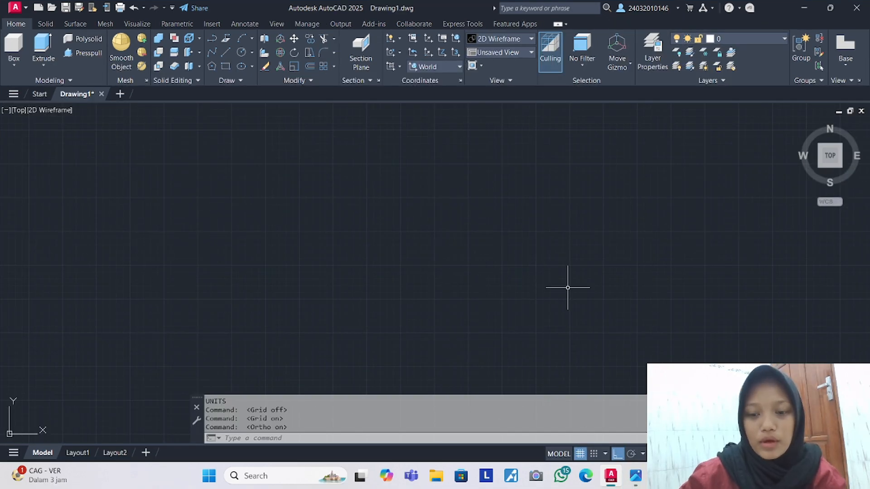
View the reference photo of the yellow folding floor sign in the photo viewer and return to the blank AutoCAD drawing.
click(635, 475)
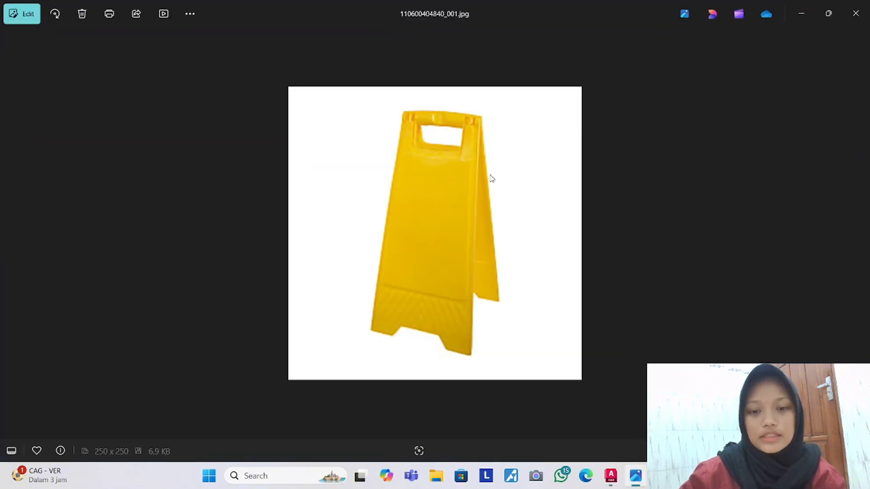
click(619, 483)
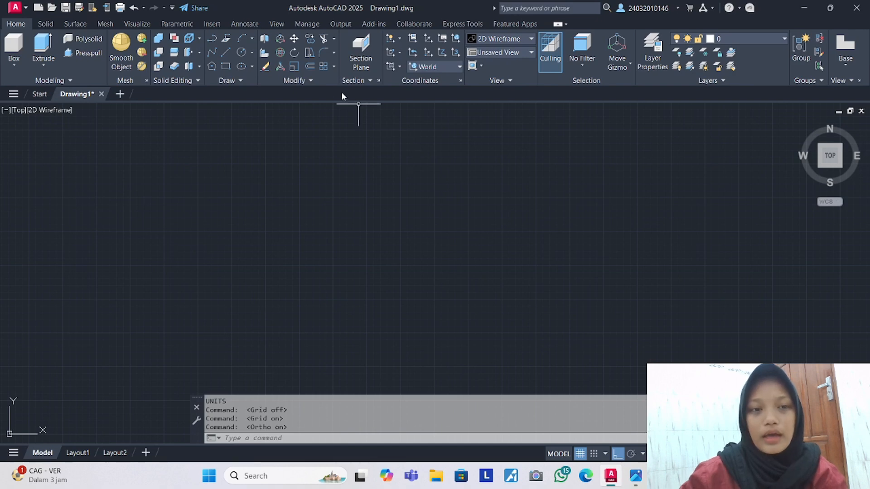
Draw a vertical line 60 long in the blank drawing.
click(230, 58)
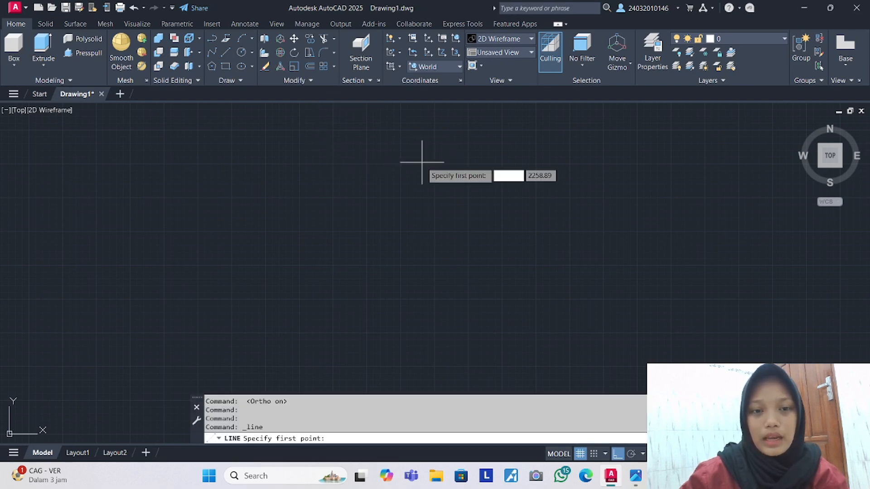
click(397, 141)
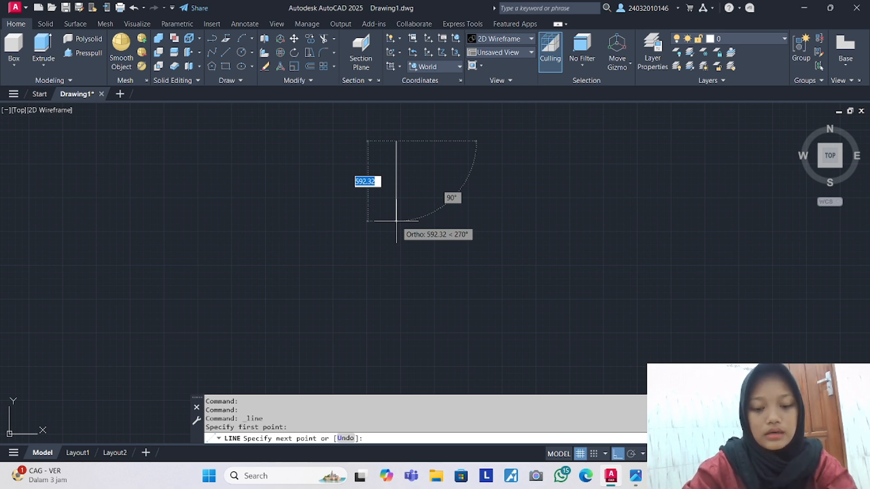
text(60)
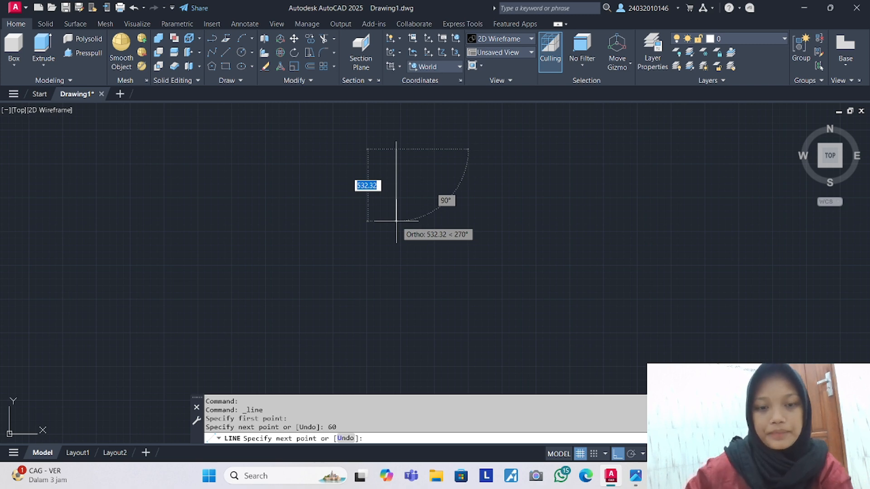
key(Return)
scroll(376, 213, up, 5)
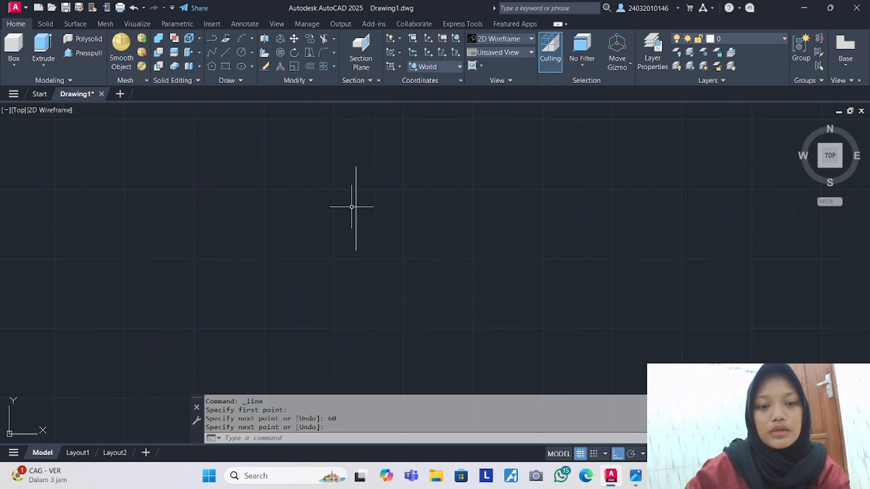
Draw a horizontal line 30 long to the right from the vertical line's lower end.
click(226, 52)
click(356, 250)
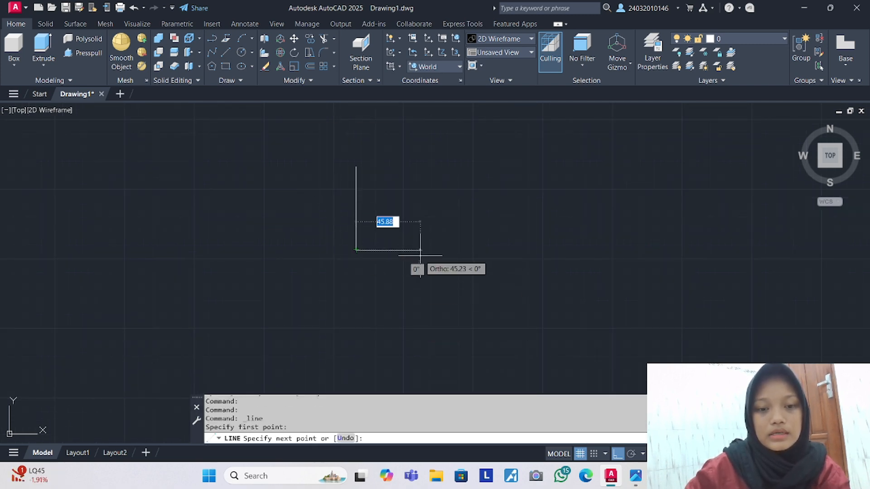
text(30)
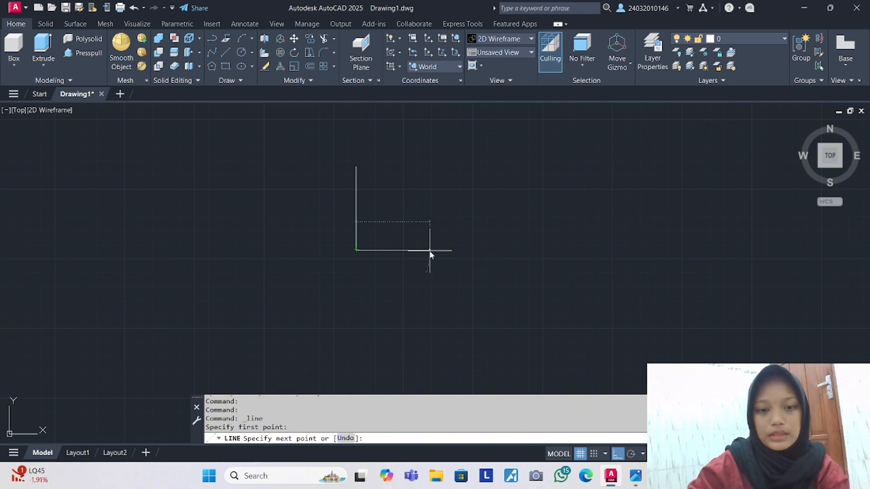
key(Return)
key(Return)
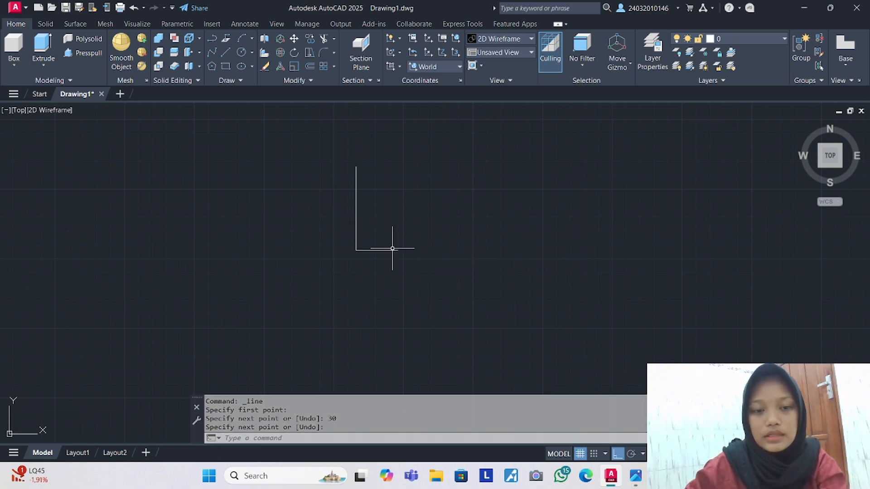
Move the horizontal line by its midpoint onto the vertical line's lower end so that it is centred.
click(383, 251)
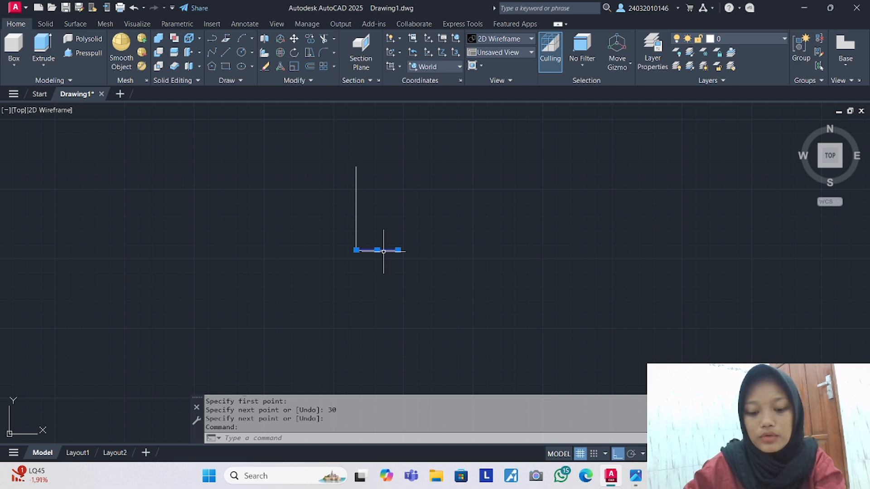
text(m)
key(Return)
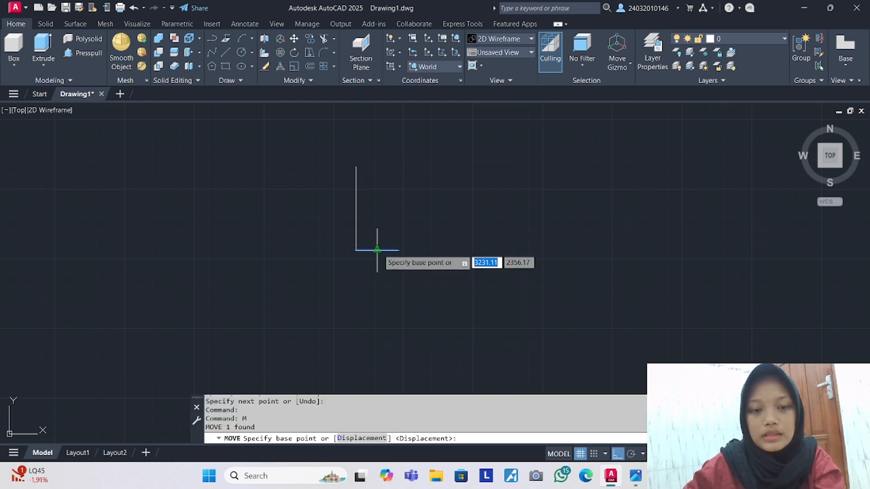
click(377, 249)
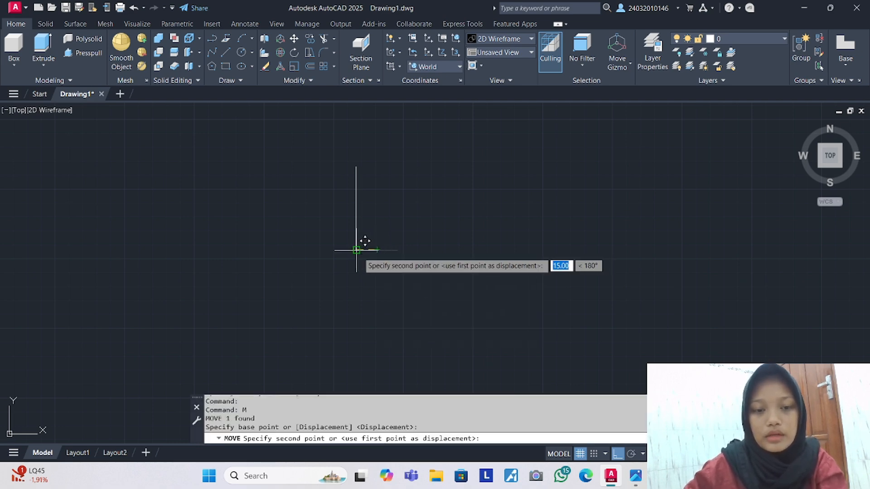
click(356, 250)
Draw two slanted lines from the vertical line's upper end to both ends of the base line.
scroll(359, 252, up, 4)
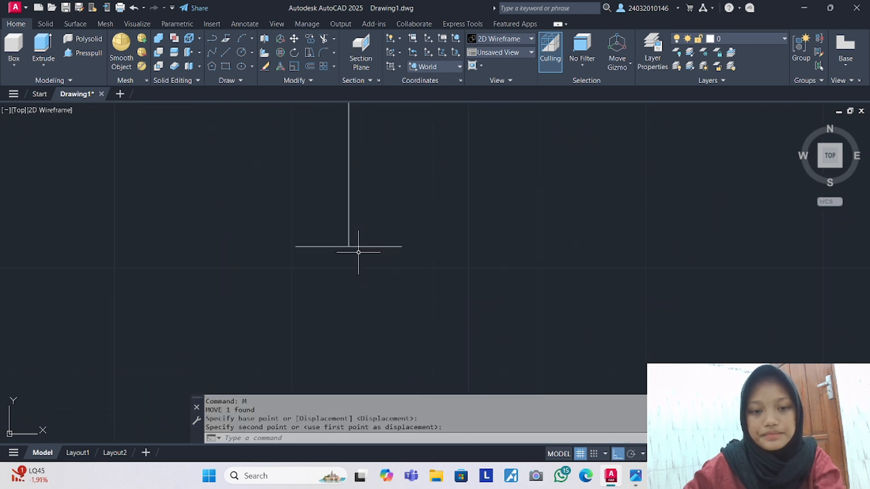
scroll(354, 261, down, 2)
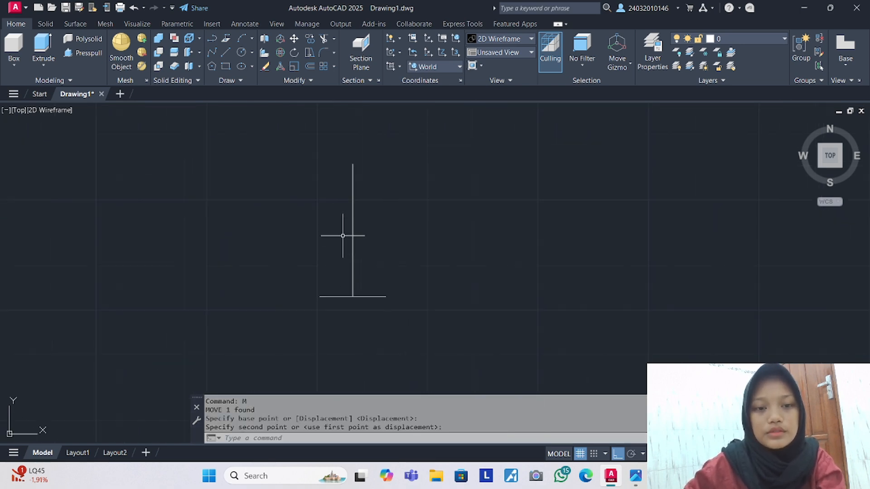
click(224, 52)
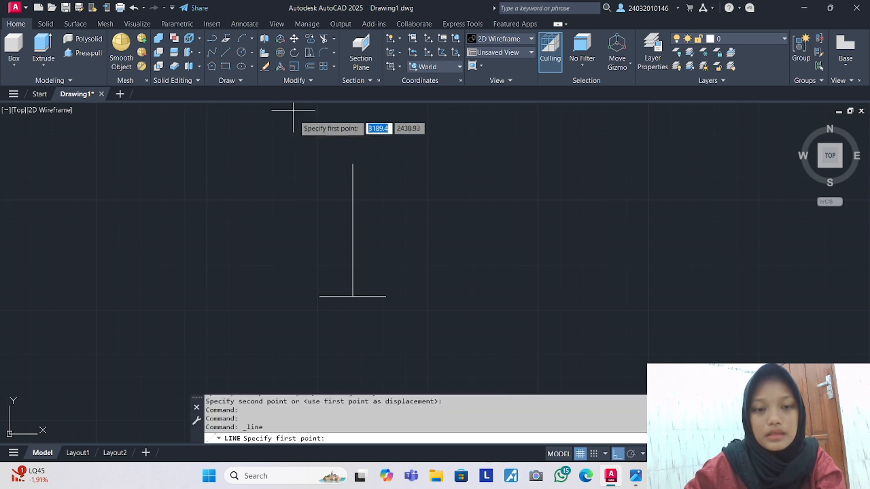
click(352, 163)
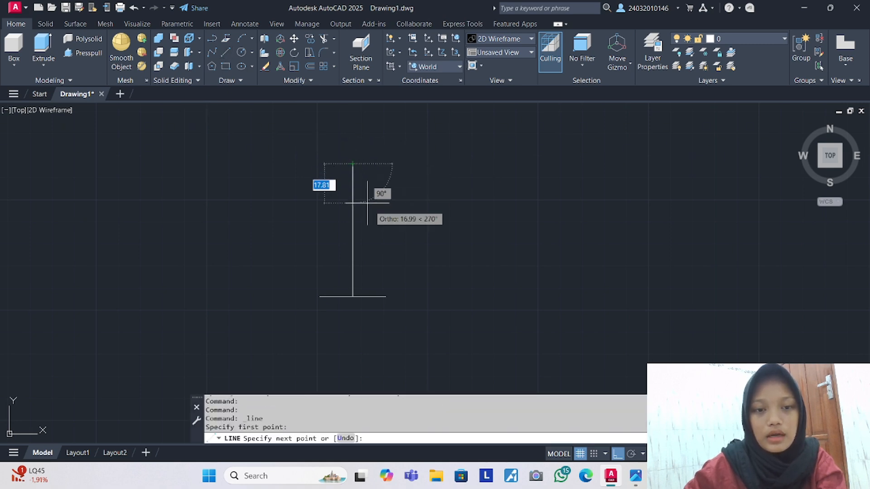
click(386, 297)
key(Return)
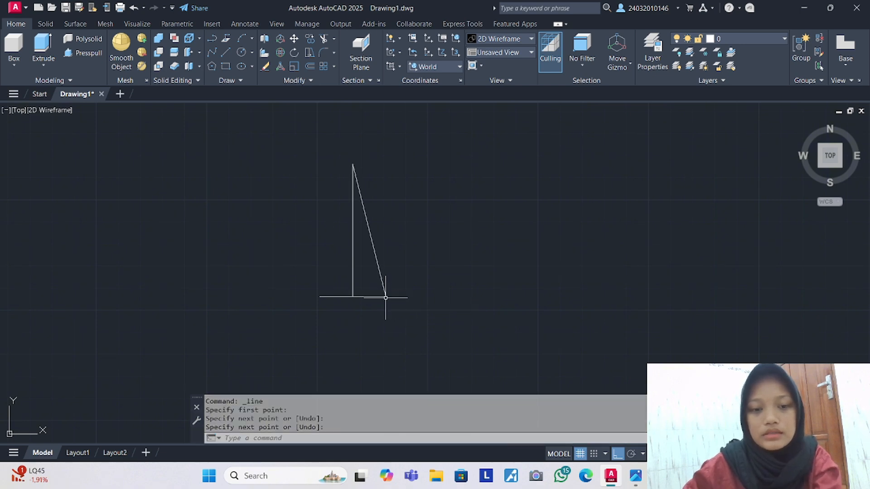
key(Return)
click(352, 164)
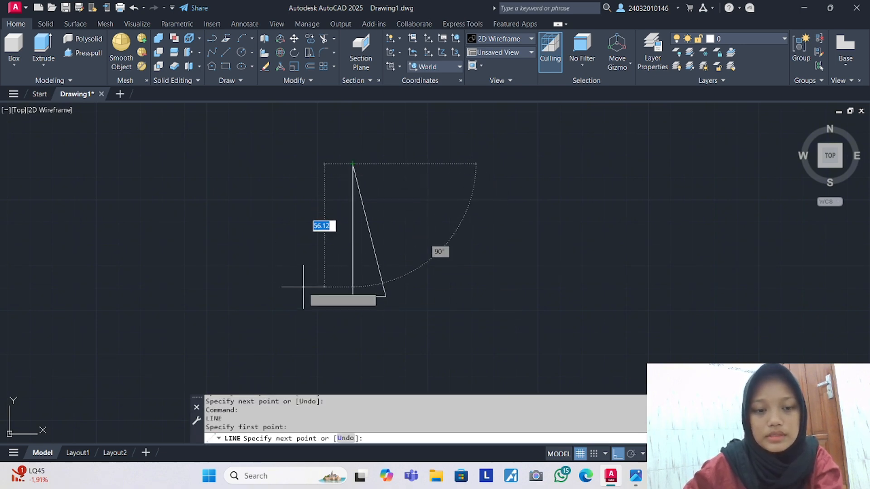
click(320, 296)
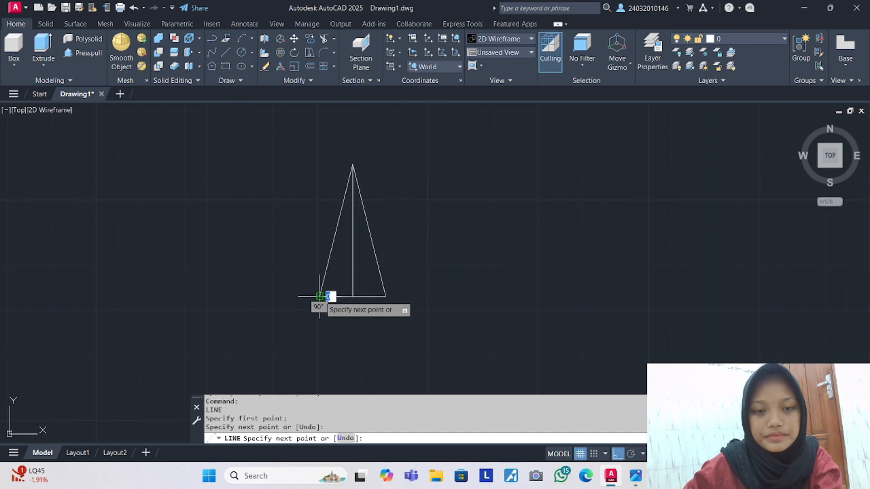
key(Return)
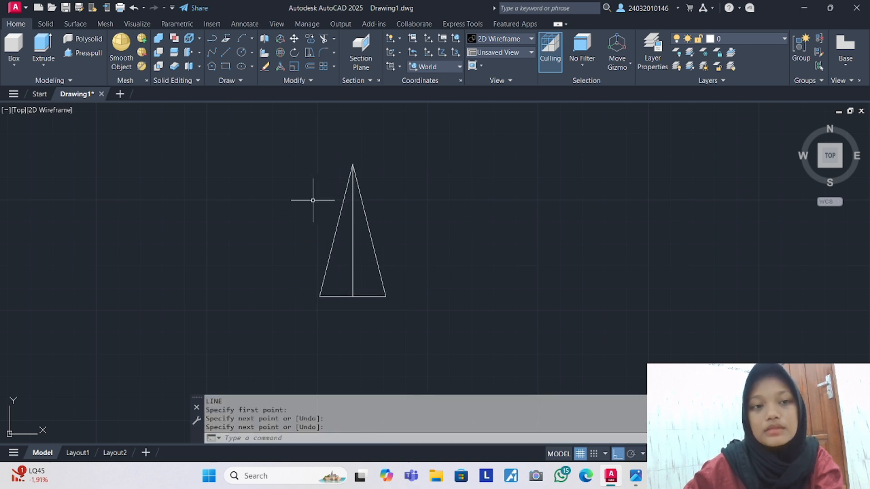
Trim away the vertical centre line and join the three remaining sides into one triangular polyline.
click(325, 39)
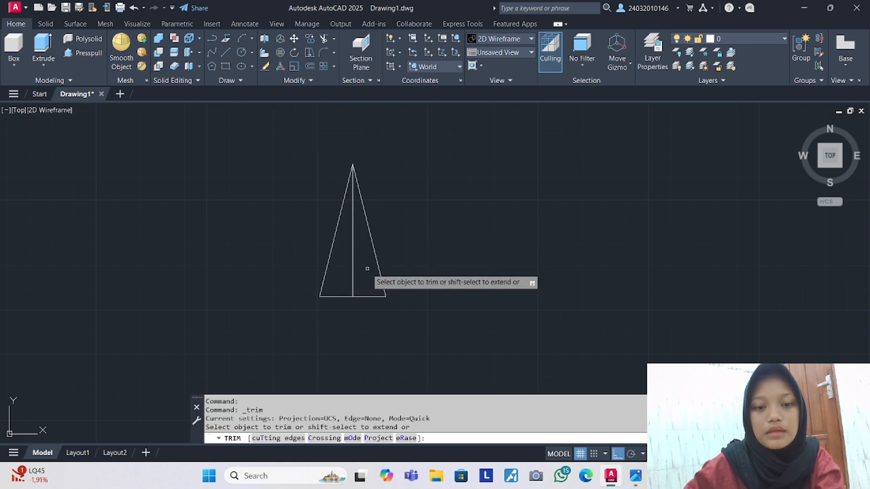
mouse_move(369, 270)
mouse_down()
mouse_move(355, 252)
mouse_move(348, 274)
mouse_up()
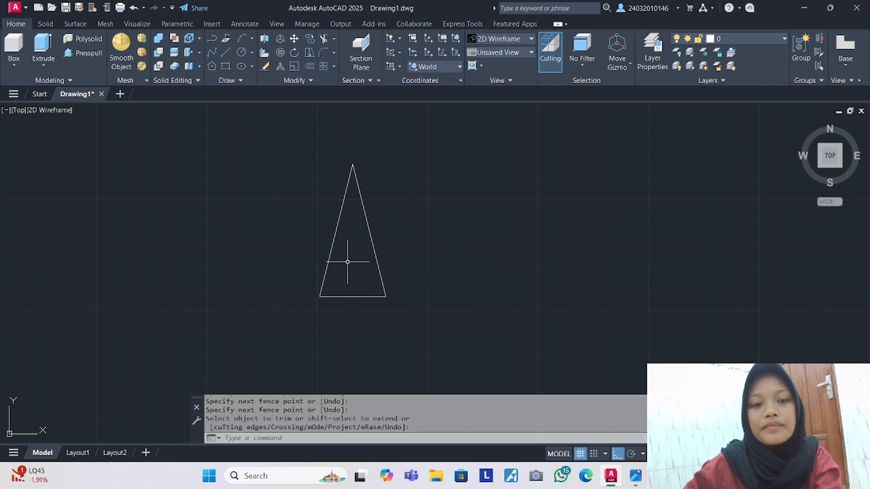
click(265, 122)
click(485, 328)
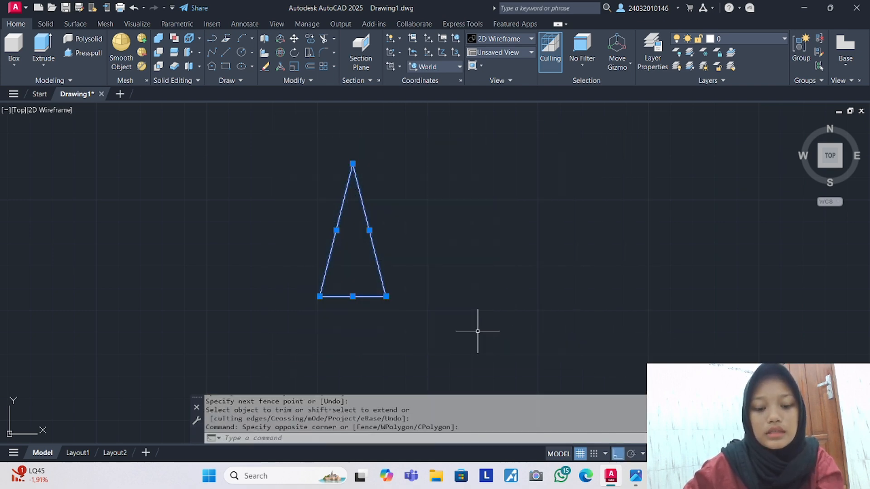
text(jo)
key(Return)
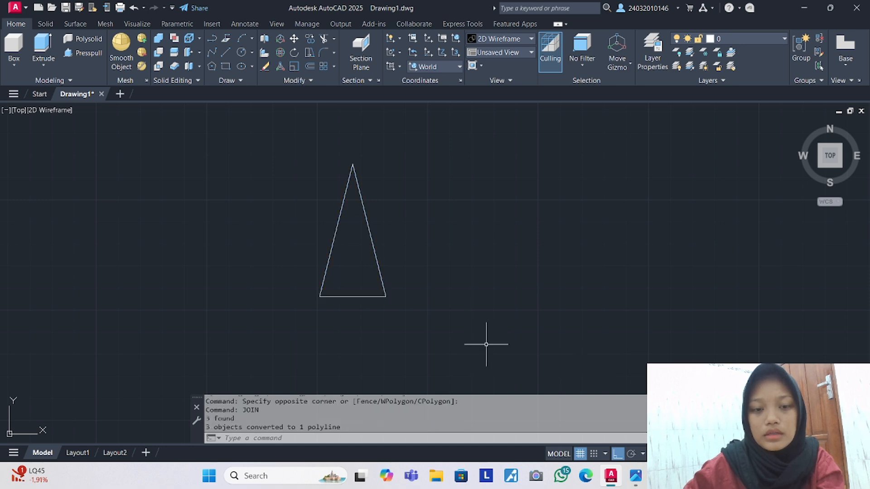
Offset the triangle outward by a distance of 1.
click(308, 66)
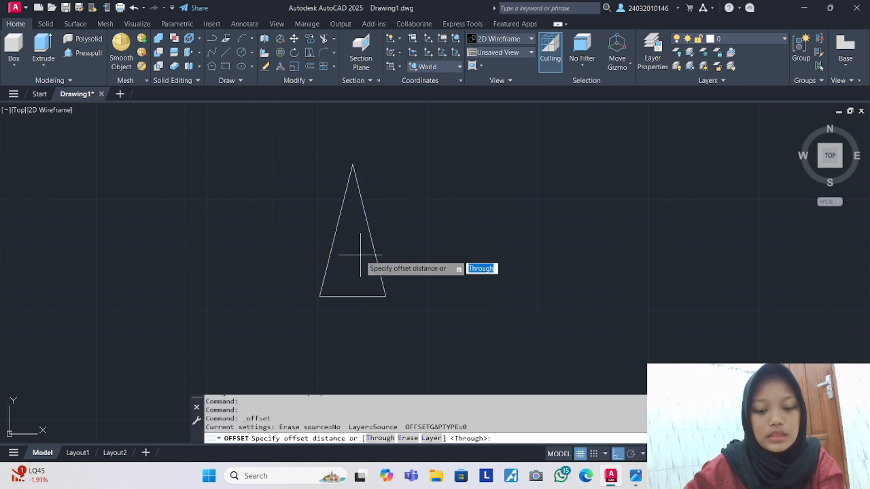
text(1)
key(Return)
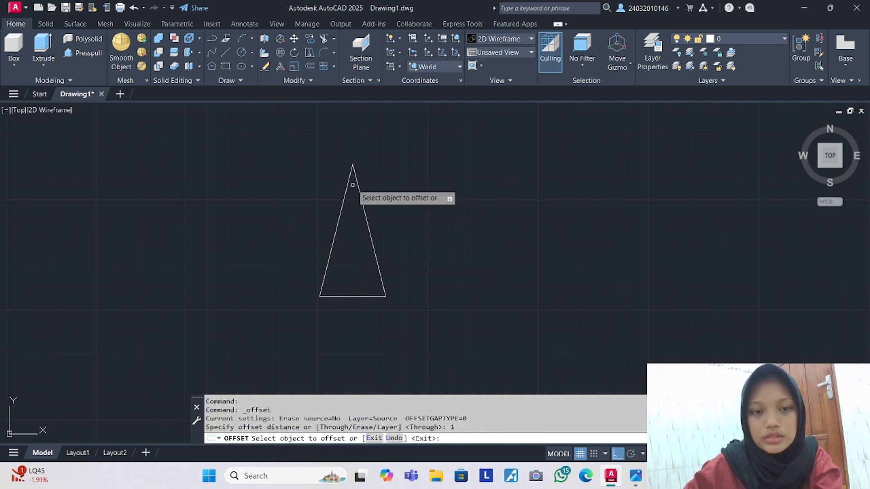
click(356, 178)
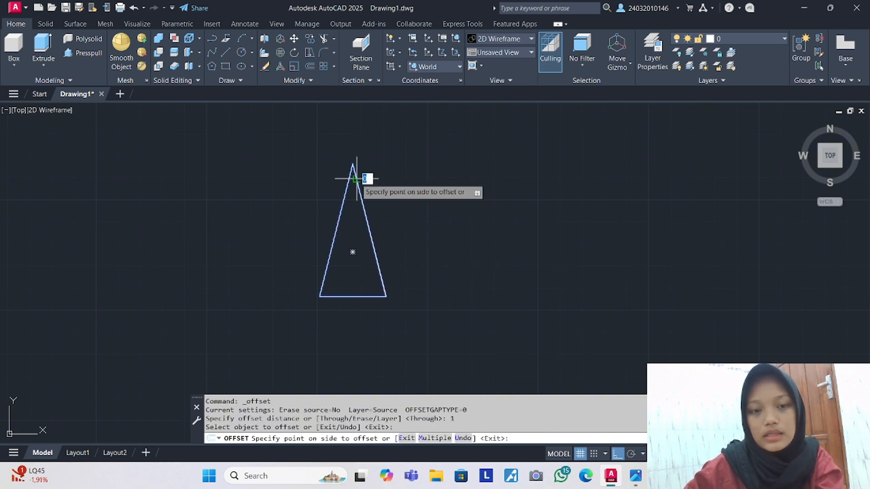
click(363, 176)
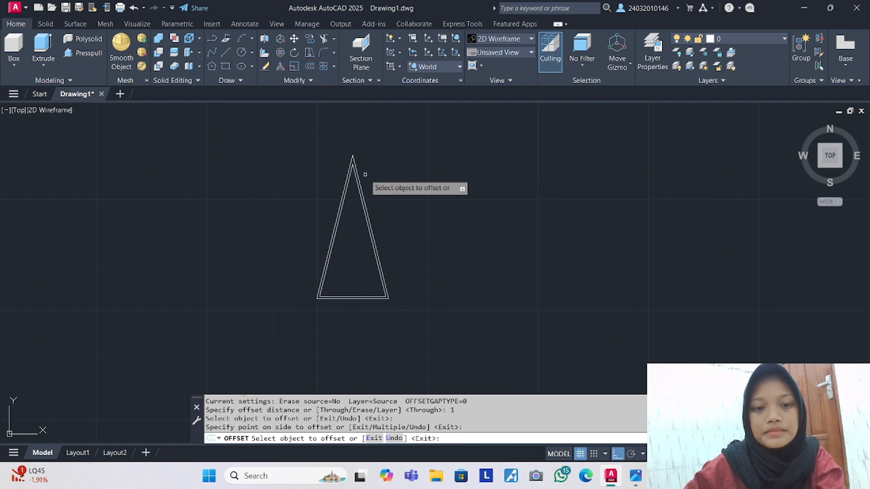
key(Return)
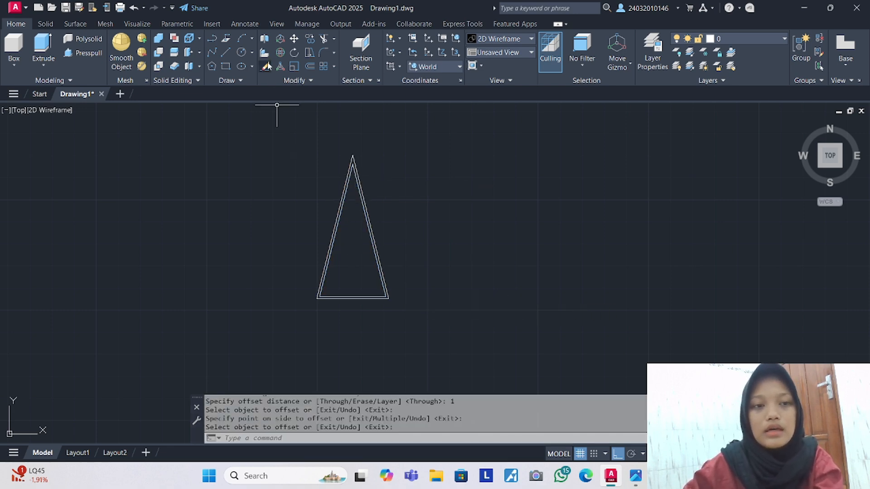
Draw a guide line 2 long straight down from the outer triangle's apex.
click(224, 56)
scroll(367, 177, up, 4)
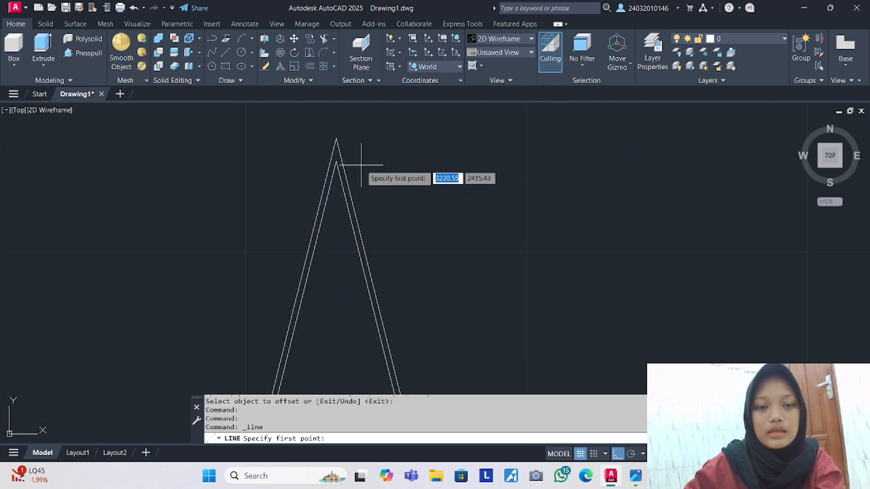
scroll(344, 181, up, 4)
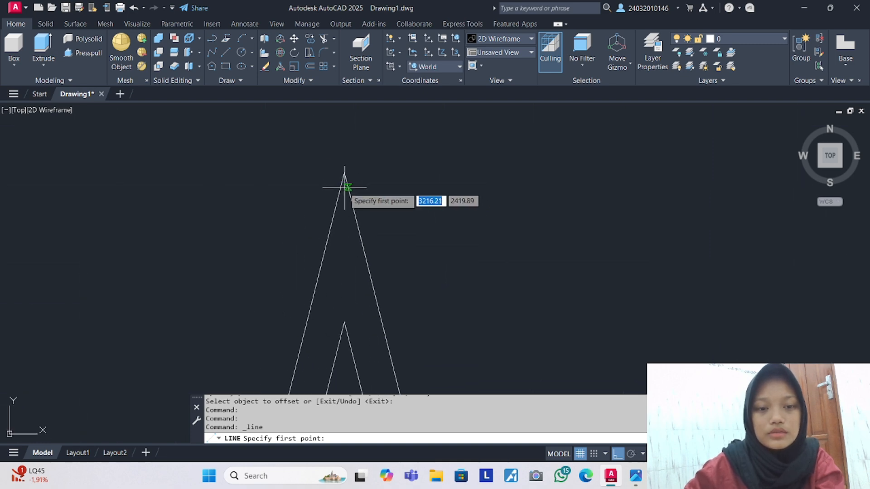
click(344, 172)
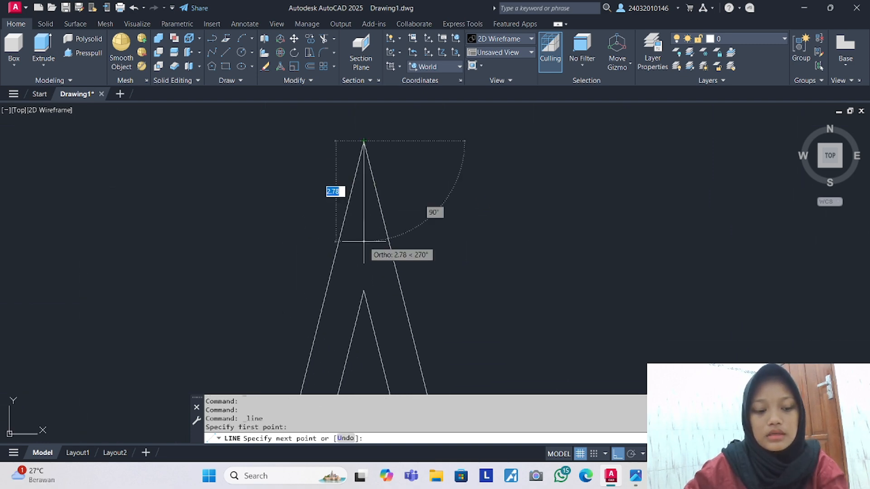
text(2)
key(Return)
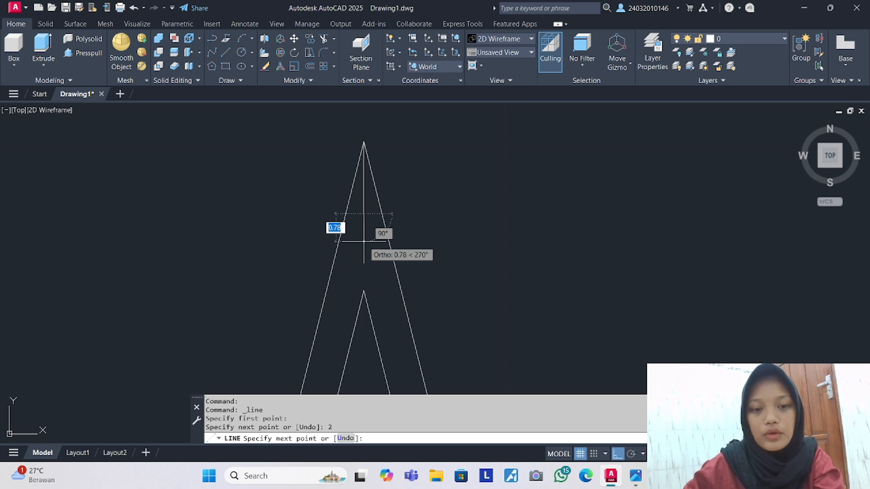
Stretch the inner triangle's apex vertex up to the lower end of the short guide line.
click(367, 302)
scroll(368, 321, down, 2)
middle_drag(360, 338, 352, 252)
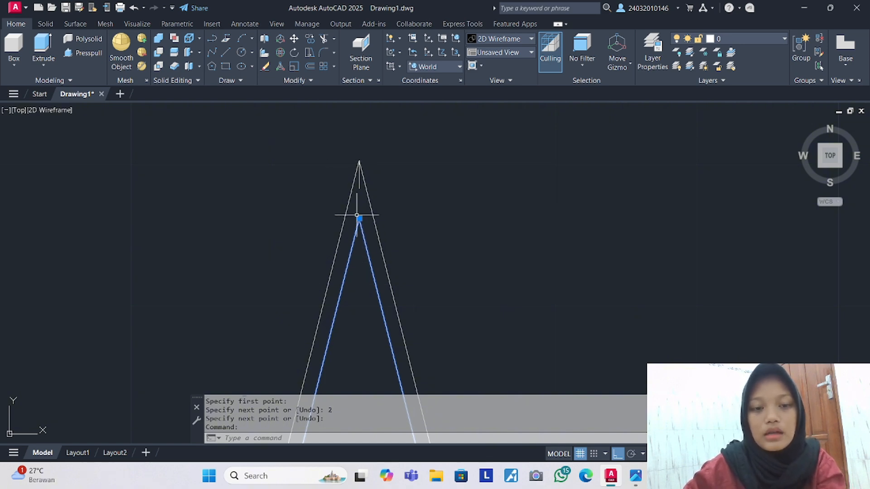
mouse_move(359, 220)
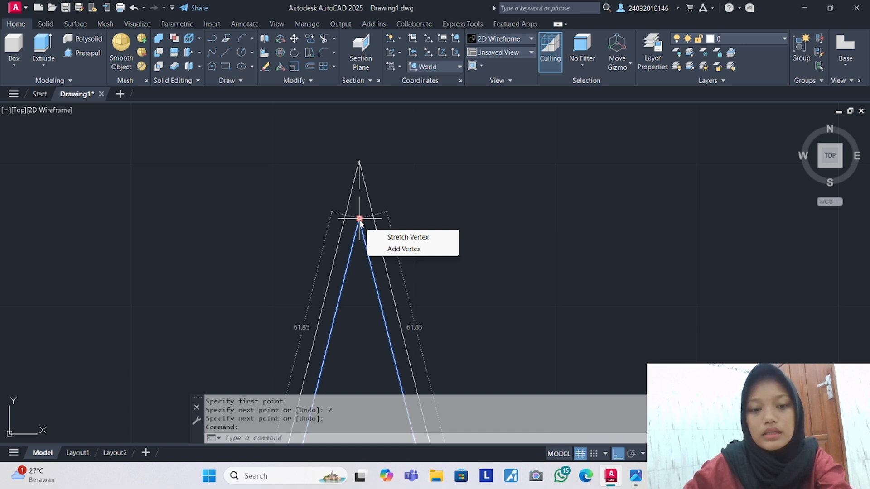
click(360, 219)
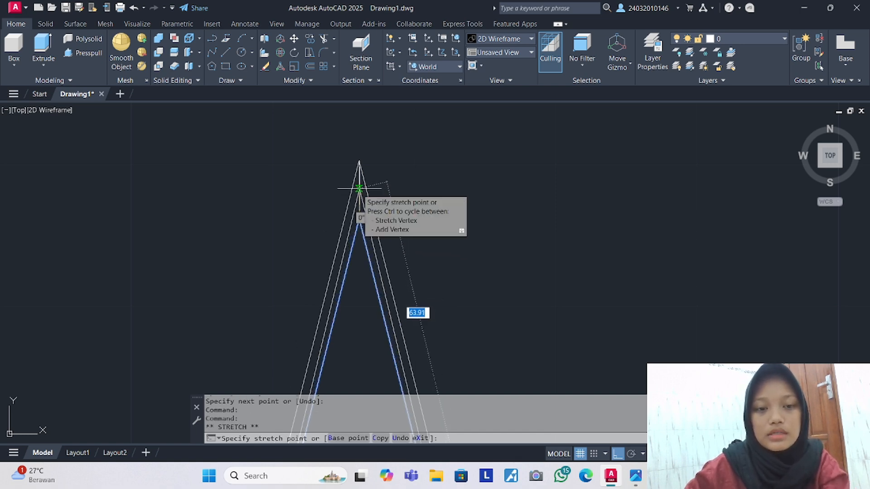
scroll(374, 250, down, 3)
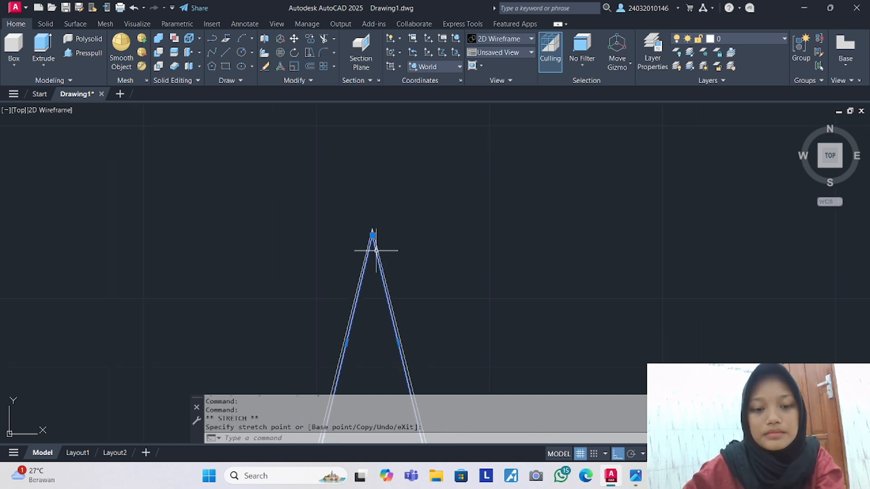
Draw a line along the inner triangle's left side, extending down to the outer triangle's base near its left corner.
middle_drag(417, 362, 417, 295)
scroll(424, 337, up, 3)
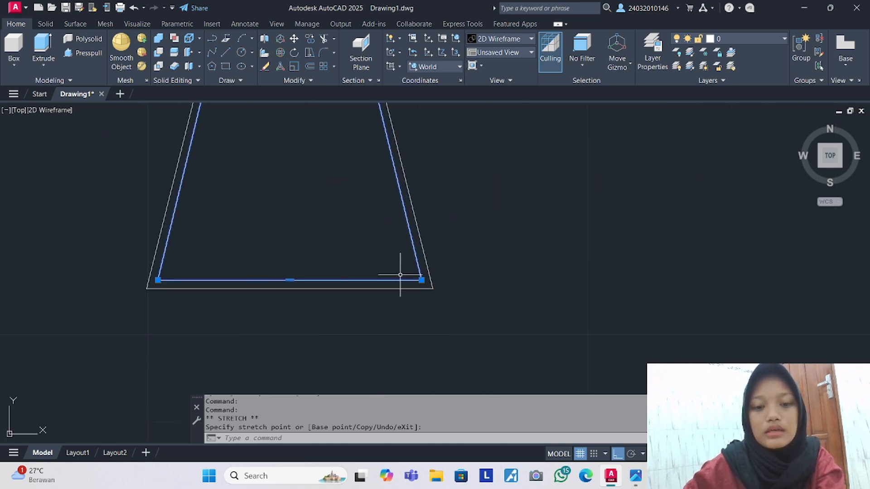
key(Return)
middle_drag(158, 297, 478, 322)
scroll(478, 319, up, 3)
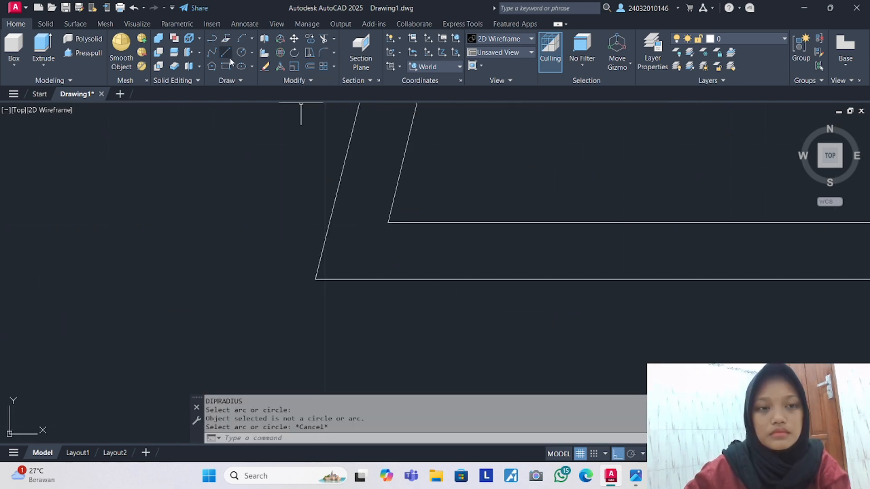
click(226, 52)
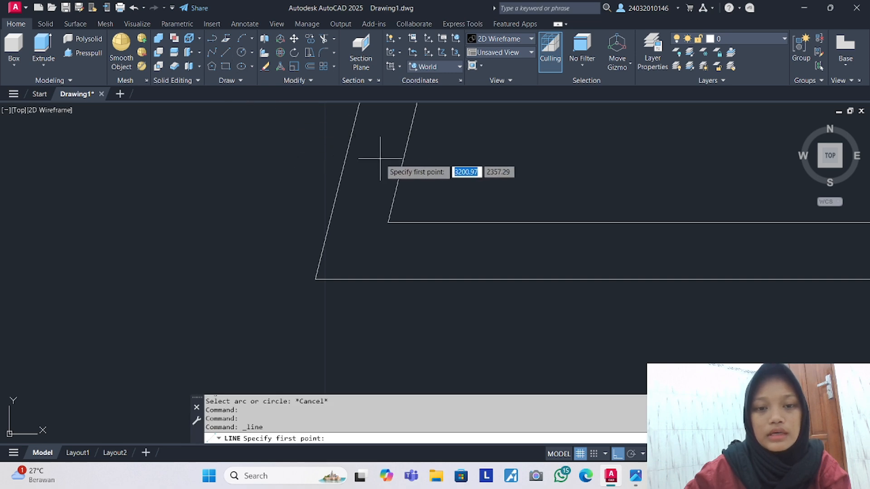
click(399, 175)
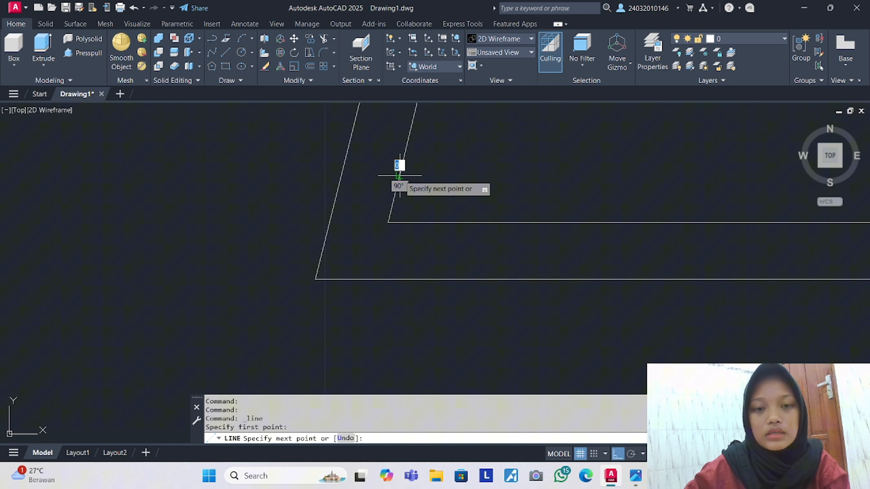
click(373, 279)
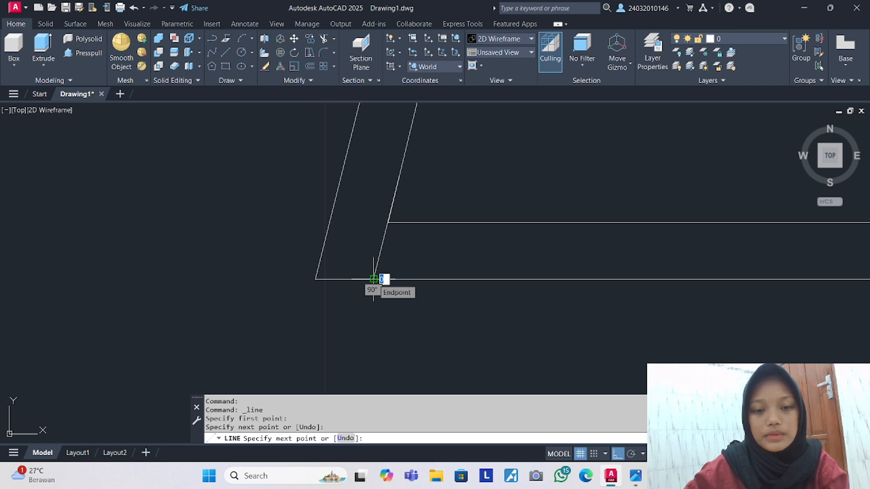
key(Return)
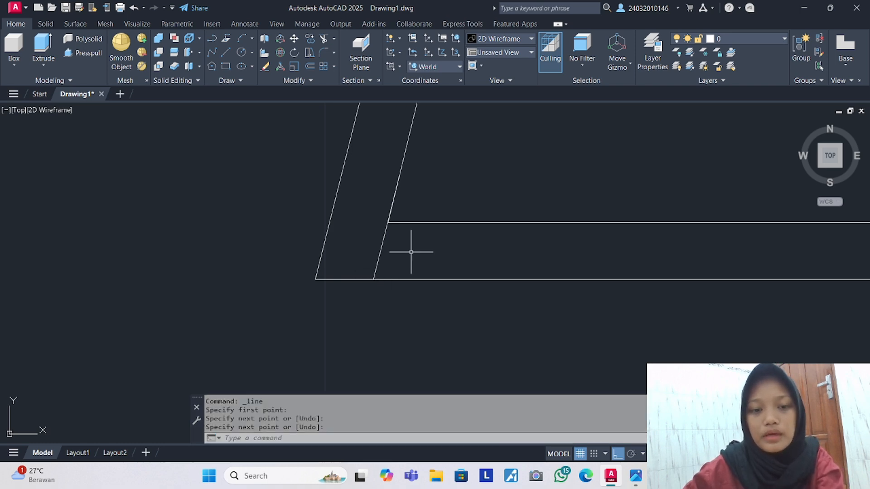
Stretch the new line's upper end down to the inner triangle's lower-left corner.
scroll(390, 241, up, 6)
scroll(365, 196, down, 4)
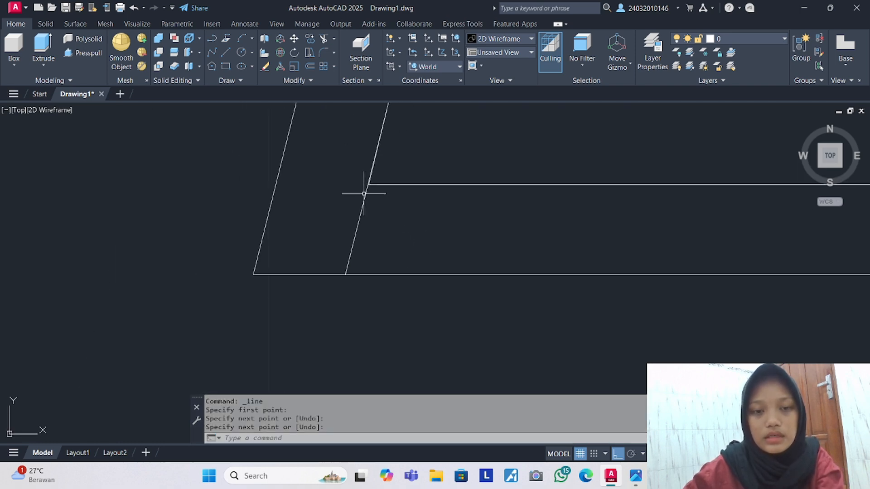
click(365, 199)
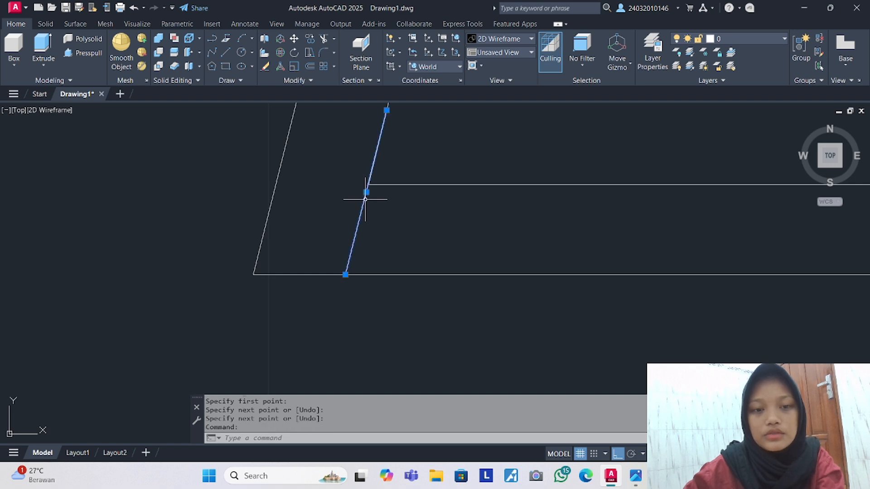
click(386, 110)
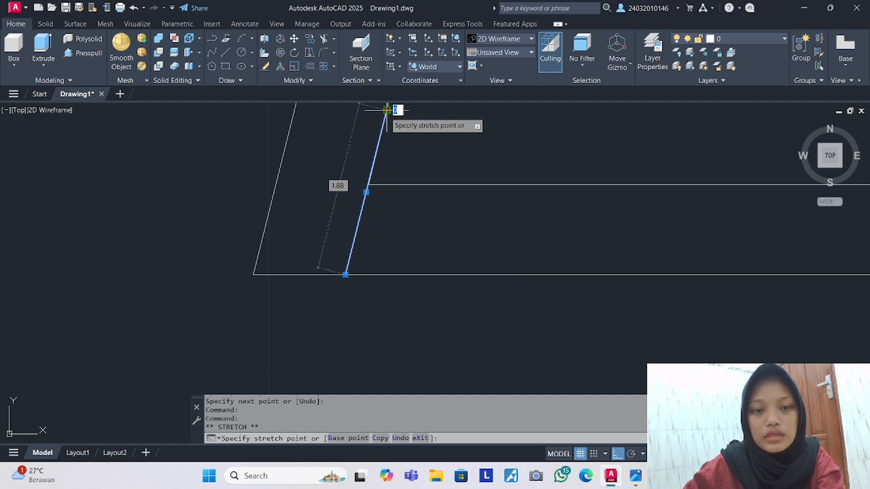
click(369, 185)
text(l)
key(Return)
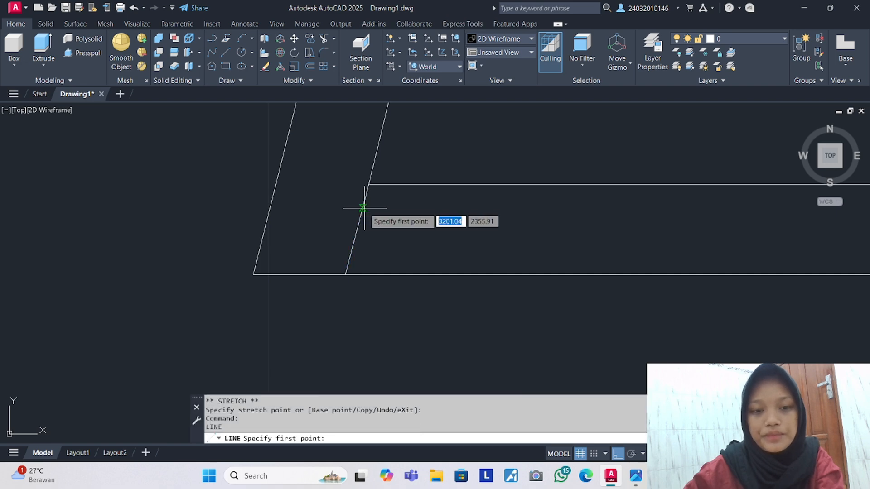
scroll(388, 202, up, 1)
scroll(383, 200, down, 3)
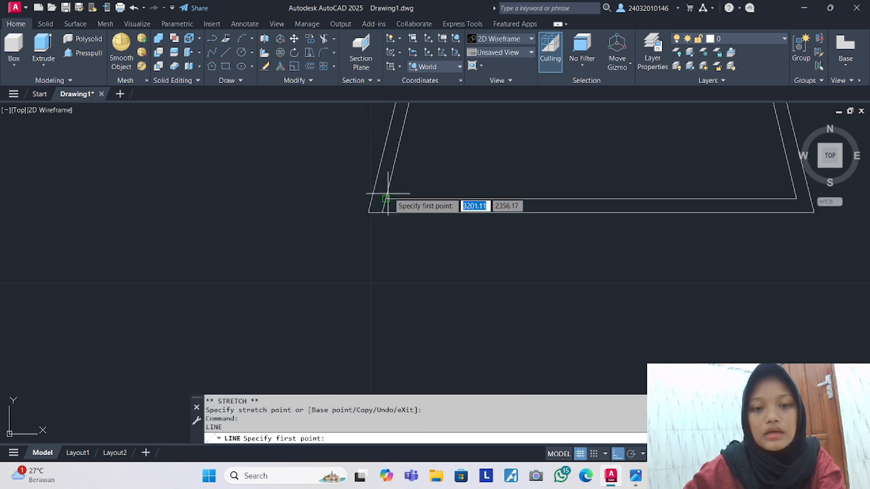
scroll(495, 175, down, 2)
middle_drag(496, 175, 450, 233)
scroll(412, 218, down, 4)
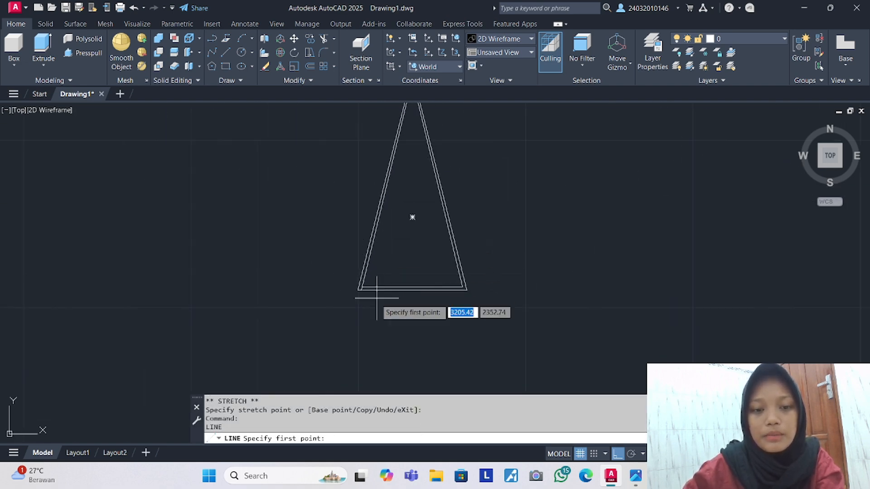
text(i)
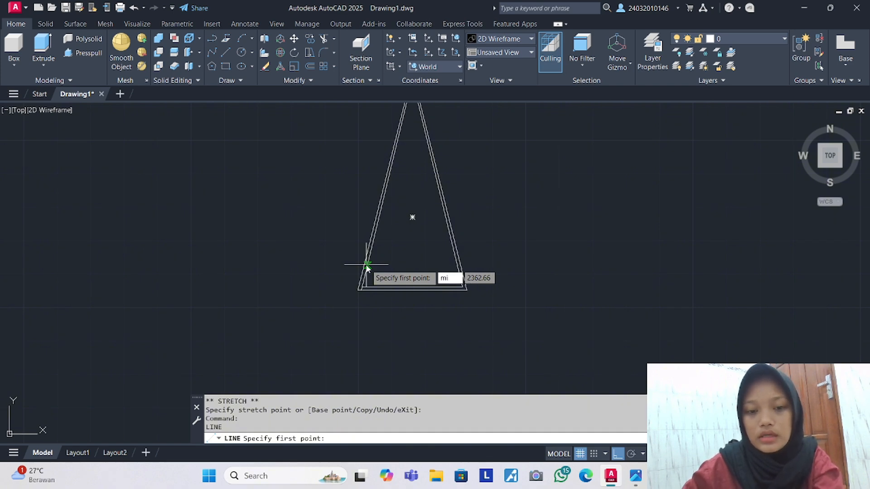
key(F1)
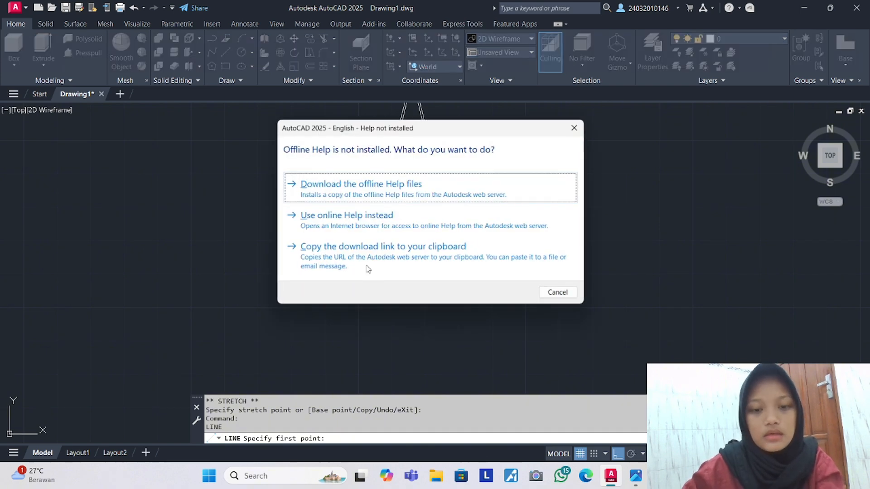
click(574, 128)
key(Escape)
Mirror the short lower-left line about the vertical axis from the apex to the base midpoint, keeping the original.
text(mi)
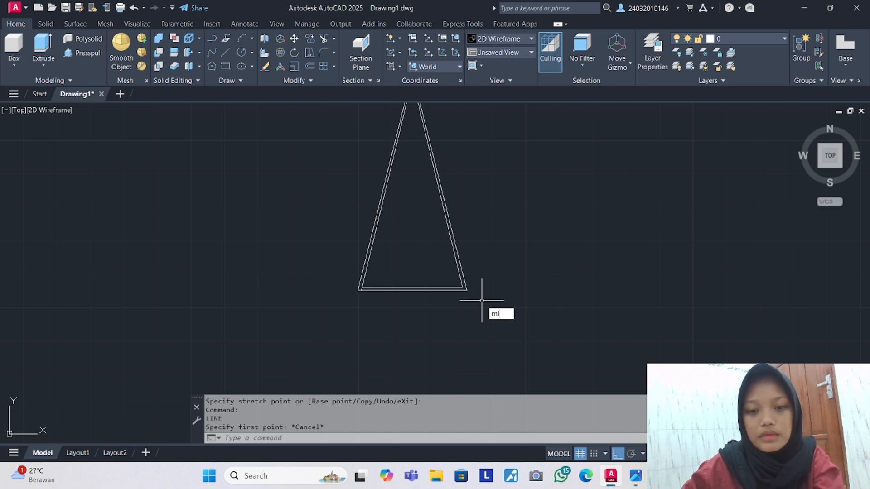
key(Return)
scroll(368, 297, up, 5)
click(360, 280)
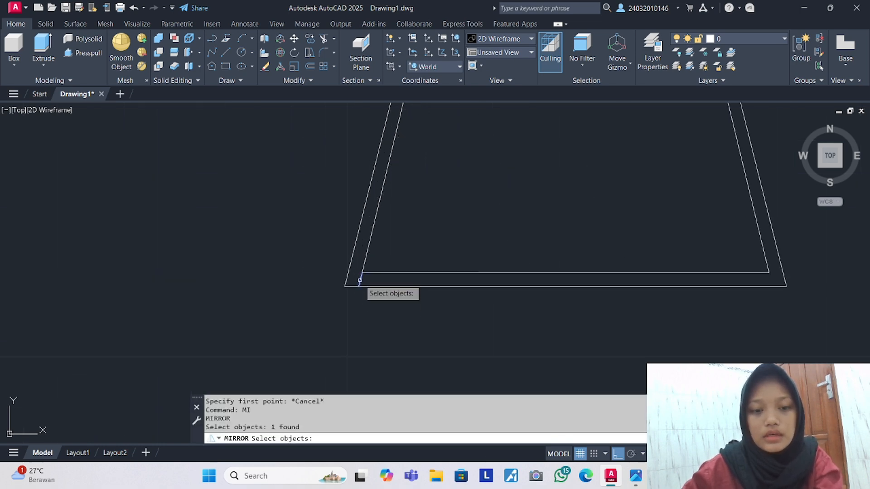
key(Return)
scroll(443, 229, down, 6)
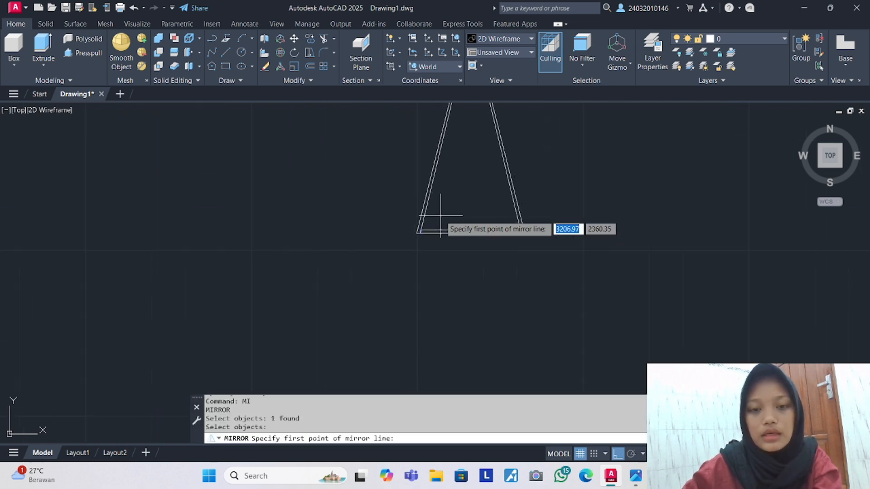
scroll(435, 272, up, 5)
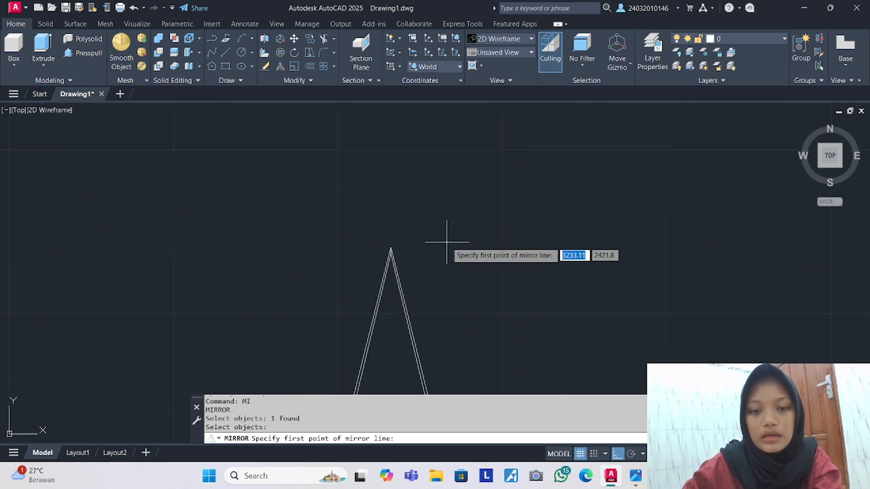
click(391, 248)
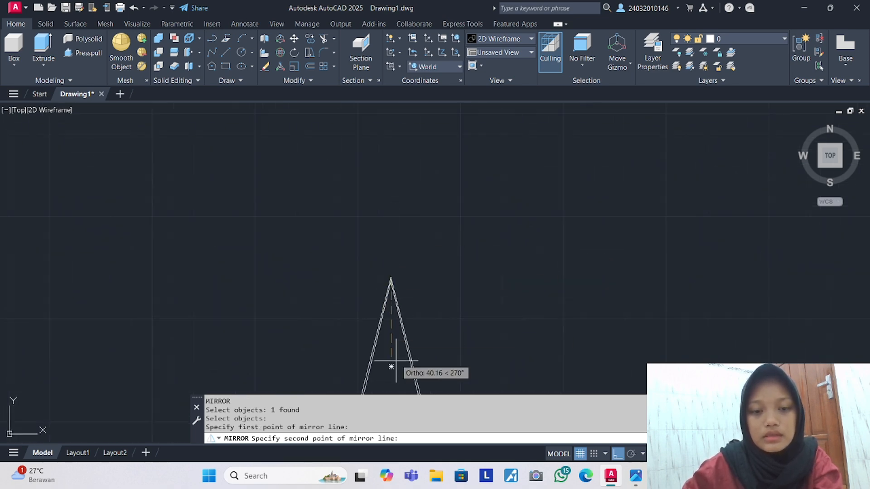
scroll(398, 369, down, 3)
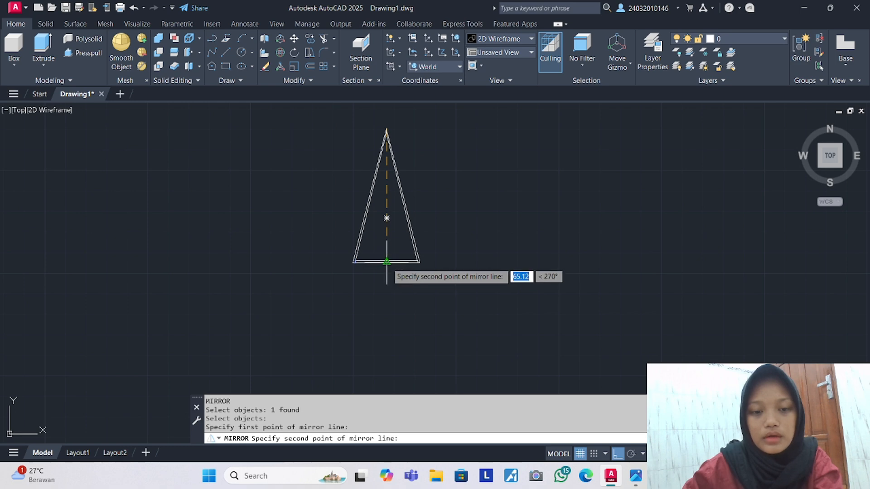
click(387, 262)
key(Return)
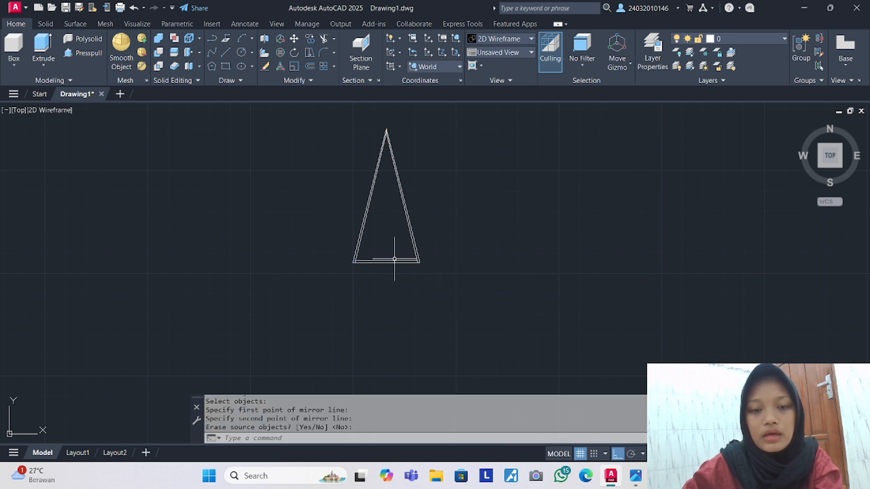
Trim away the inner triangle's base and the short vertical guide line at the apex.
scroll(394, 259, up, 7)
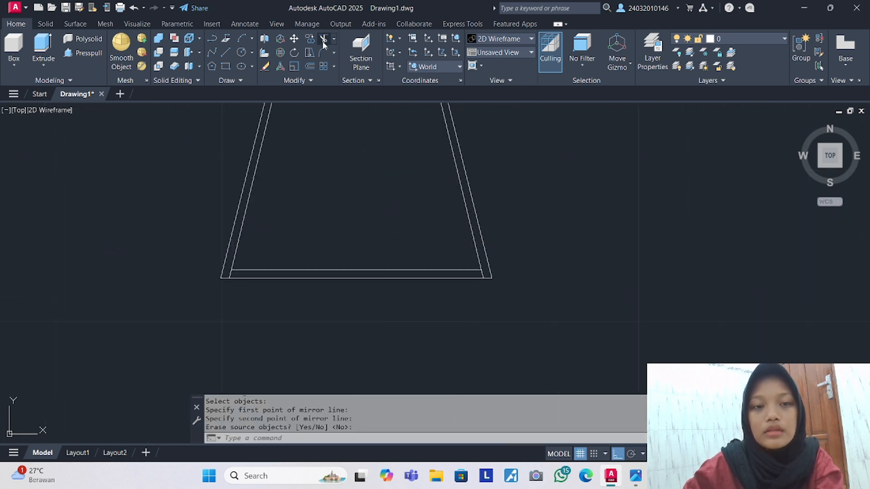
click(323, 53)
click(376, 269)
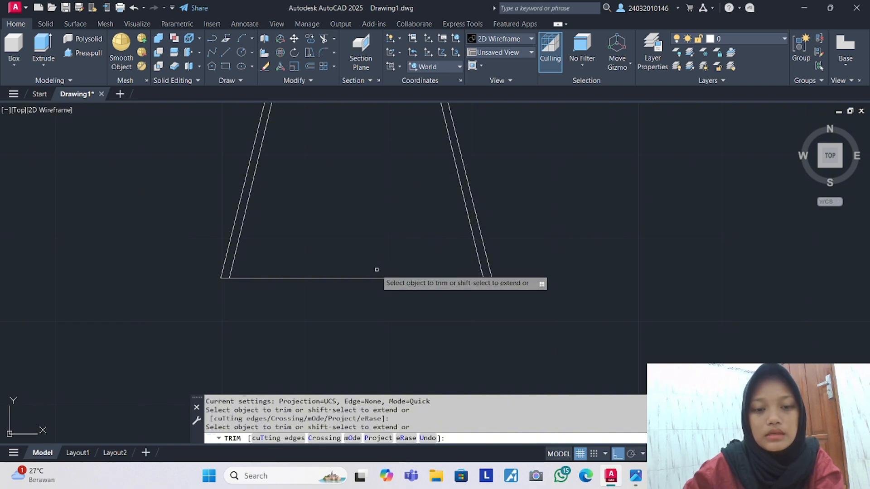
scroll(388, 247, down, 6)
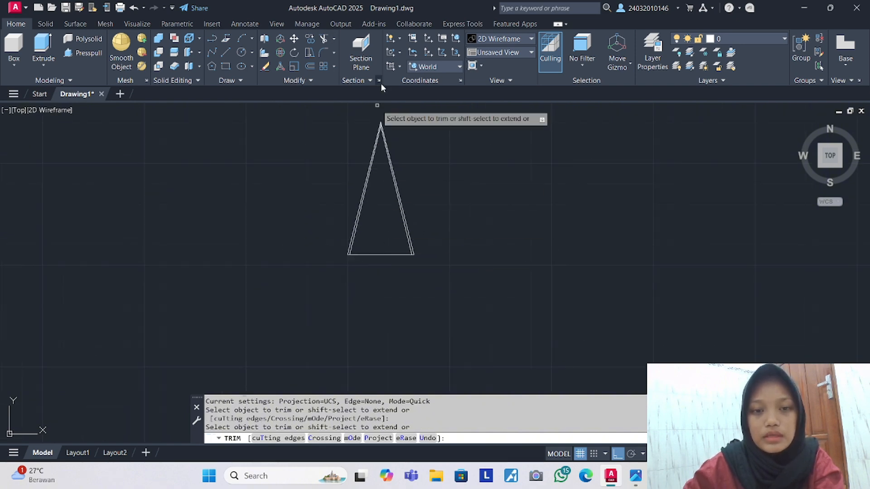
scroll(380, 118, up, 8)
click(359, 175)
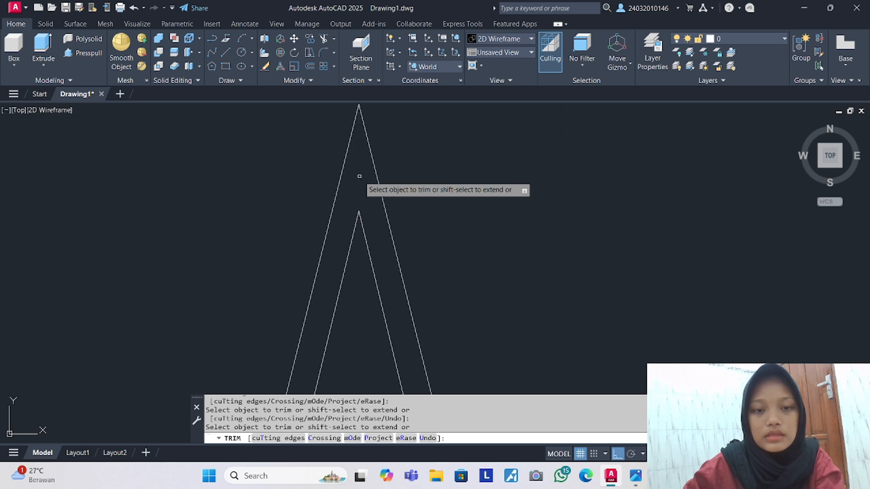
scroll(359, 178, down, 6)
middle_drag(362, 260, 377, 173)
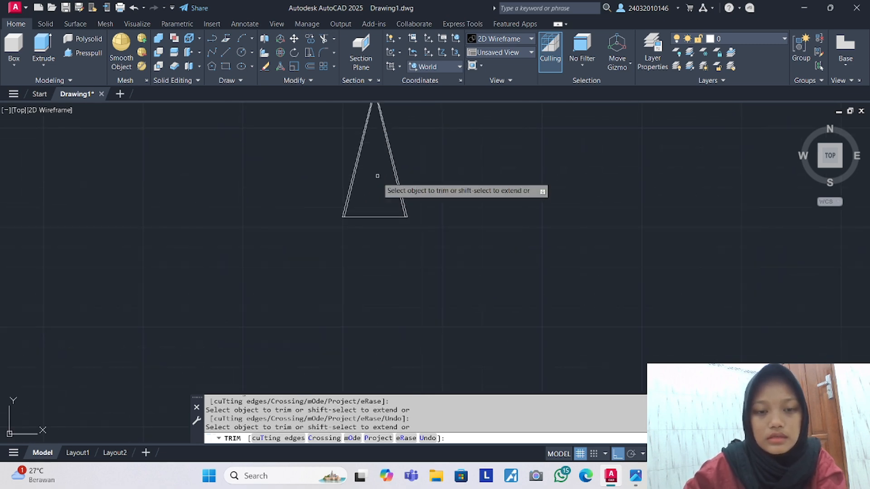
key(Return)
Trim the outer triangle's base between the two legs so that the profile is open at the bottom.
scroll(360, 222, up, 2)
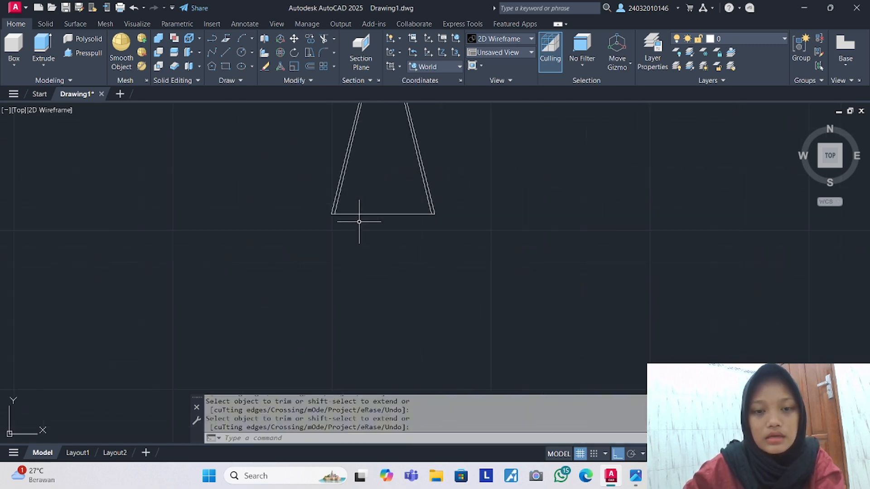
scroll(344, 205, up, 6)
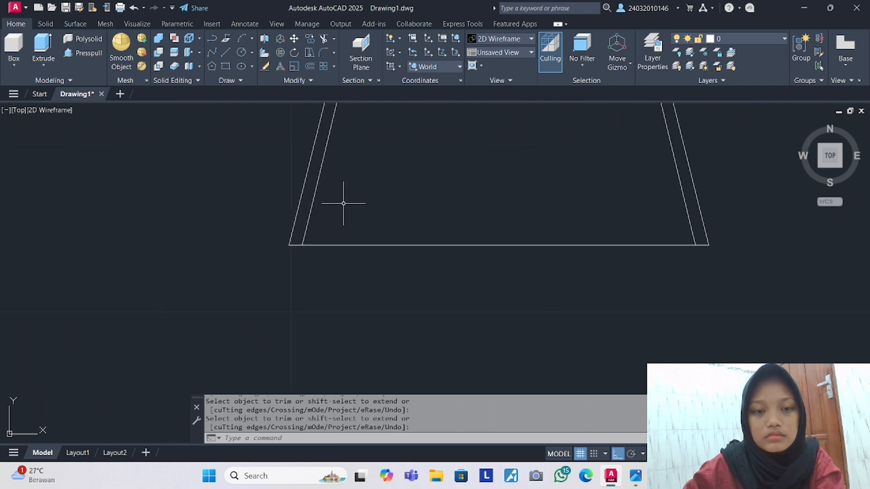
scroll(343, 203, down, 3)
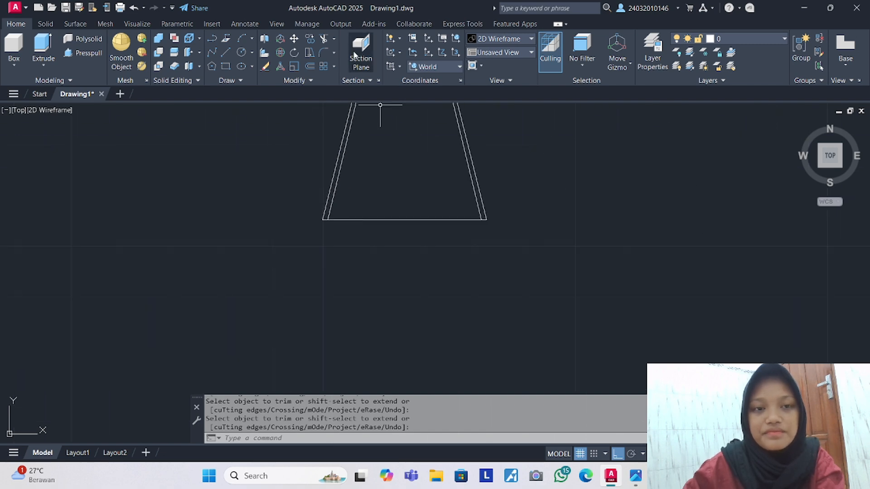
click(323, 38)
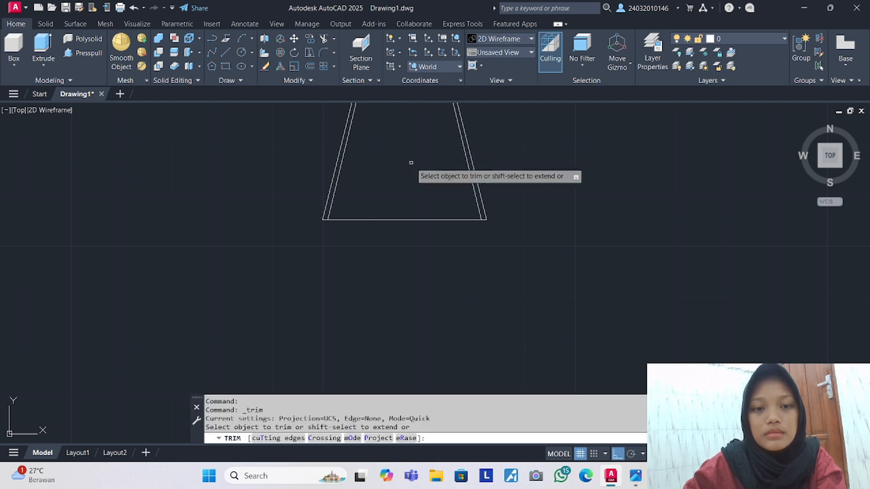
drag(408, 172, 407, 240)
key(Return)
Join all segments of the two-legged profile into one polyline.
scroll(407, 232, down, 5)
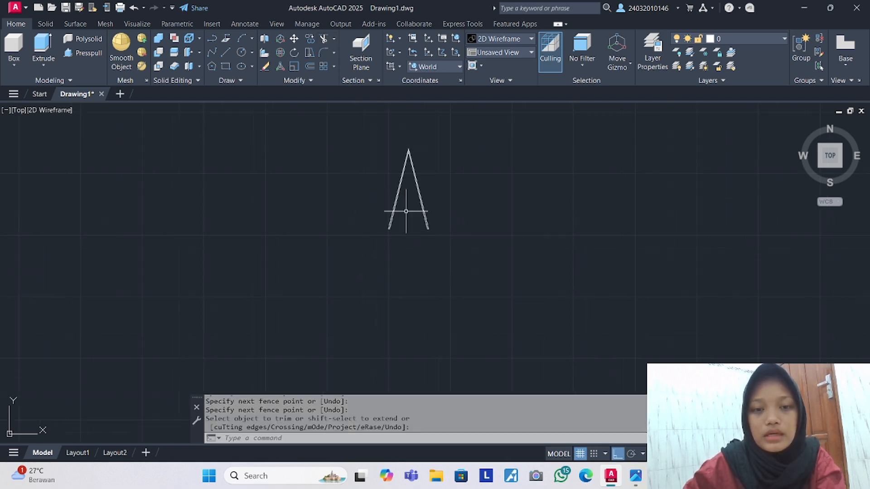
click(381, 131)
click(464, 265)
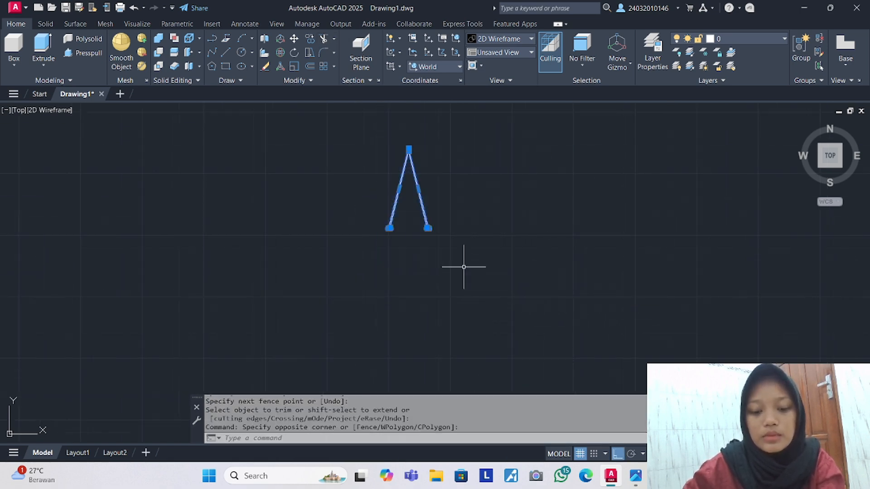
text(join)
key(Return)
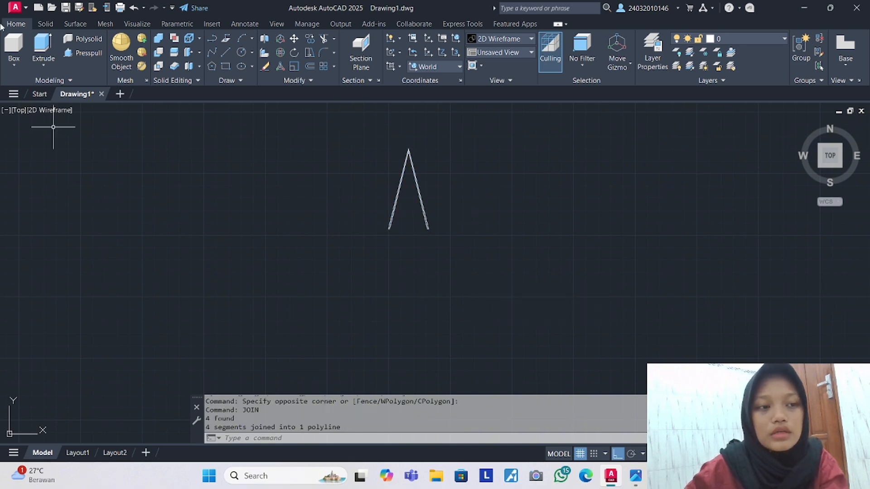
Switch the viewport to the SE Isometric view.
click(17, 110)
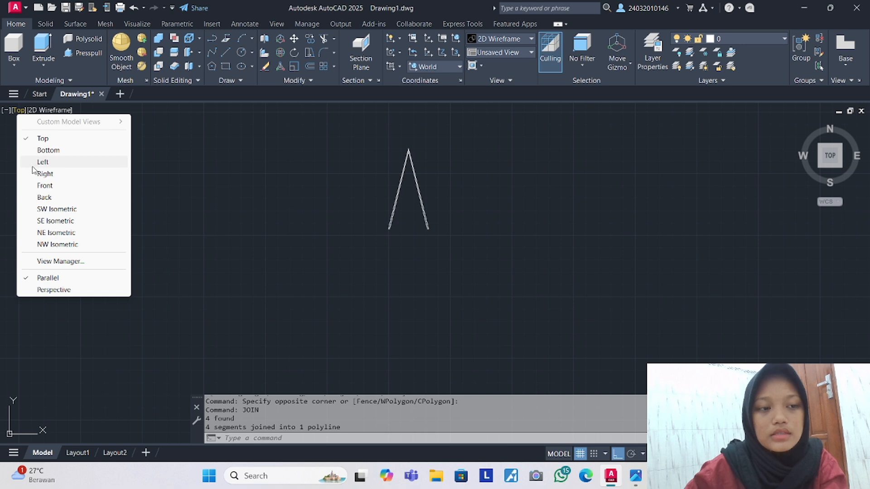
click(45, 220)
scroll(448, 263, down, 6)
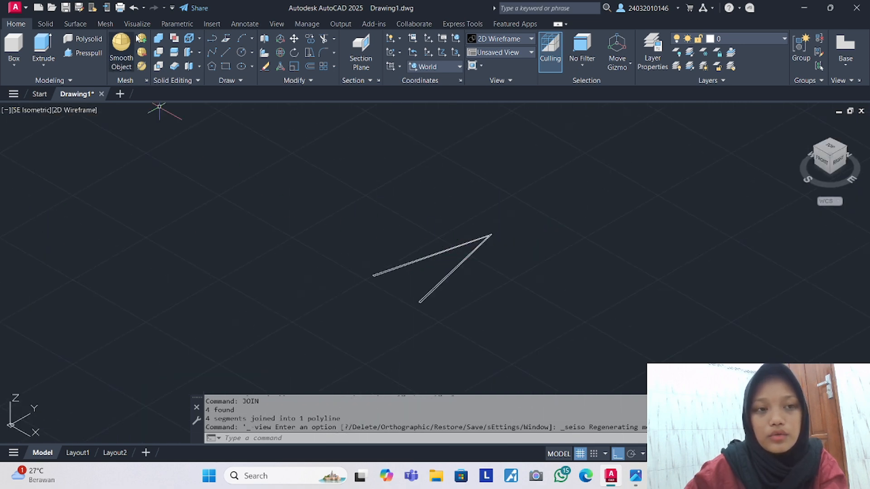
Extrude the closed two-legged profile into a solid with a height of 30.
click(53, 48)
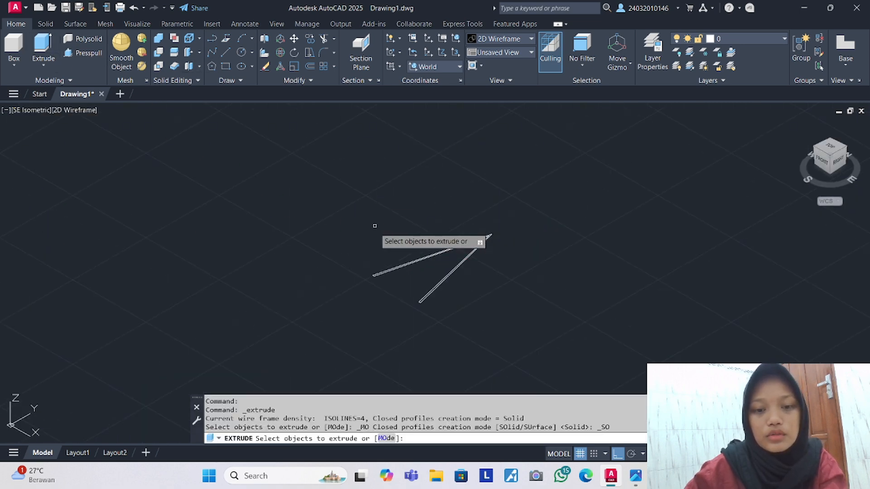
click(399, 263)
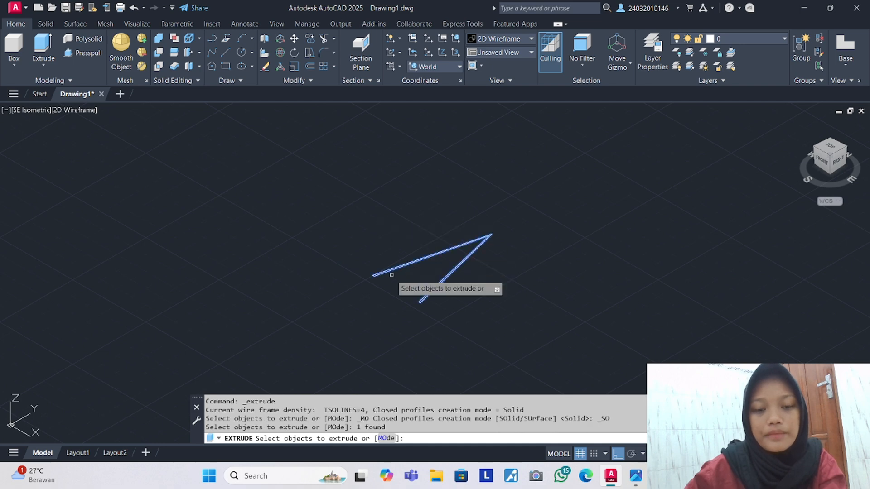
key(Return)
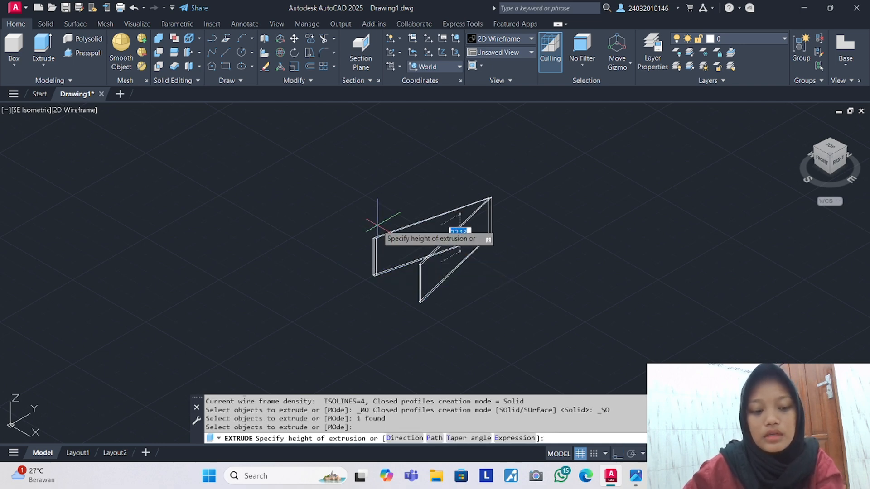
text(30)
key(Return)
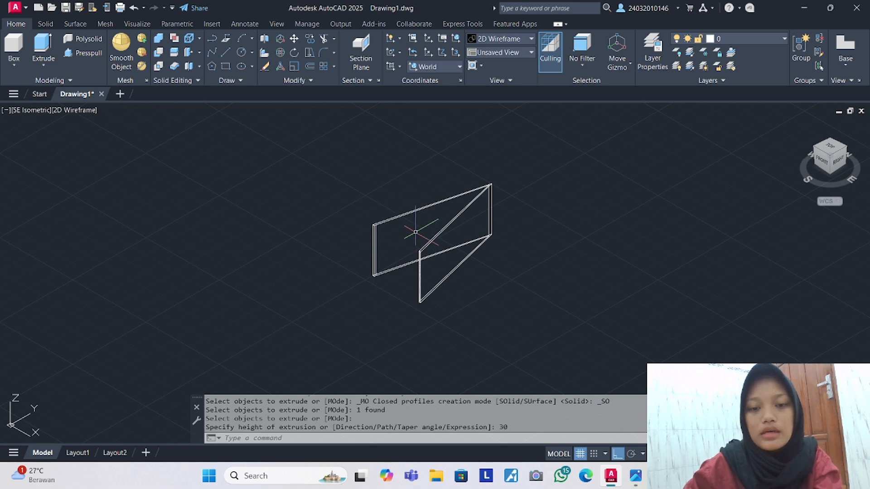
Rotate the extruded sign body 90° in 3D about the X axis so that it stands upright on its legs.
scroll(413, 229, down, 2)
scroll(443, 231, up, 4)
scroll(446, 203, down, 4)
click(272, 165)
click(443, 301)
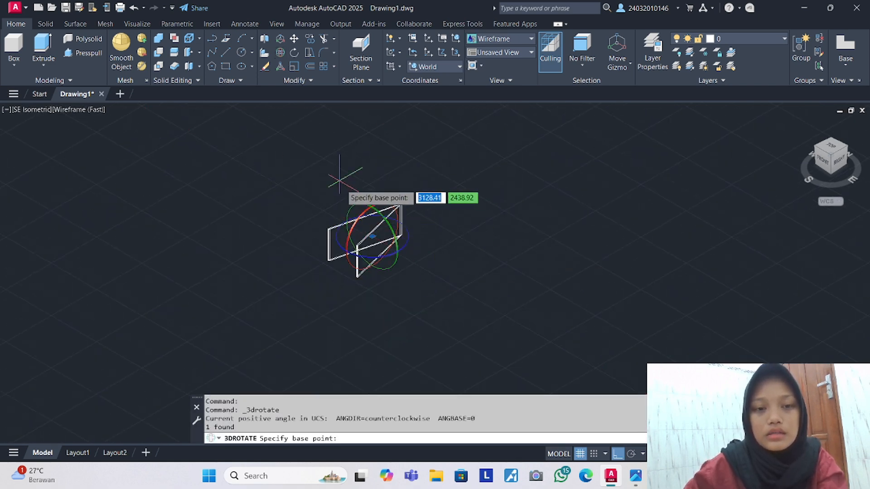
click(395, 220)
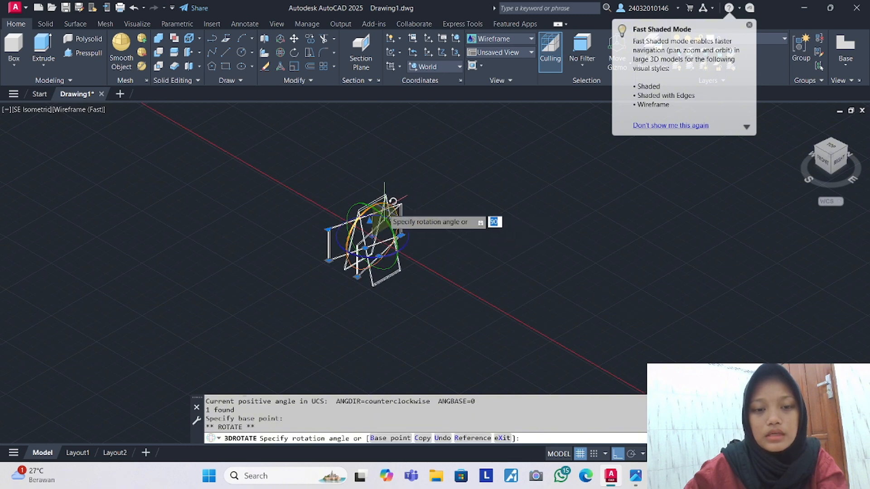
click(376, 211)
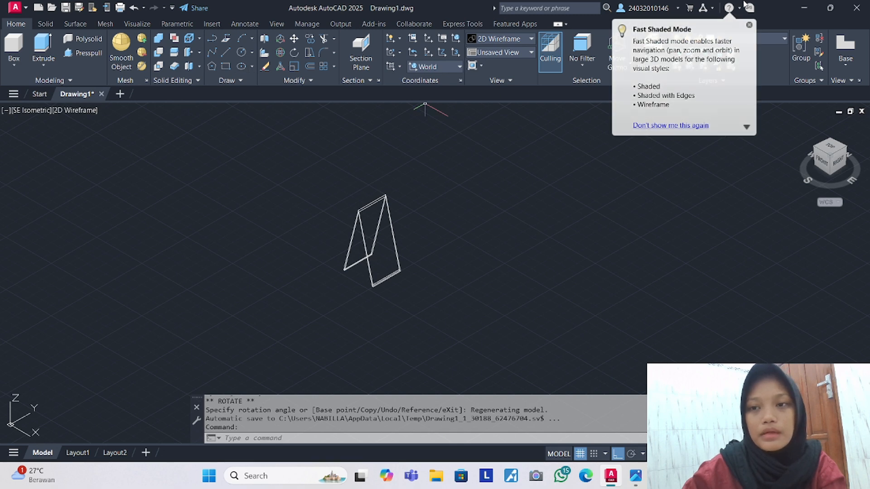
click(749, 26)
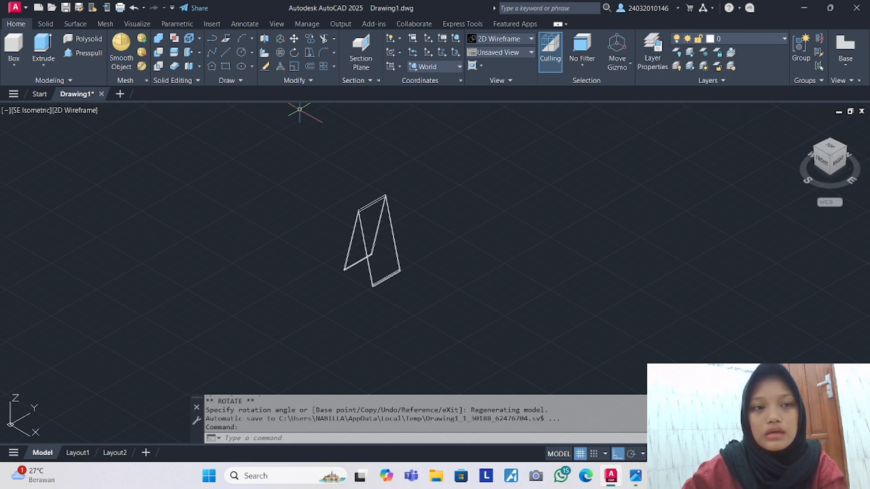
Draw a 2 by 10 rectangle in the empty space beside the standing sign.
click(225, 67)
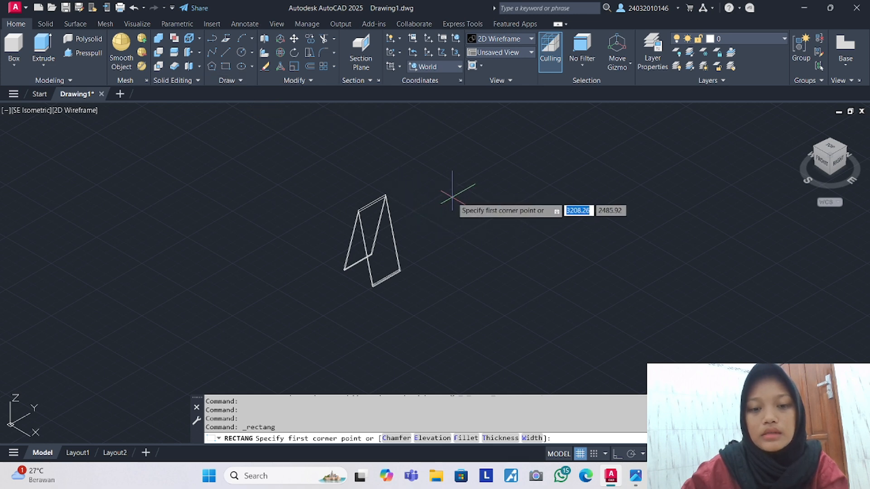
click(422, 223)
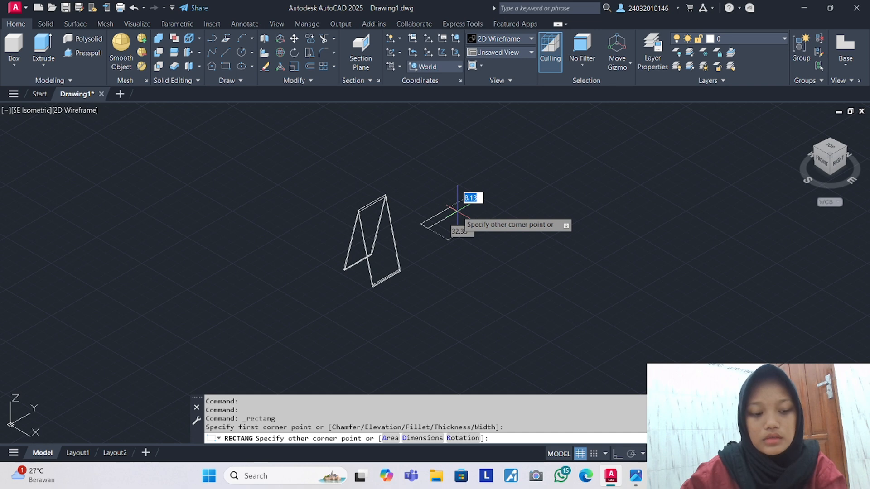
key(Tab)
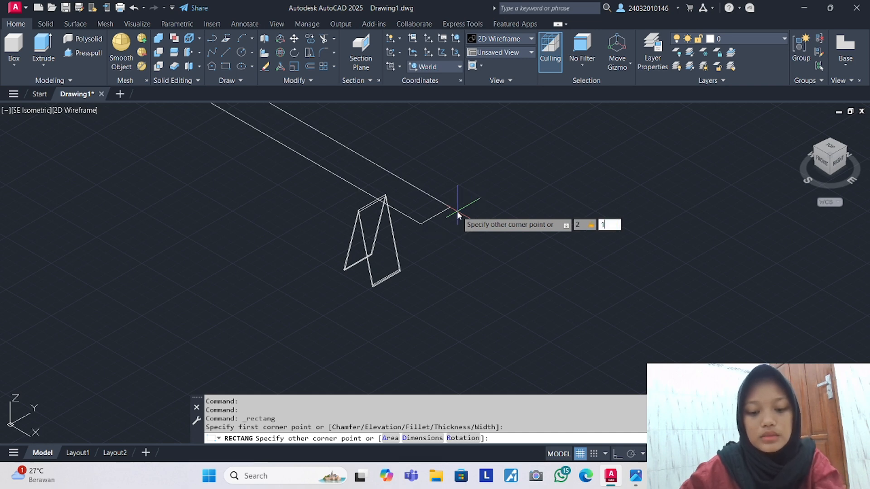
key(Return)
Extrude the small rectangle beside the sign to a height of 5.
scroll(430, 228, up, 4)
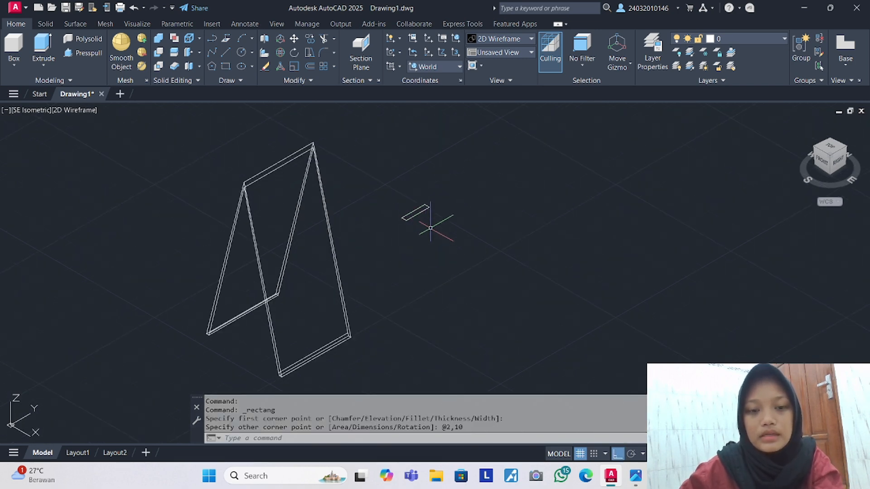
click(424, 212)
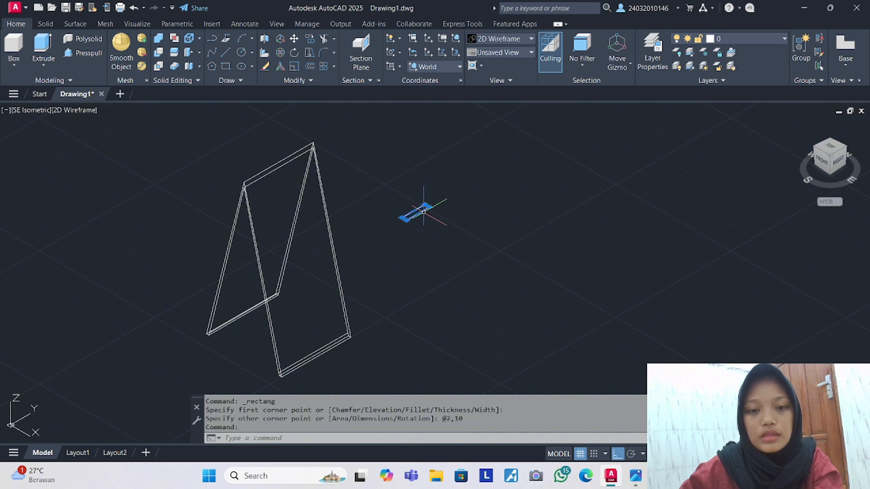
click(43, 48)
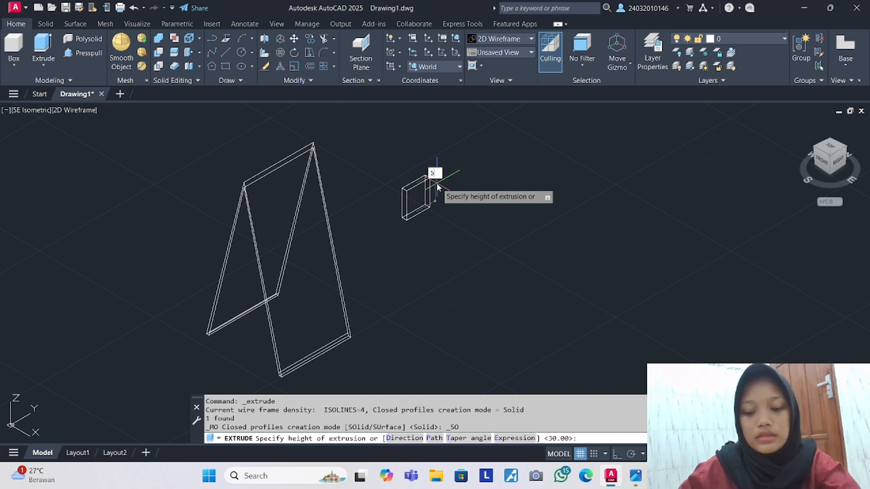
key(Return)
Rotate the small block 90° in 3D about the Y axis so that it lies flat.
click(412, 202)
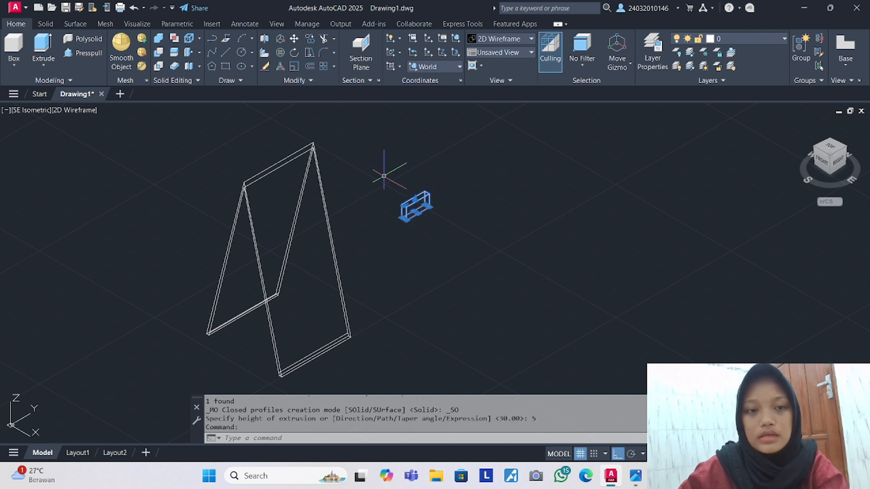
click(267, 53)
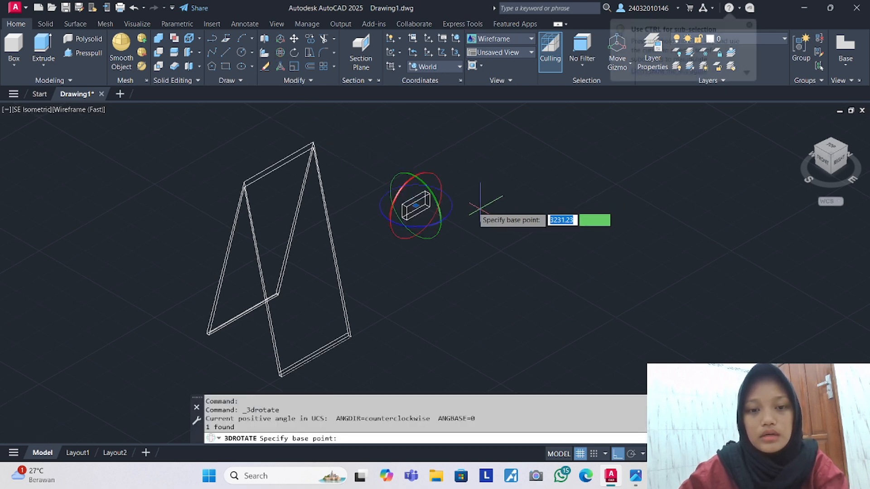
click(426, 185)
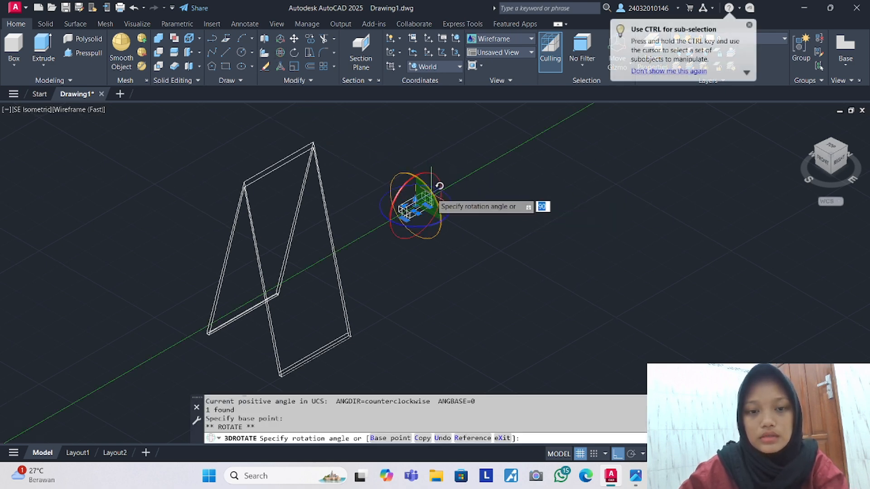
click(448, 226)
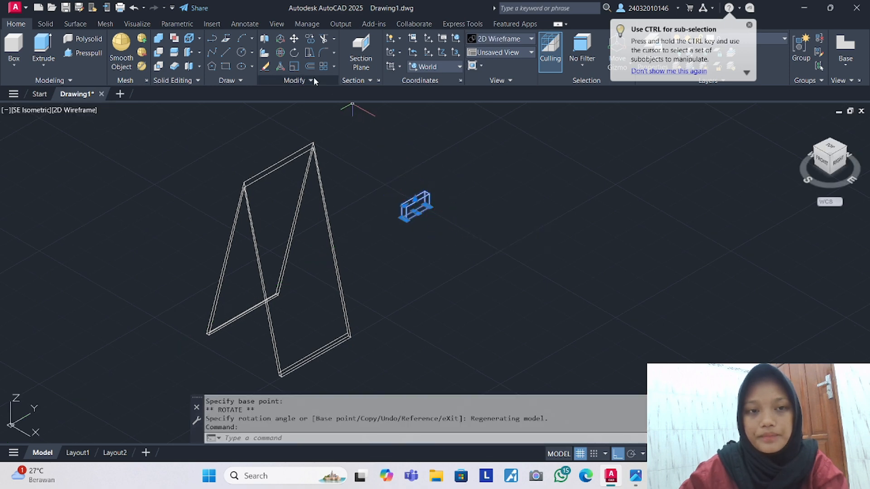
click(283, 52)
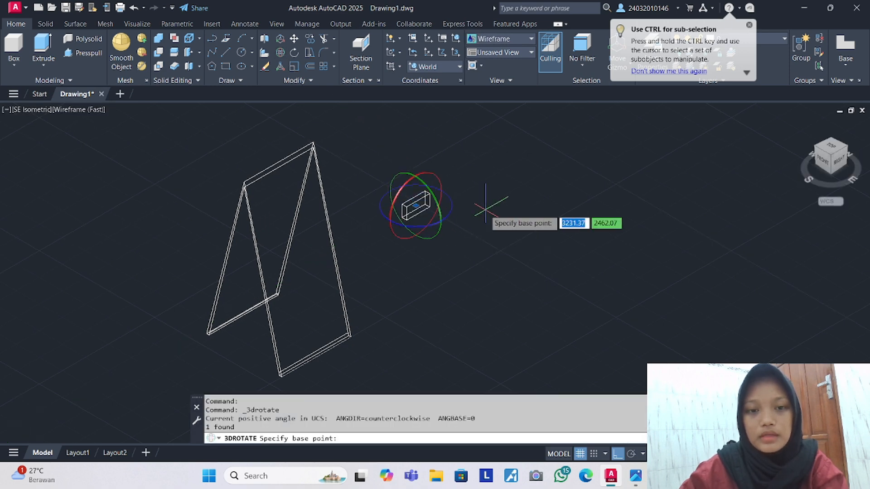
click(407, 173)
click(429, 211)
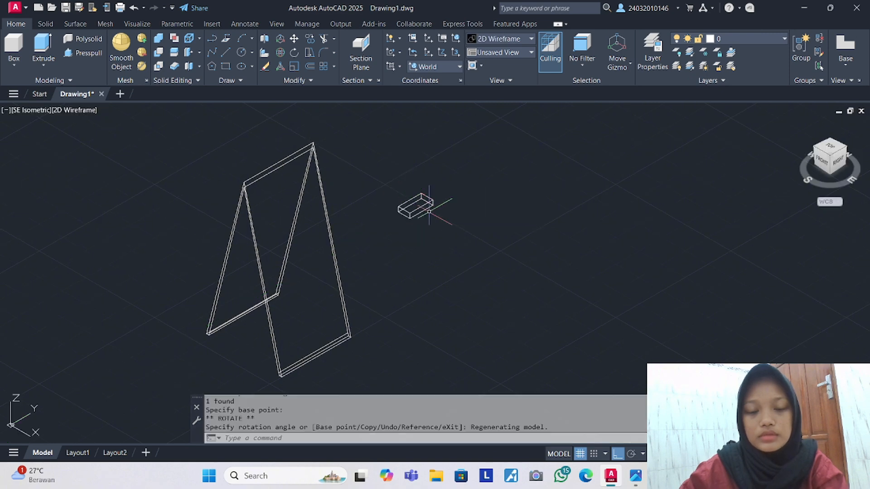
Draw a centre line along the flat block's upper face between the midpoints of its two short edges.
click(225, 52)
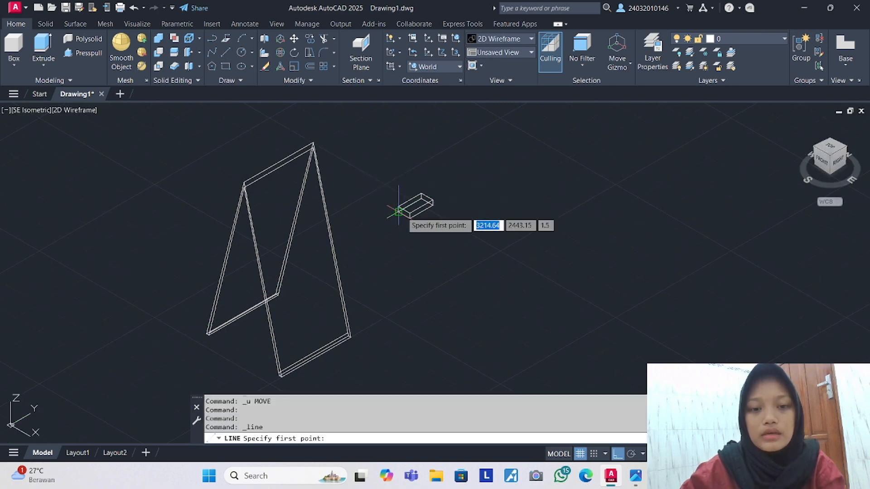
click(404, 208)
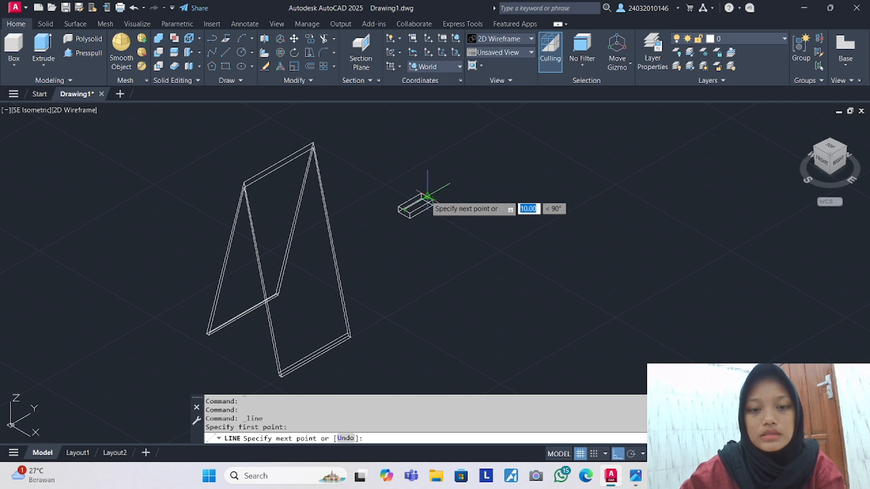
click(427, 195)
key(Return)
click(427, 196)
key(Escape)
Move the block and its centre line by the line's midpoint onto the midpoint of the sign's top ridge.
scroll(426, 188, up, 6)
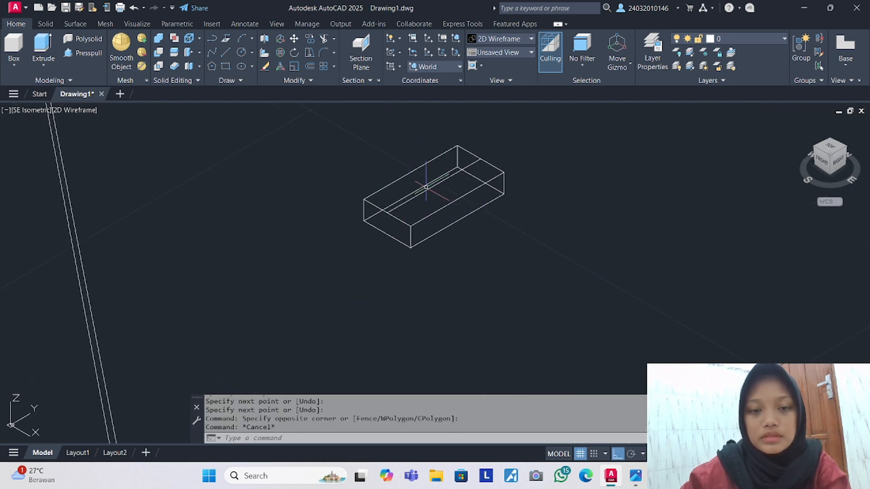
click(292, 140)
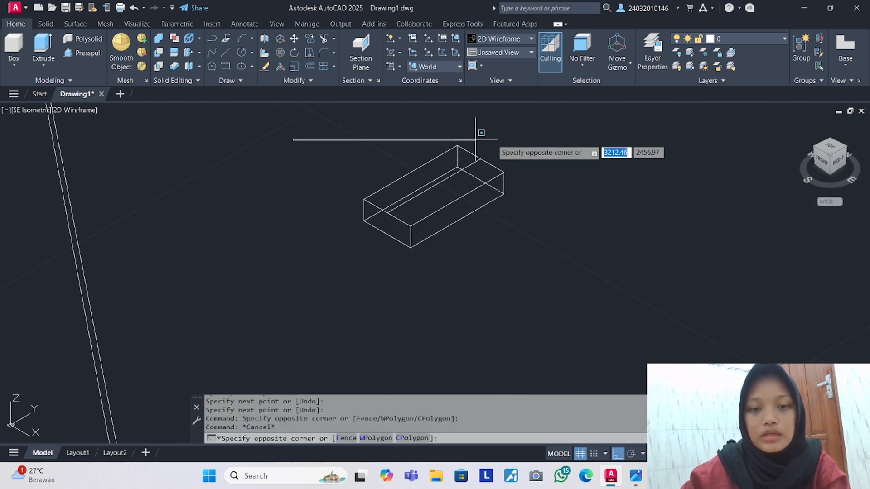
click(540, 237)
click(310, 117)
click(295, 116)
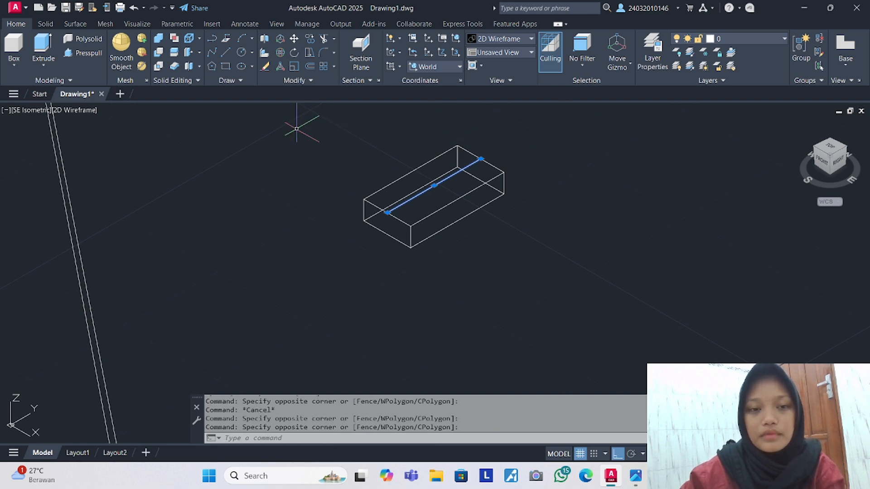
click(285, 121)
click(562, 289)
text(m)
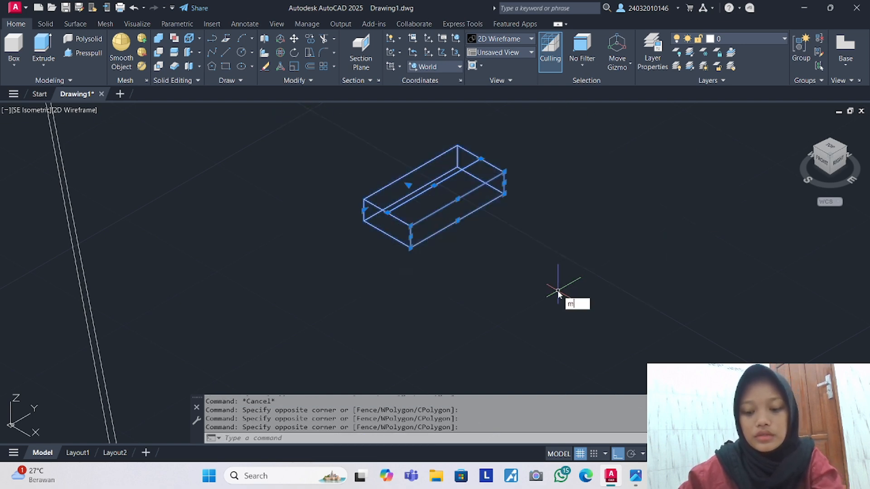
key(Return)
click(434, 186)
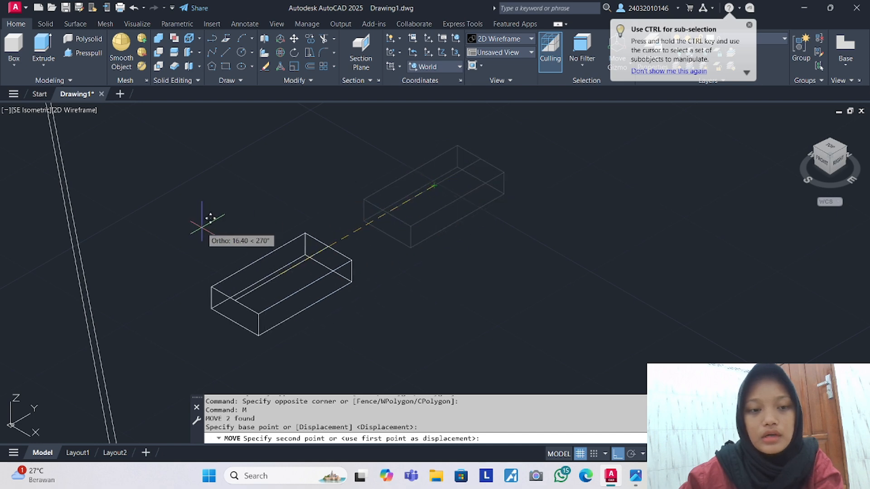
scroll(210, 218, down, 4)
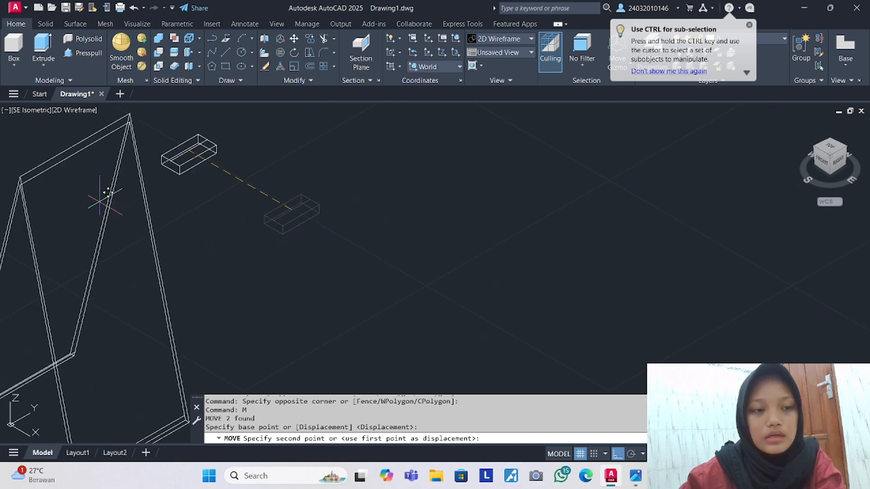
click(75, 144)
Subtract the block from the sign body to cut a handle notch in the middle of the ridge.
scroll(97, 235, down, 5)
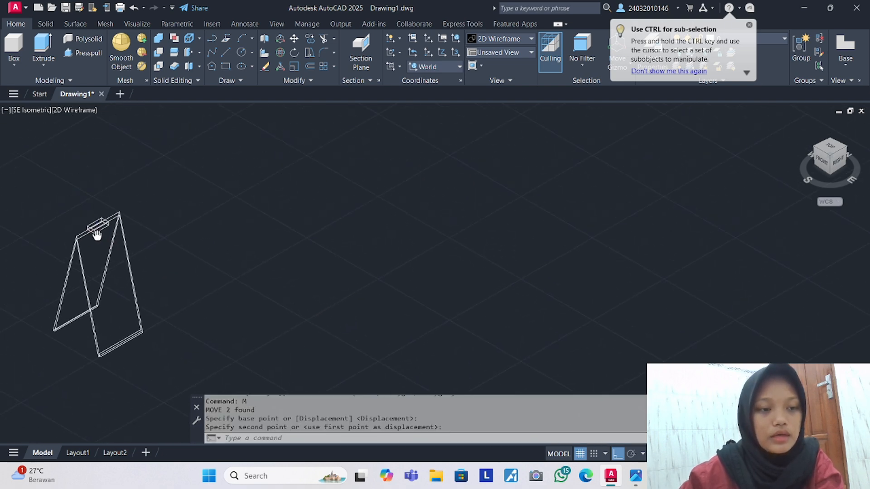
scroll(97, 234, up, 6)
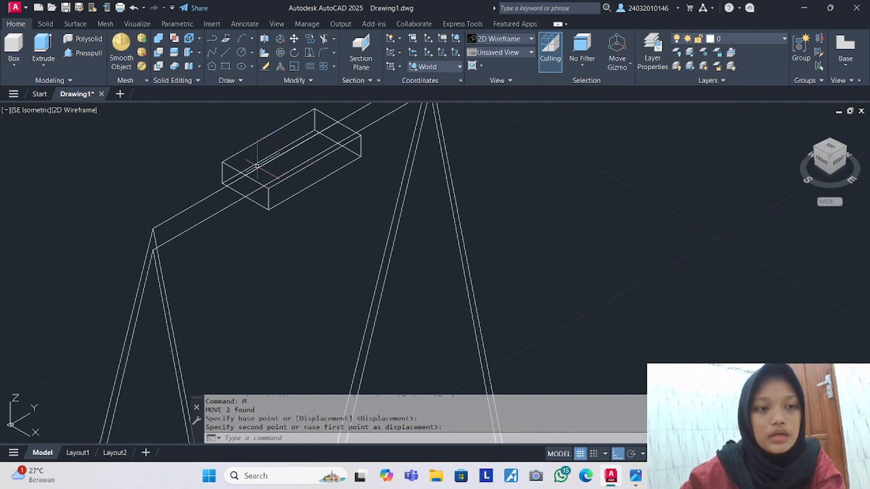
text(SU)
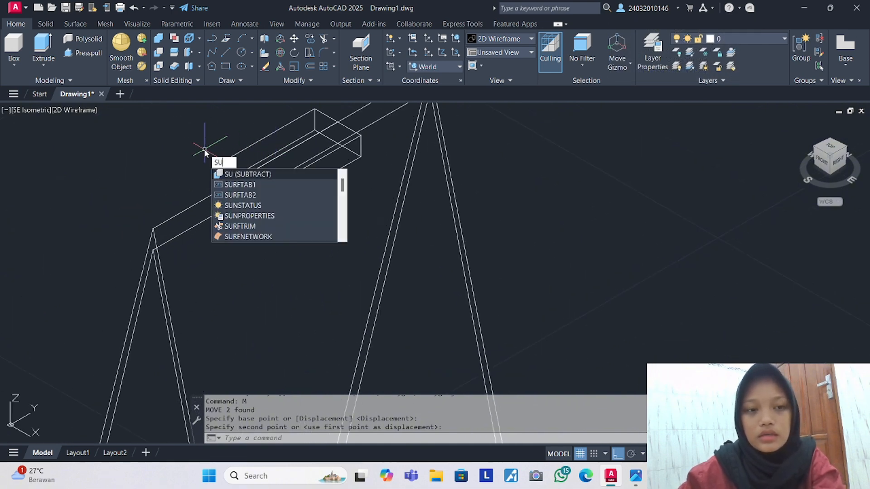
key(Return)
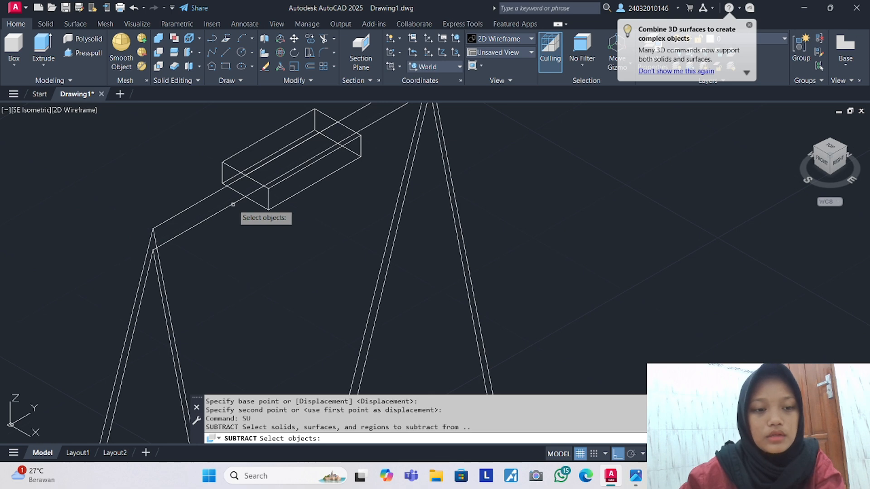
click(232, 204)
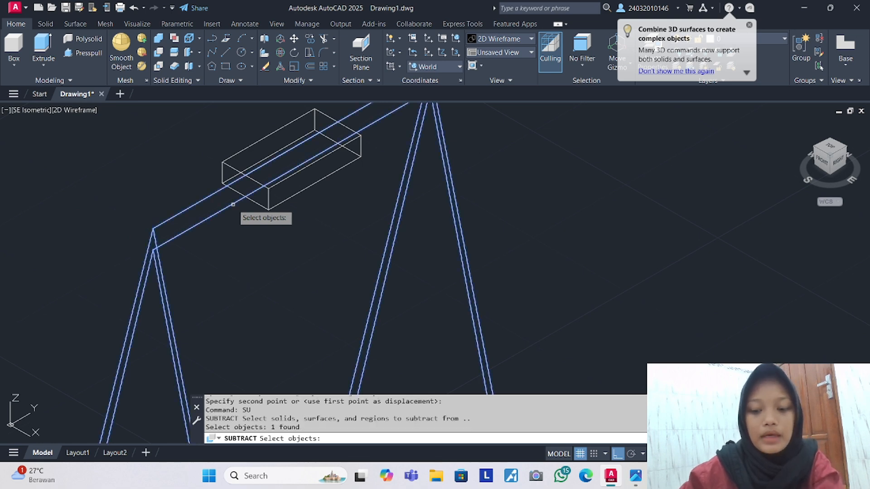
key(Return)
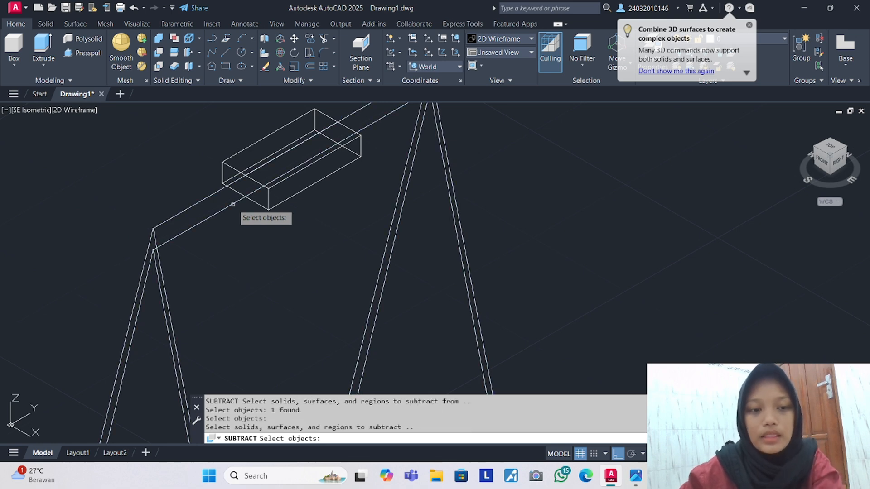
click(235, 170)
key(Return)
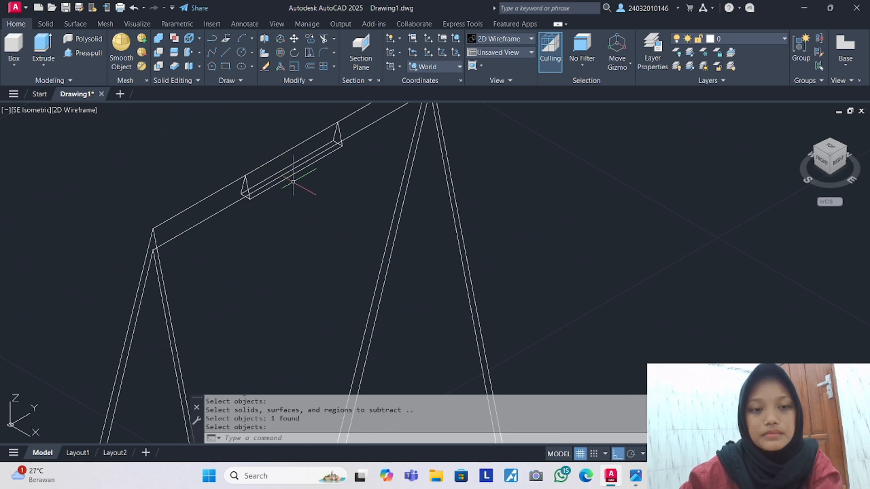
Draw a straight line 10 units long along the X direction in the empty space beside the sign.
scroll(293, 181, down, 4)
middle_drag(458, 178, 379, 211)
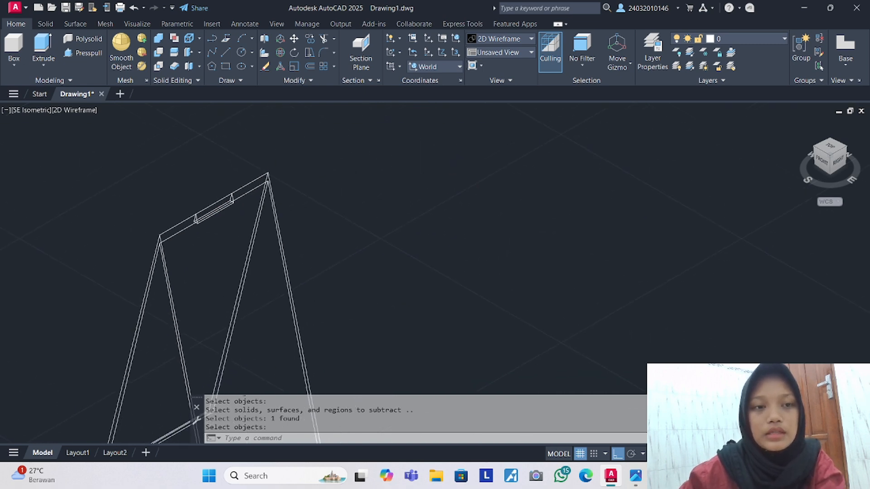
click(225, 53)
click(411, 176)
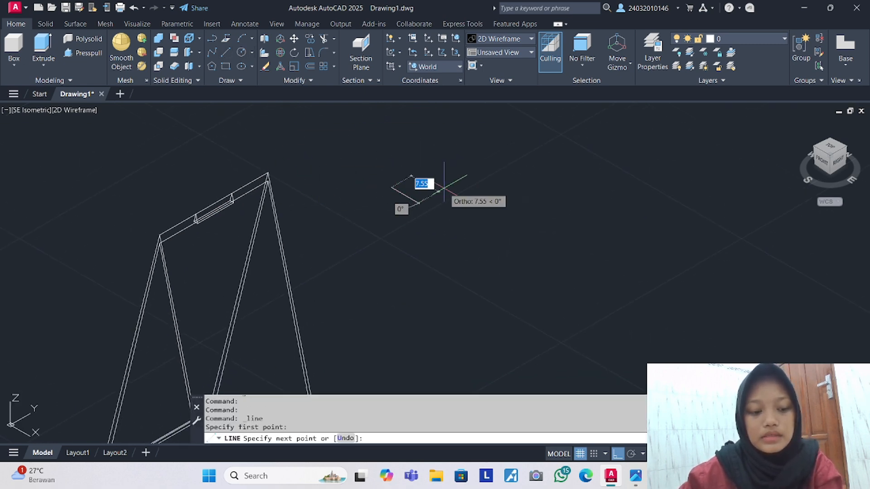
text(10)
key(Return)
key(Return)
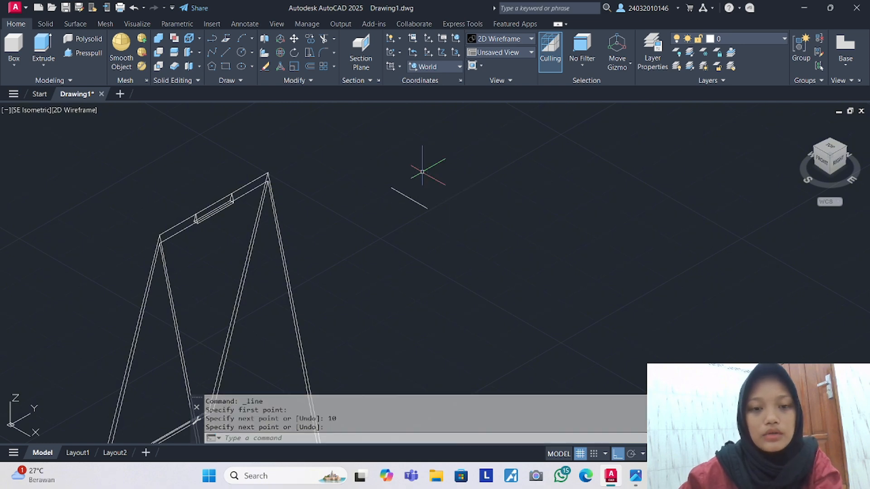
Draw a circle of radius 1 beside the 10-unit line.
click(241, 53)
click(463, 181)
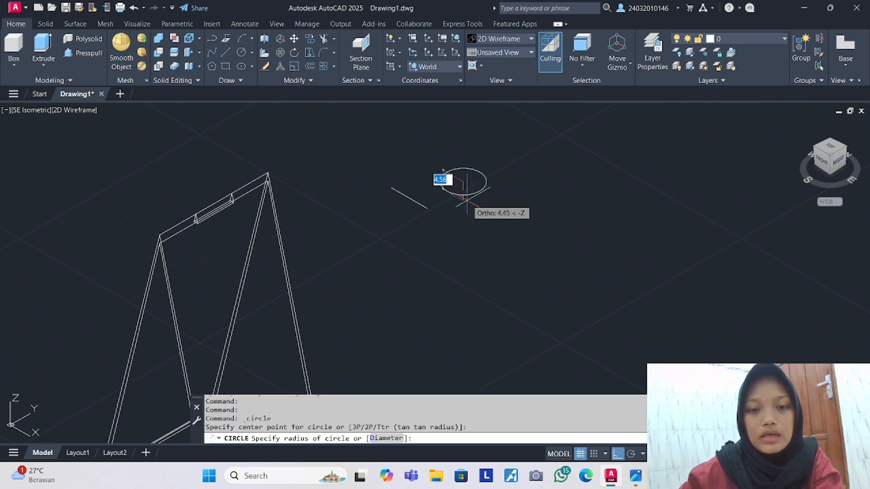
text(1)
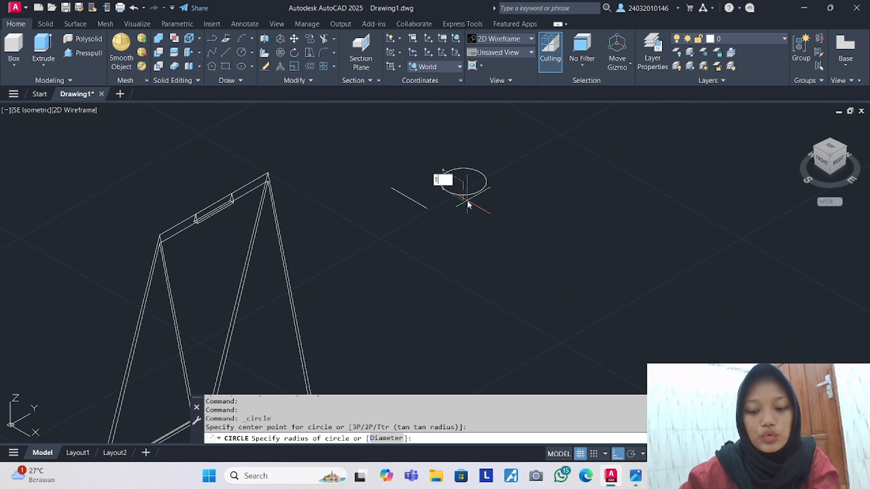
key(Return)
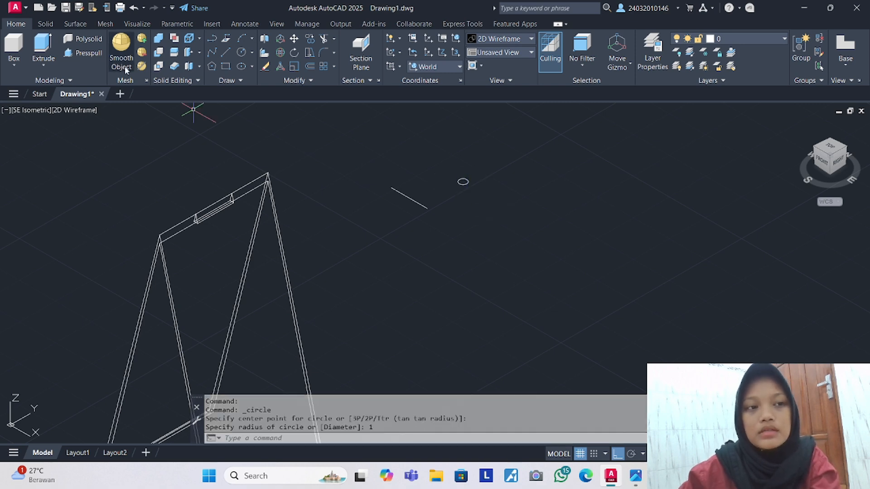
Sweep the circle along the 10-unit line to form a solid cylindrical rod.
click(50, 64)
click(65, 148)
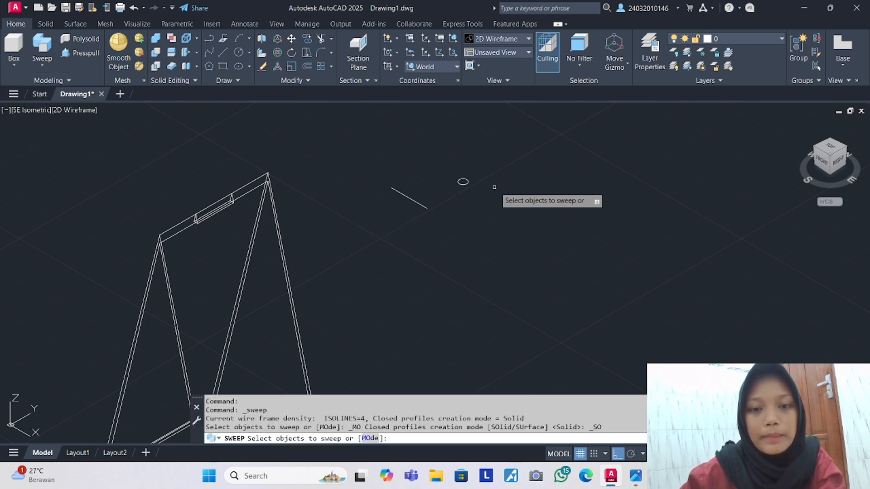
click(463, 182)
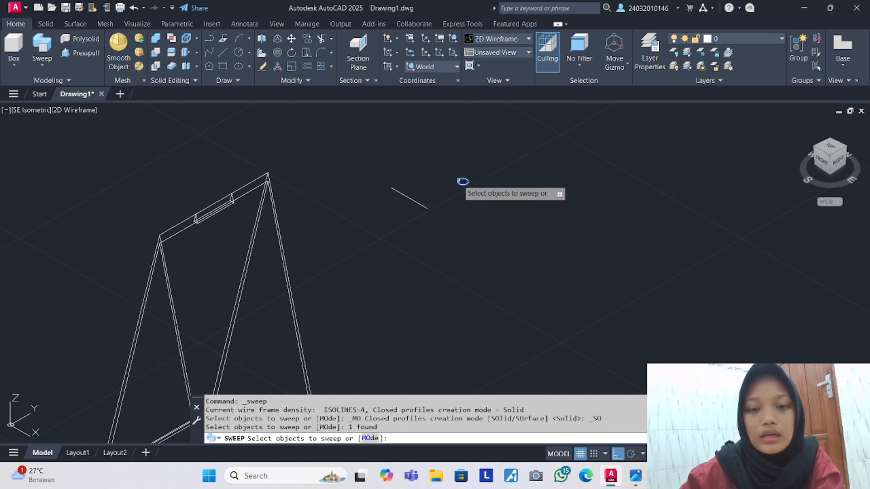
key(Return)
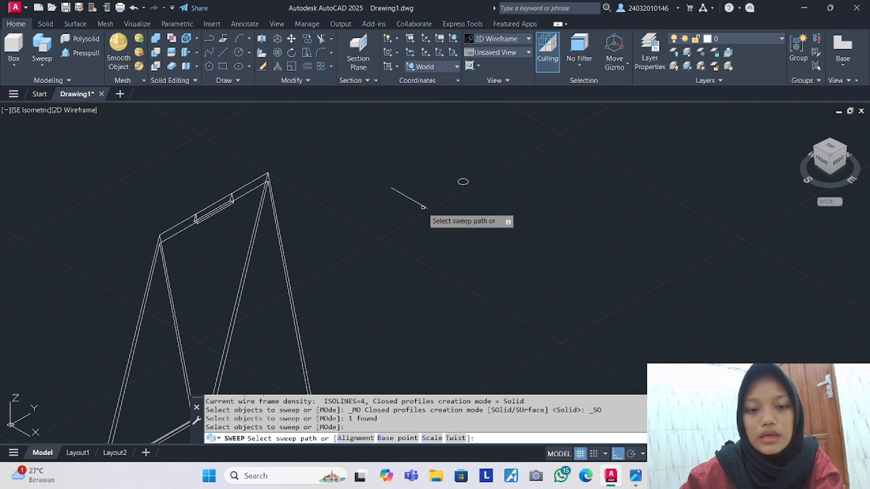
click(423, 208)
key(Return)
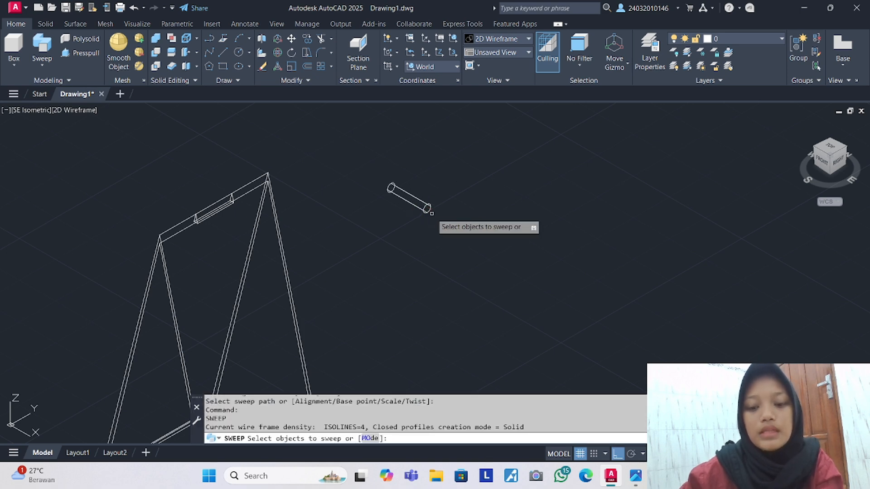
key(Return)
Rotate the rod 270° in 3D about the Z axis through its midpoint so that it runs parallel to the sign's ridge.
click(363, 156)
click(456, 239)
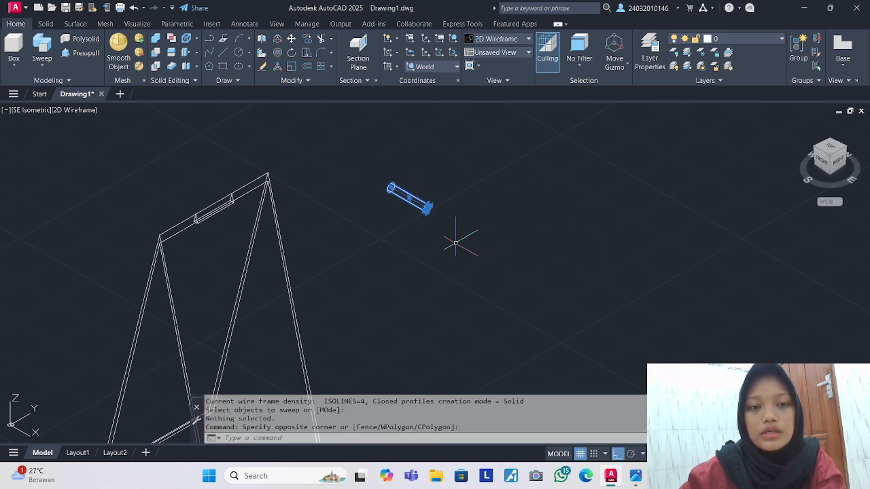
click(278, 52)
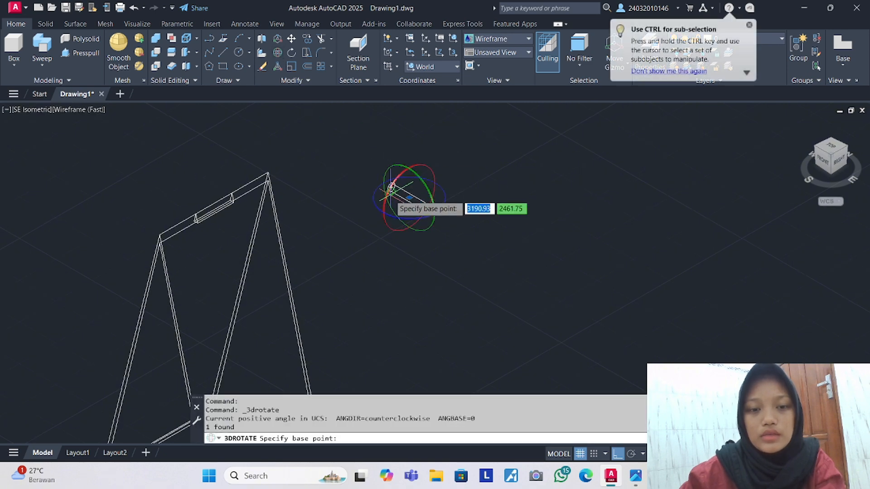
click(409, 197)
click(393, 207)
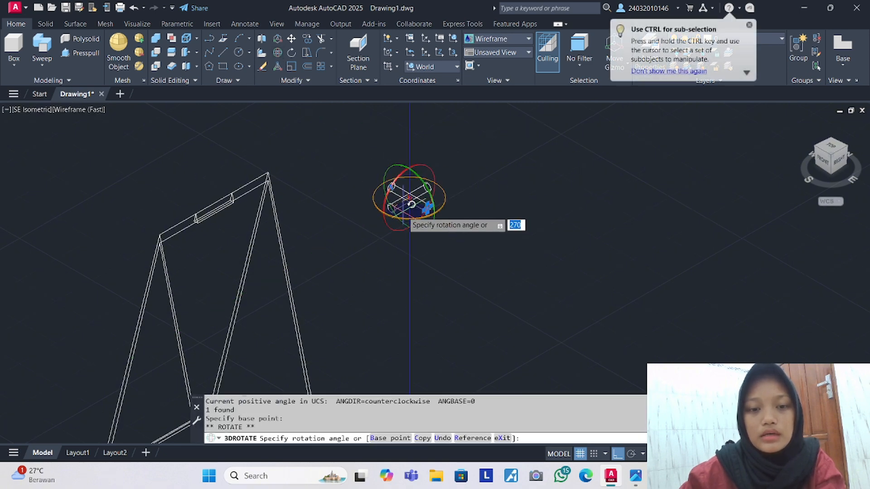
click(411, 204)
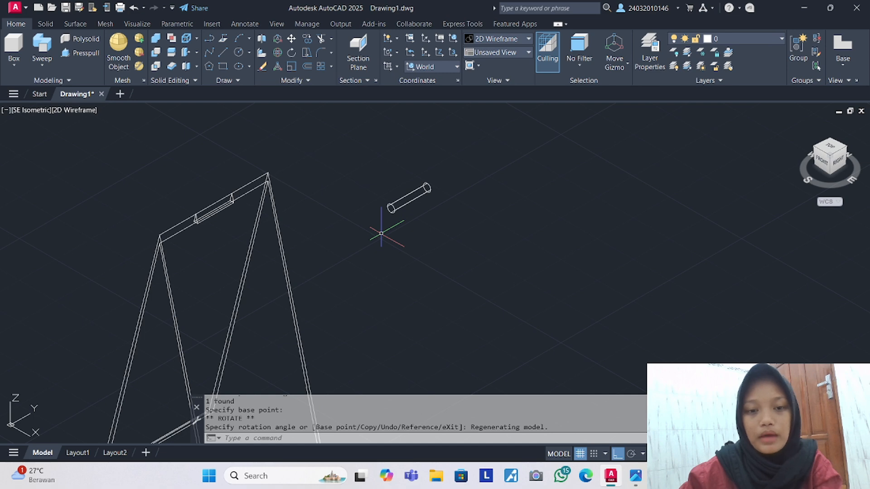
Move the rod by the upper quadrant of its near end onto the upper corner at the near end of the handle notch.
text(m)
key(Return)
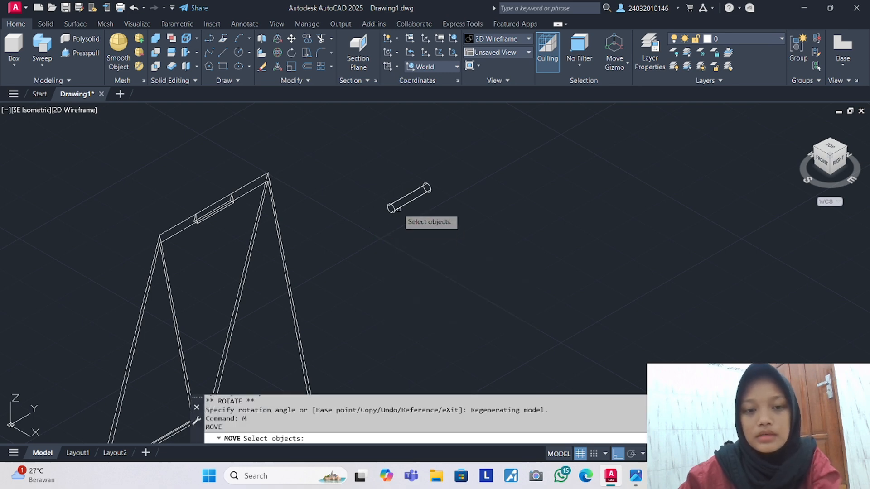
click(391, 208)
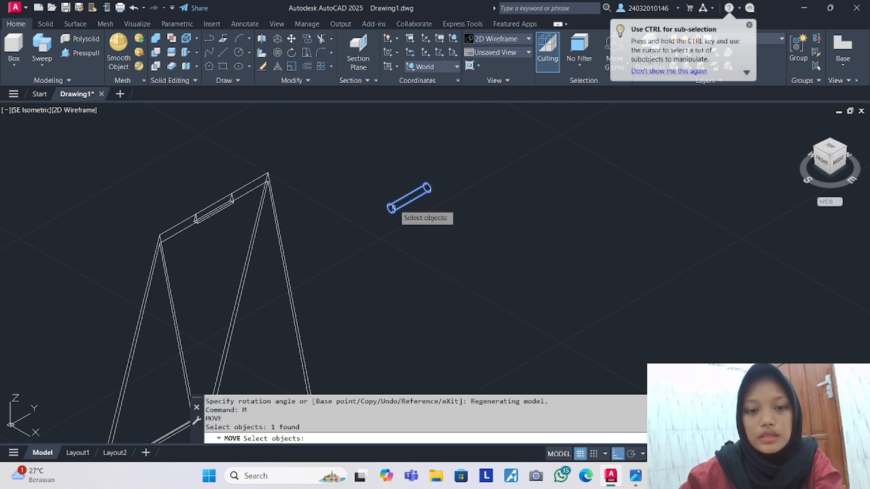
key(Return)
scroll(390, 208, up, 5)
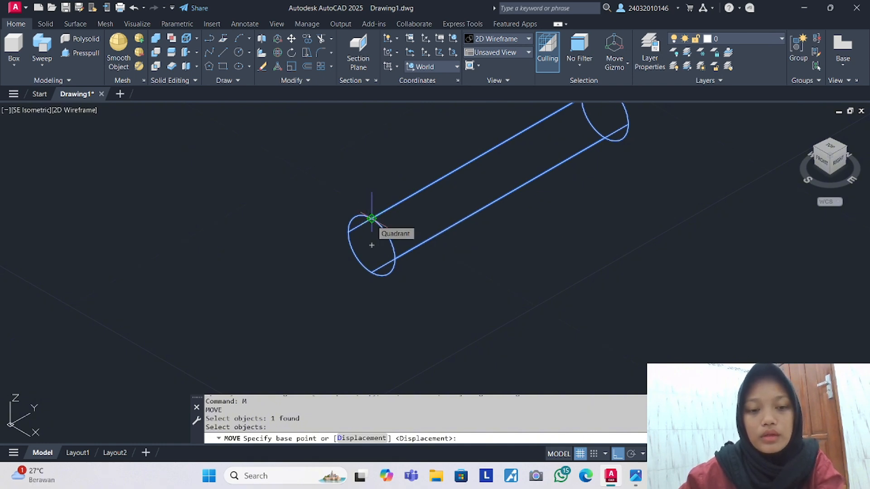
click(371, 219)
scroll(234, 317, down, 6)
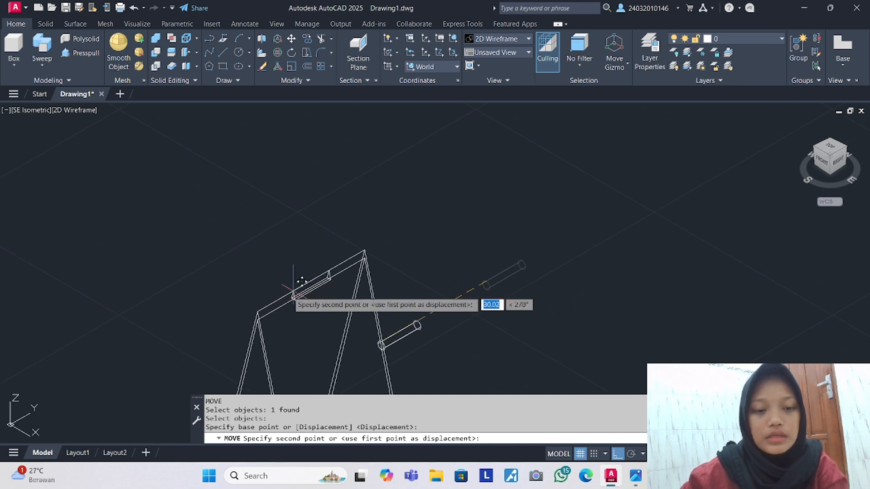
scroll(293, 294, up, 5)
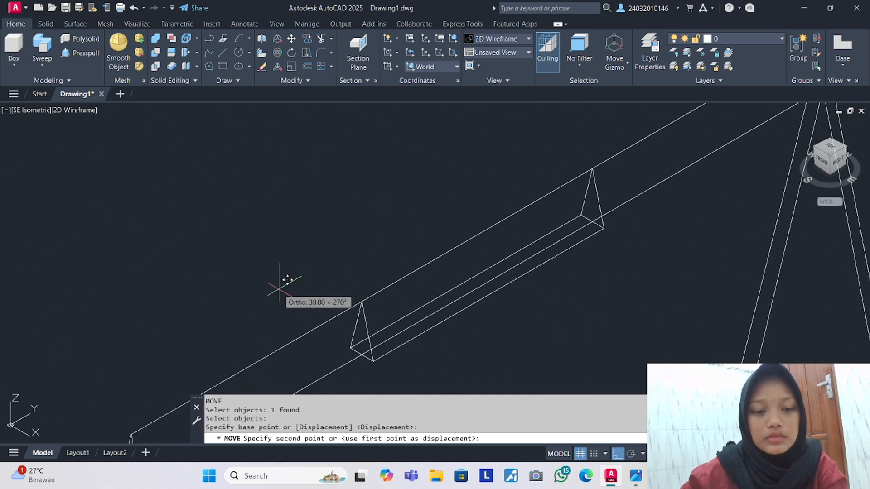
click(362, 301)
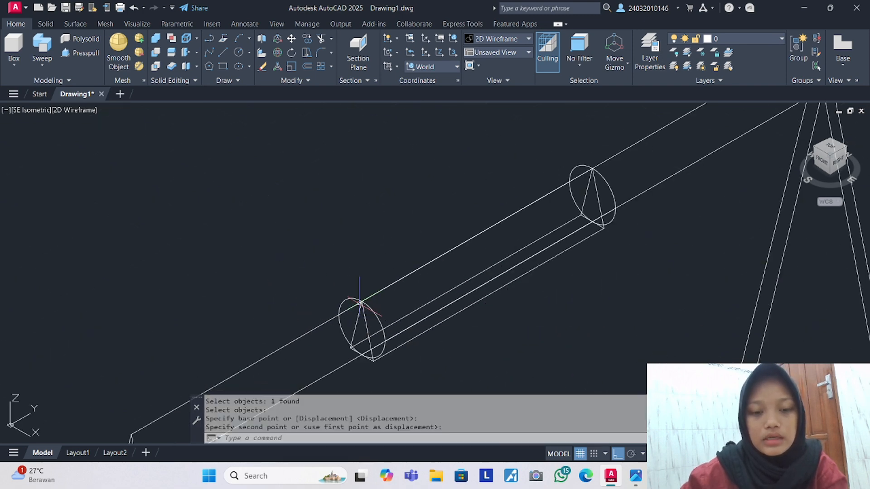
click(392, 283)
key(Escape)
click(393, 283)
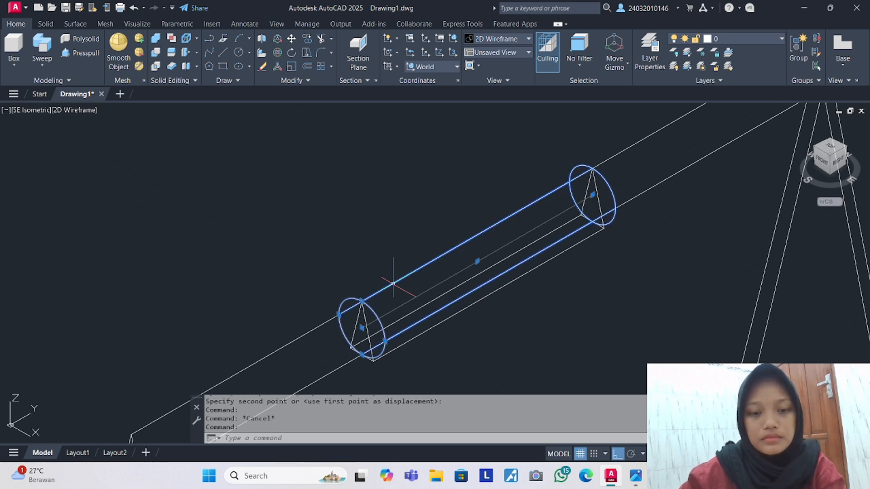
key(Escape)
click(413, 314)
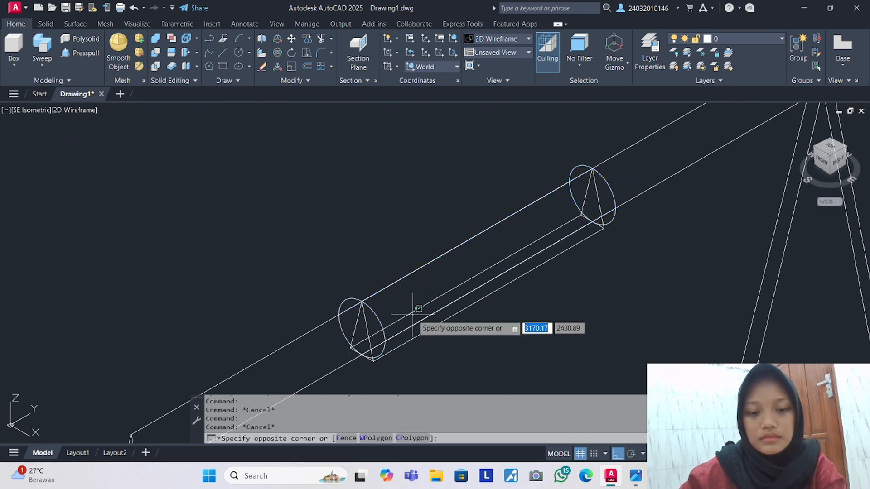
key(Escape)
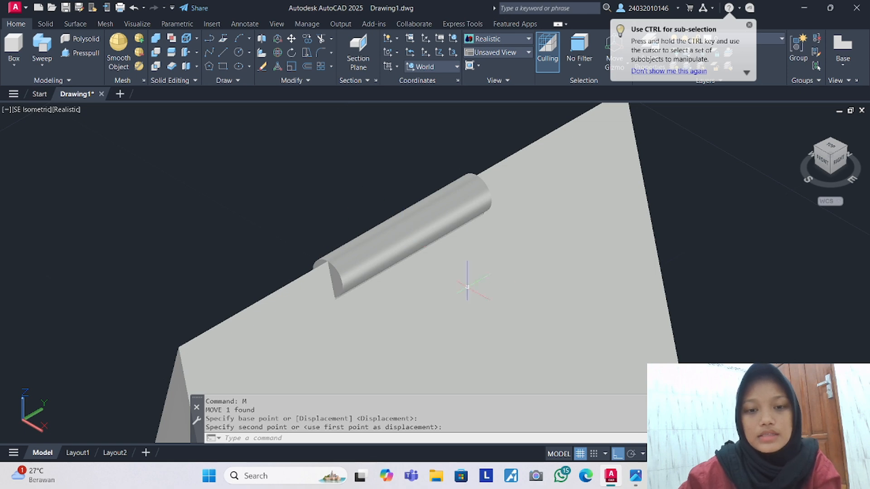
Draw a rectangle 10 units in X by 5 units in Y in the empty space beside the sign.
scroll(476, 167, up, 4)
scroll(505, 152, down, 8)
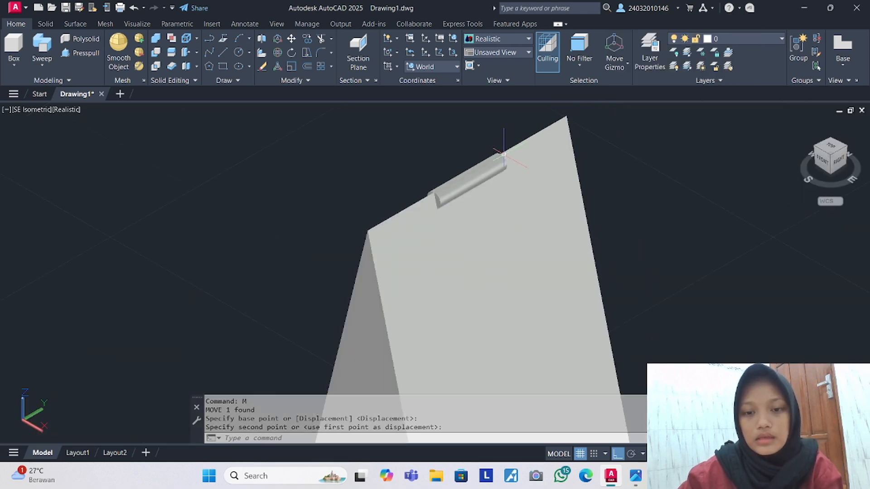
middle_drag(505, 221, 365, 276)
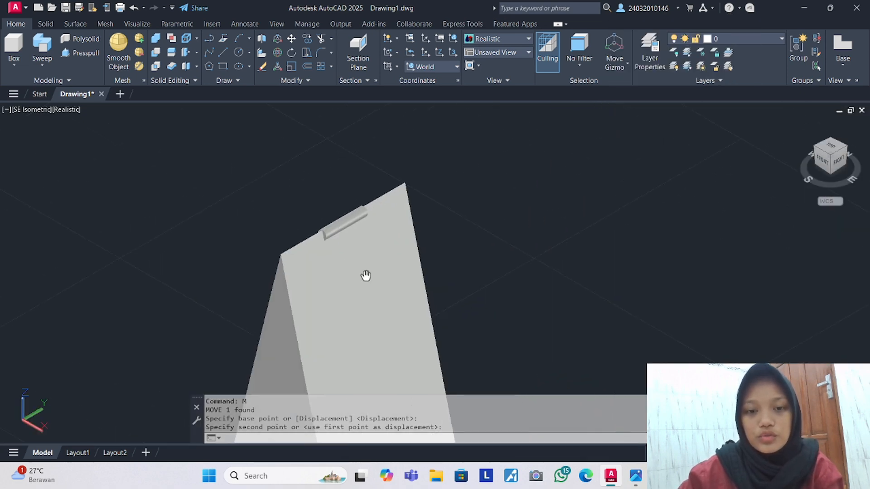
click(220, 67)
click(519, 177)
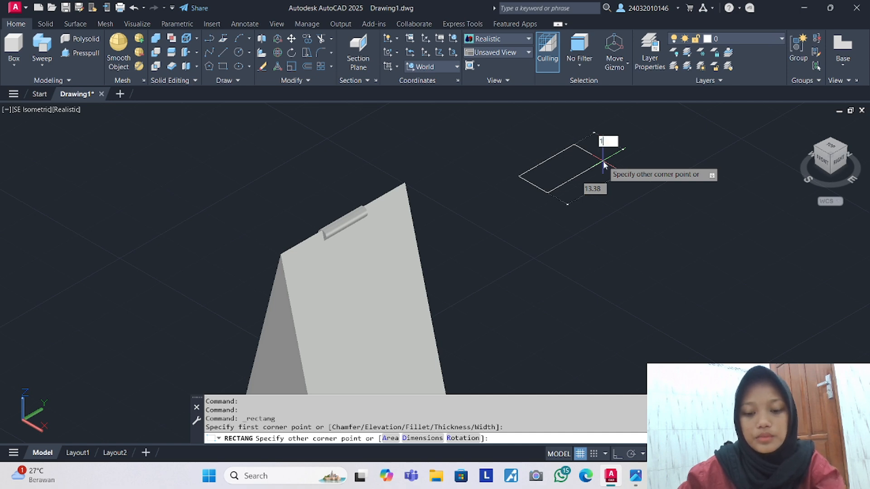
text(0)
key(Tab)
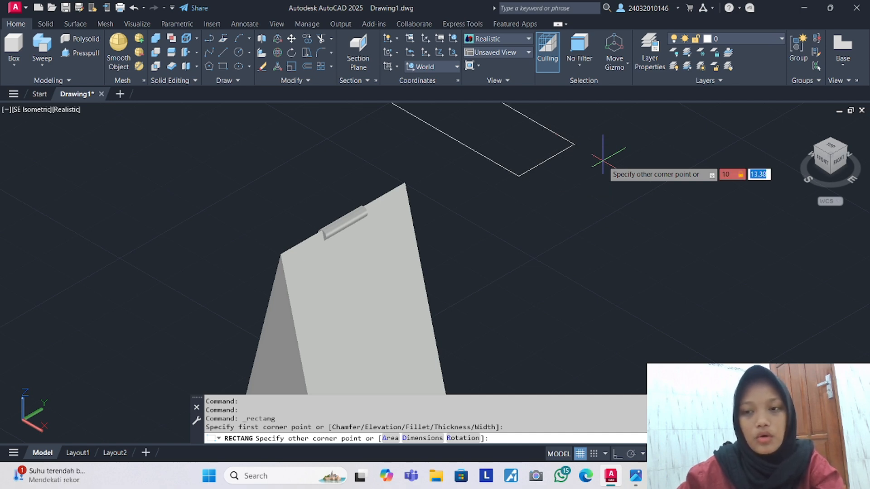
key(Return)
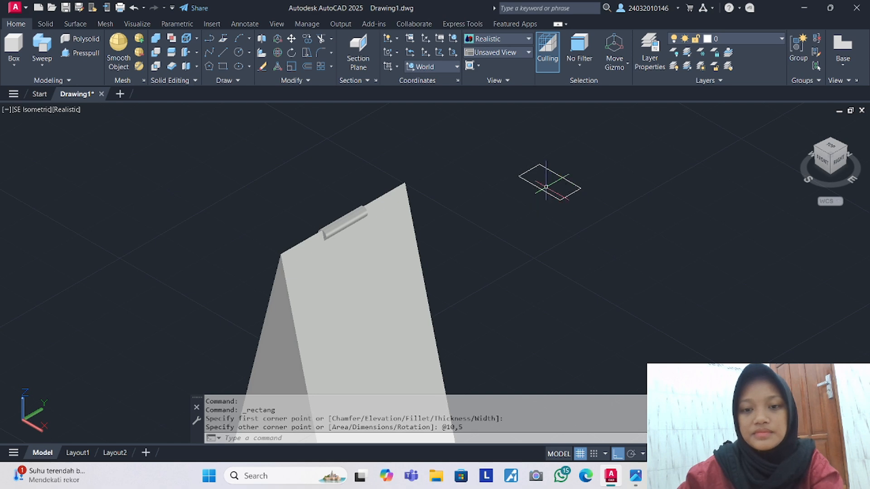
click(545, 190)
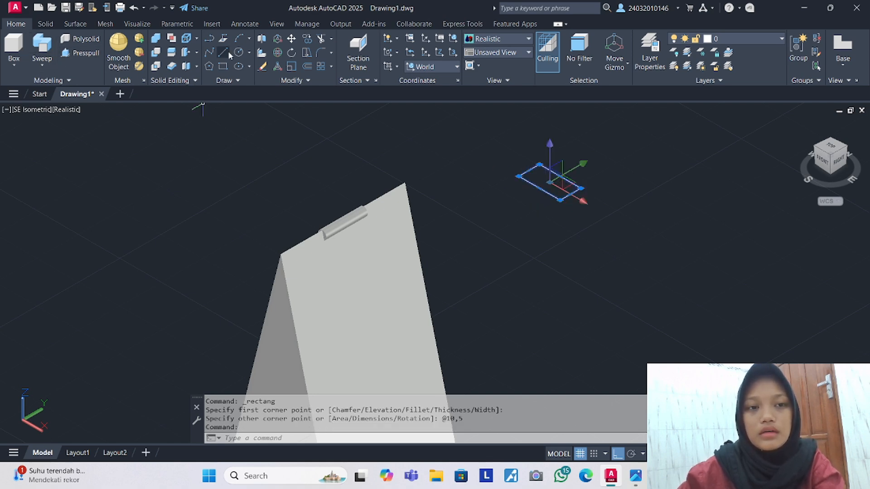
key(Escape)
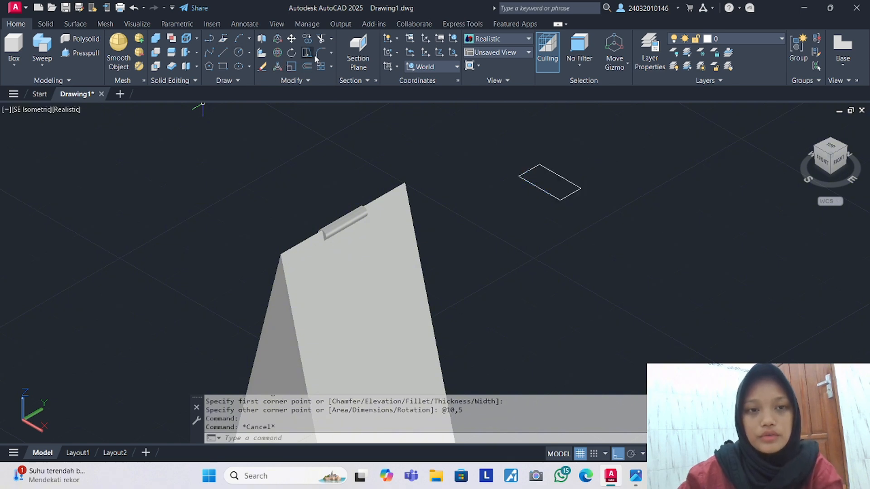
click(320, 52)
scroll(559, 148, up, 3)
middle_drag(559, 148, 458, 169)
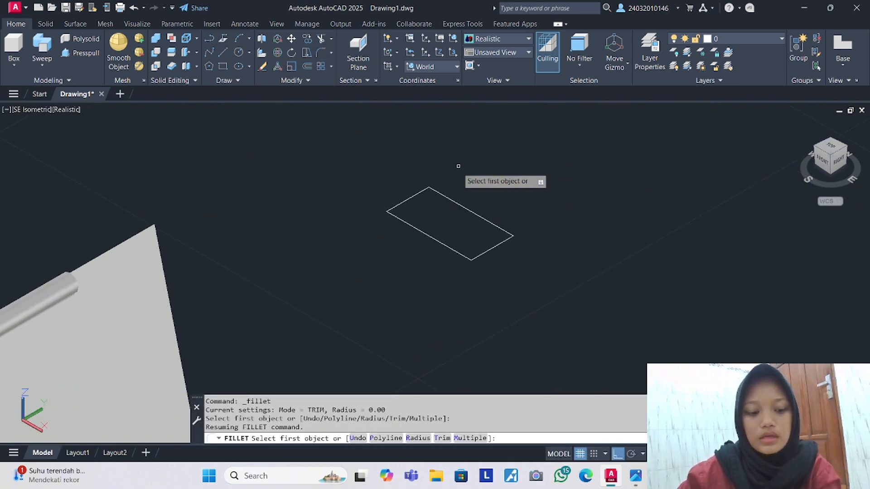
text(1)
click(438, 187)
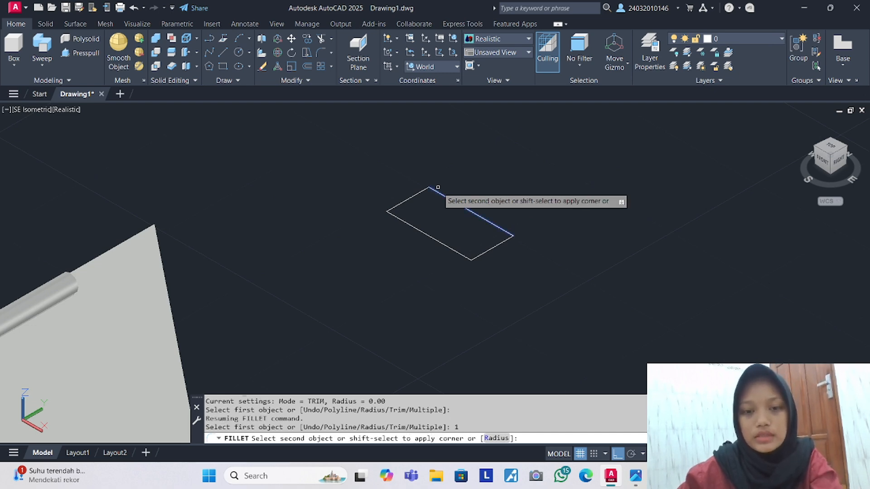
key(Escape)
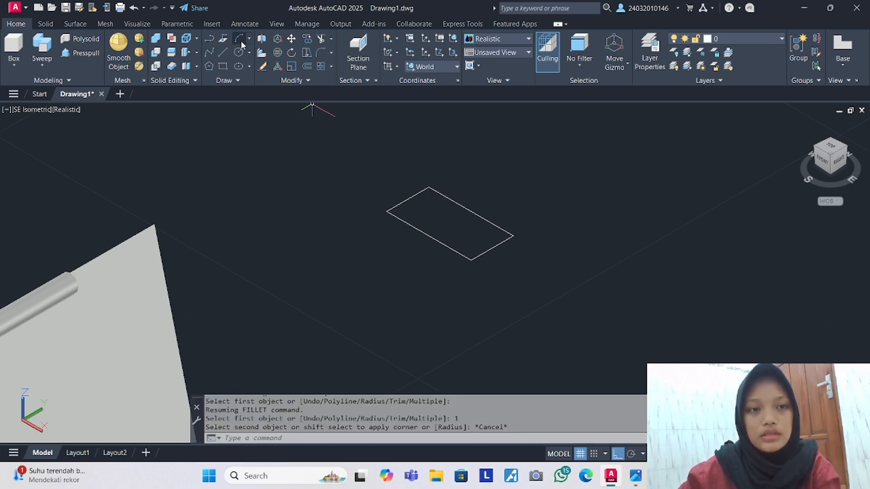
Fillet all four corners of the 10 by 5 rectangle with a radius of 1.
click(319, 57)
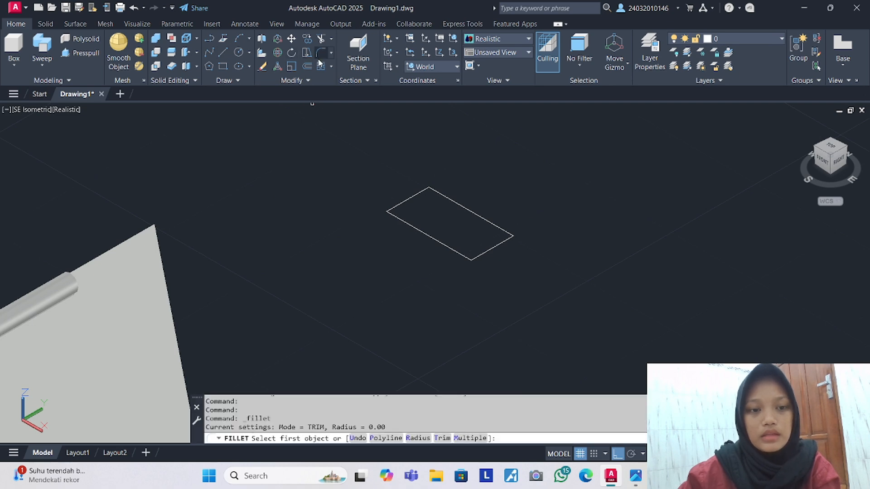
key(Return)
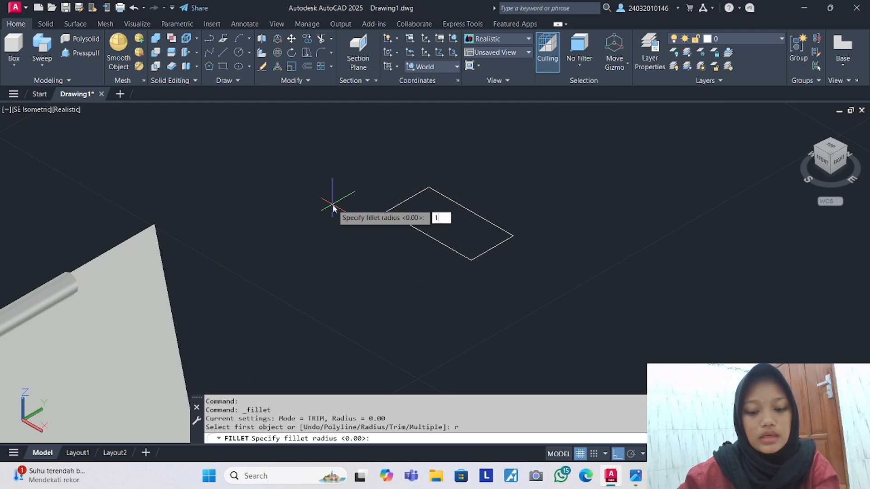
key(Return)
click(429, 189)
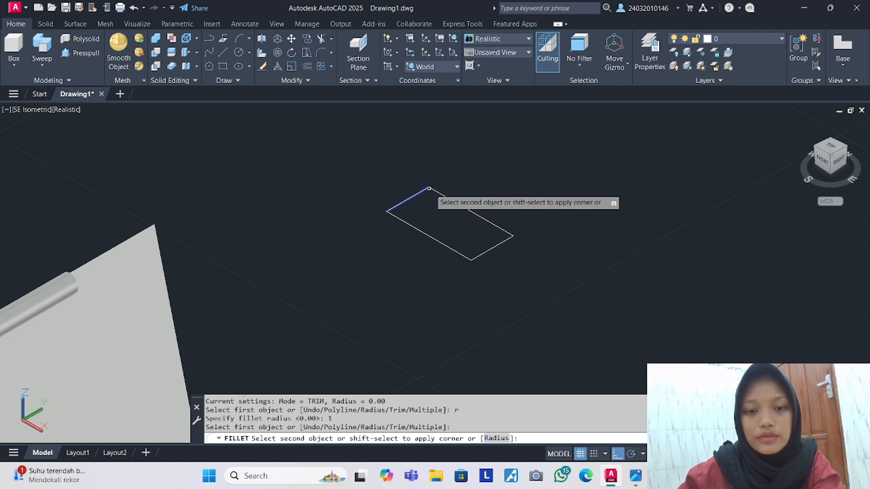
click(429, 189)
key(Return)
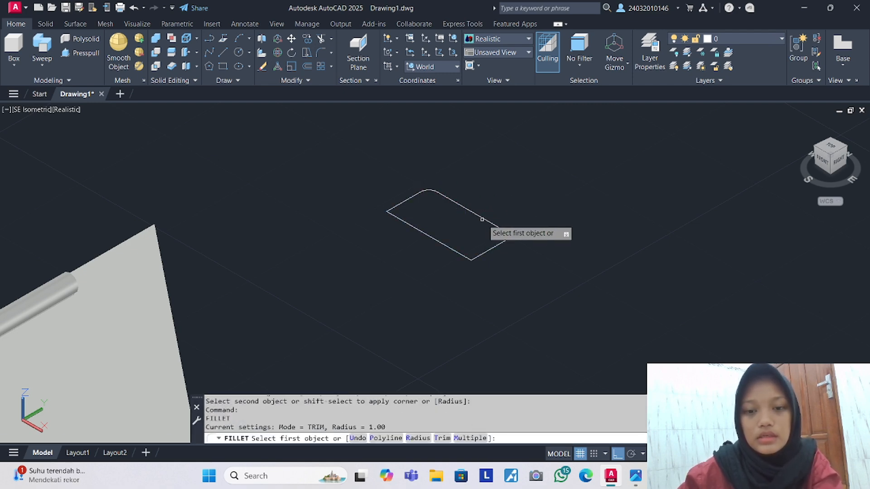
click(495, 225)
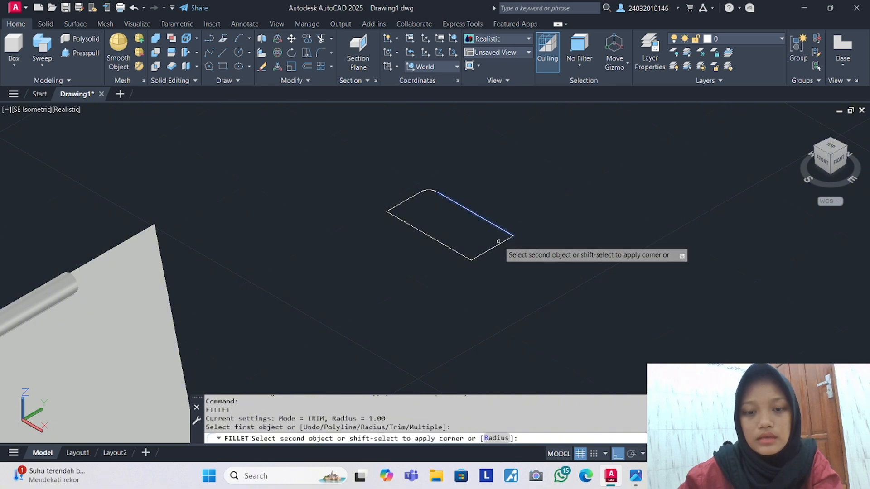
click(502, 241)
key(Return)
click(471, 258)
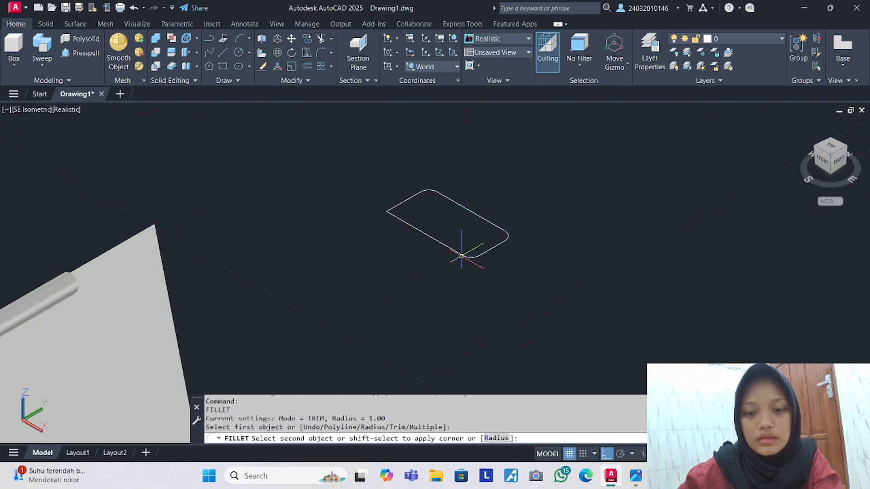
click(458, 250)
key(Return)
click(394, 218)
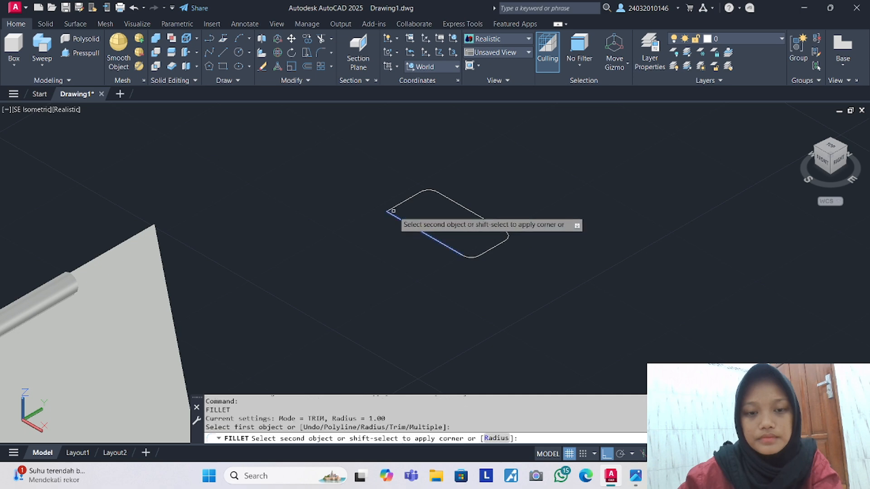
click(393, 208)
key(Return)
key(Escape)
Try to join the rounded rectangle's segments into one object.
click(368, 164)
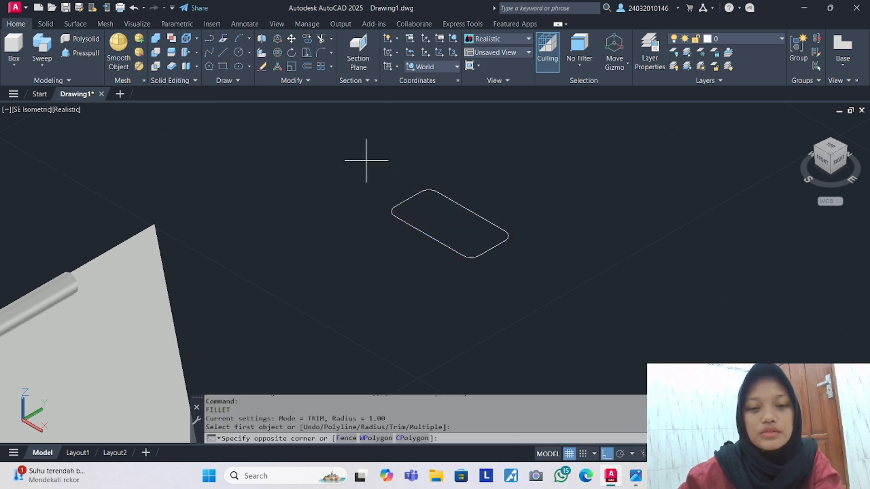
click(589, 299)
text(jo)
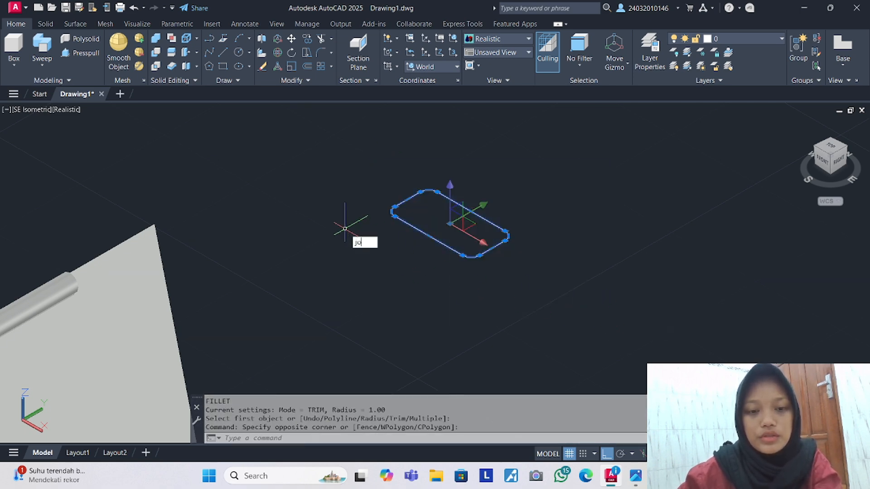
text(in)
key(Return)
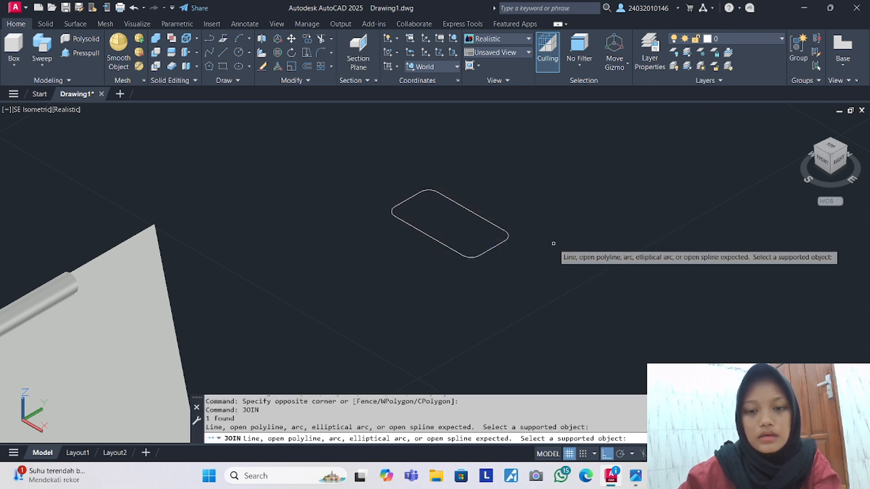
key(Return)
Extrude the rounded rectangle 10 units upward into a solid block.
click(336, 165)
click(716, 355)
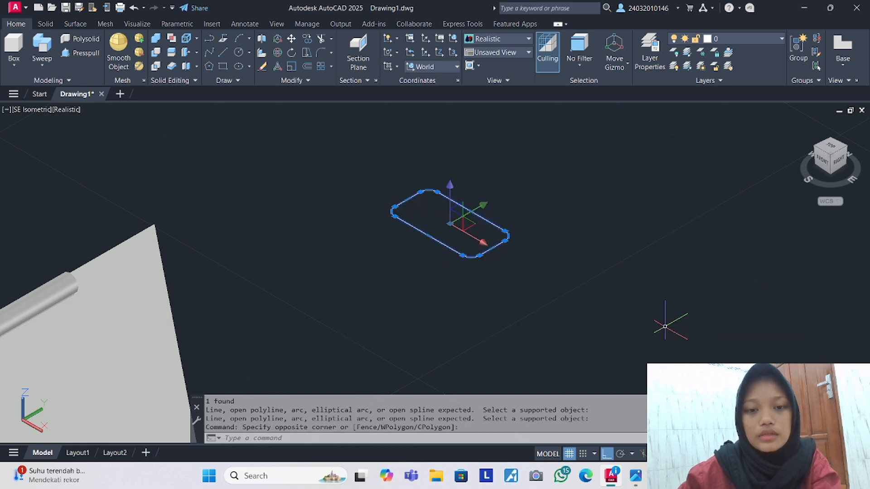
click(42, 66)
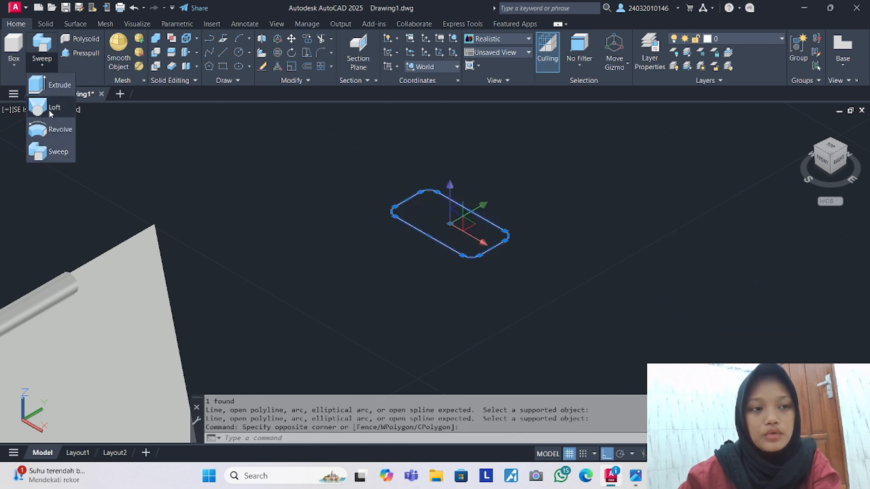
click(52, 86)
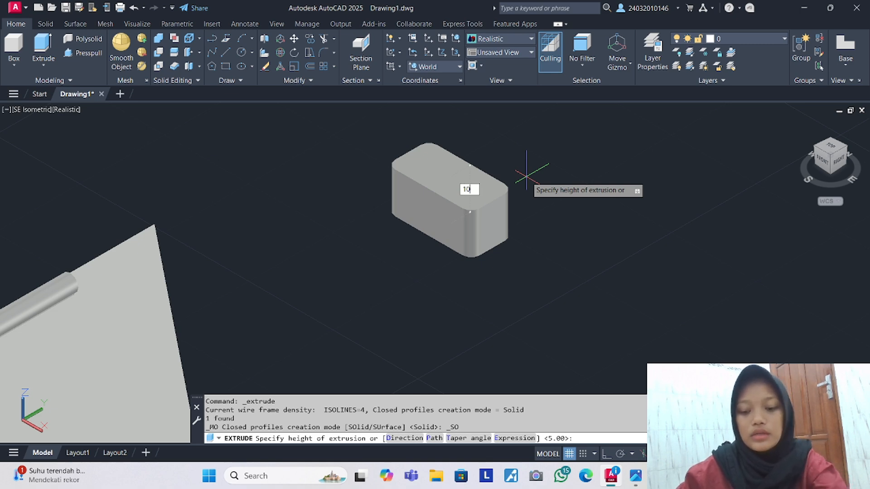
key(Return)
click(494, 190)
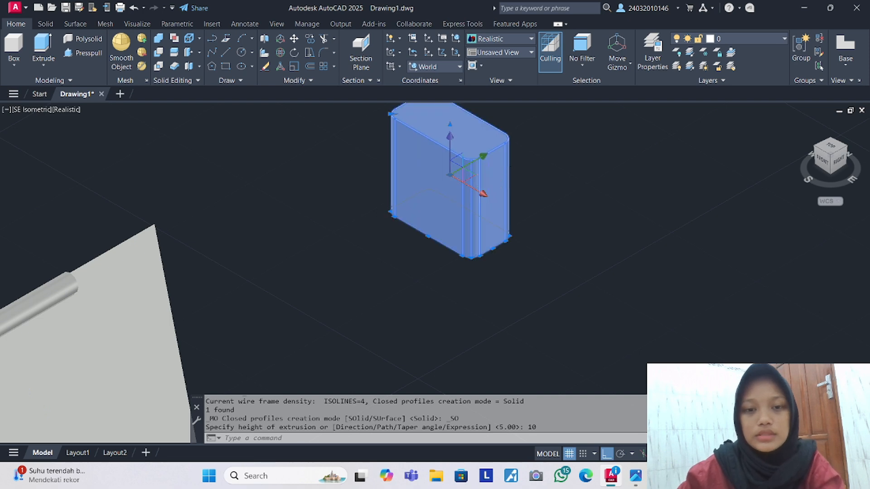
Rotate the block in 3D a quarter turn about X and about Z so it lies flat with its rounded ends facing along X.
click(267, 53)
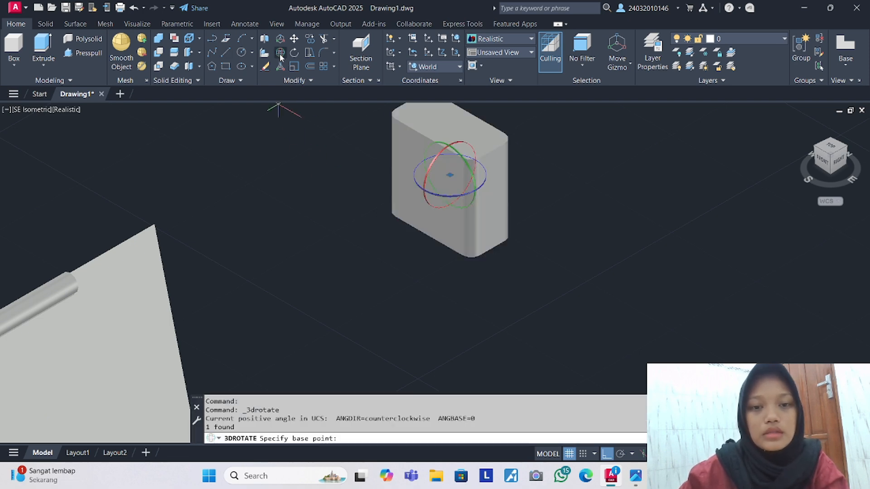
click(467, 144)
click(449, 162)
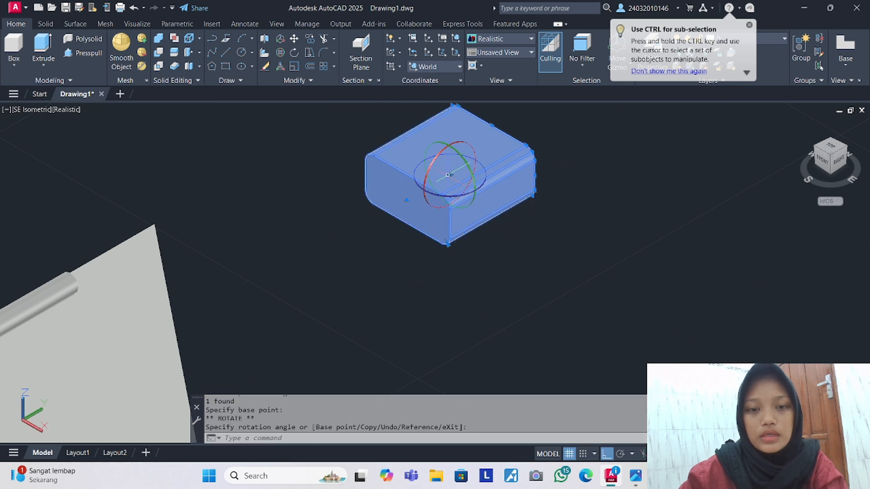
click(434, 191)
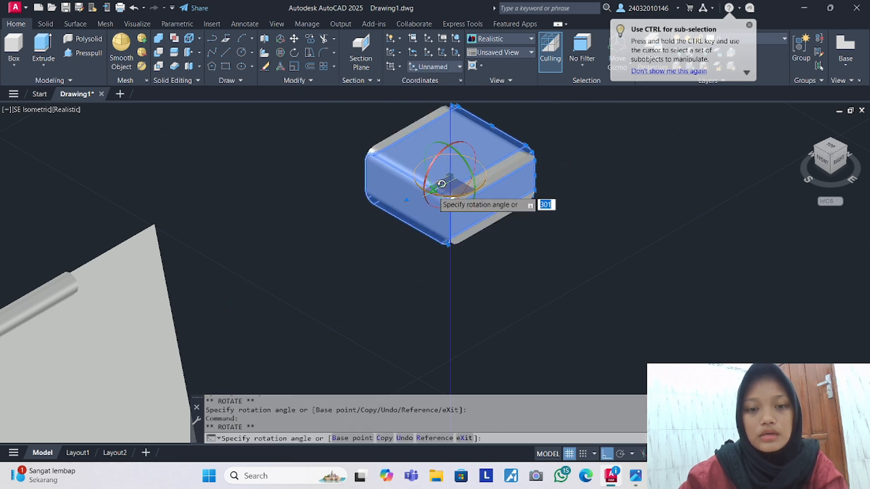
click(473, 161)
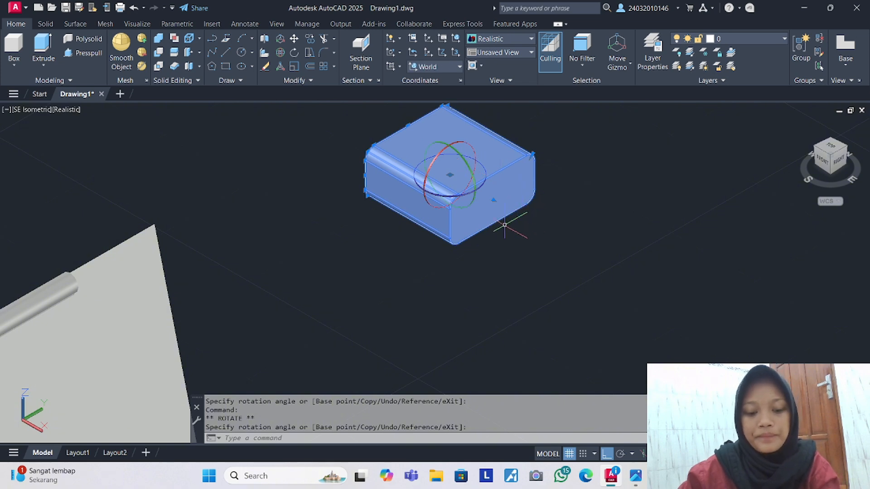
text(M)
key(Escape)
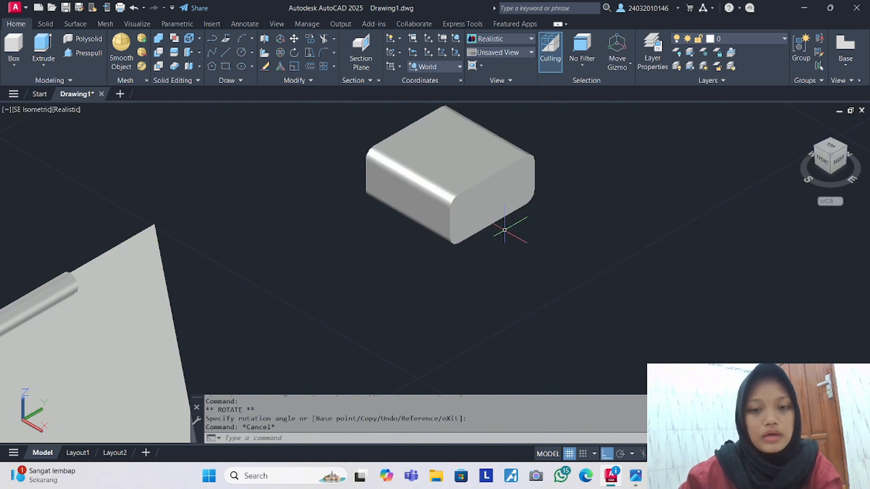
Switch the visual style of the model view to 2D Wireframe.
scroll(250, 282, down, 4)
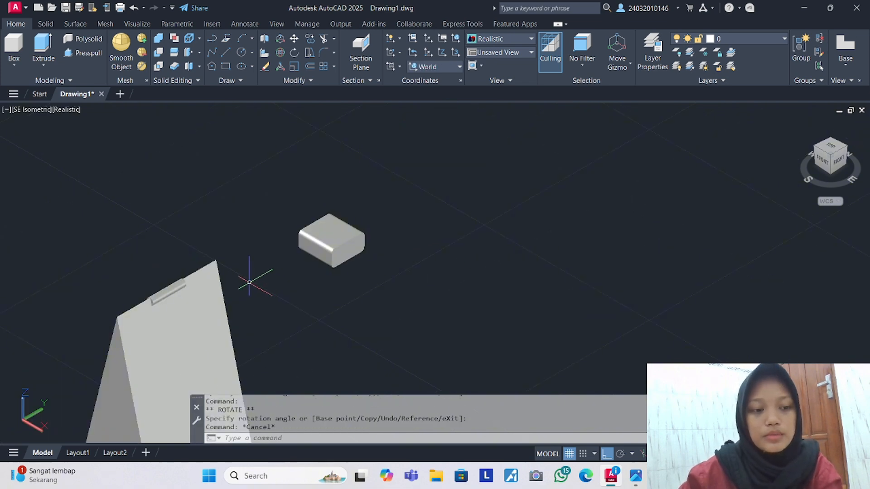
click(65, 110)
click(84, 138)
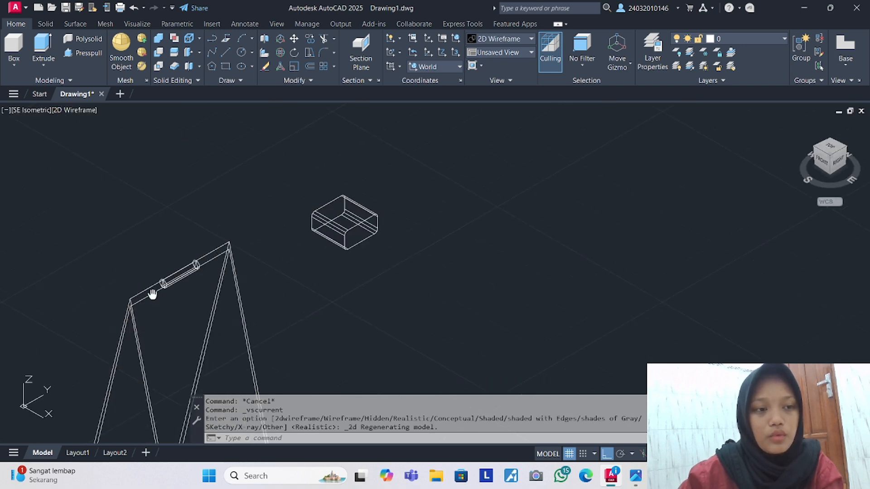
Draw a 1.5-unit line straight down from the midpoint of the sign's inner ridge edge beneath the handle.
middle_drag(152, 294, 176, 265)
scroll(150, 281, up, 4)
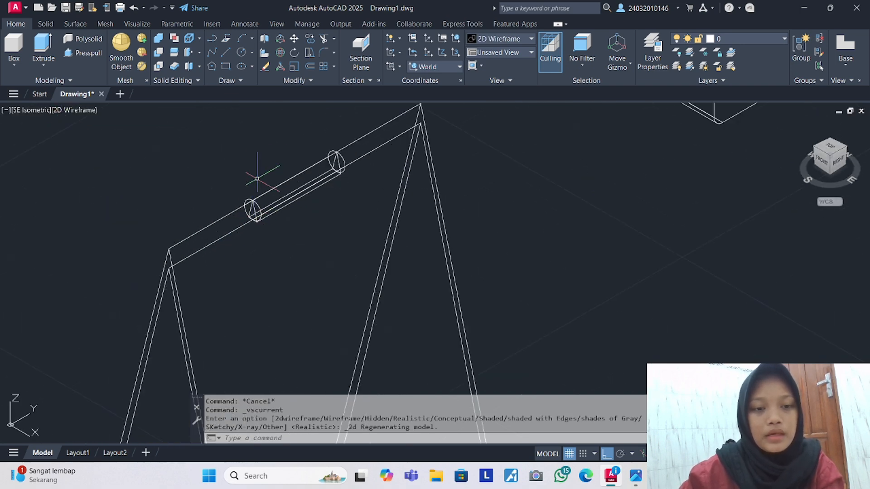
click(225, 53)
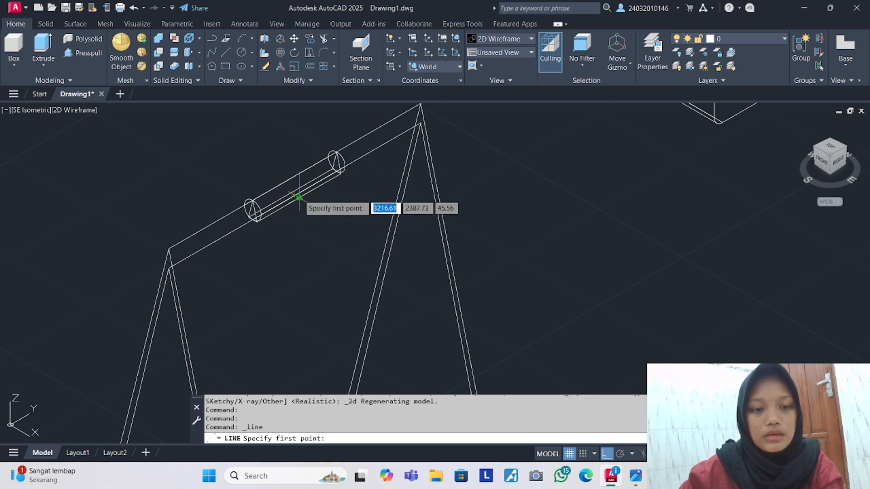
scroll(295, 195, up, 3)
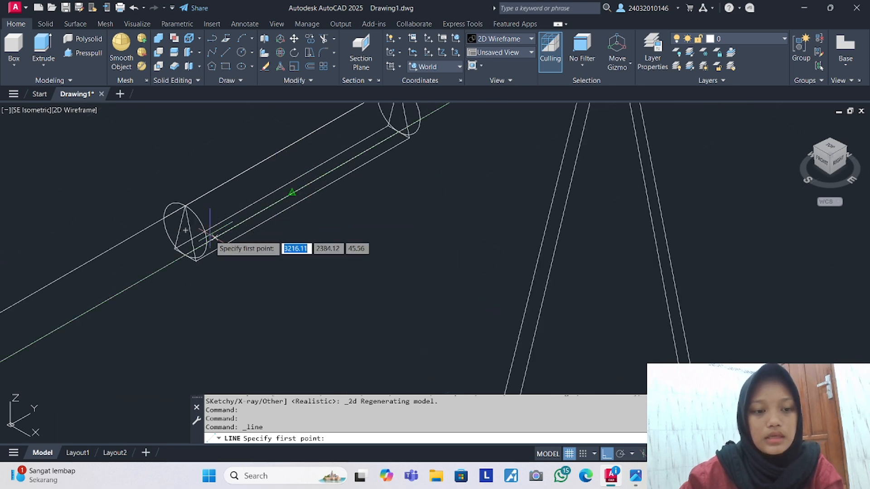
click(292, 192)
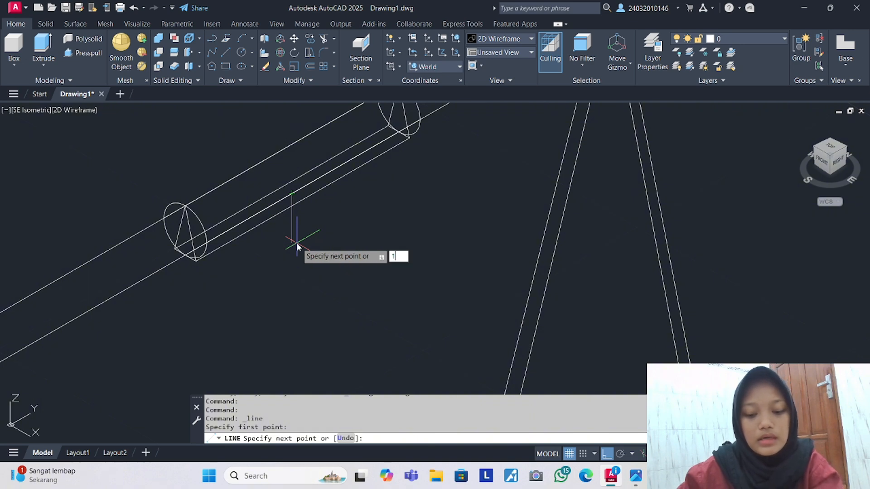
text(1.5)
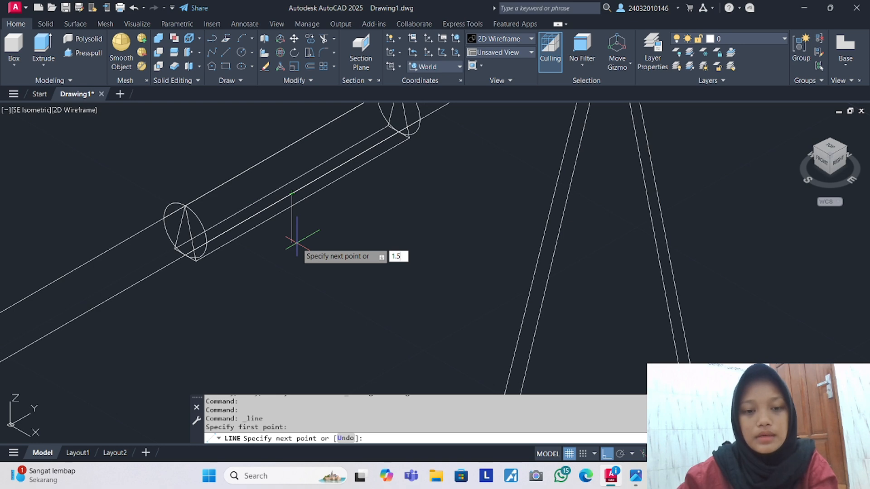
key(Return)
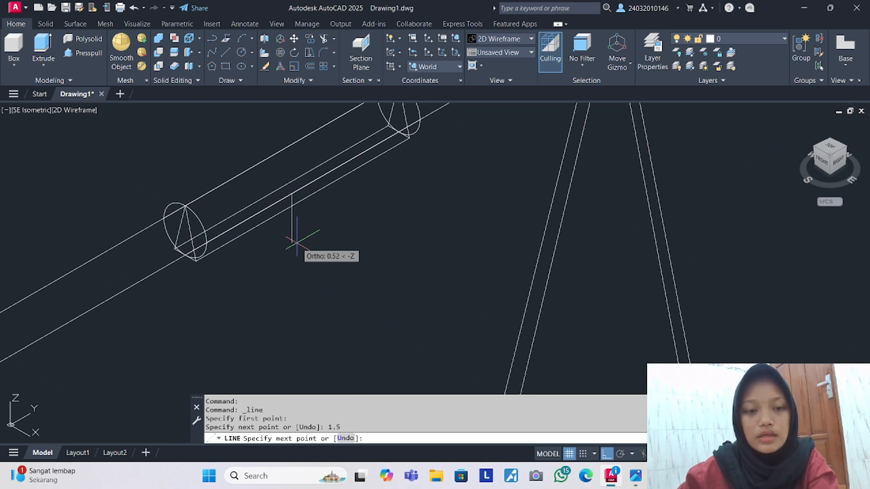
key(Return)
Draw a 10-unit line along X across the block's upper face, from the midpoint of one end edge to the other.
scroll(297, 243, down, 5)
middle_drag(746, 112, 618, 272)
click(514, 177)
click(673, 292)
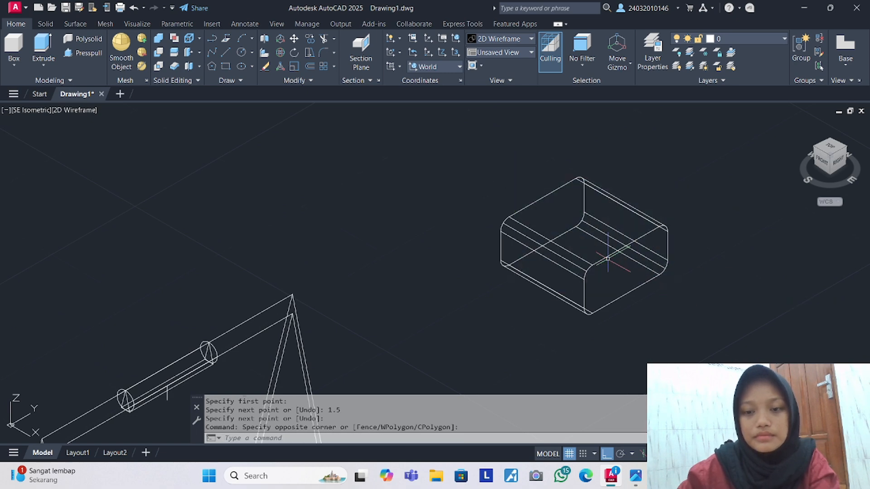
click(607, 257)
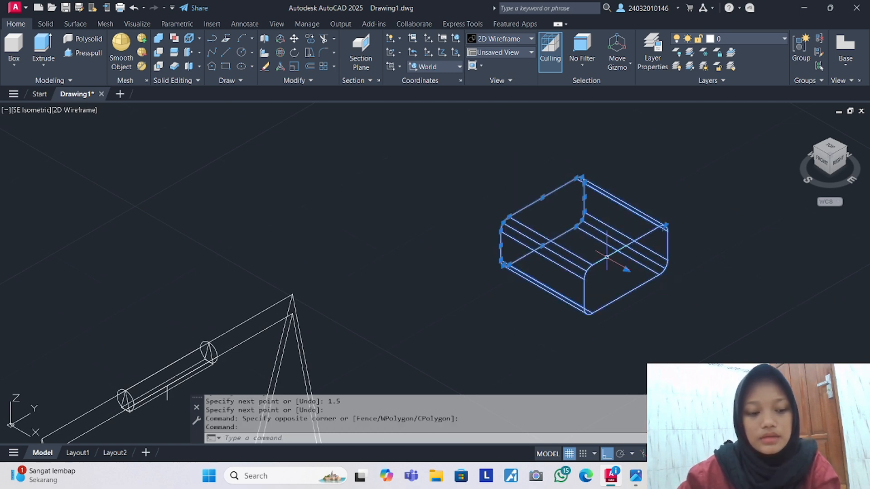
key(Escape)
click(226, 57)
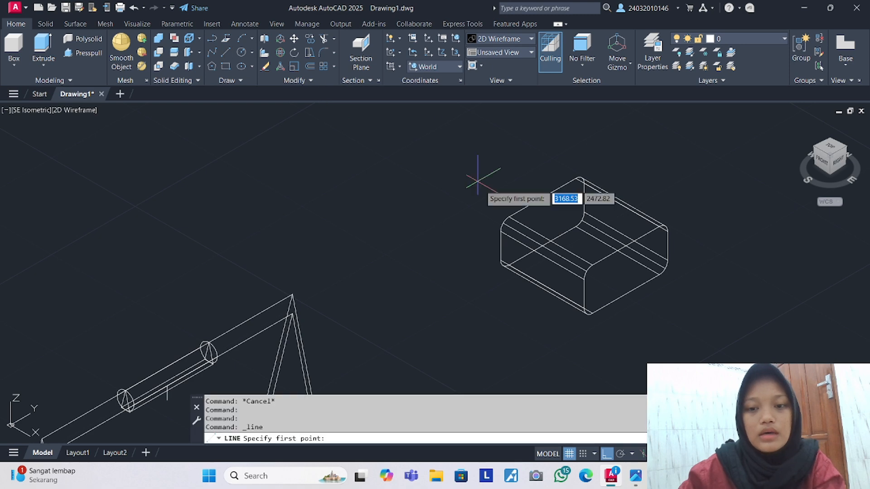
click(576, 216)
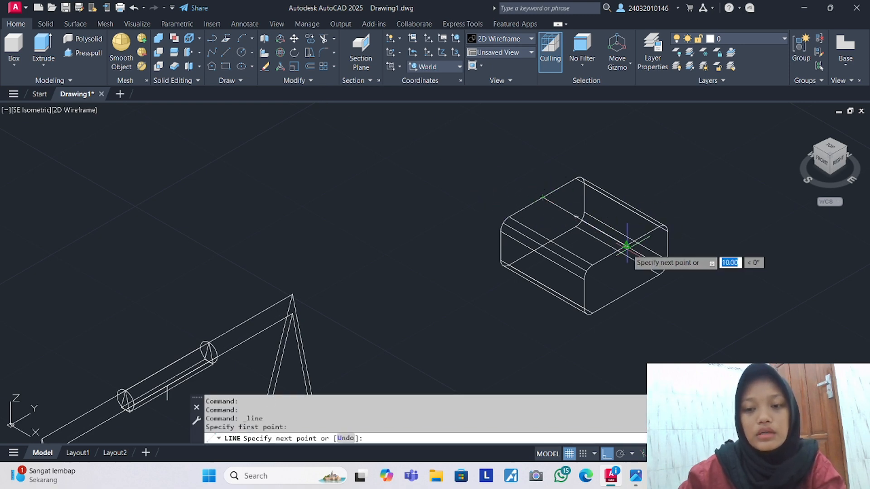
click(625, 245)
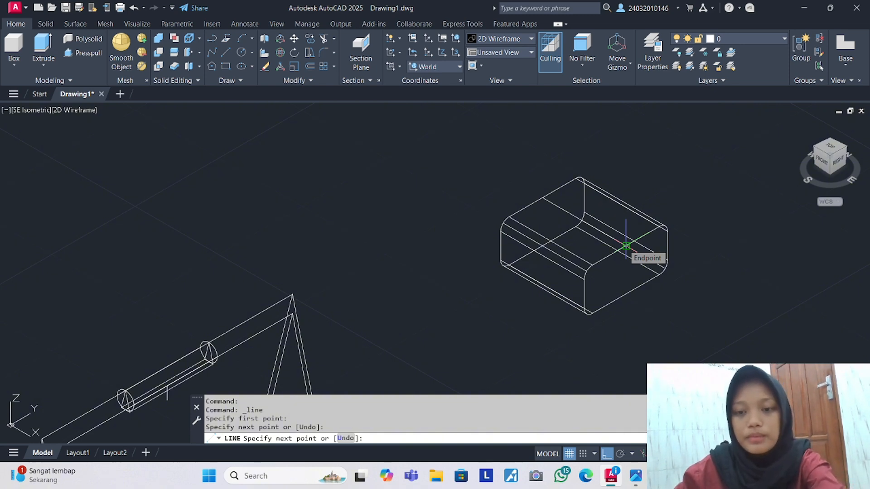
click(625, 245)
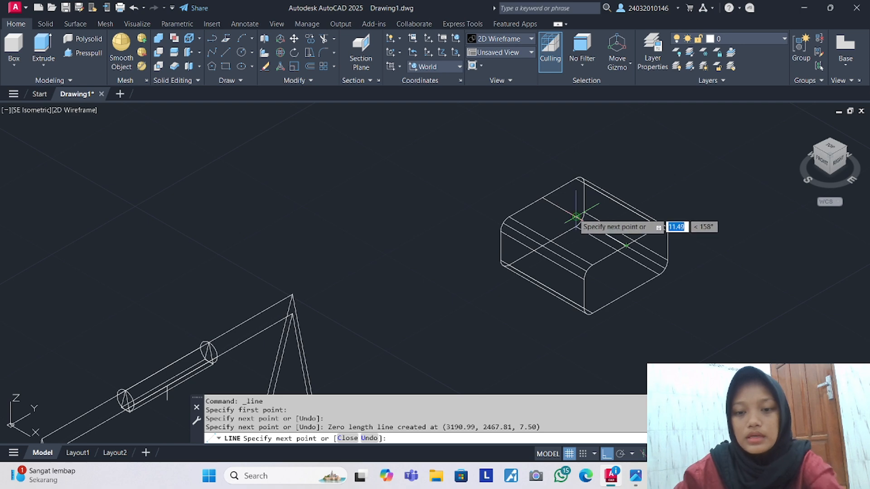
key(Escape)
Move the rounded block and its guide line from the guide line's midpoint to the lower end of the vertical line beneath the handle.
click(385, 138)
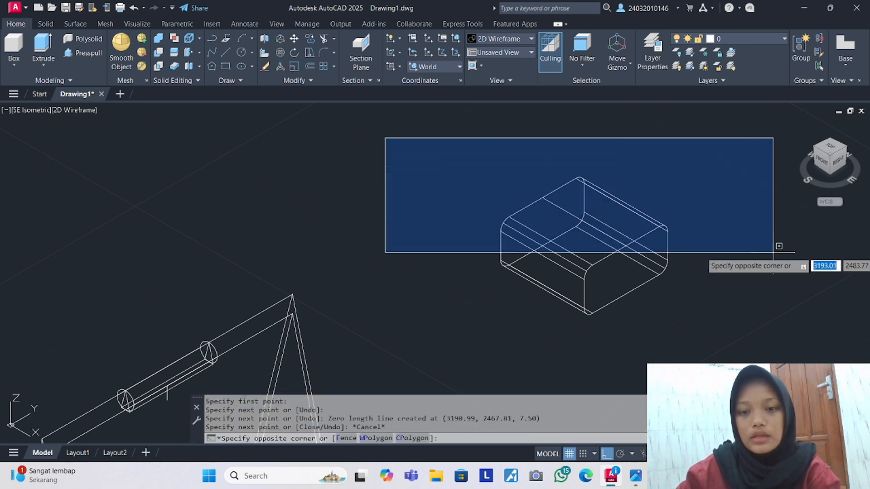
click(768, 365)
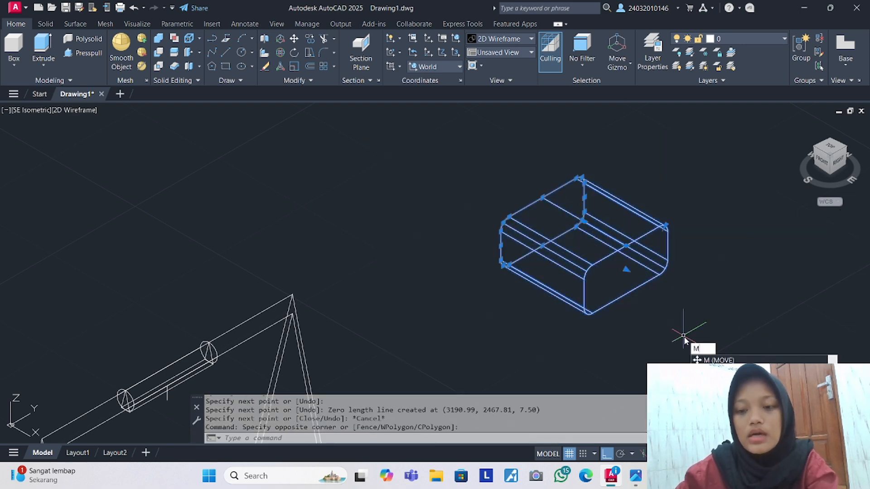
key(Return)
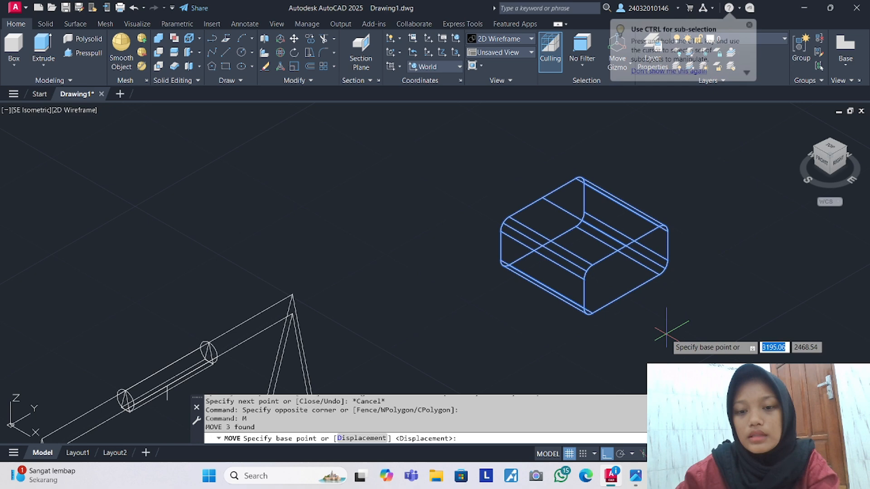
click(582, 219)
middle_drag(190, 389, 383, 301)
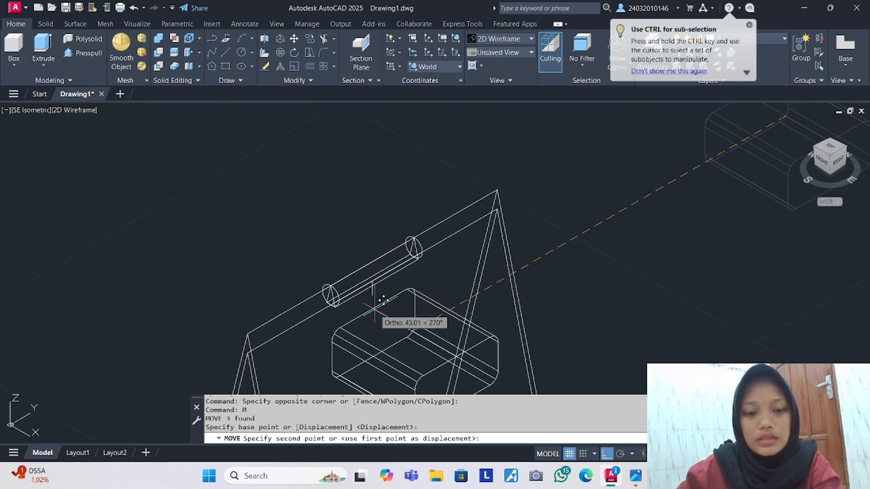
scroll(383, 299, up, 3)
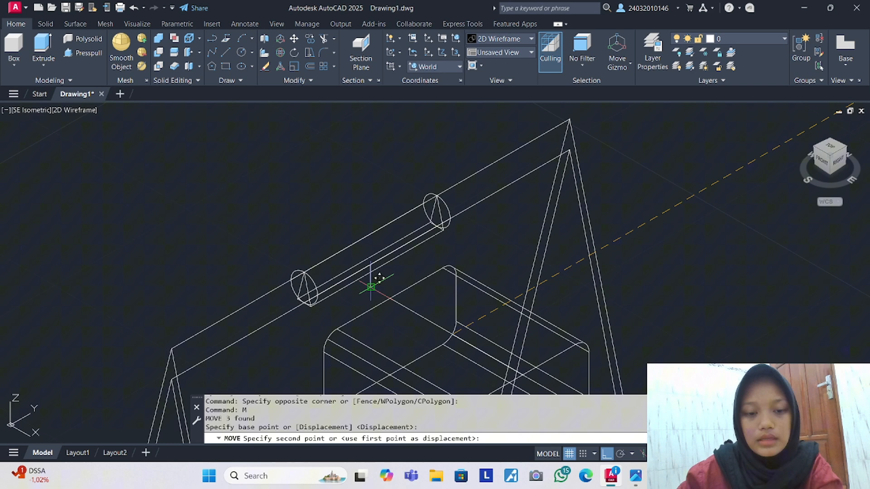
click(370, 287)
Subtract the rounded block from the folding sign body to cut the grip opening through both panels.
text(su)
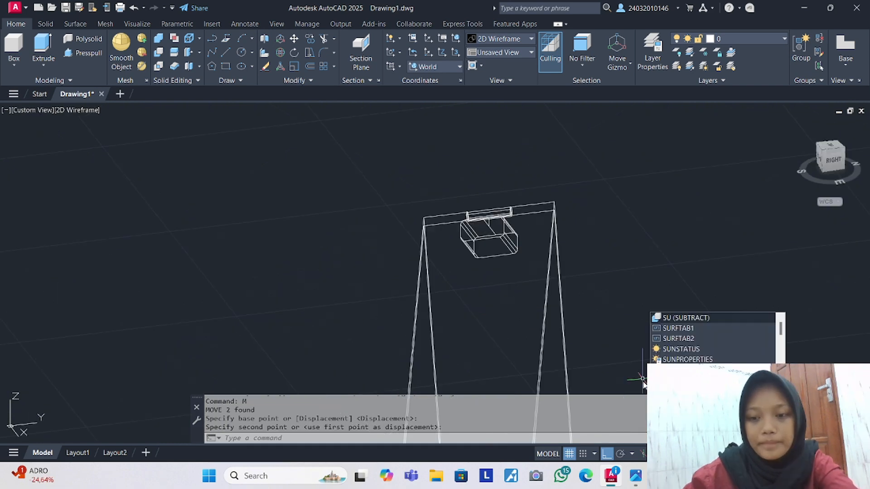
key(Return)
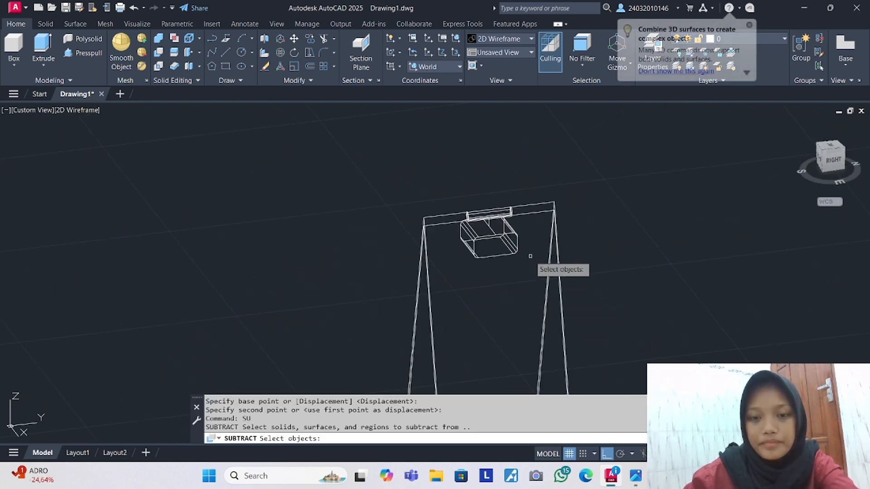
click(522, 212)
key(Return)
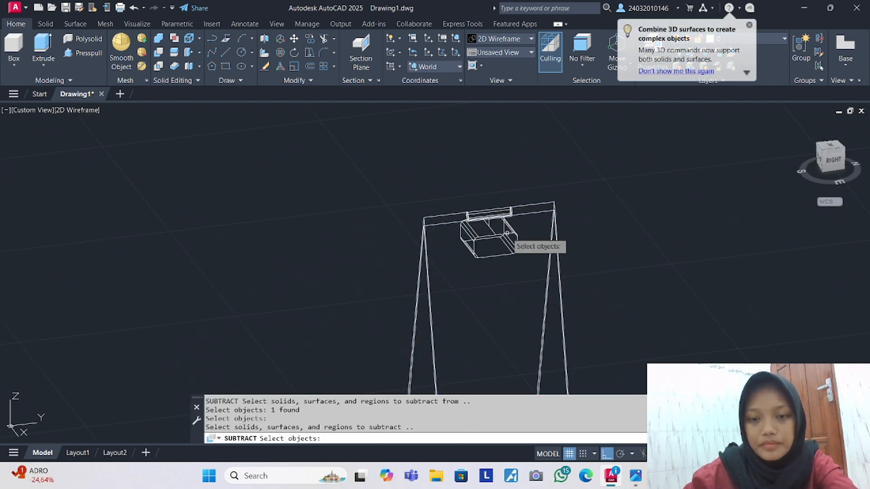
click(507, 233)
key(Return)
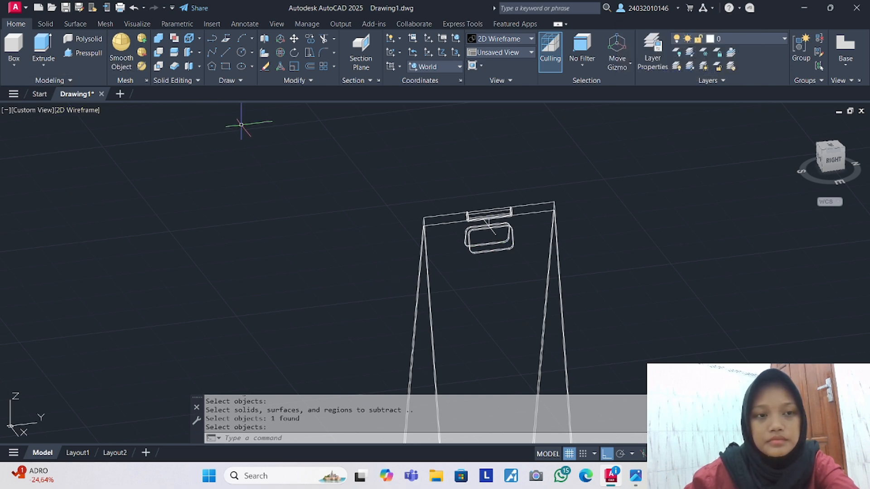
Erase the two construction lines at the grip opening beneath the handle.
scroll(488, 229, up, 4)
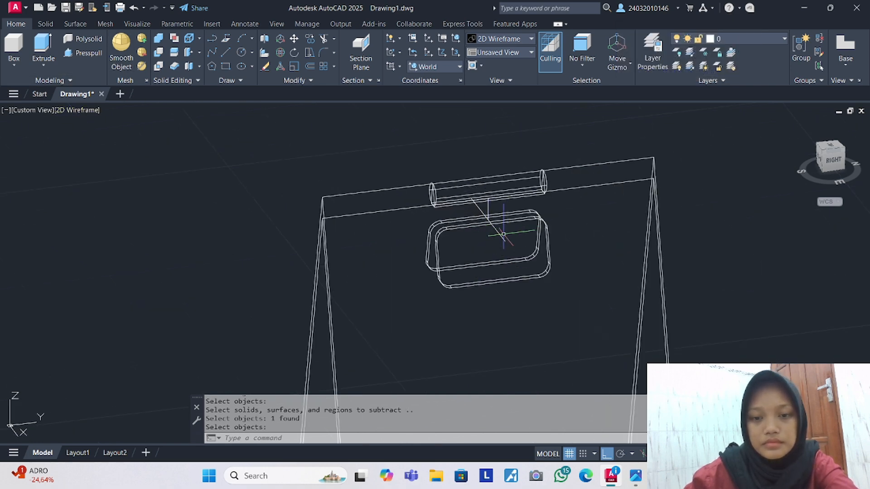
key(Return)
click(499, 234)
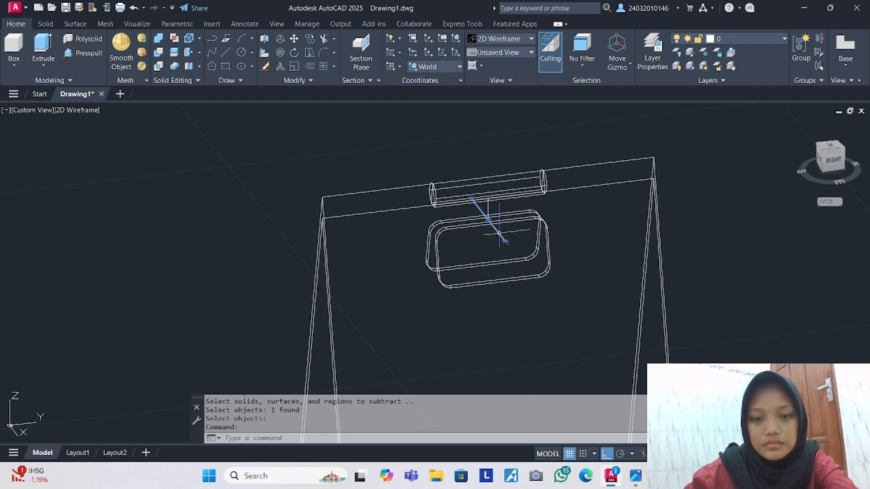
click(489, 209)
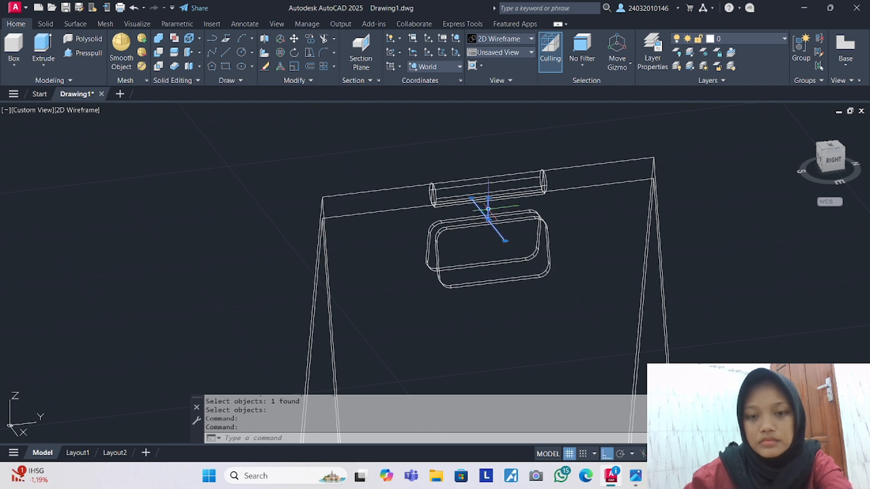
key(Delete)
Switch the visual style of the model view to Conceptual and inspect the grip opening.
click(77, 110)
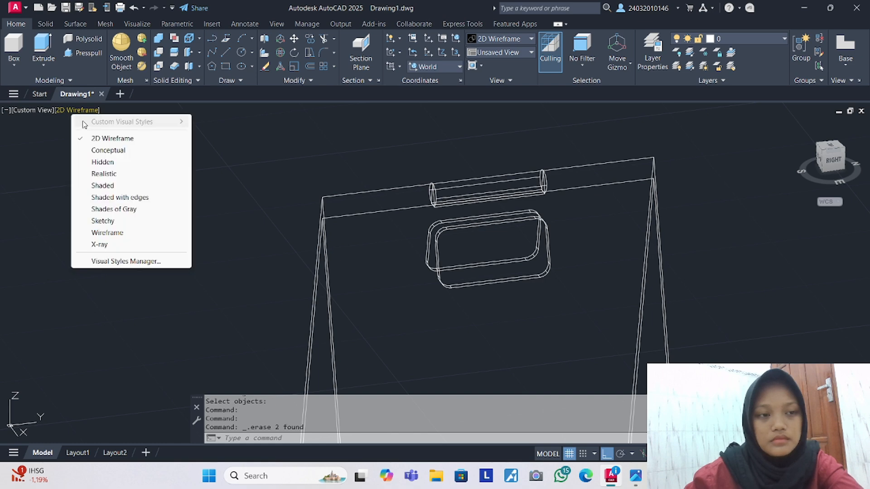
click(102, 150)
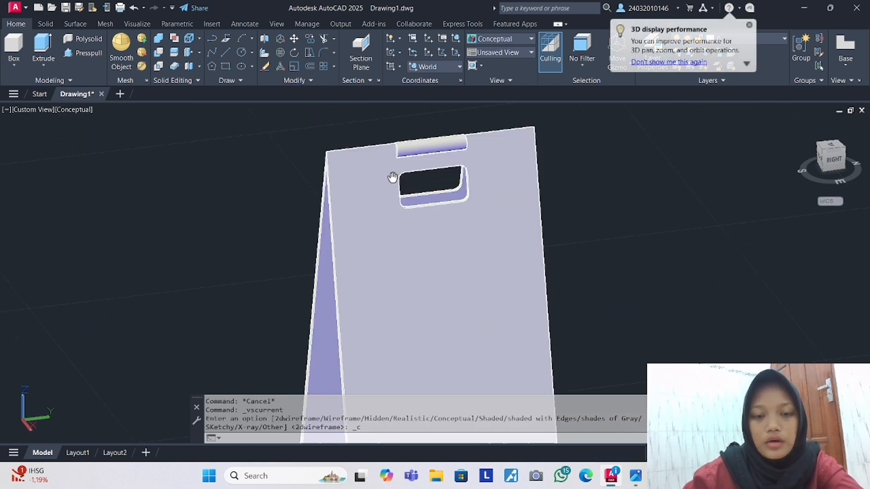
middle_drag(393, 177, 393, 152)
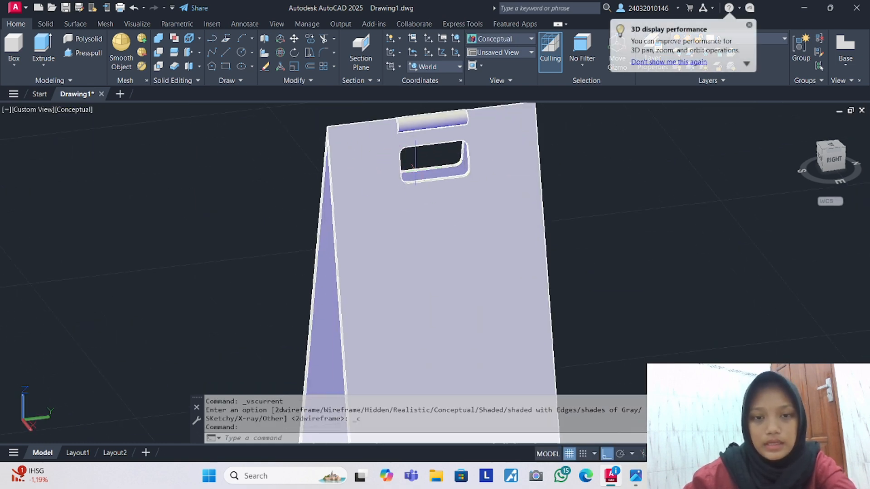
scroll(399, 119, up, 4)
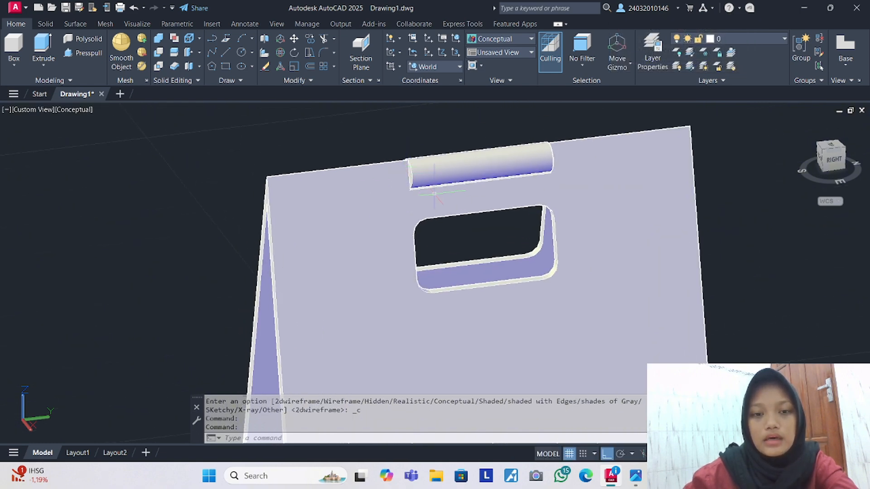
Try to fillet the two outer ridge edges on either side of the handle with a 0.5 radius.
text(fi)
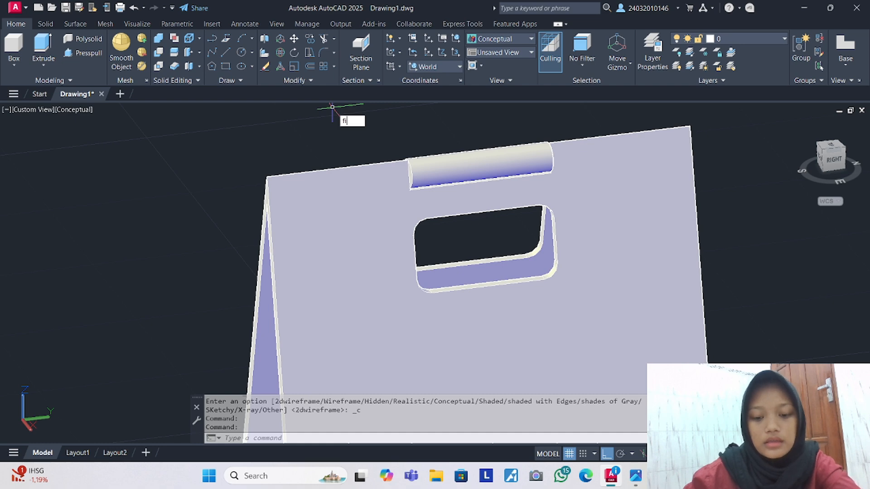
text(l)
click(362, 142)
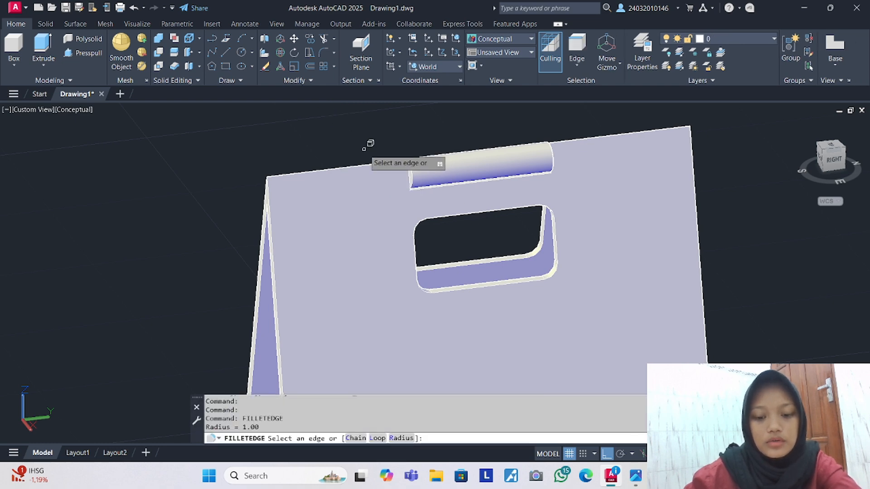
text(r)
key(Return)
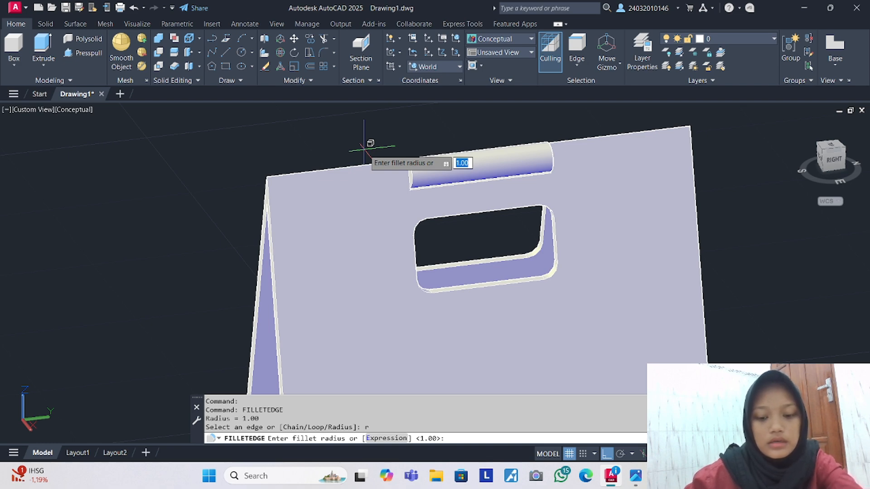
key(Return)
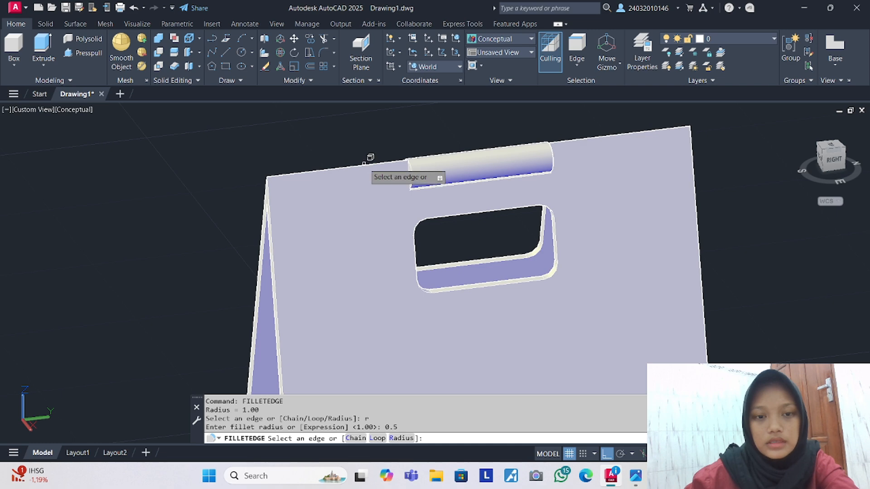
click(364, 166)
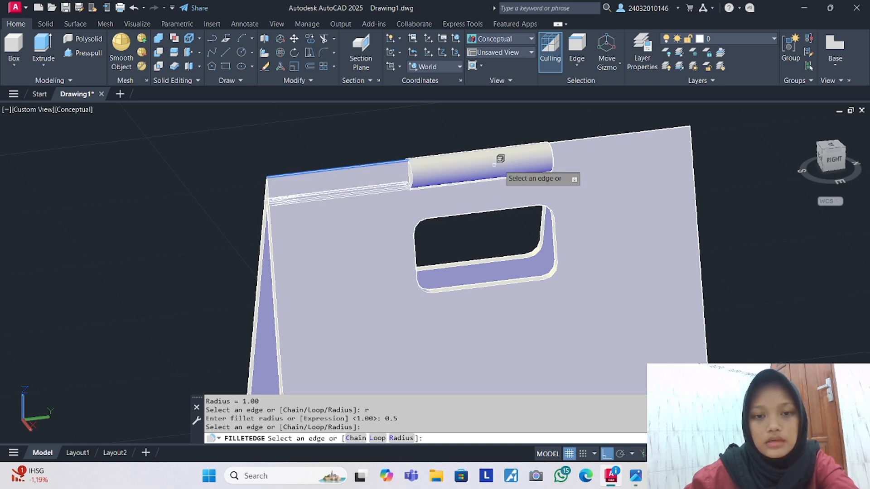
click(557, 142)
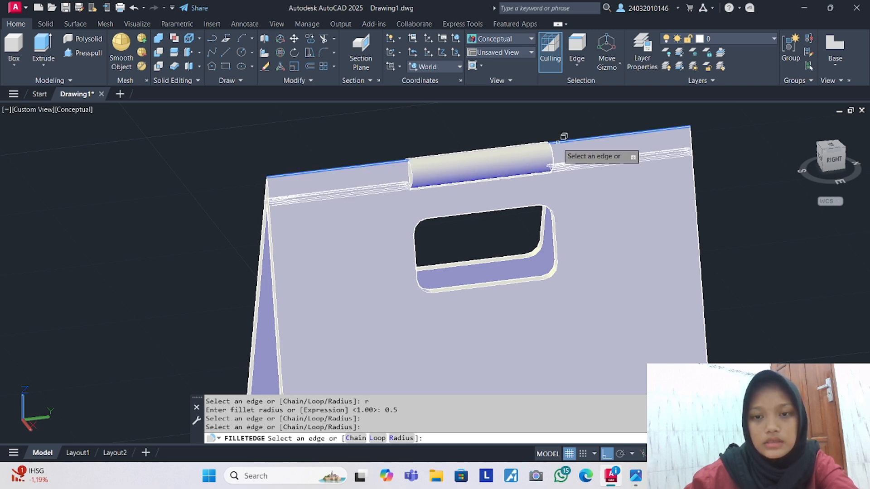
key(Return)
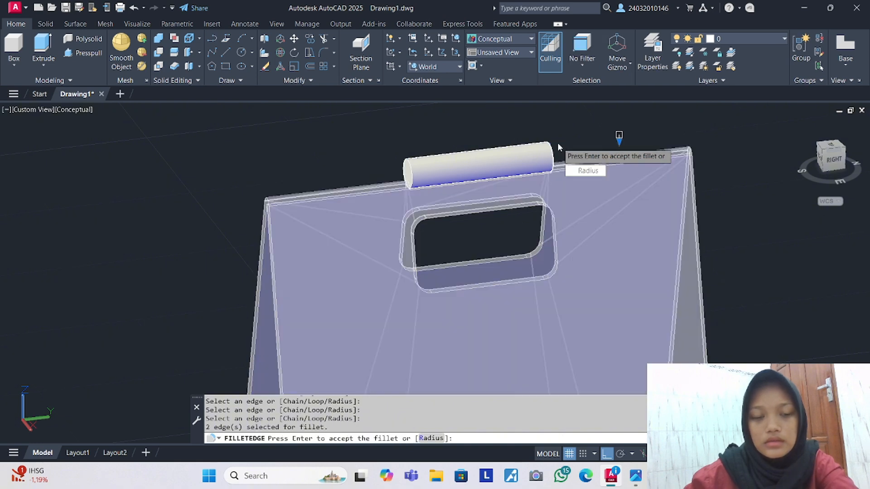
key(ctrl+z)
key(ctrl+z)
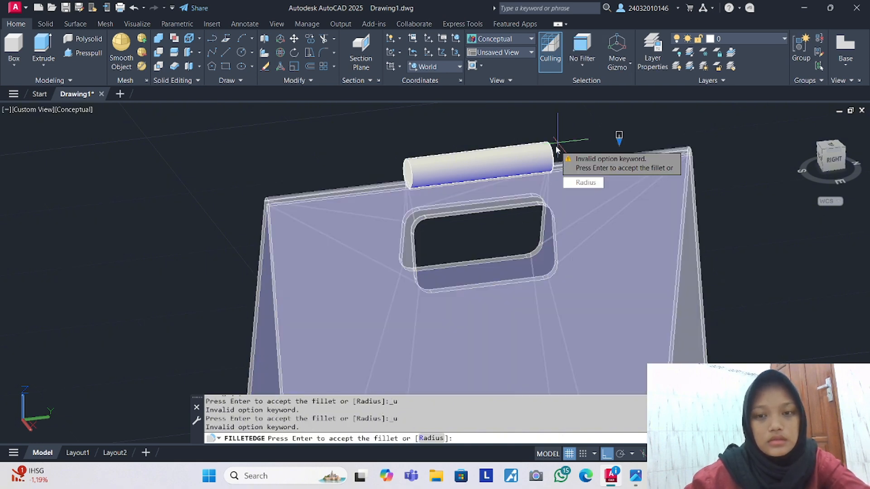
key(Escape)
Draw a rectangle 15 units along X by 7 units along Y on the ground plane beside the sign.
scroll(555, 203, down, 2)
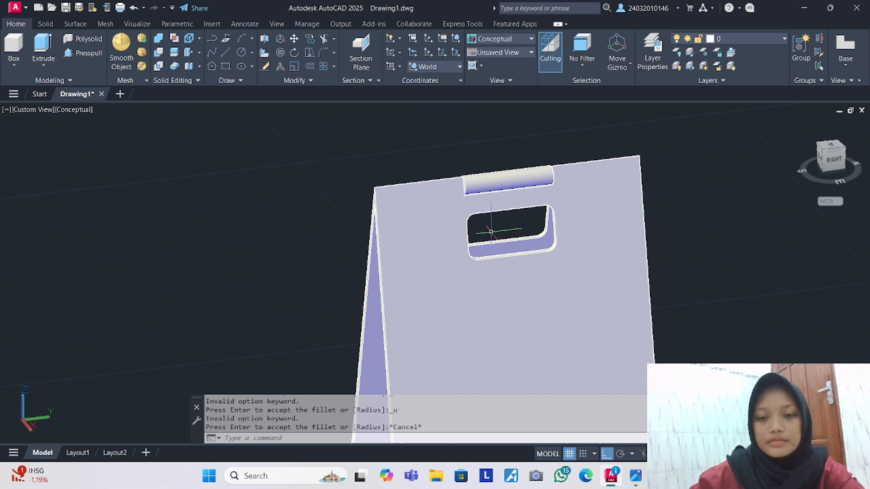
scroll(498, 227, down, 4)
middle_drag(507, 199, 313, 93)
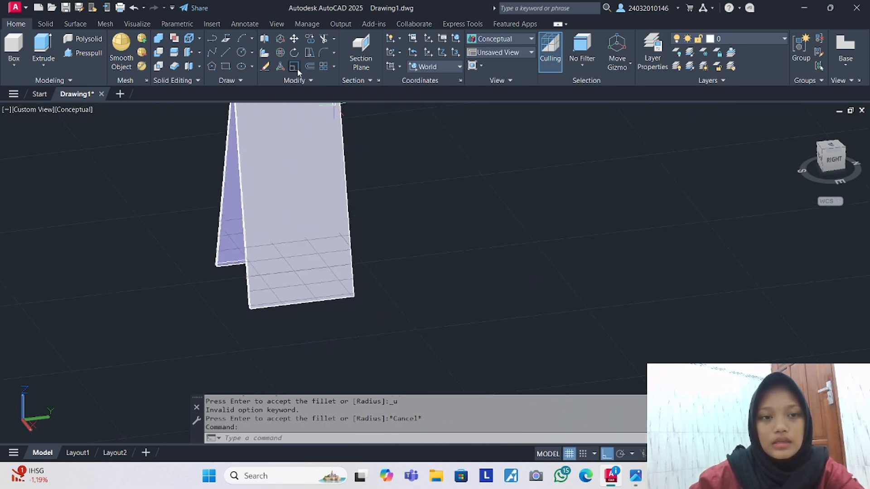
click(225, 67)
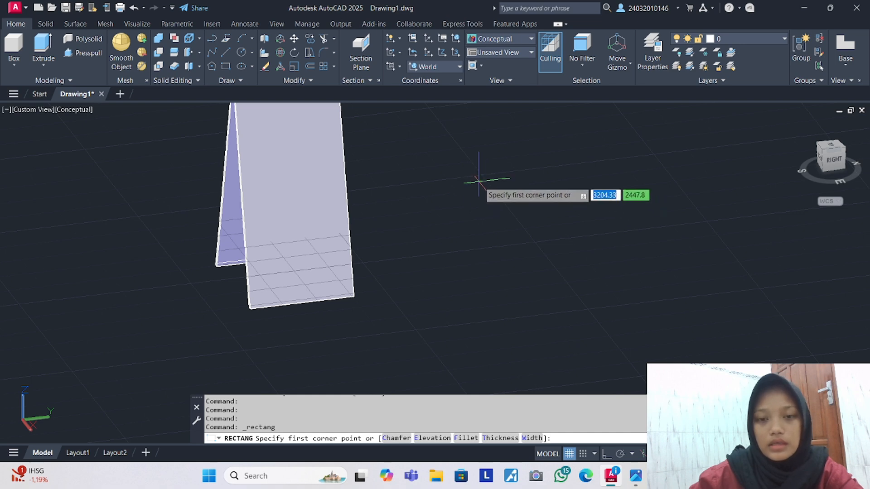
click(480, 193)
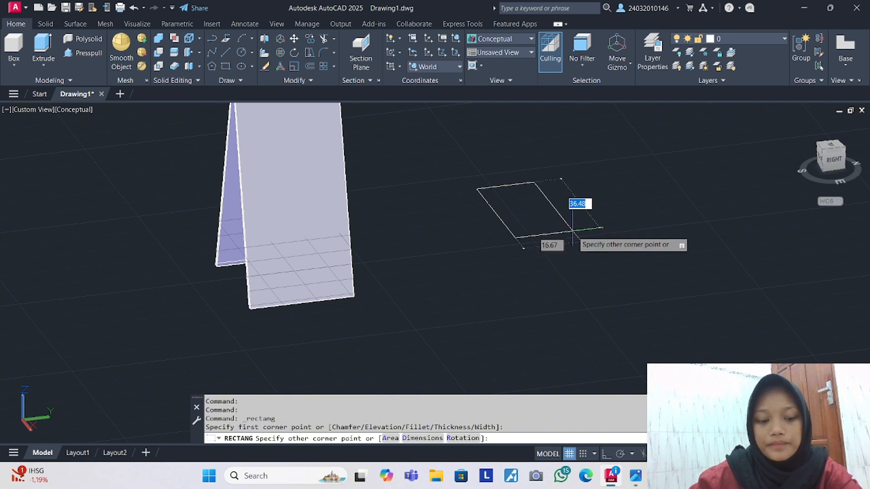
key(Tab)
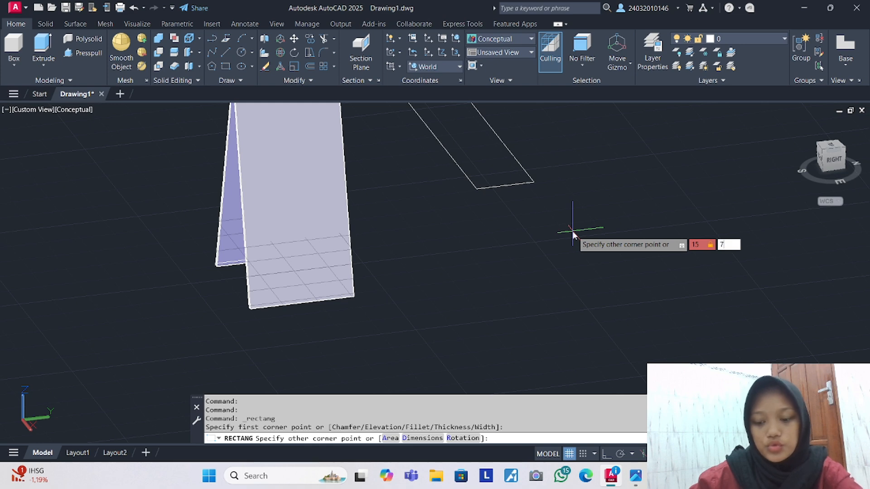
text(7)
key(Return)
Explode the rectangle beside the sign into separate lines.
click(454, 162)
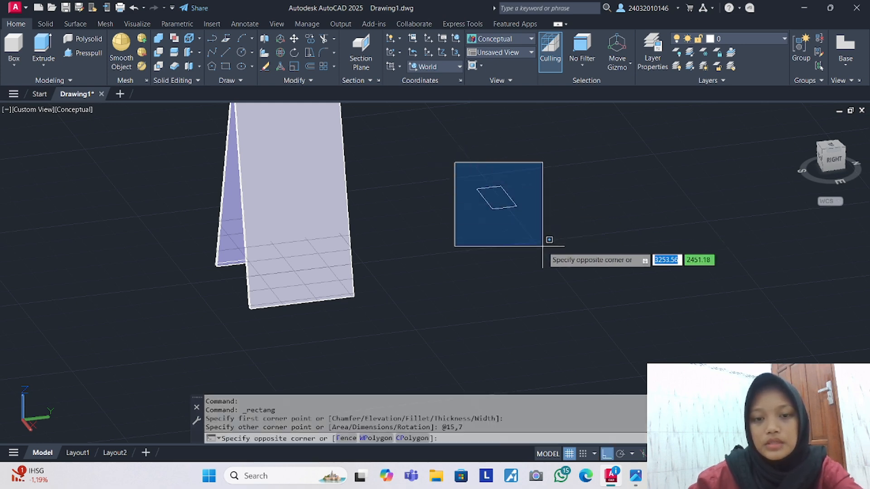
click(542, 246)
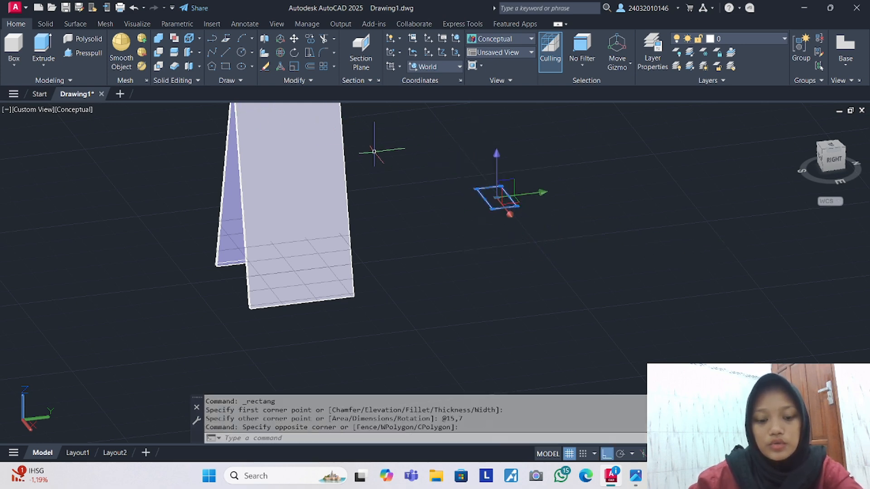
text(e)
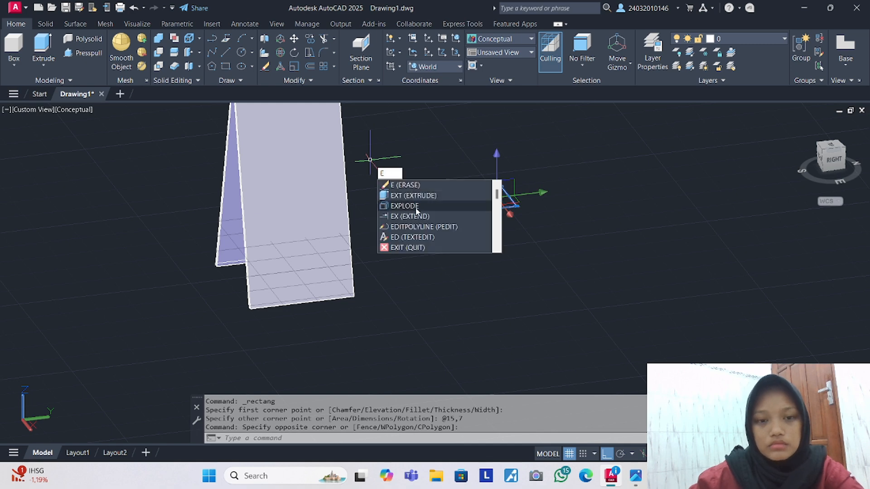
click(416, 206)
Offset the two short 7-unit edges of the exploded rectangle inward by 3 units.
scroll(500, 195, up, 5)
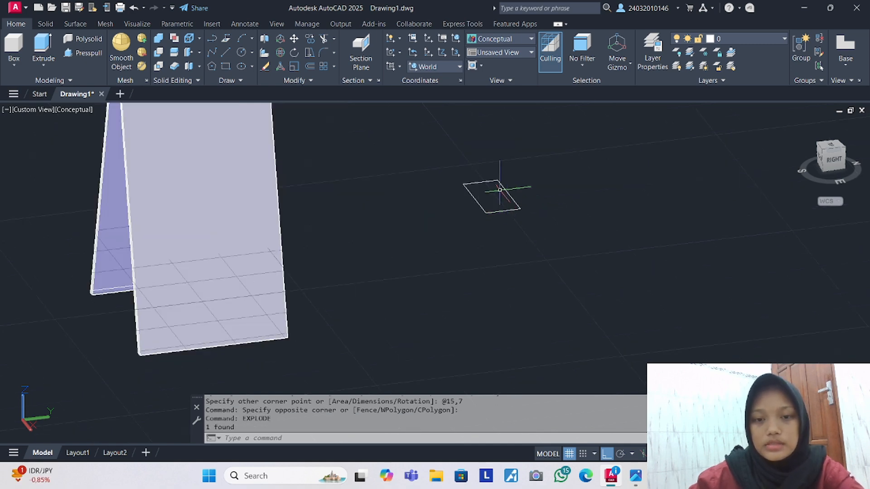
scroll(490, 182, up, 2)
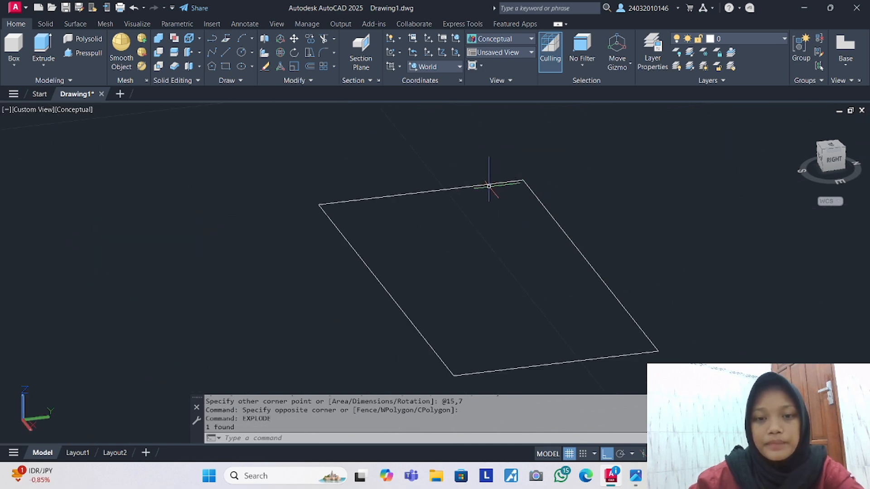
click(308, 66)
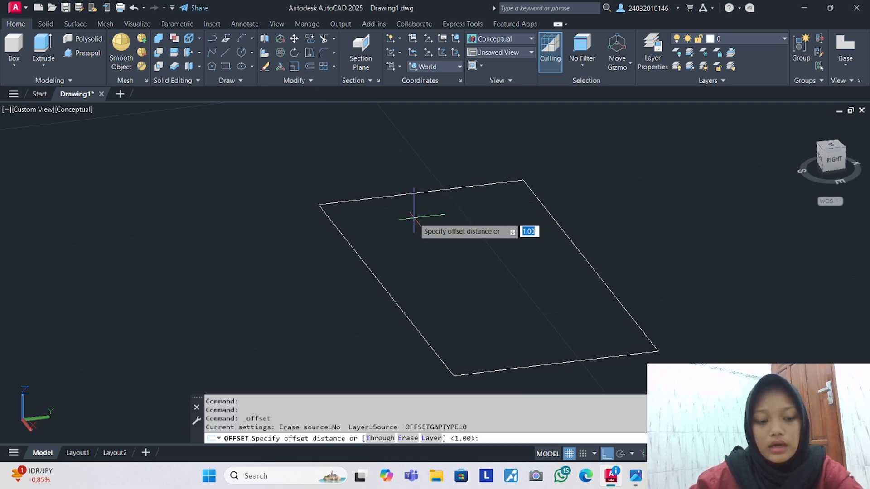
key(Return)
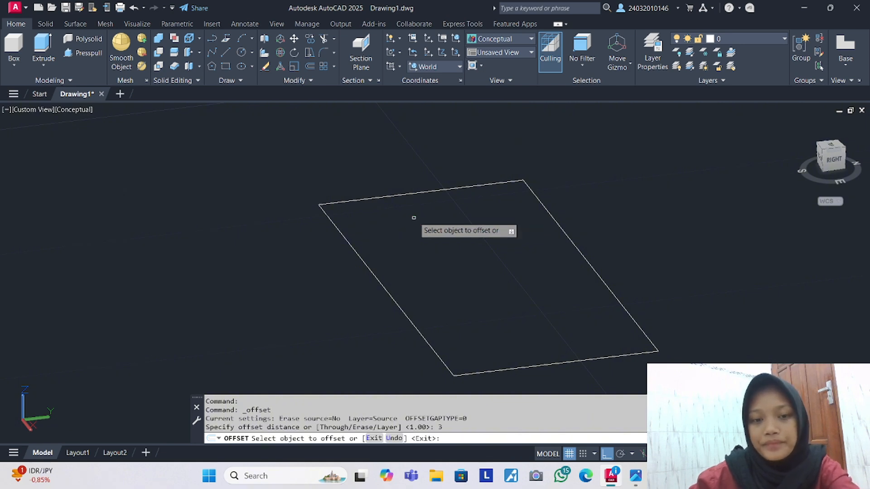
click(413, 193)
click(436, 231)
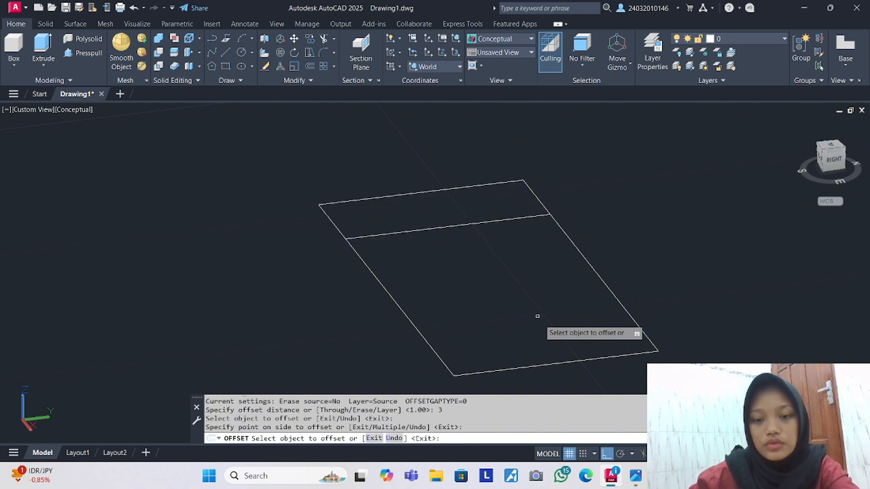
click(548, 365)
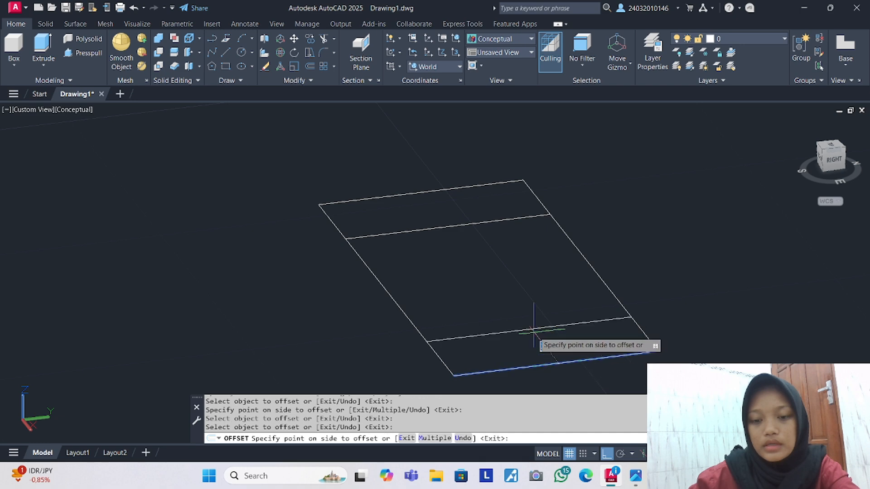
click(533, 331)
key(Return)
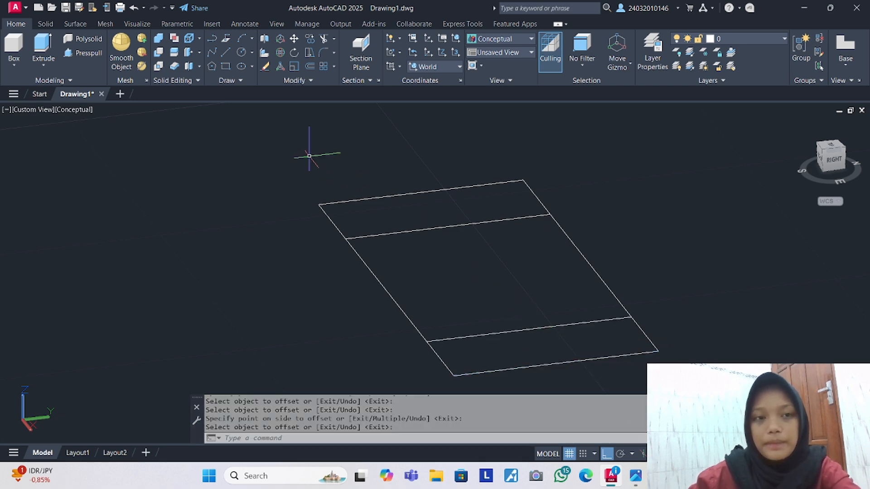
Draw two slanted lines from the offset lines' ends on one long edge to the rectangle's corners on the opposite long edge.
click(226, 54)
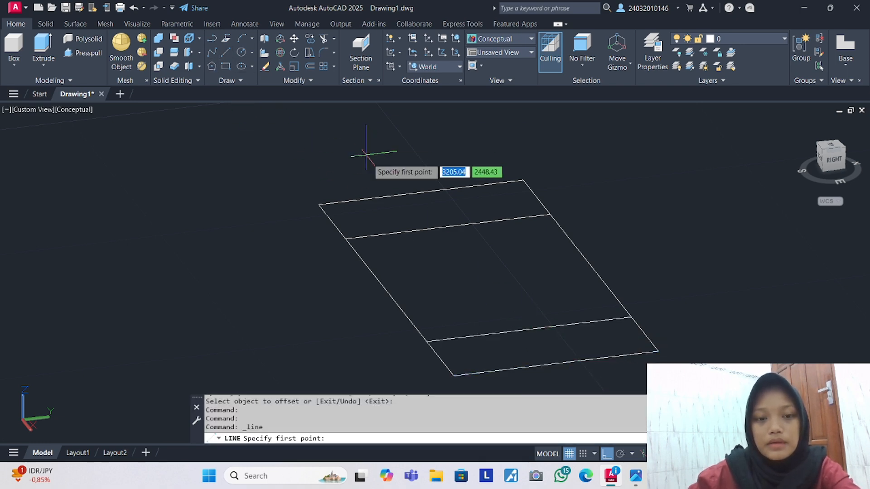
click(550, 214)
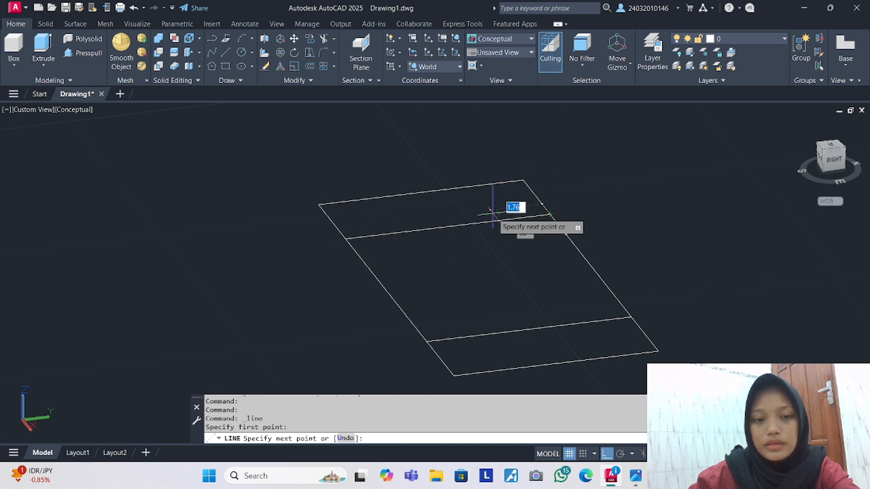
click(320, 204)
key(Return)
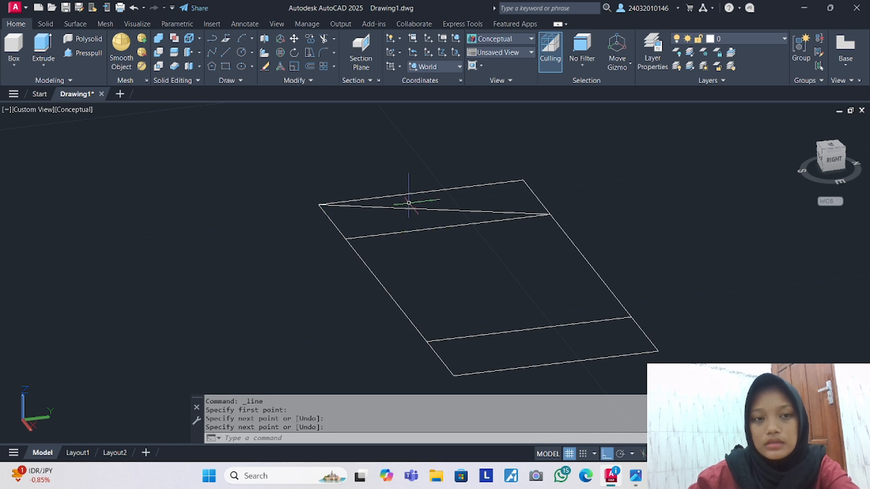
key(Return)
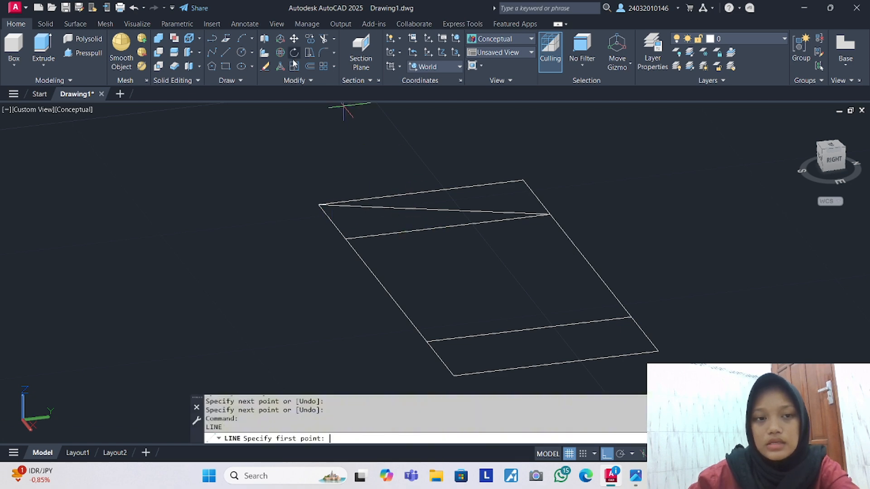
click(629, 317)
click(453, 376)
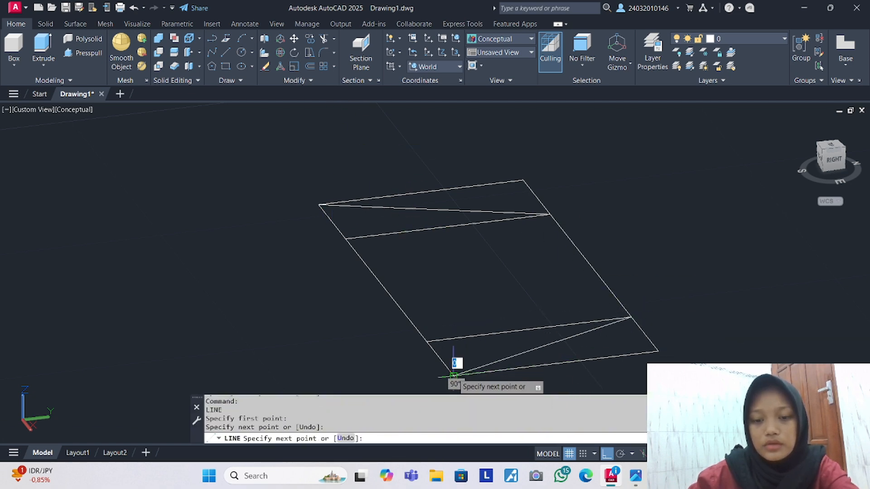
key(Return)
key(Return)
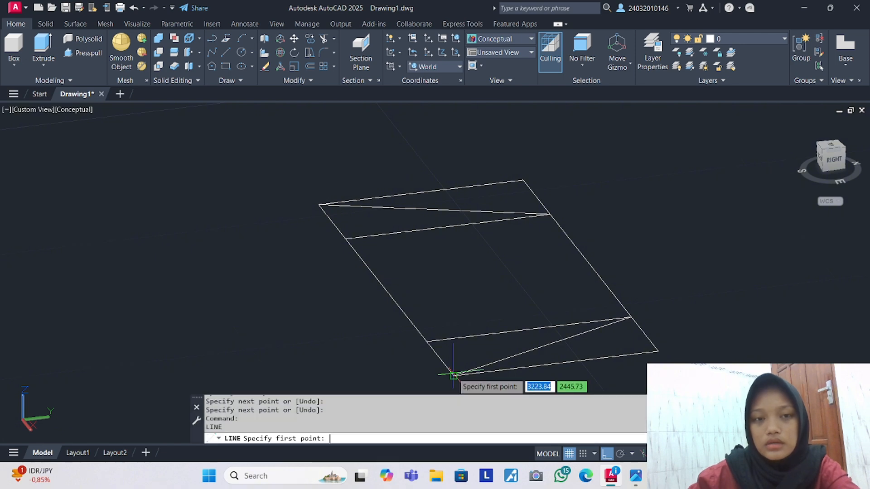
Trim away the outer corners and the two offset lines, and join the four remaining trapezoid lines into one polyline.
click(320, 40)
mouse_move(450, 171)
mouse_down()
mouse_move(573, 194)
mouse_move(658, 295)
mouse_move(631, 362)
mouse_move(607, 372)
mouse_up()
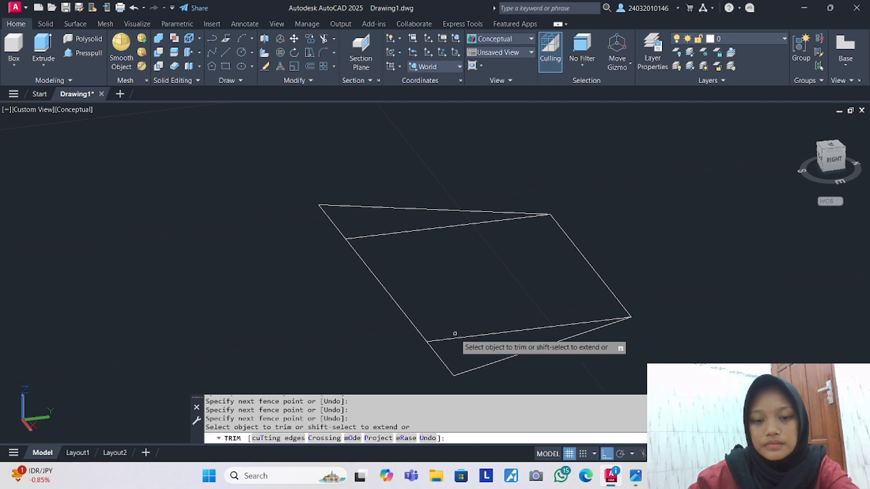
drag(461, 346, 405, 228)
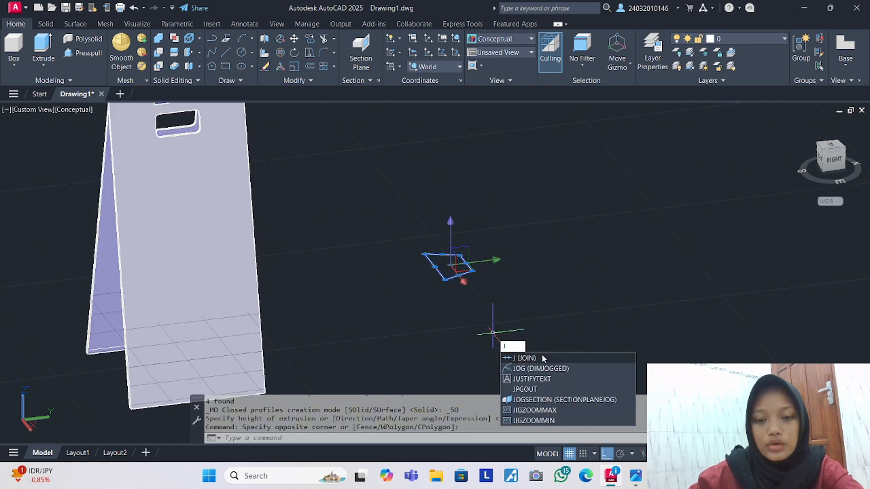
key(Return)
Extrude the joined trapezoid profile to a height of 50.
click(359, 204)
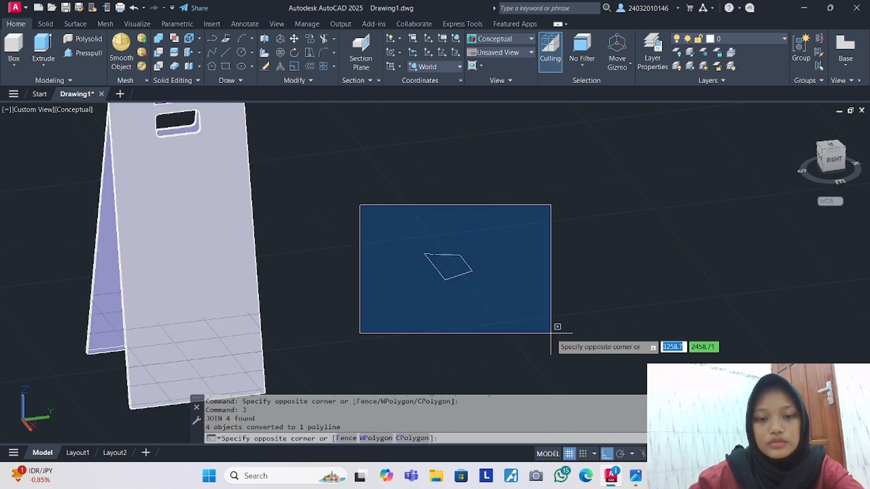
click(556, 333)
click(43, 45)
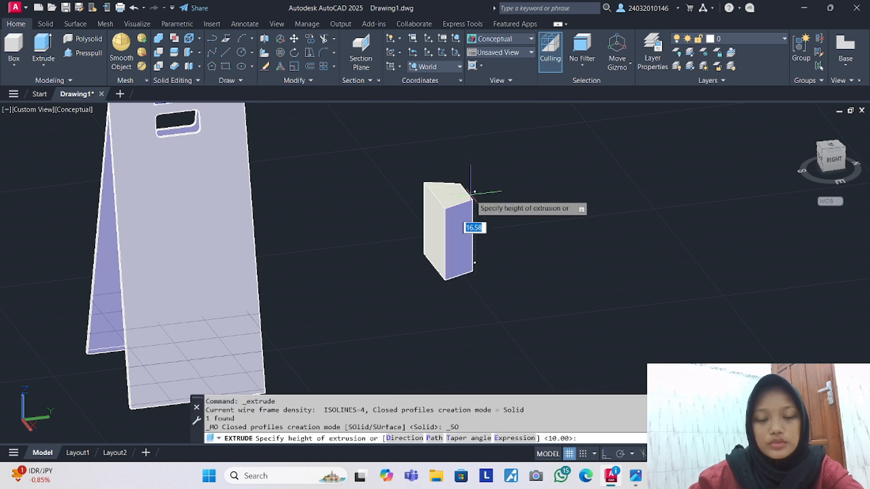
text(15)
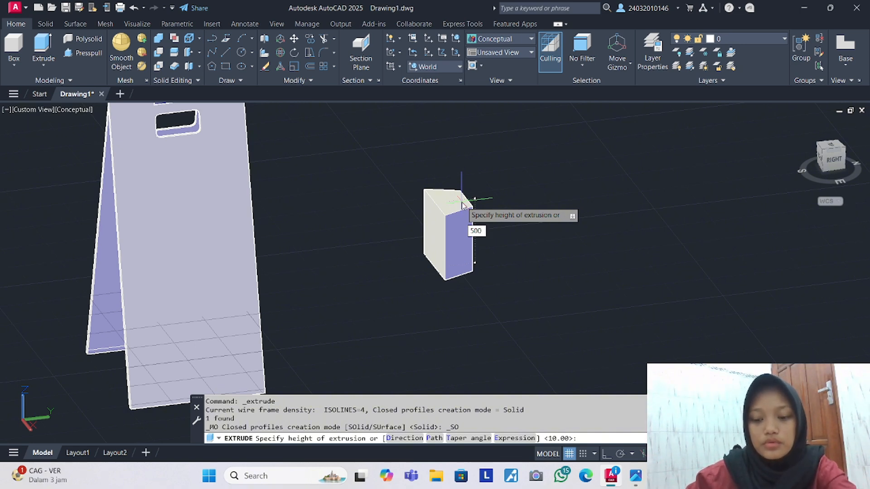
key(Return)
Rotate the extruded trapezoid 90 degrees about the X axis and 90 degrees about the Z axis so it lies flat along X.
click(460, 201)
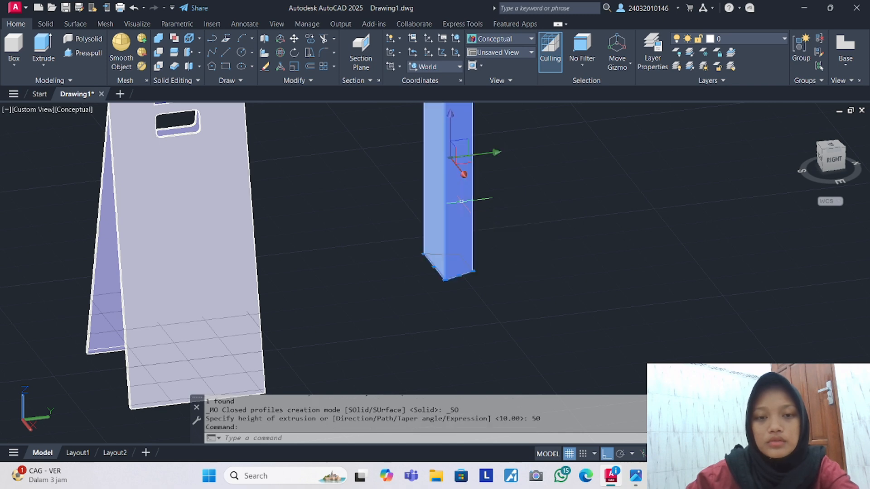
click(280, 53)
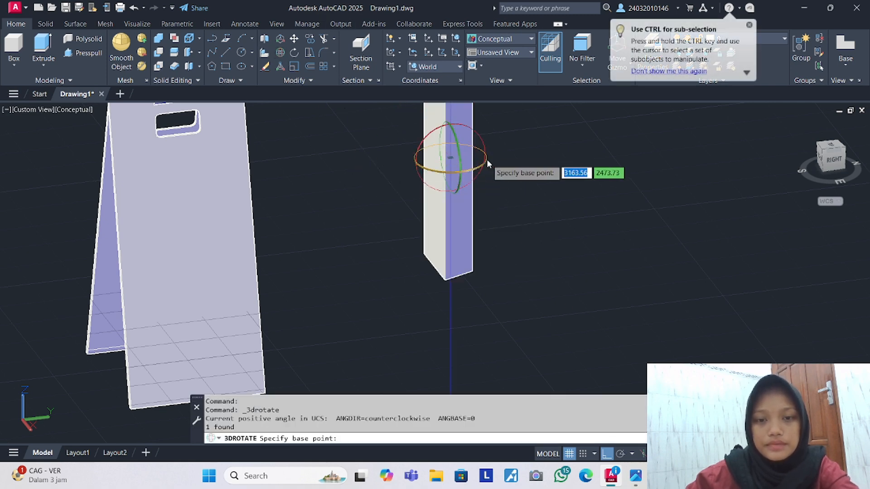
click(450, 158)
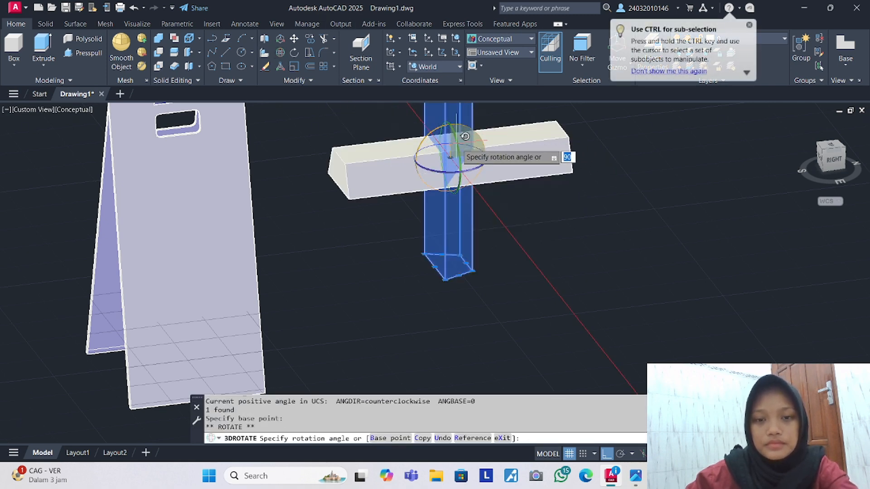
click(456, 141)
click(427, 169)
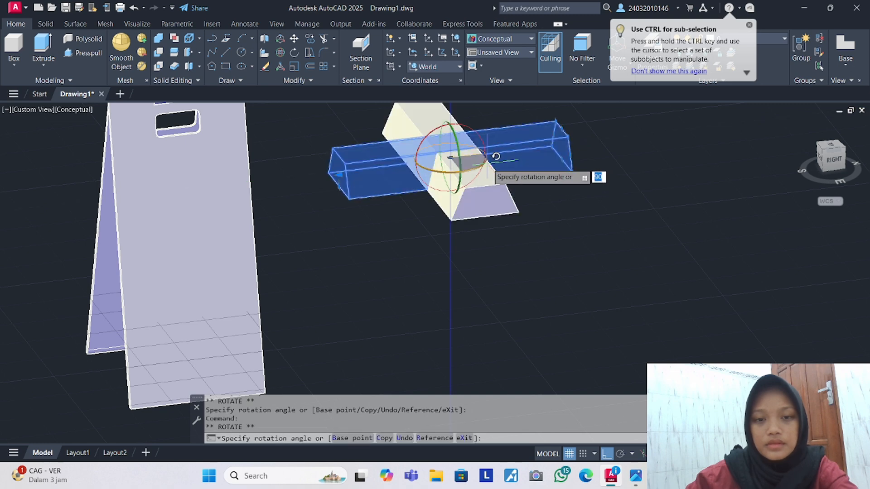
key(Escape)
Move the trapezoidal solid by the midpoint of its wide base edge onto the midpoint of the sign's front bottom edge.
text(M)
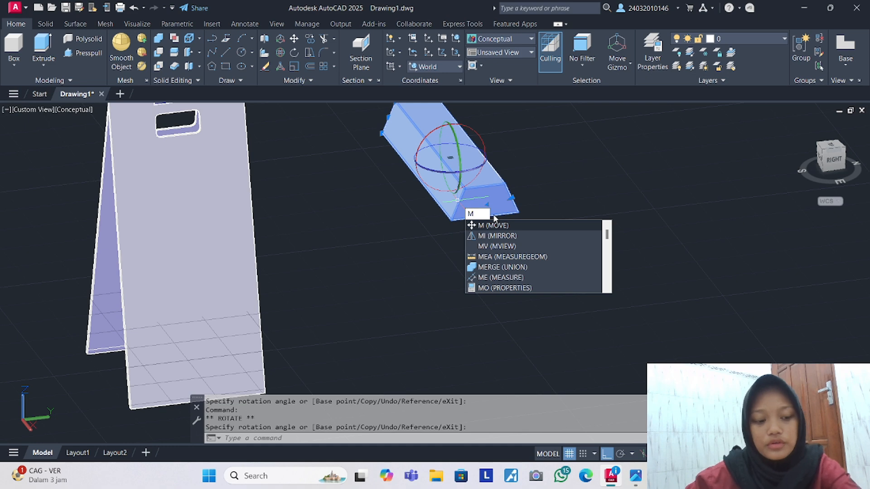
key(Escape)
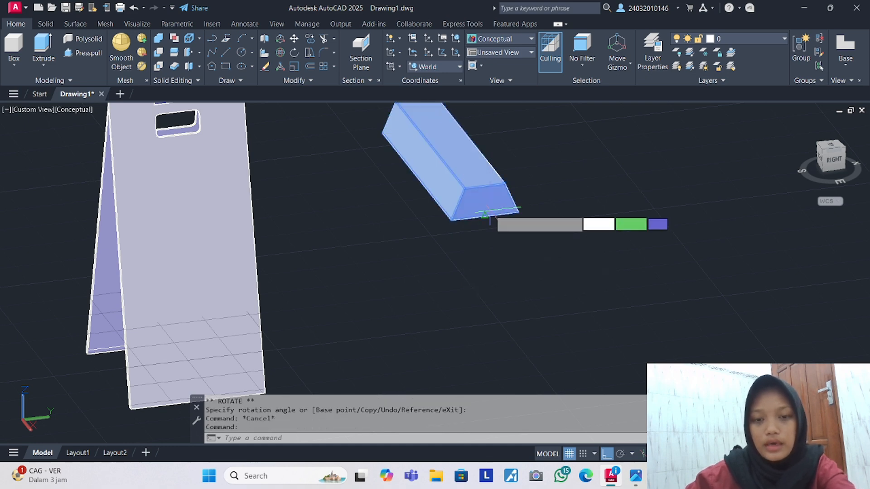
text(M)
key(Return)
click(485, 211)
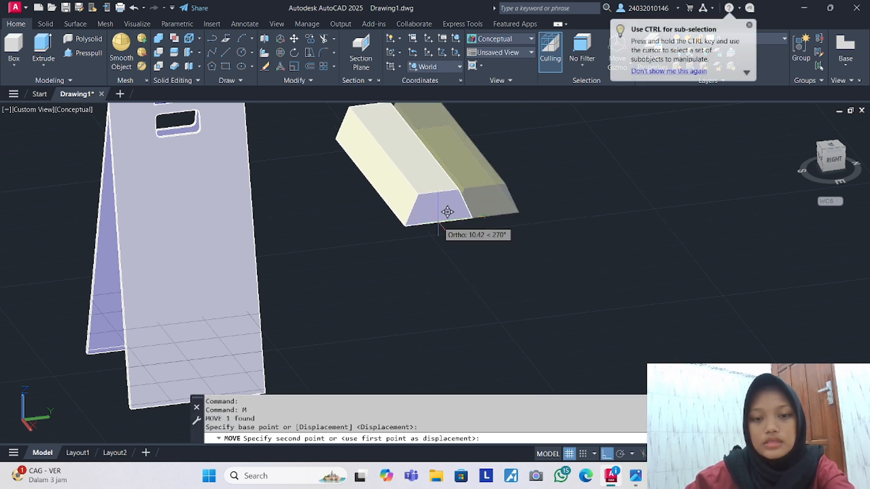
scroll(242, 365, down, 2)
middle_drag(242, 364, 394, 167)
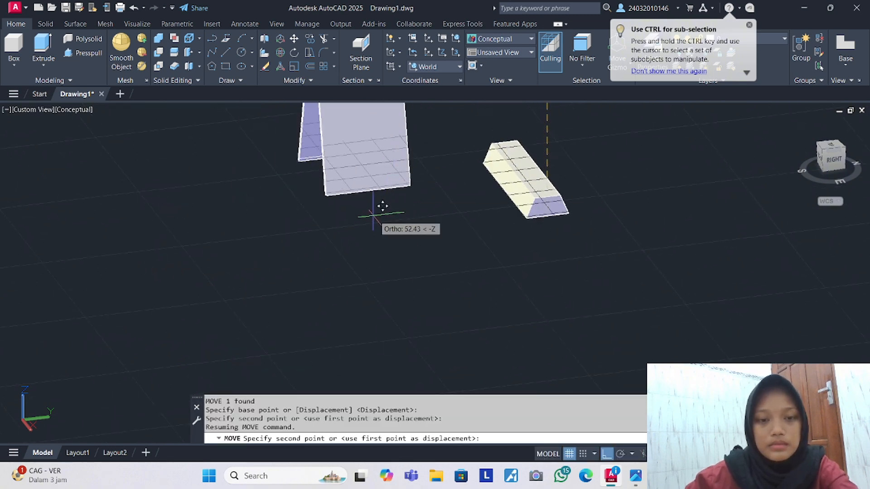
scroll(373, 214, up, 4)
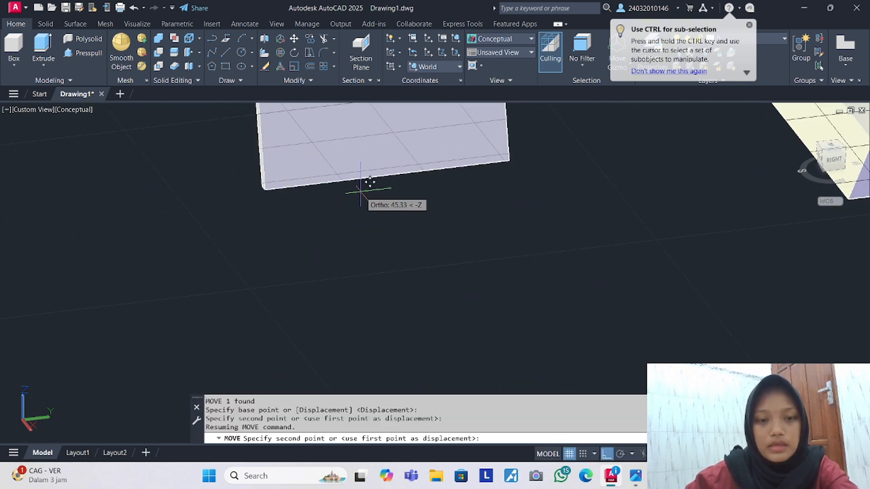
click(387, 174)
Subtract the trapezoidal solid from the sign to cut a foot notch into its bottom edge.
scroll(388, 168, down, 5)
middle_drag(389, 166, 412, 284)
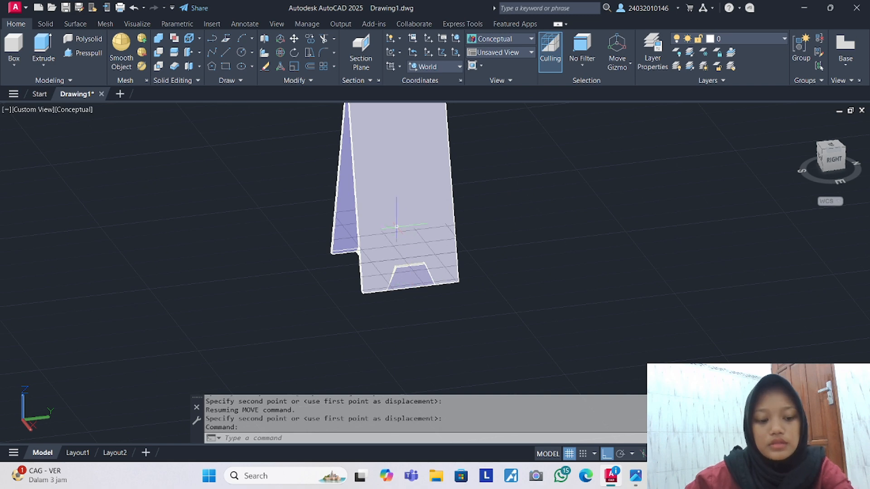
text(su)
key(Return)
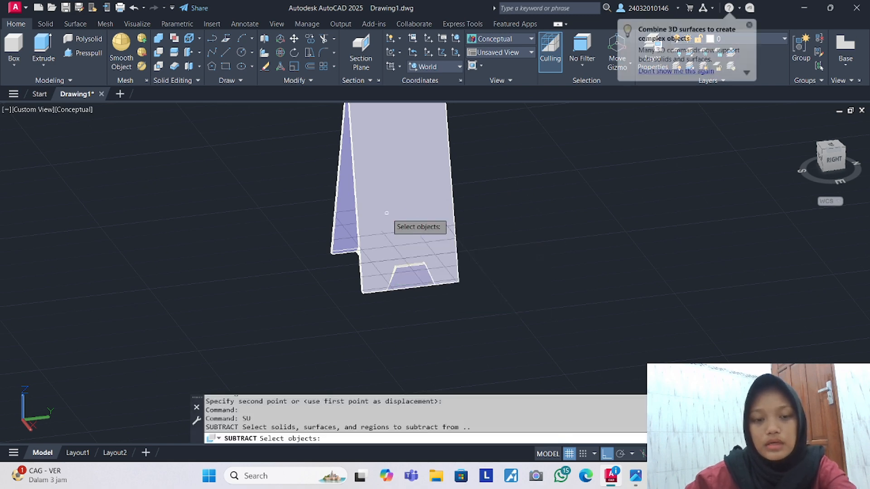
click(386, 213)
key(Return)
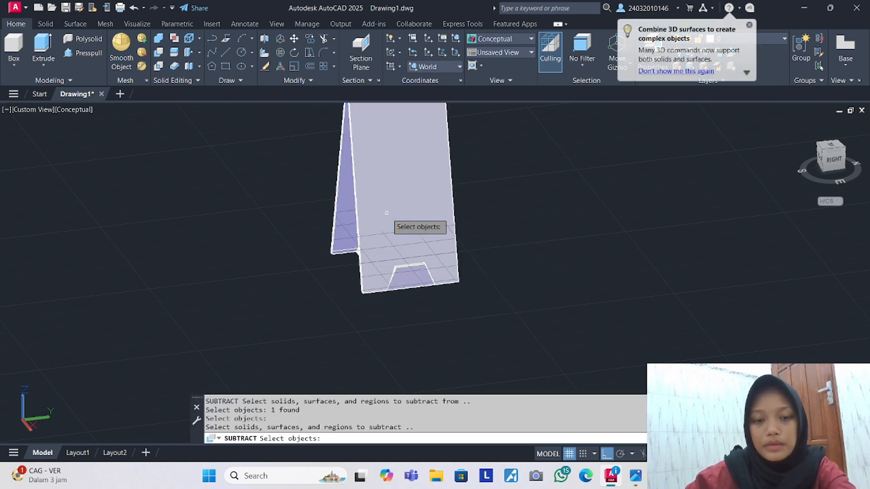
click(416, 270)
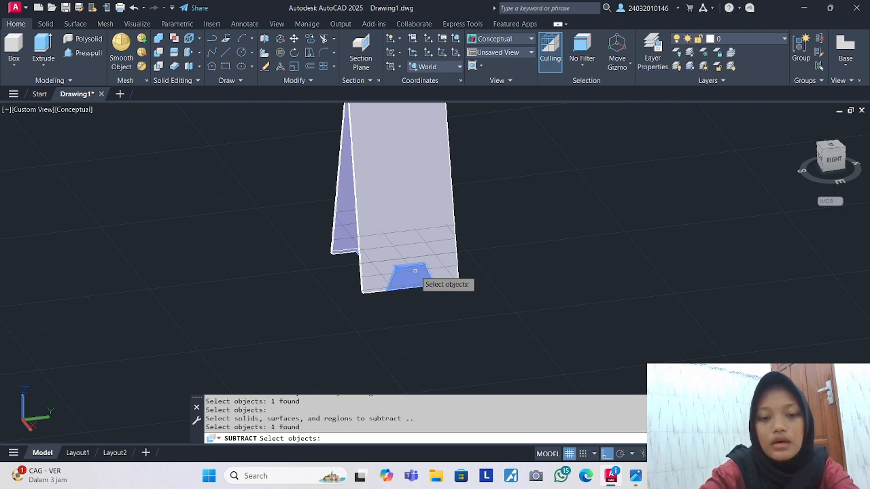
key(Return)
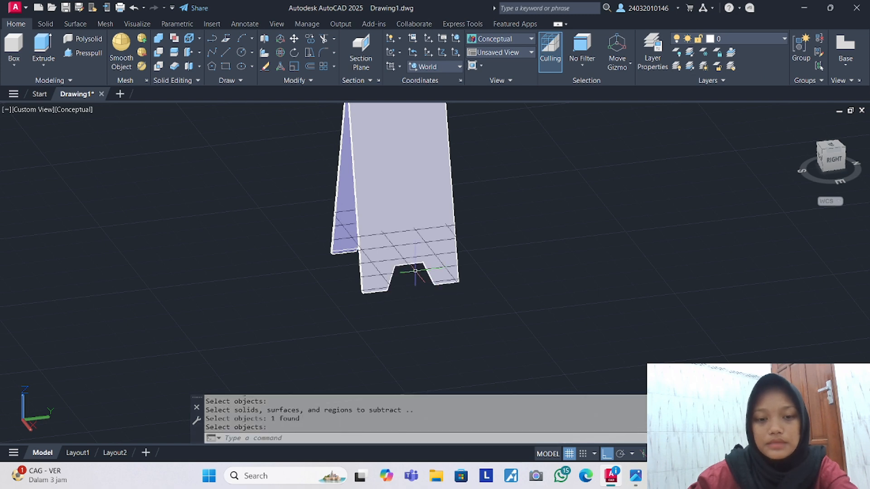
scroll(415, 271, down, 3)
middle_drag(383, 262, 375, 267)
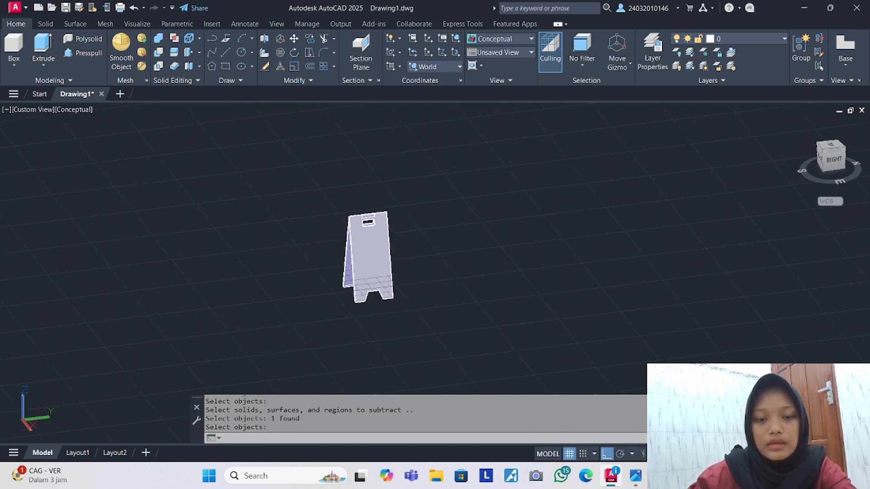
key(Return)
scroll(373, 260, up, 3)
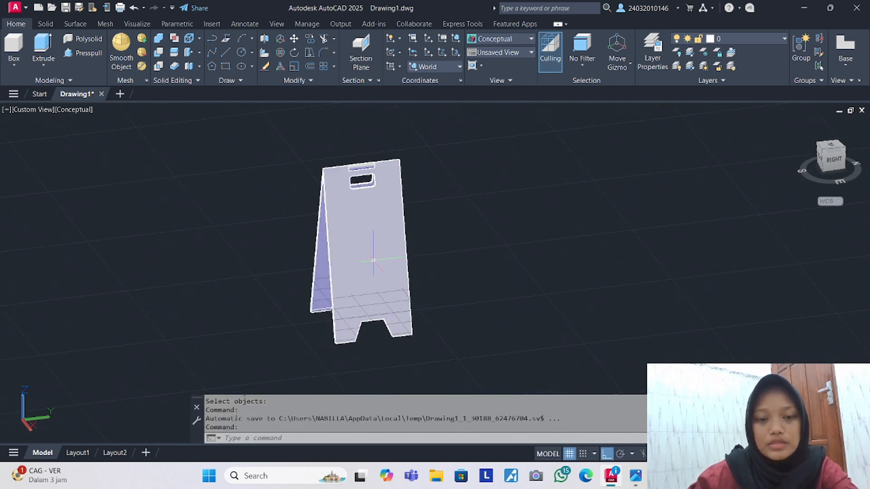